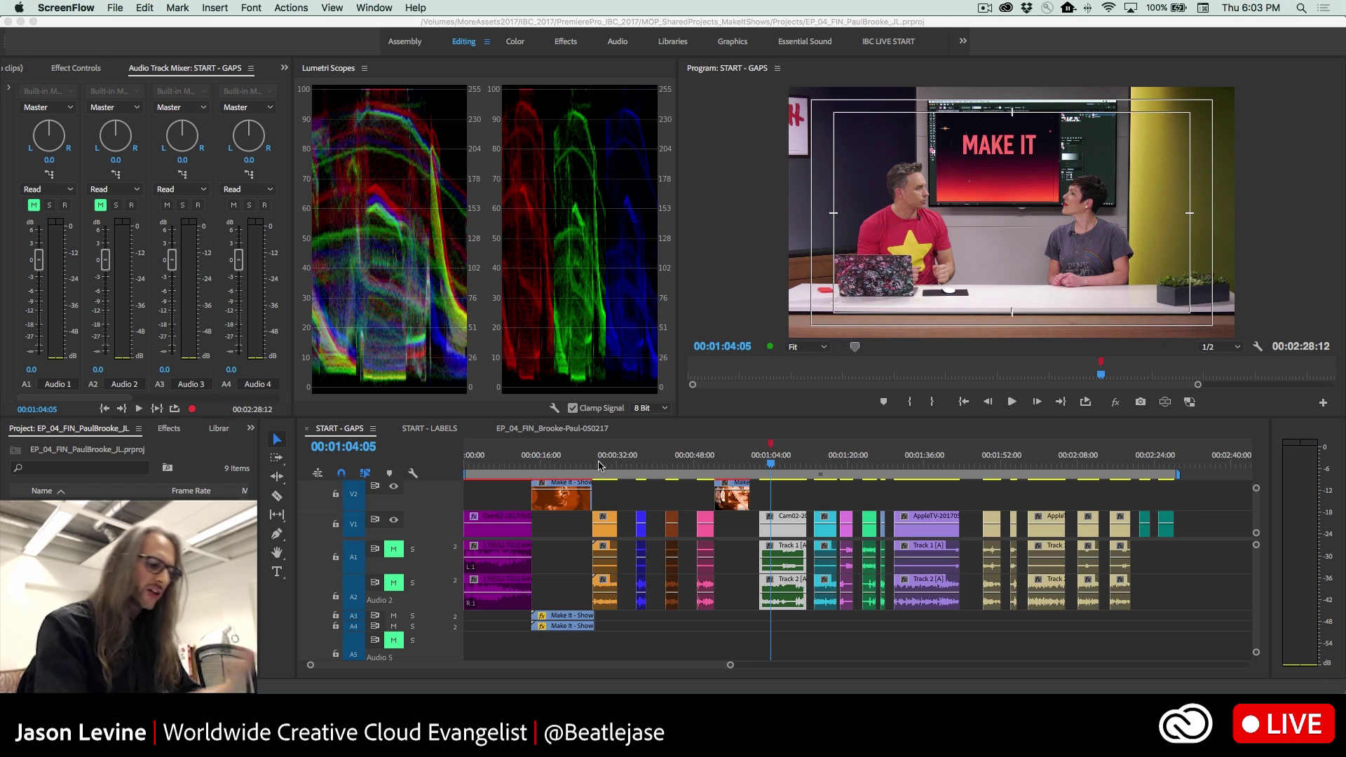
- Park the playhead in an empty gap of START - GAPS with no clip selected, and show the Sequence menu
key("super+Tab")
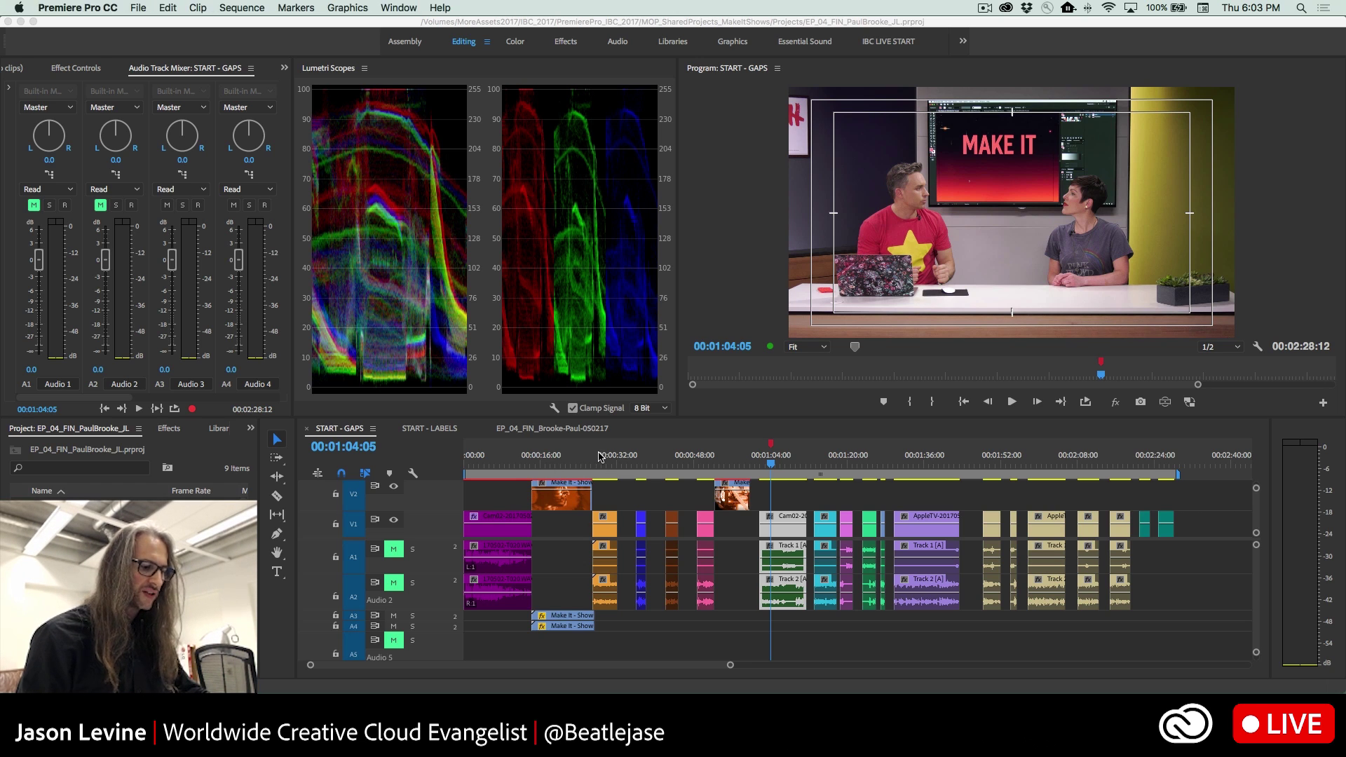
left_click_drag(600, 456, 894, 452)
left_click(955, 502)
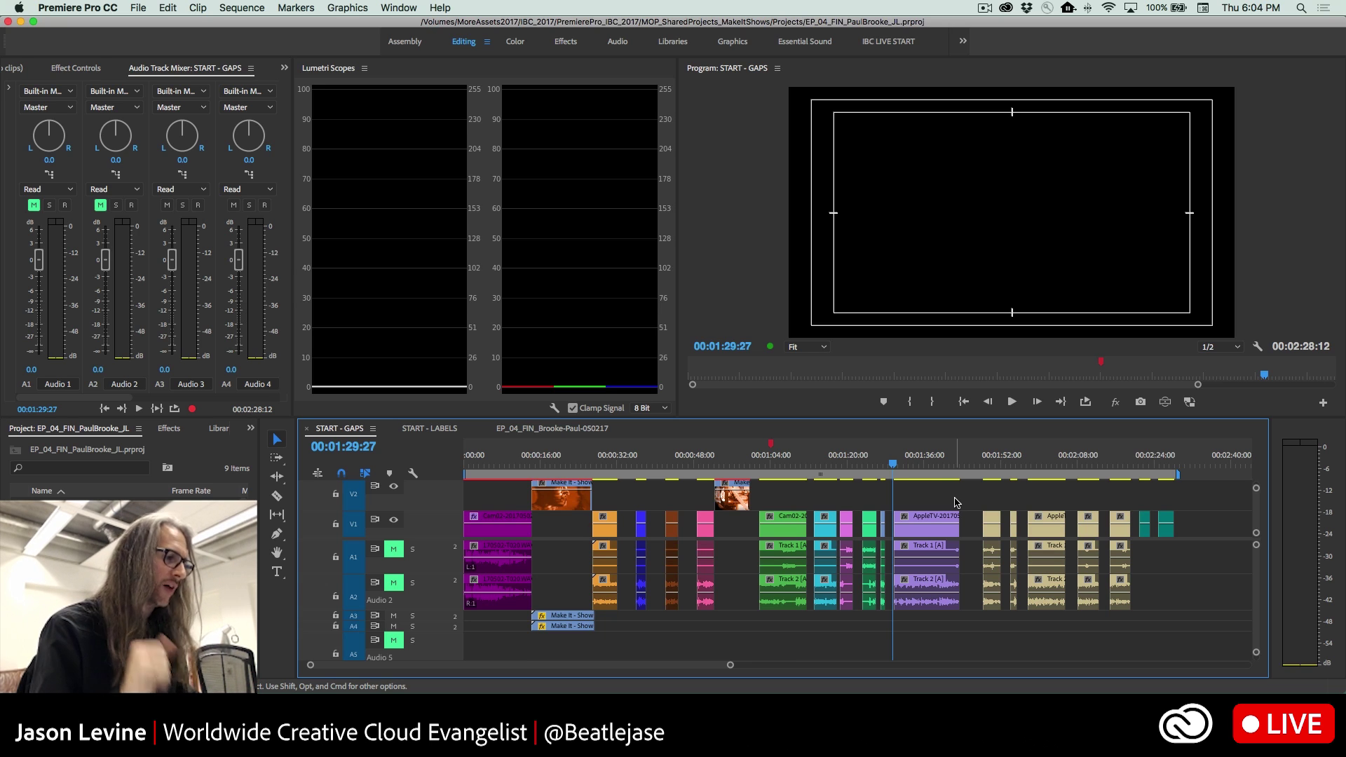
left_click(238, 7)
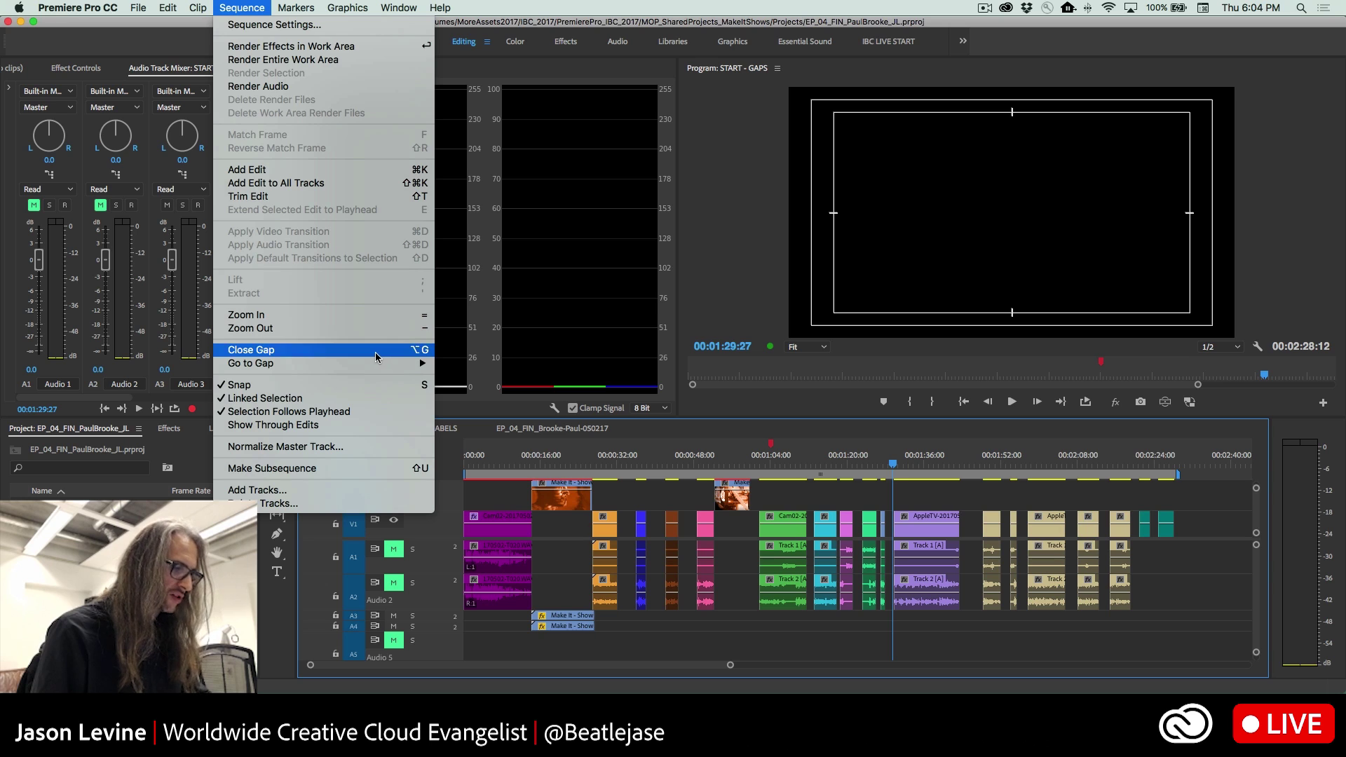
- Close every gap in the sequence with Alt+Shift+G, then undo it
left_click(238, 7)
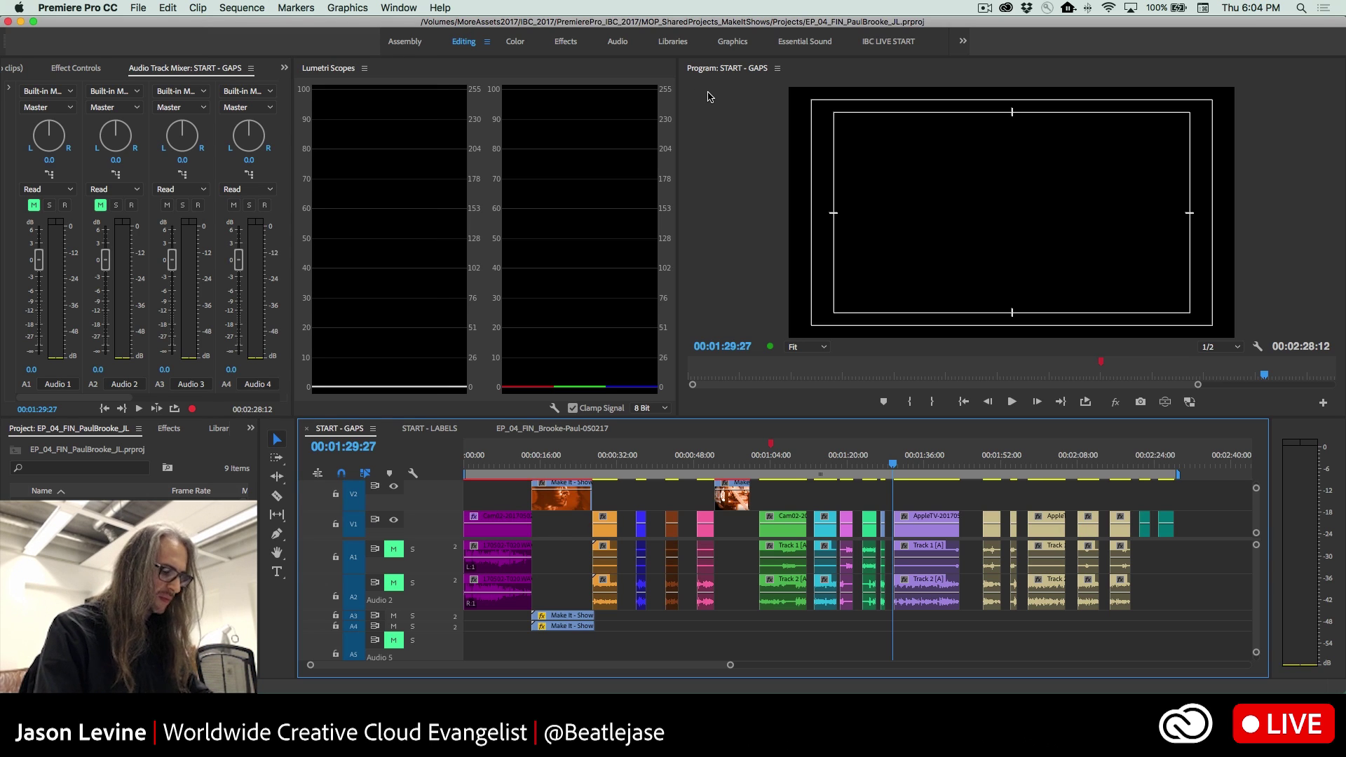
key("alt+shift+g")
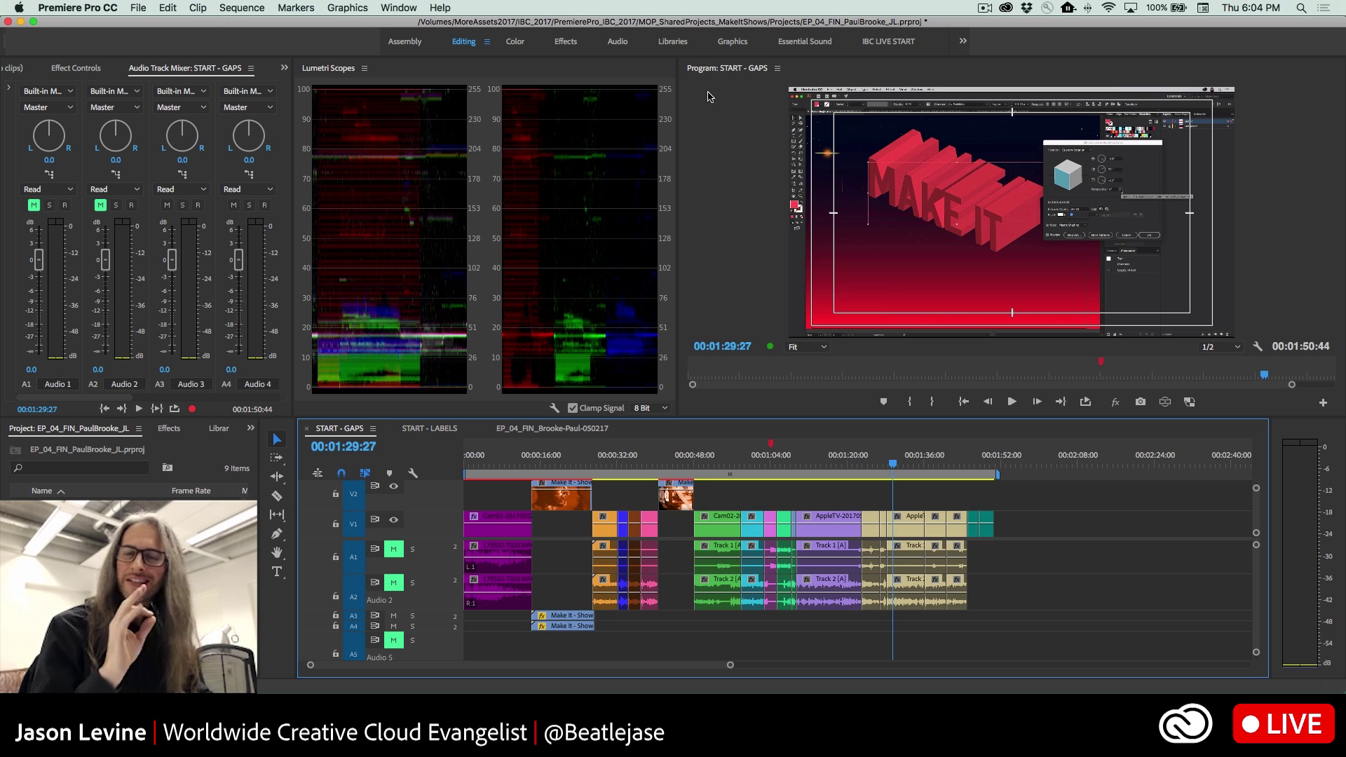
key("super+z")
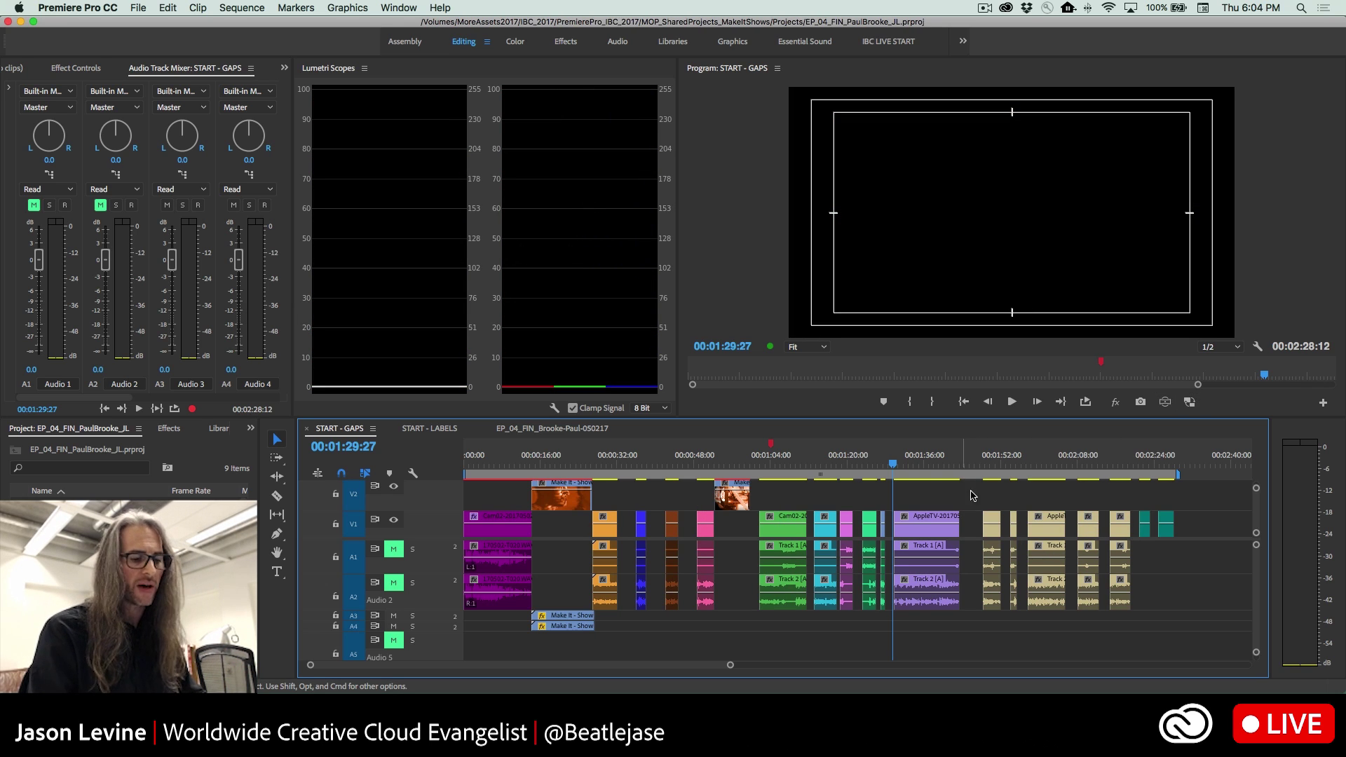
- Close the gaps among the clips after 01:52 and among the Cam02–AppleTV clips
left_click_drag(991, 497, 1185, 539)
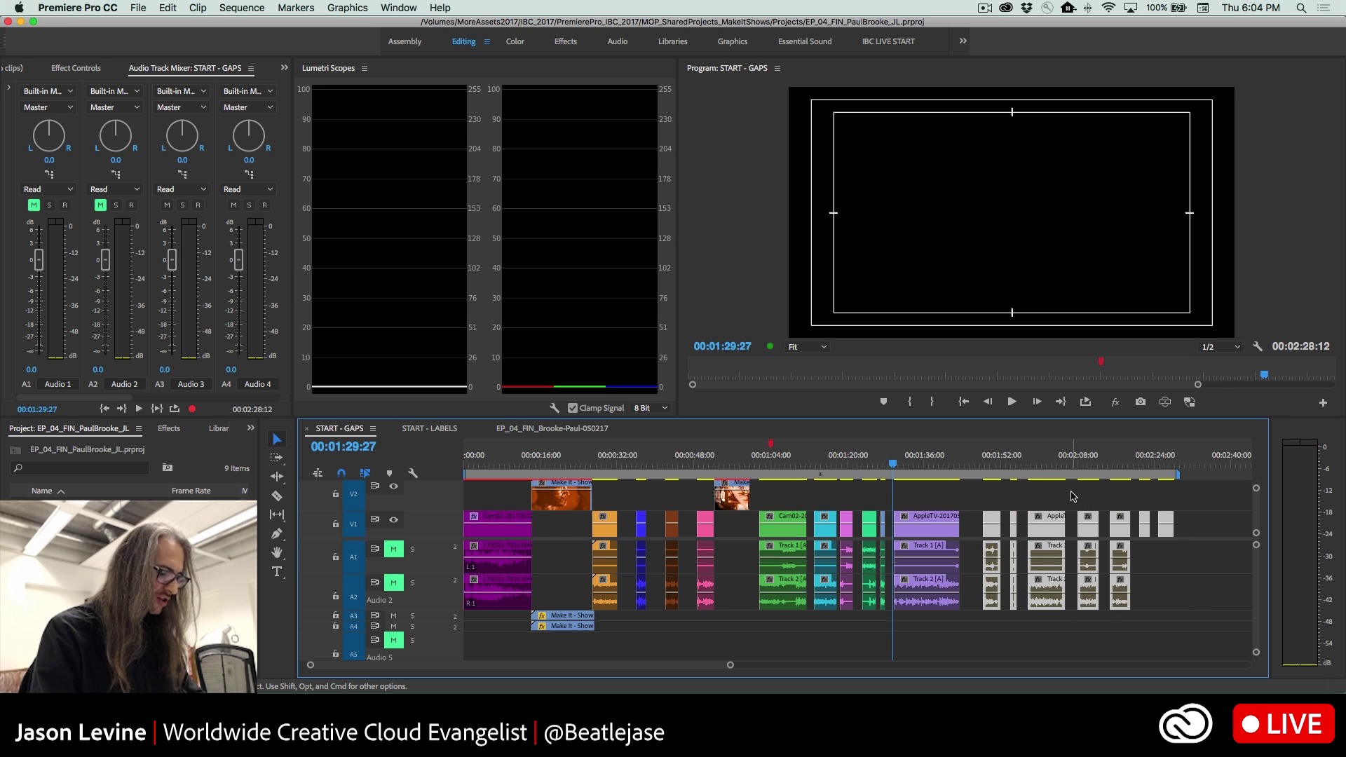
key("super+shift+z")
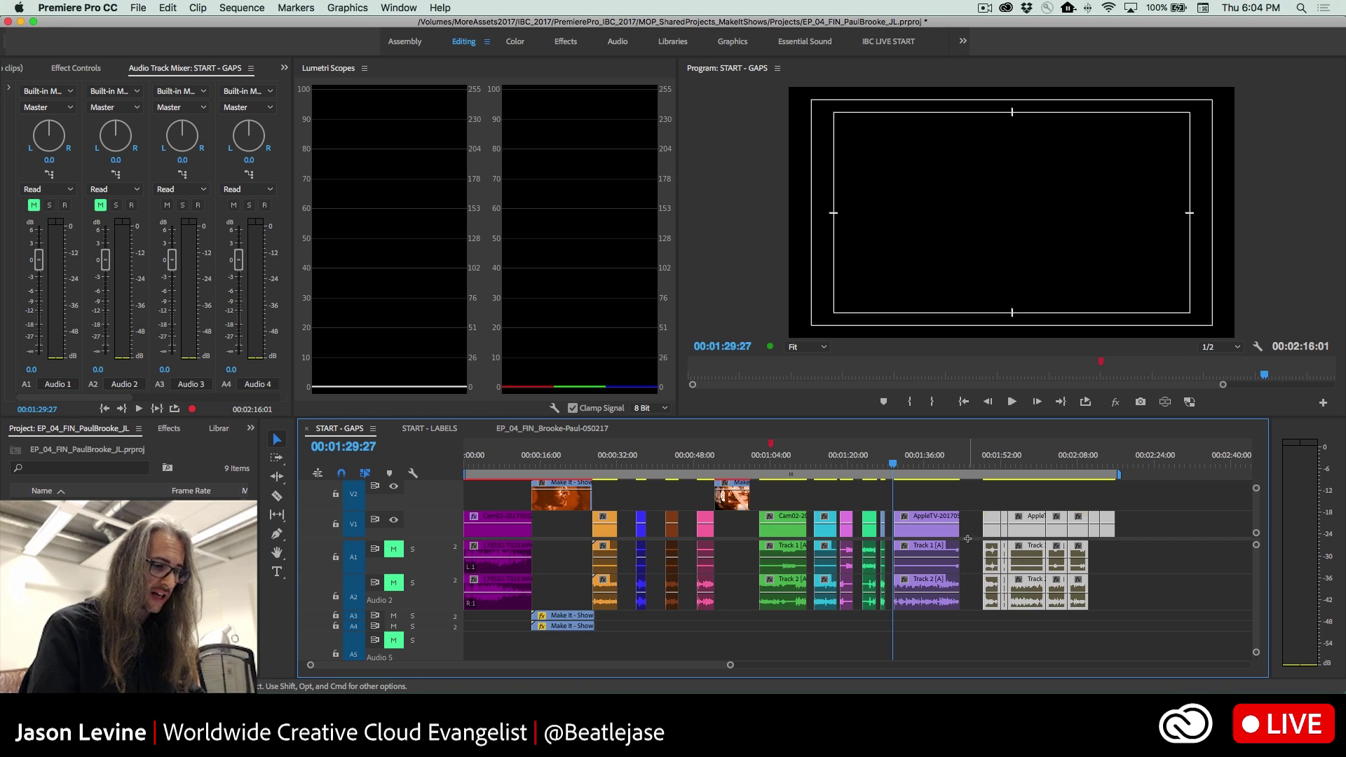
left_click_drag(970, 520, 772, 600)
key("super+shift+z")
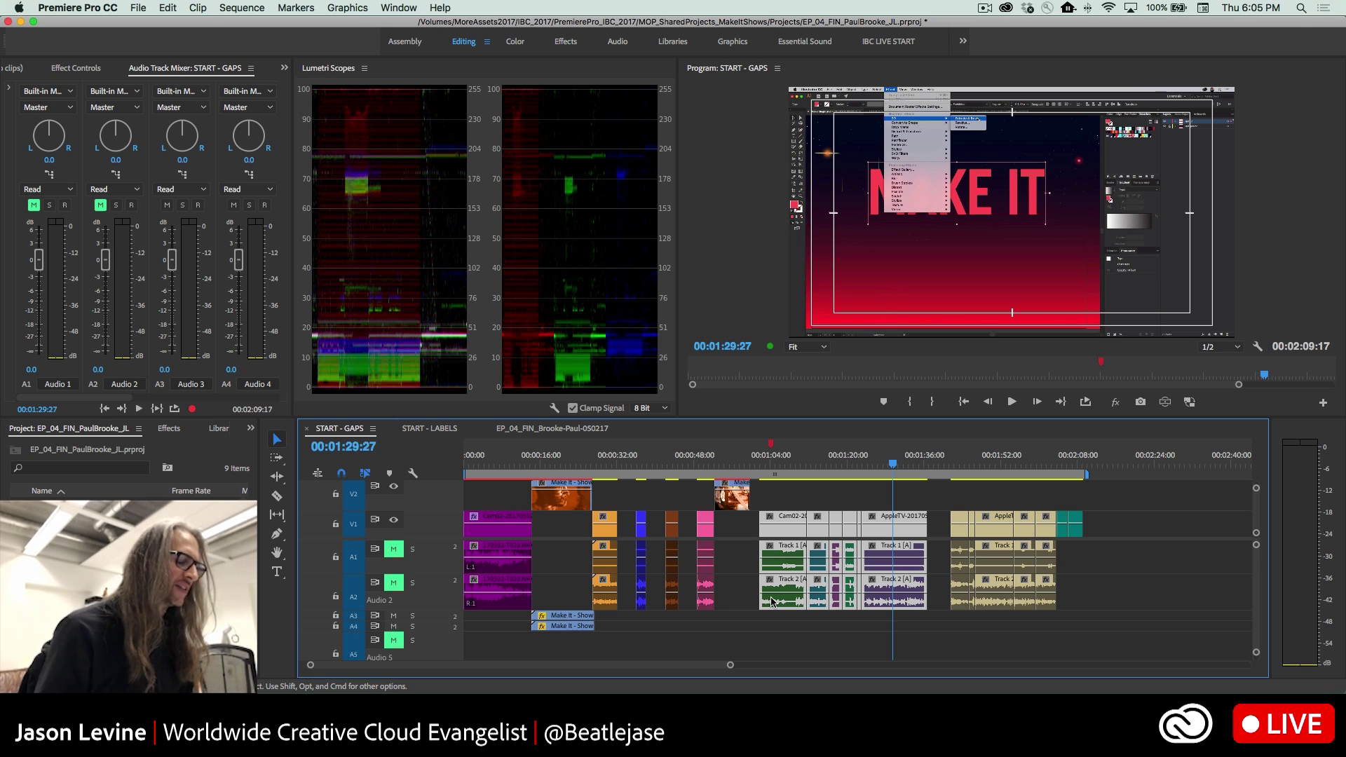
- Switch the timeline to START - LABELS, scroll through its tracks, and show the Premiere Pro CC menu
left_click(726, 585)
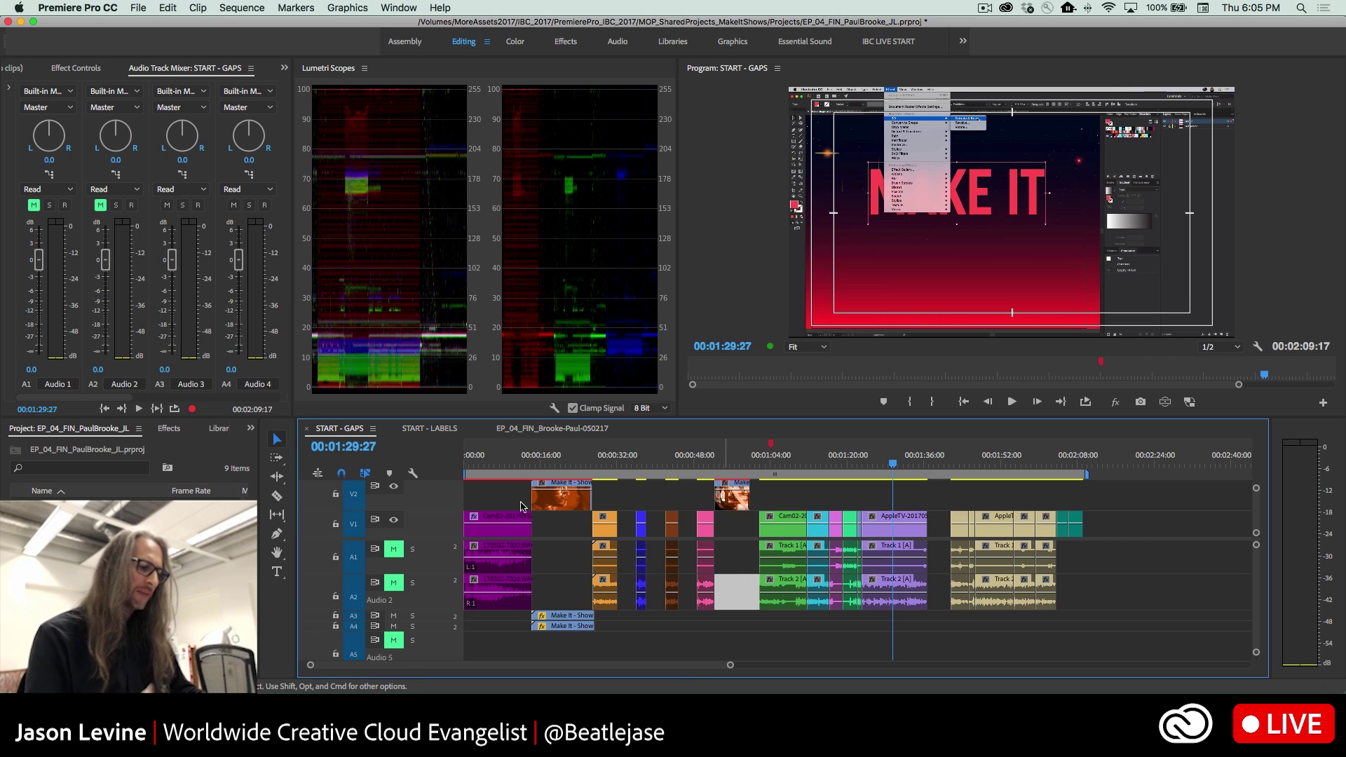
left_click(433, 428)
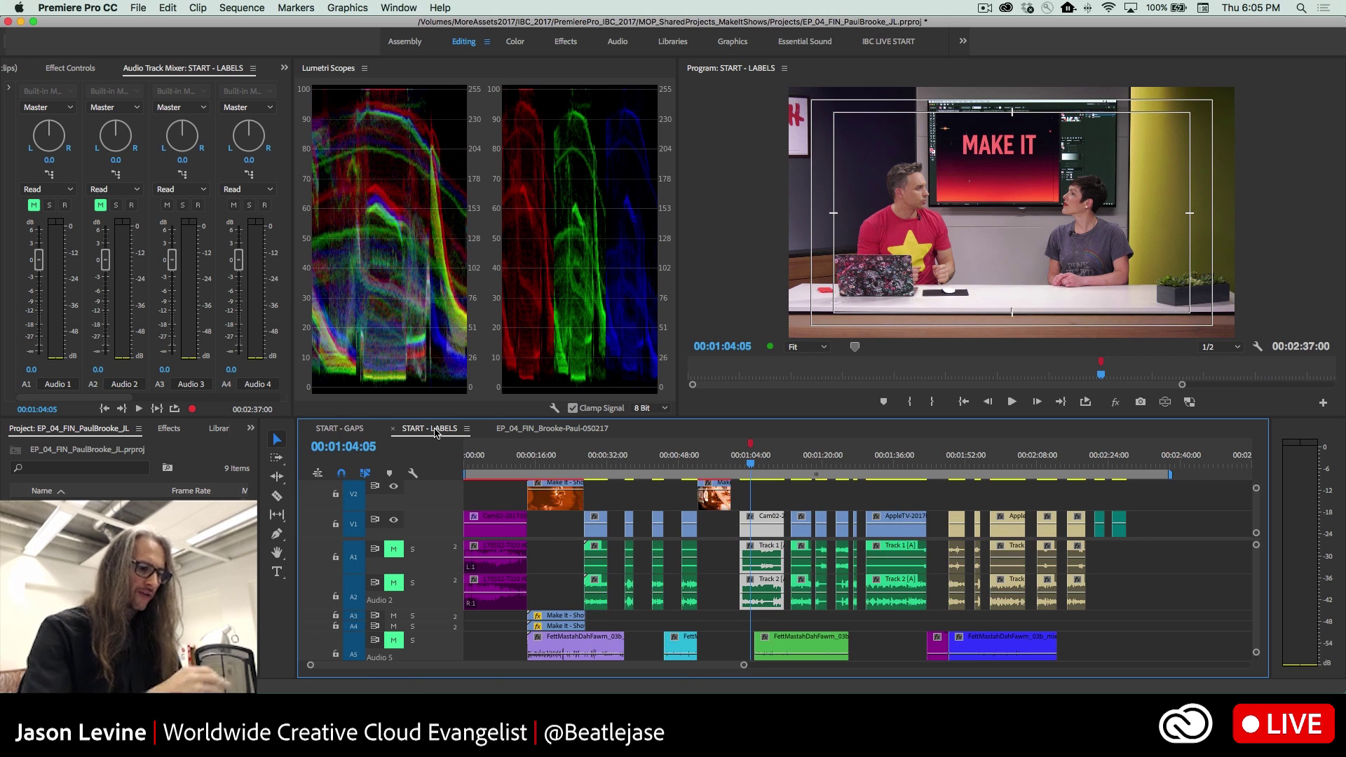
scroll(1133, 588, "down", 5)
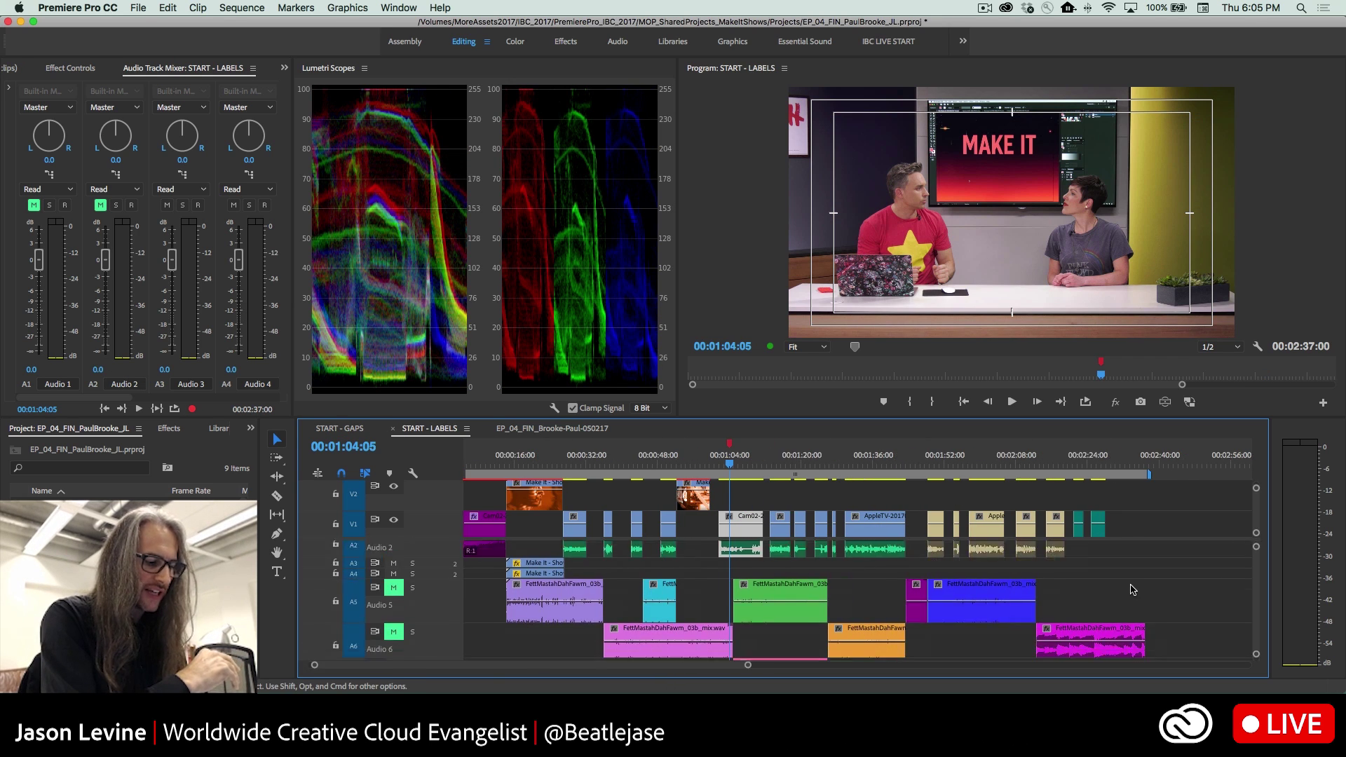
scroll(1132, 588, "down", 3)
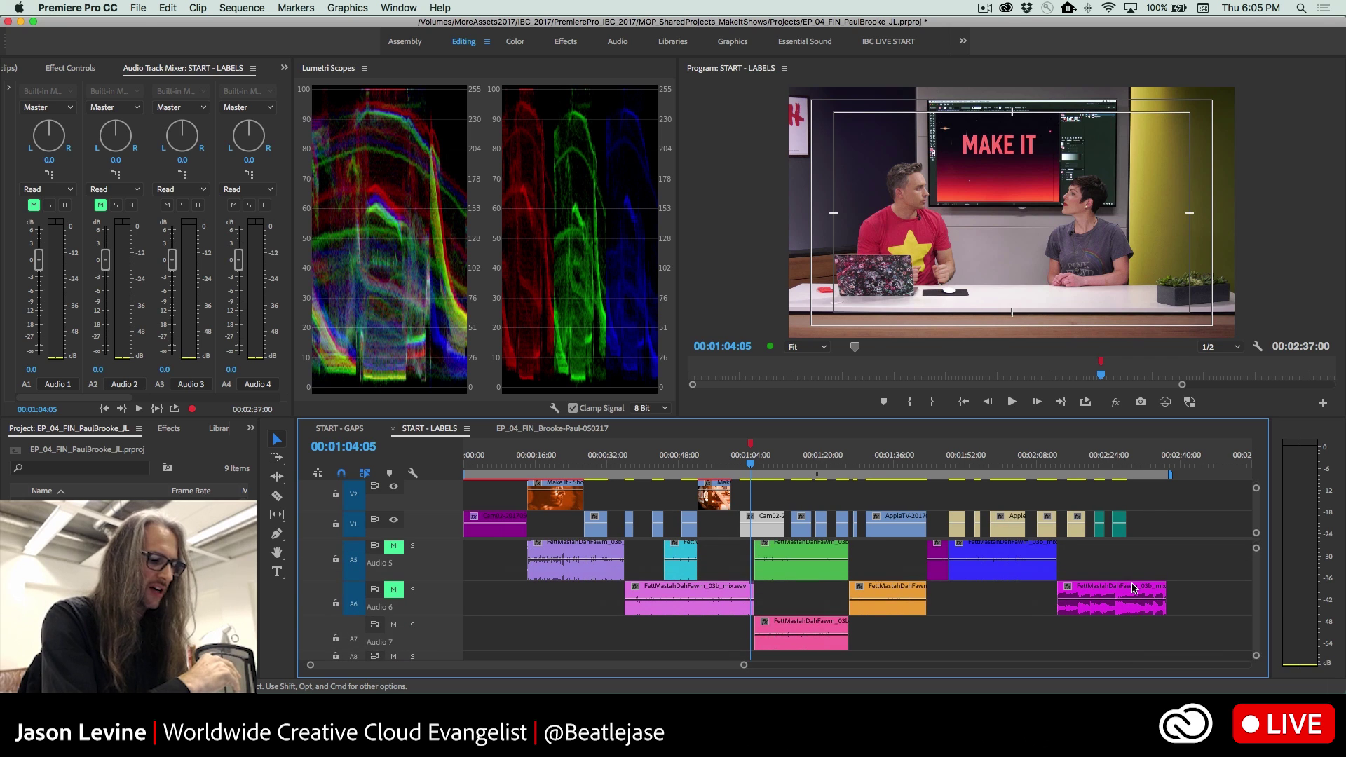
scroll(1134, 587, "up", 1)
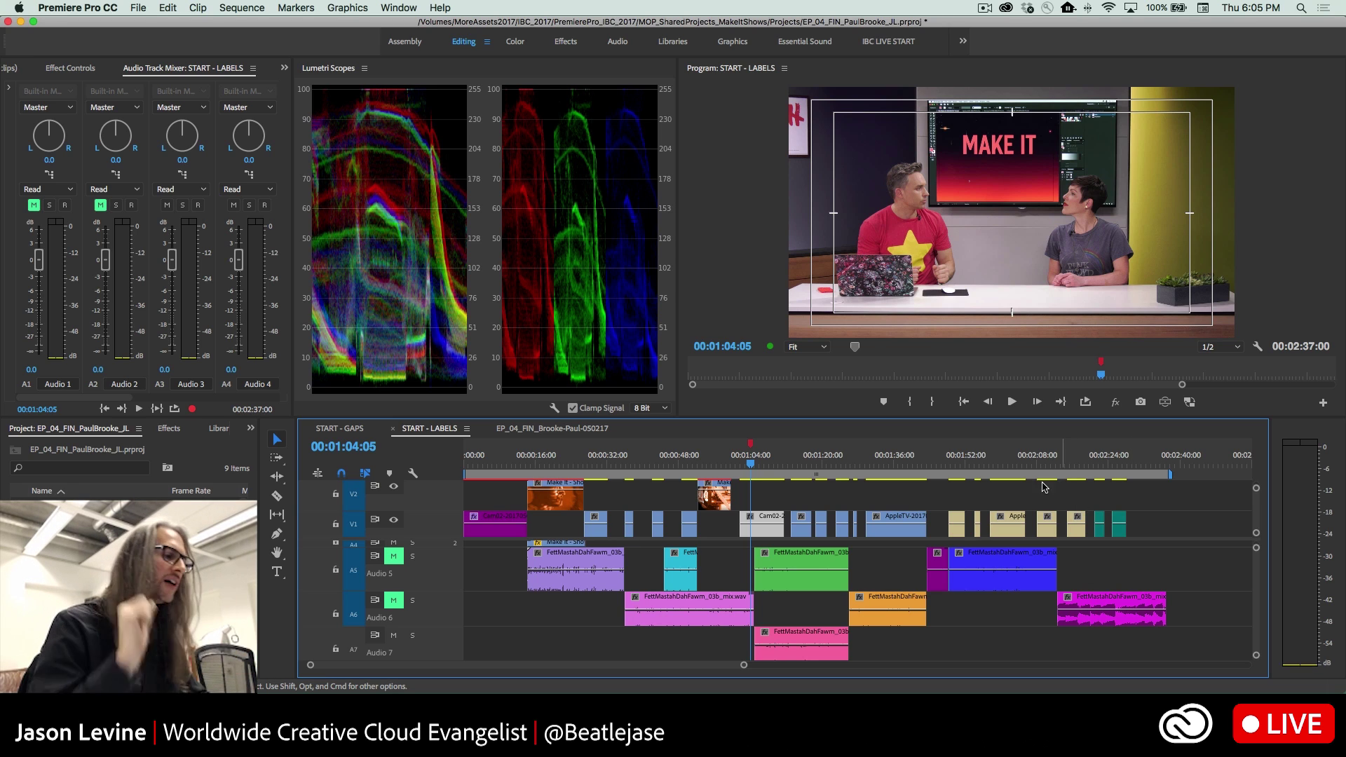
left_click(105, 8)
mouse_move(120, 47)
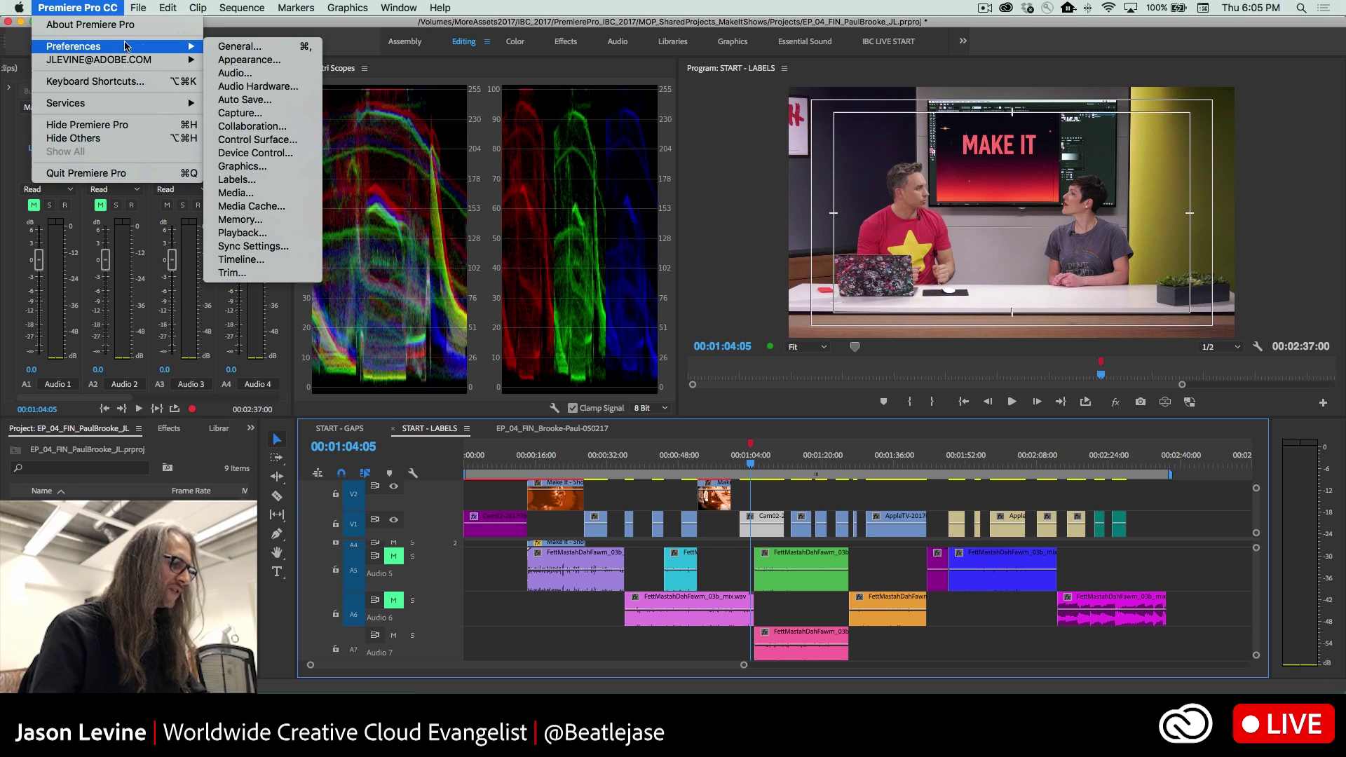
left_click(265, 185)
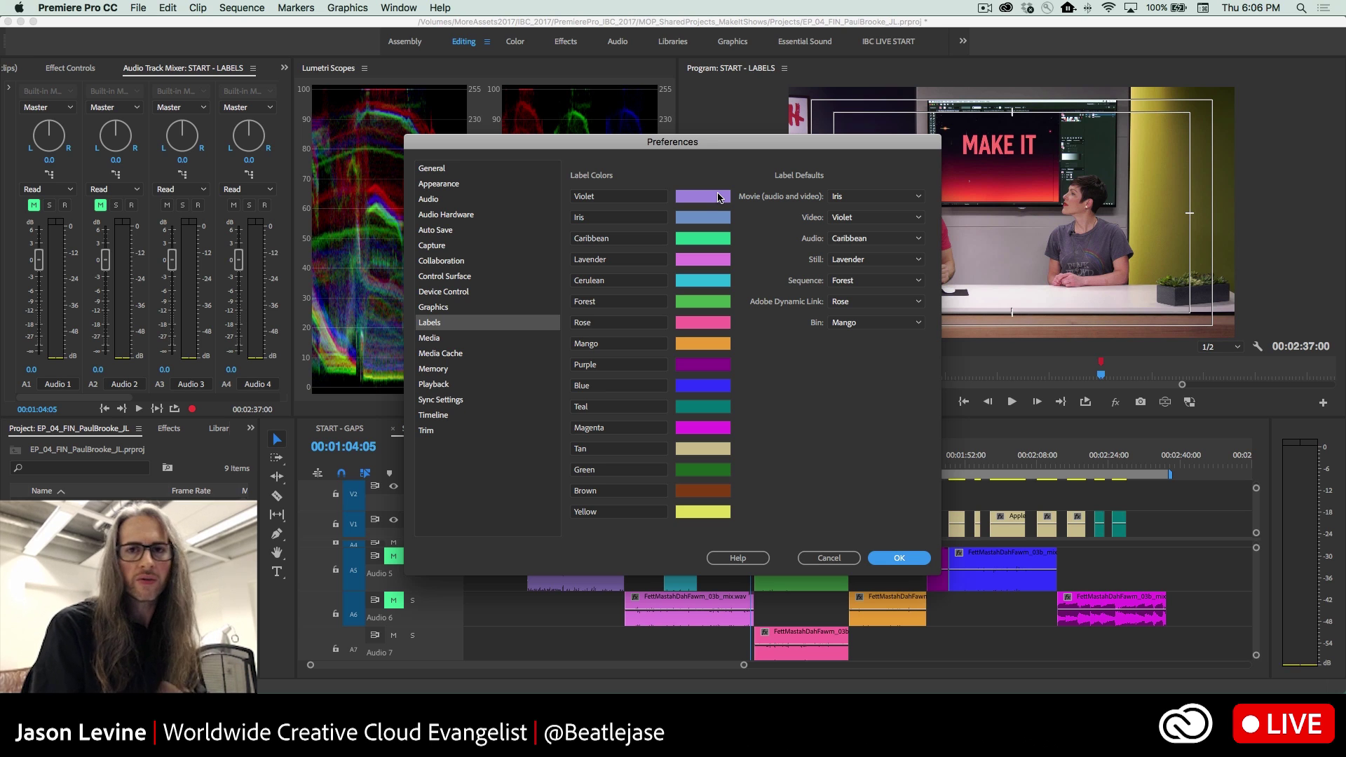
left_click(719, 197)
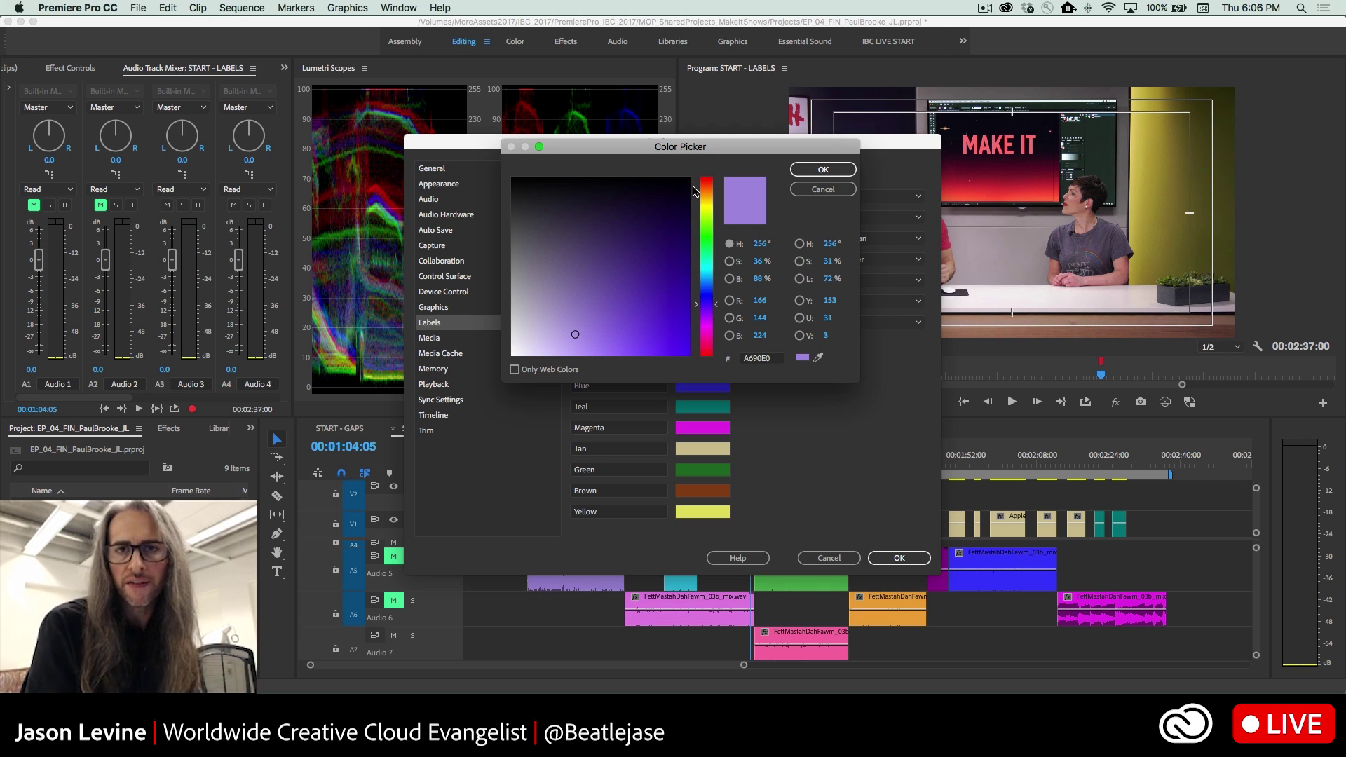
left_click(806, 190)
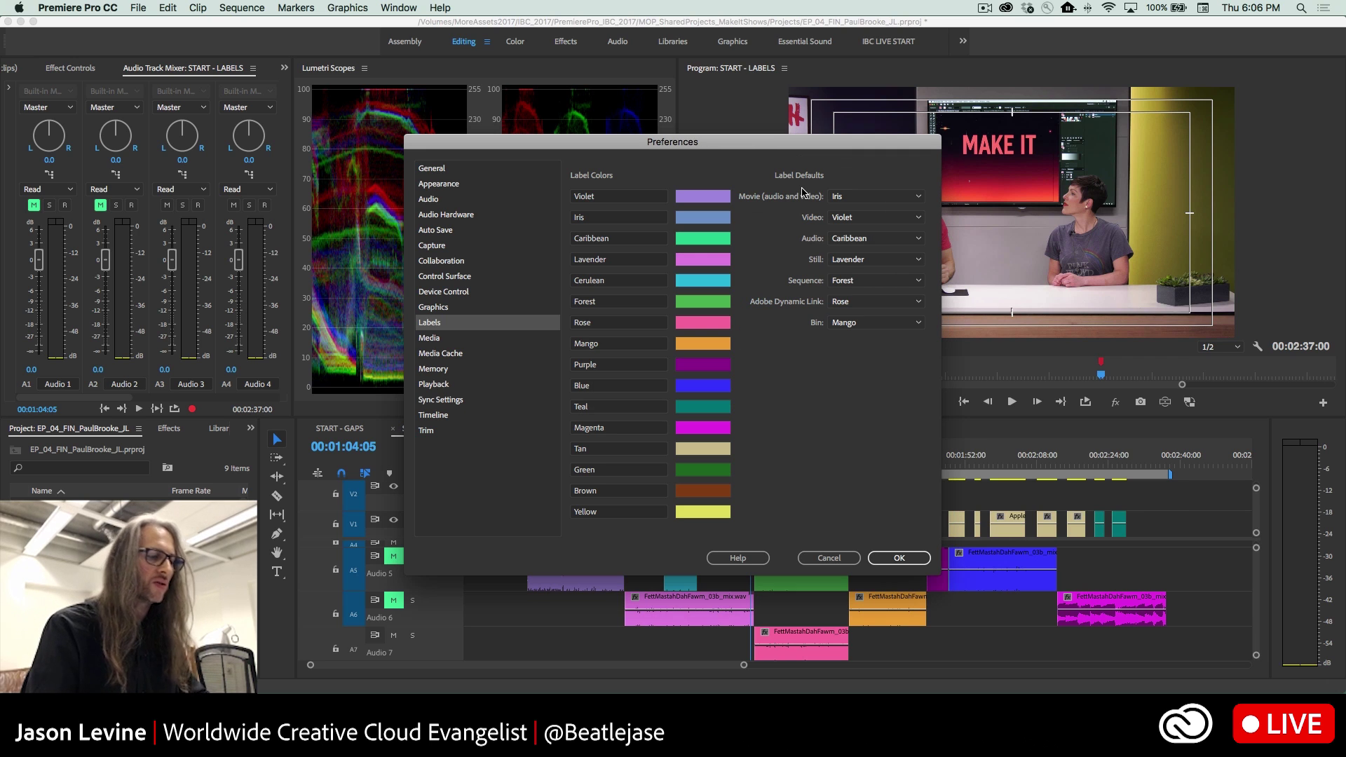
left_click(824, 557)
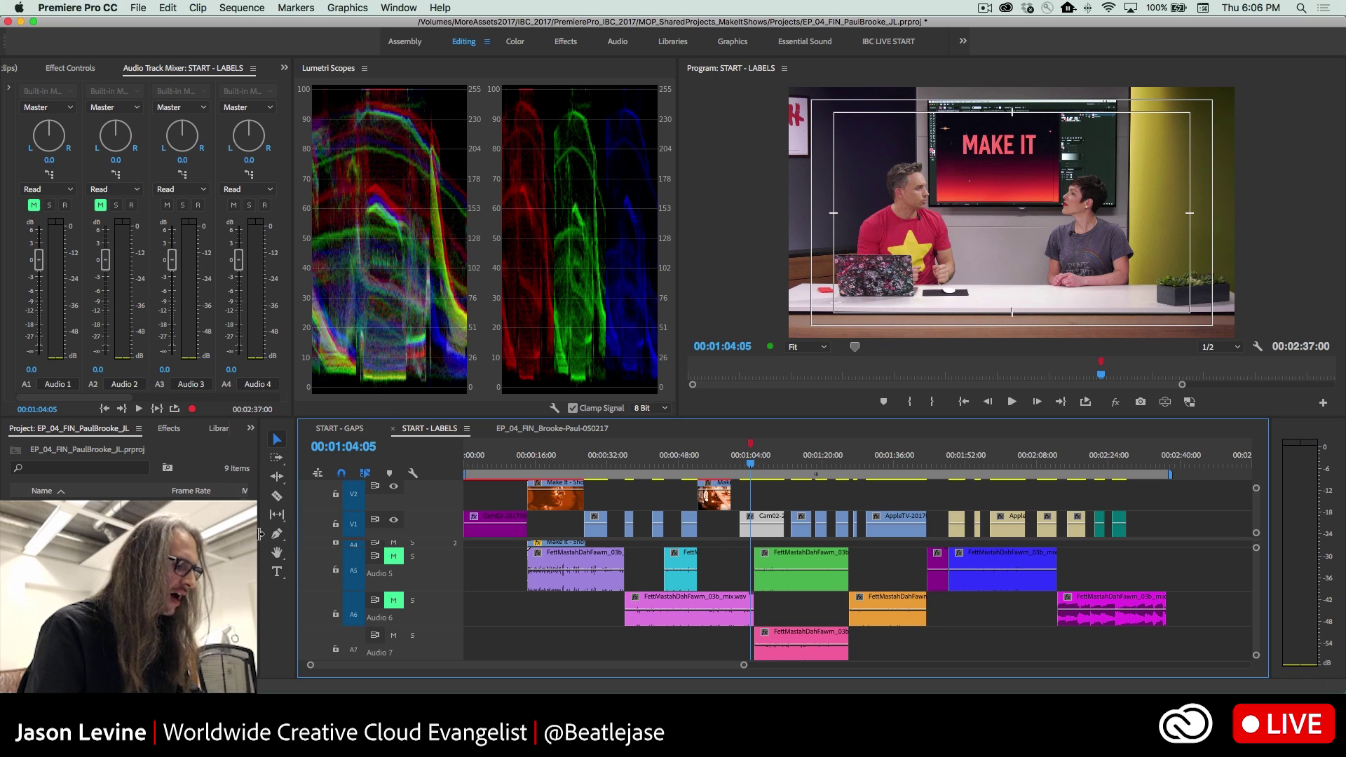
- Widen the Project panel and audio mixer, and close the Lumetri Scopes panel
left_click_drag(259, 535, 307, 535)
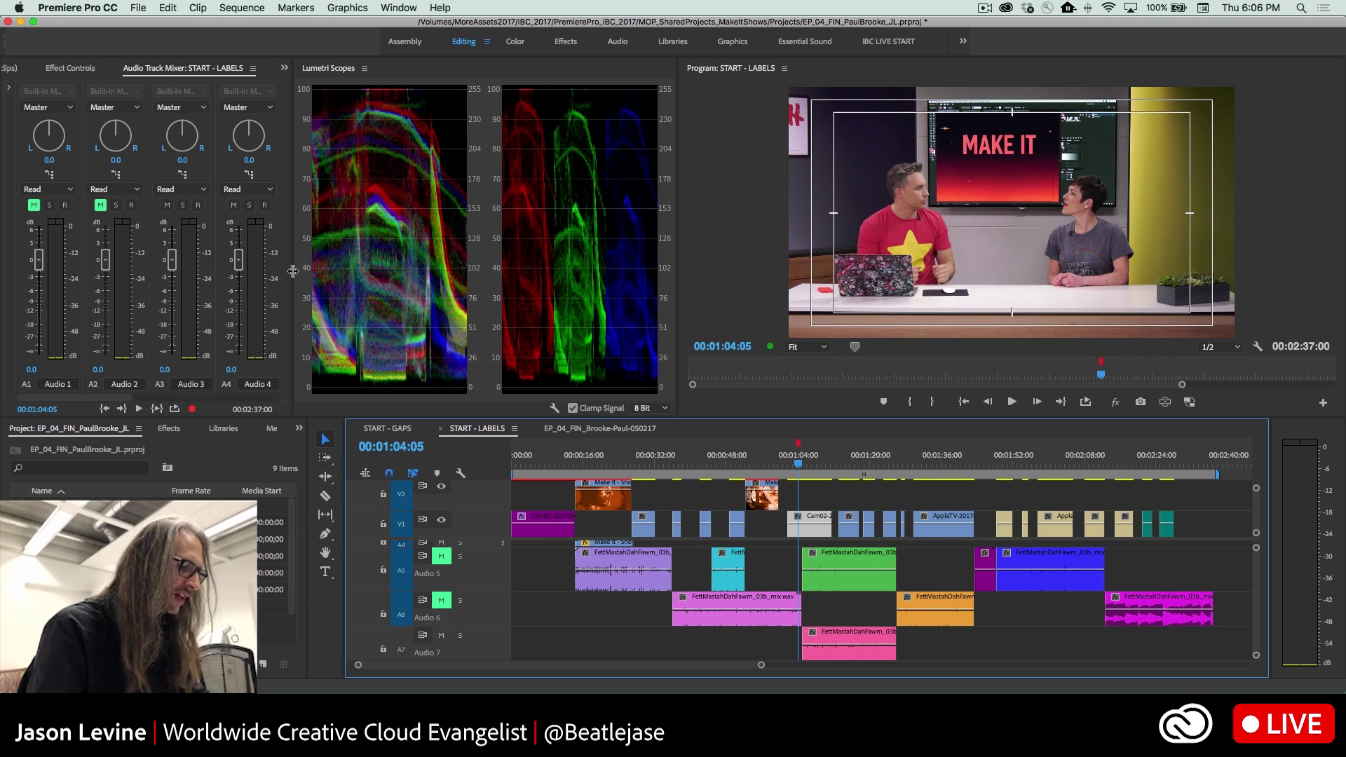
left_click_drag(292, 270, 428, 270)
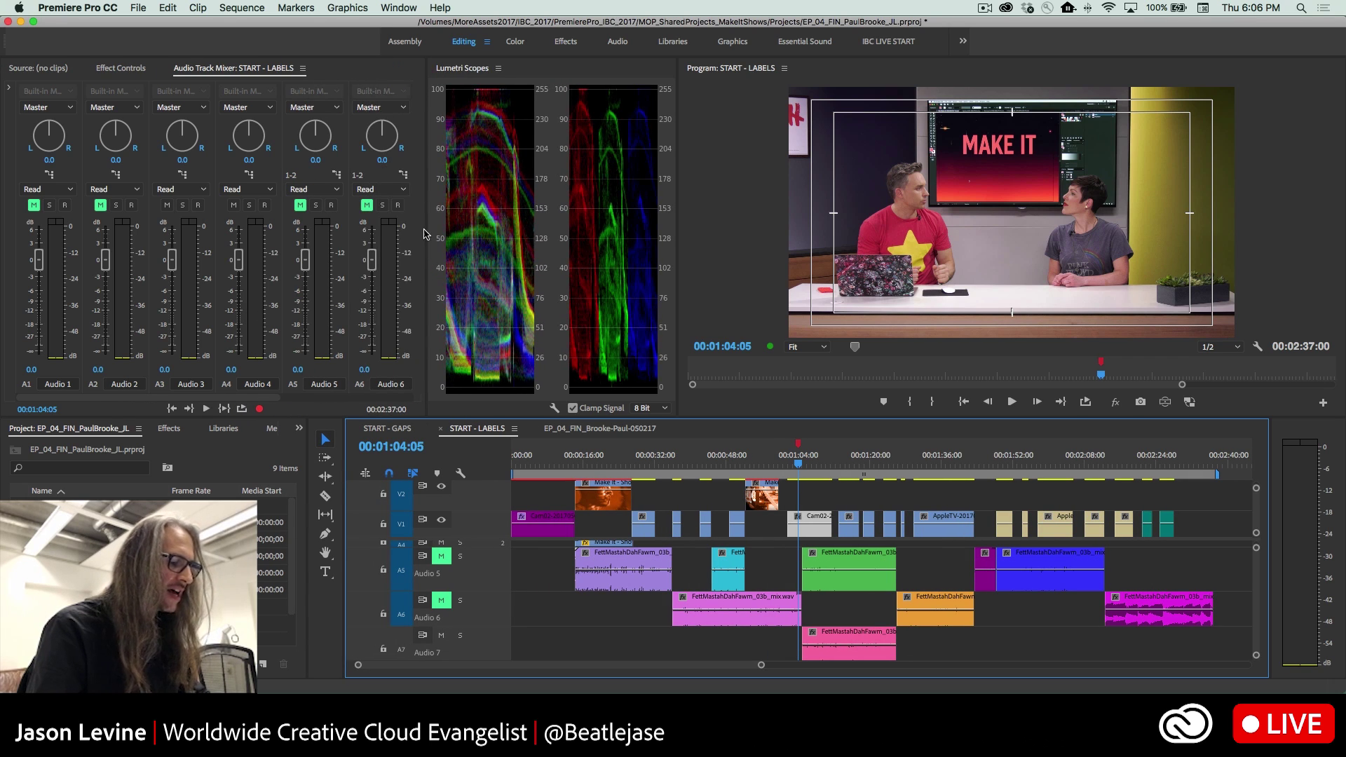
left_click(499, 68)
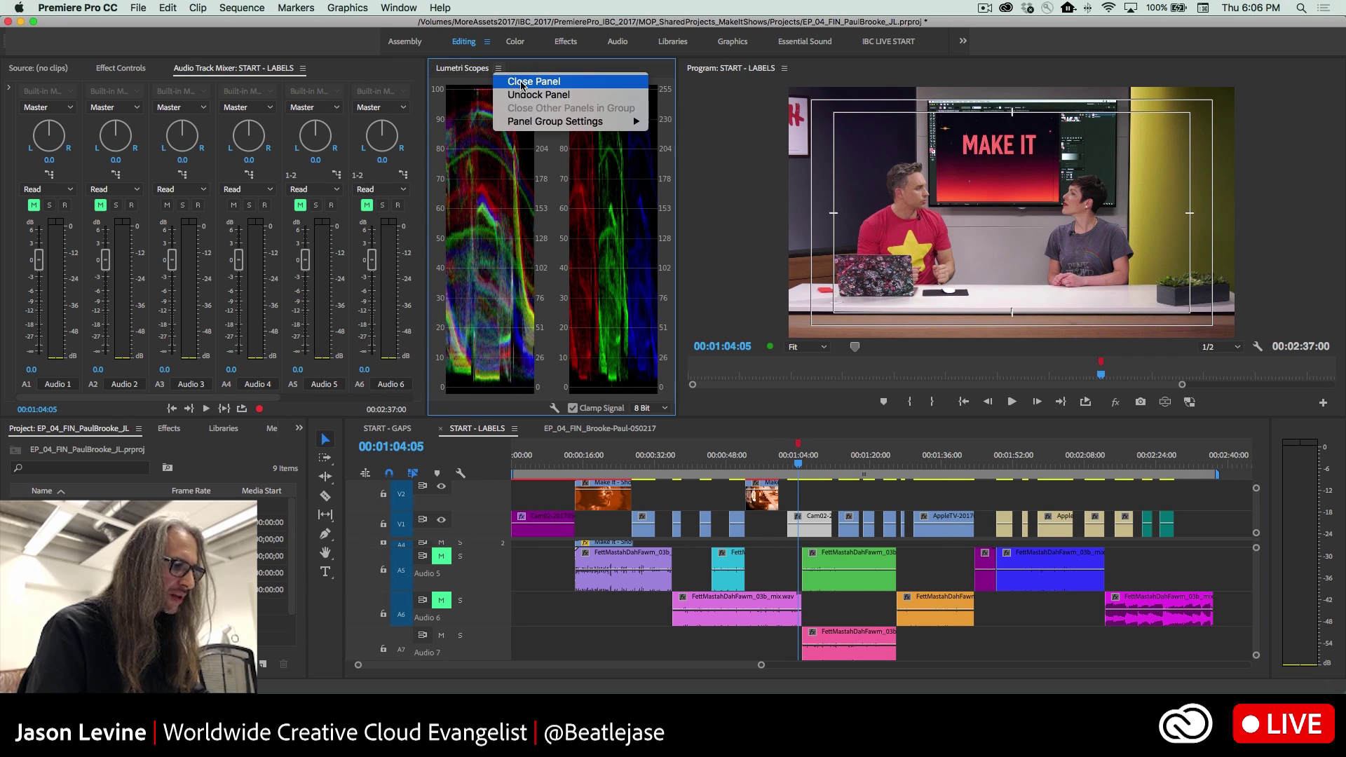
left_click(521, 82)
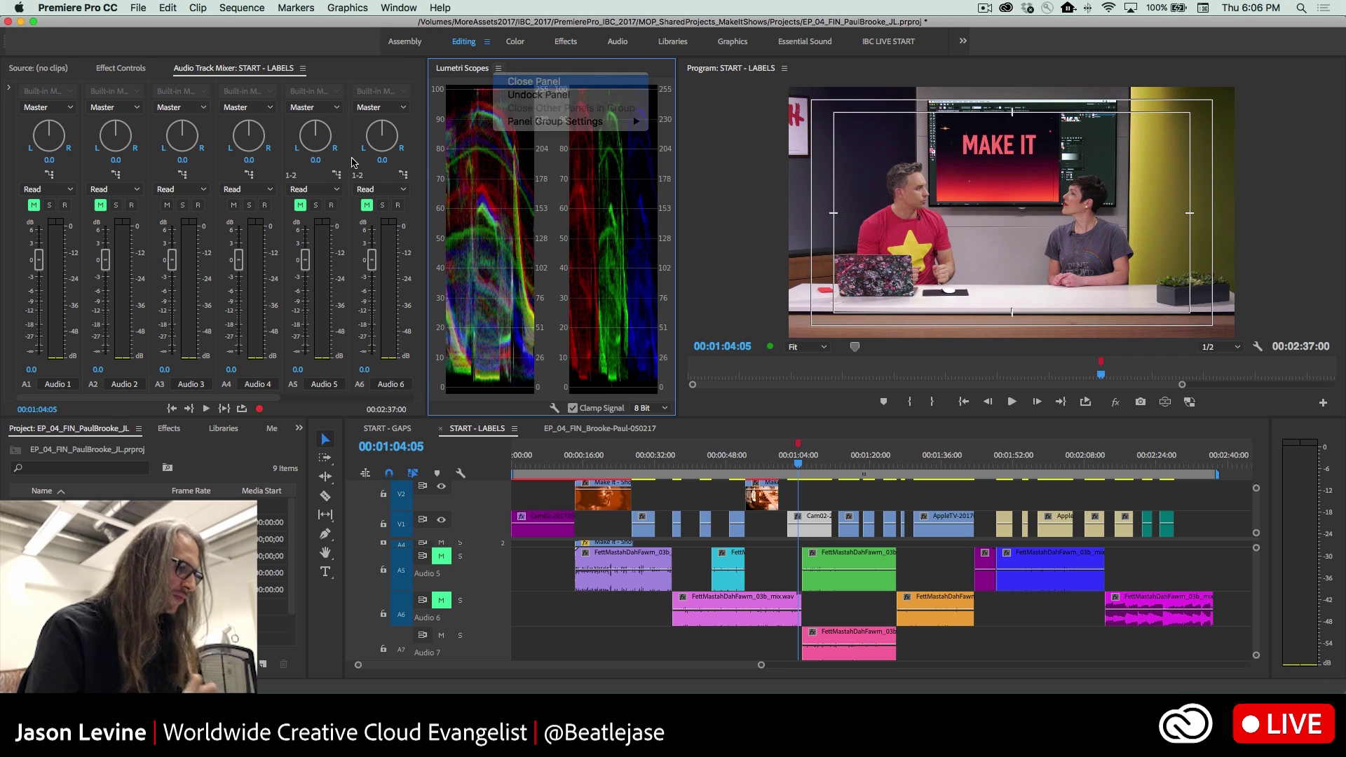
- Widen the mixer to all tracks plus Master, rebalance Project and timeline widths, and show Window > Workspaces
left_click_drag(427, 168, 829, 169)
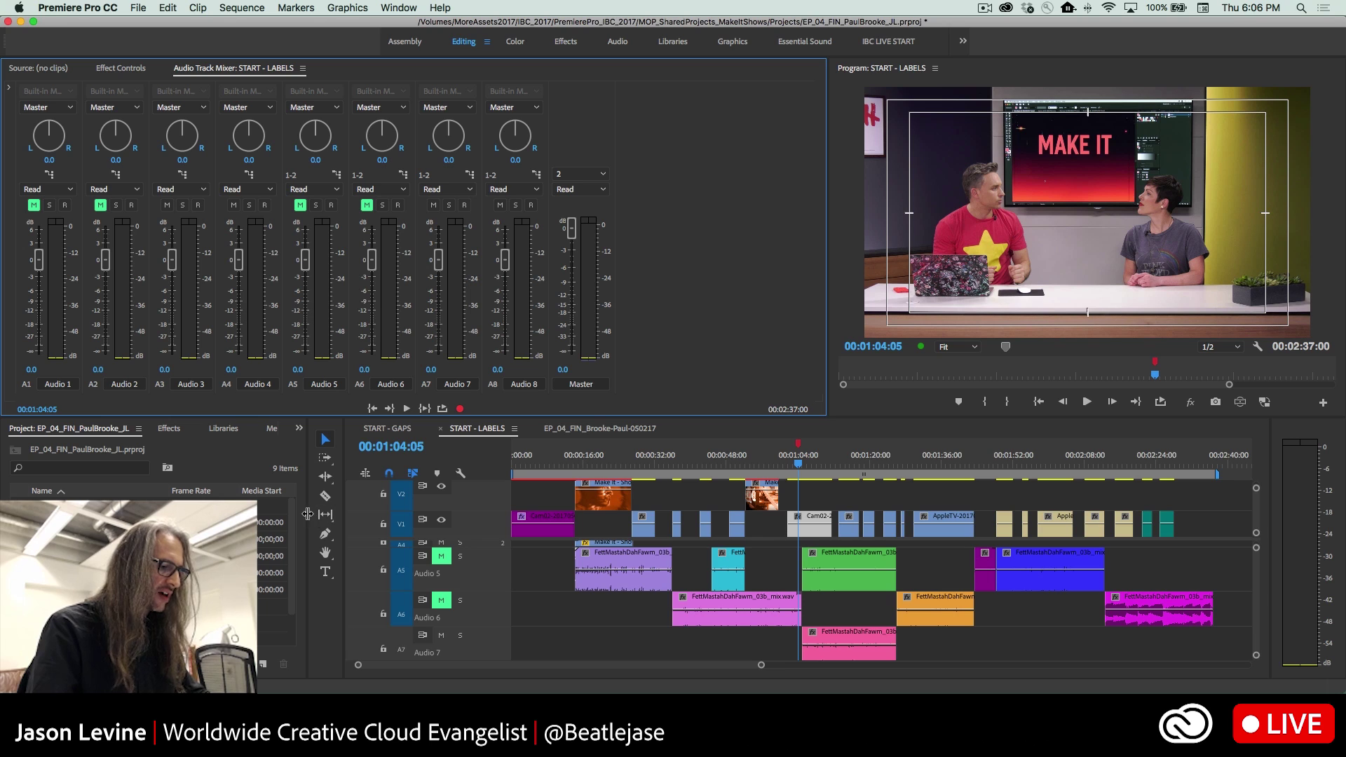
left_click_drag(307, 515, 519, 512)
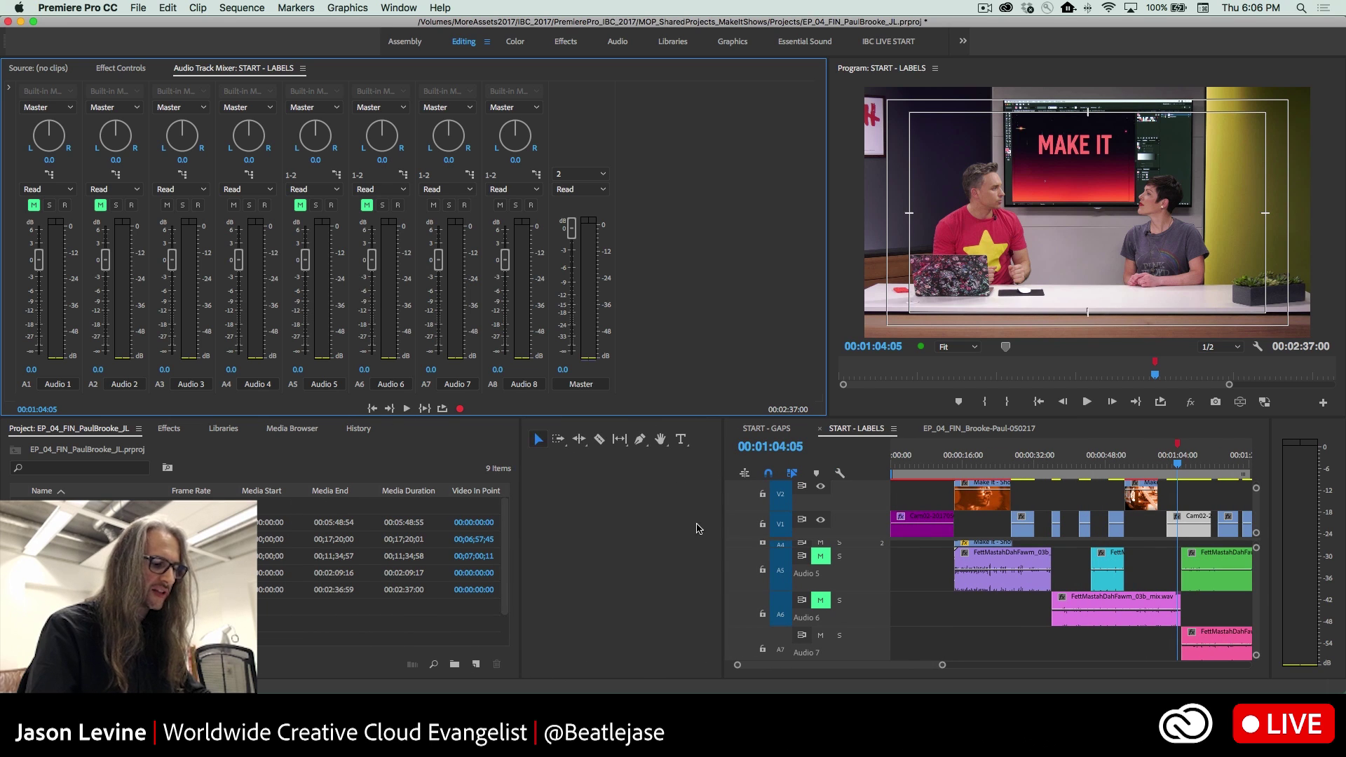
left_click_drag(718, 527, 520, 528)
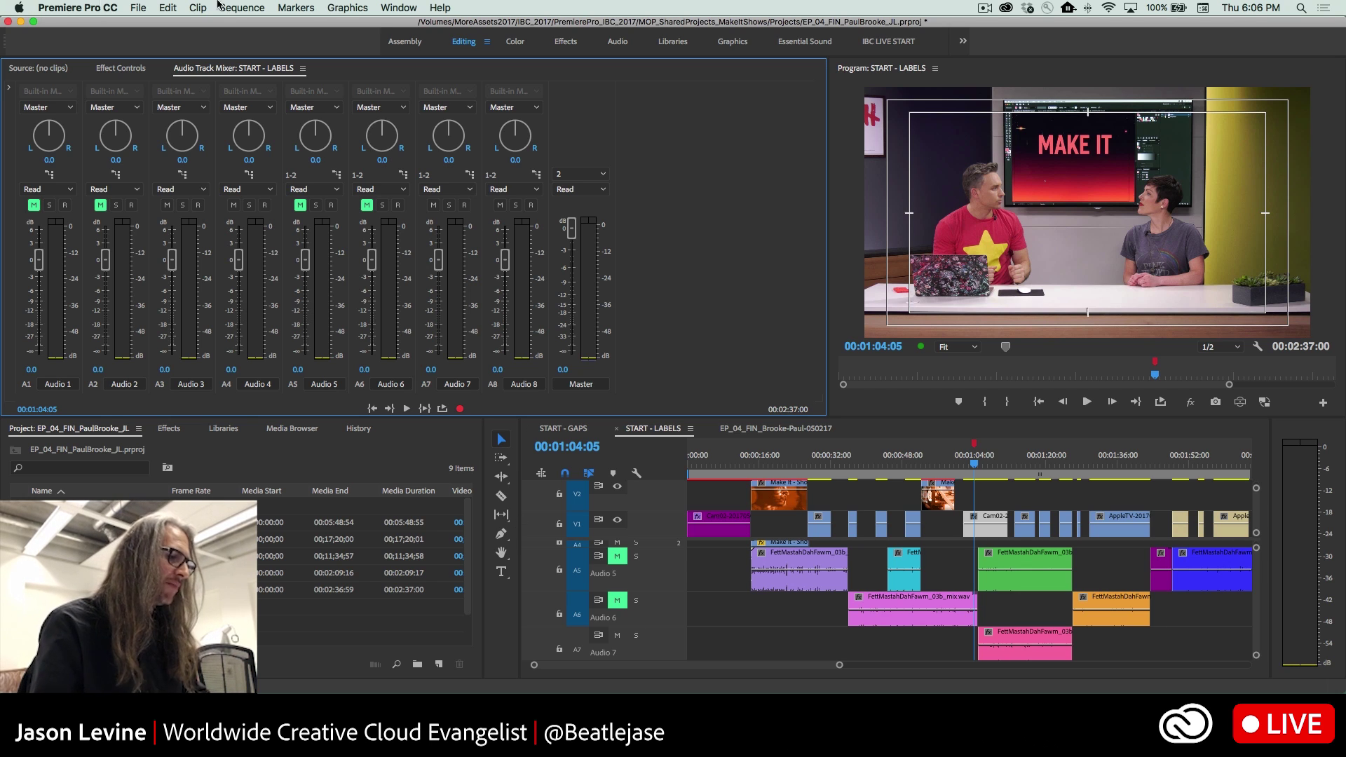
left_click(412, 7)
mouse_move(421, 21)
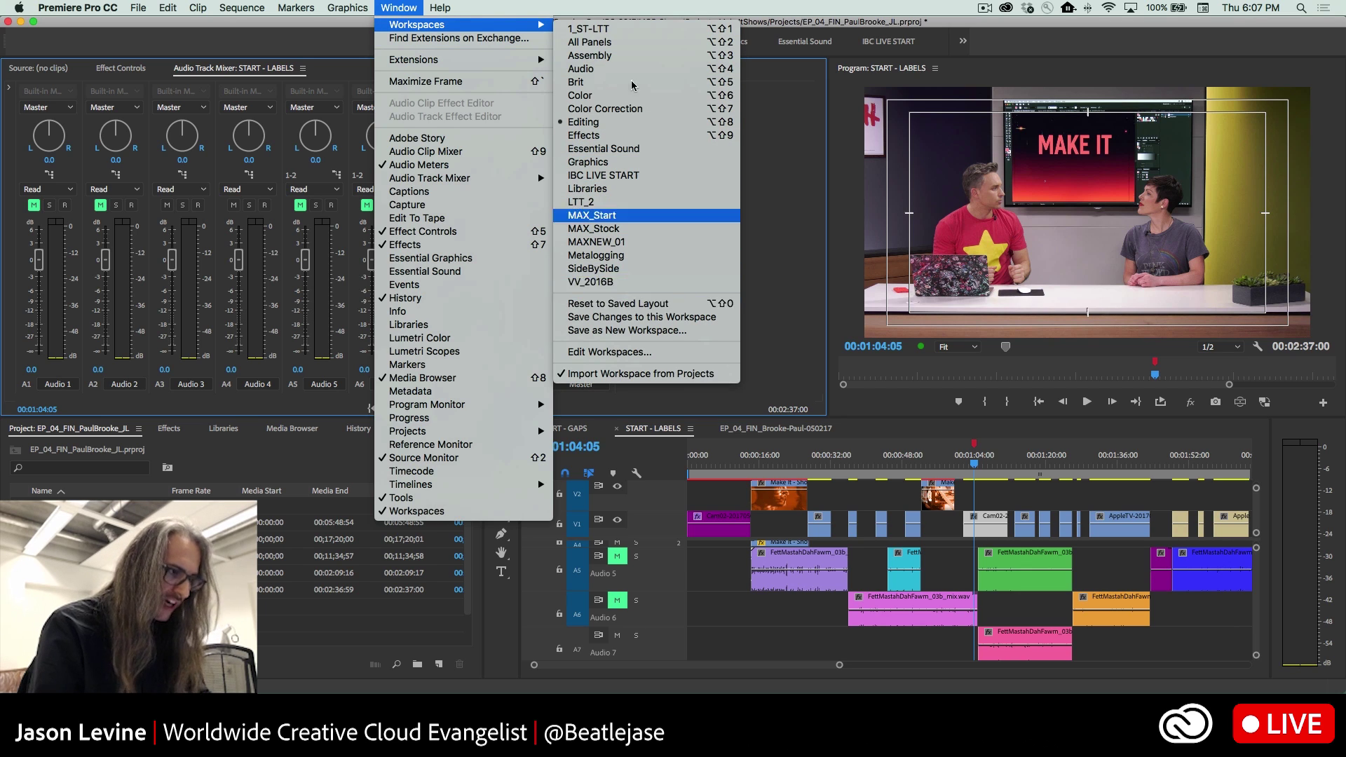
- Reset the Editing workspace to its saved layout, confirming Yes, then switch to IBC LIVE START
left_click(601, 3)
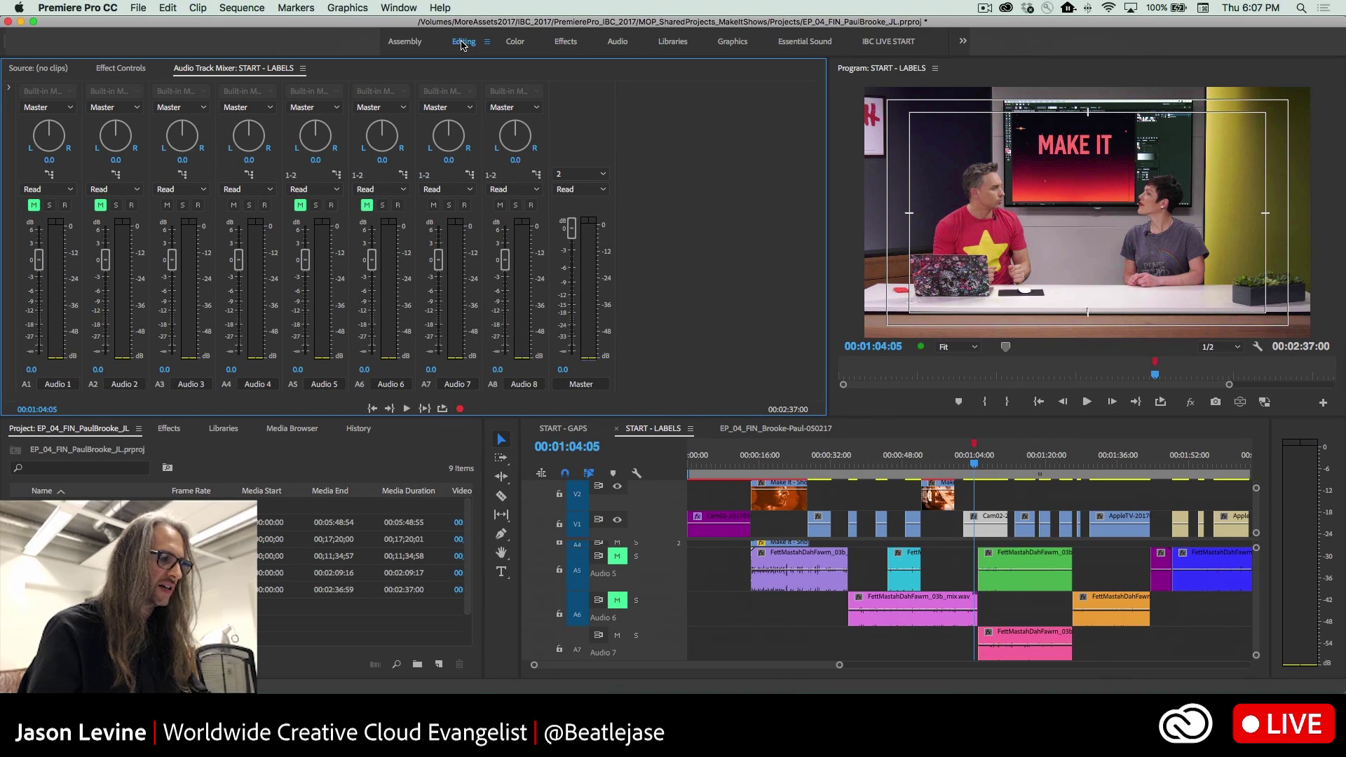
double_click(461, 43)
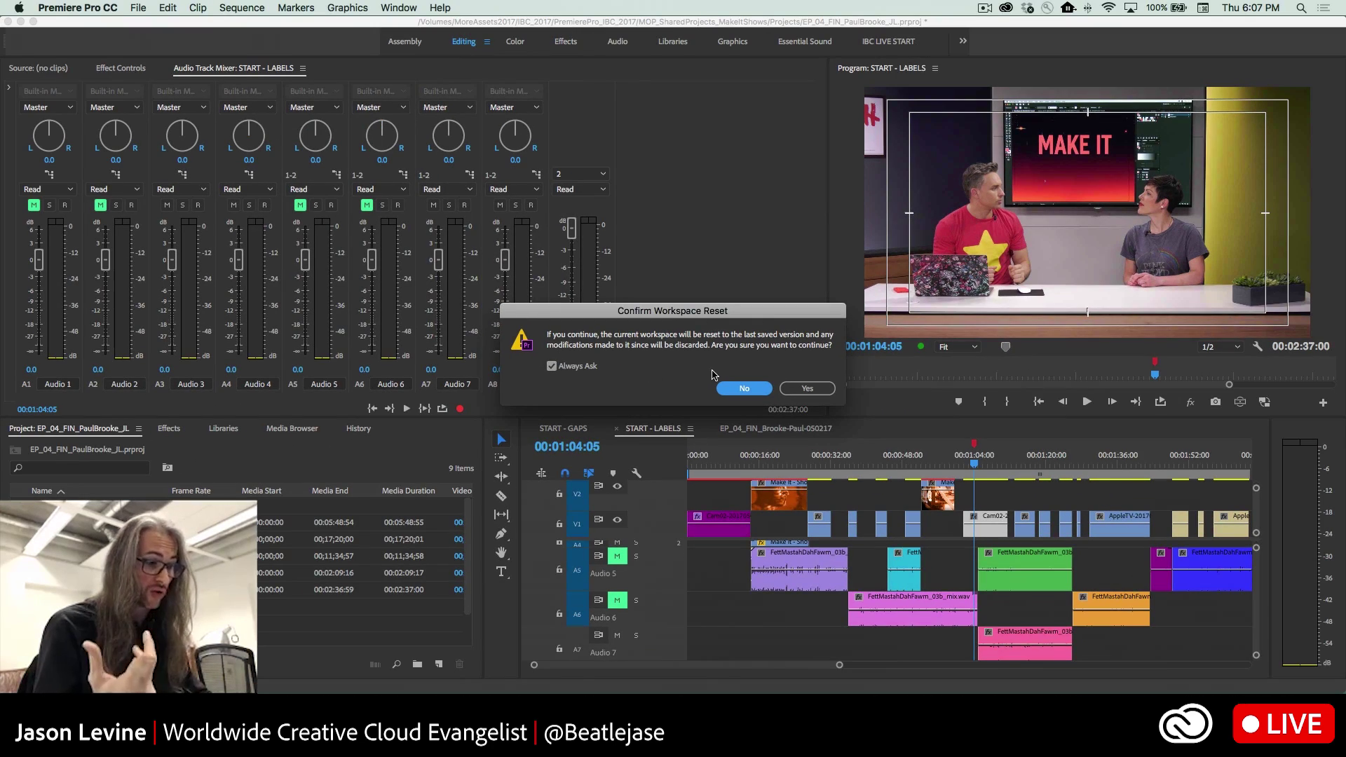
left_click(799, 388)
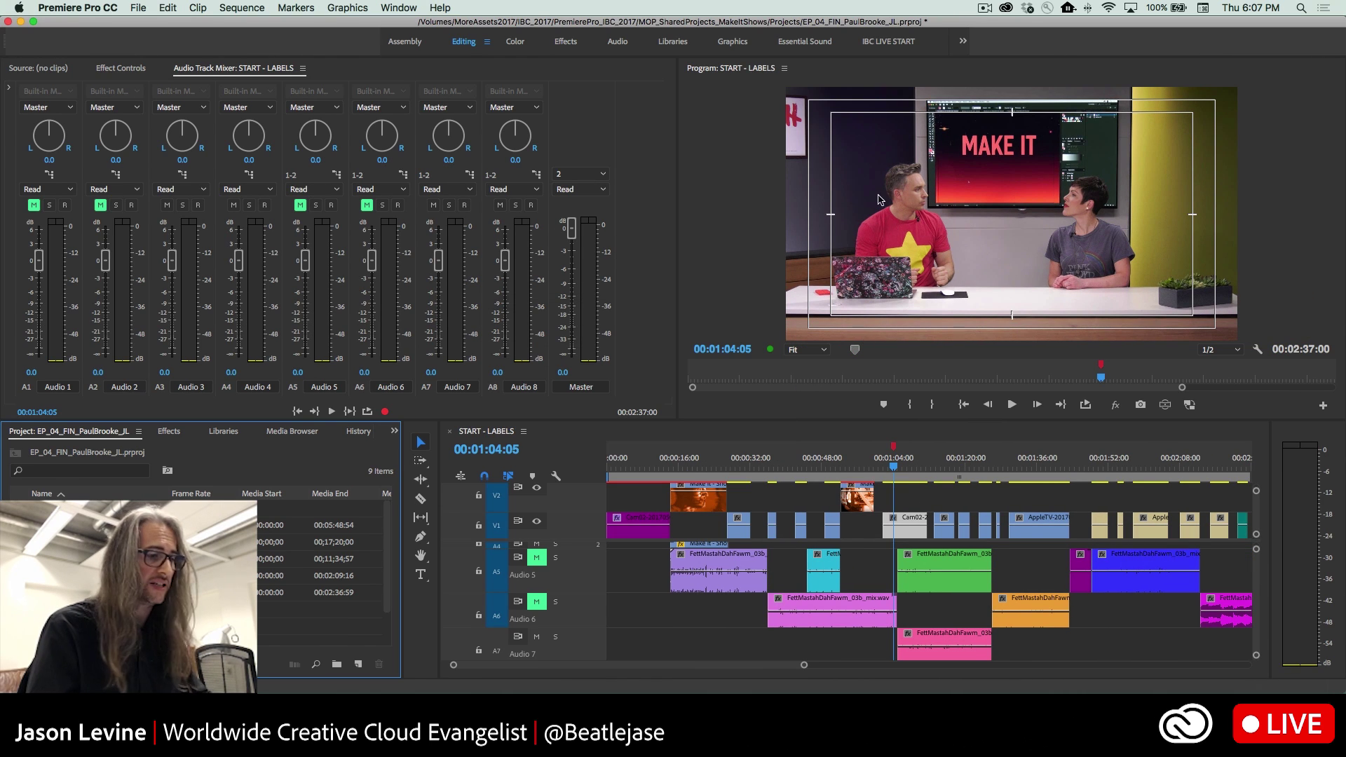
left_click(897, 42)
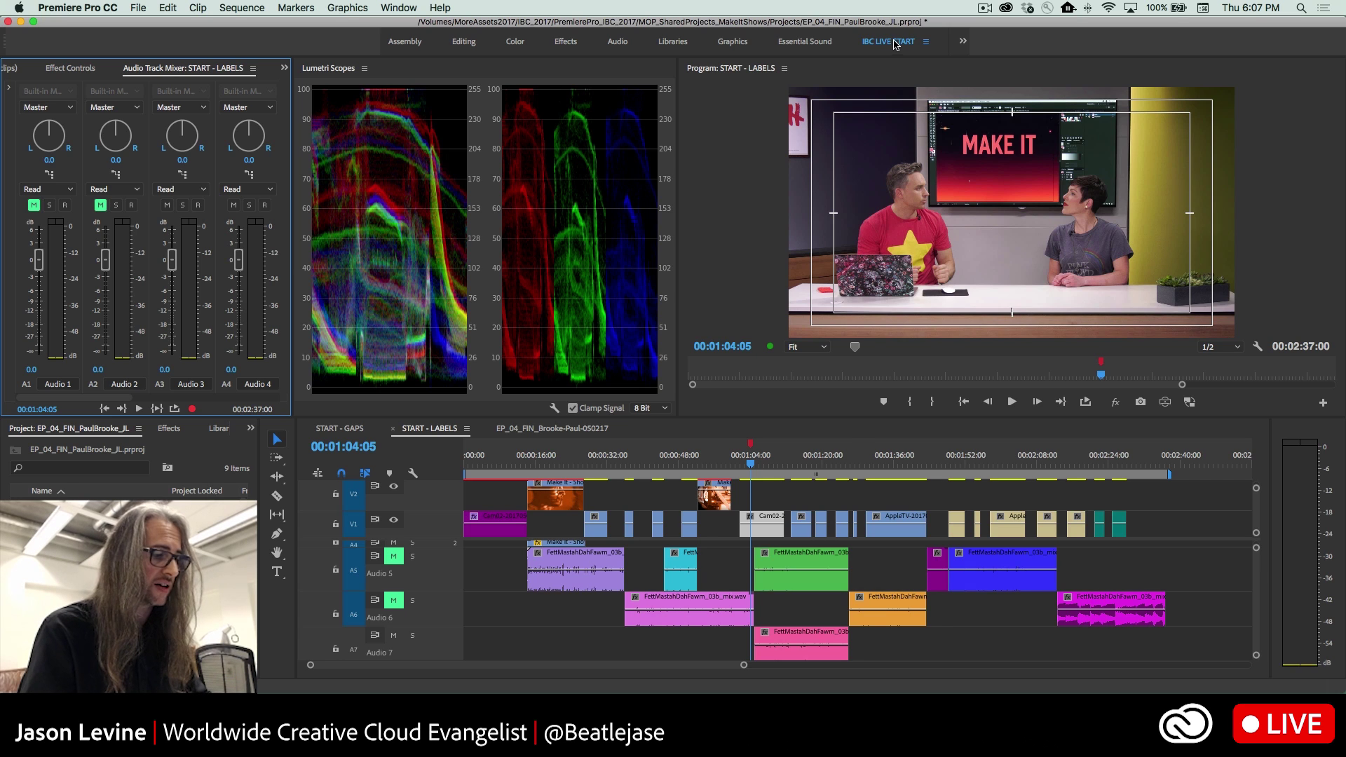
- Reset the IBC LIVE START workspace to its saved layout, confirming Yes
double_click(897, 43)
left_click(807, 388)
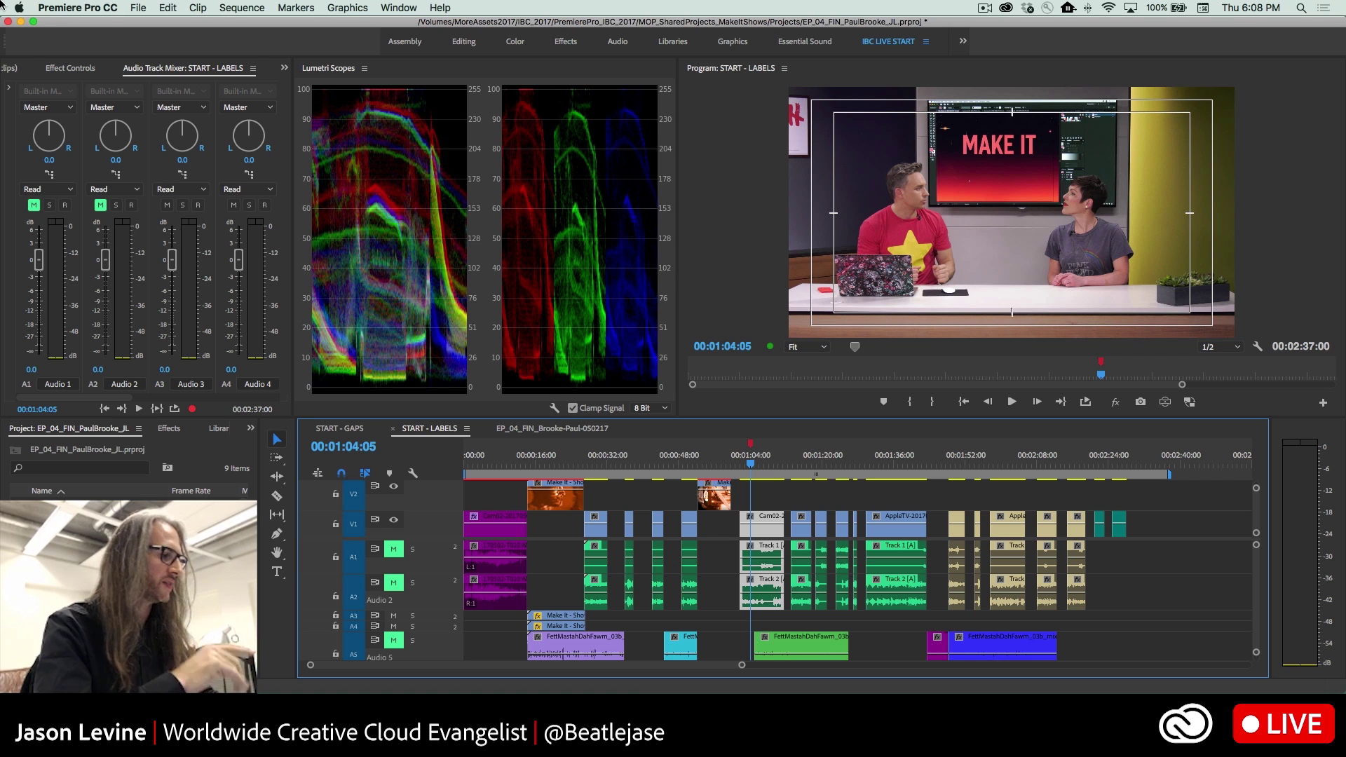
- In the Assembly workspace, open EP_12-Jason_FIN_JL.prproj and dock its project panel with the others
left_click(400, 43)
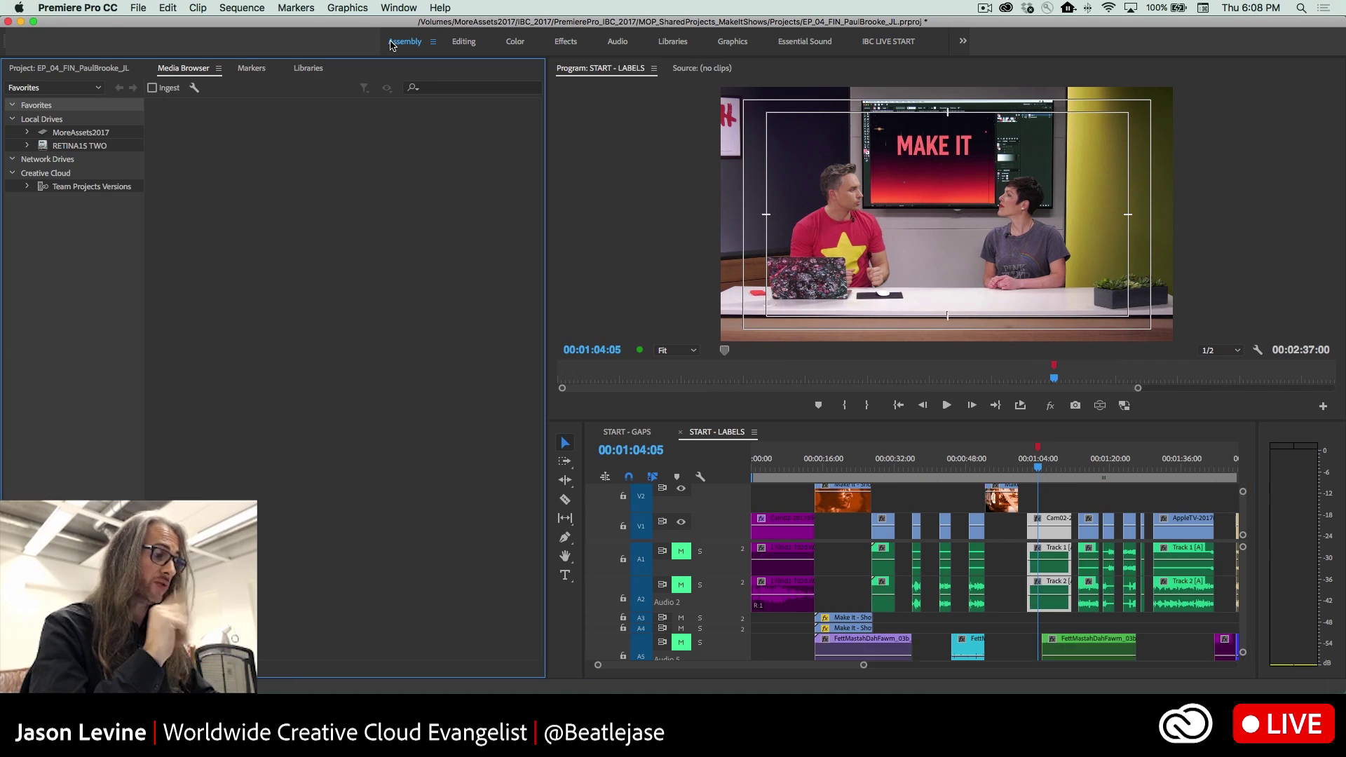
left_click(84, 69)
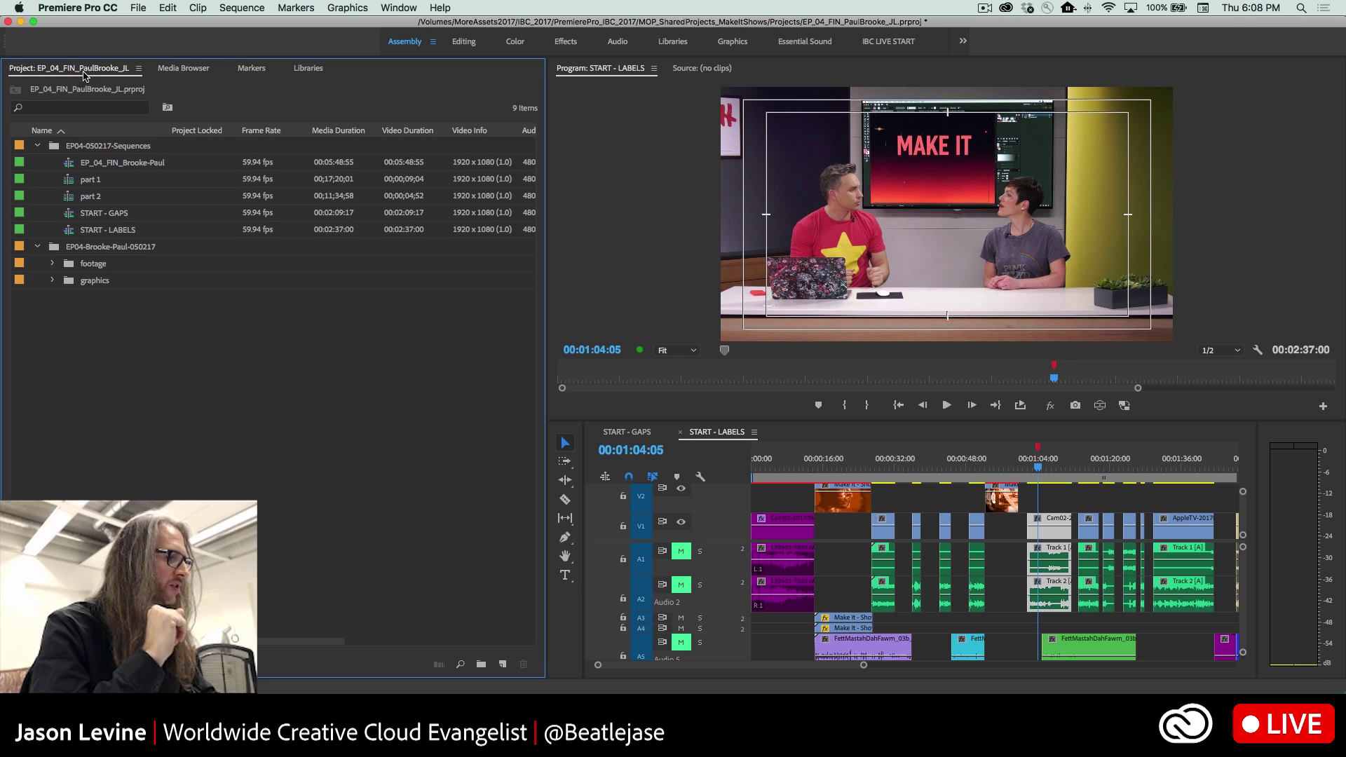
left_click(137, 8)
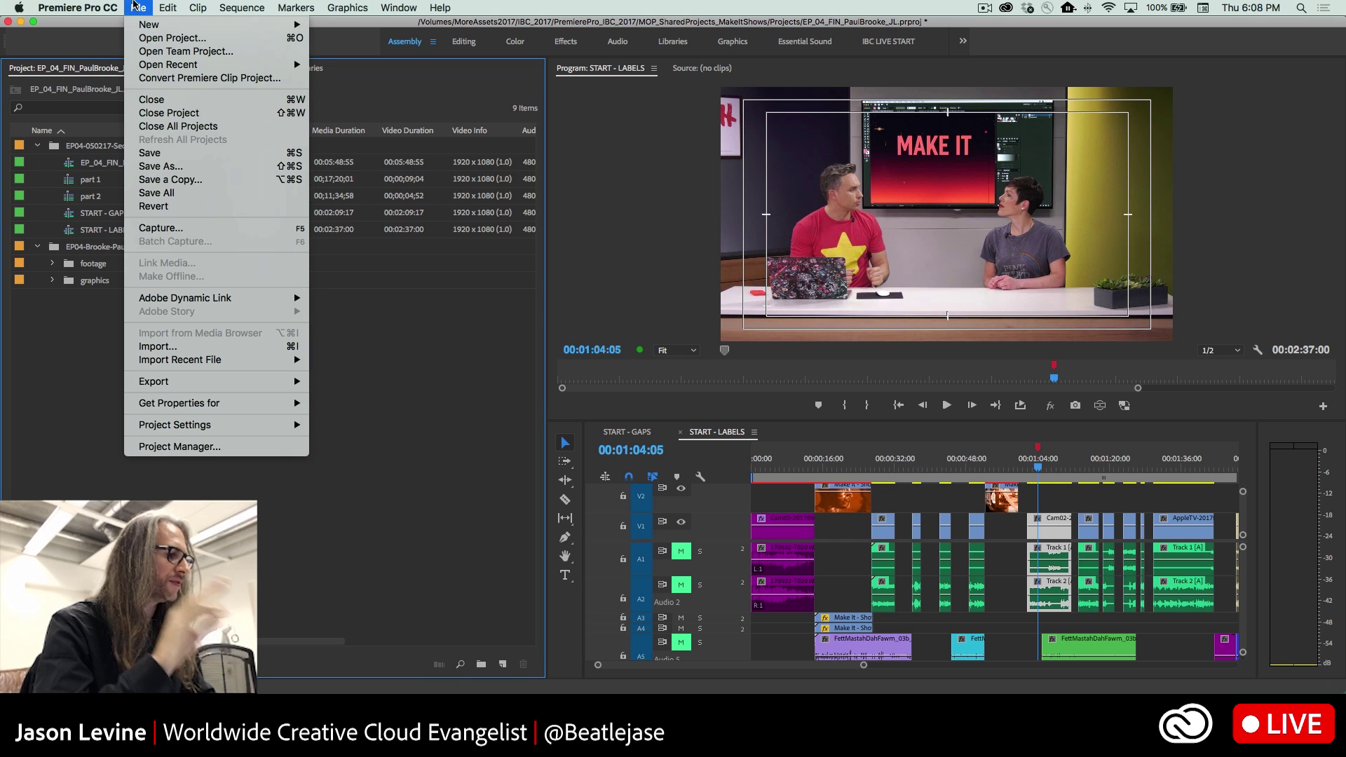
left_click(146, 39)
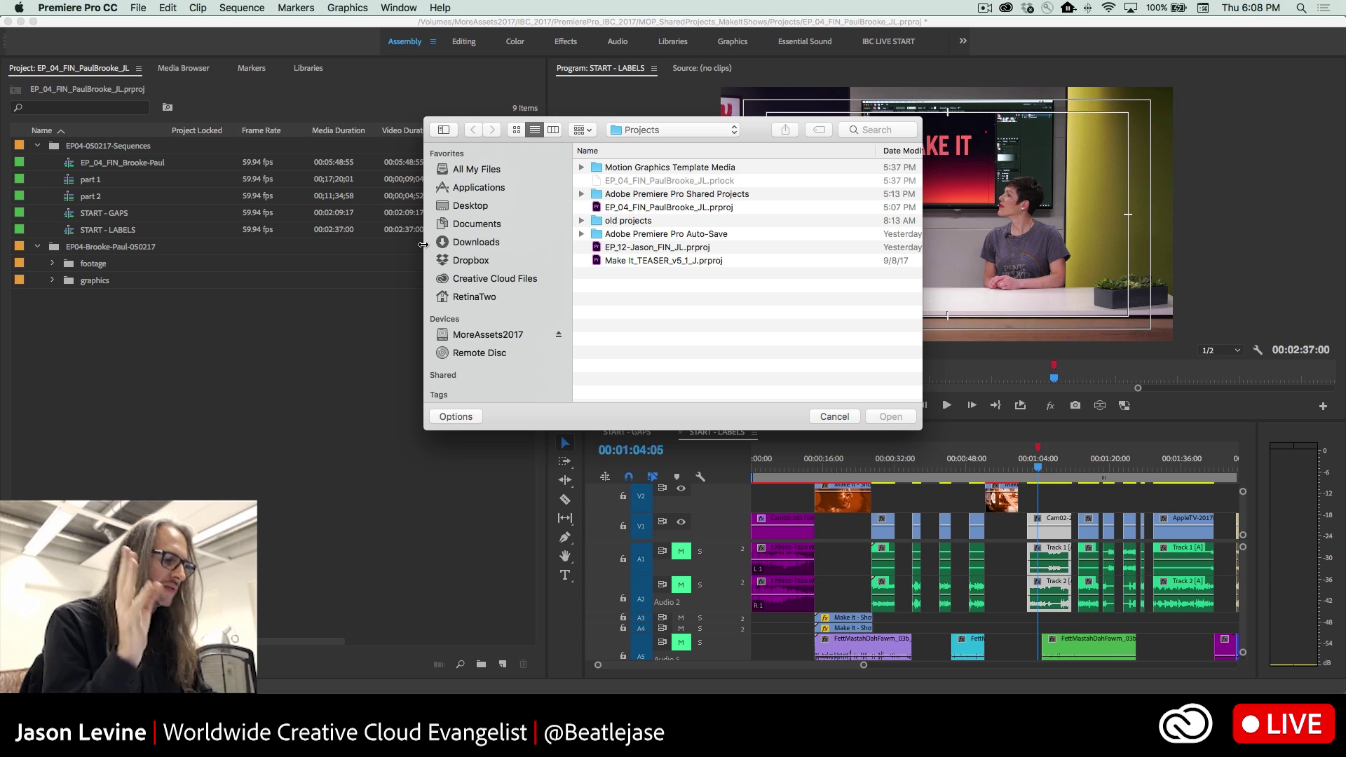
left_click(625, 247)
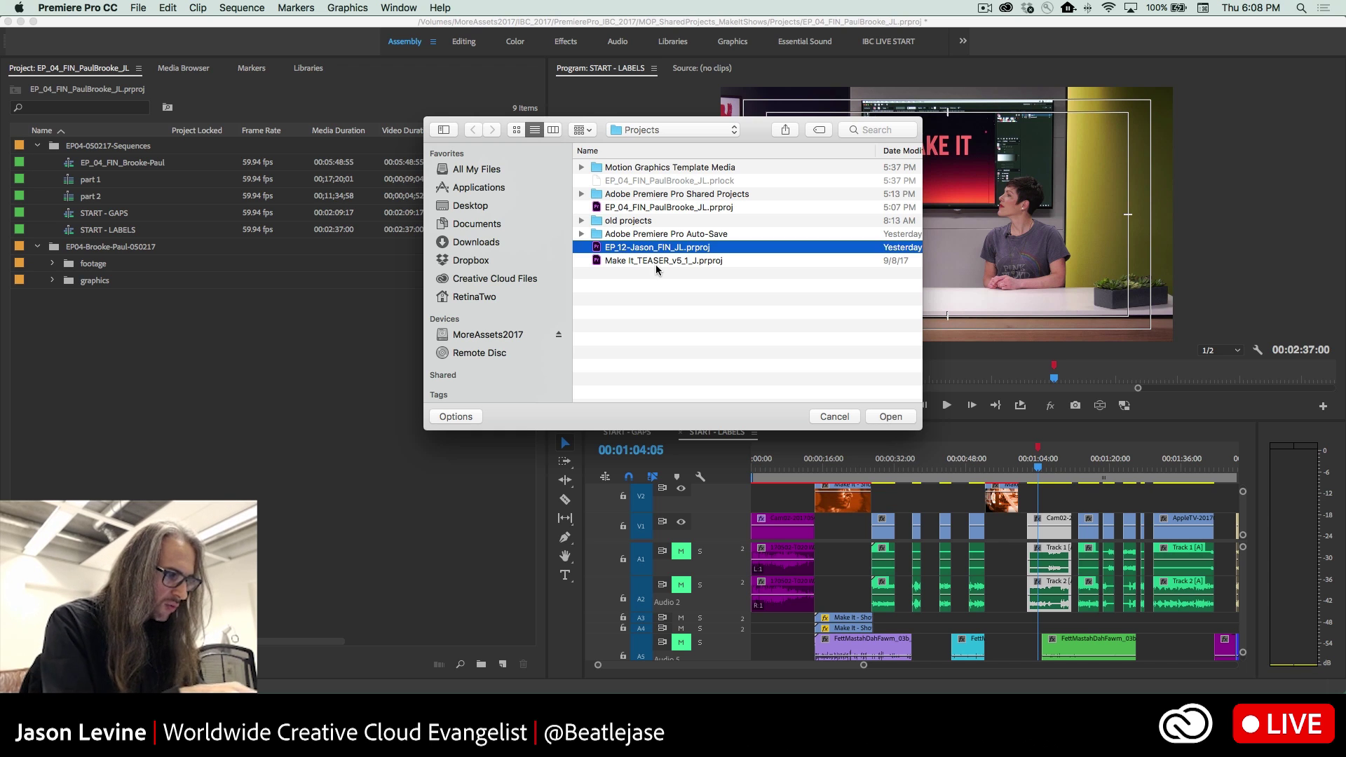
left_click(898, 416)
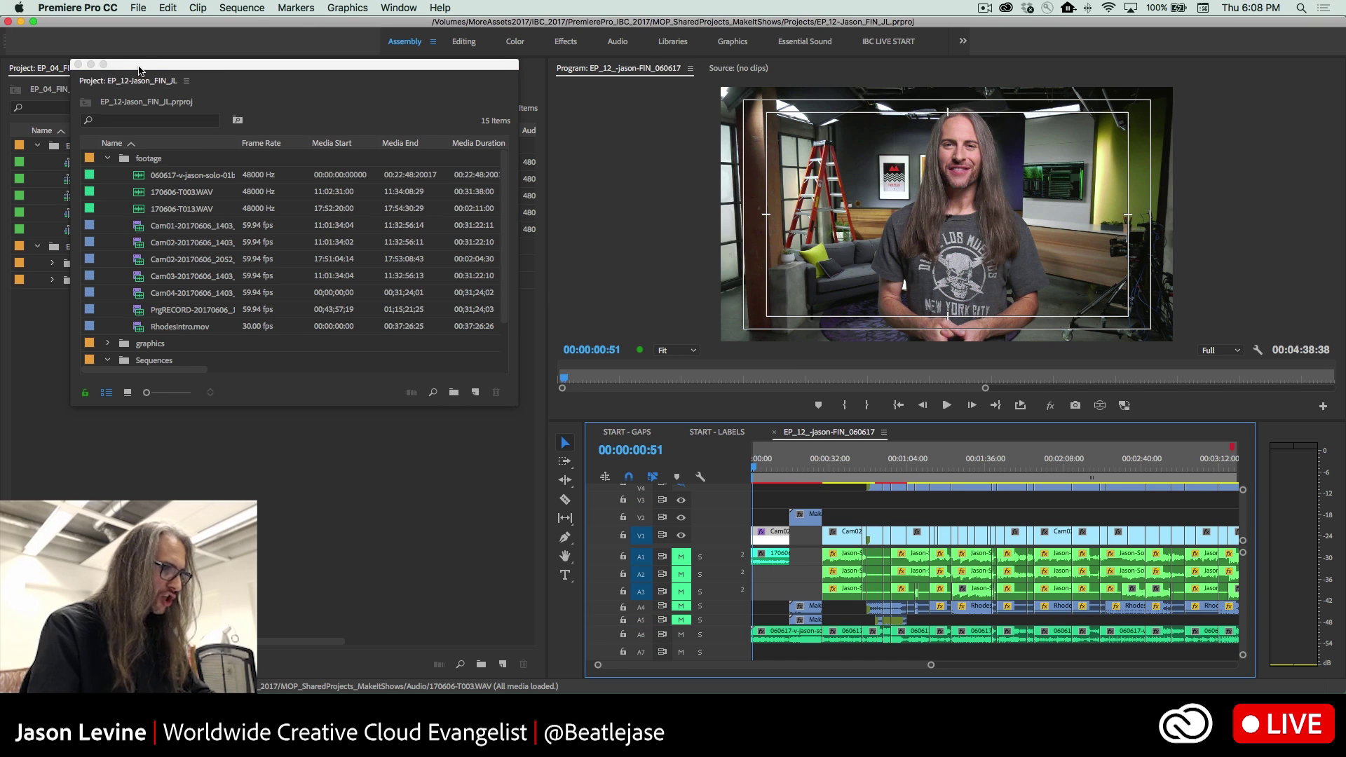
left_click_drag(140, 71, 190, 162)
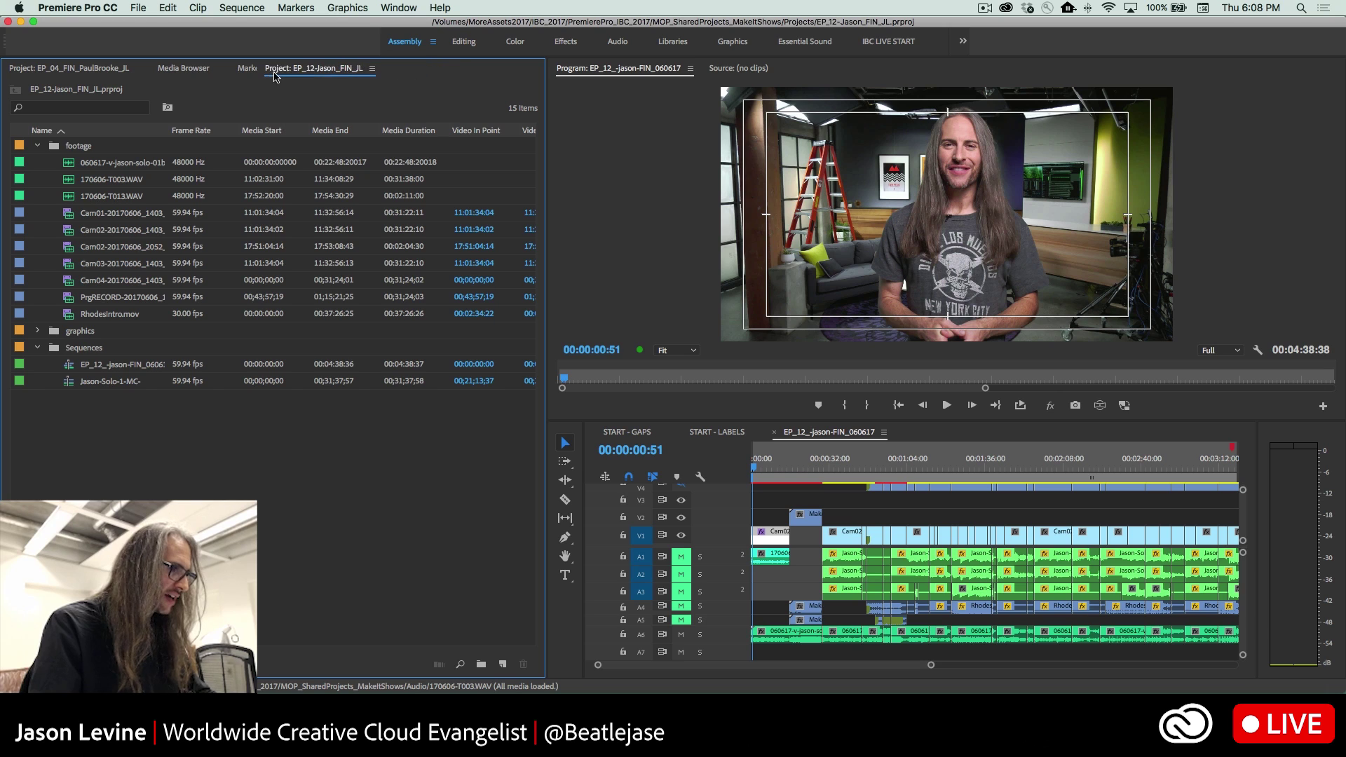
left_click(138, 7)
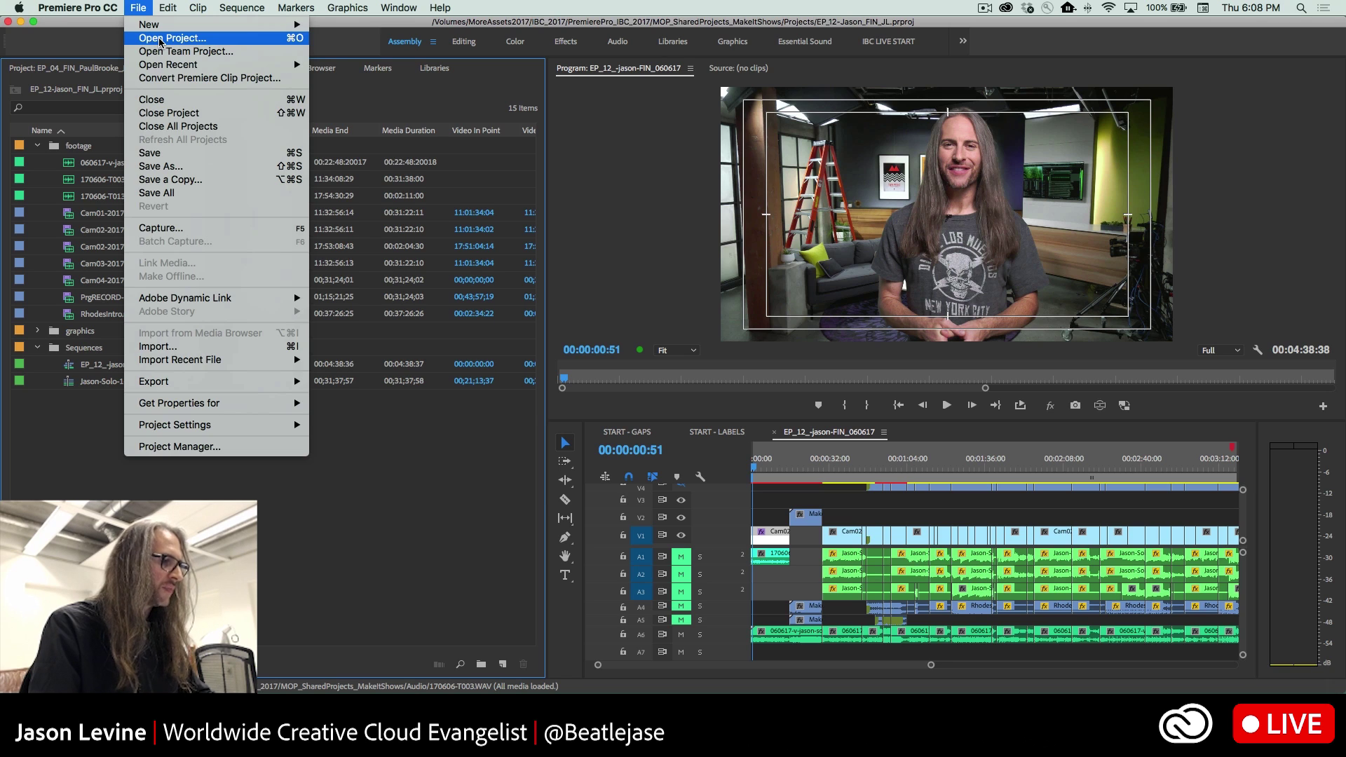
- Open Make It_TEASER_v5_1_J.prproj, dock its panel, and place its tab right after EP_12
left_click(160, 38)
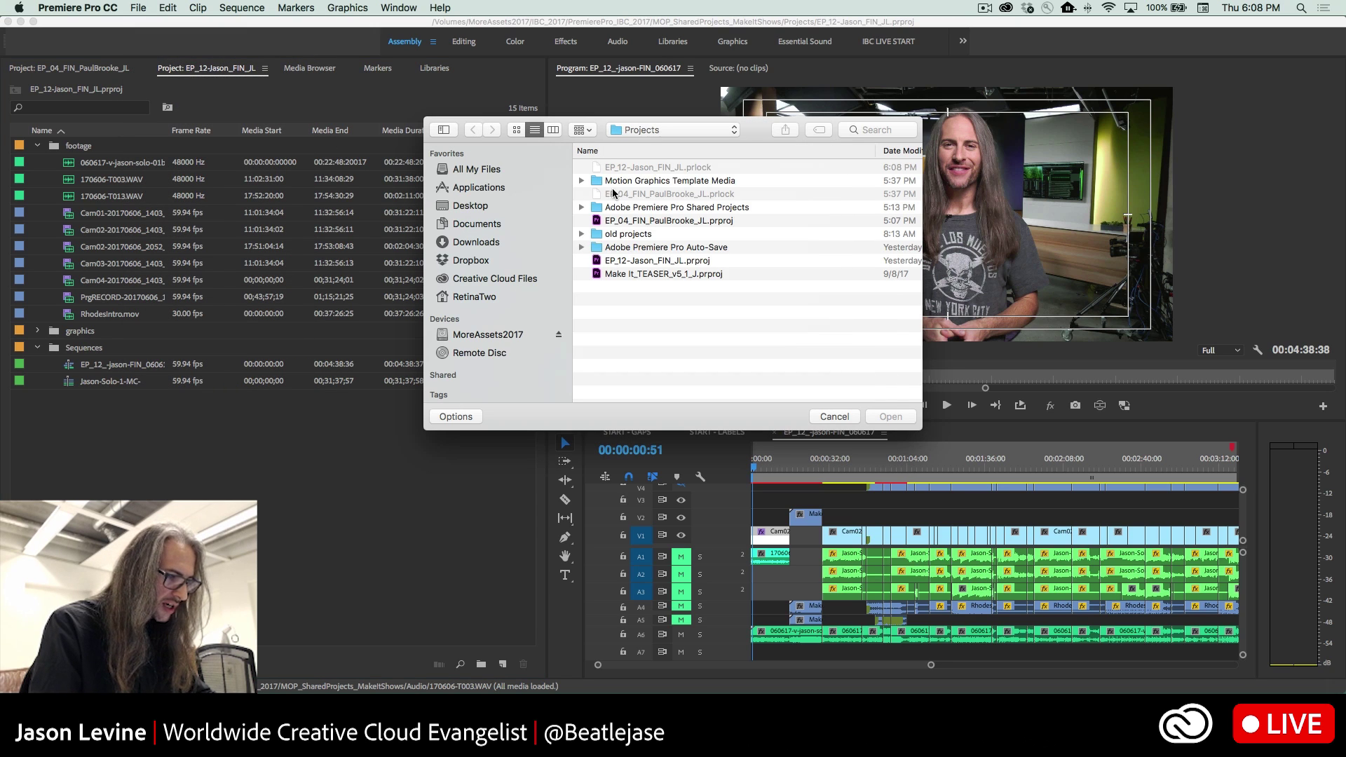
left_click(669, 274)
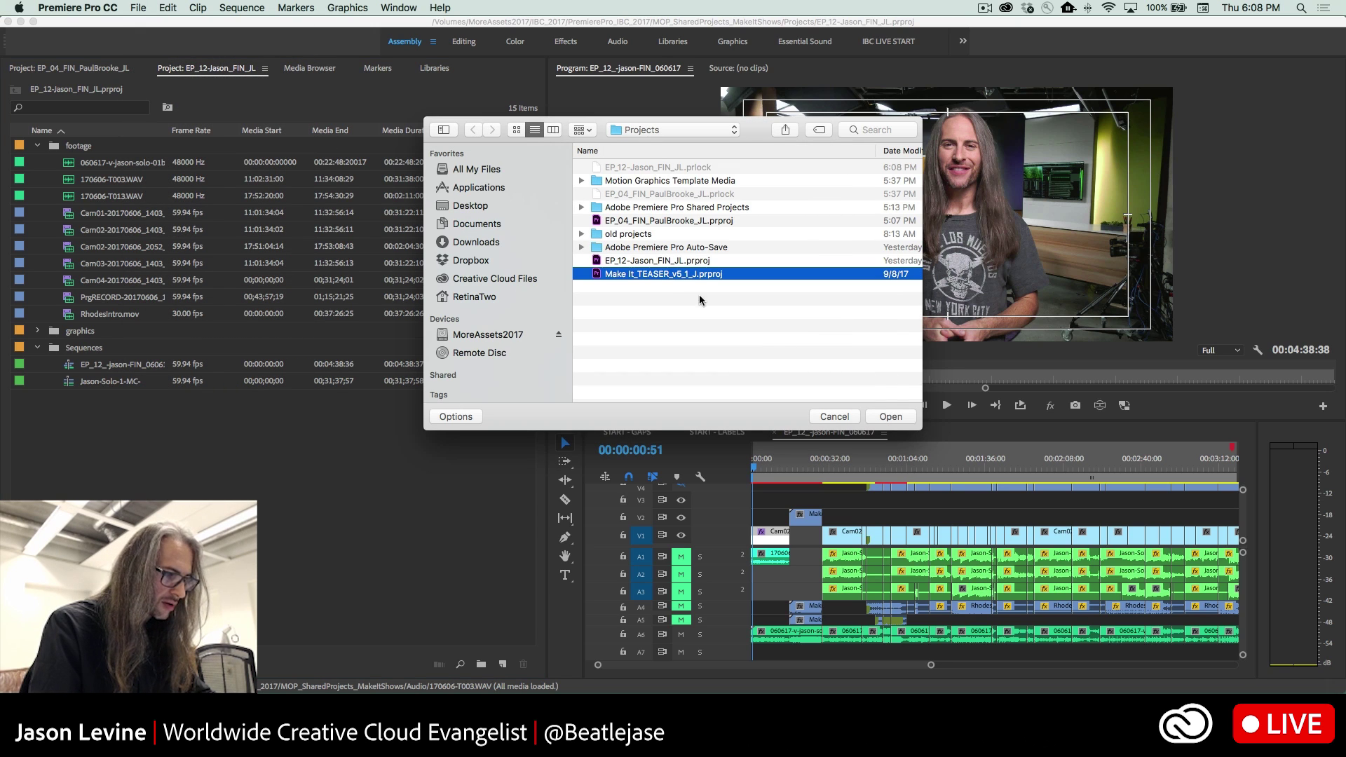
left_click(891, 418)
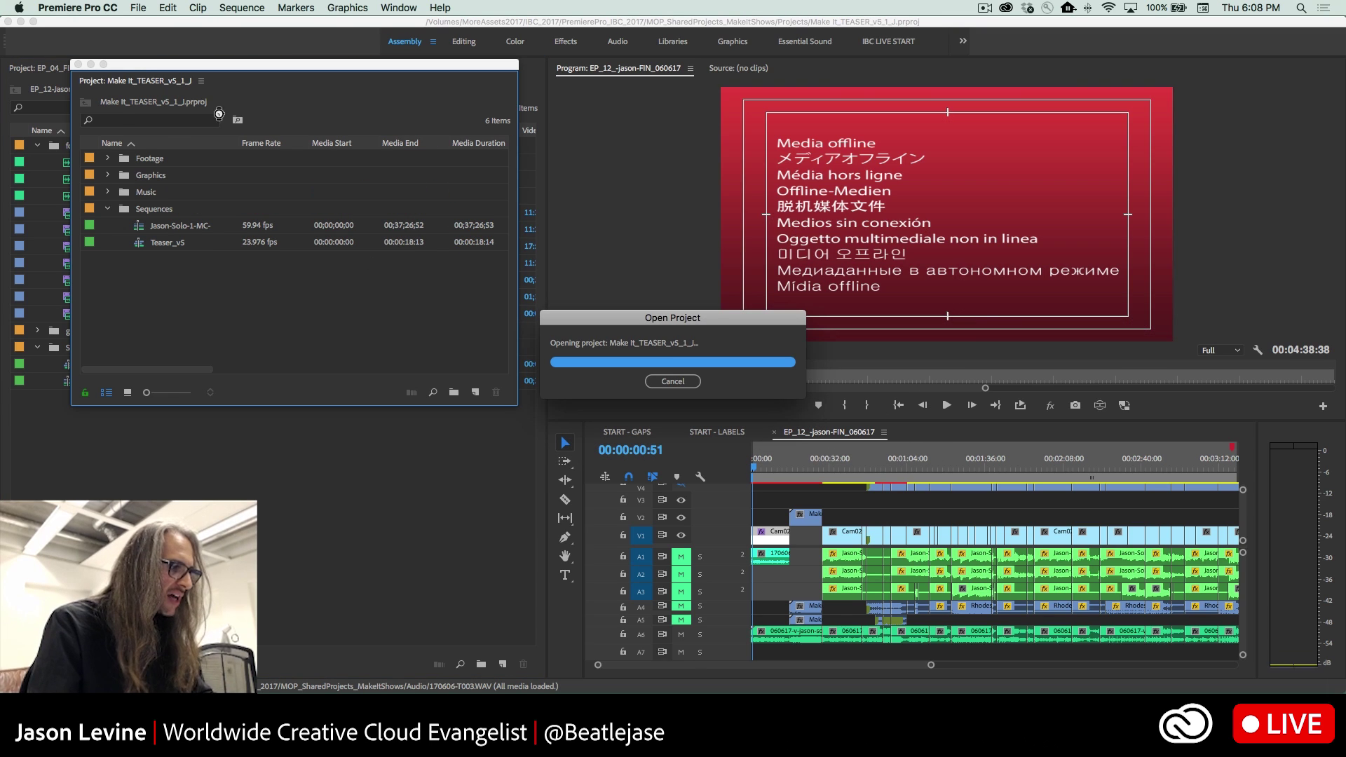
left_click_drag(175, 74, 275, 192)
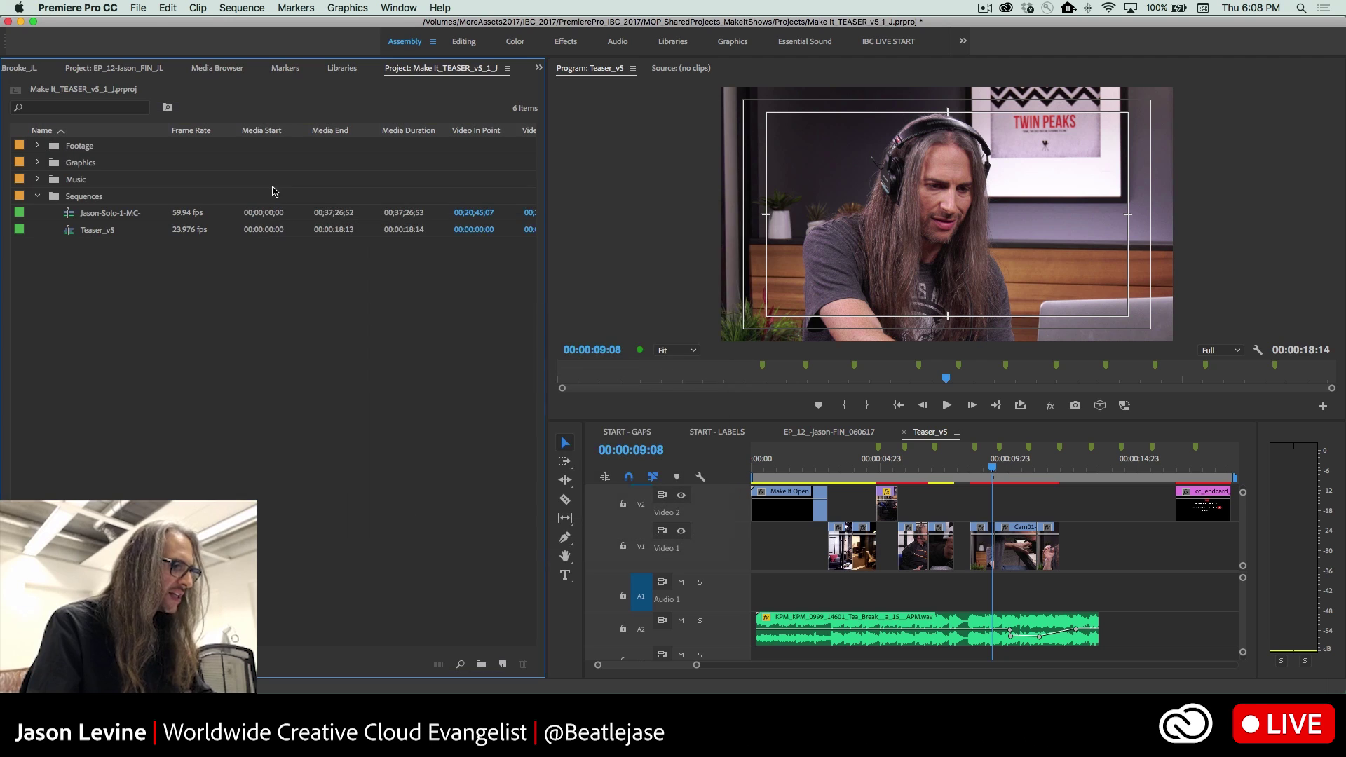
left_click_drag(428, 62, 119, 65)
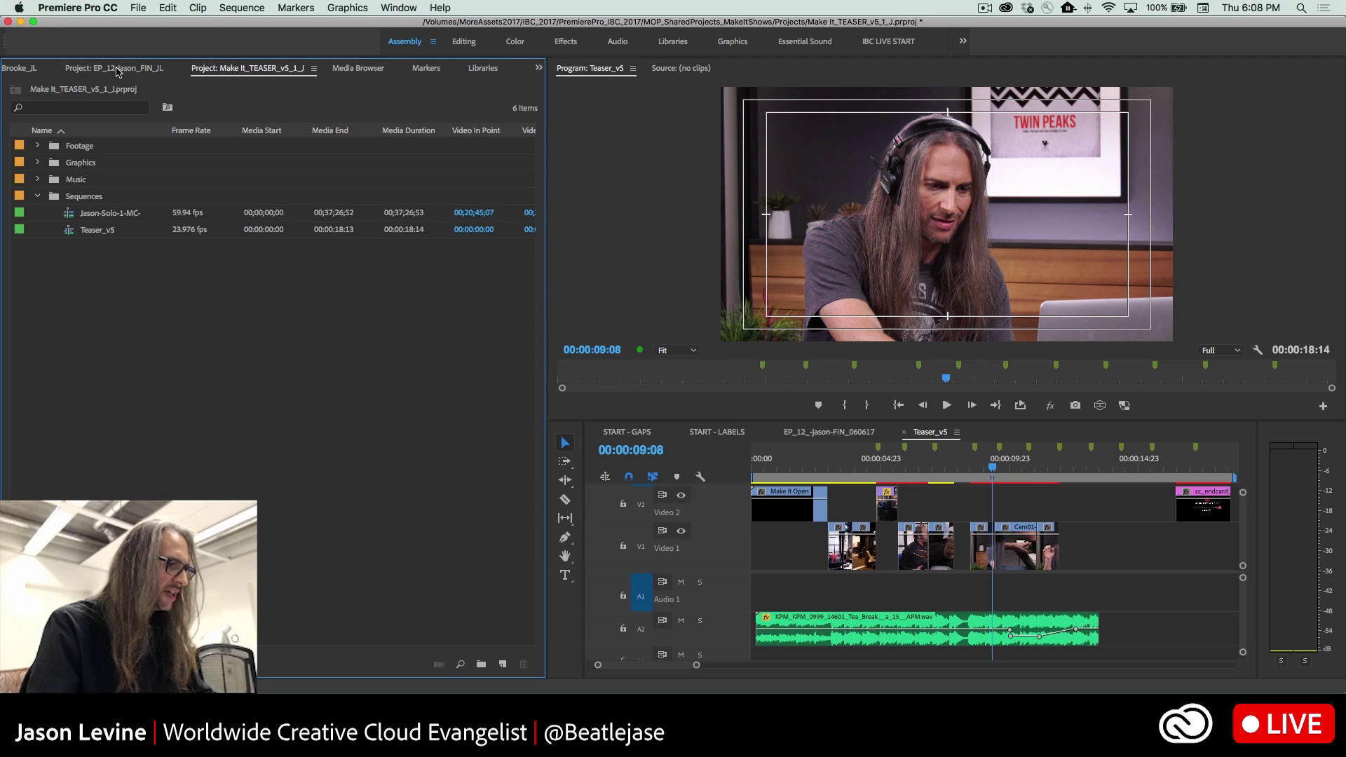
- Cycle through the open projects, return to the teaser, mute audio track A2, and scrub Teaser_v5
left_click(58, 68)
left_click(19, 70)
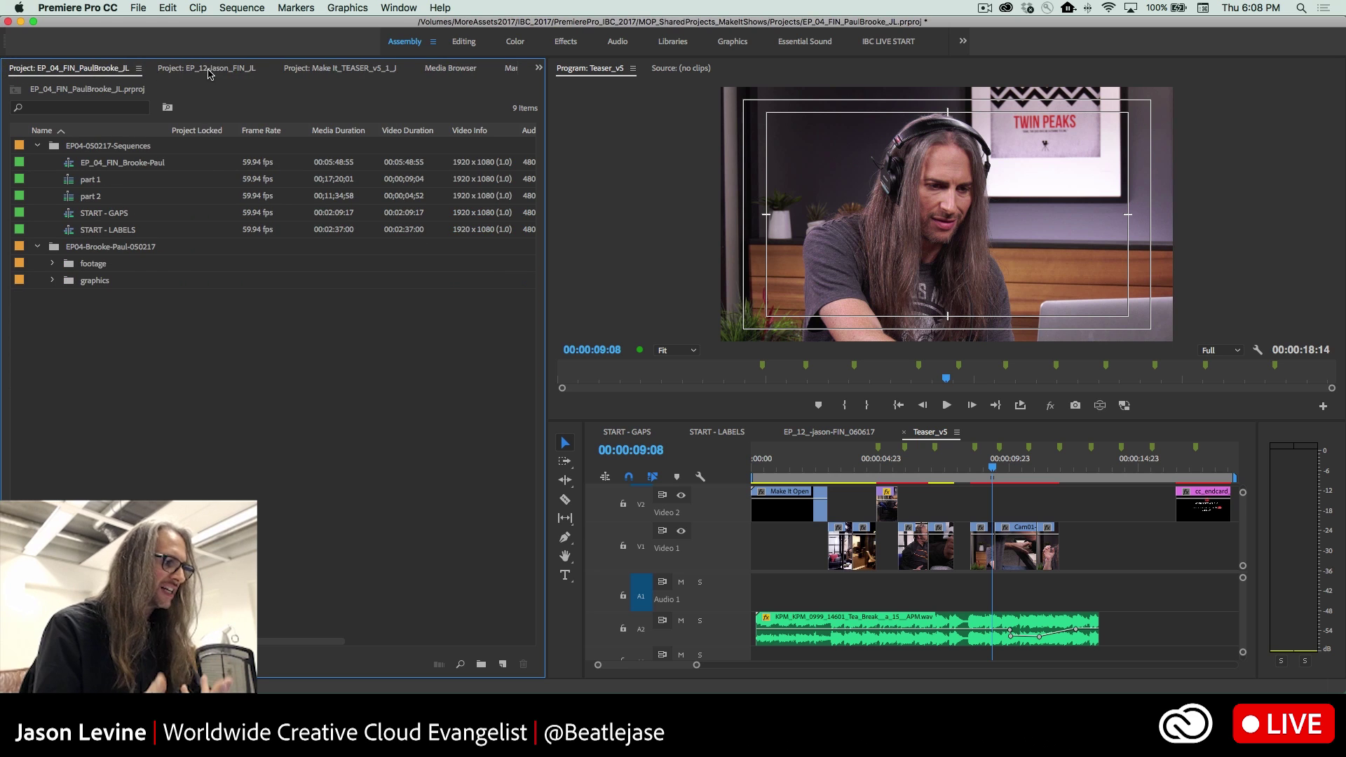
left_click(216, 70)
left_click(342, 73)
left_click(211, 73)
left_click(93, 73)
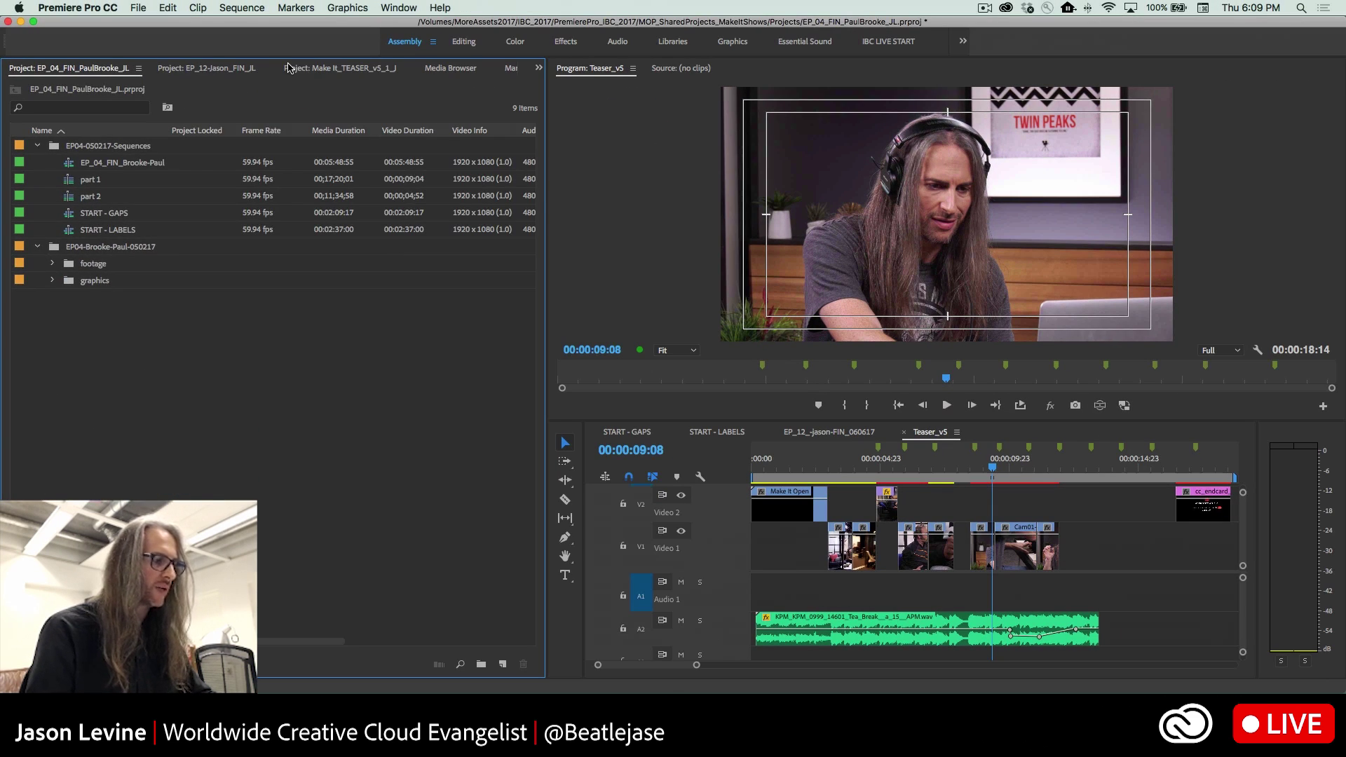
left_click(927, 164)
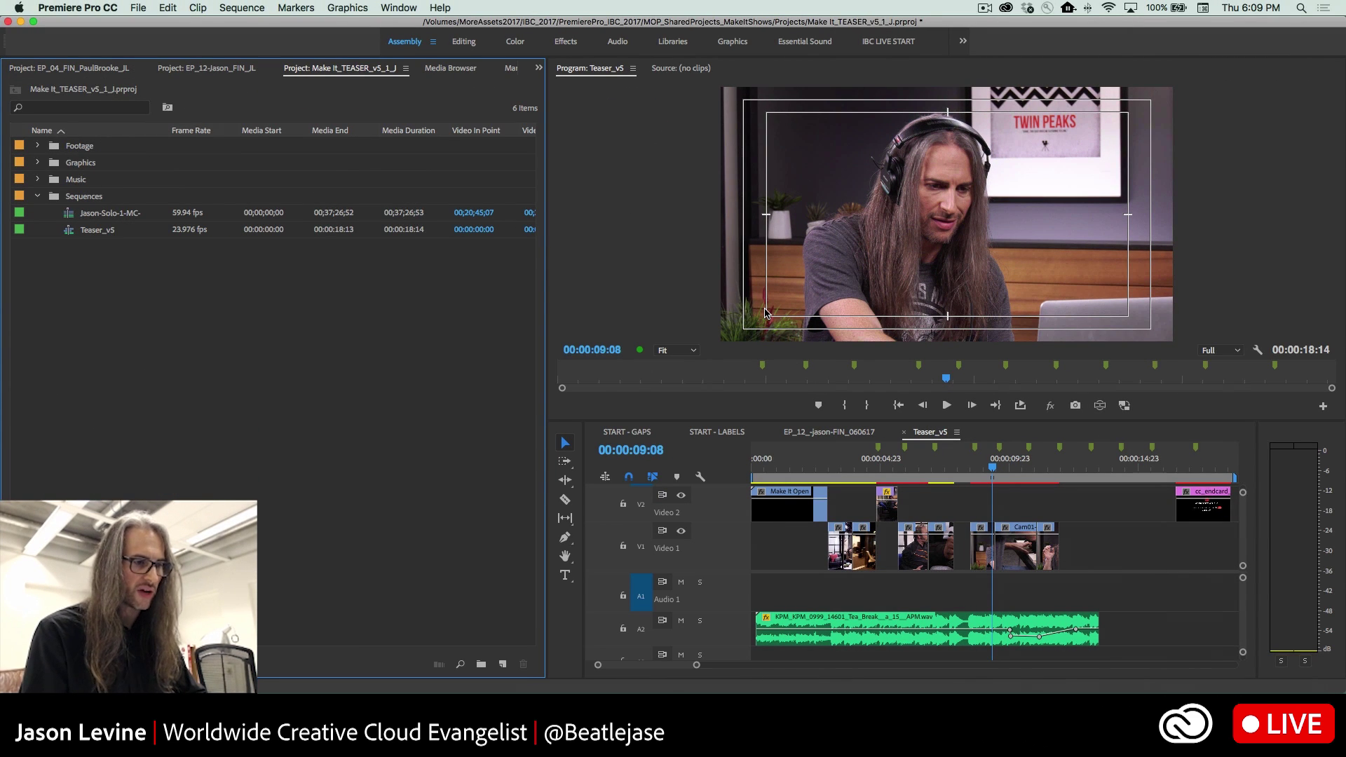
left_click(681, 621)
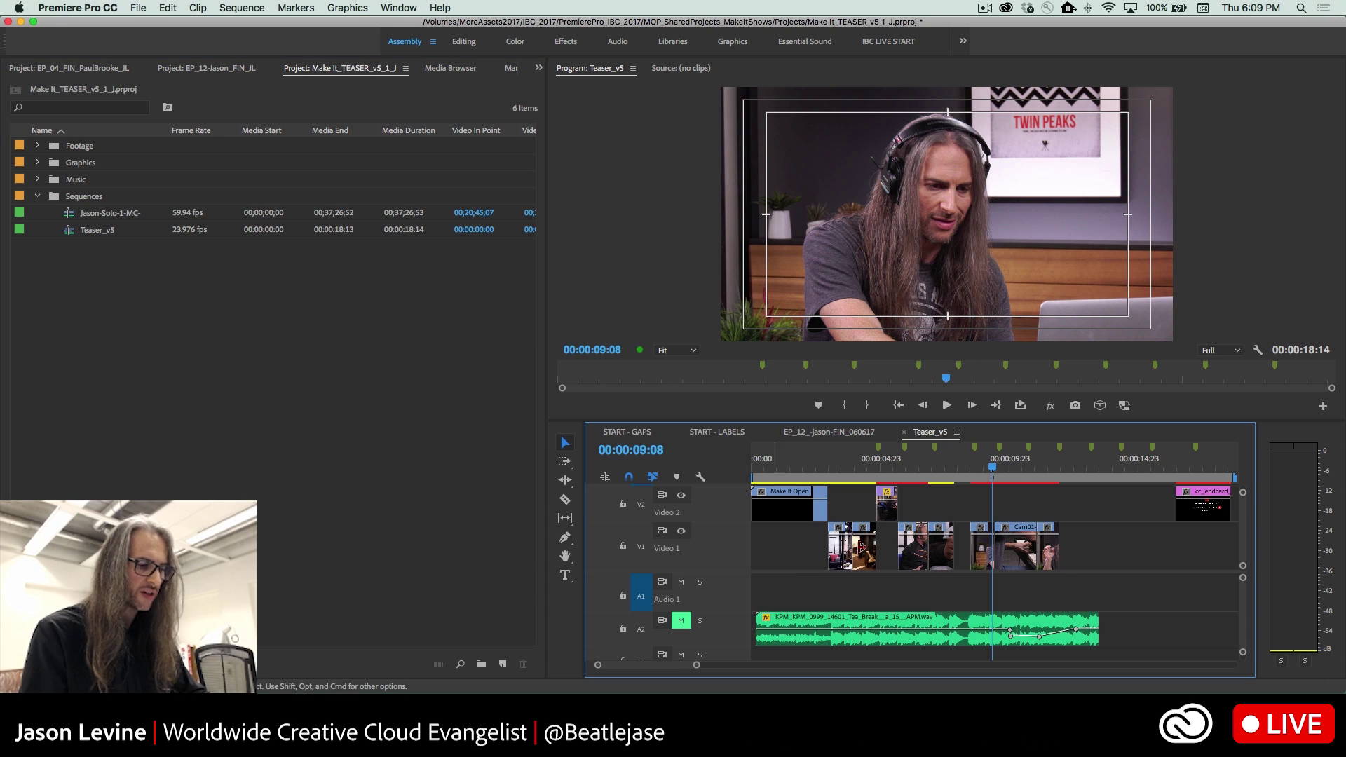
mouse_move(992, 468)
left_mouse_down()
mouse_move(932, 470)
mouse_move(980, 468)
left_mouse_up()
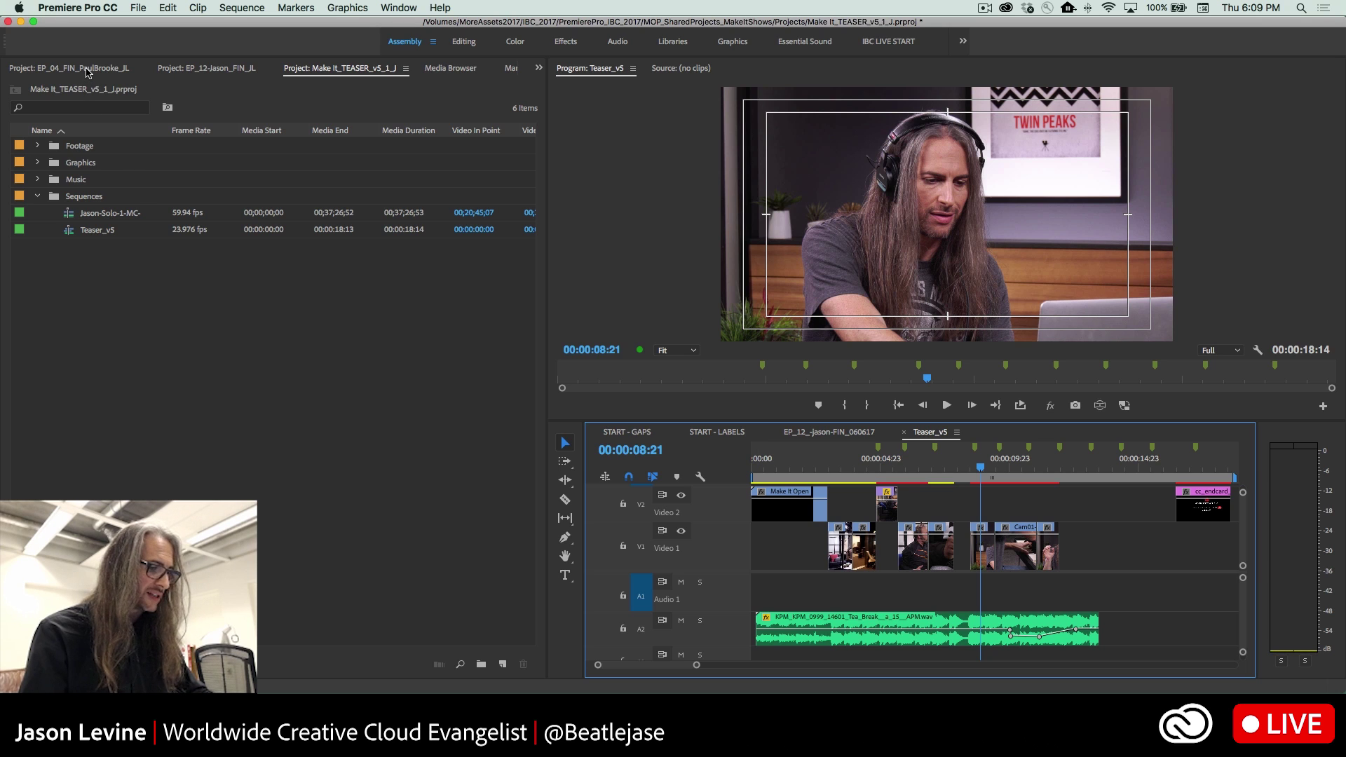
- Place the AppleTV clip from EP_04's footage folder on V3 above the Teaser_v5 shots
left_click(87, 70)
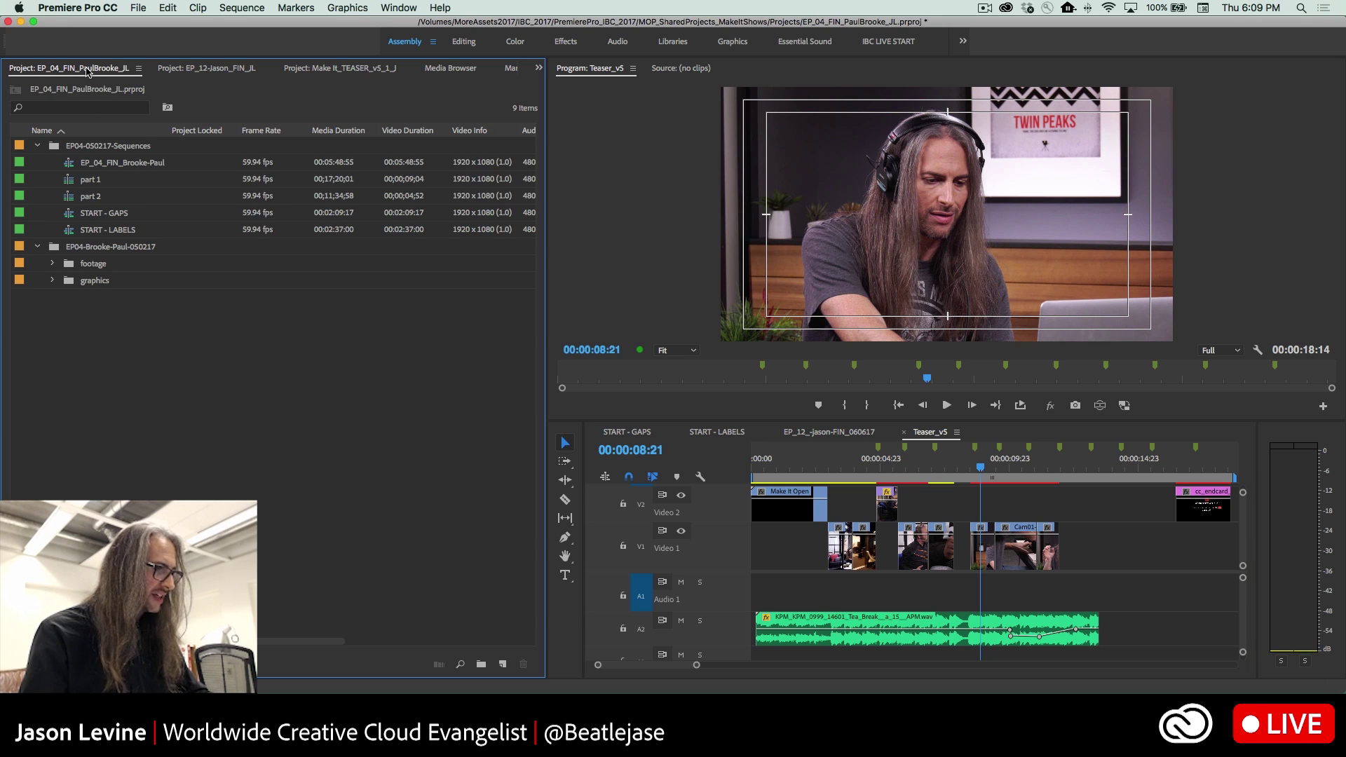
left_click(51, 264)
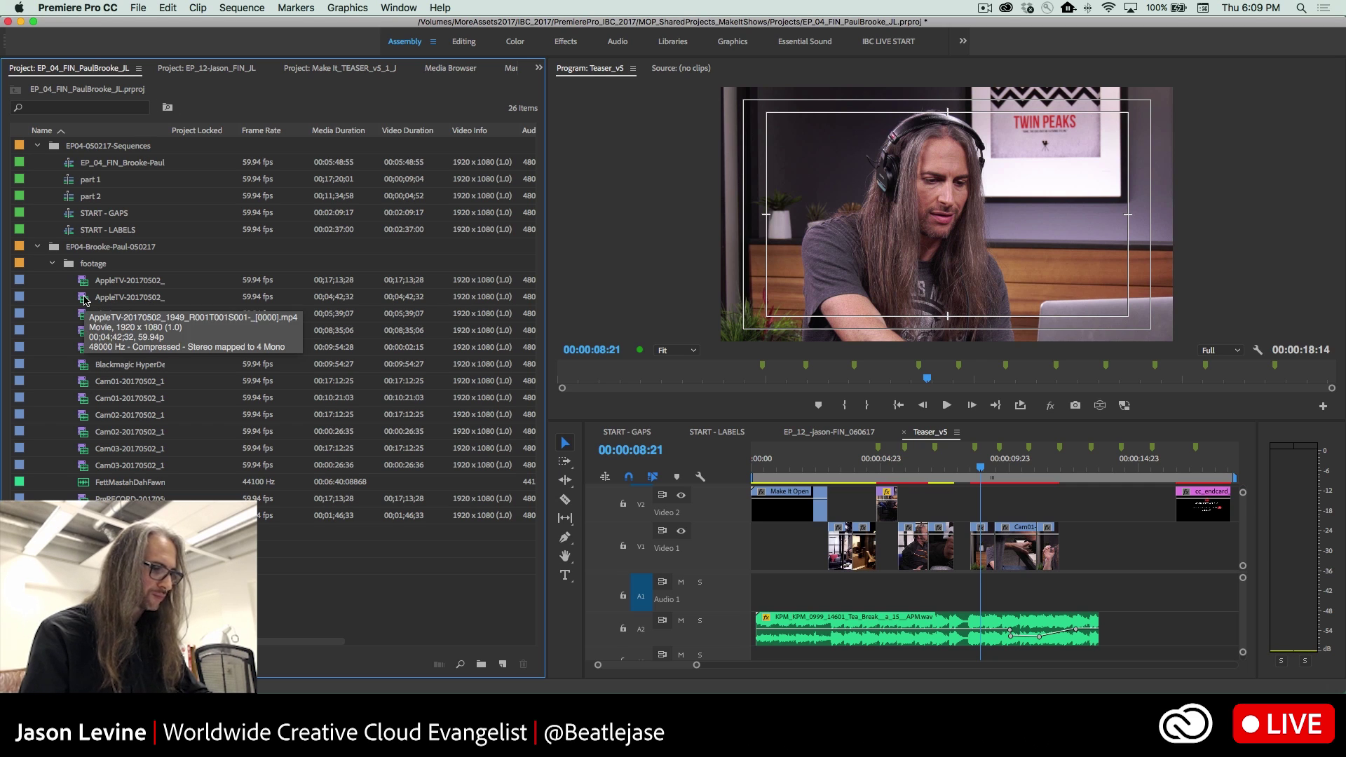
left_click_drag(84, 300, 1065, 559)
scroll(1064, 559, "up", 2)
scroll(1066, 559, "down", 1)
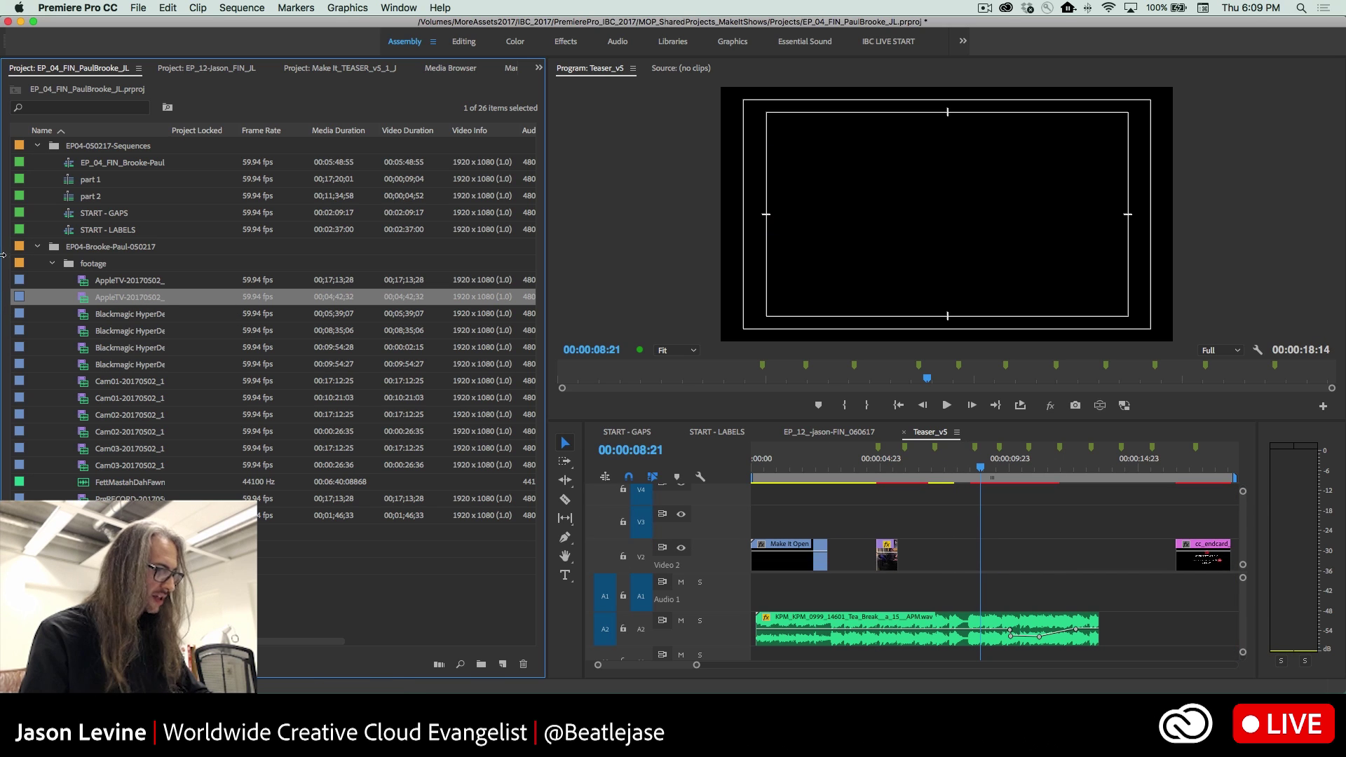
left_click_drag(96, 300, 901, 523)
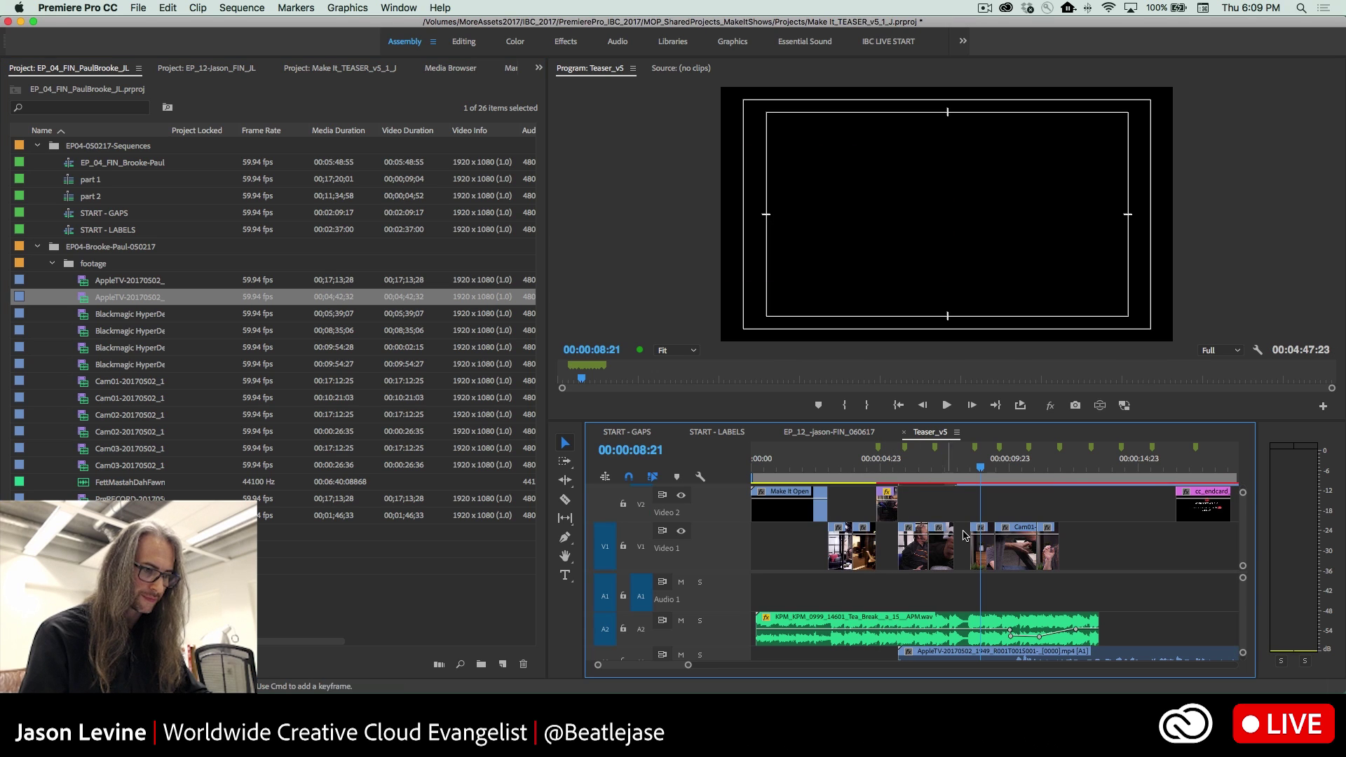
scroll(974, 523, "up", 1)
key("backslash")
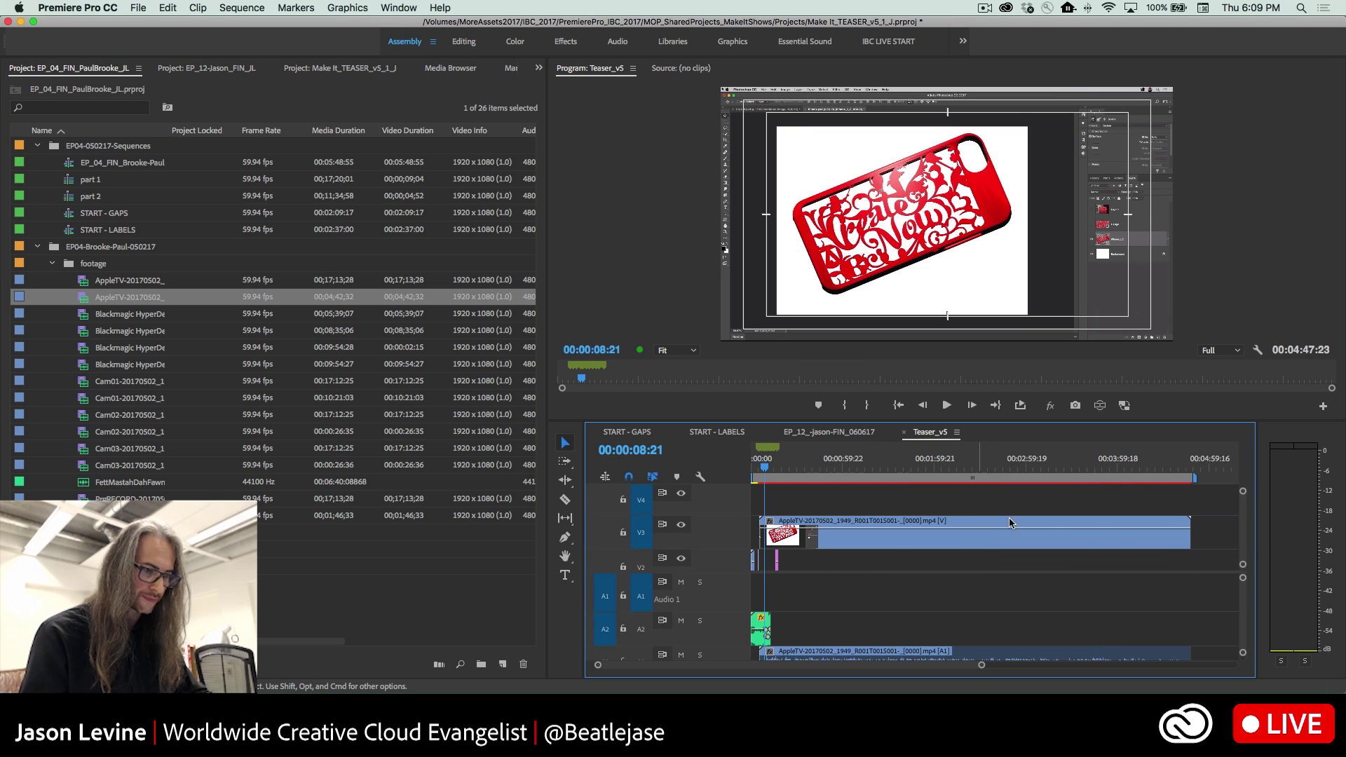
- Trim the AppleTV clip so Teaser_v5 ends at 00:00:18:14, checking the Make it. title at 00:00:03:13
left_click_drag(1187, 534, 807, 537)
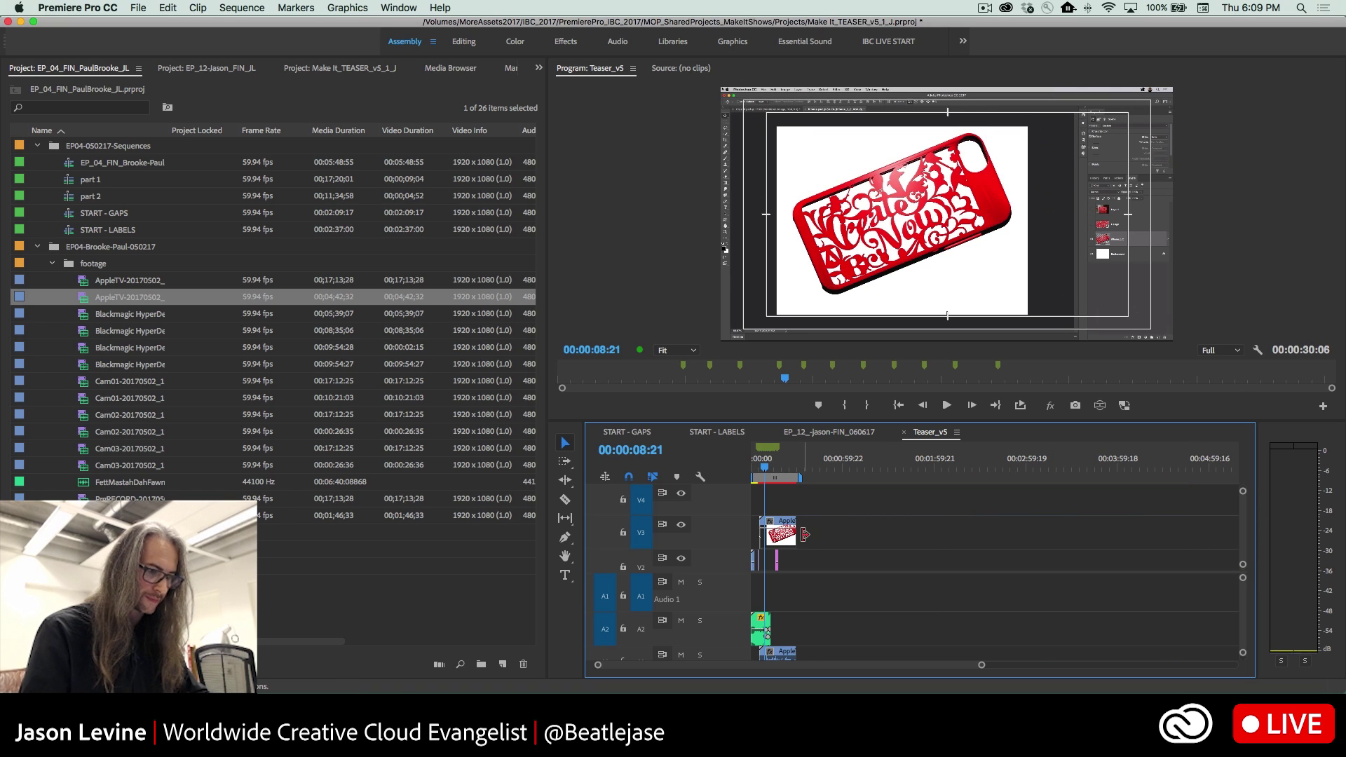
key("backslash")
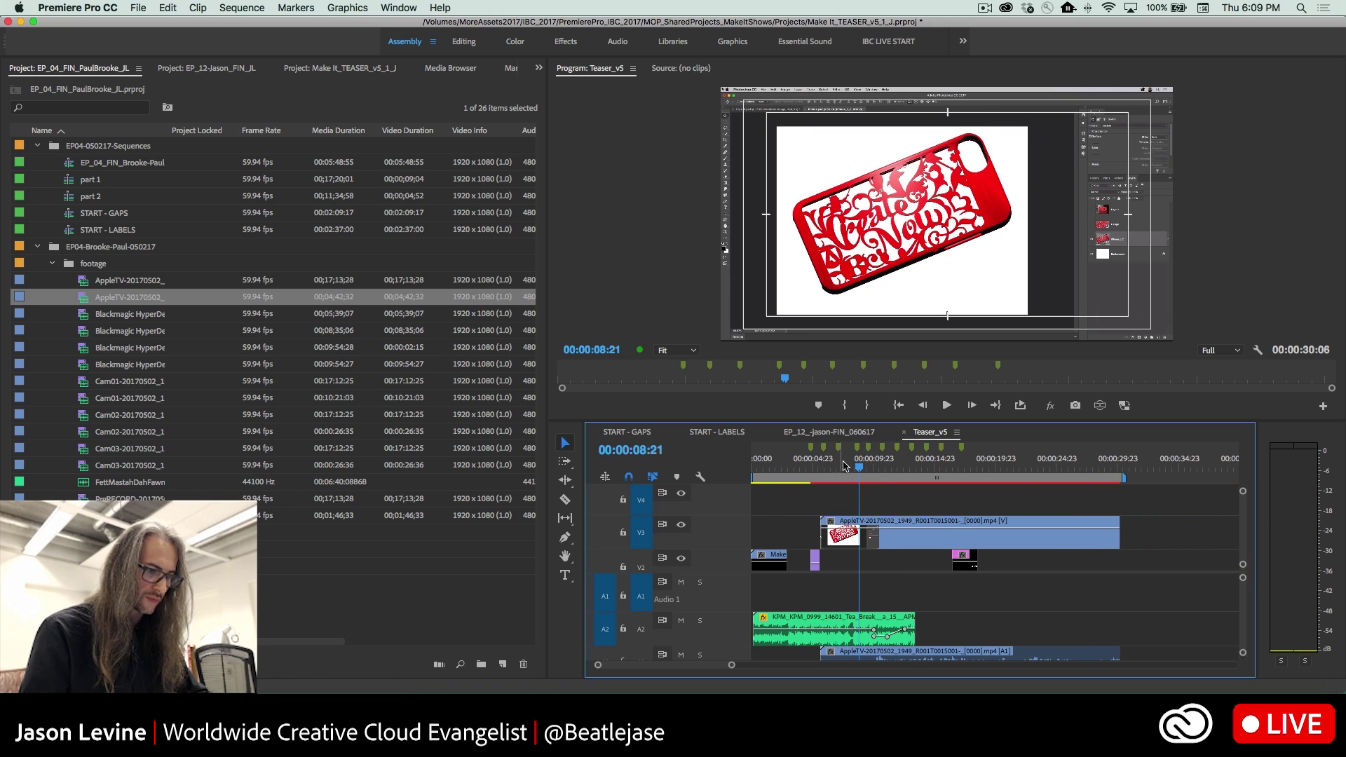
left_click(789, 468)
left_click_drag(790, 473, 792, 473)
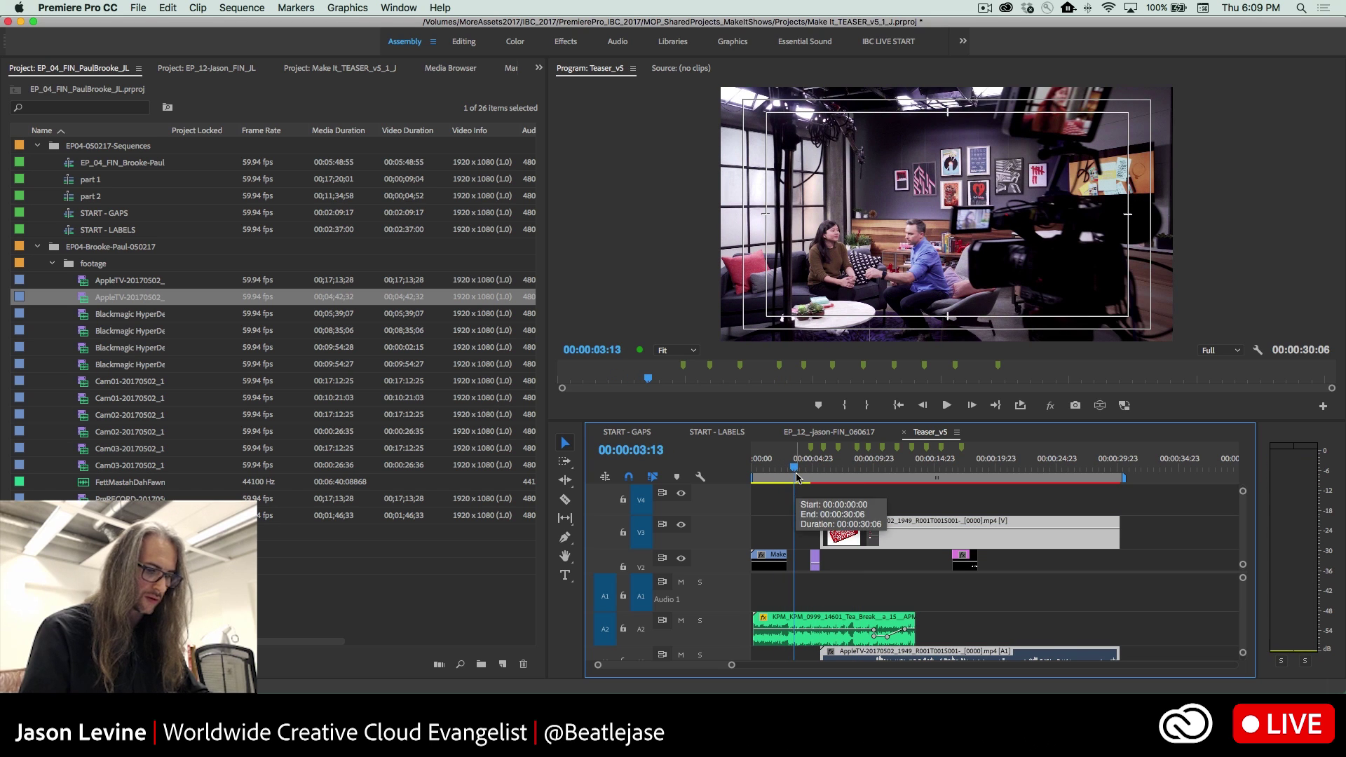
key("equal")
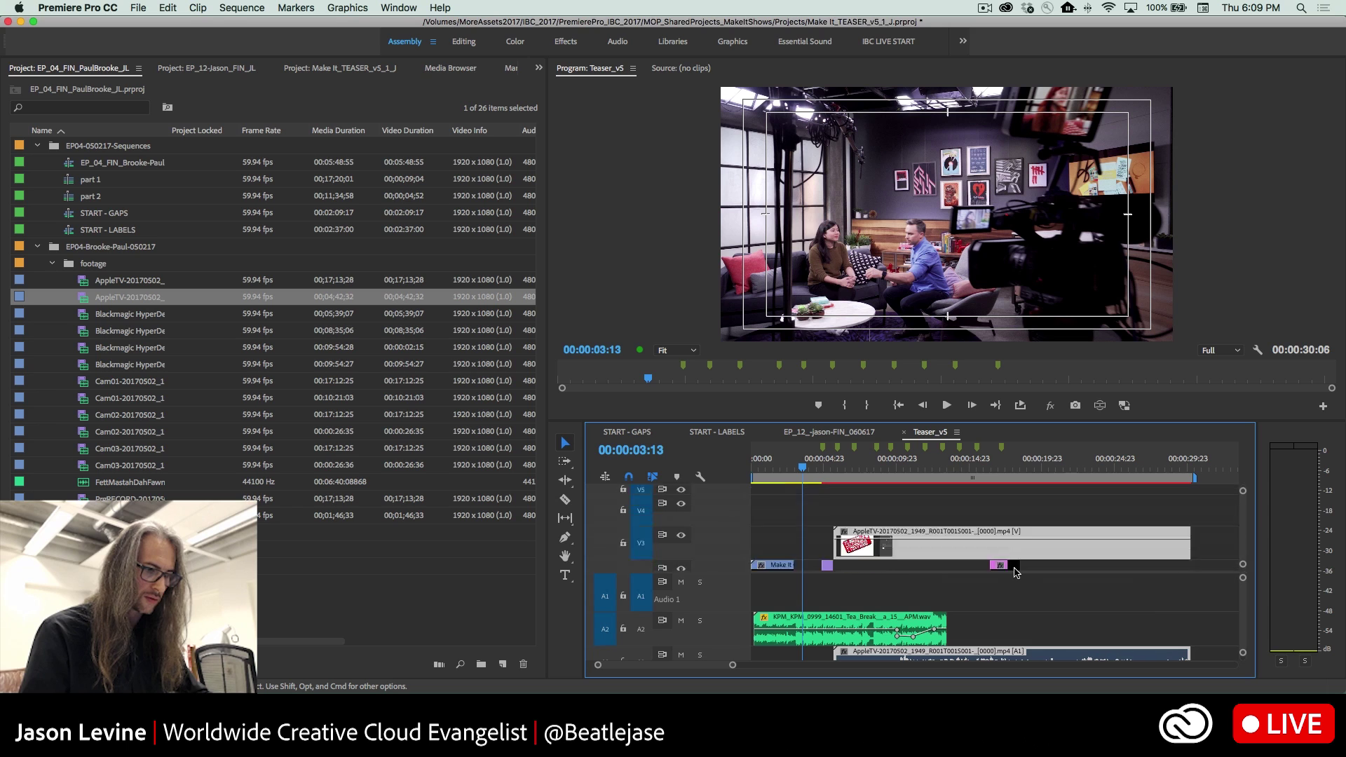
scroll(1017, 564, "down", 3)
scroll(1017, 574, "up", 1)
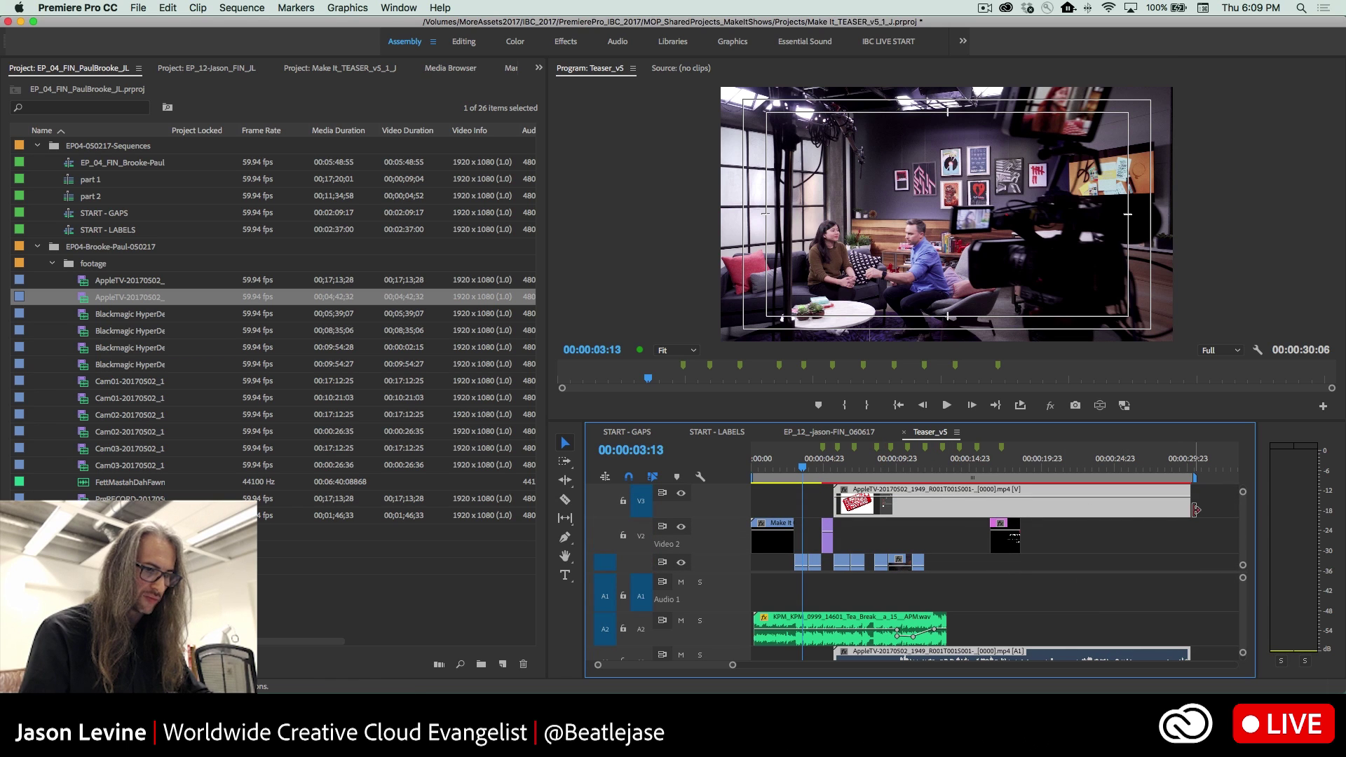
left_click_drag(1185, 508, 894, 544)
- Zoom in, nudge the AppleTV clip slightly earlier, and scrub ahead to check the shot
key("=")
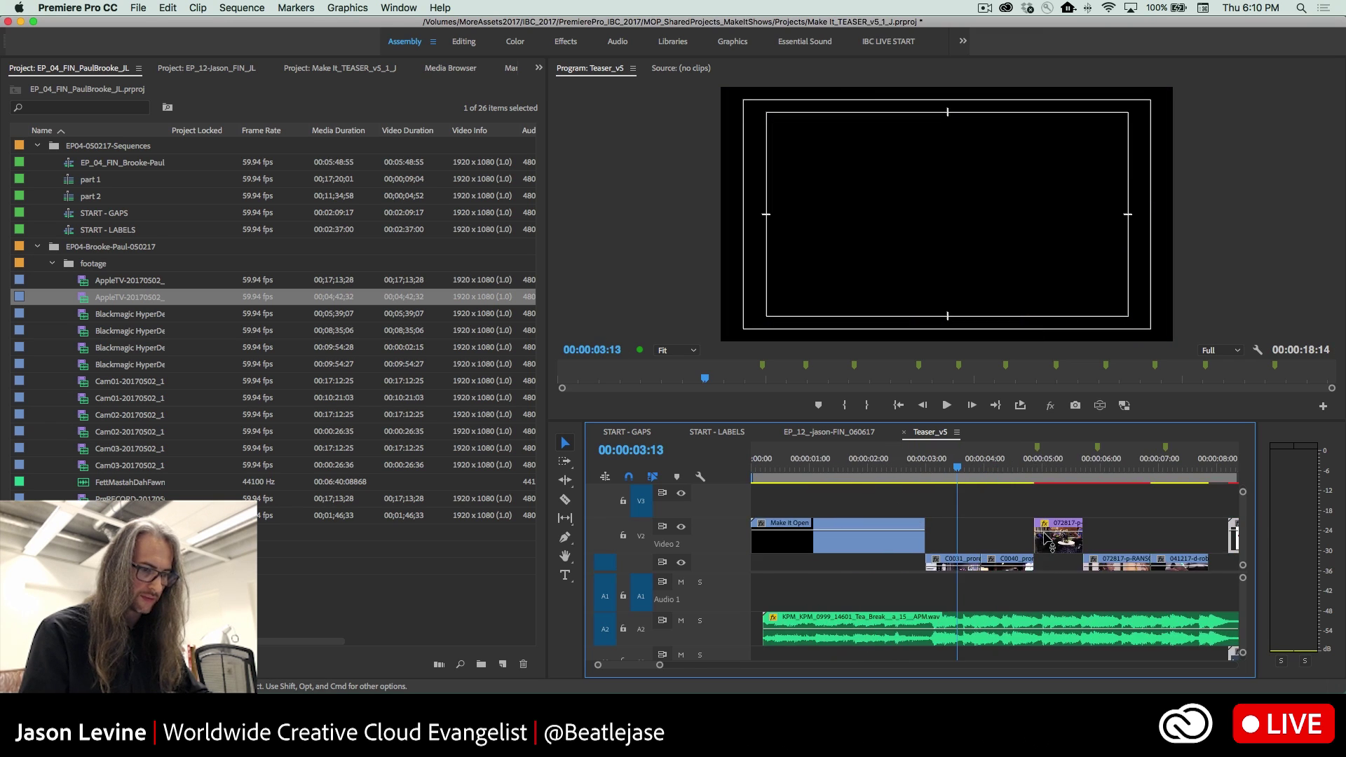
left_click_drag(1023, 544, 991, 538)
left_click_drag(855, 465, 938, 476)
- Play the teaser from there and stop at 00:00:07:15
scroll(947, 531, "down", 2)
scroll(946, 531, "right", 2)
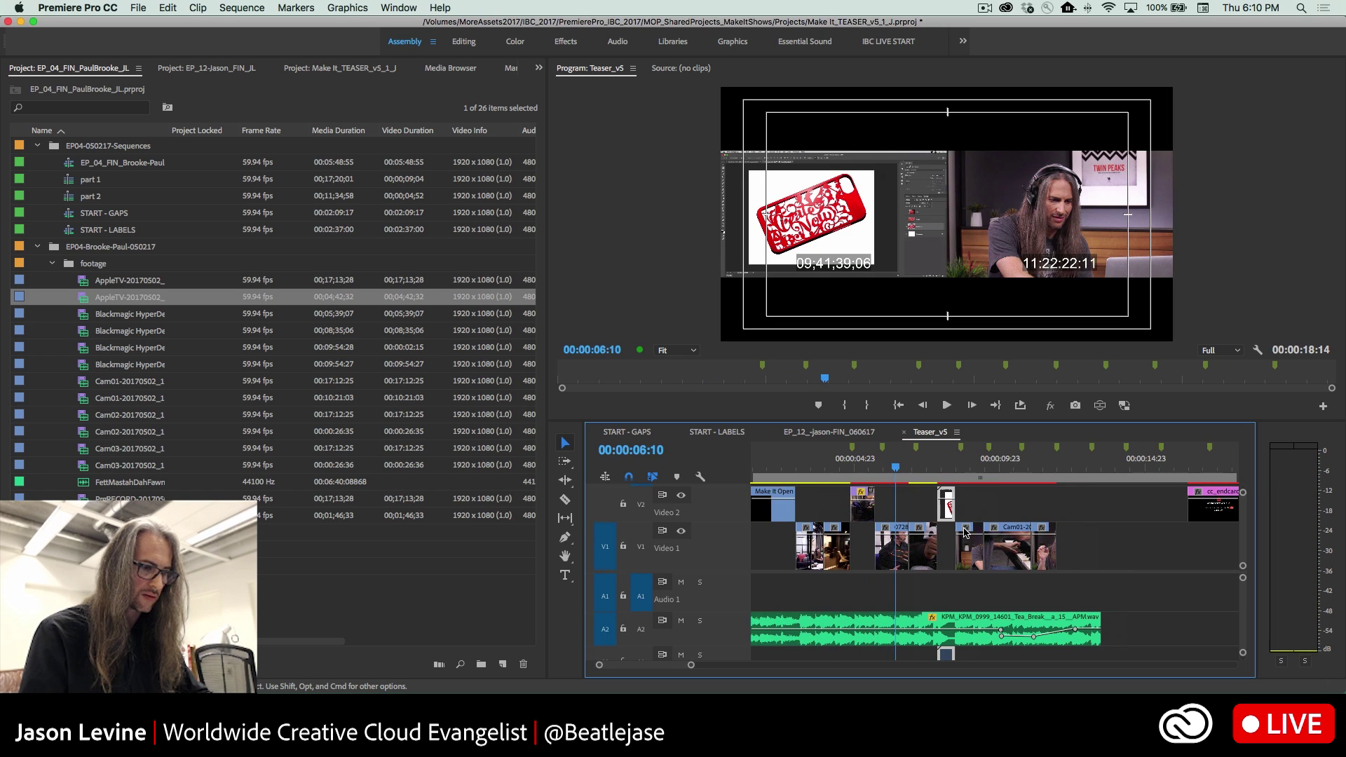
key("space")
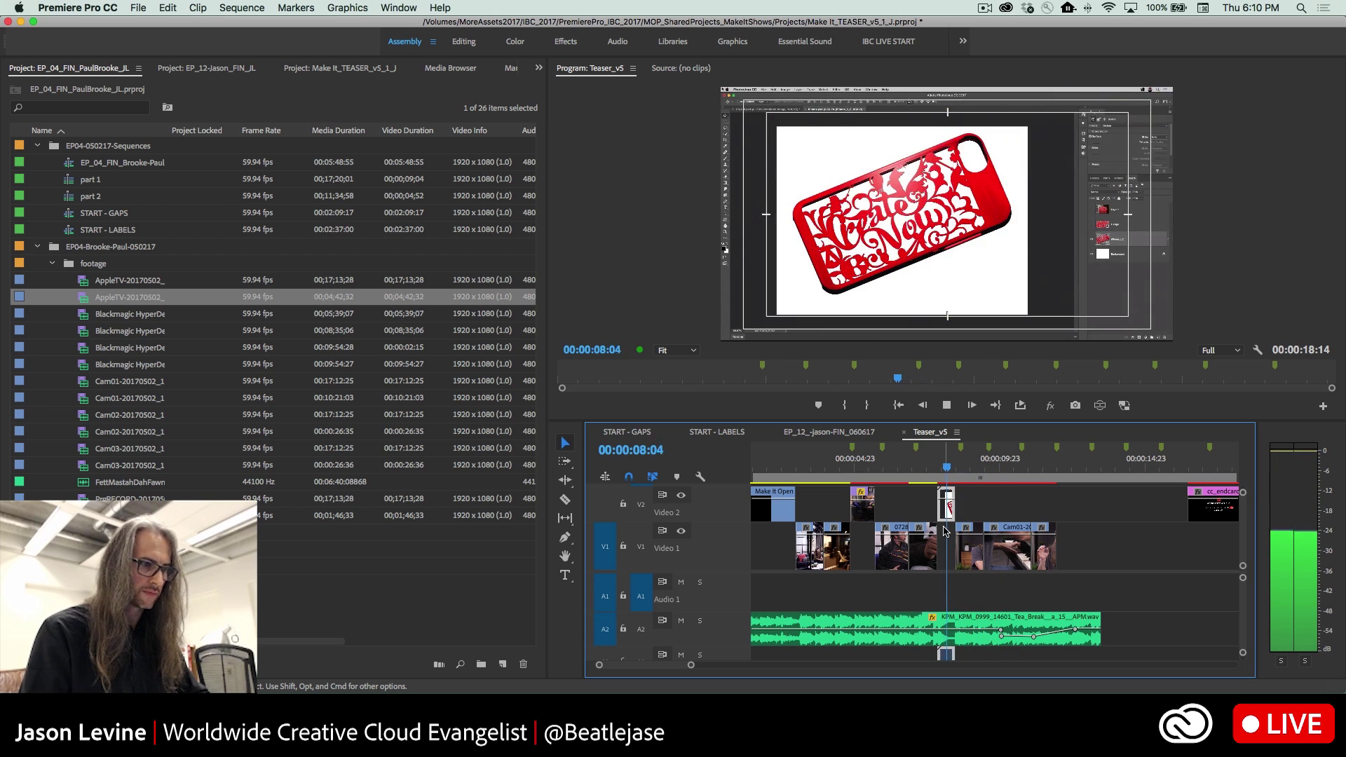
key("k")
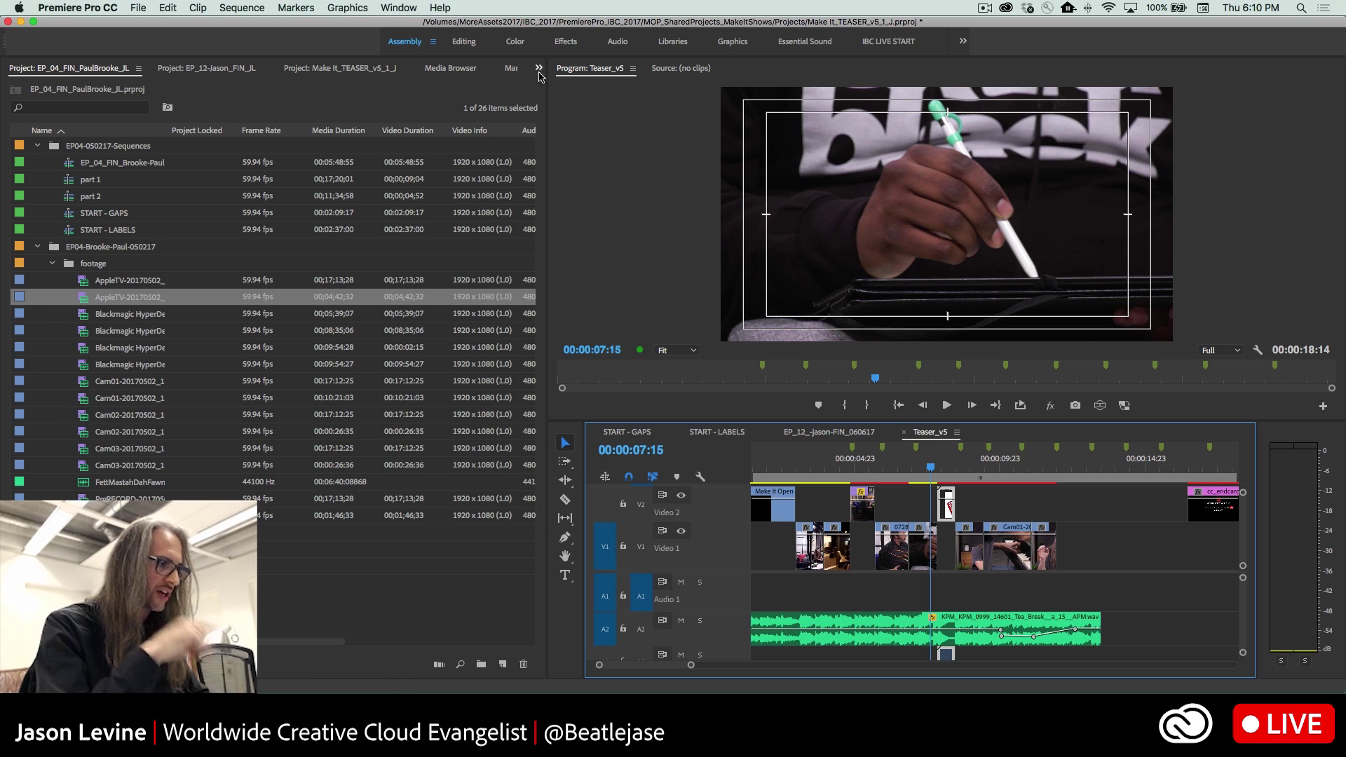
- Show the Make It_TEASER_v5_1_J project's Footage, Graphics, Music and Sequences bins
left_click(329, 68)
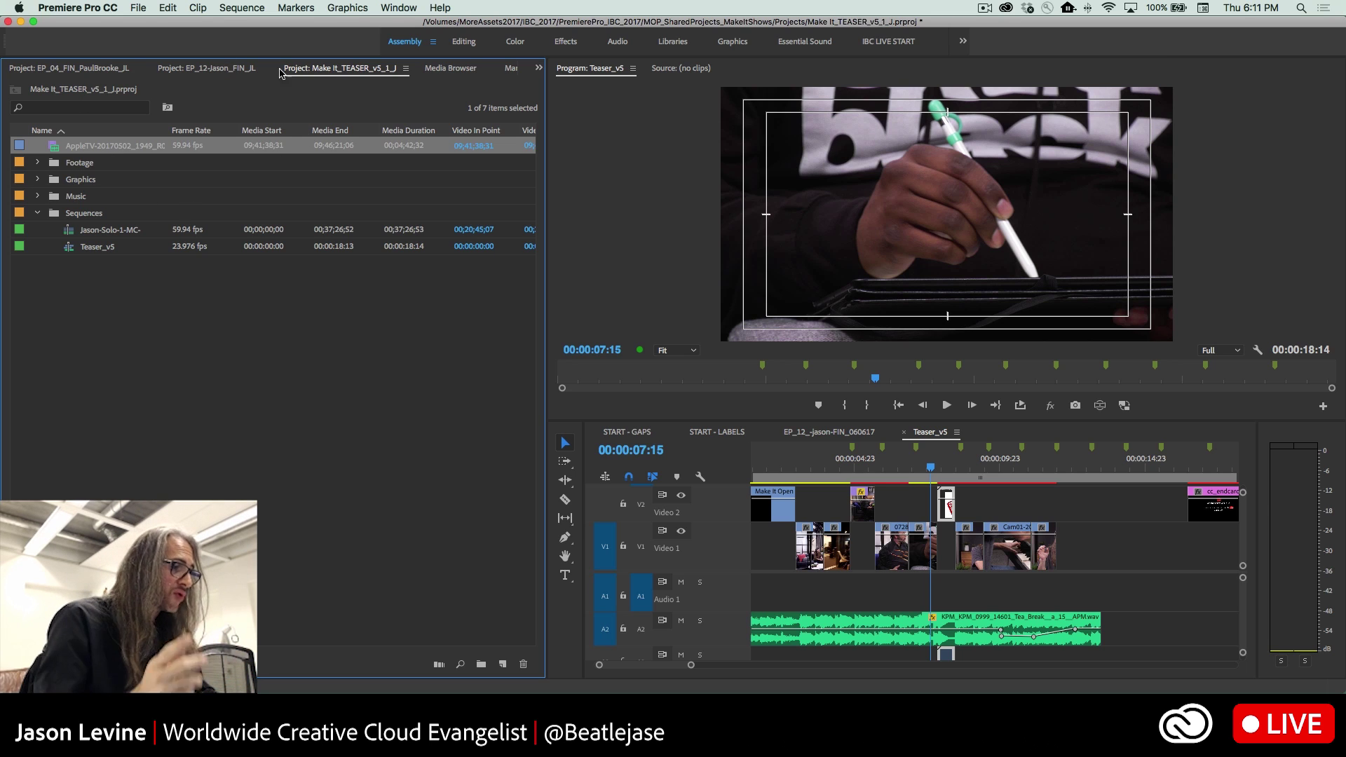
- Float the TEASER project panel as its own window beside the other project
left_click(405, 68)
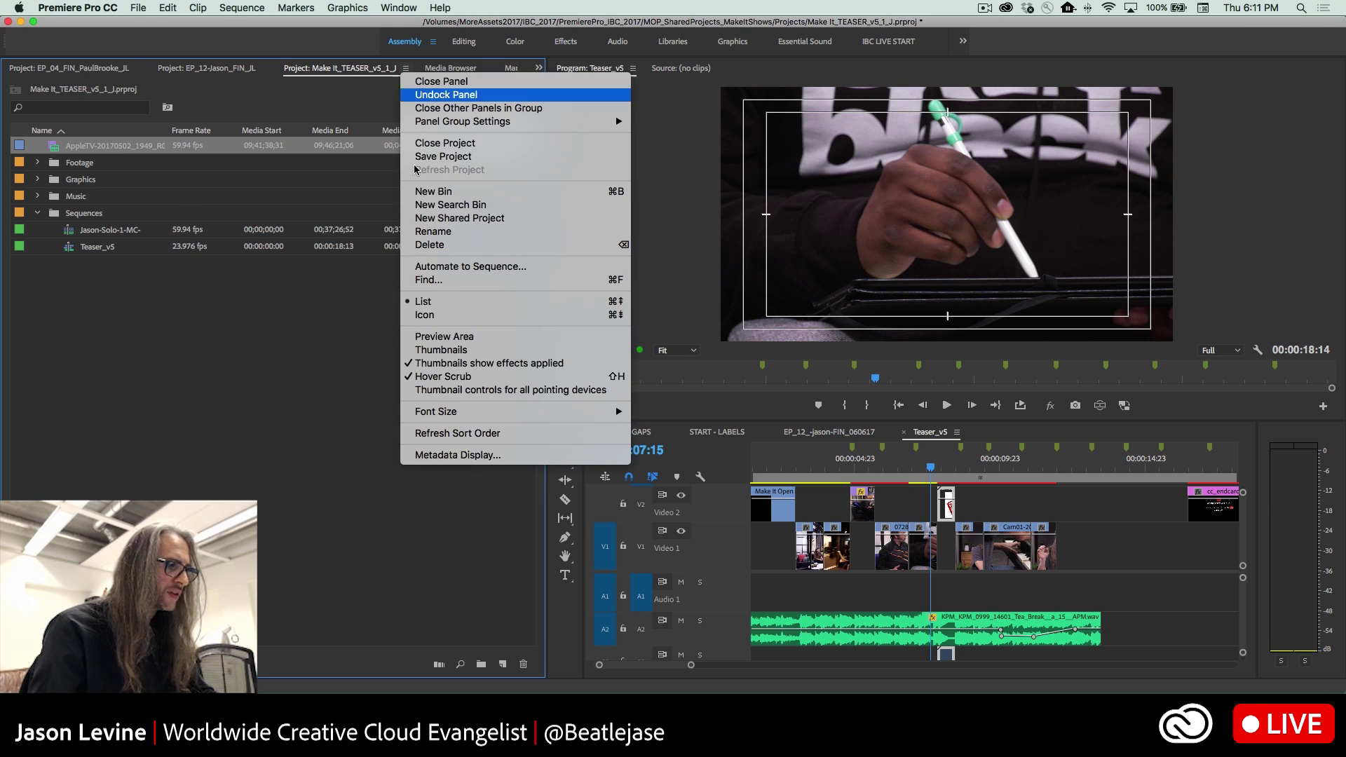
left_click(466, 95)
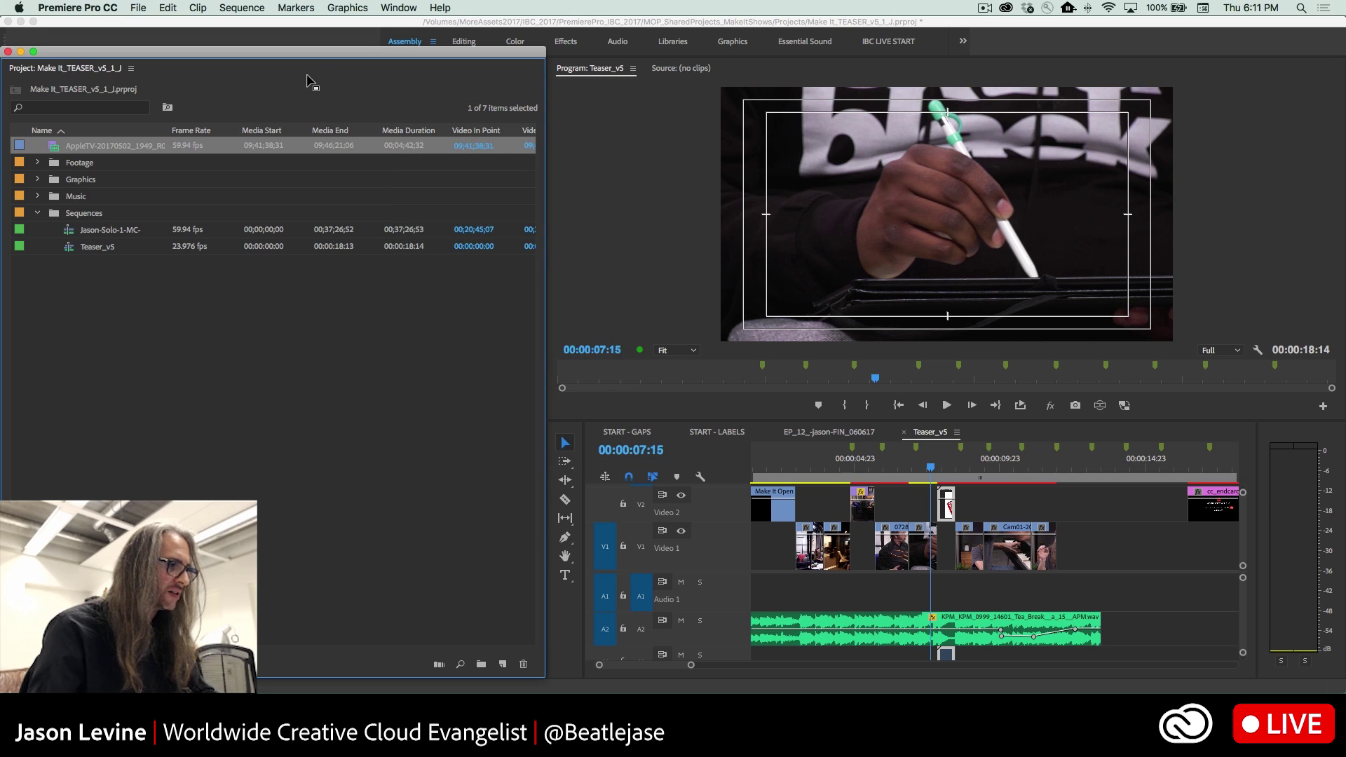
left_click_drag(242, 52, 806, 58)
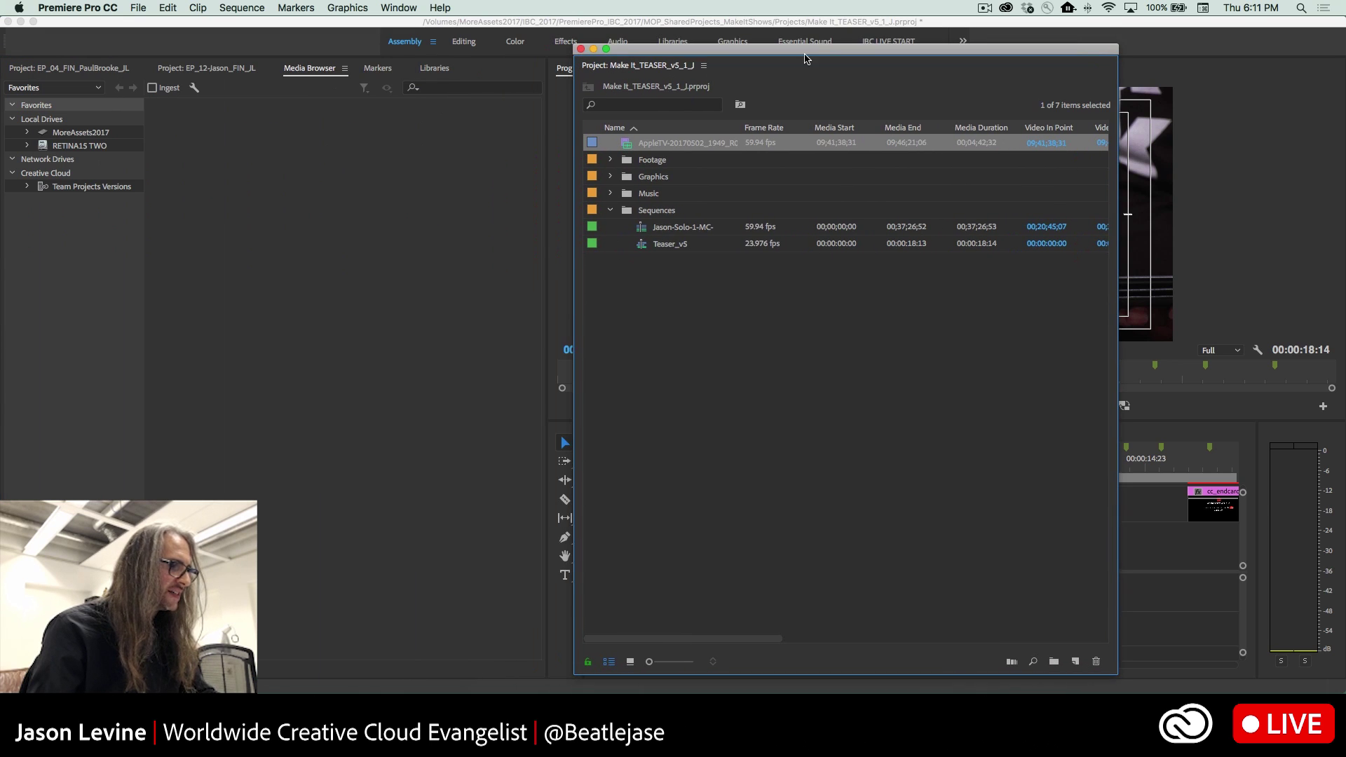
- Import the START - GAPS sequence from EP_04 into the TEASER project, then re-dock it
left_click(75, 70)
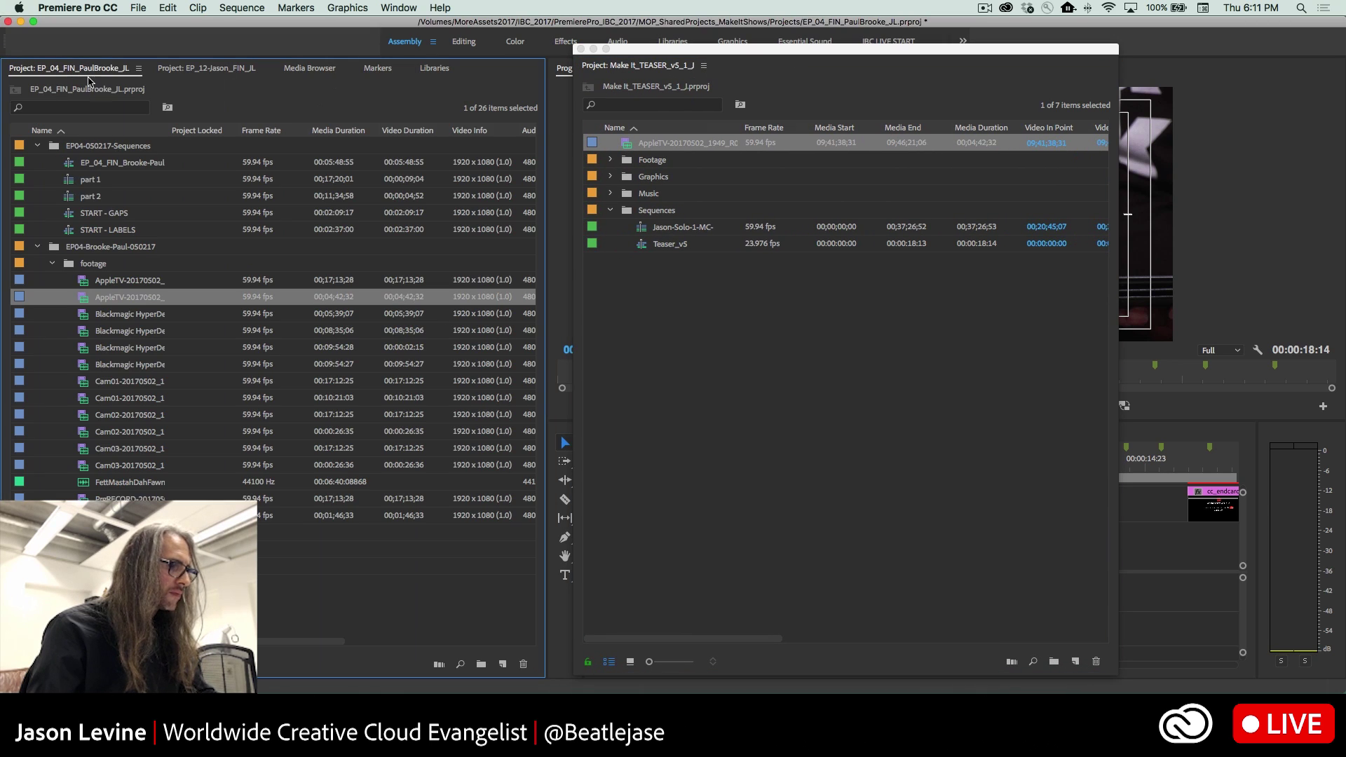
left_click(72, 218)
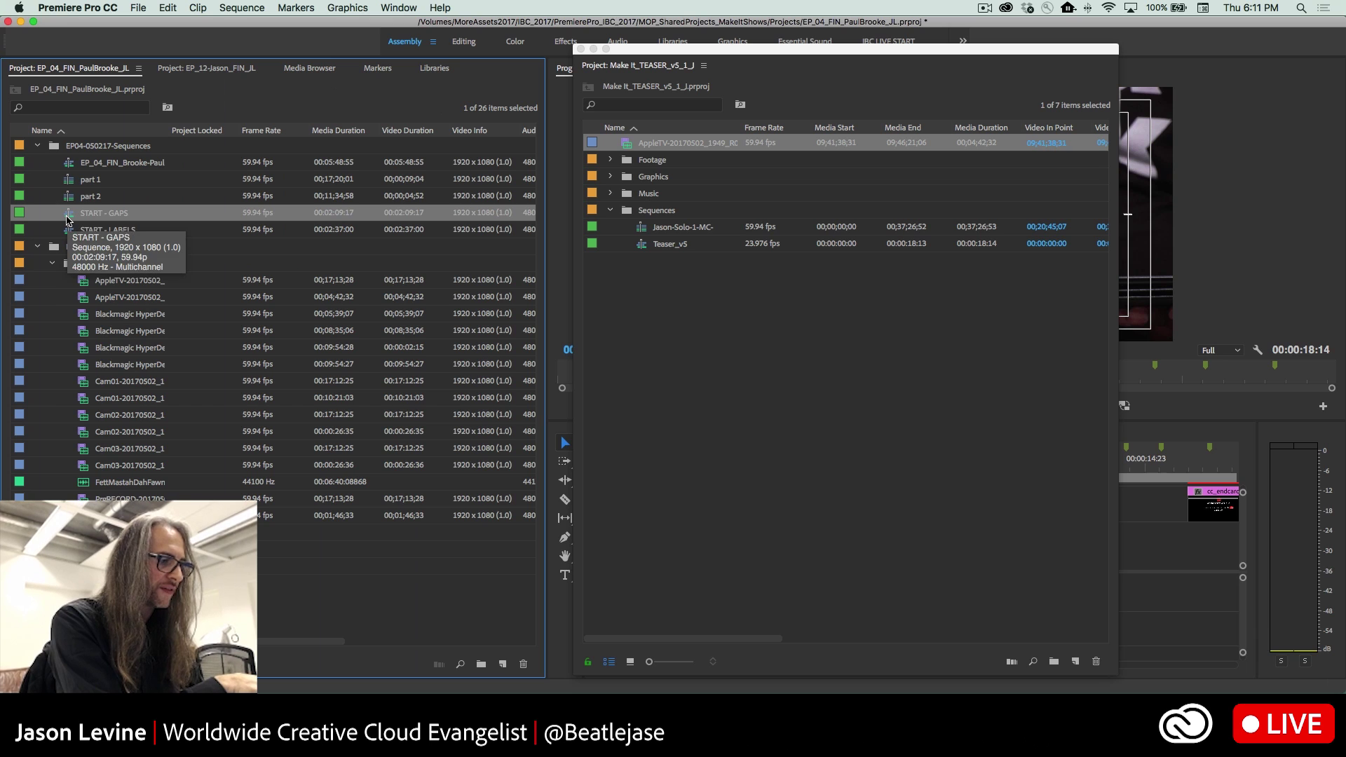
left_click_drag(67, 220, 757, 291)
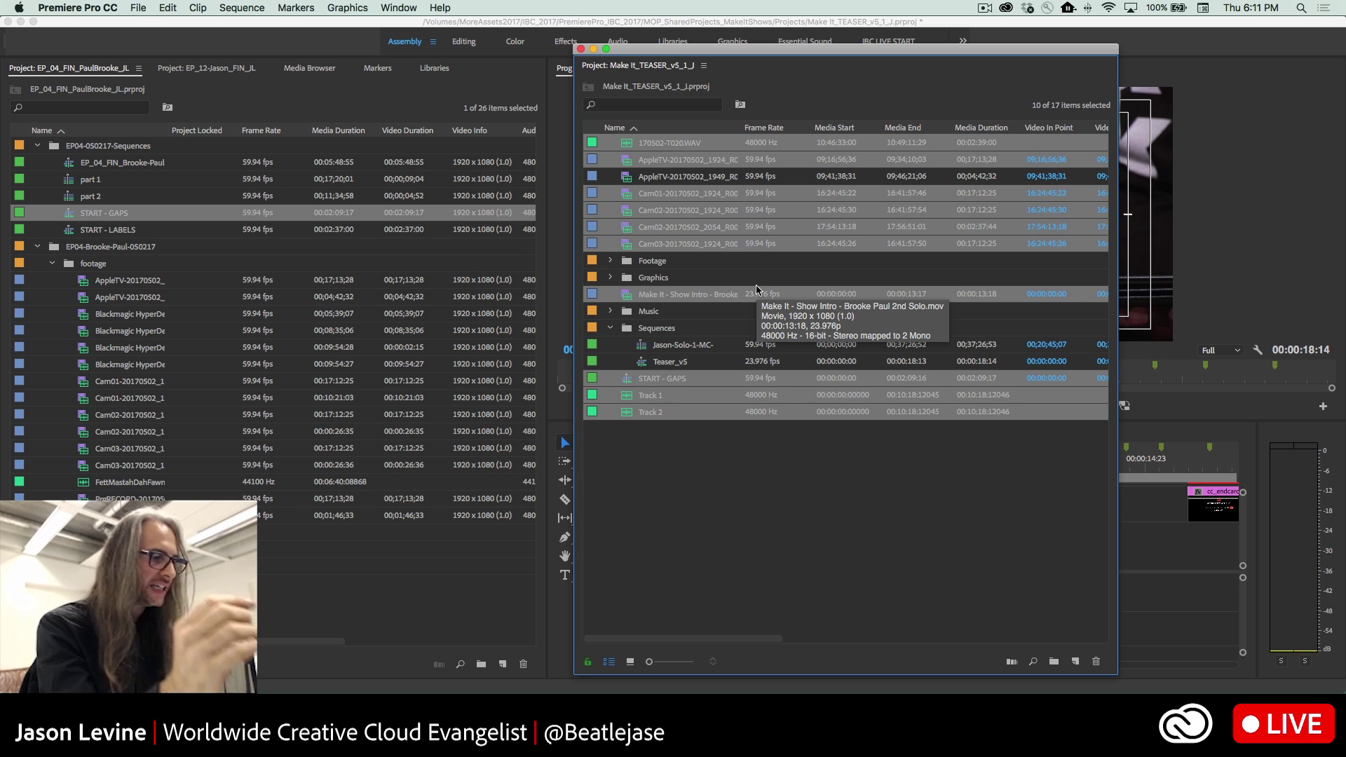
left_click_drag(575, 65, 260, 70)
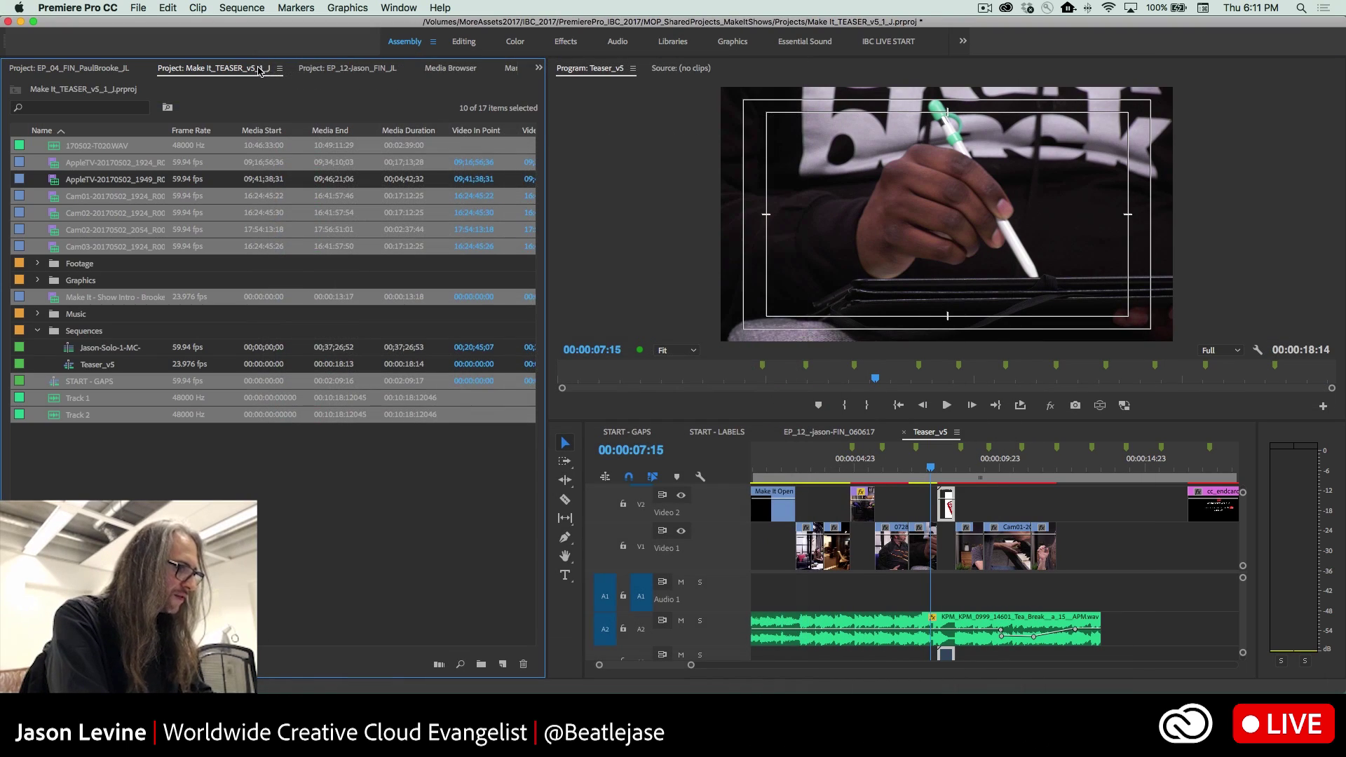
left_click(310, 70)
left_click(258, 73)
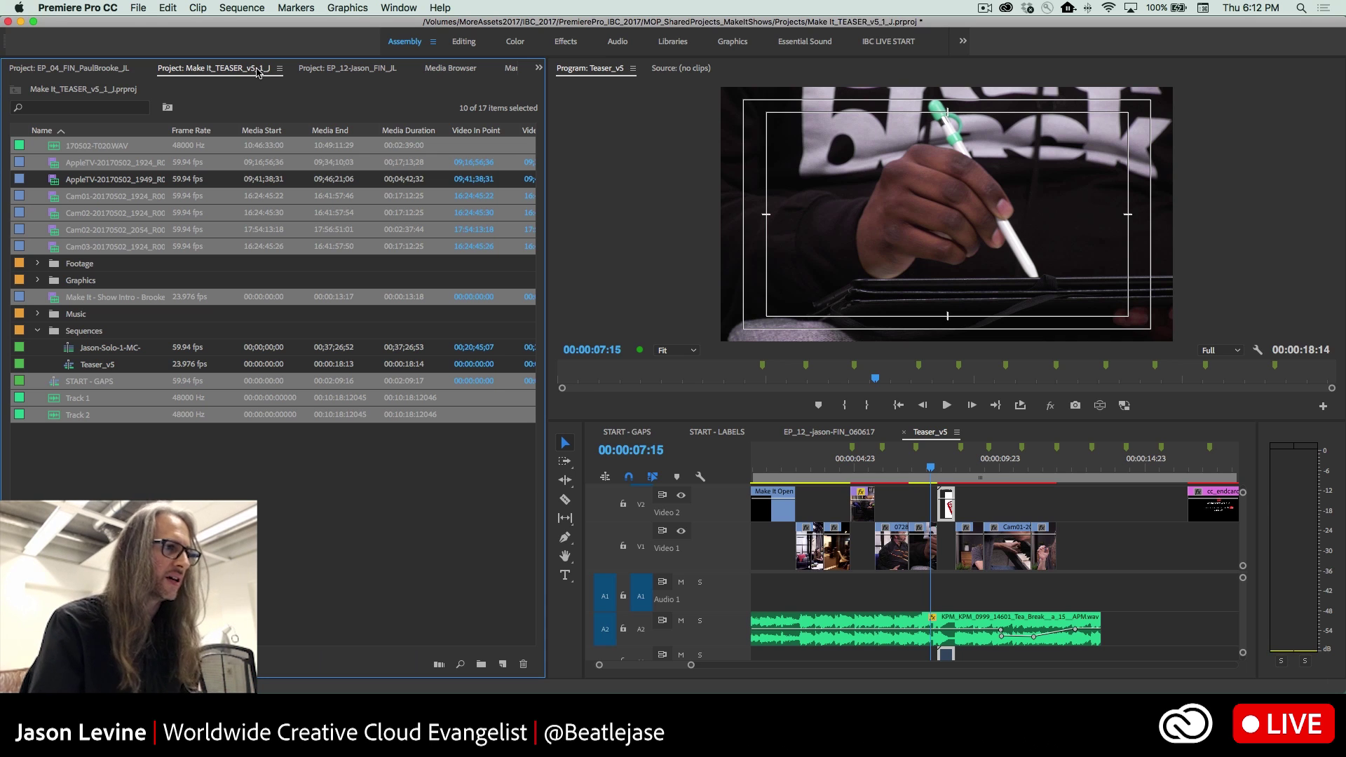
left_click(58, 73)
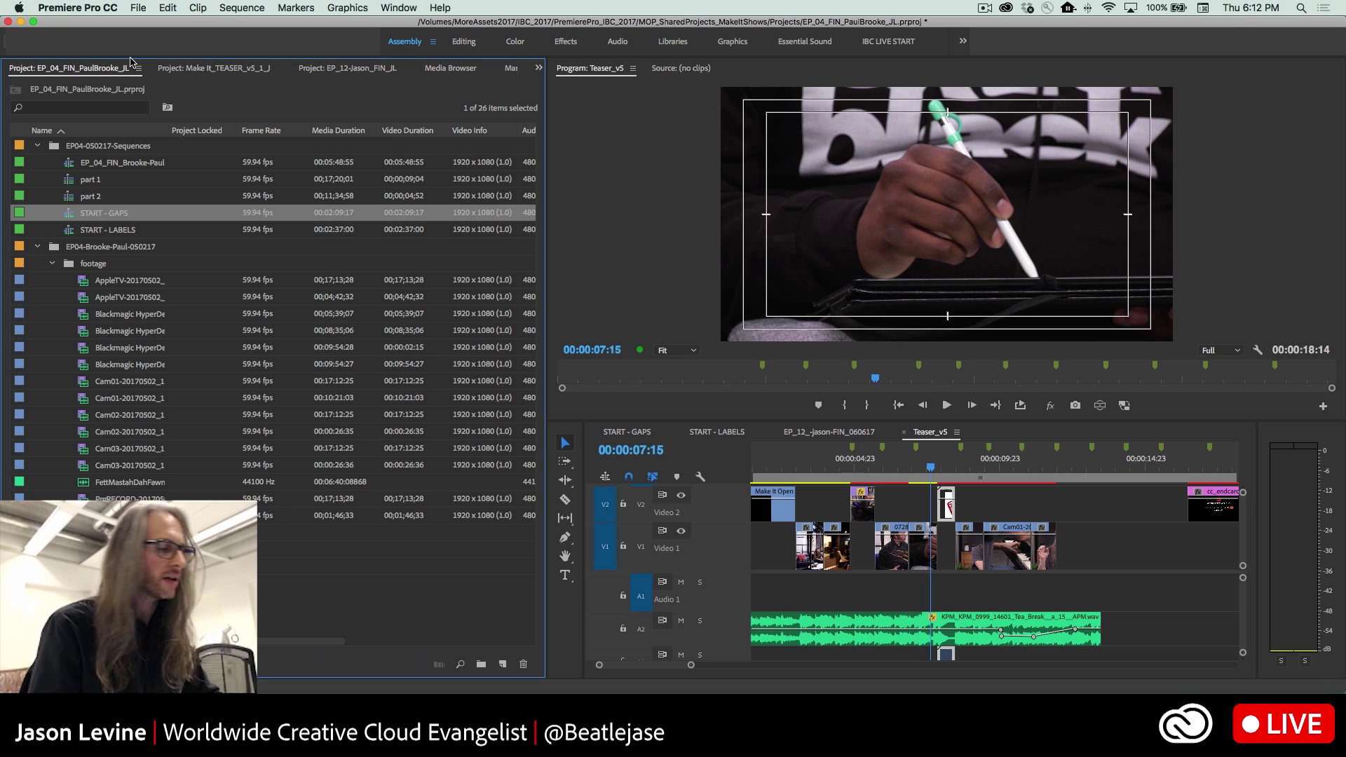
- Confirm Collaboration preferences have project locking enabled under lock user name Edit Bay 01
left_click(95, 7)
mouse_move(99, 52)
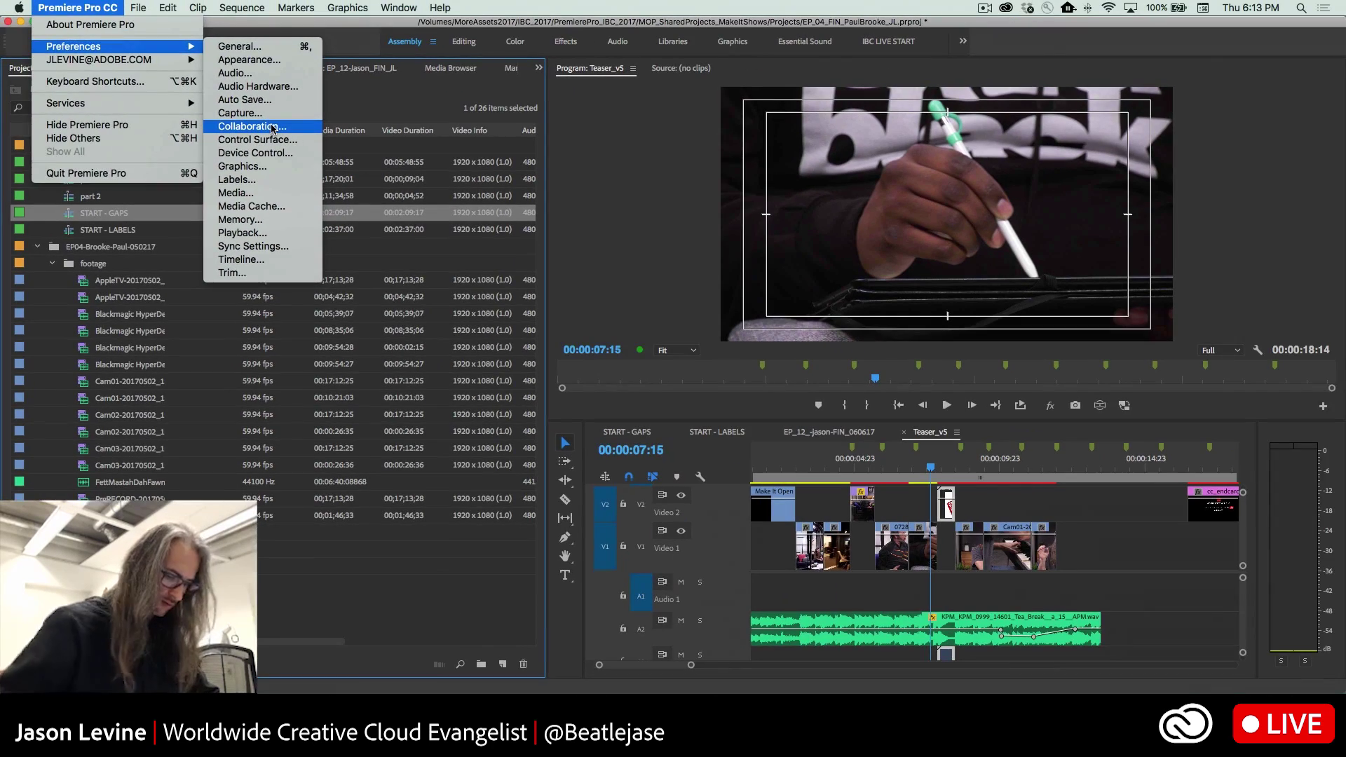
left_click(272, 127)
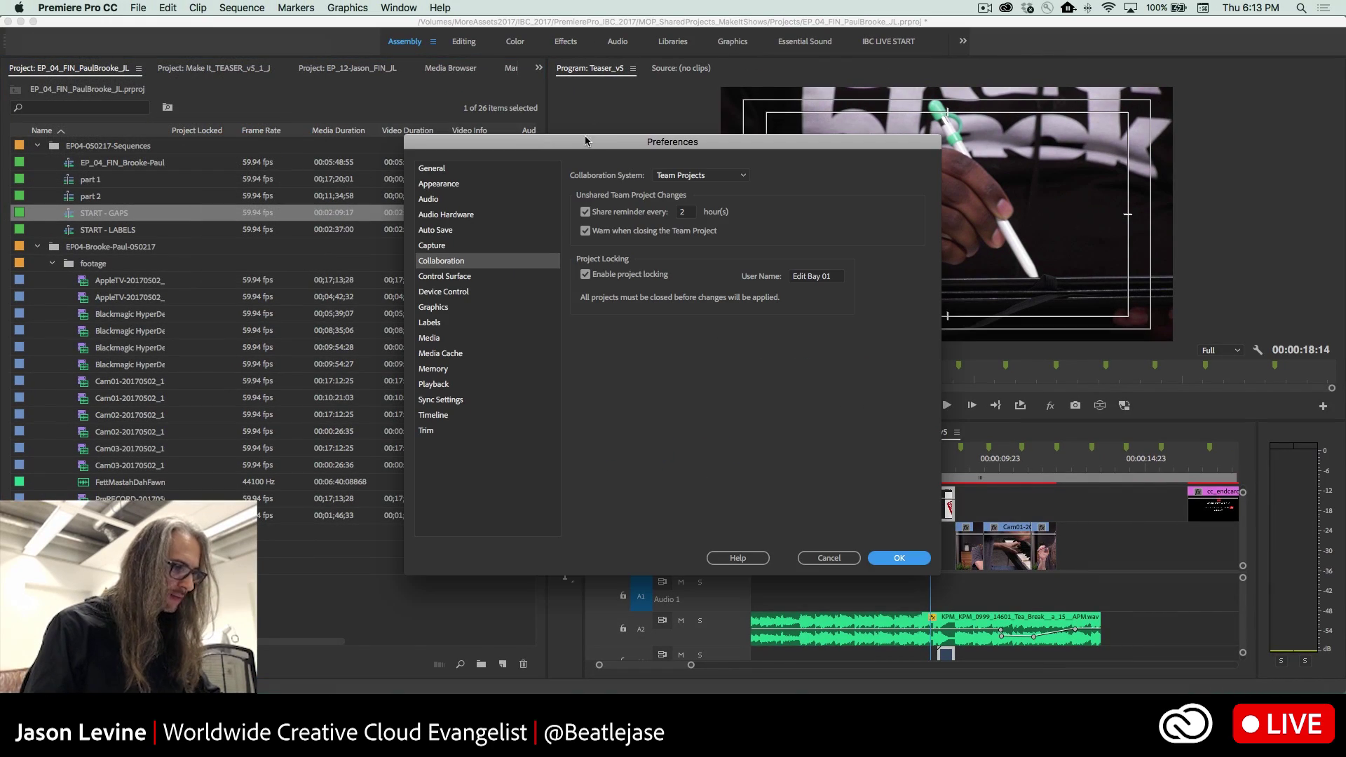
left_click_drag(576, 151, 556, 107)
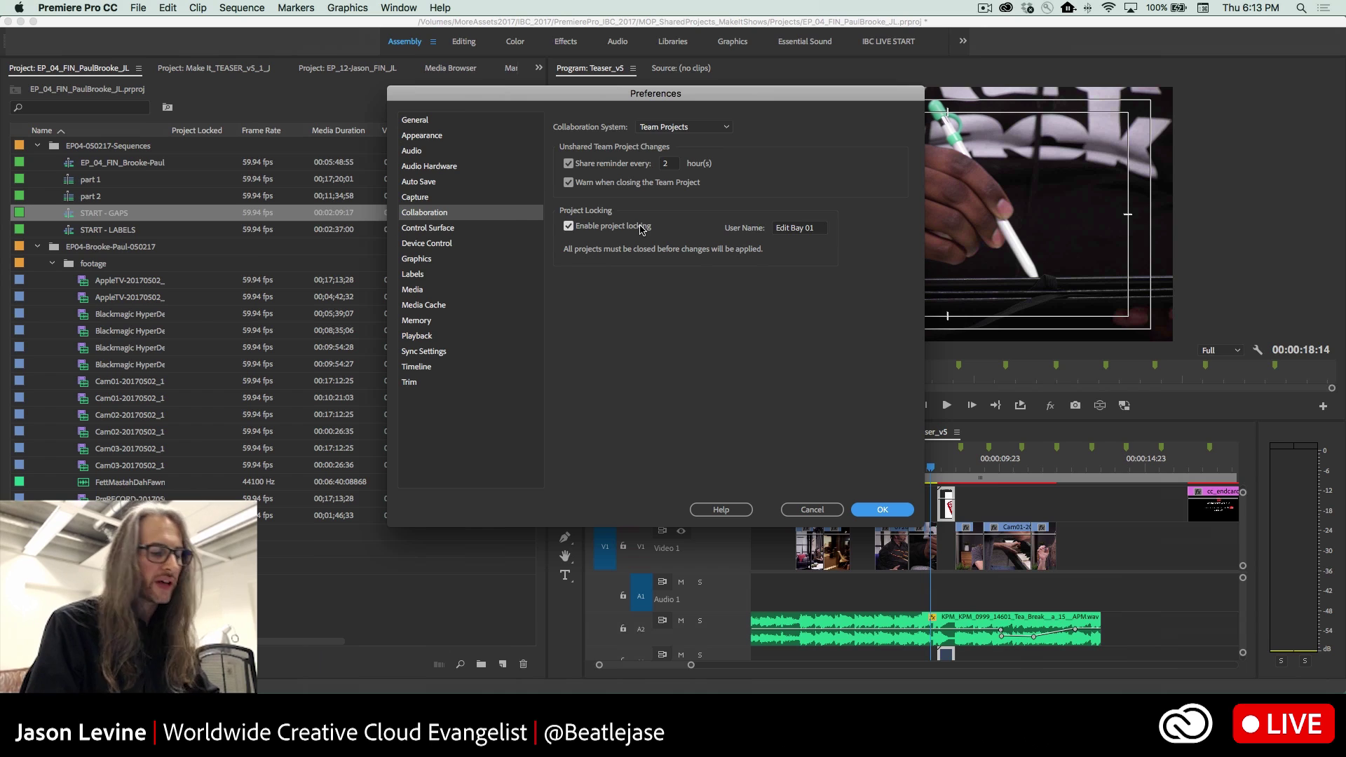
double_click(813, 228)
left_click(817, 228)
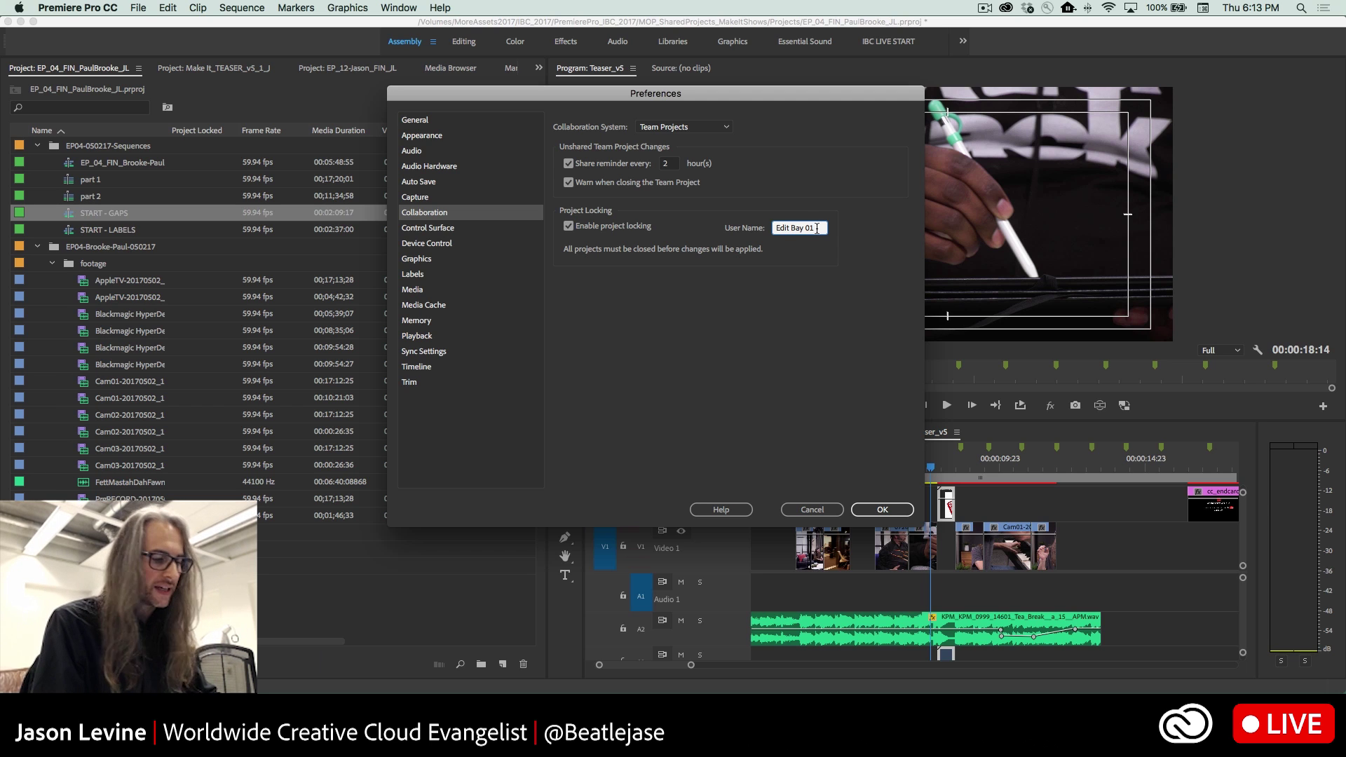
left_click(883, 510)
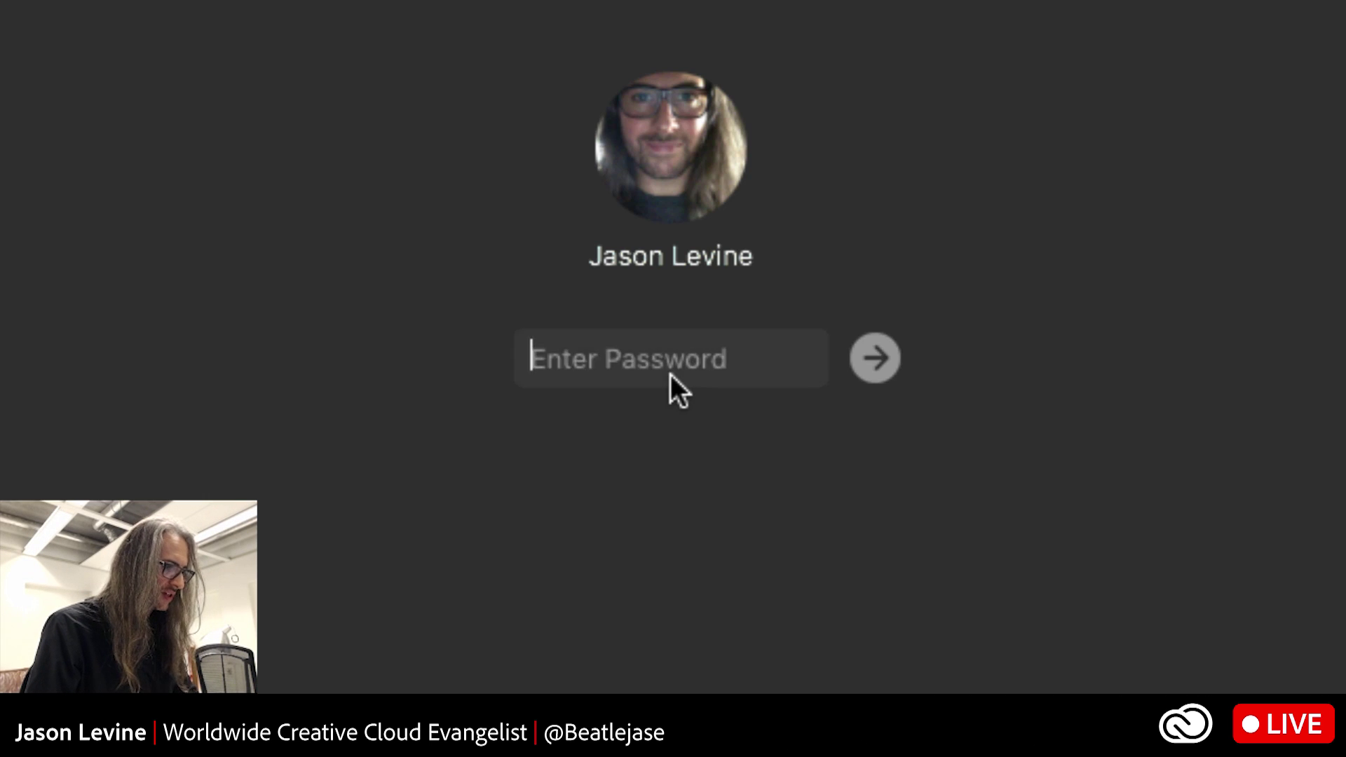
- Enter the account password at the macOS login screen to unlock the Mac
left_click(671, 375)
type("******")
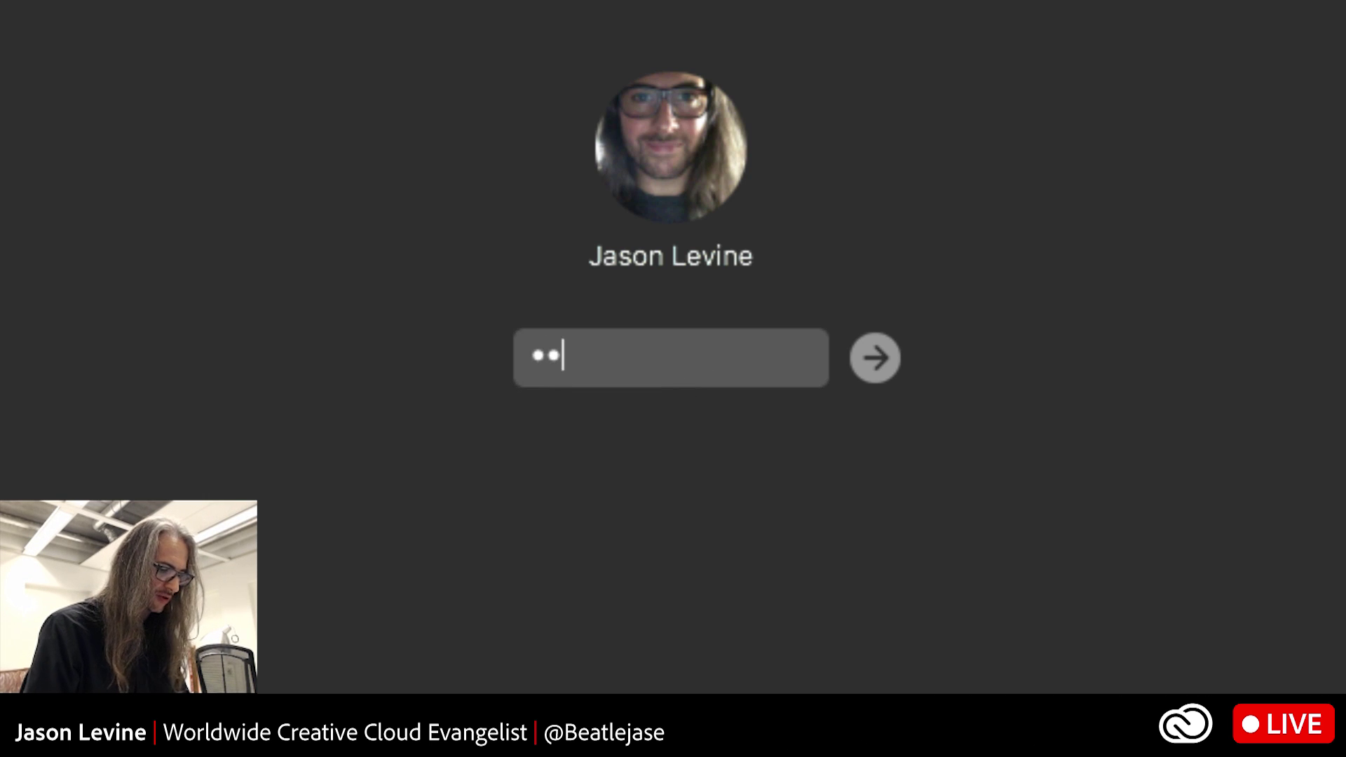
type("*")
key("Return")
type("*******")
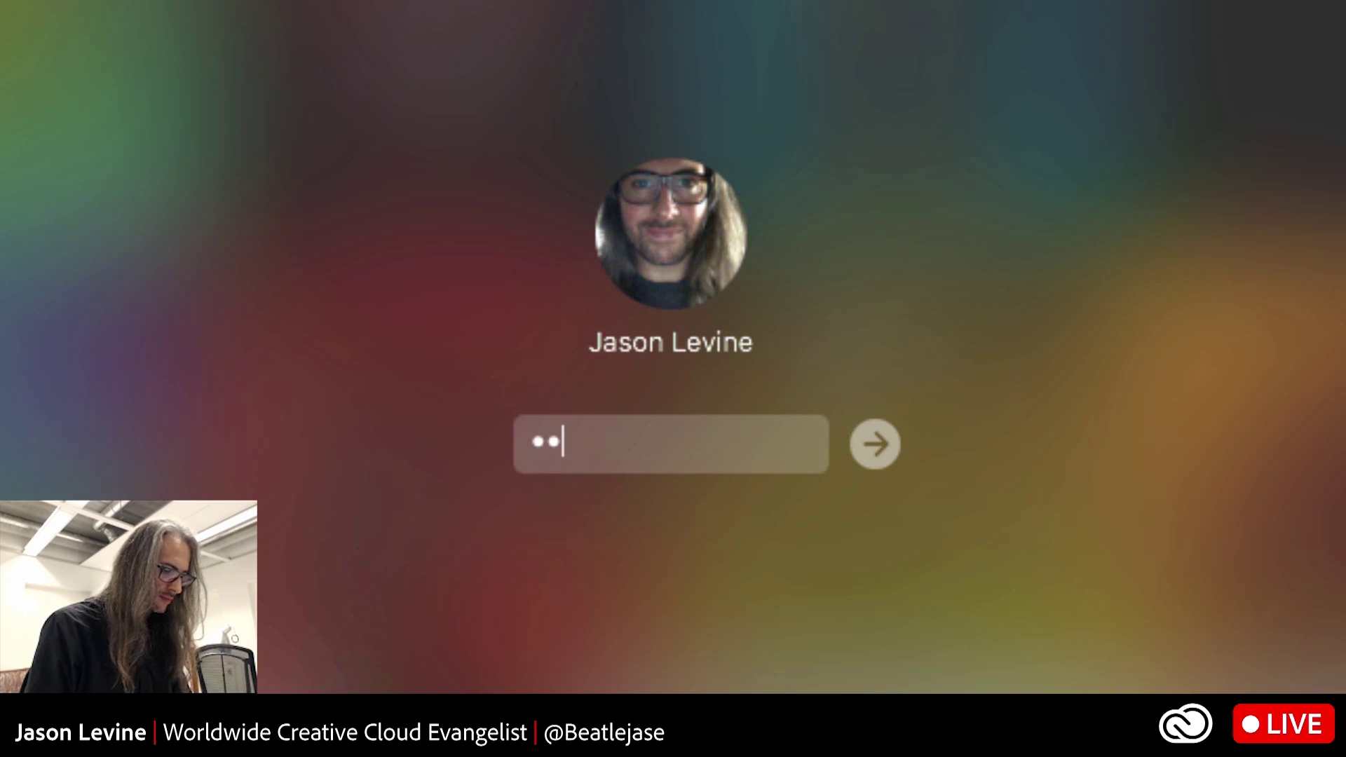
key("Return")
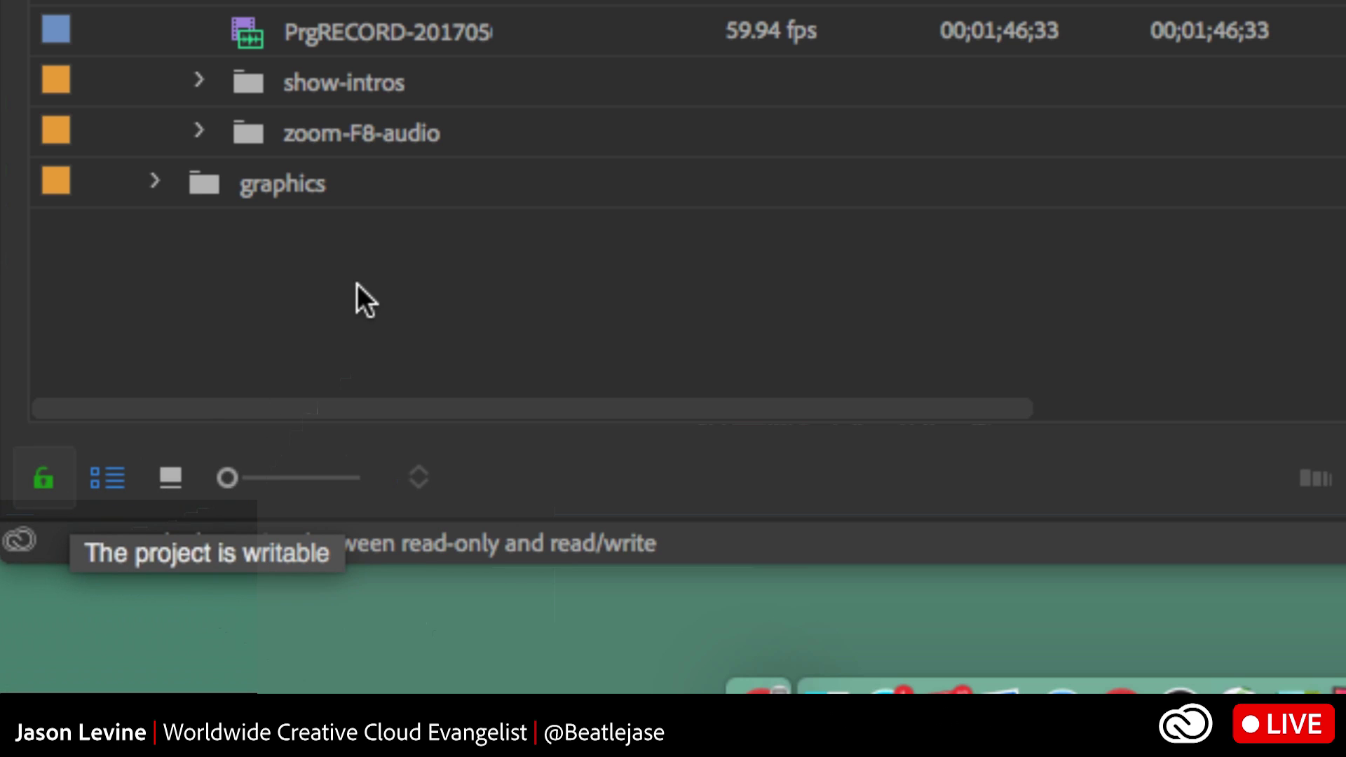
key("super+shift+w")
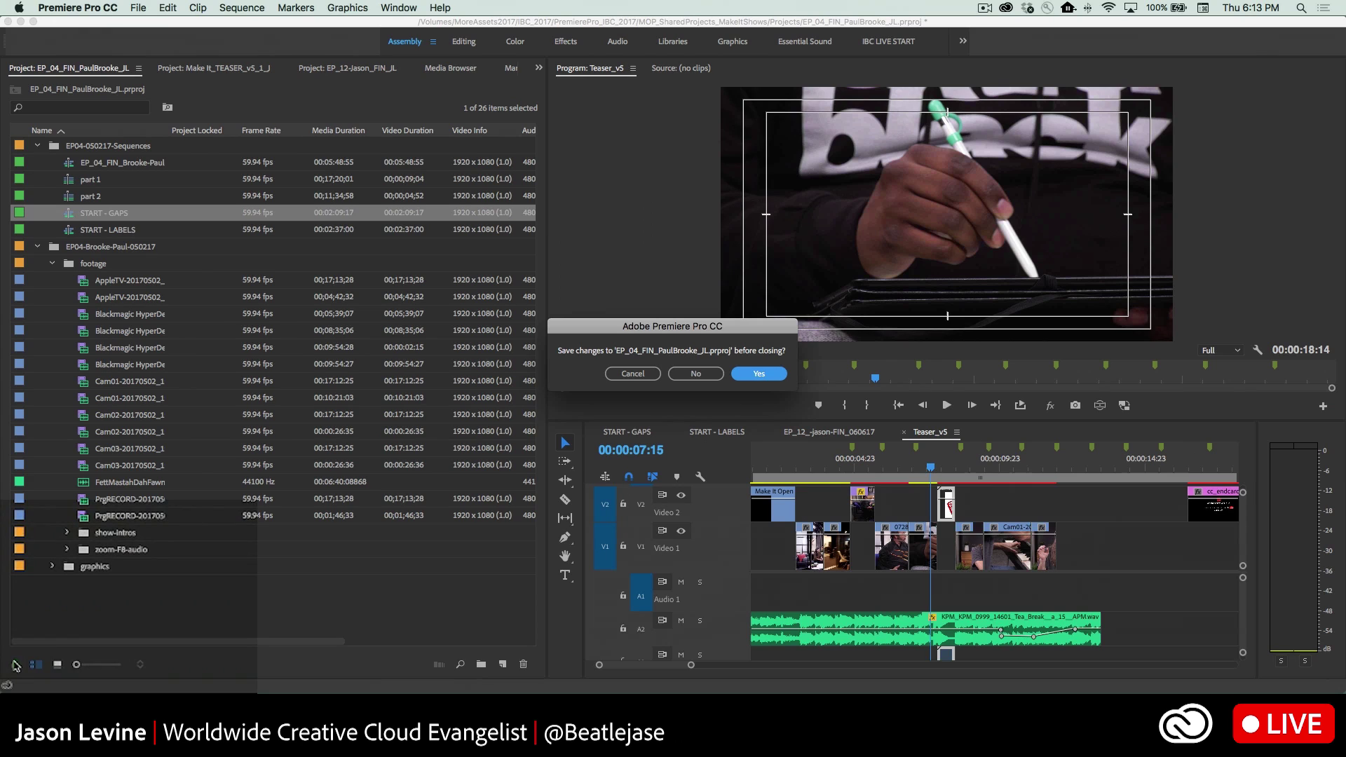
left_click(707, 375)
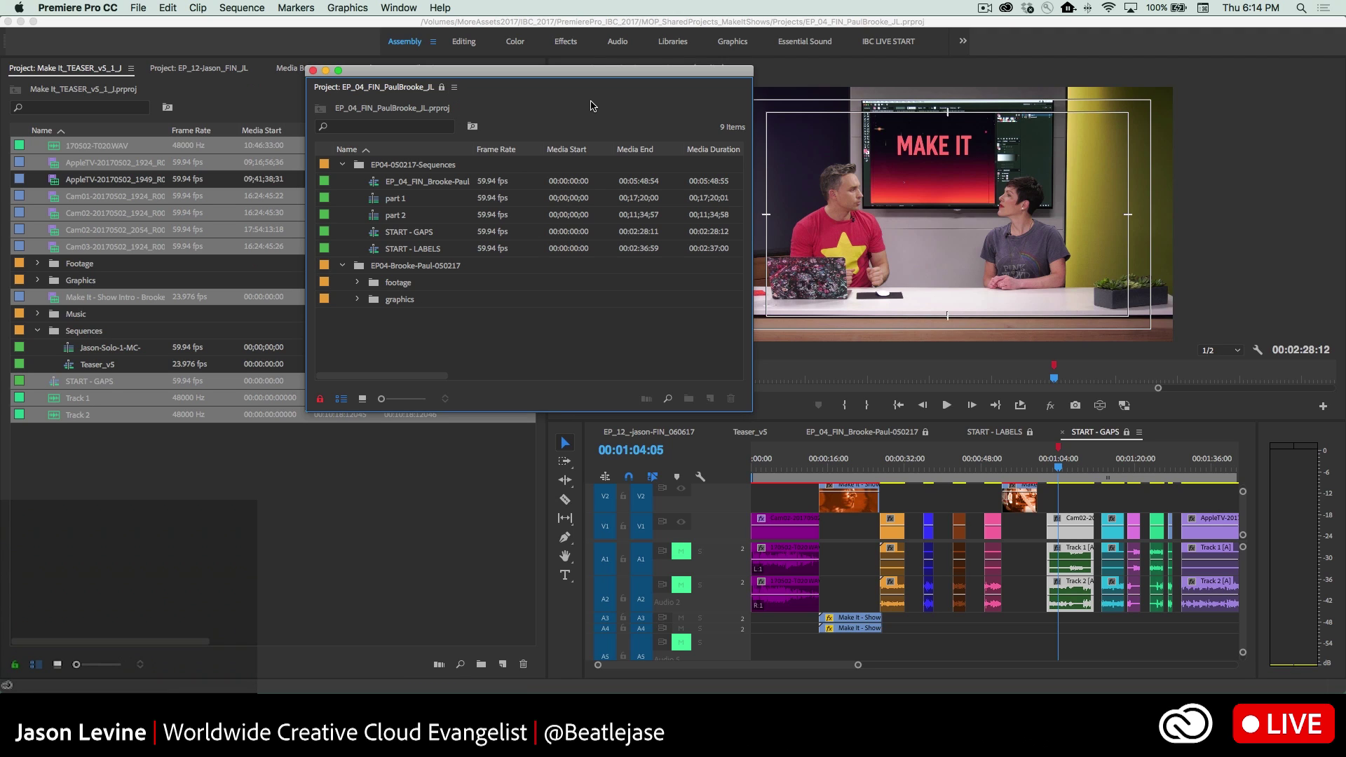
- Apply the Preferred 02 metadata display set, including Project Locked, to the EP_04 project panel
left_click(455, 88)
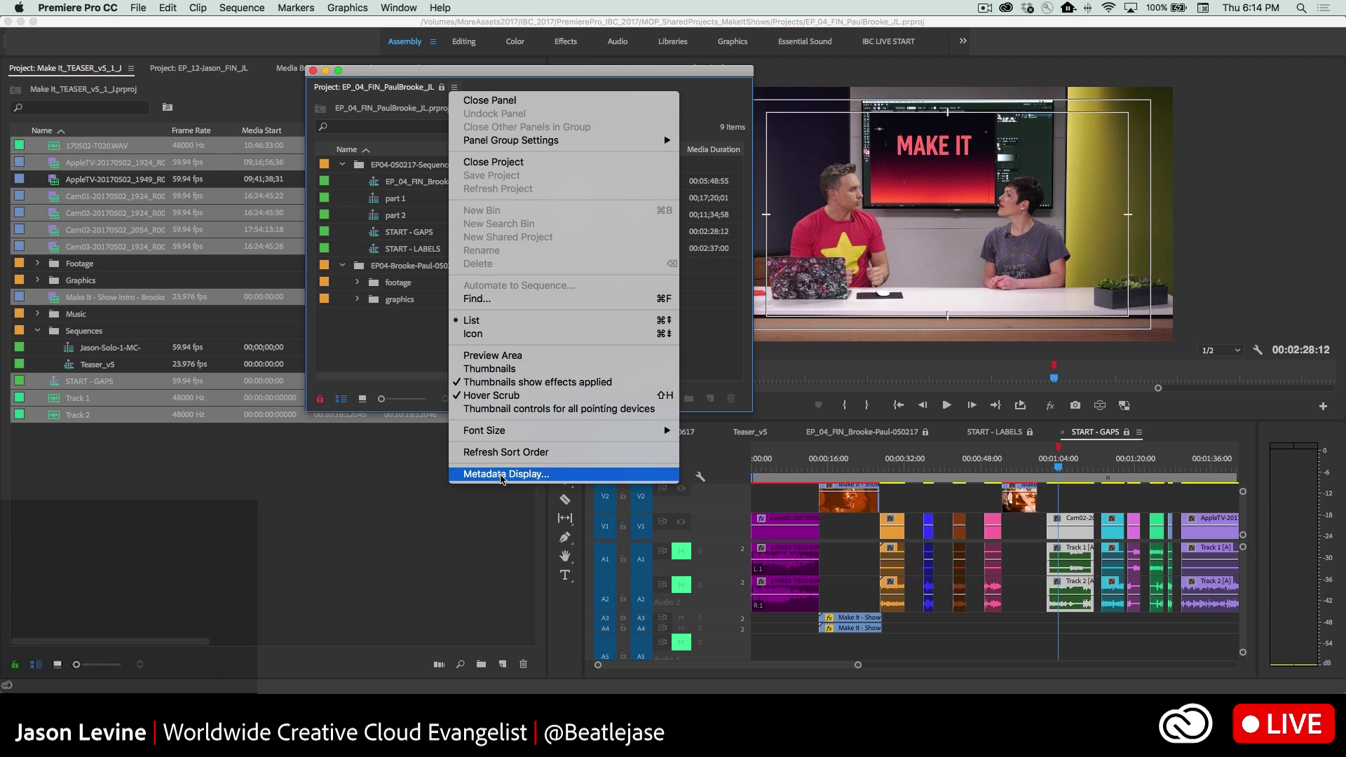
left_click(502, 475)
left_click_drag(630, 263, 666, 60)
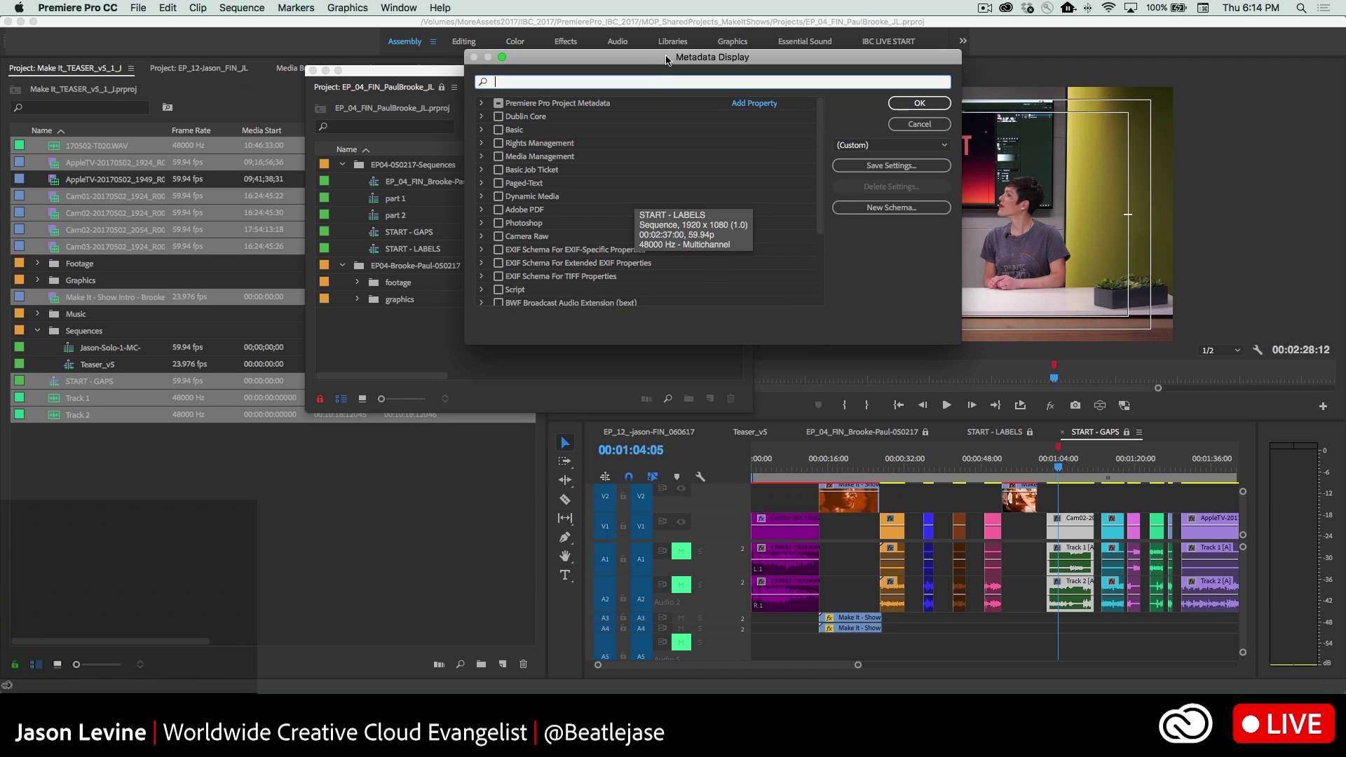
left_click(937, 148)
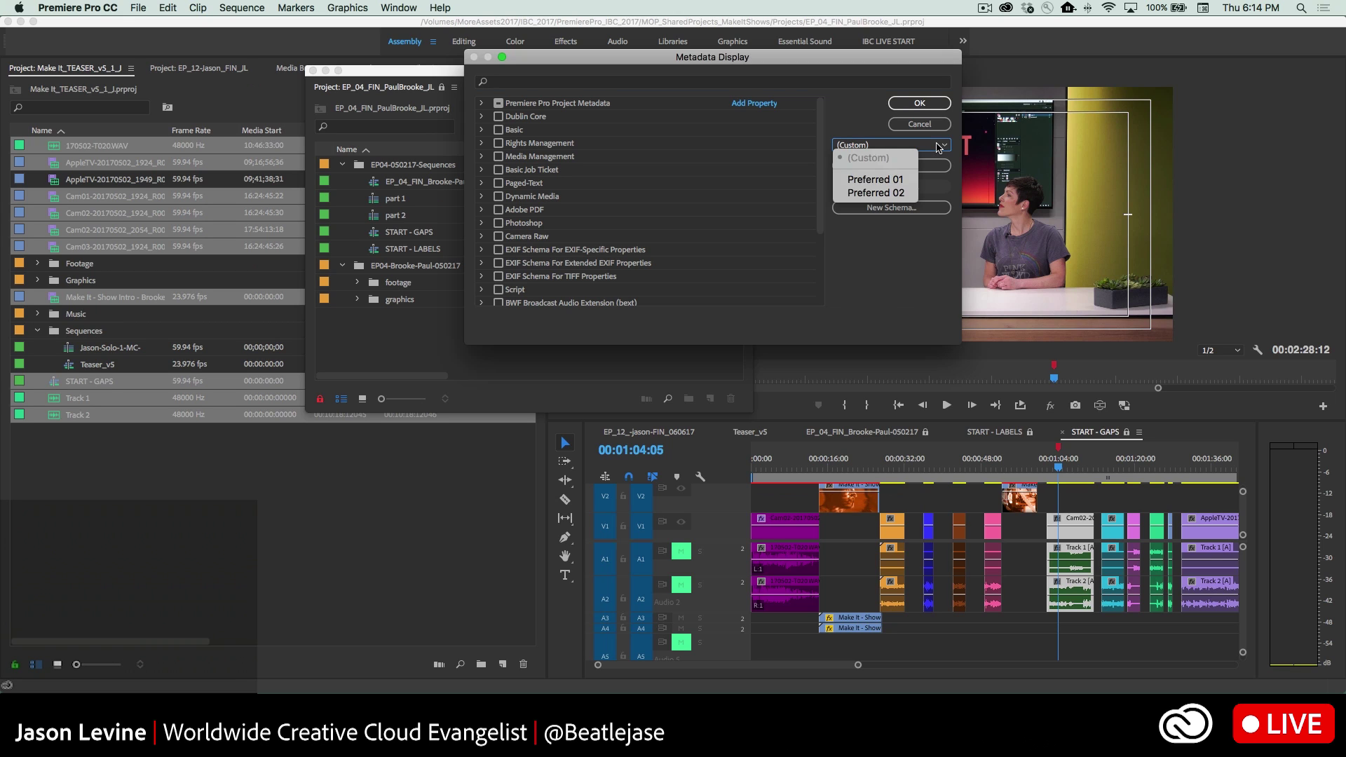
left_click(881, 199)
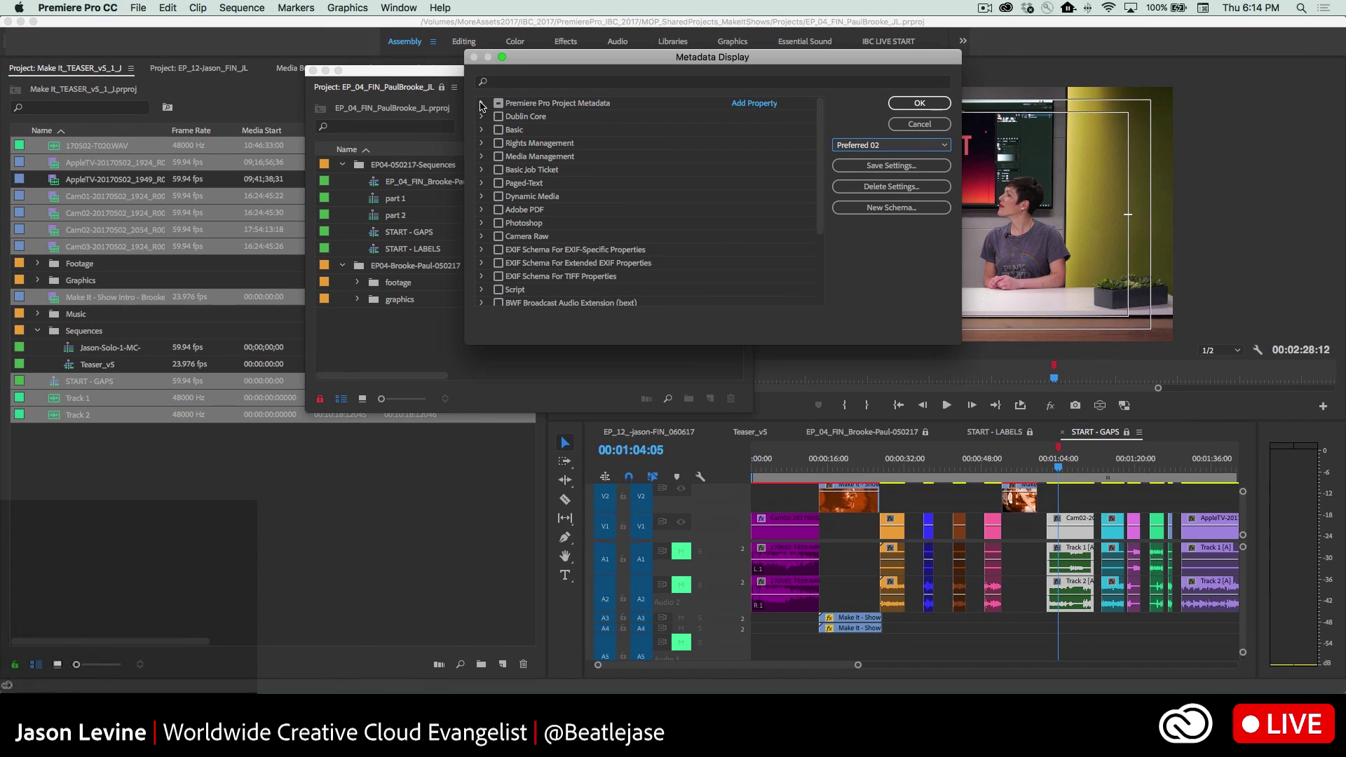
left_click(465, 100)
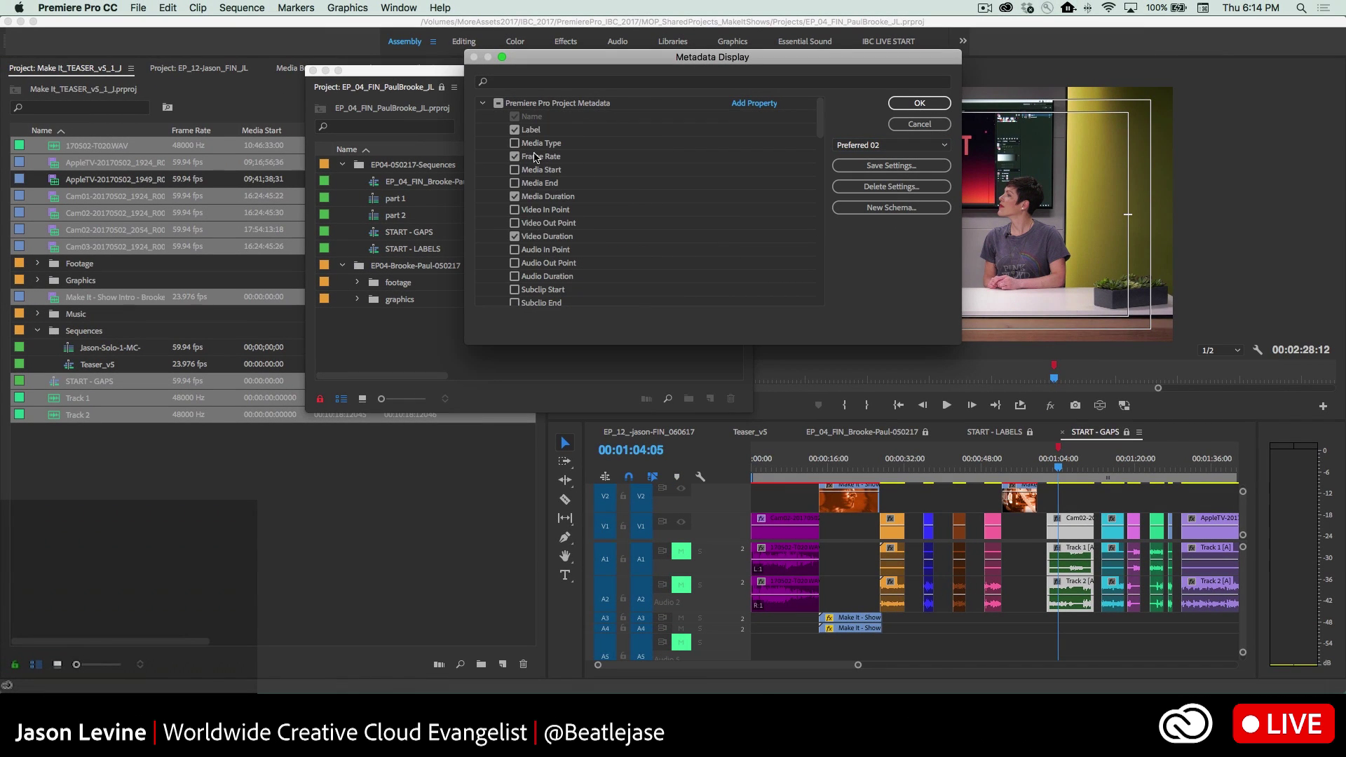
scroll(678, 343, "down", 1)
scroll(554, 184, "down", 10)
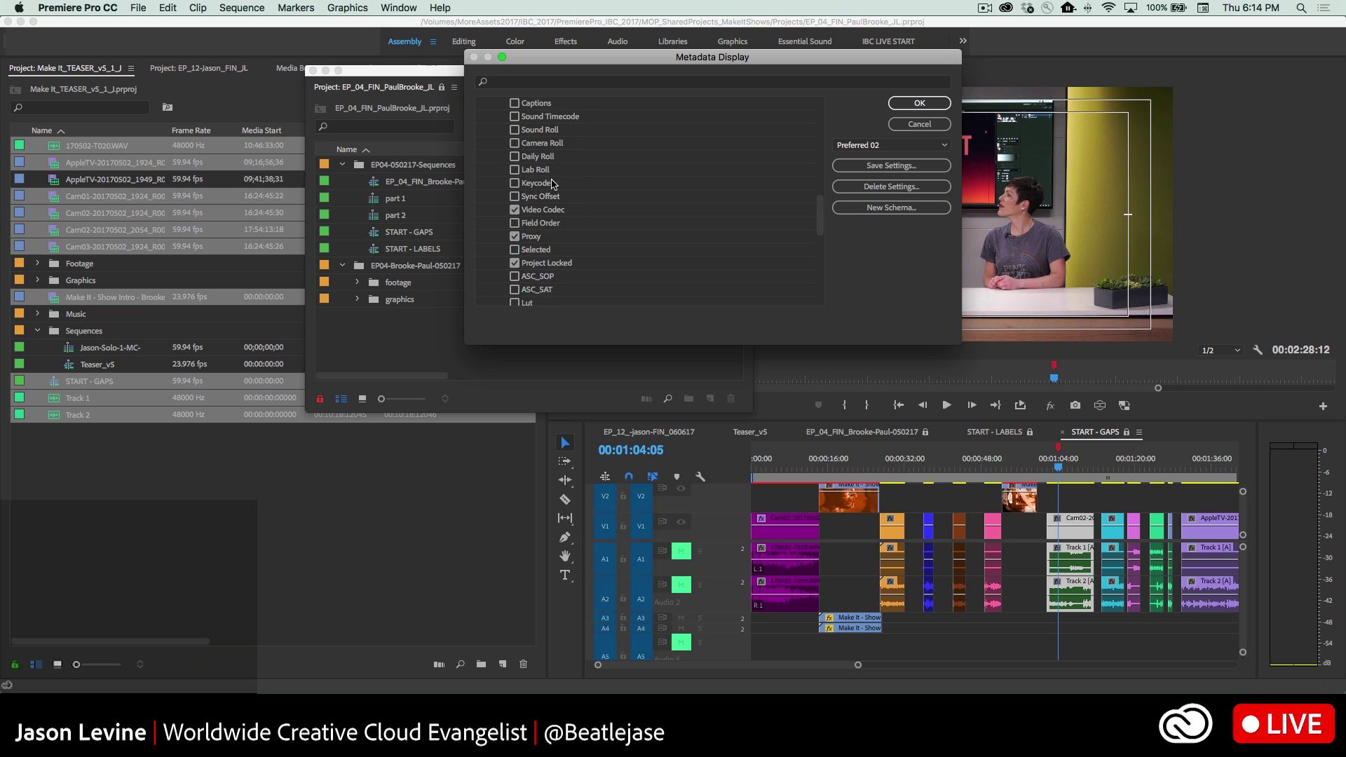
scroll(553, 185, "down", 2)
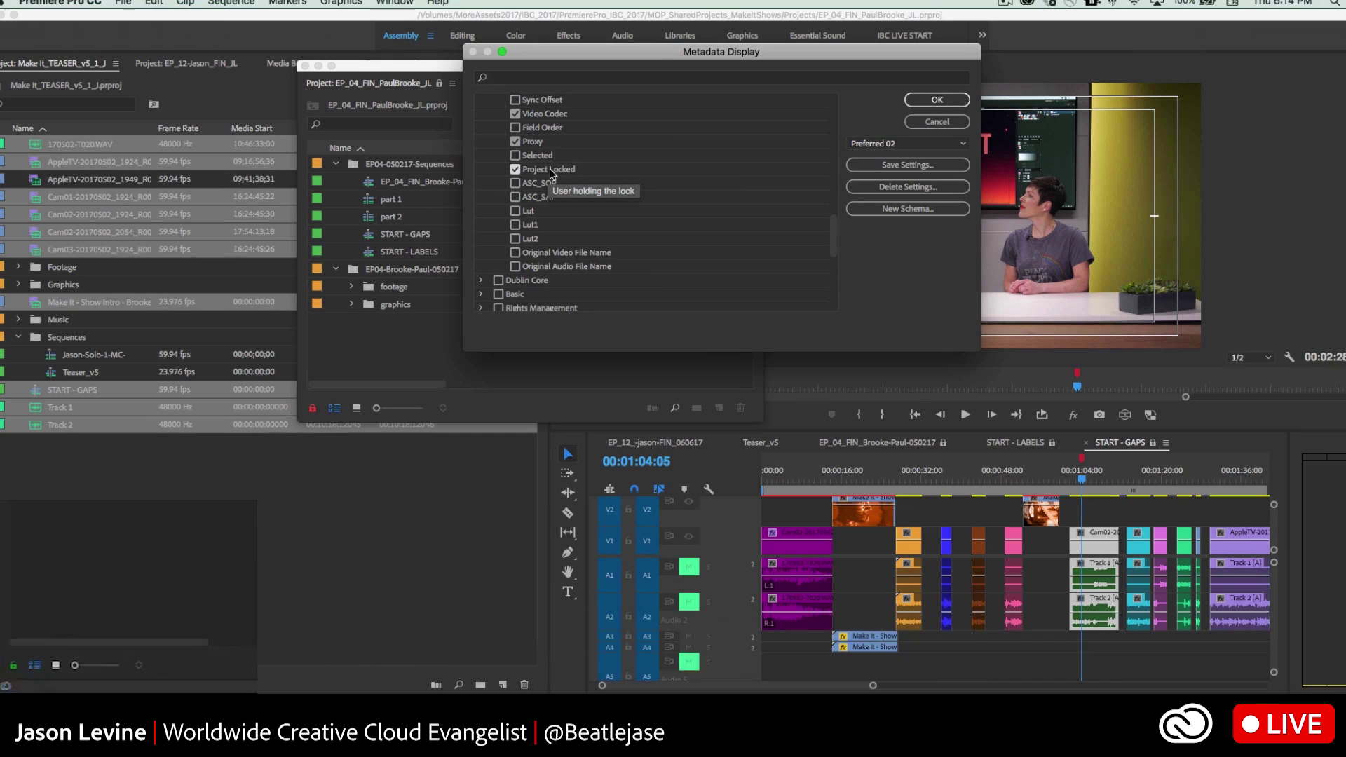
left_click(920, 101)
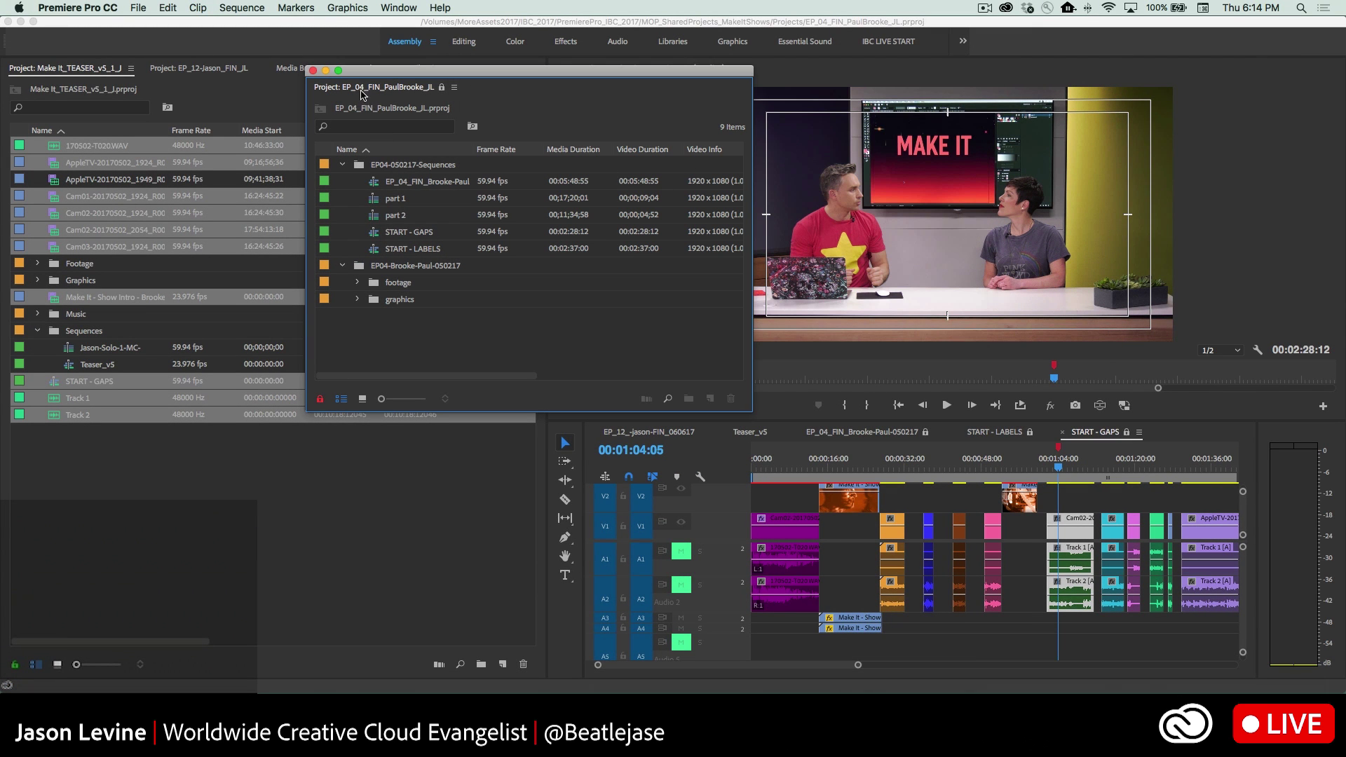
- Move the Project Locked column to sit directly after Name, ahead of Frame Rate
left_click_drag(362, 90, 133, 212)
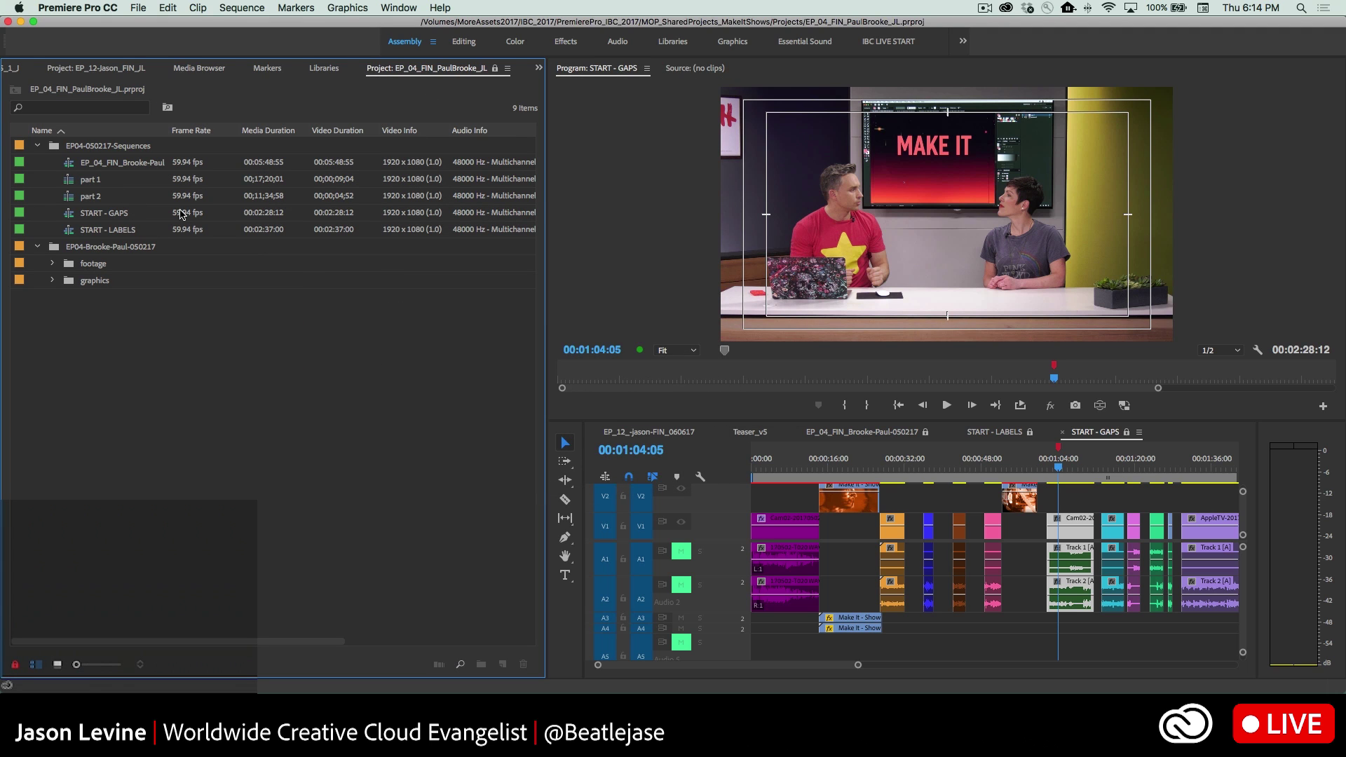
key("grave")
left_click_drag(781, 137, 179, 145)
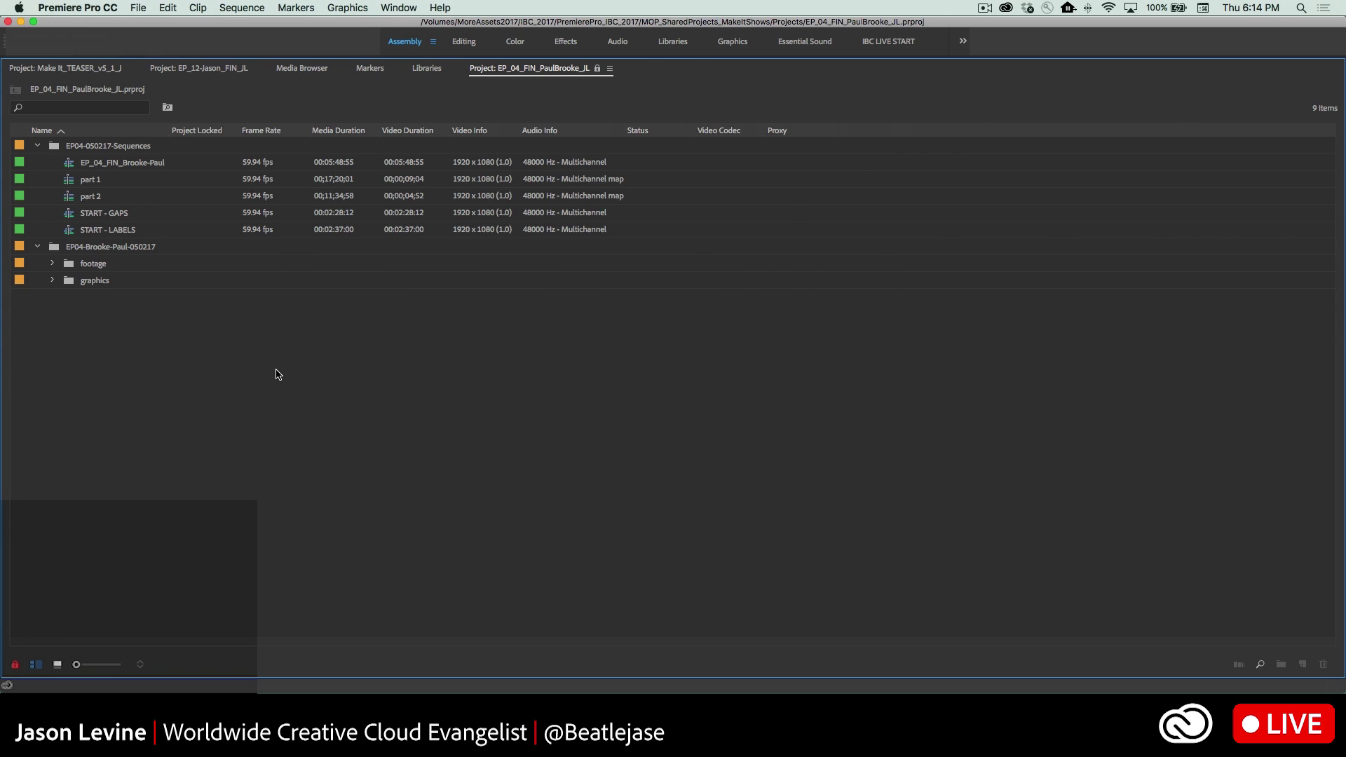
key("grave")
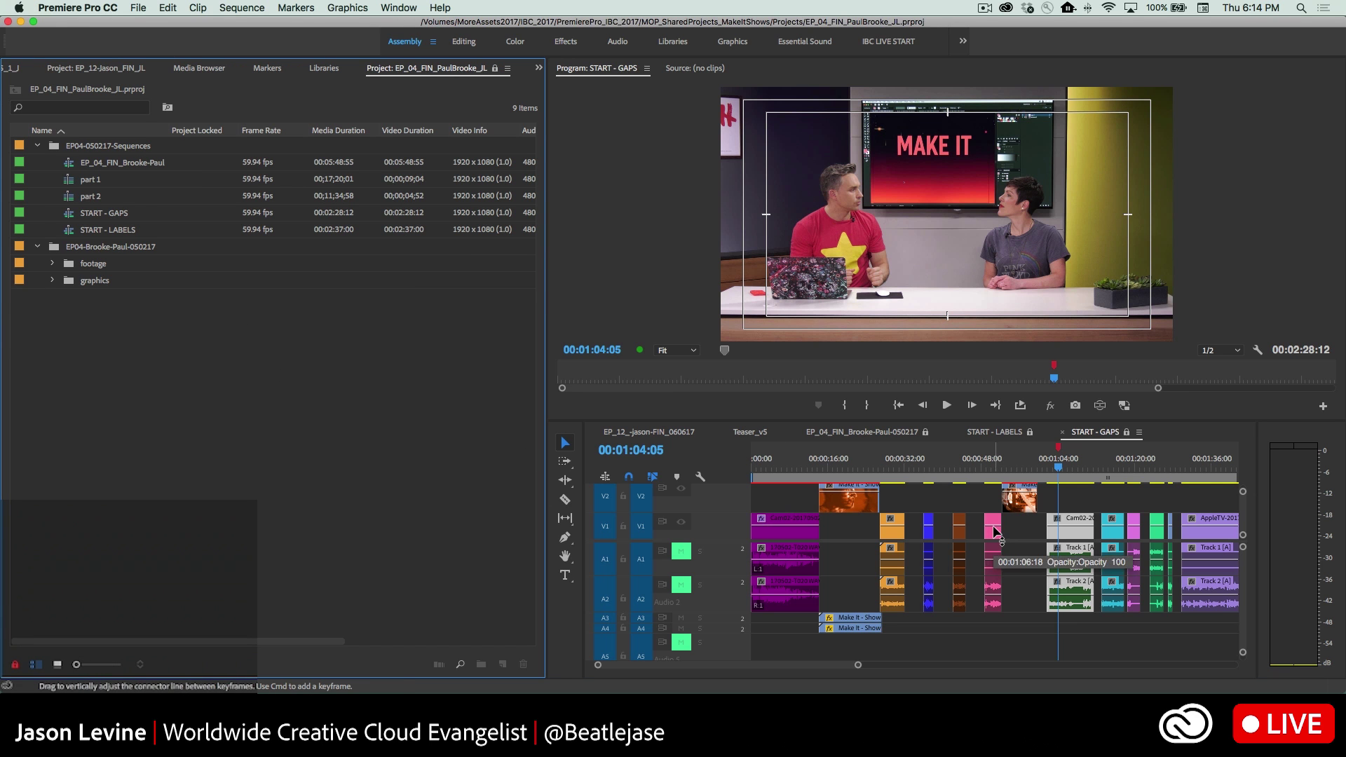
left_click_drag(993, 529, 859, 522)
left_click(1114, 534)
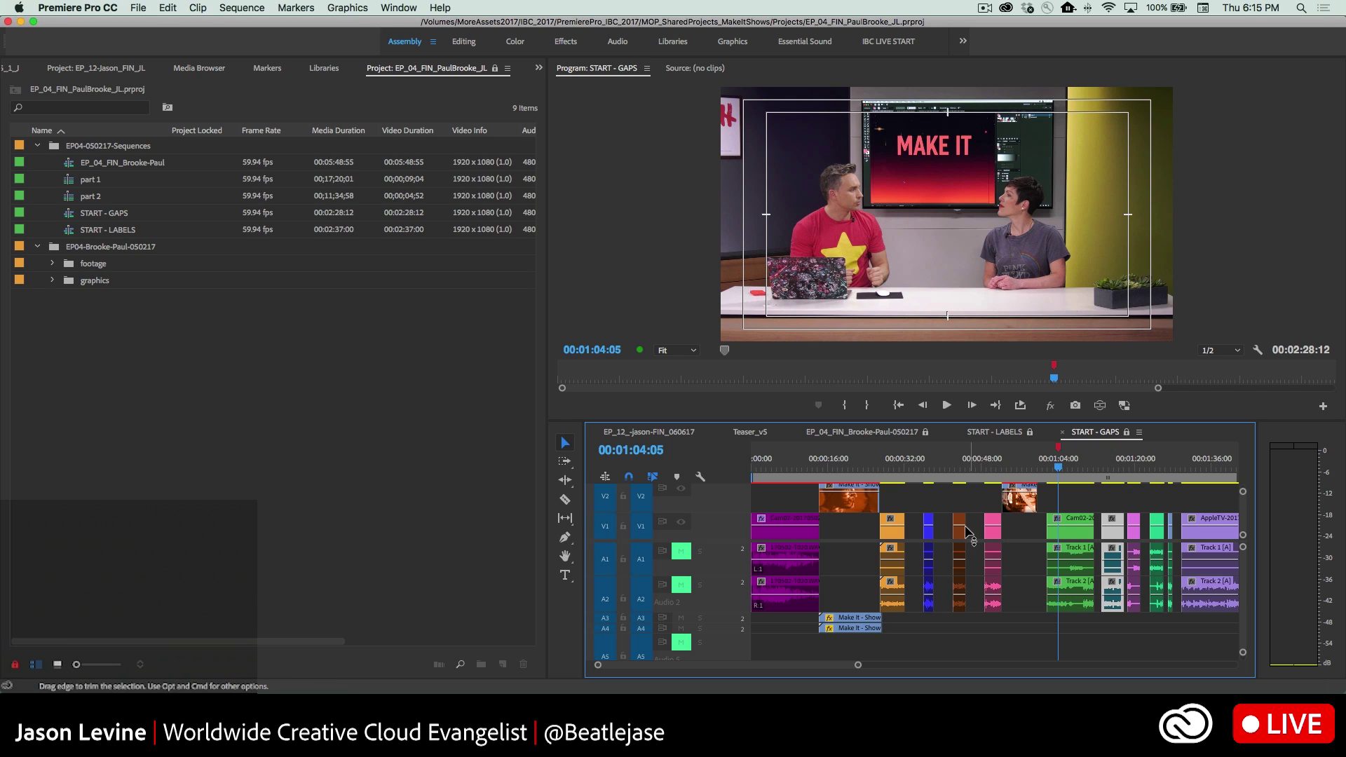
mouse_move(1061, 538)
left_mouse_down()
mouse_move(1031, 538)
mouse_move(1060, 540)
left_mouse_up()
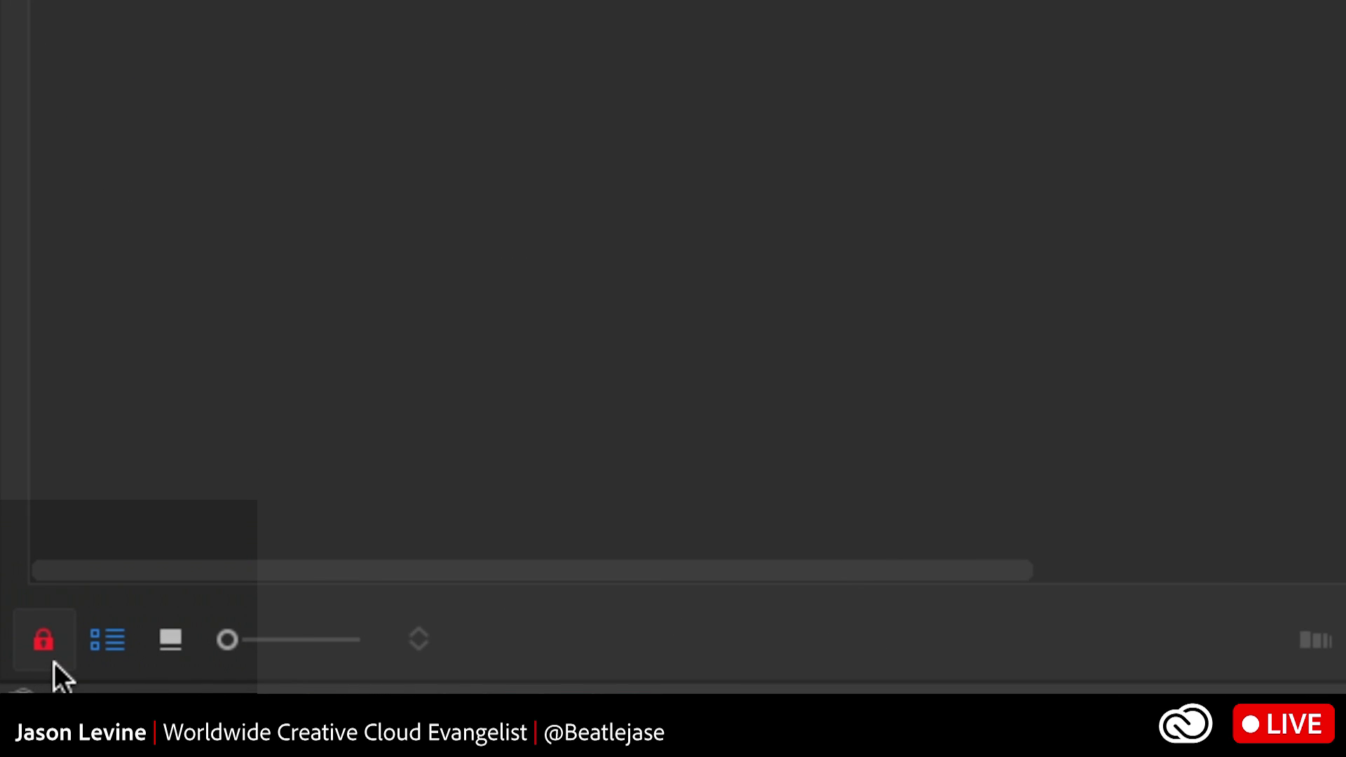
- Unlock the shared project and slide the orange clip along V1 near 00:00:32
left_click(52, 646)
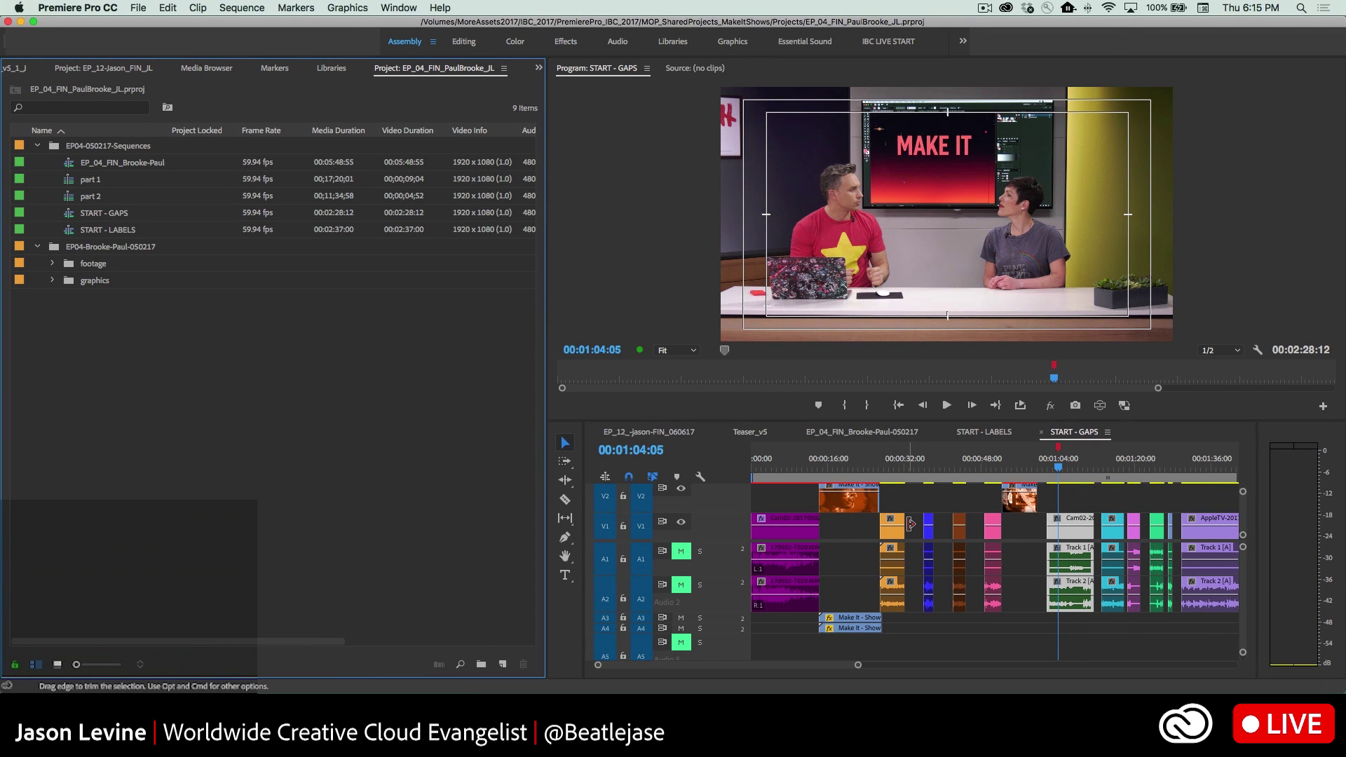
left_click(892, 525)
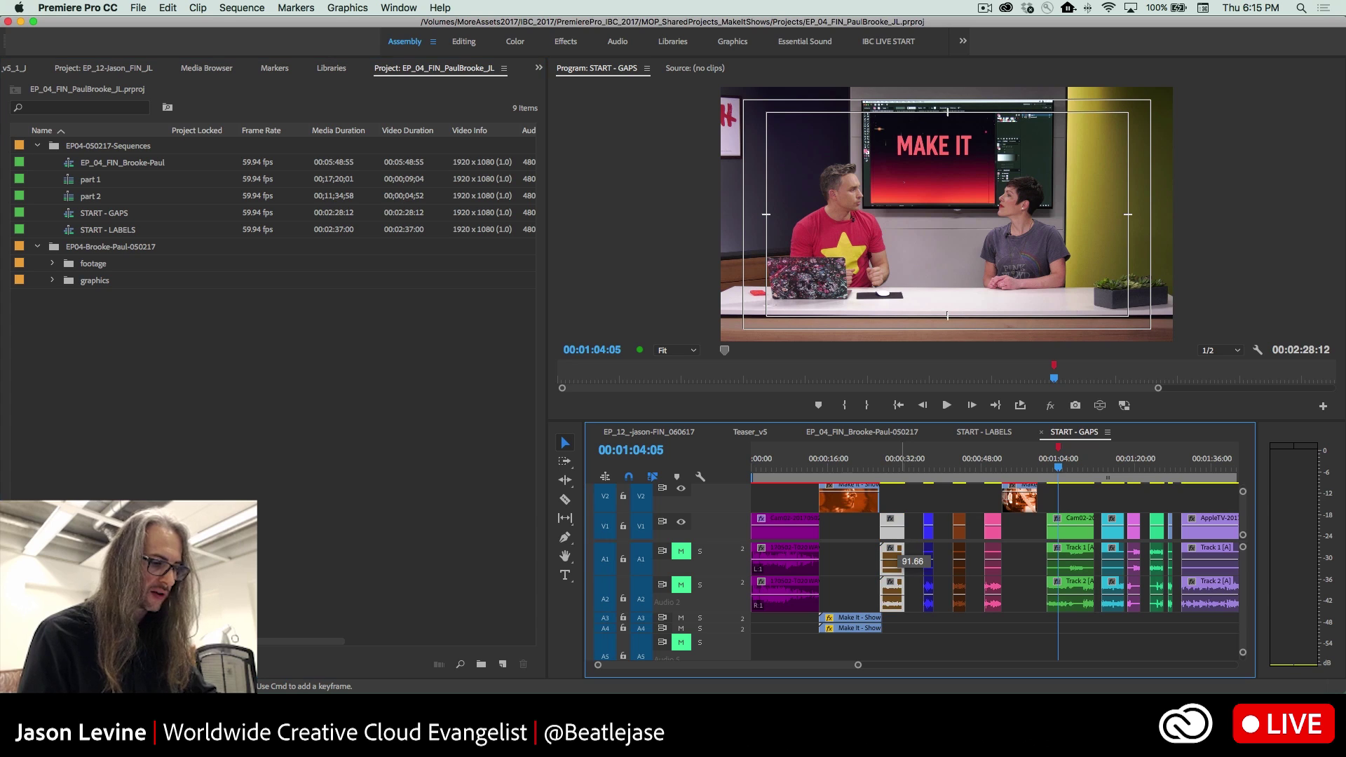
mouse_move(892, 519)
left_mouse_down()
mouse_move(954, 524)
mouse_move(911, 524)
left_mouse_up()
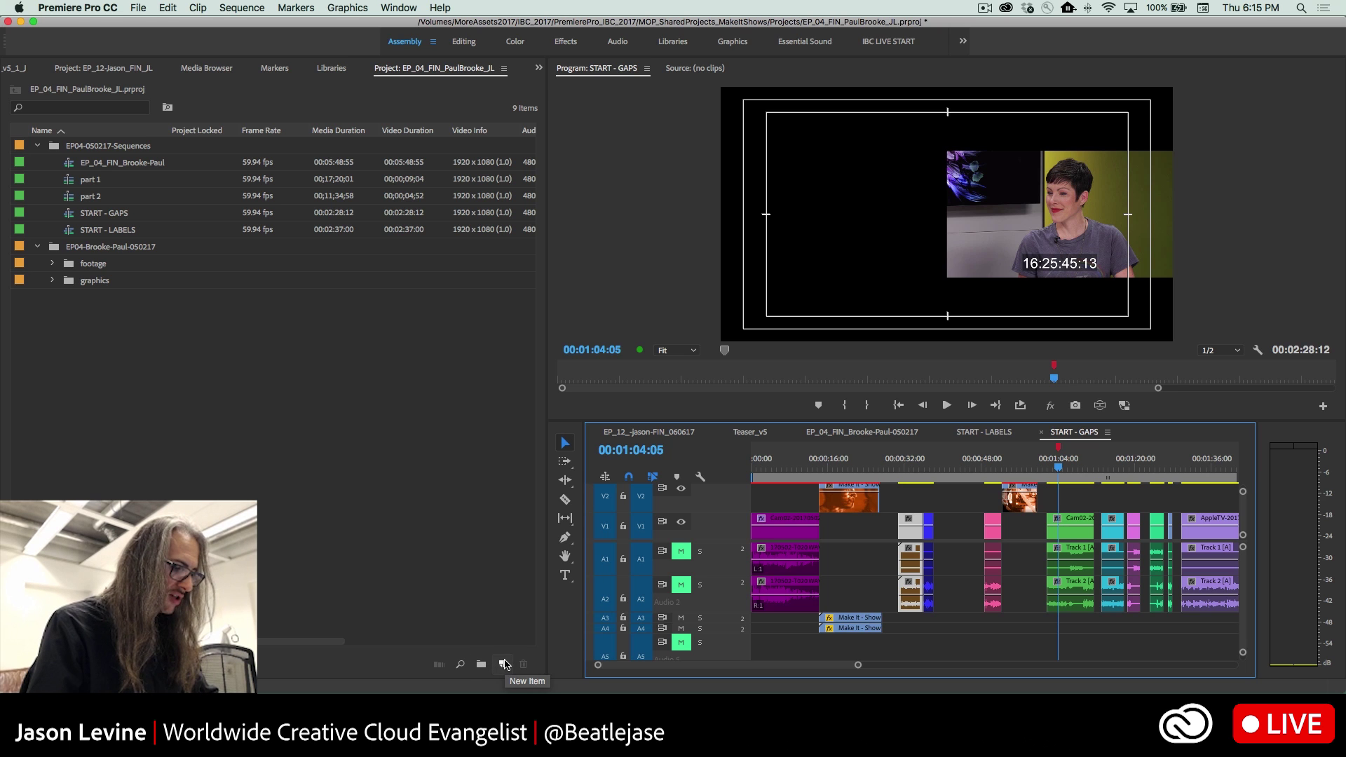
left_click(505, 664)
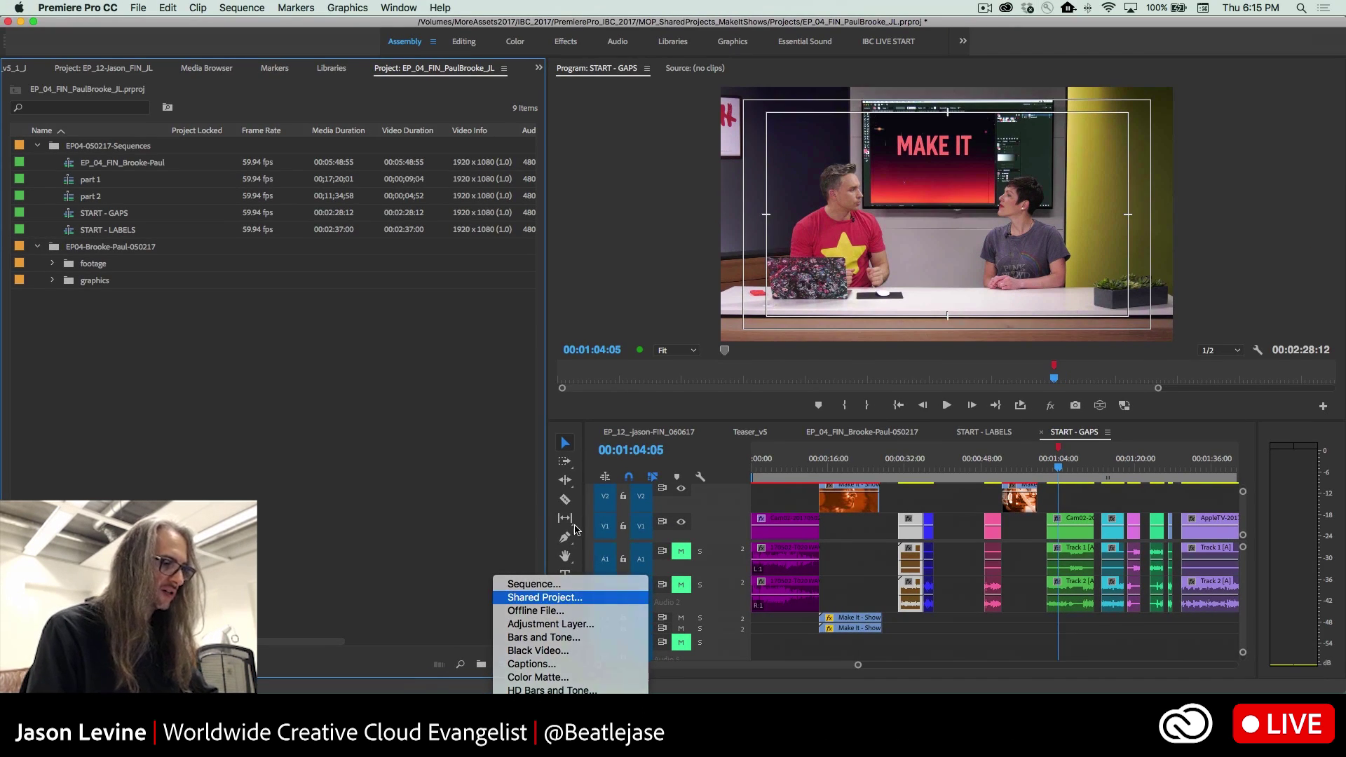
- Create a new shared project named 'Jason's Work' in the EP_04 project
left_click(511, 598)
type("Jason's Work")
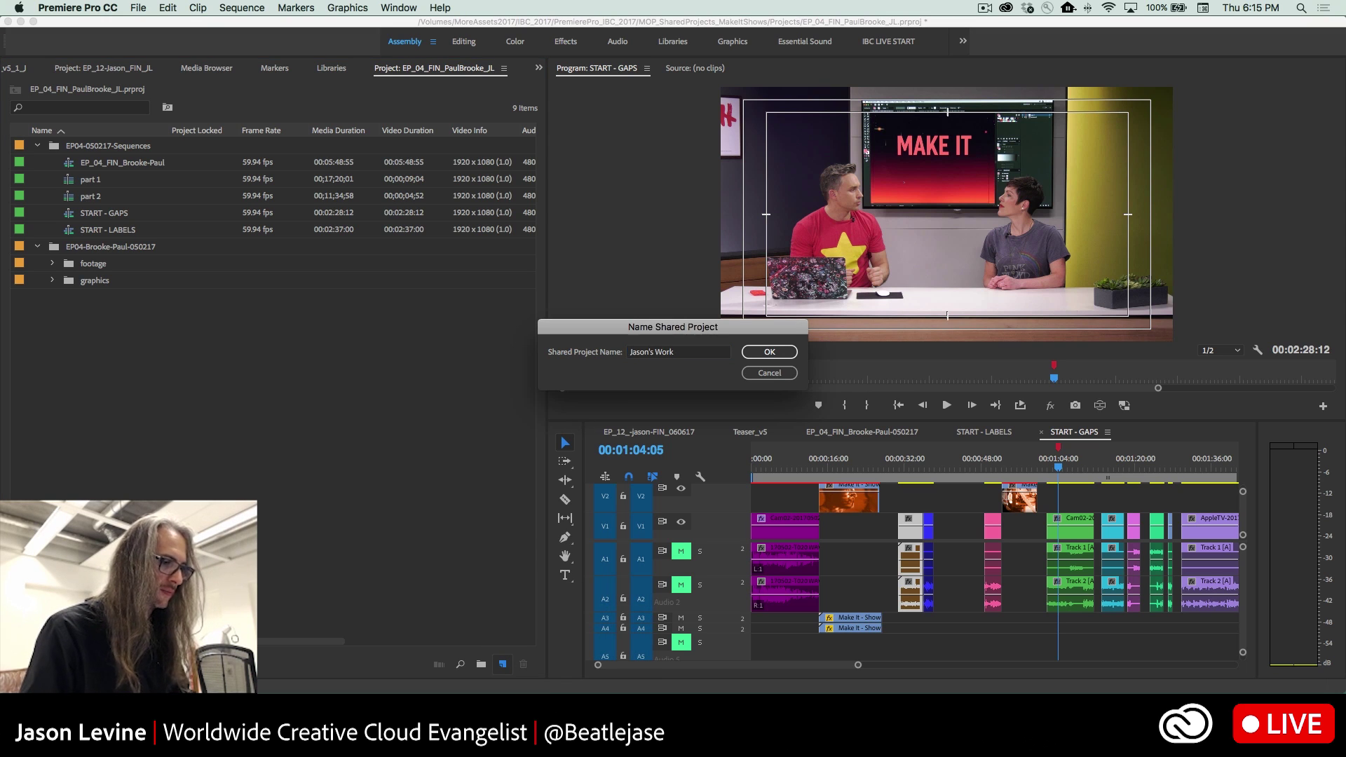
key("Return")
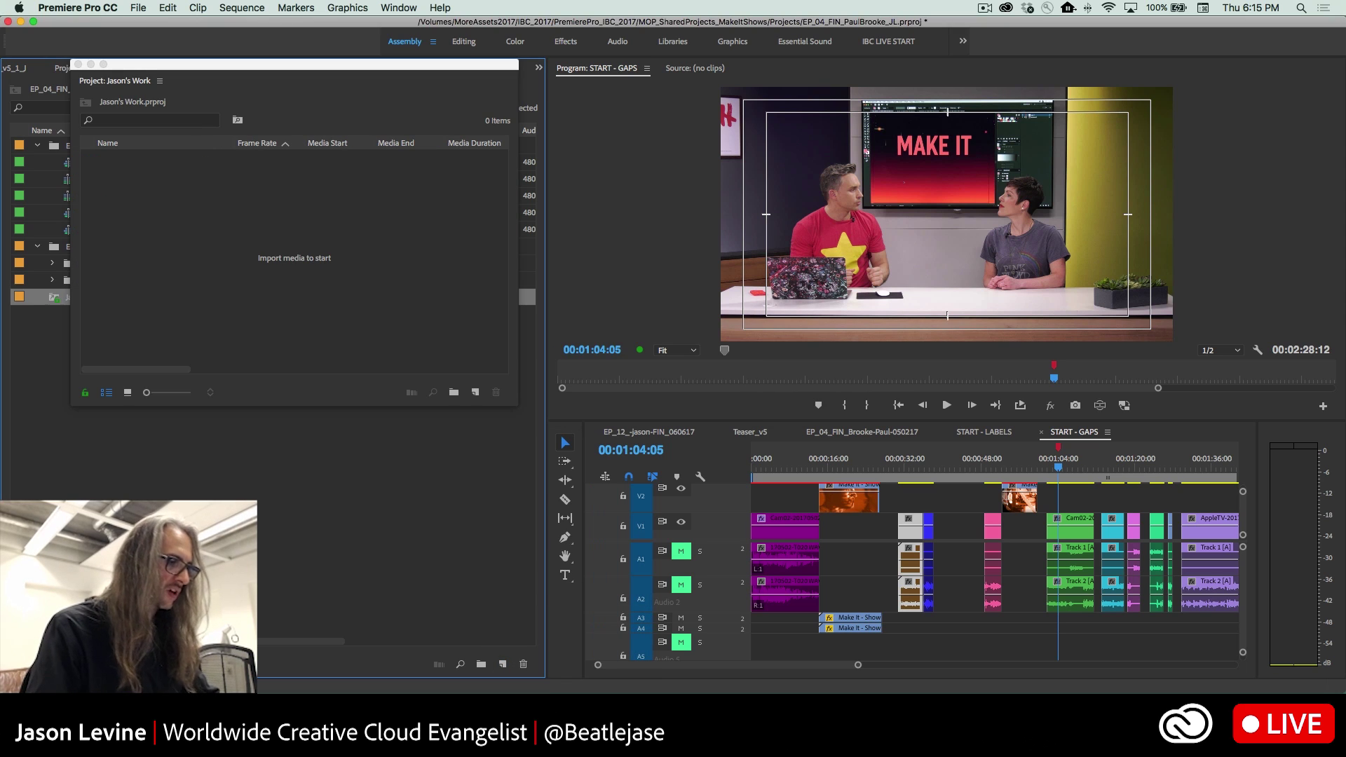
- Add the START - LABELS sequence to the Jason's Work shared project
left_click_drag(249, 71, 592, 130)
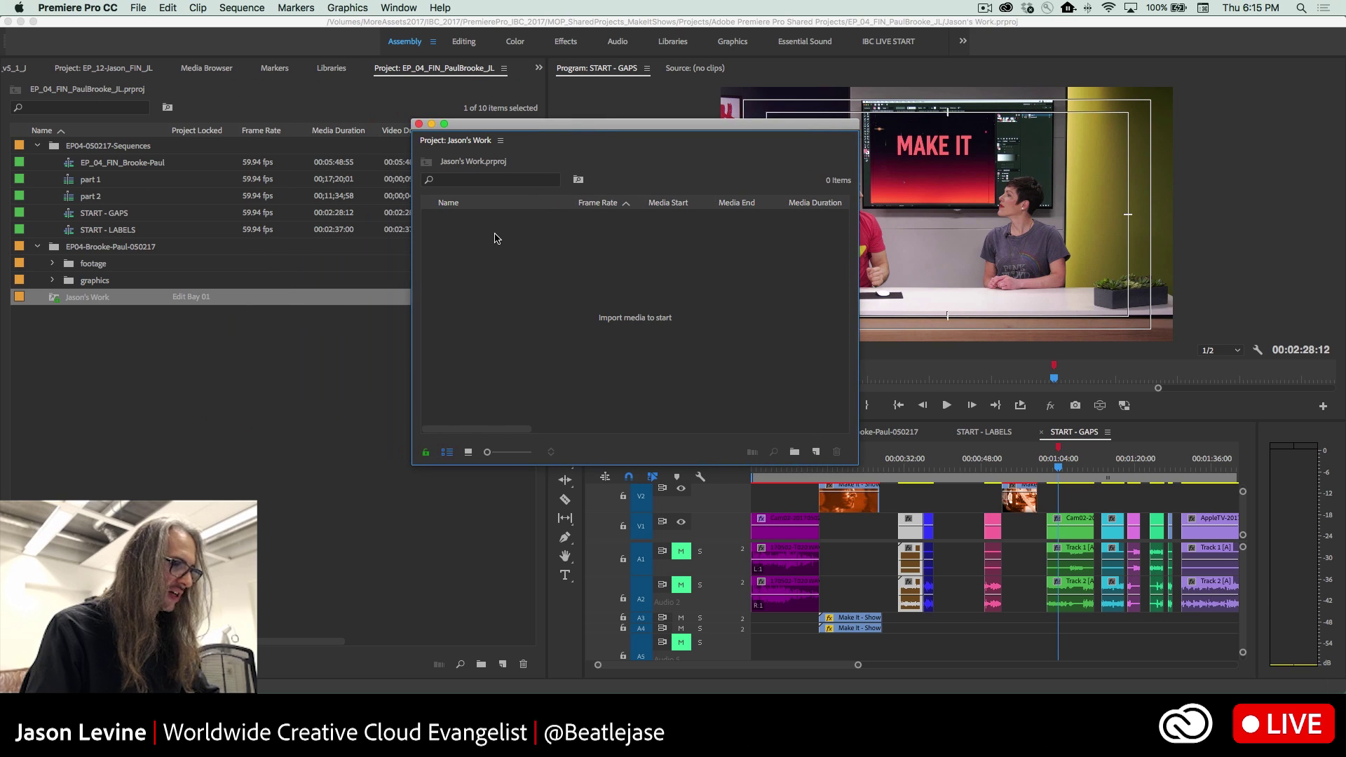
left_click(75, 232)
left_click_drag(242, 239, 531, 254)
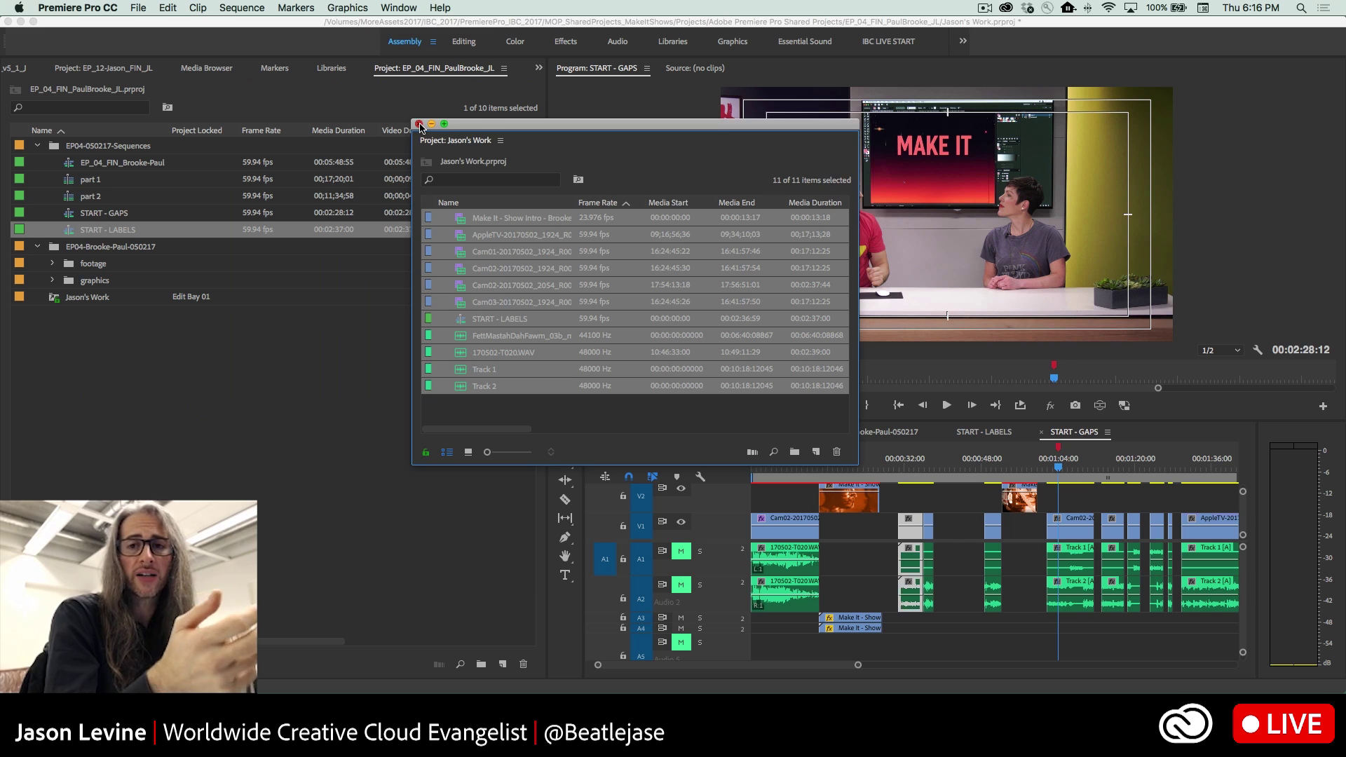
- Close the floating shared-project window, keeping its entry under Edit Bay 01 in the EP_04 project list
left_click(419, 124)
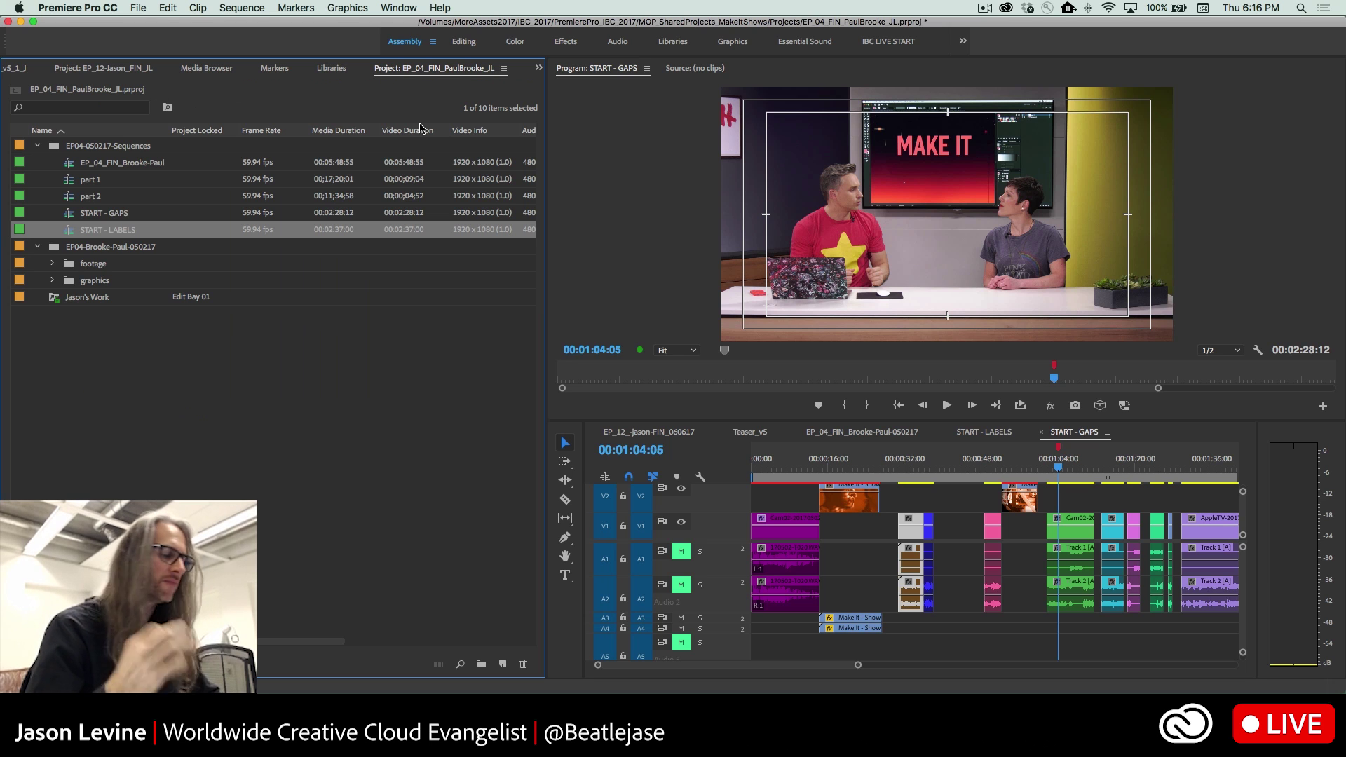
- Close the current project without saving changes
left_click(138, 8)
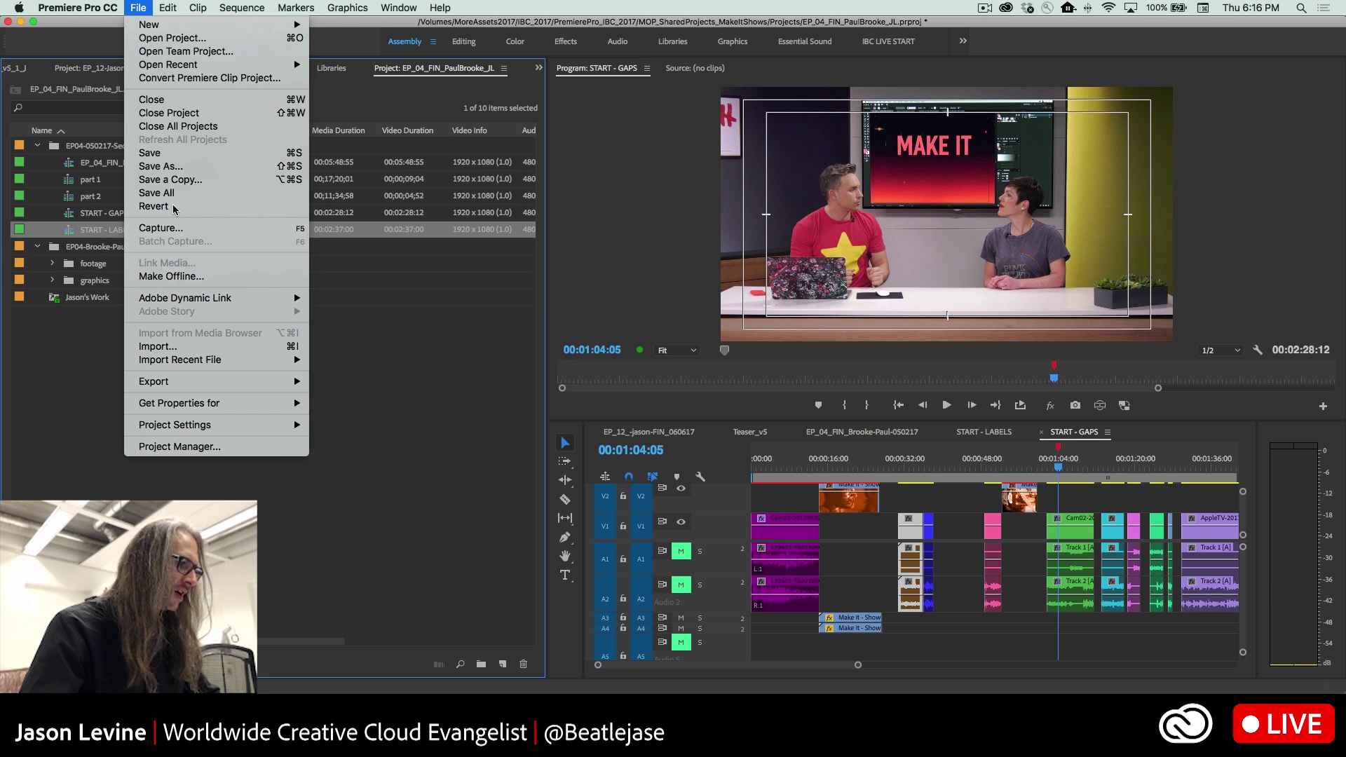
left_click(192, 113)
left_click(695, 374)
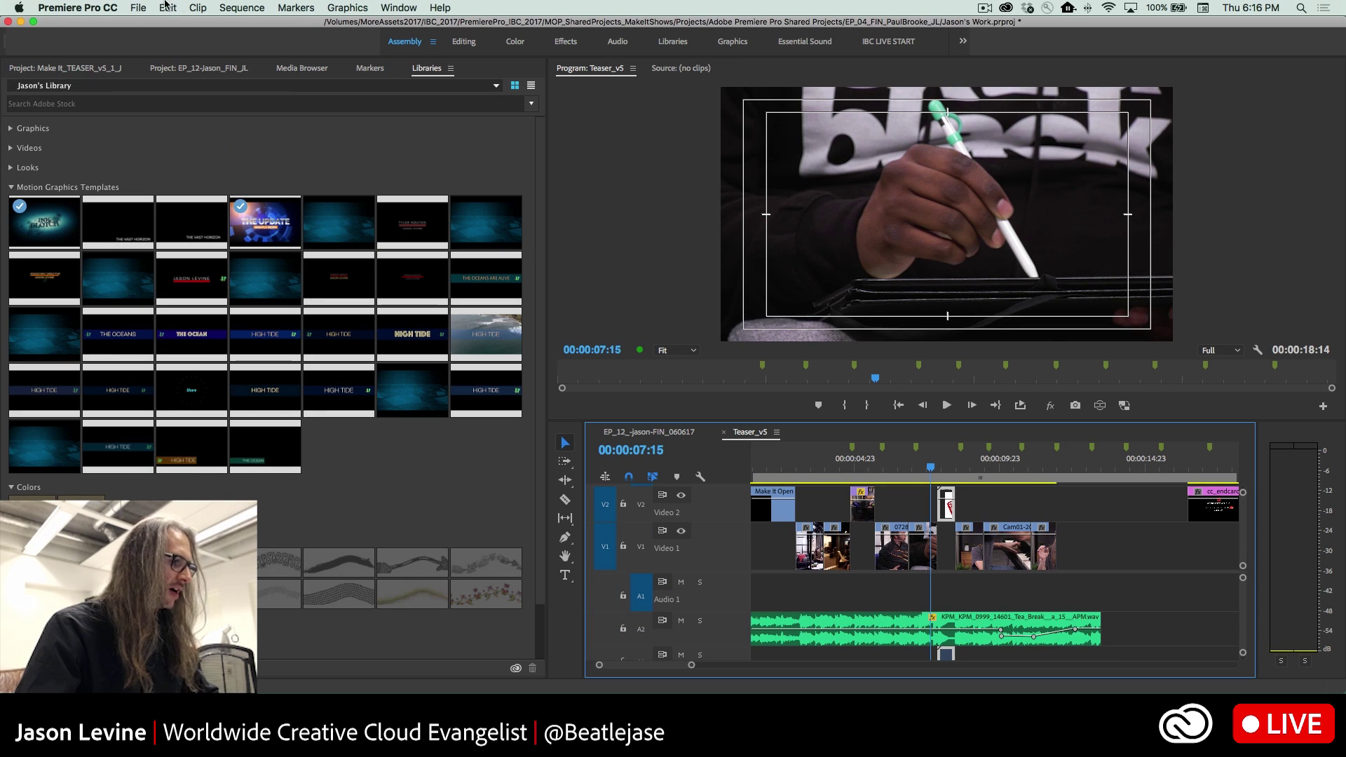
- Close all remaining projects, discarding changes to the teaser and shared projects
left_click(138, 8)
left_click(194, 127)
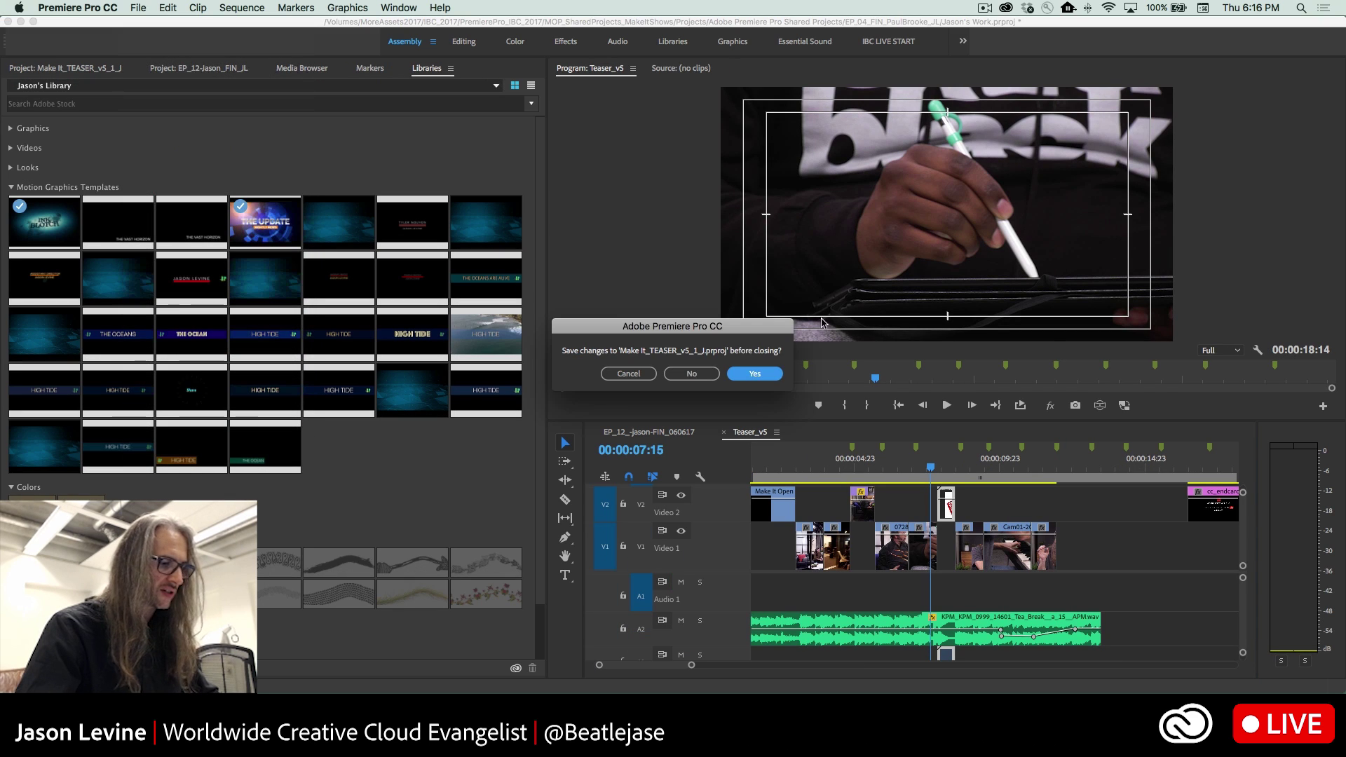
left_click(691, 374)
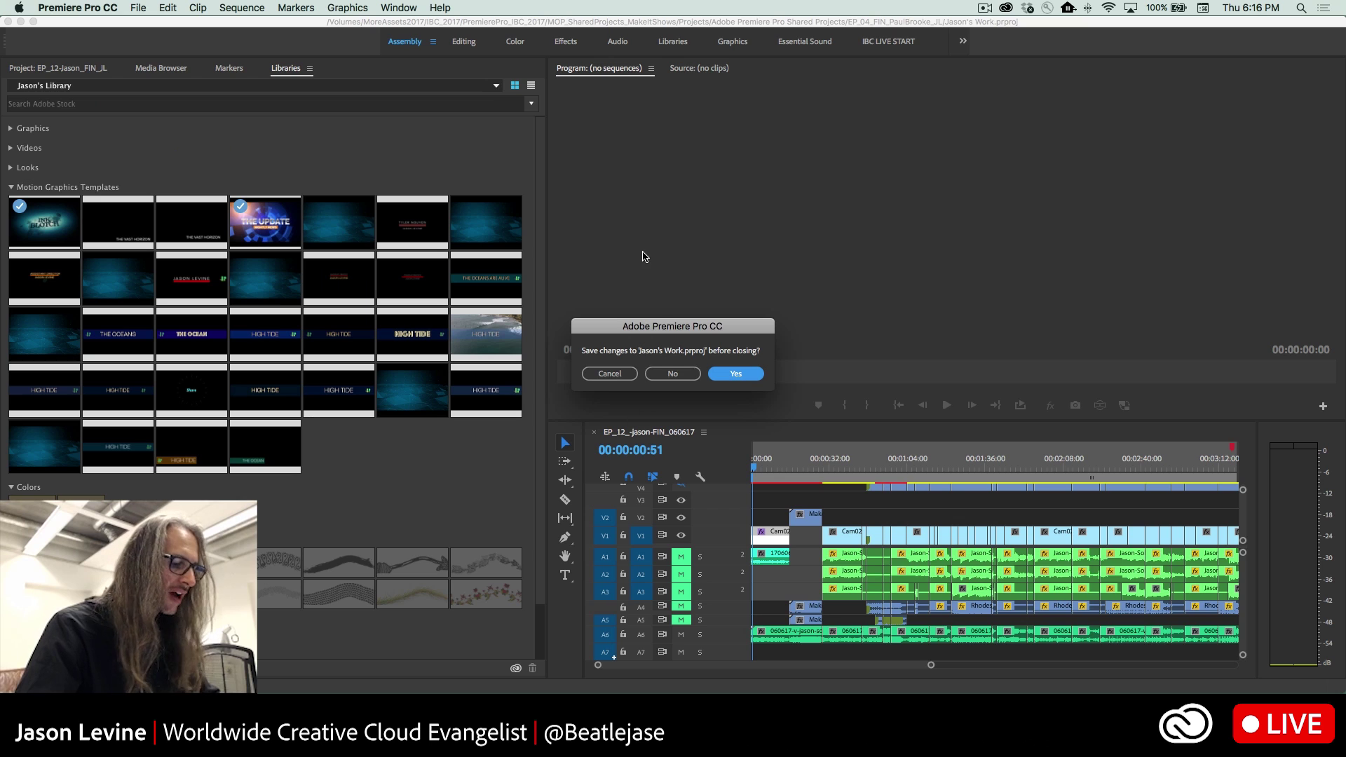
left_click(672, 374)
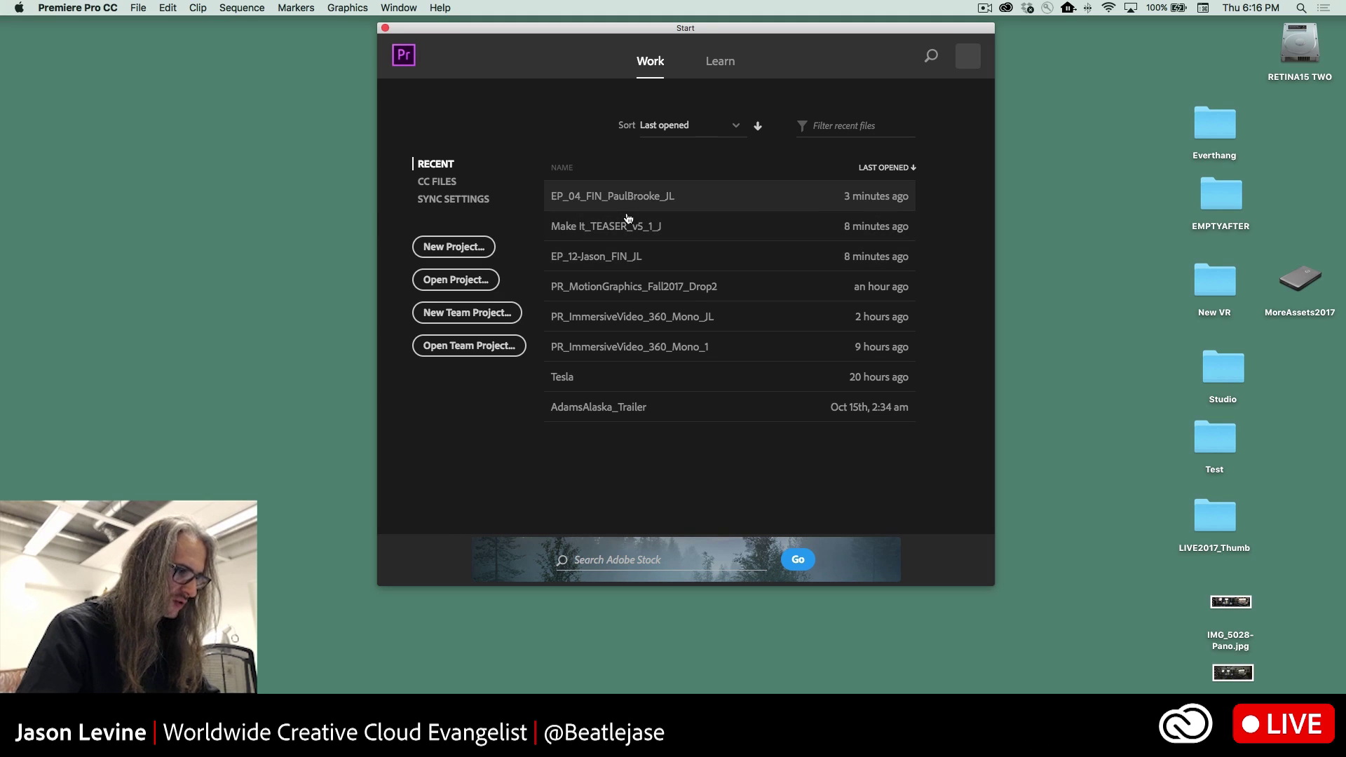
- Open PR_MotionGraphics_Fall2017_Drop2 from the Start screen's Recent list
left_click(697, 287)
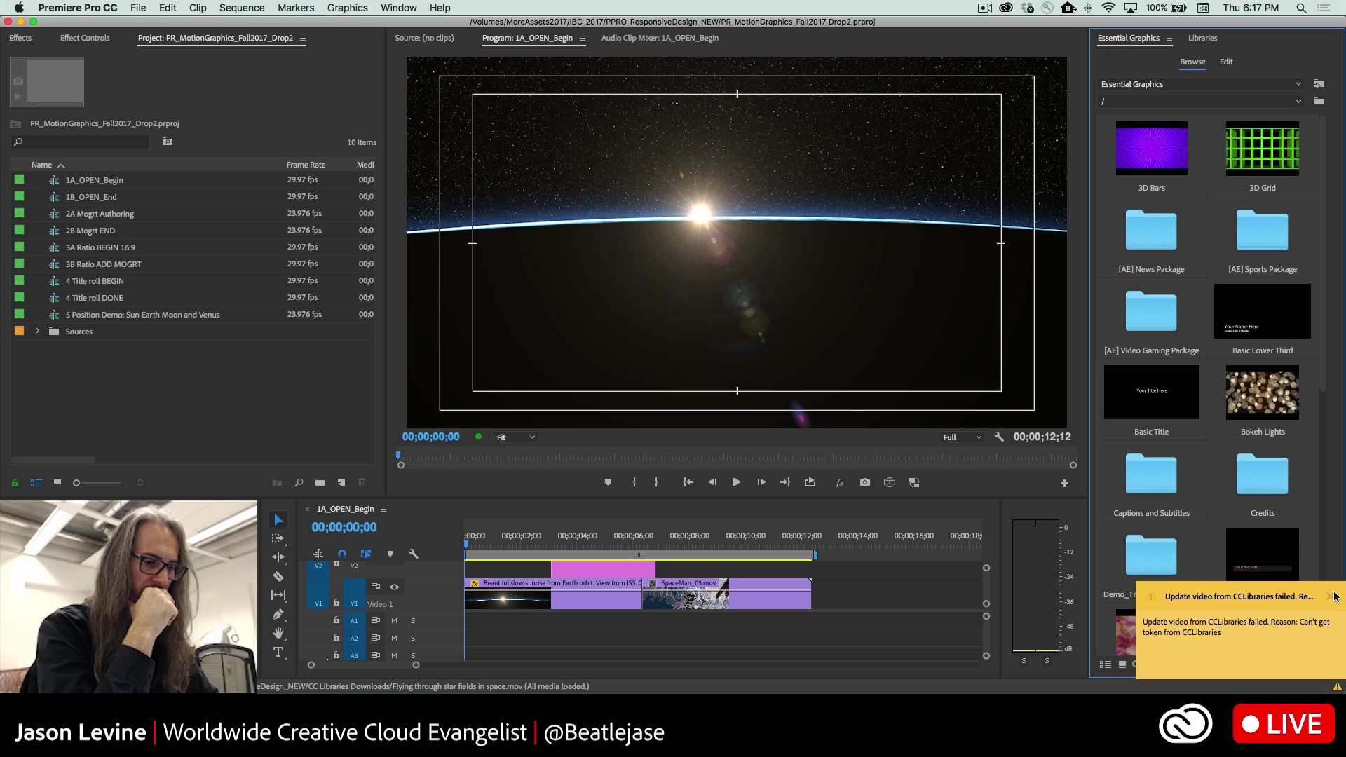
- Dismiss the CC Libraries update failure and clear all entries from the Events log
left_click(1330, 596)
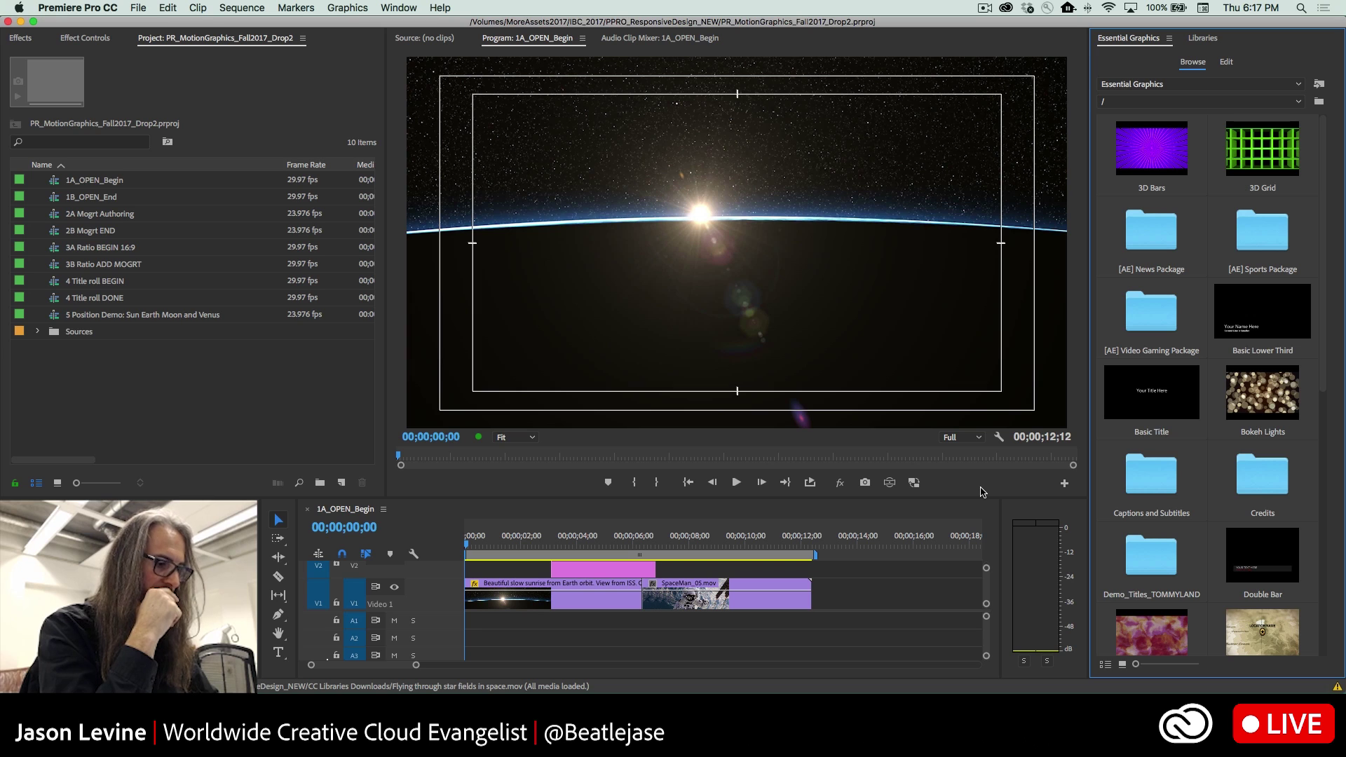
left_click(1337, 688)
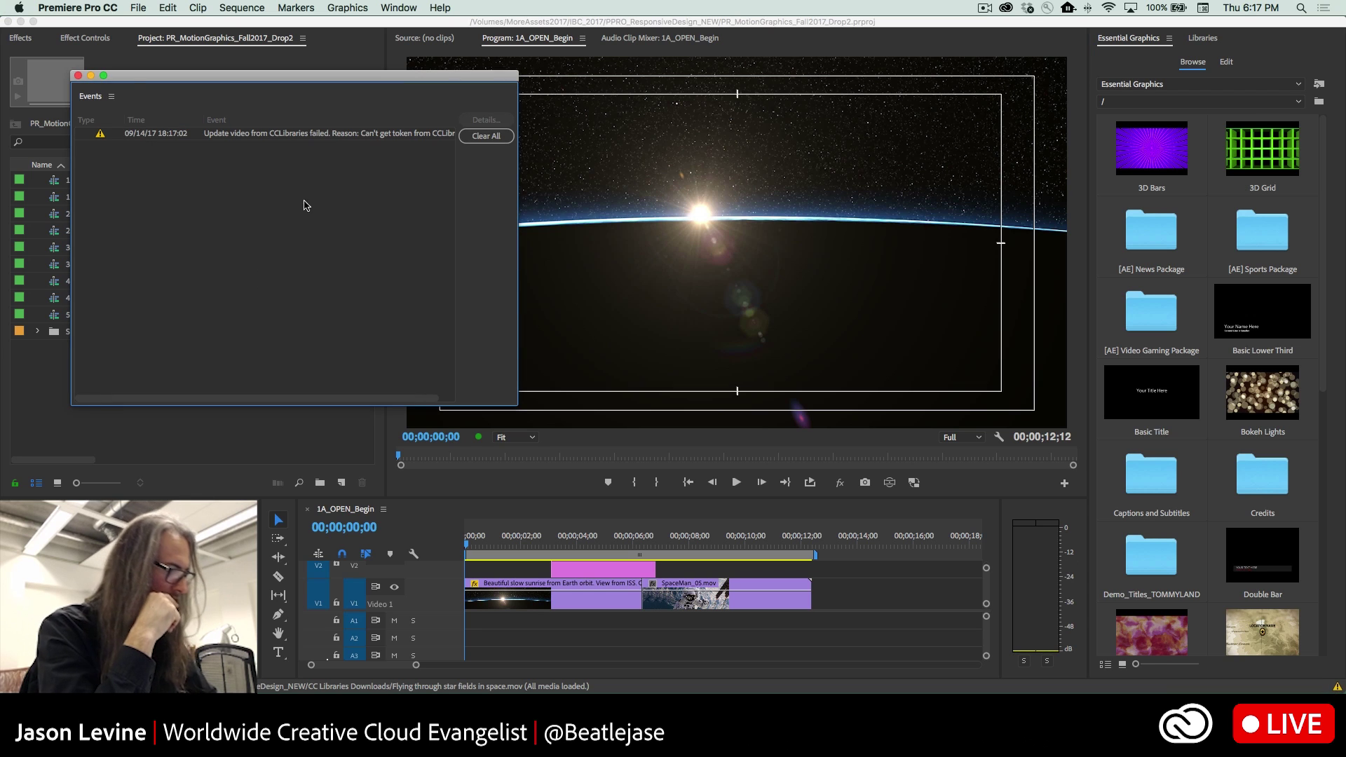
left_click(486, 136)
- Check the connected Wi-Fi network, then bring Safari to the front
left_click(1090, 8)
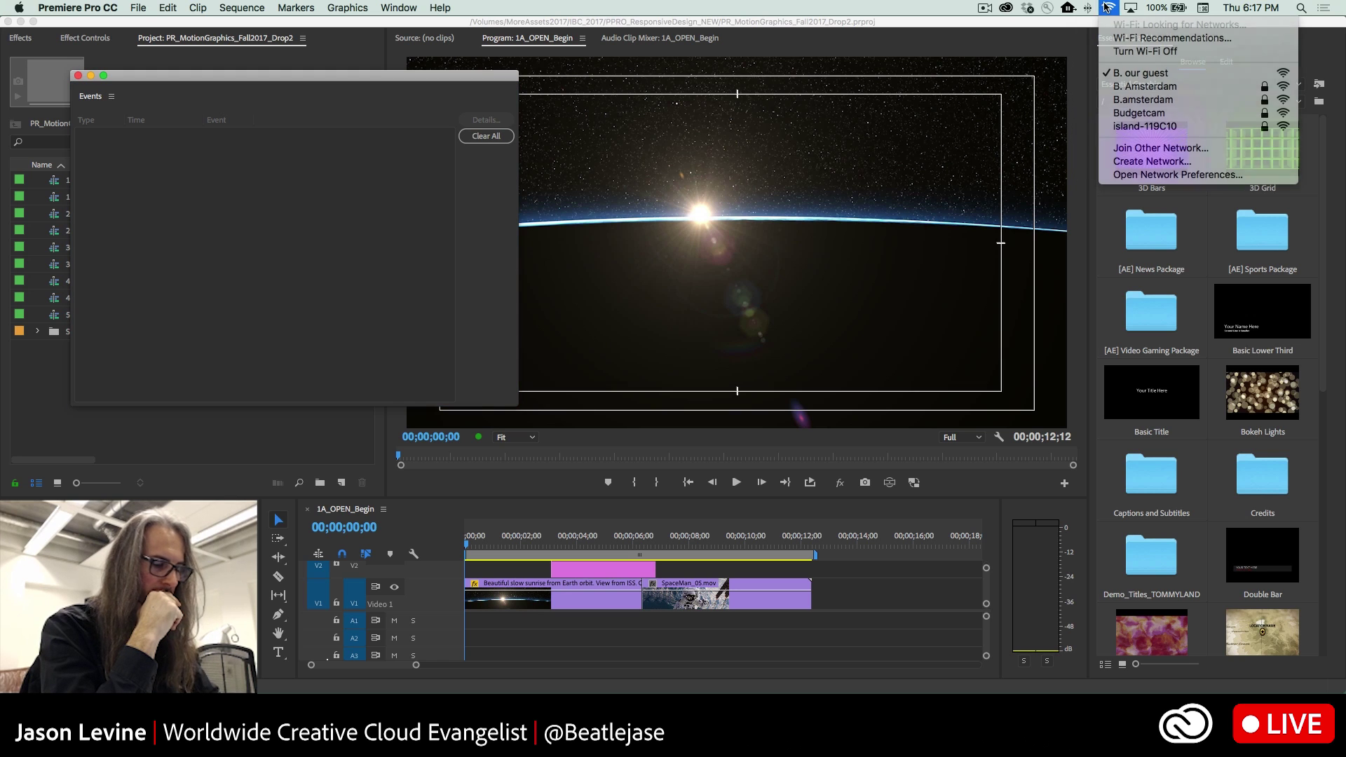
left_click(414, 544)
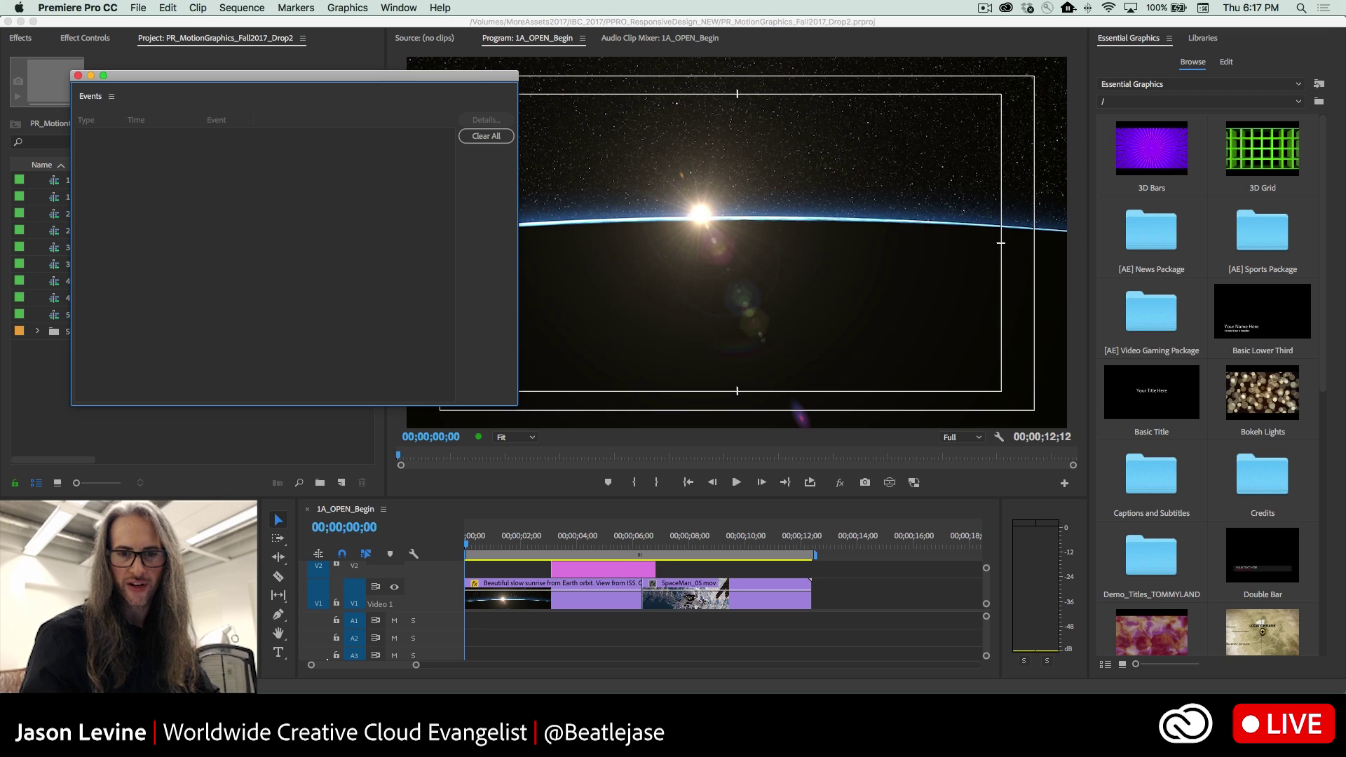
key("super+Tab")
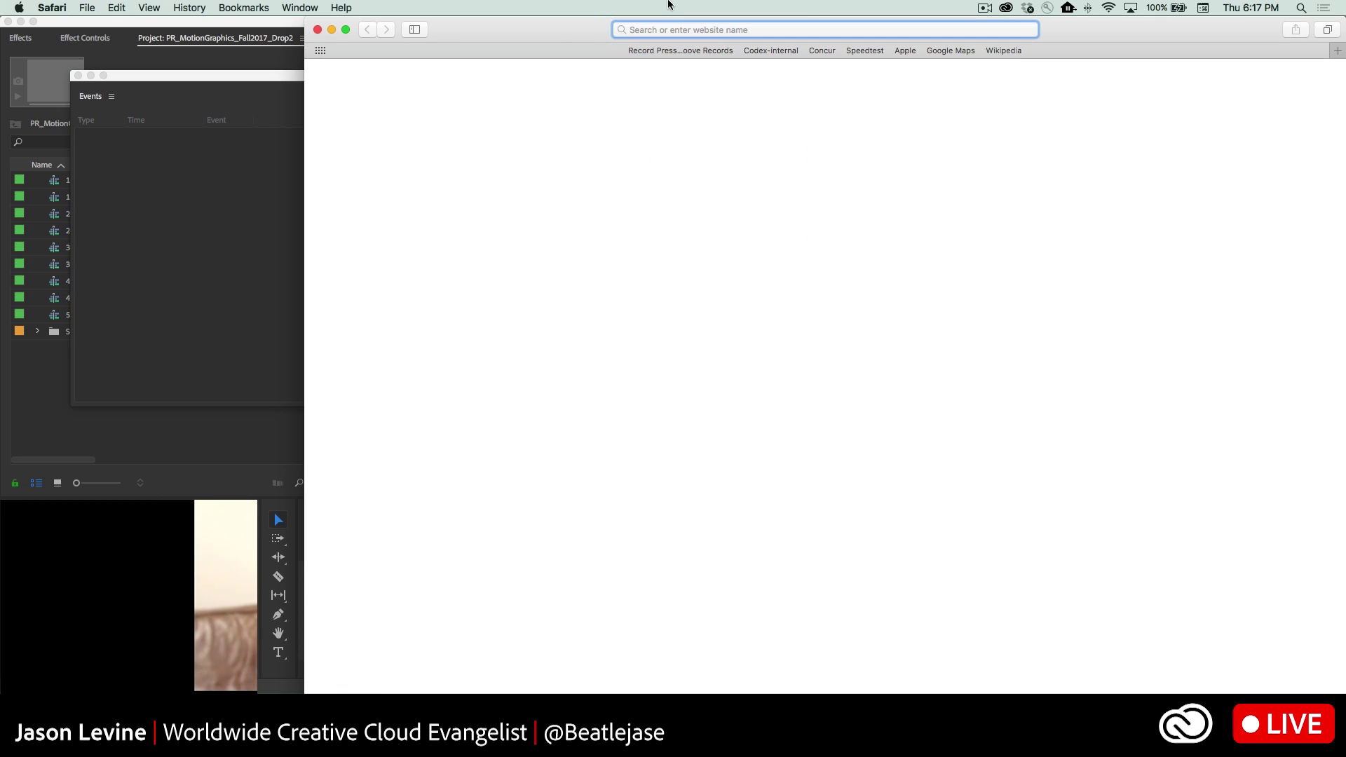
- Load google.com, then google.nl past the guest portal, and switch back to Premiere Pro
type("google.com")
key("Return")
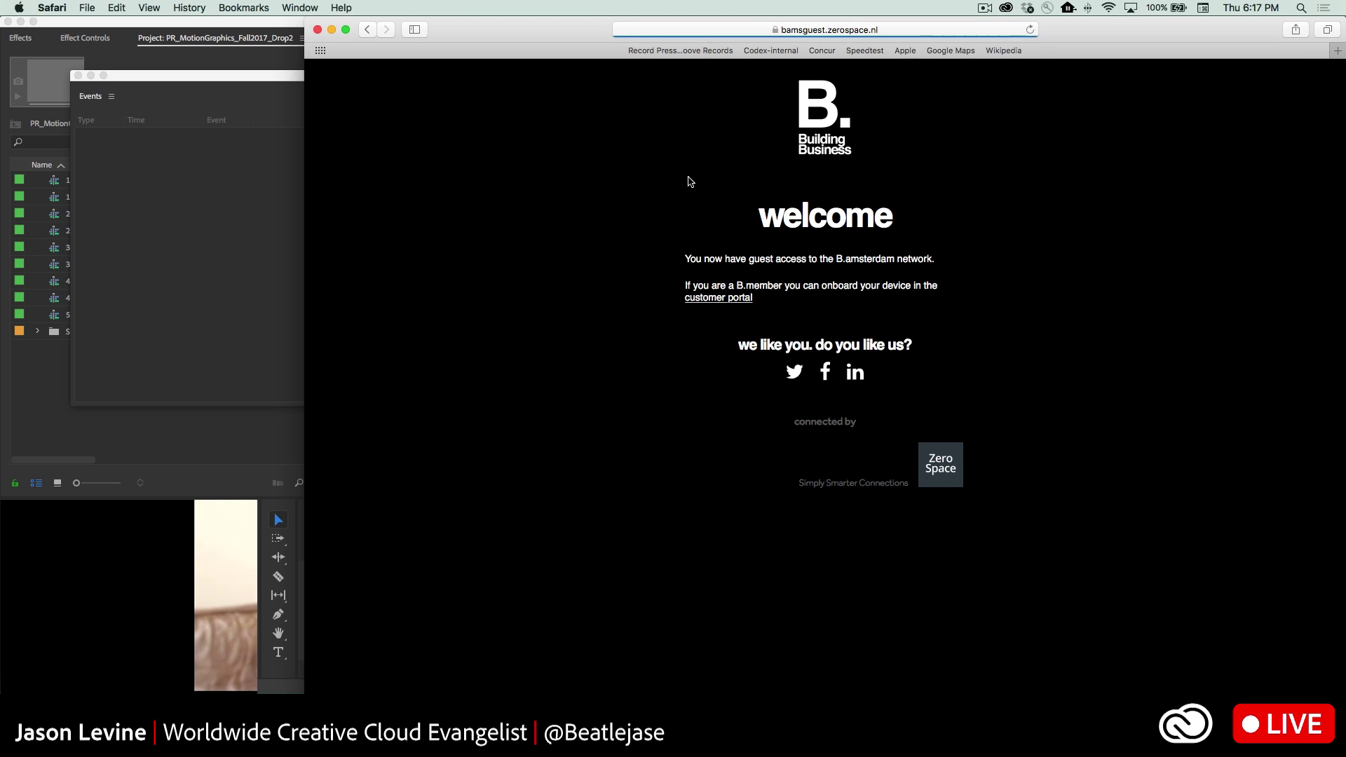
left_click(795, 28)
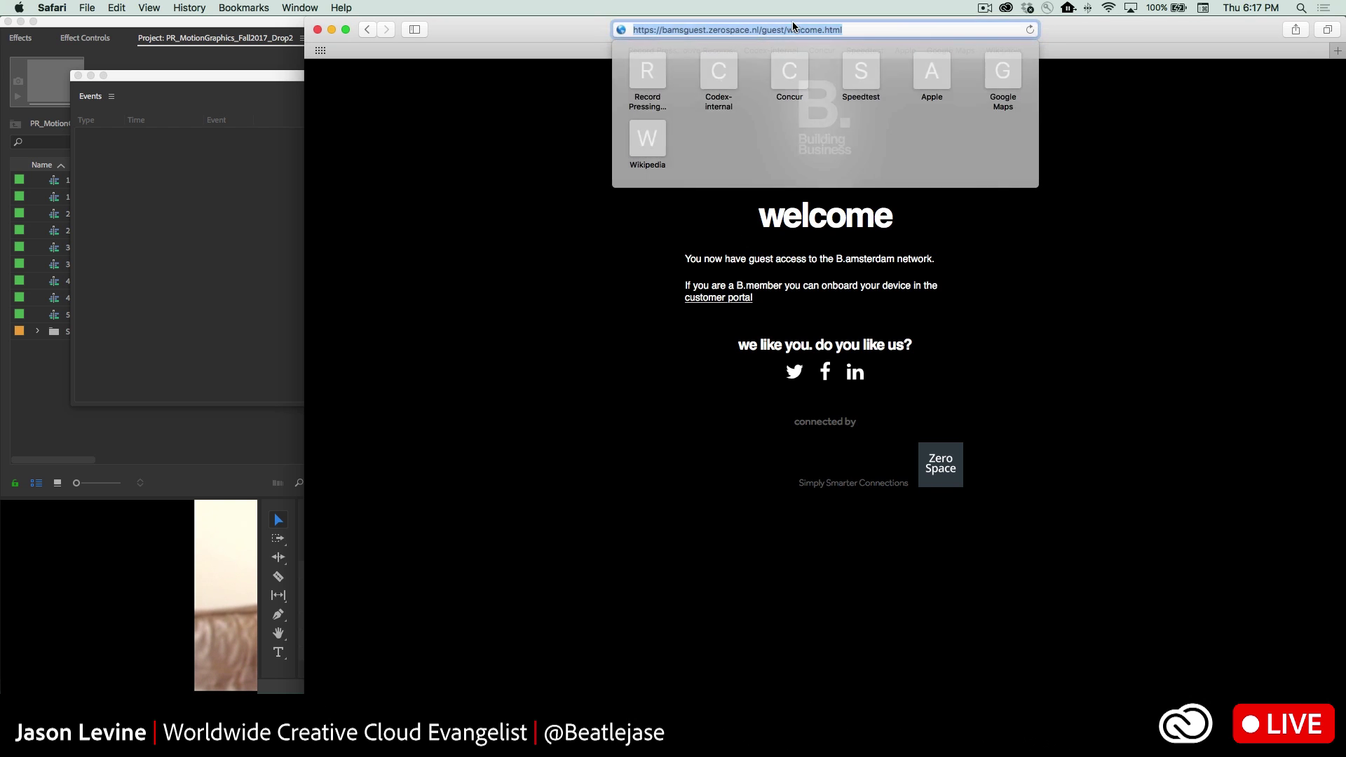
type("google.nl")
key("Return")
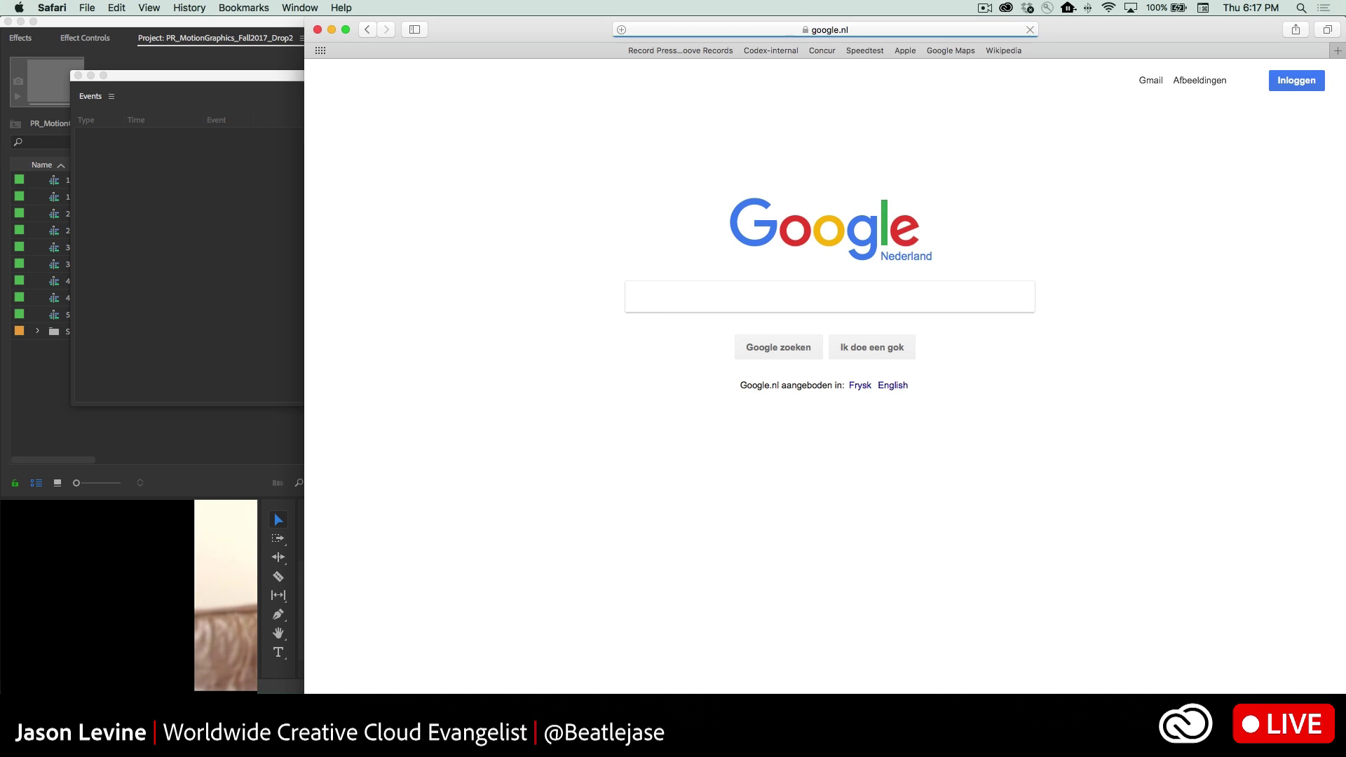
key("super+Tab")
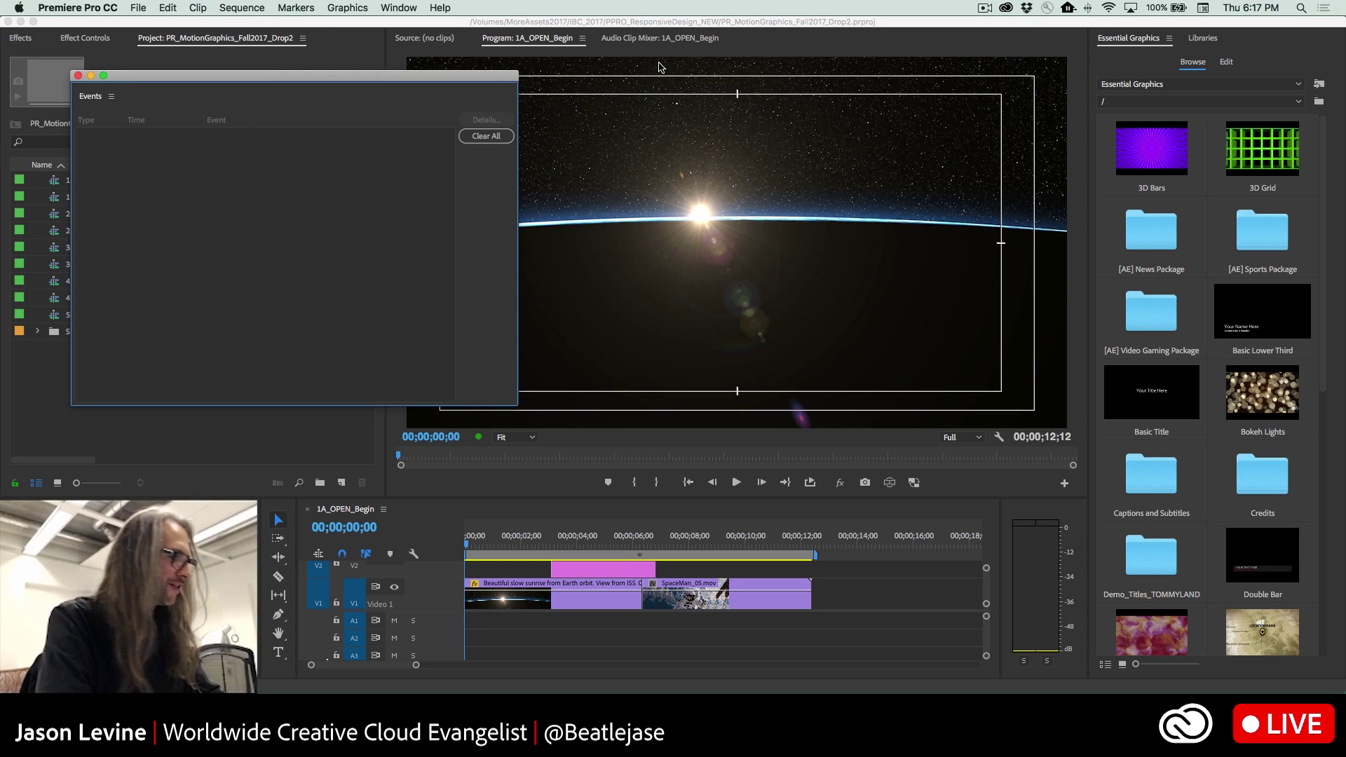
- Close the Events log and make the 1A_OPEN_Begin timeline the active panel
left_click(78, 75)
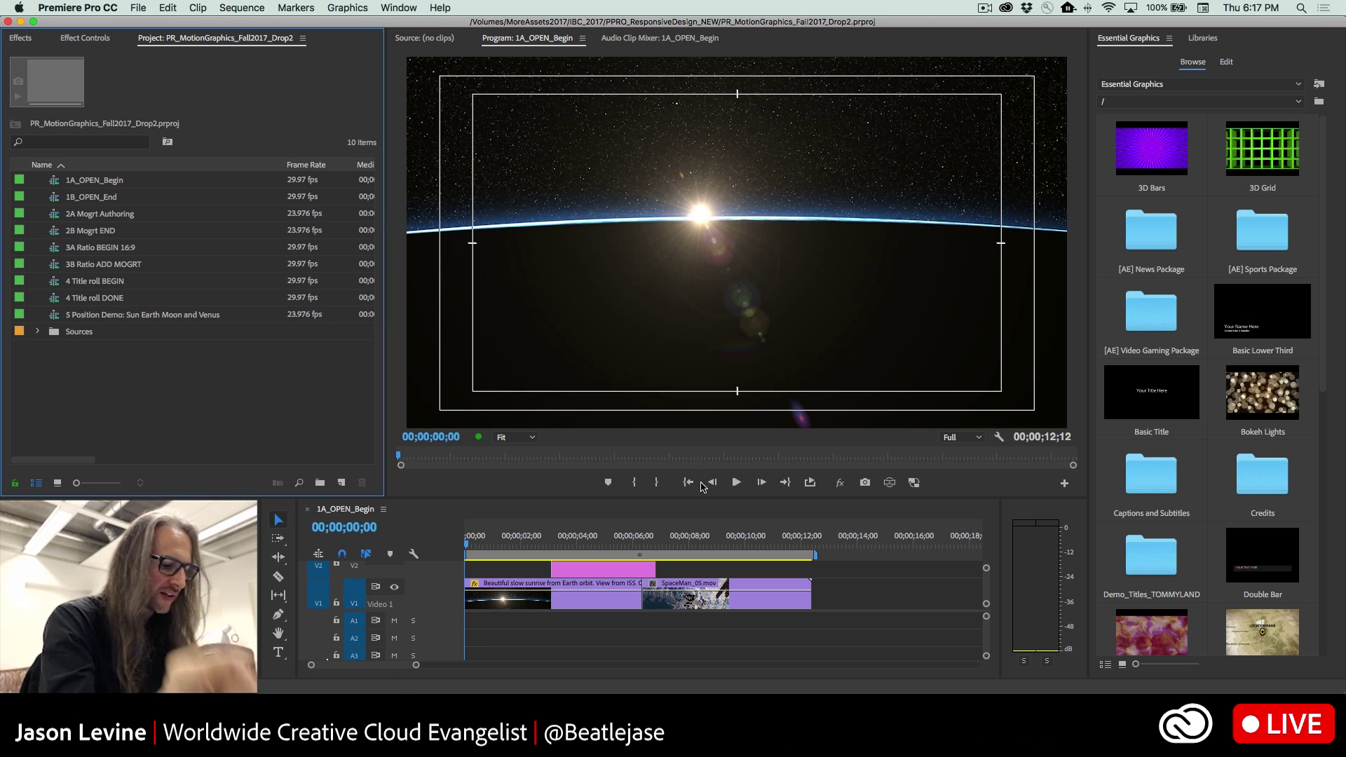
scroll(855, 594, "down", 3)
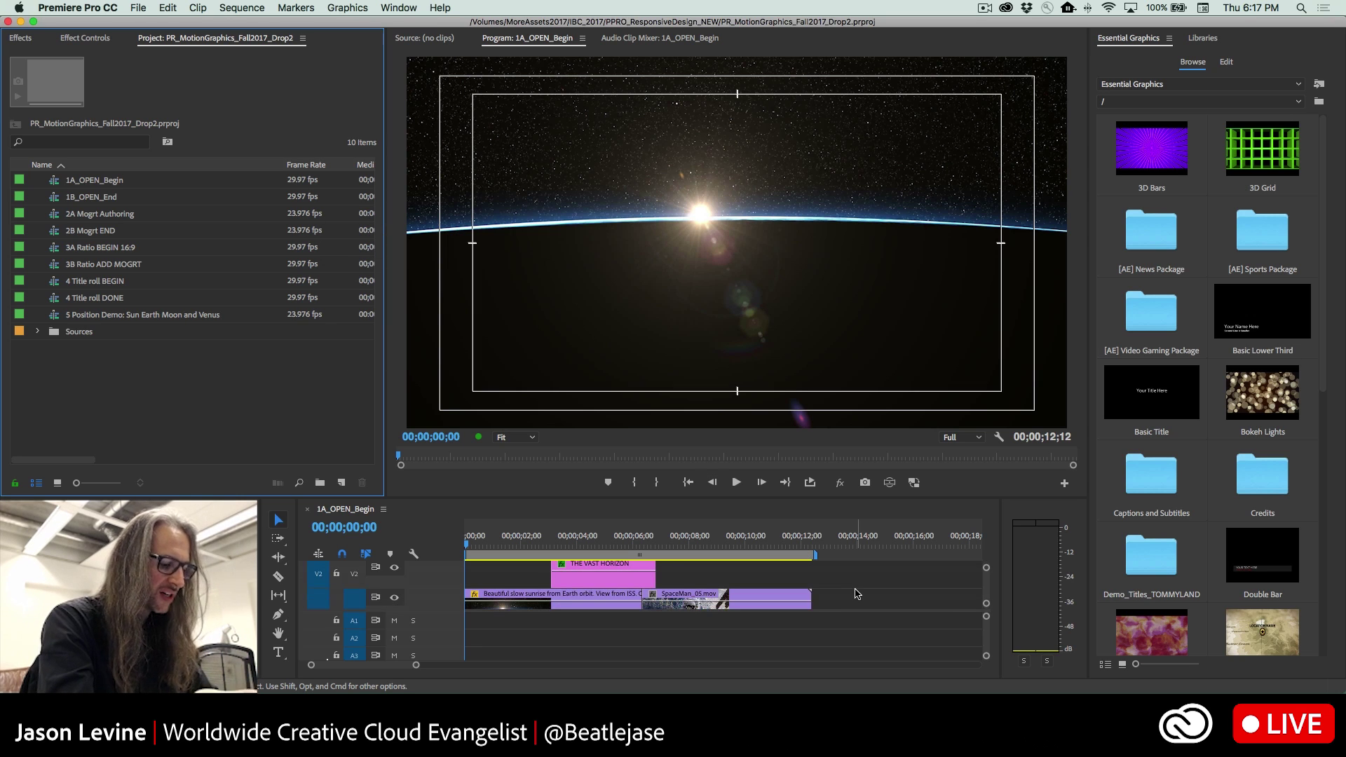
left_click(404, 611)
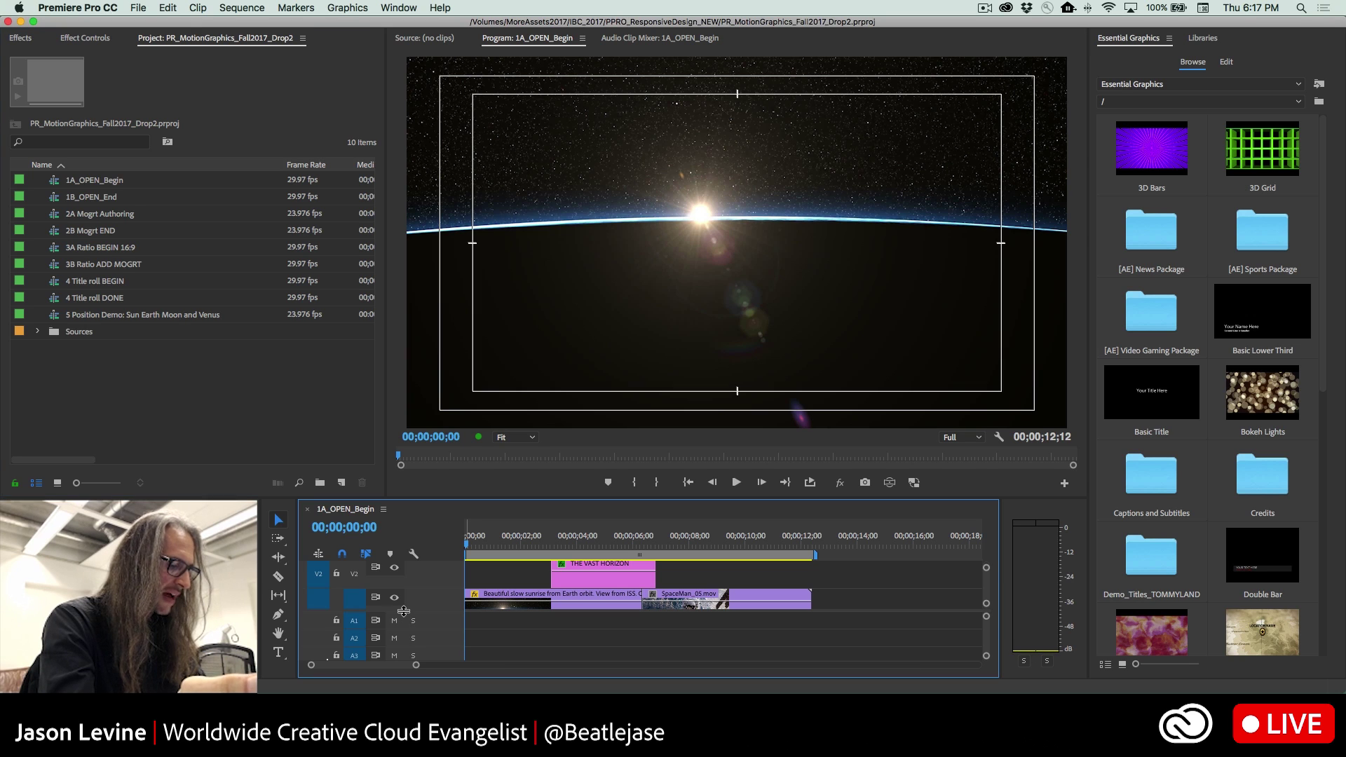
- Drag the V1/A1 track divider down so the empty V3 track appears
left_click_drag(404, 611, 407, 626)
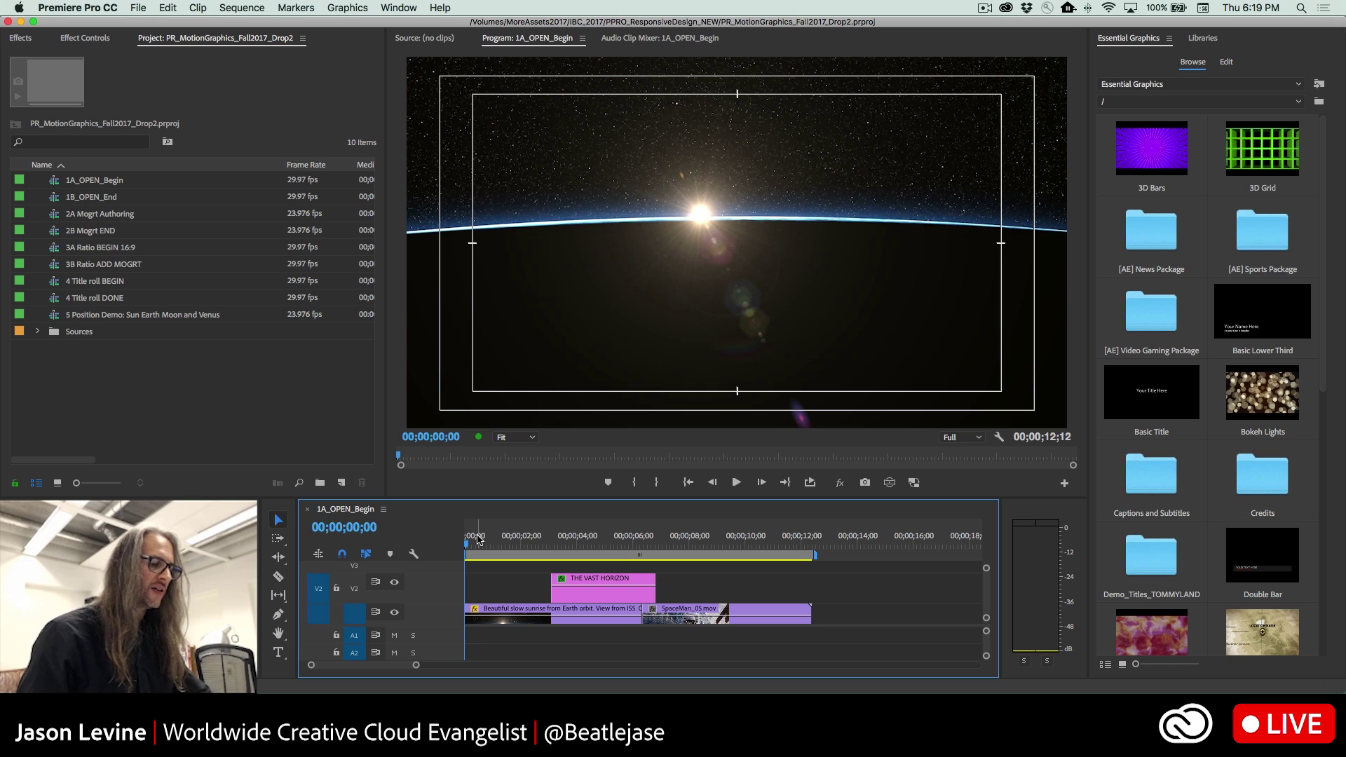
- Play the opening, scrub back, and select THE VAST HORIZON title clip for editing
key("space")
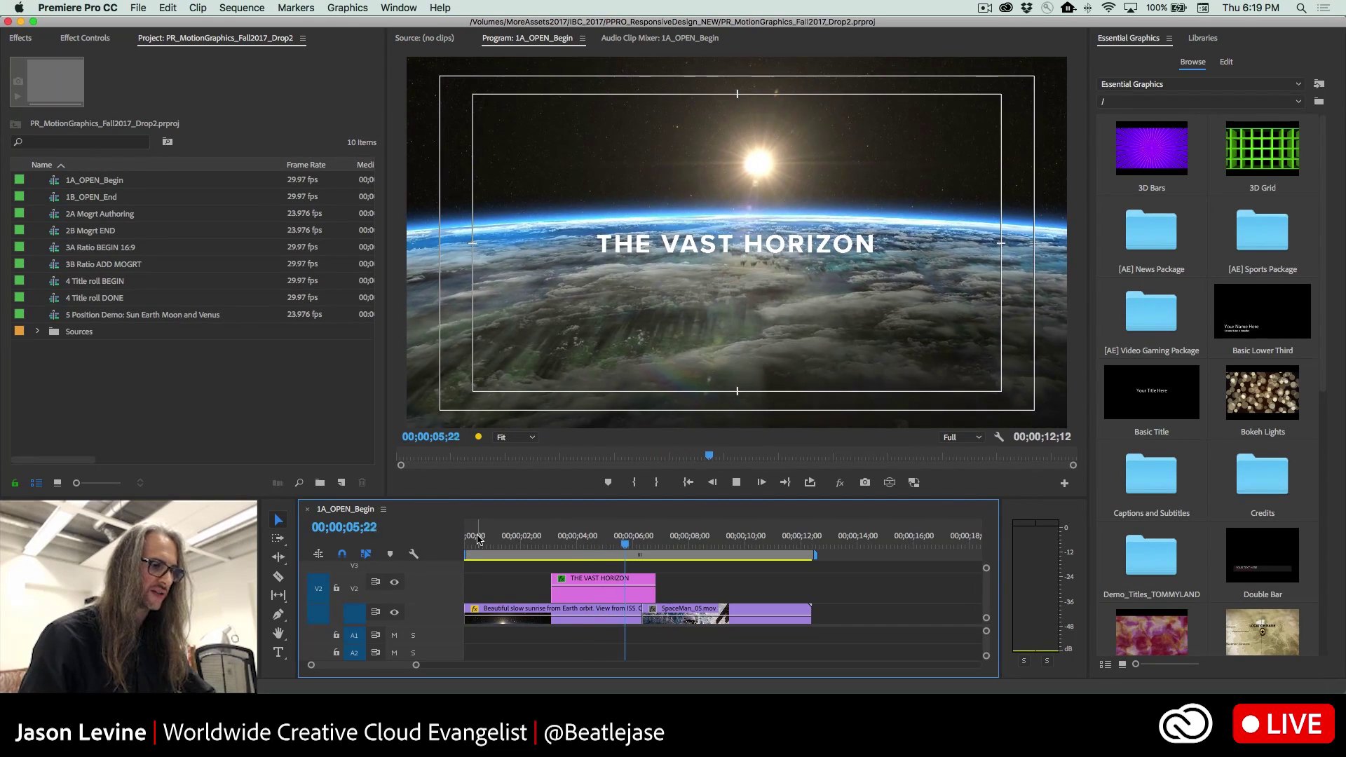
key("space")
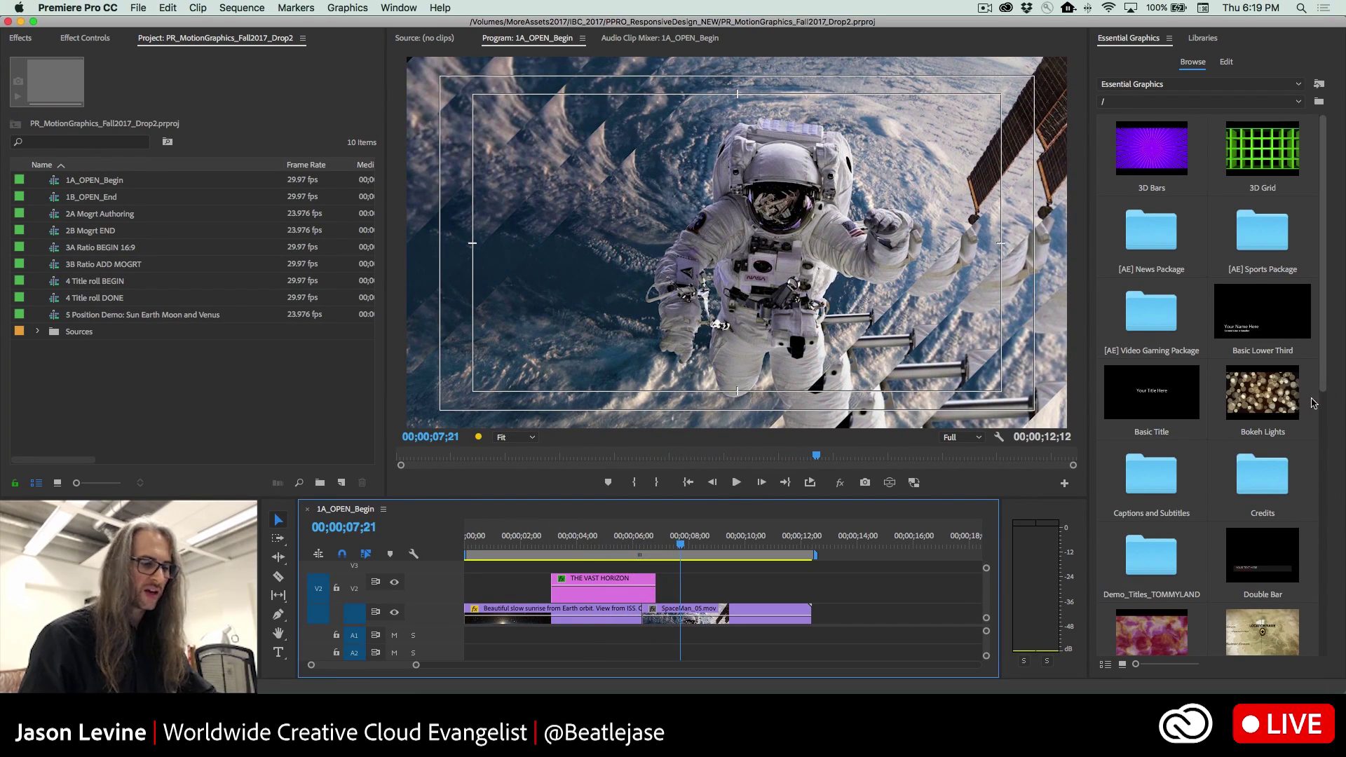
mouse_move(680, 545)
left_mouse_down()
mouse_move(534, 546)
mouse_move(658, 533)
left_mouse_up()
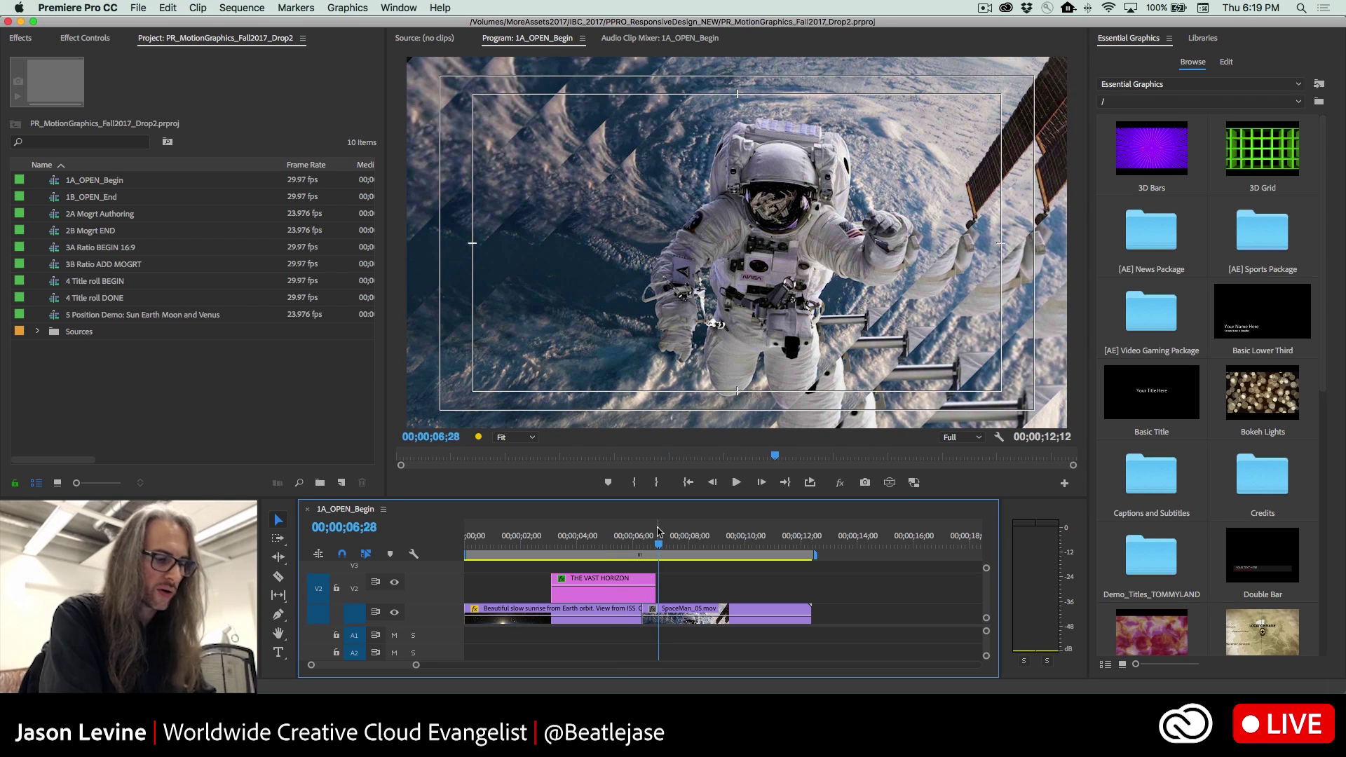
left_click(618, 591)
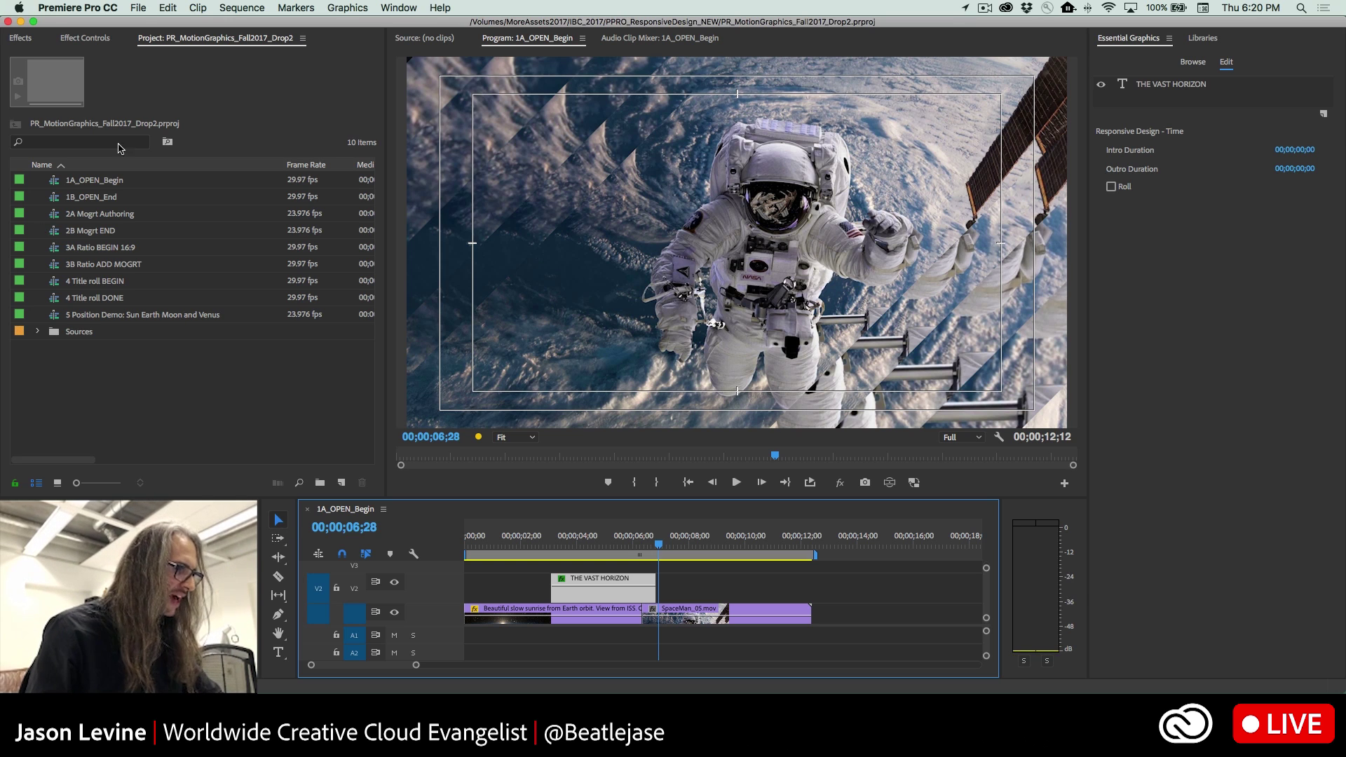
- Set THE VAST HORIZON's Intro Duration to 00;00;01;10 and Outro Duration to 00;00;00;20
left_click(78, 39)
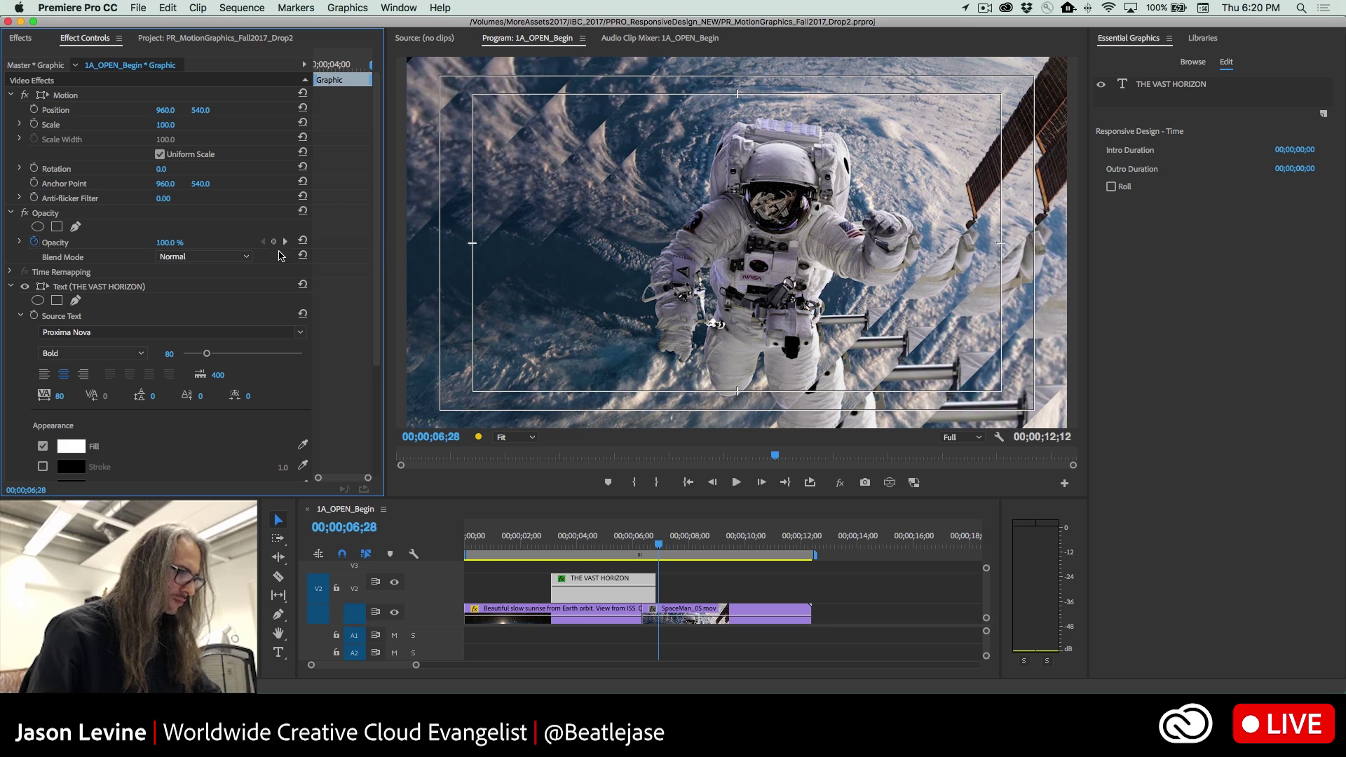
left_click_drag(312, 243, 235, 246)
scroll(369, 259, "down", 5)
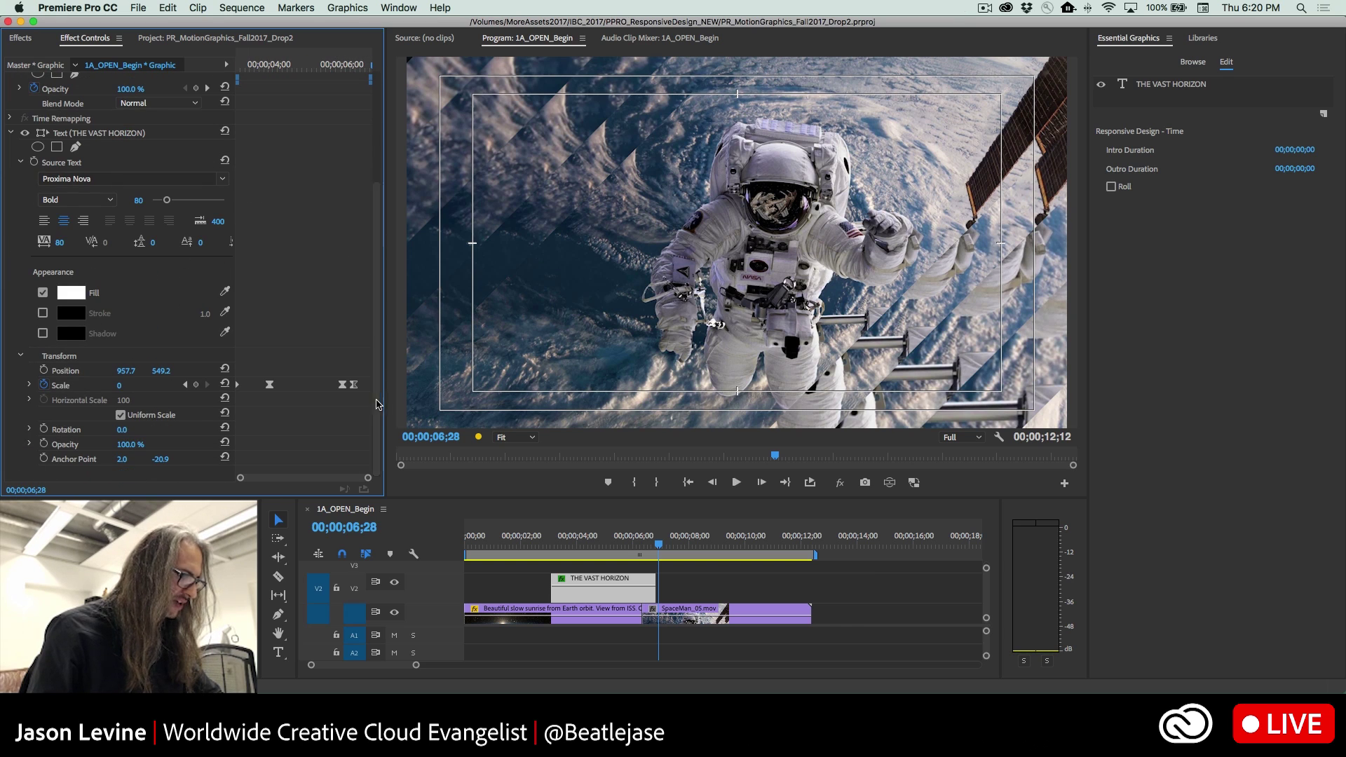
left_click(603, 540)
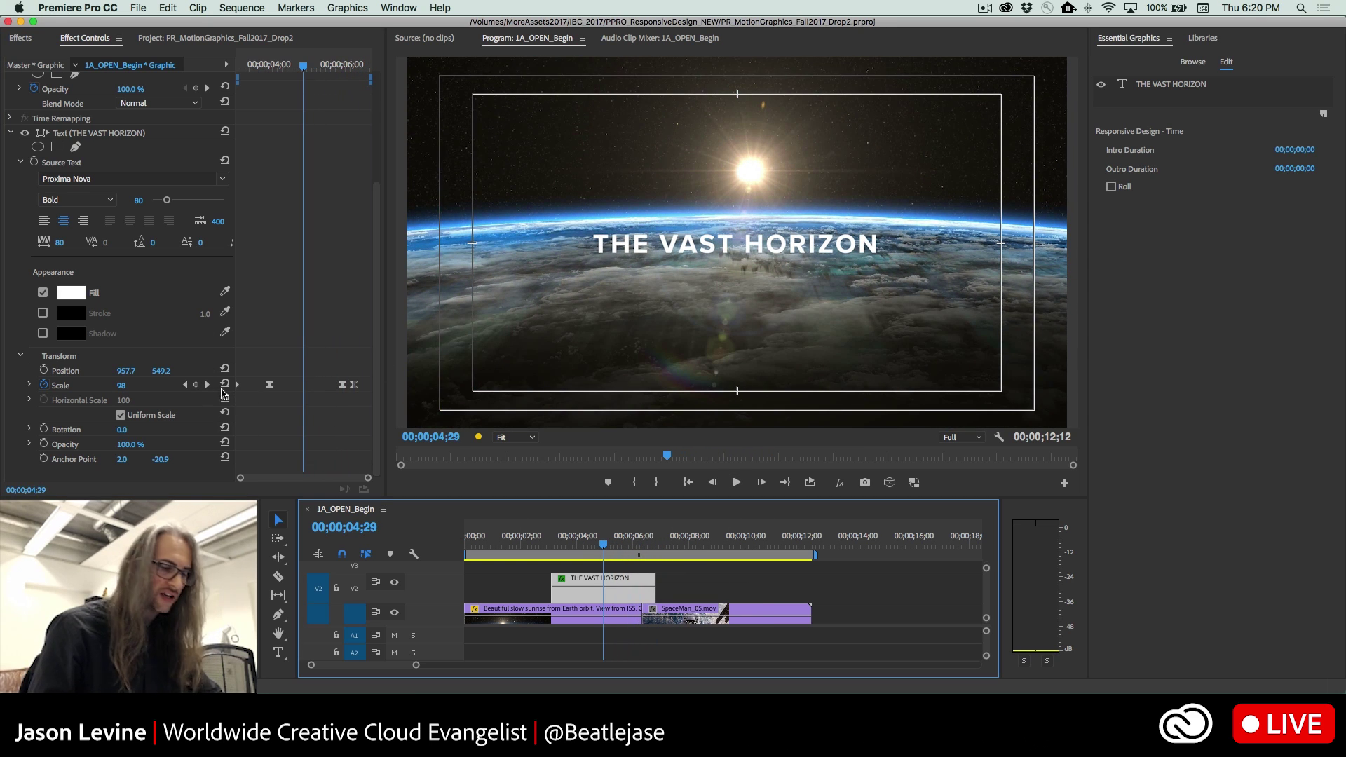
left_click(1300, 151)
type("1")
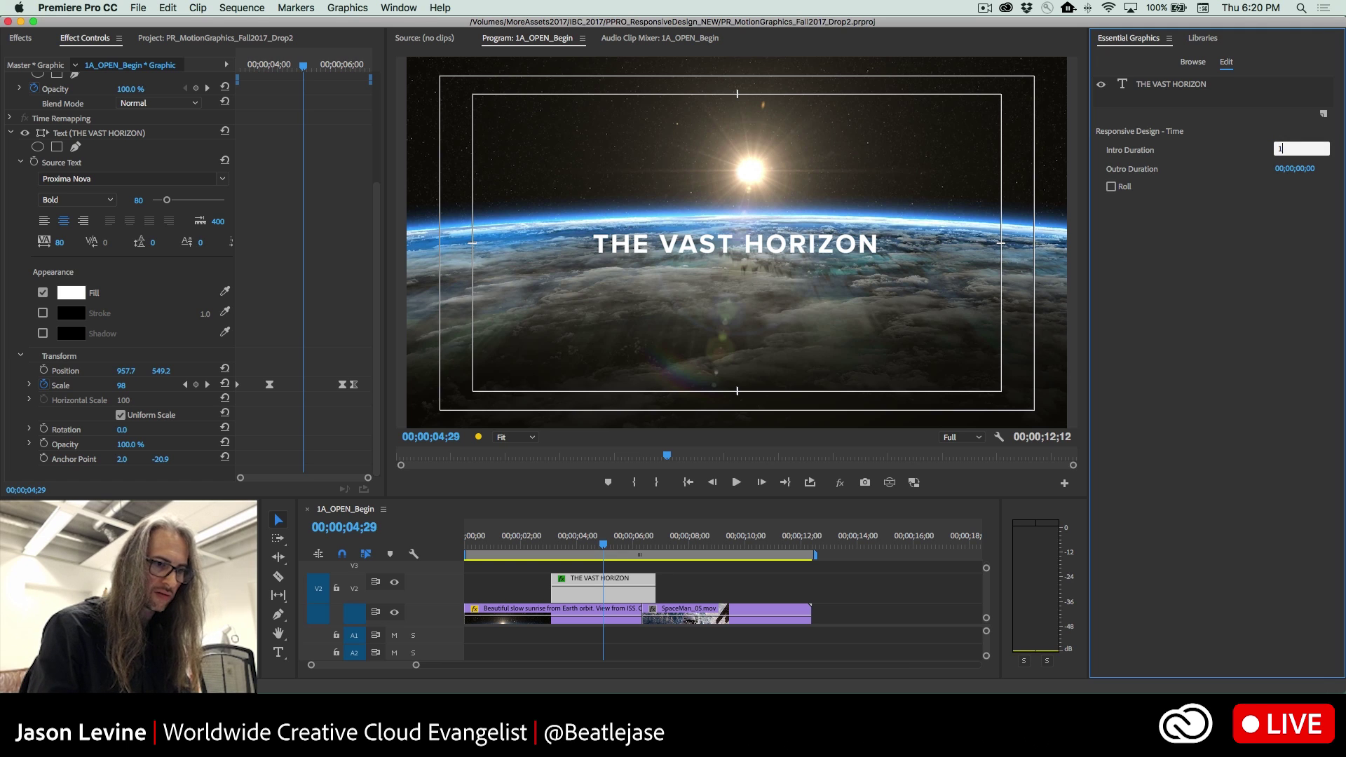
type(";10")
key("Return")
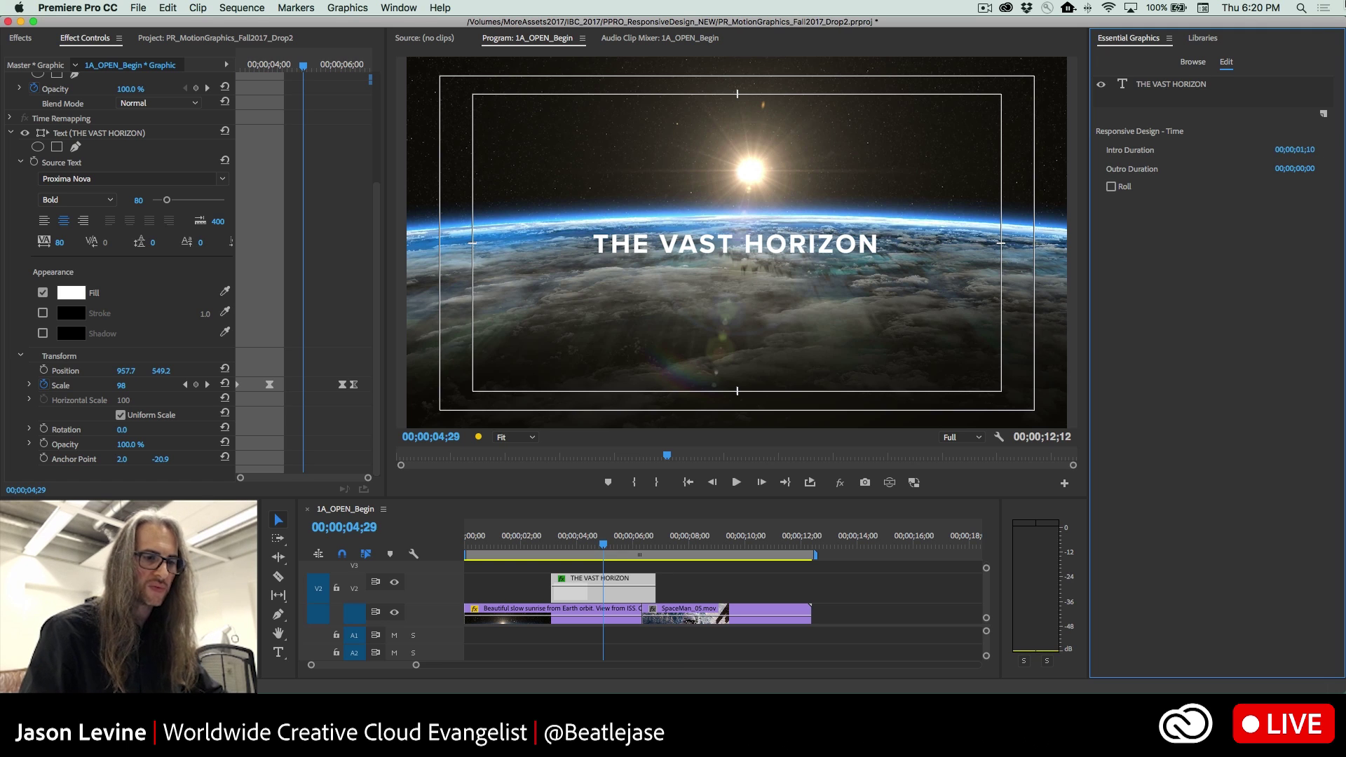
left_click(1313, 172)
type("20")
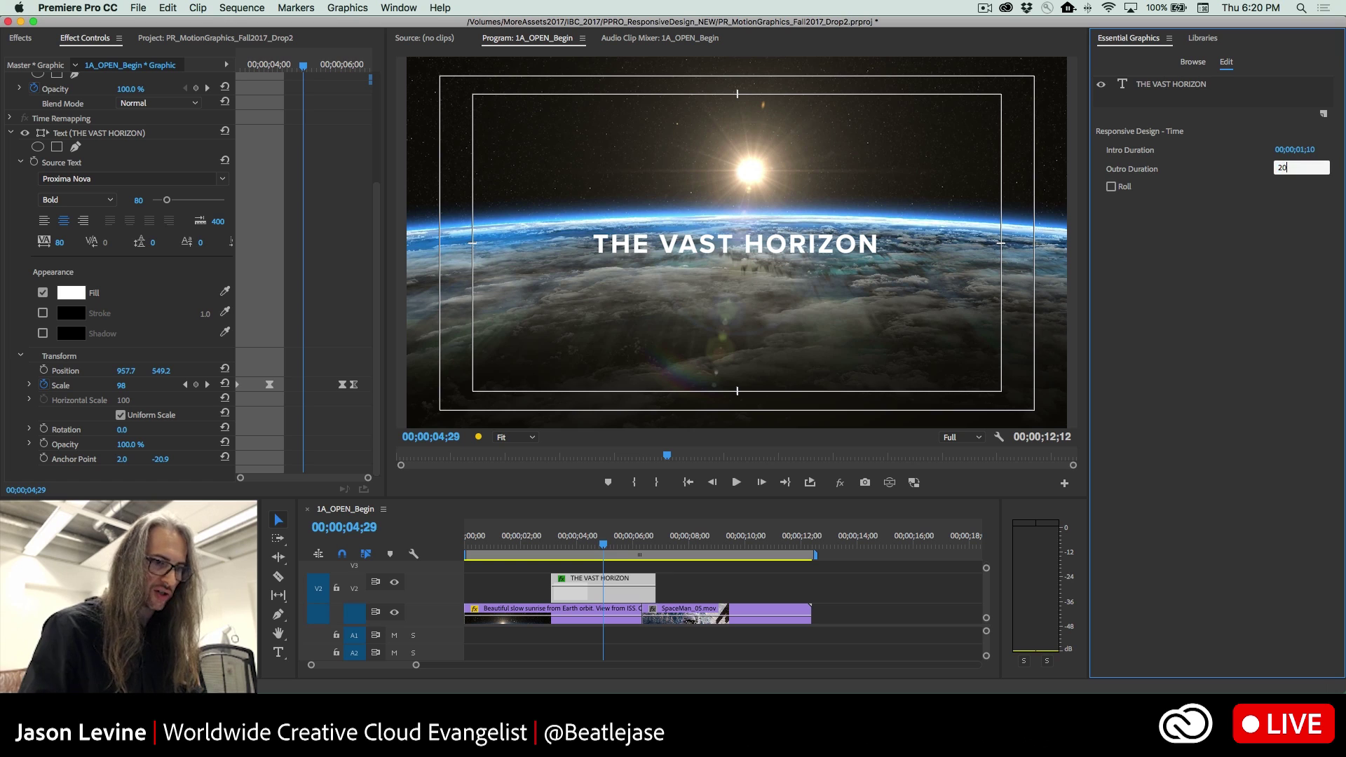
key("Return")
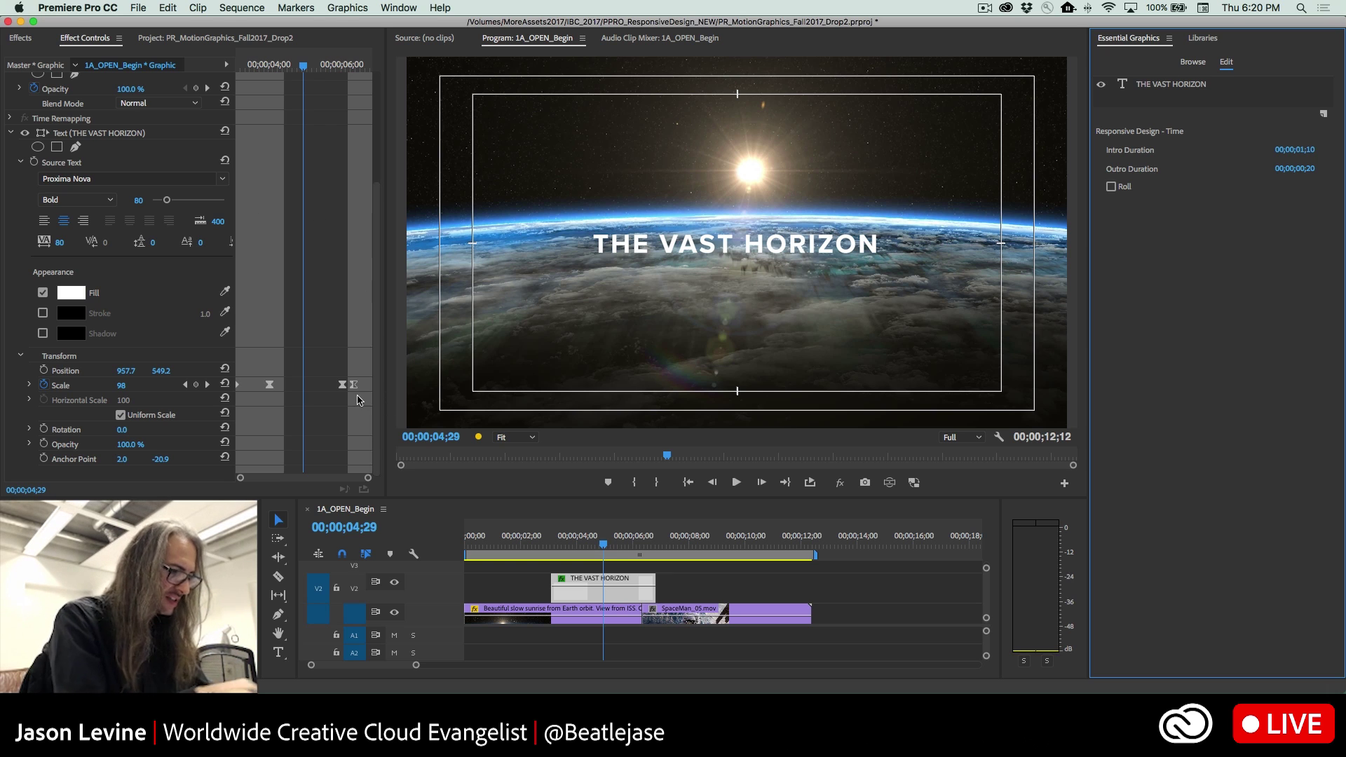
- Select the Scale keyframes, extend the title clip at both ends, and play from the start
mouse_move(329, 381)
left_mouse_down()
mouse_move(373, 394)
mouse_move(349, 392)
left_mouse_up()
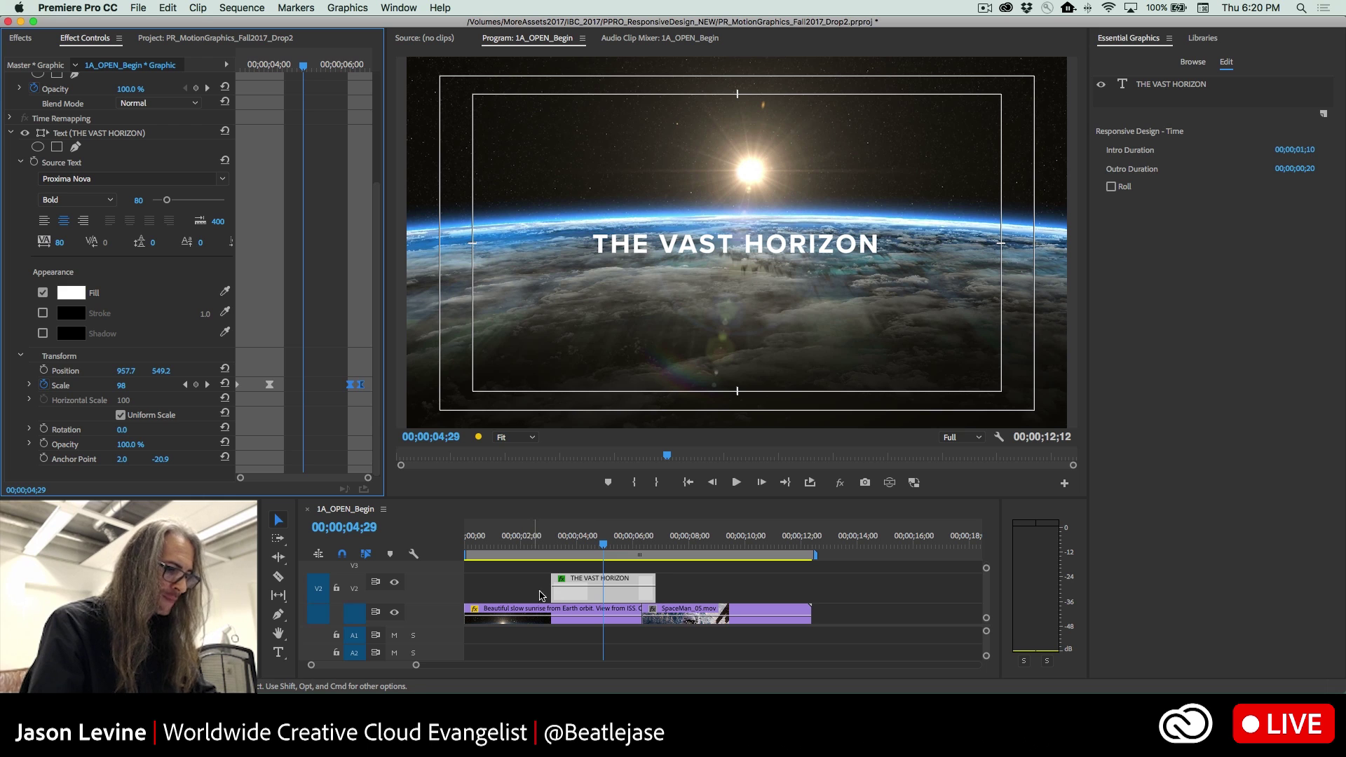
left_click_drag(554, 593, 479, 593)
left_click_drag(652, 593, 765, 593)
key("Home")
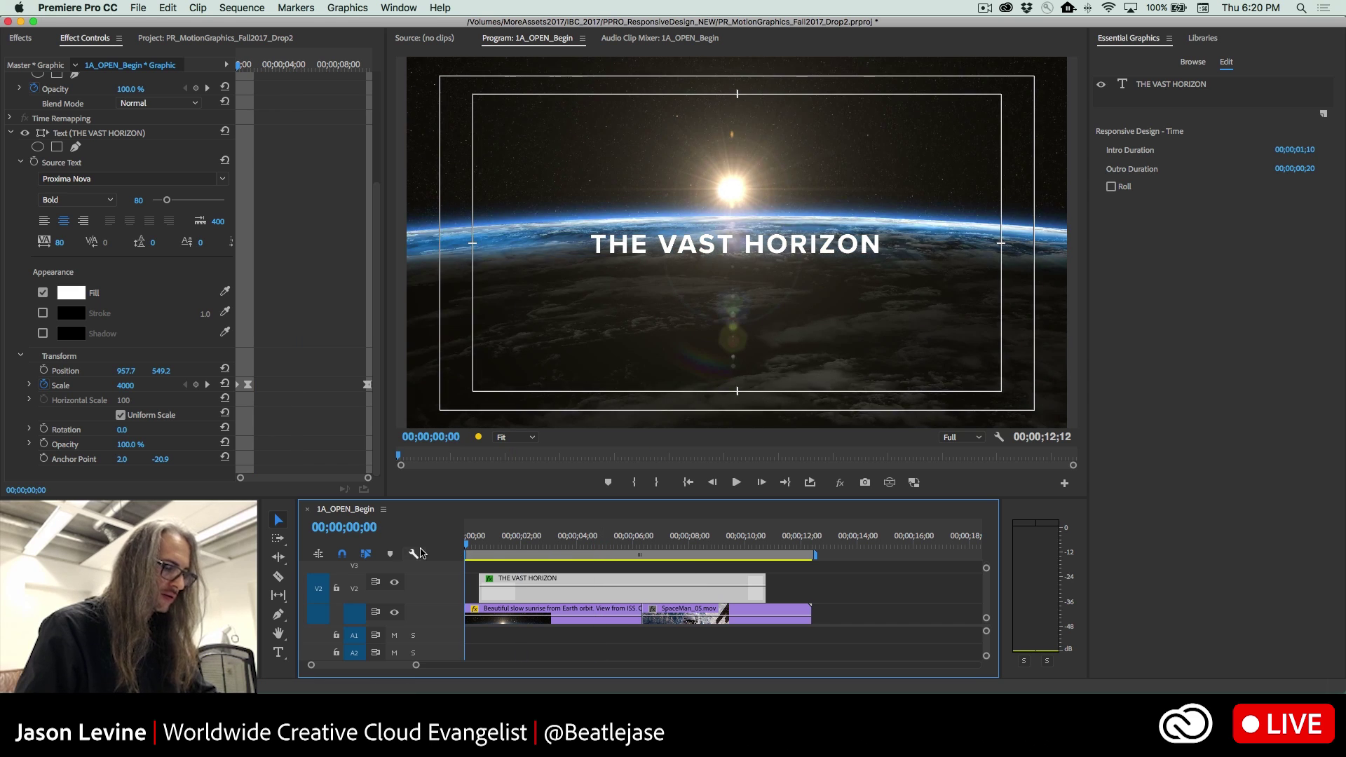
key("space")
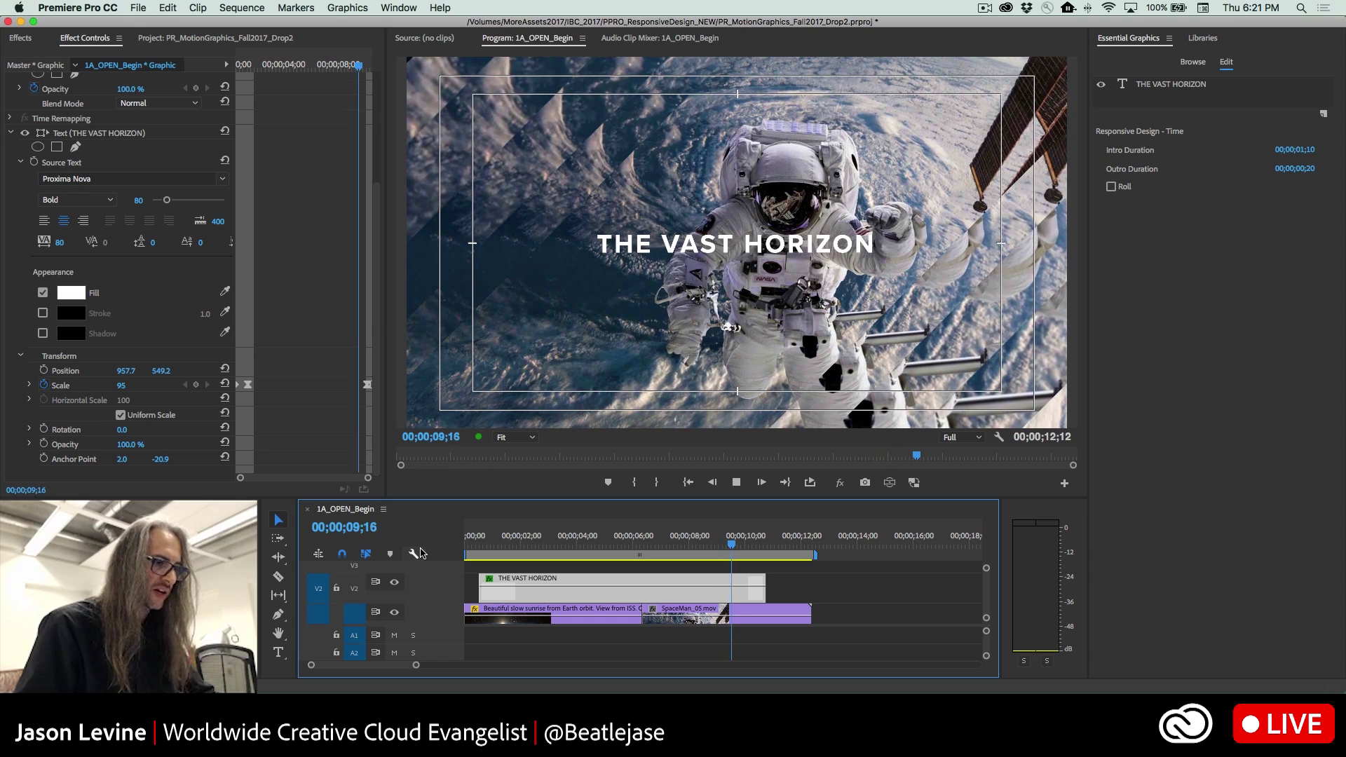
key("space")
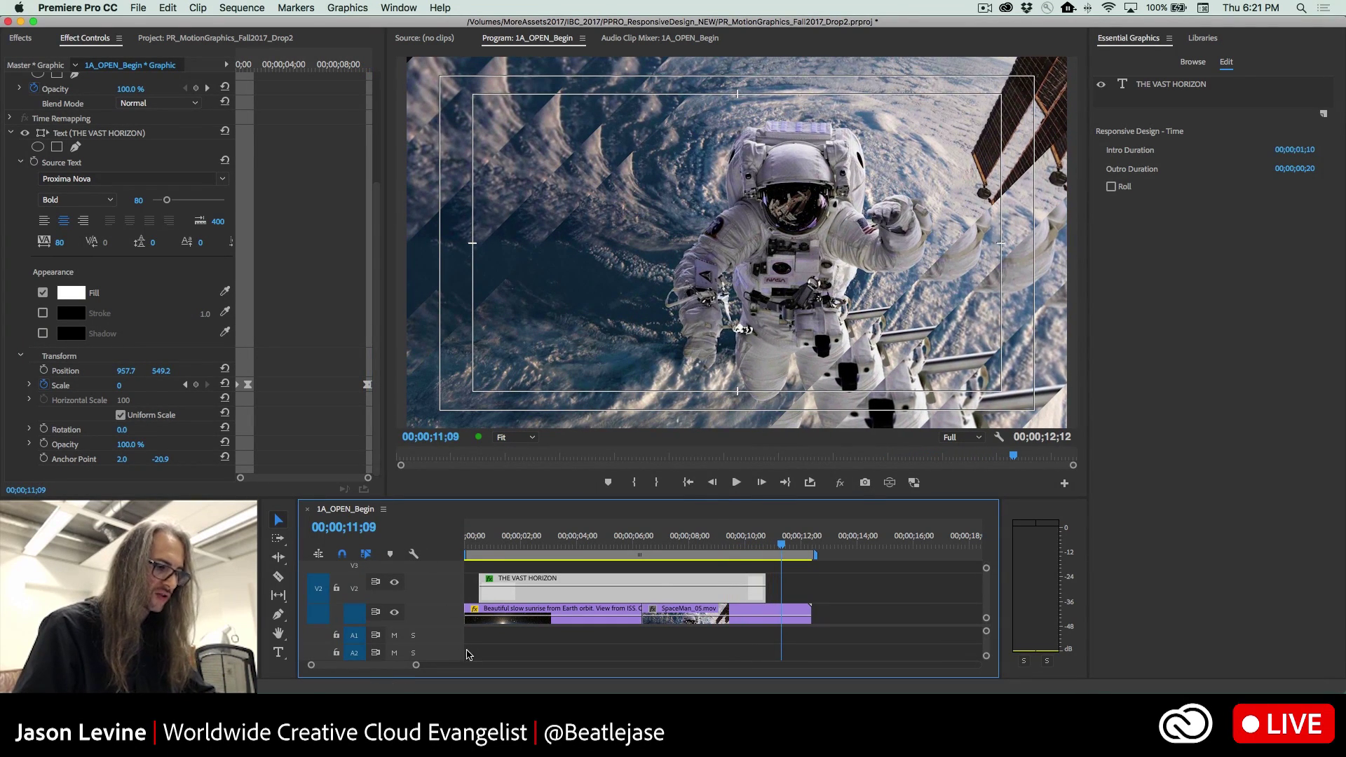
- Delete SpaceMan_05.mov and trim the ends of the sunrise and title clips shorter
left_click(718, 621)
key("Delete")
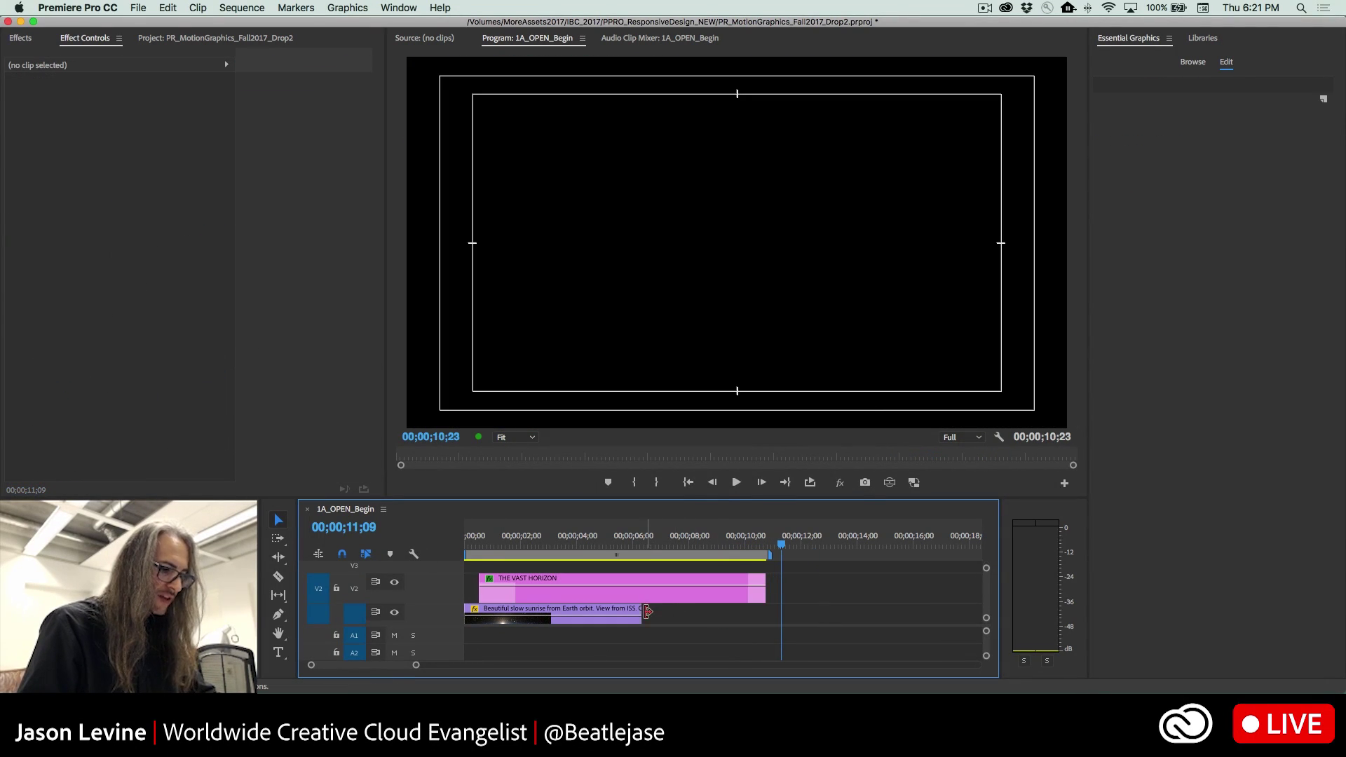
left_click(641, 617)
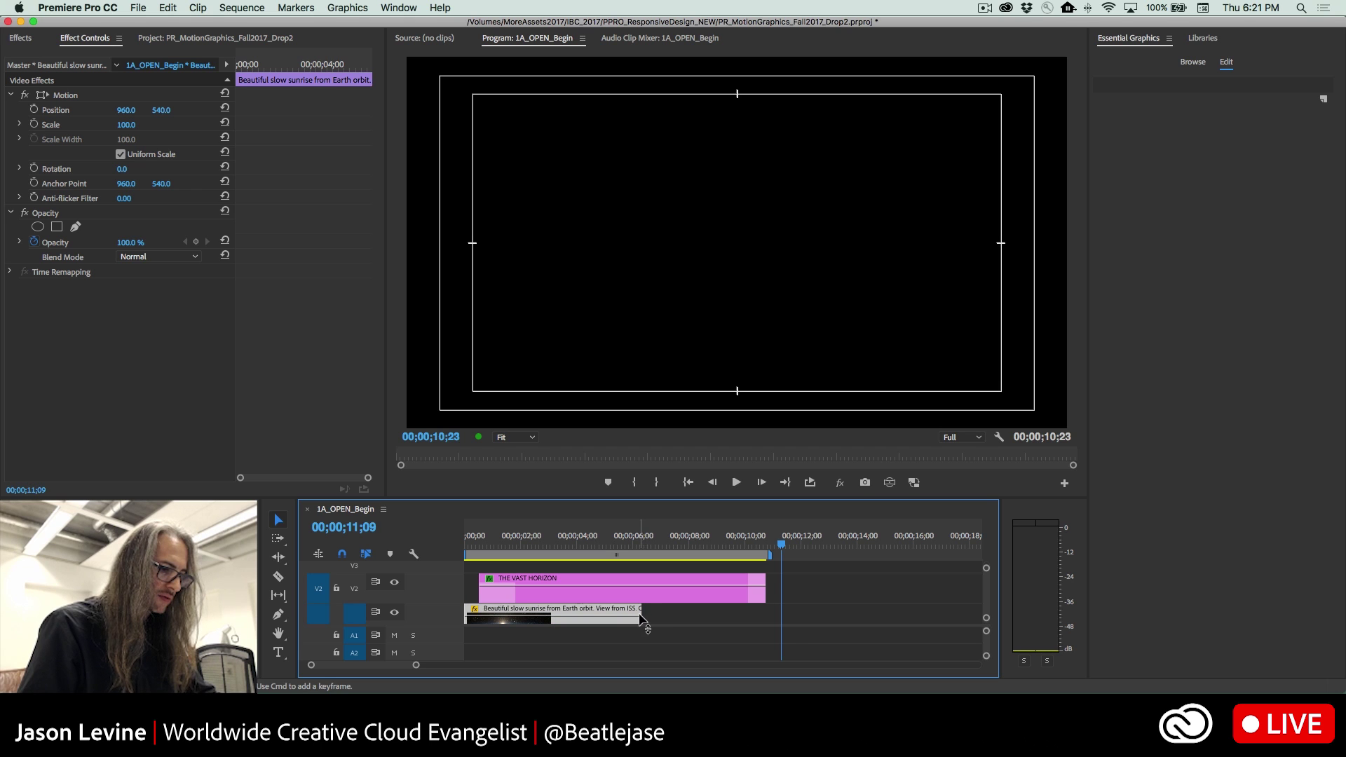
left_click_drag(645, 623, 554, 621)
left_click_drag(762, 596, 544, 596)
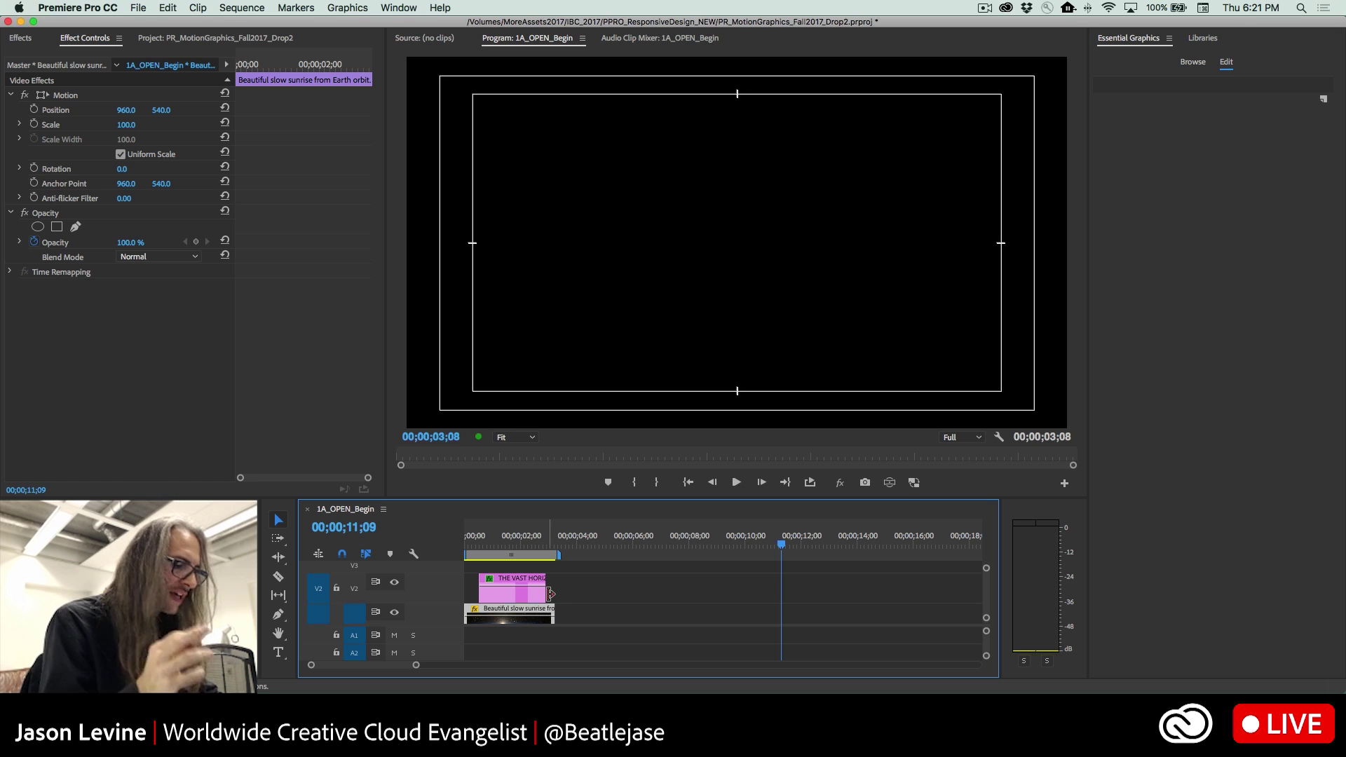
left_click_drag(543, 595, 497, 595)
- Preview the shortened opening, extend the title to 00;00, and review it with J/L playback
left_click_drag(535, 544, 498, 545)
key("space")
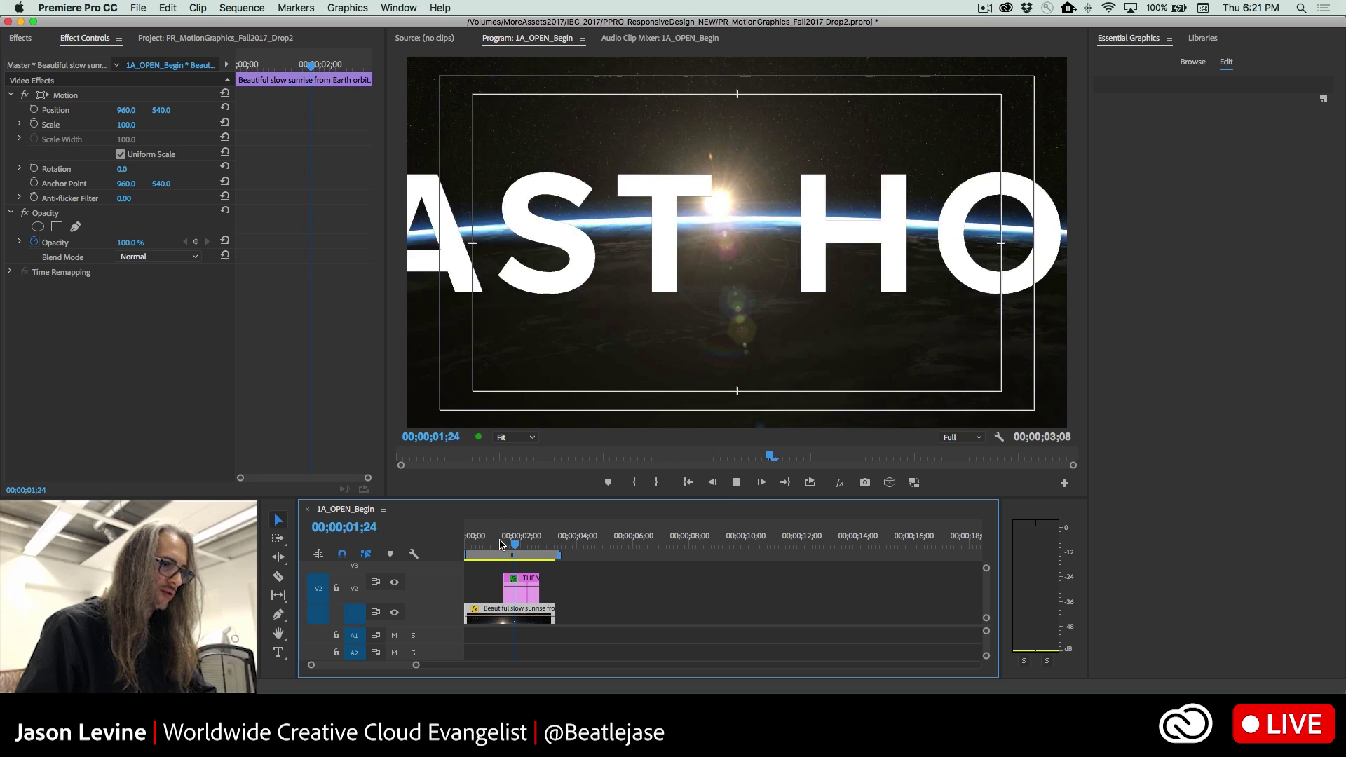
key("space")
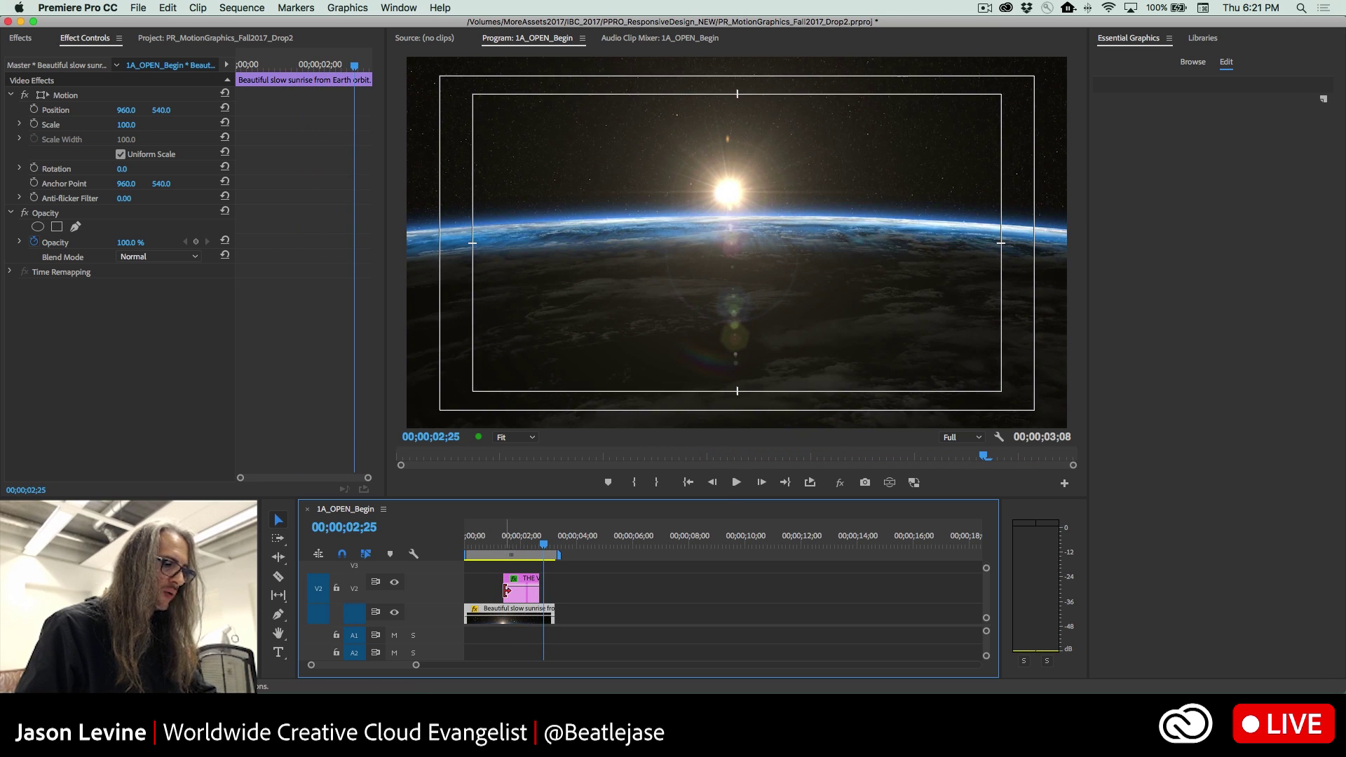
left_click_drag(505, 590, 465, 591)
left_click(464, 545)
key("space")
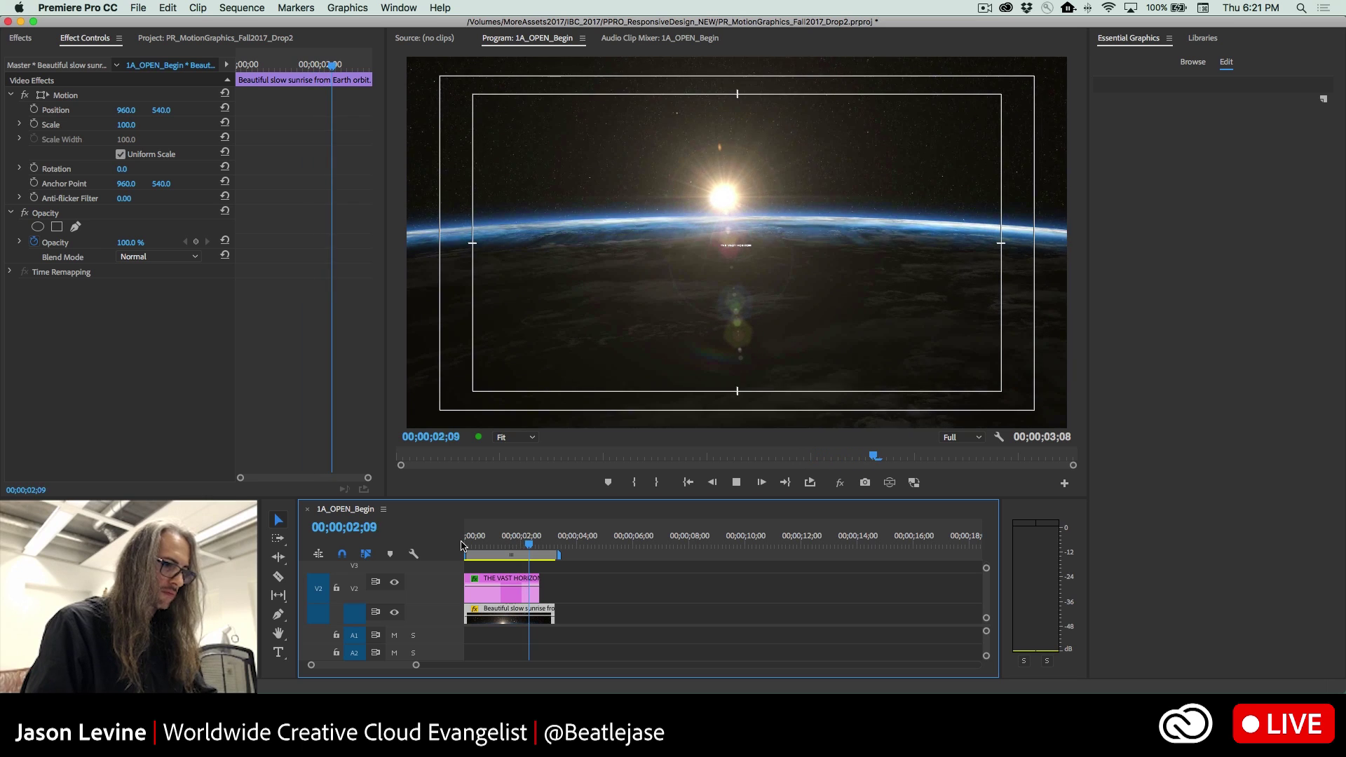
key("j")
key("j")
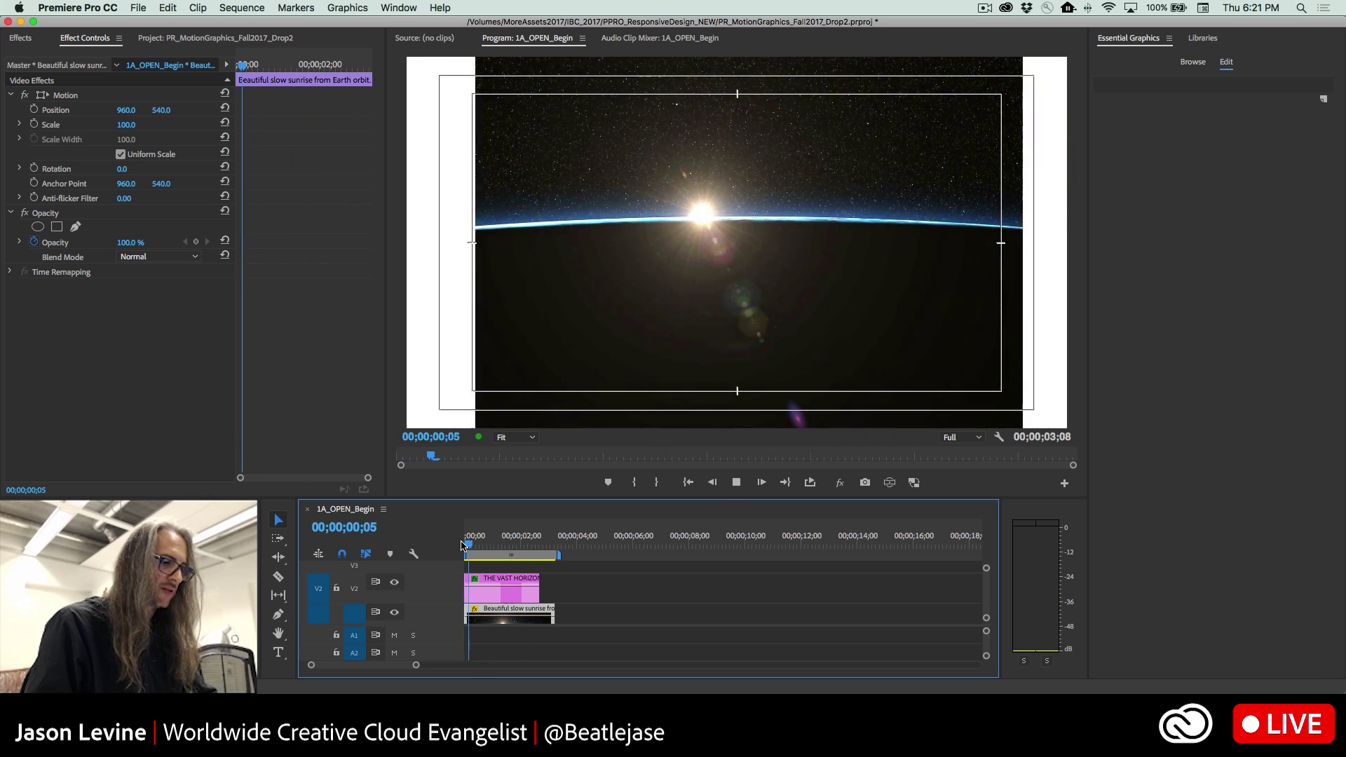
key("l")
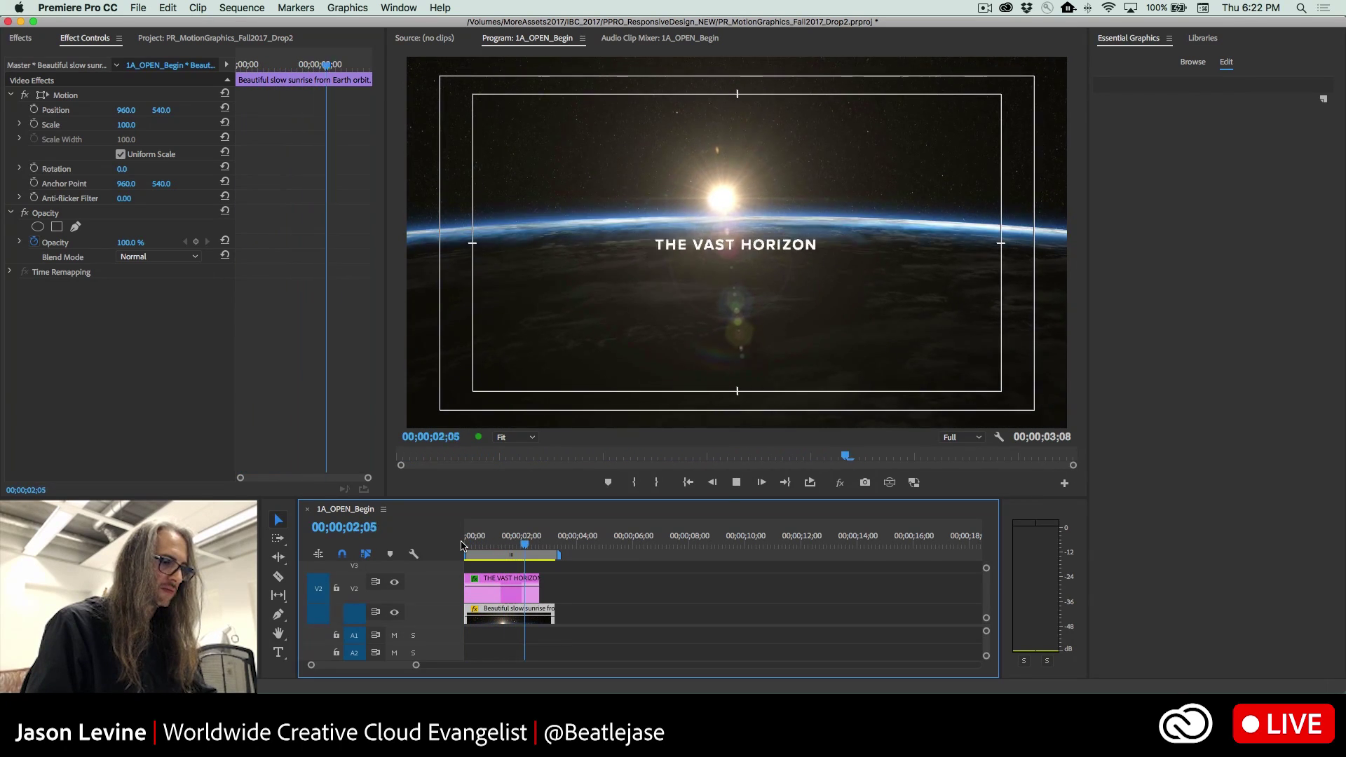
key("j")
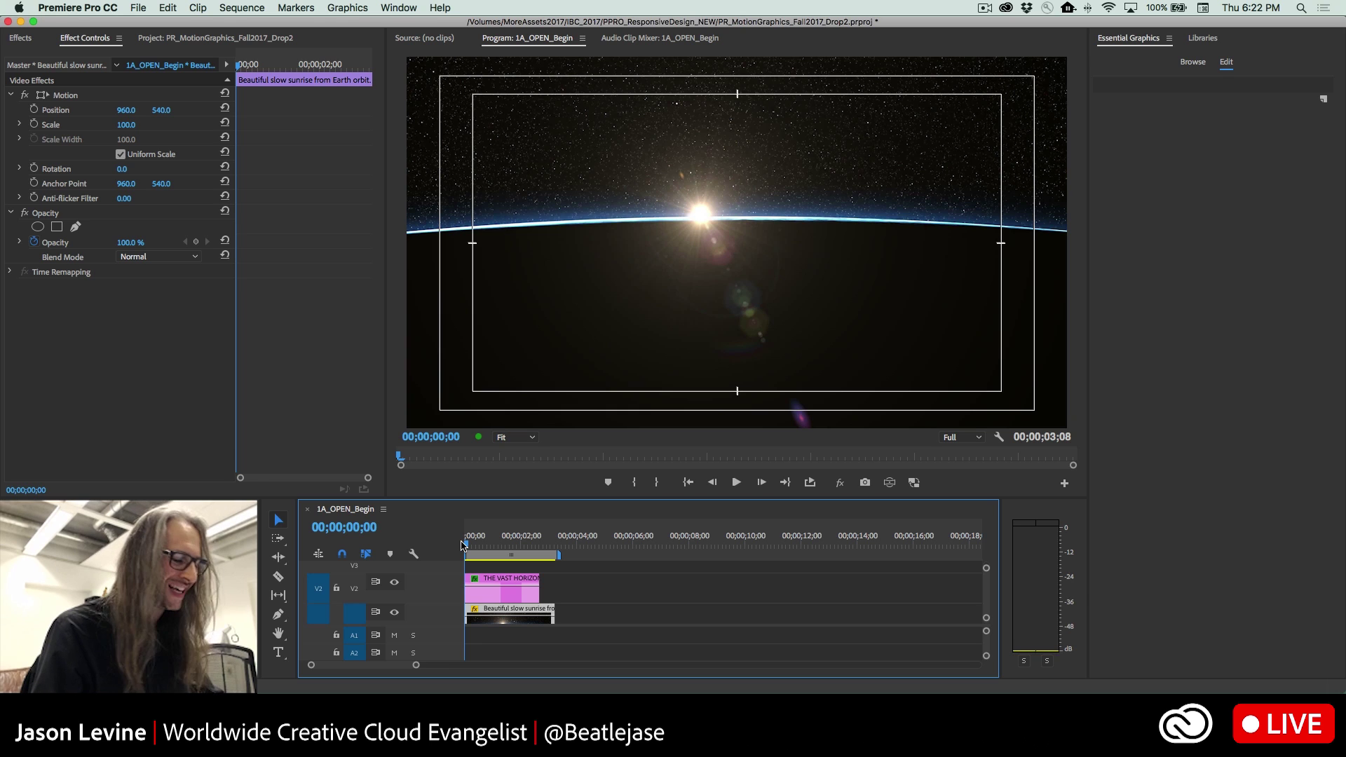
- Open the 2A Mogrt Authoring sequence from the project's sequence list and play it
key("shift+1")
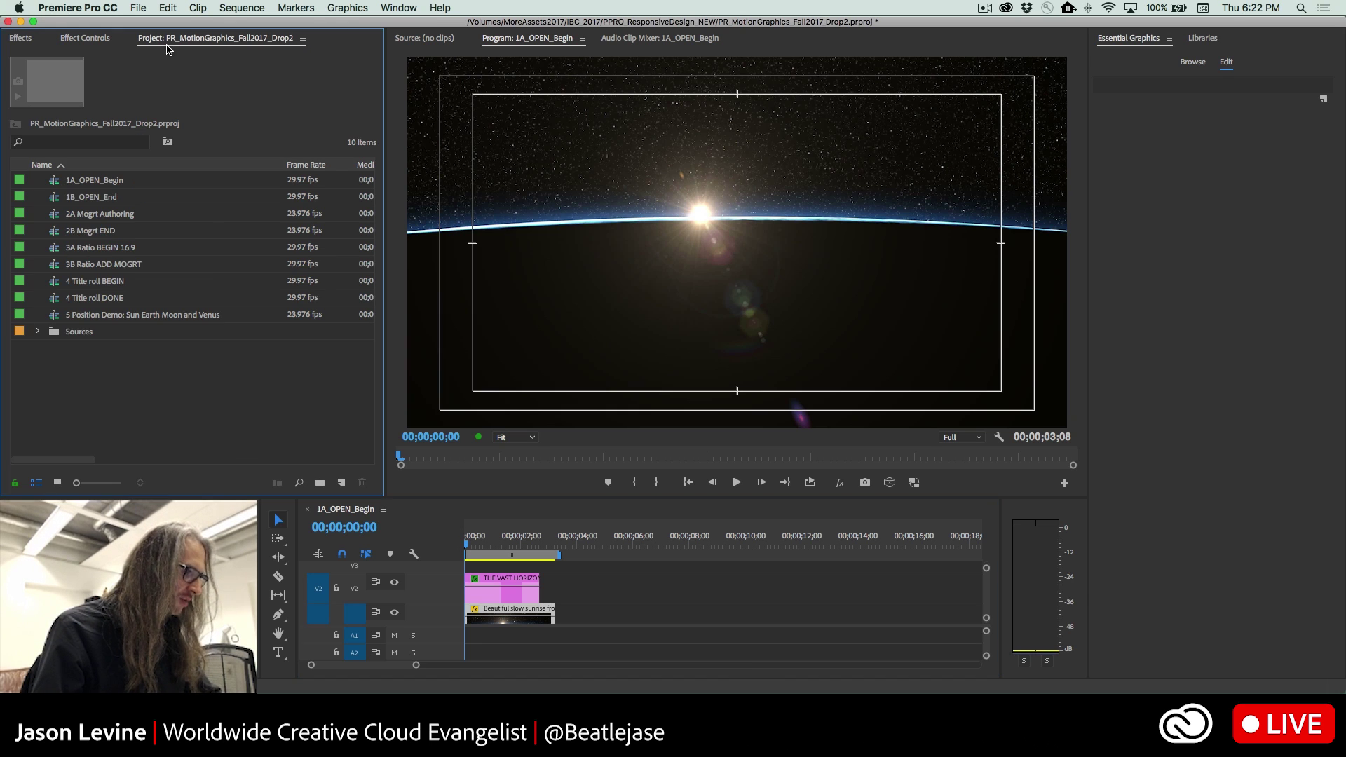
double_click(63, 216)
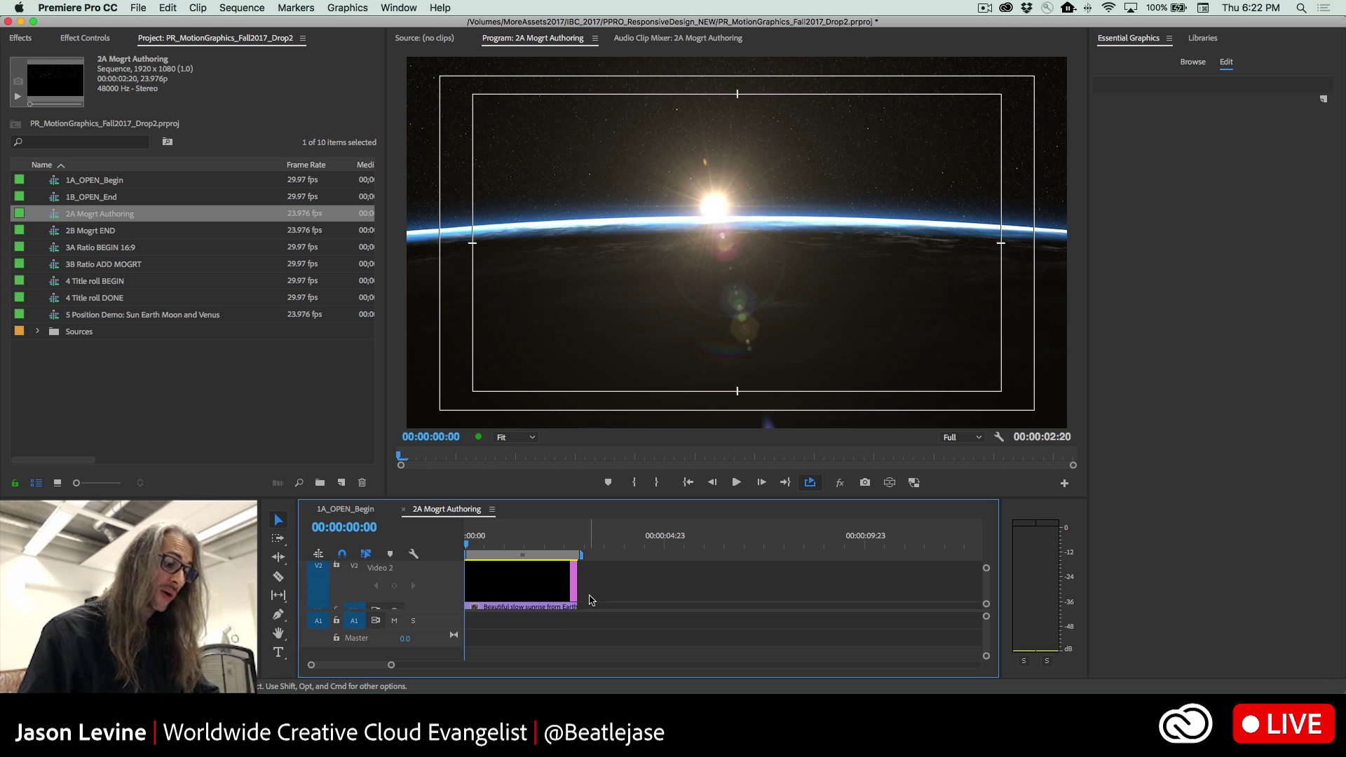
scroll(620, 585, "up", 3)
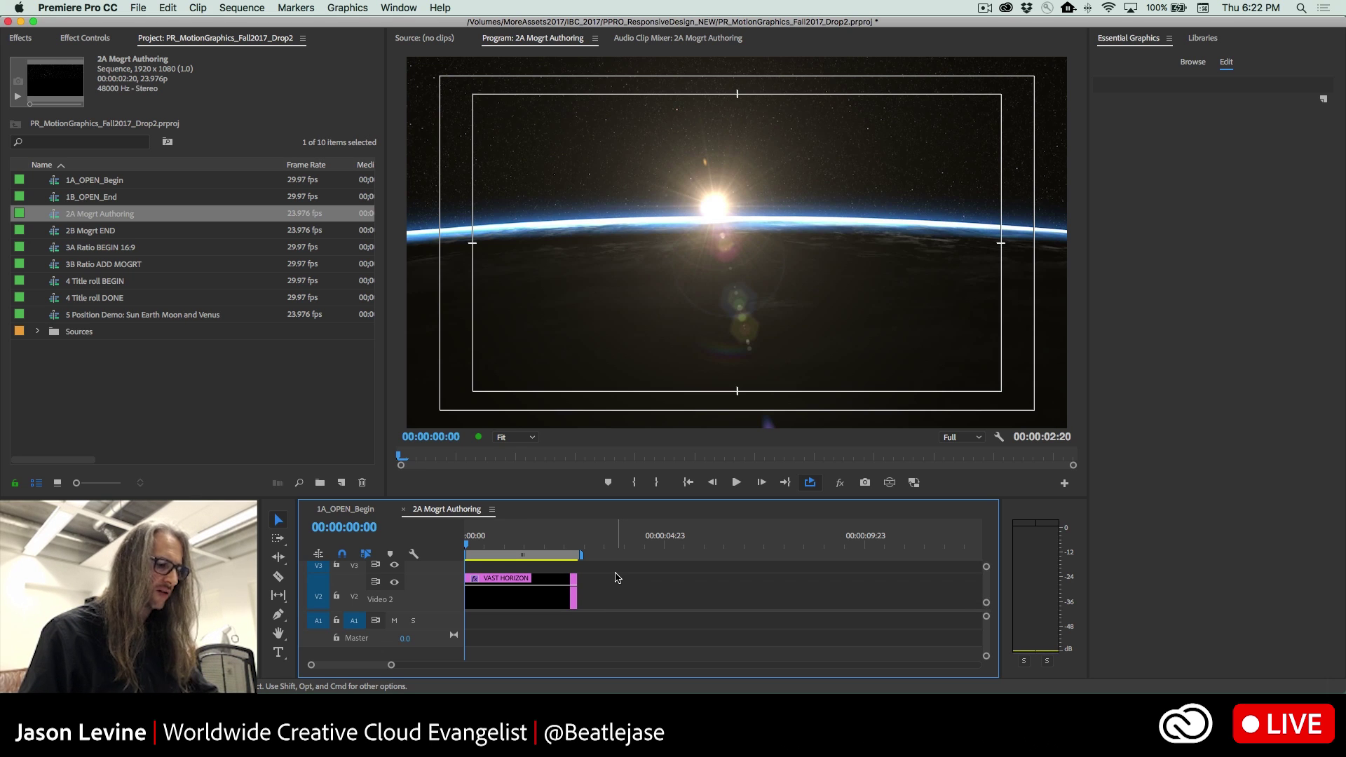
key("space")
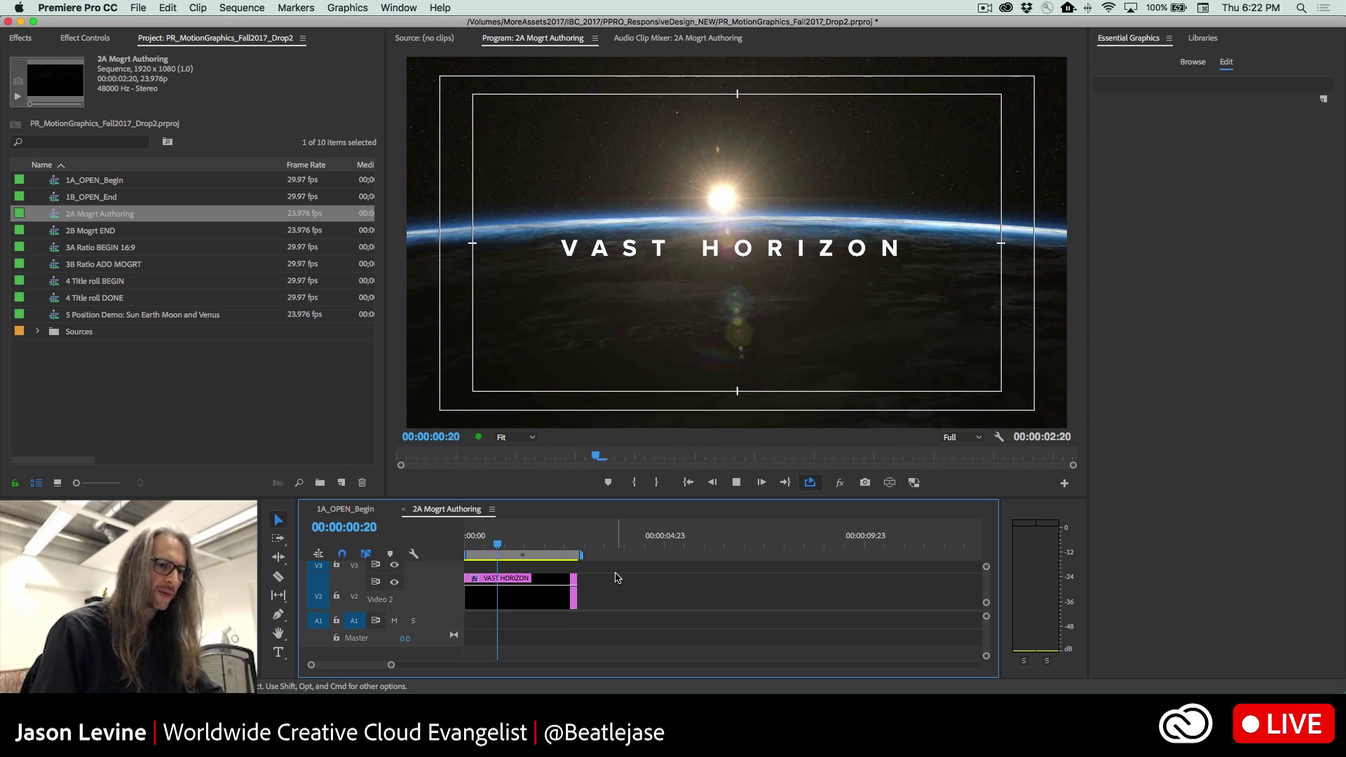
- Browse the graphics templates, stop playback, and select the VAST HORIZON clip
left_click(1191, 62)
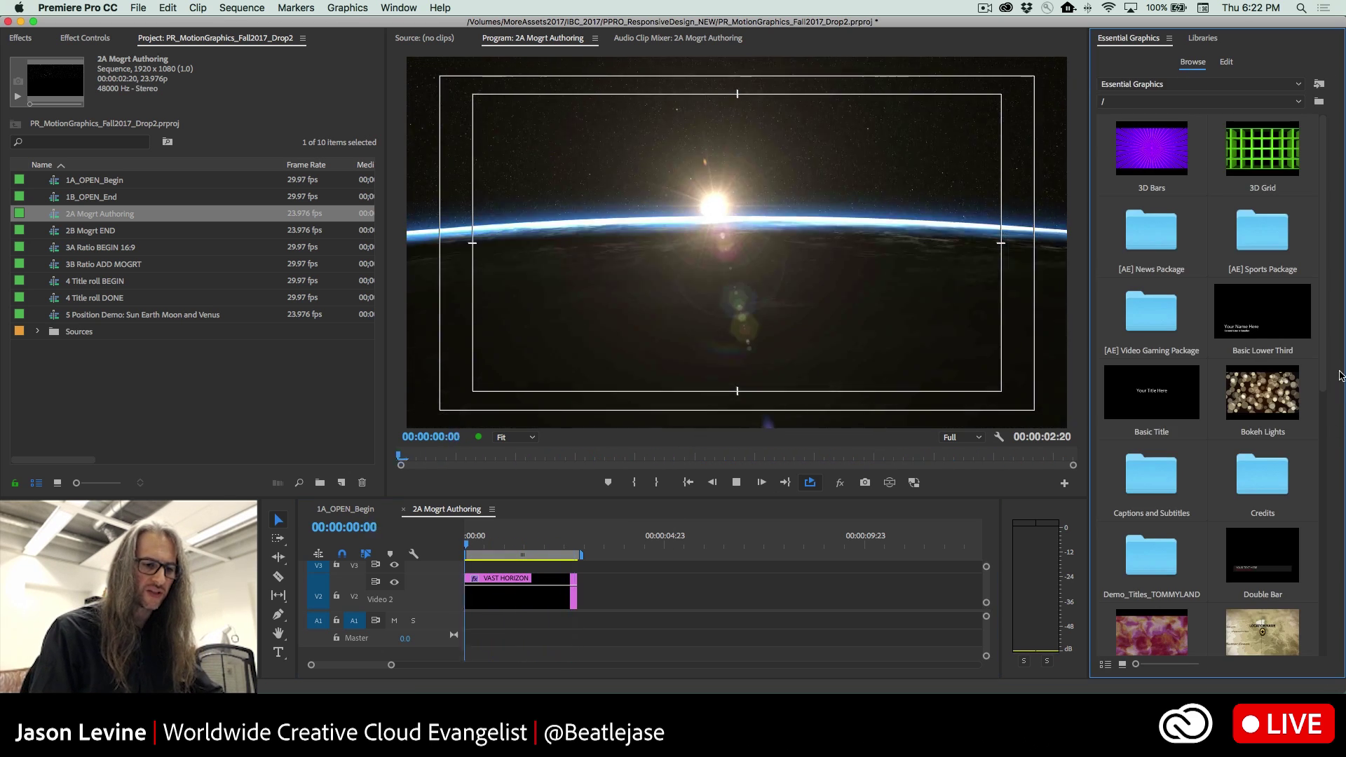
scroll(1332, 491, "down", 4)
scroll(1220, 631, "down", 5)
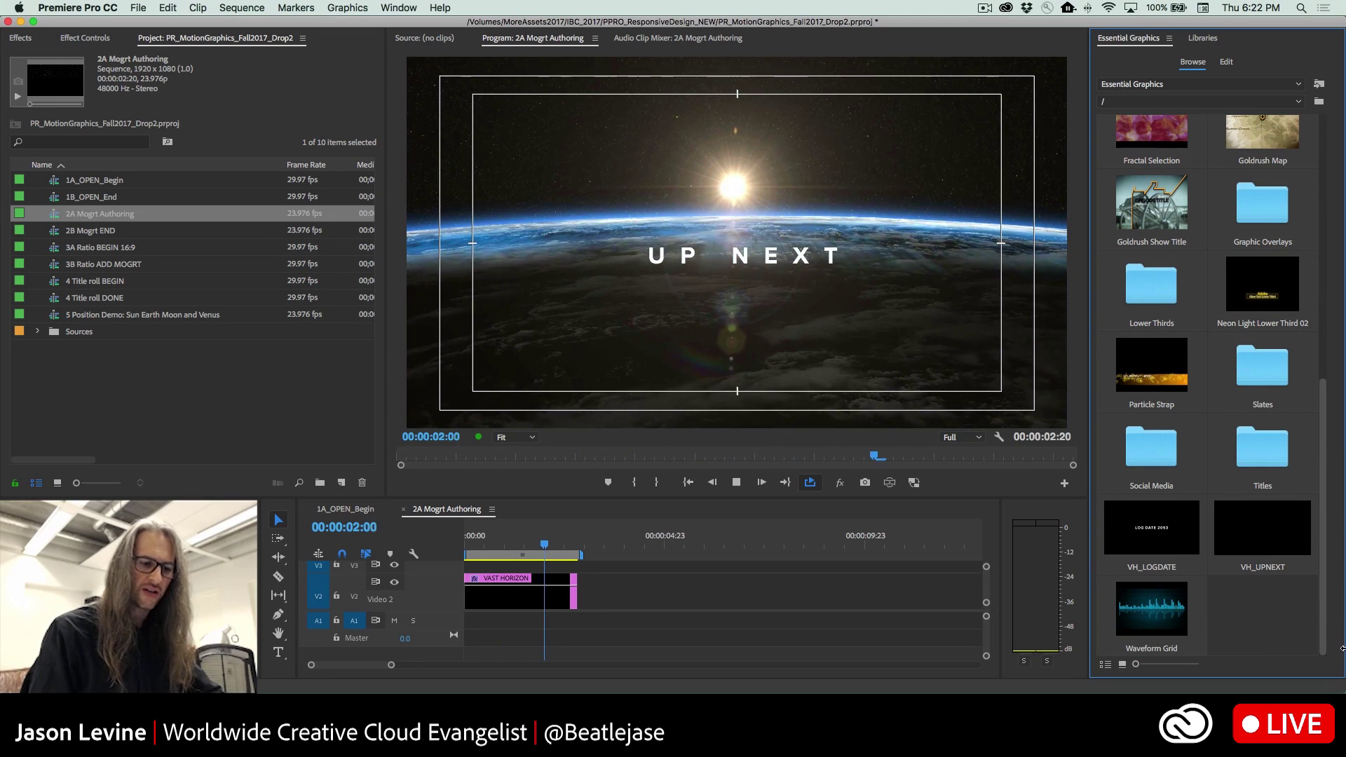
key("space")
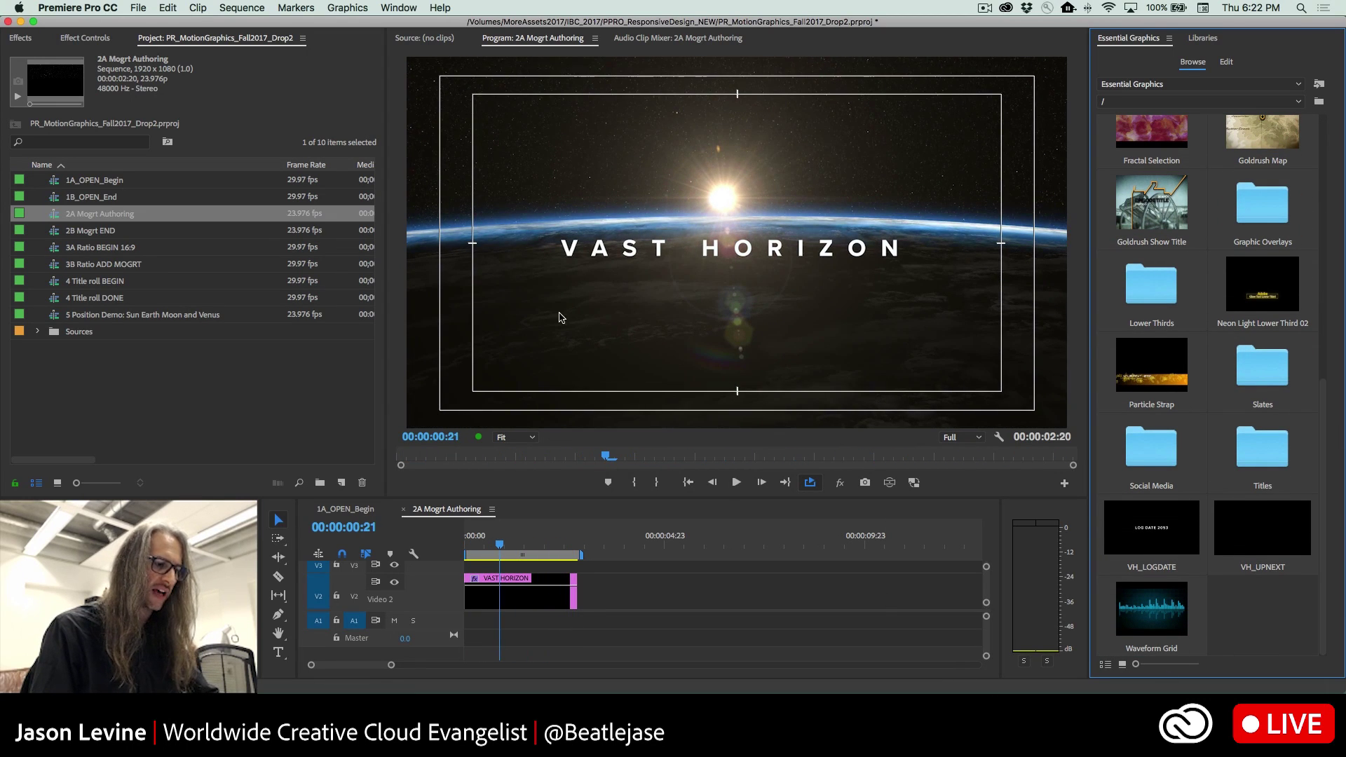
left_click(528, 607)
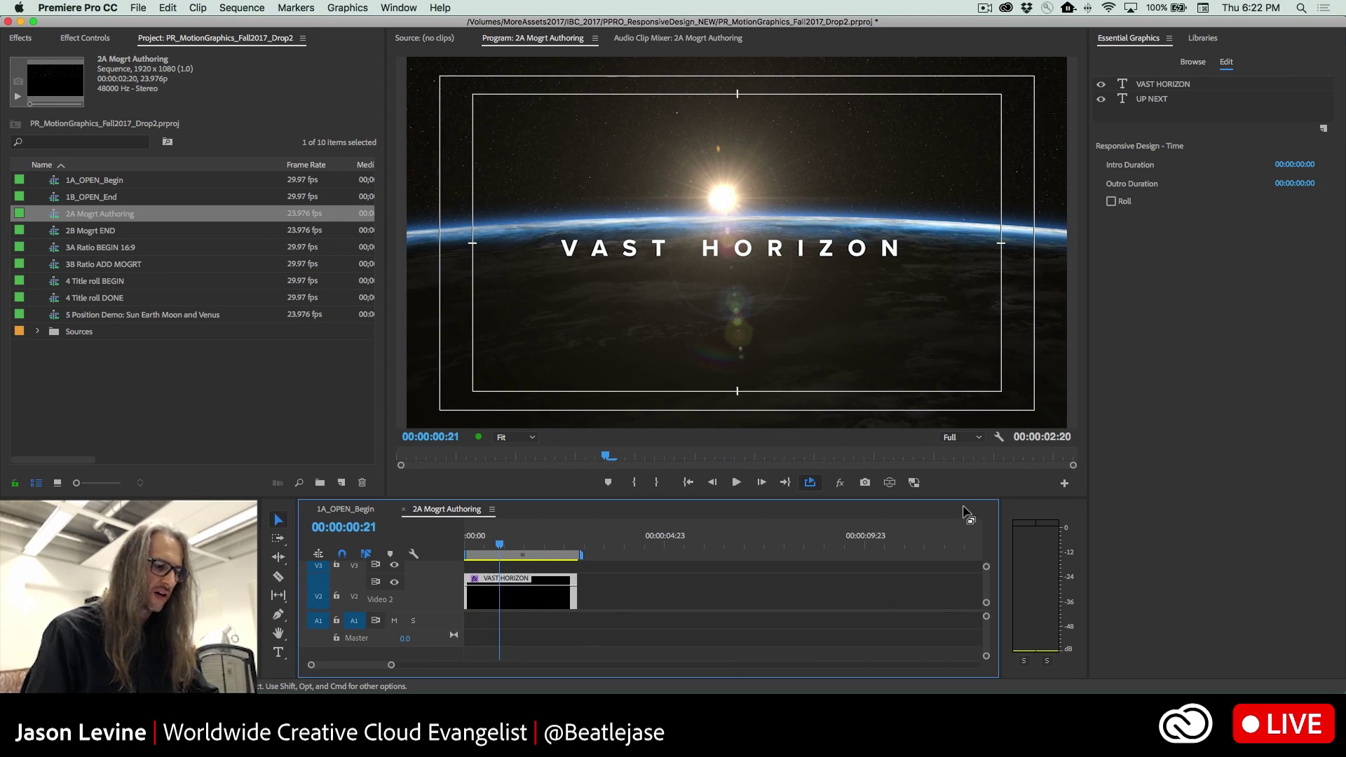
- Drop VH_UPNEXT onto V2, play from the start, and park on 00:00:00:20 showing the boxed title
left_click(1194, 64)
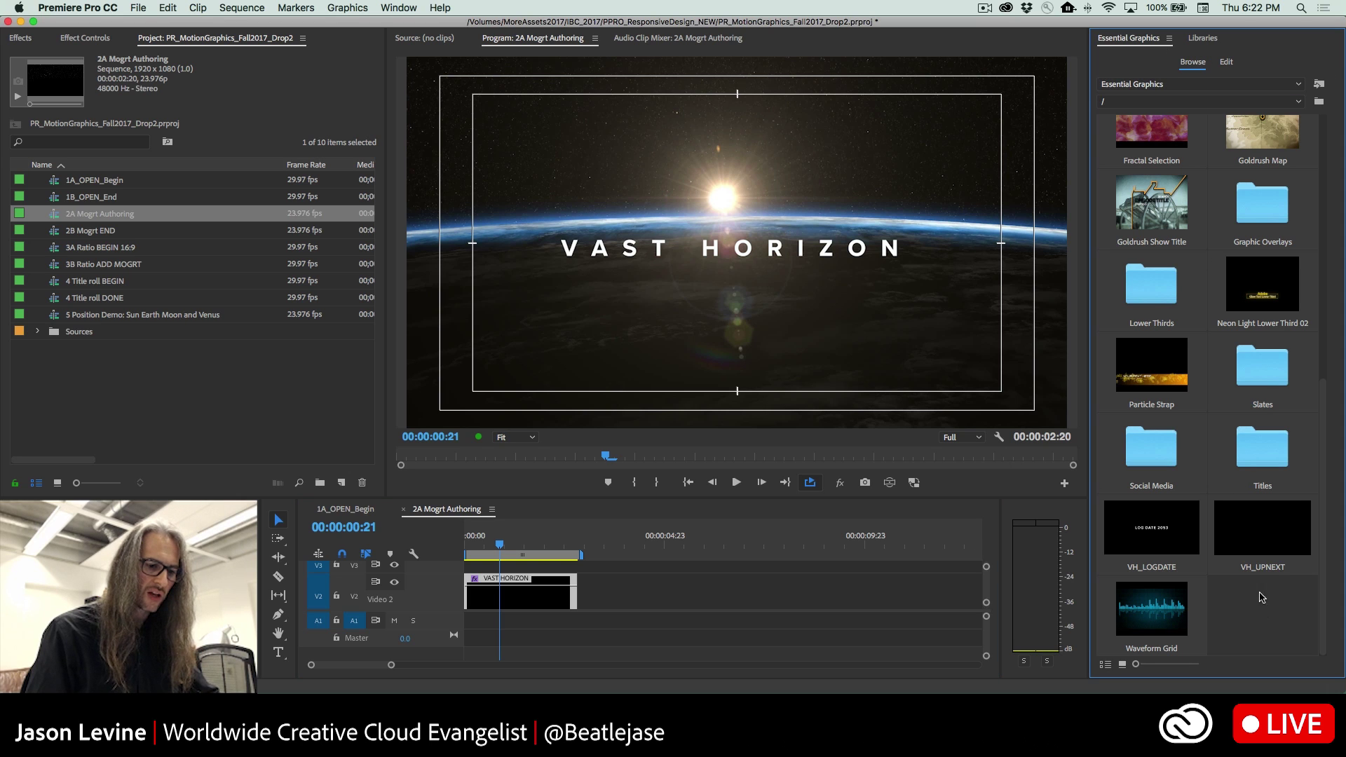
left_click_drag(1268, 540, 419, 592)
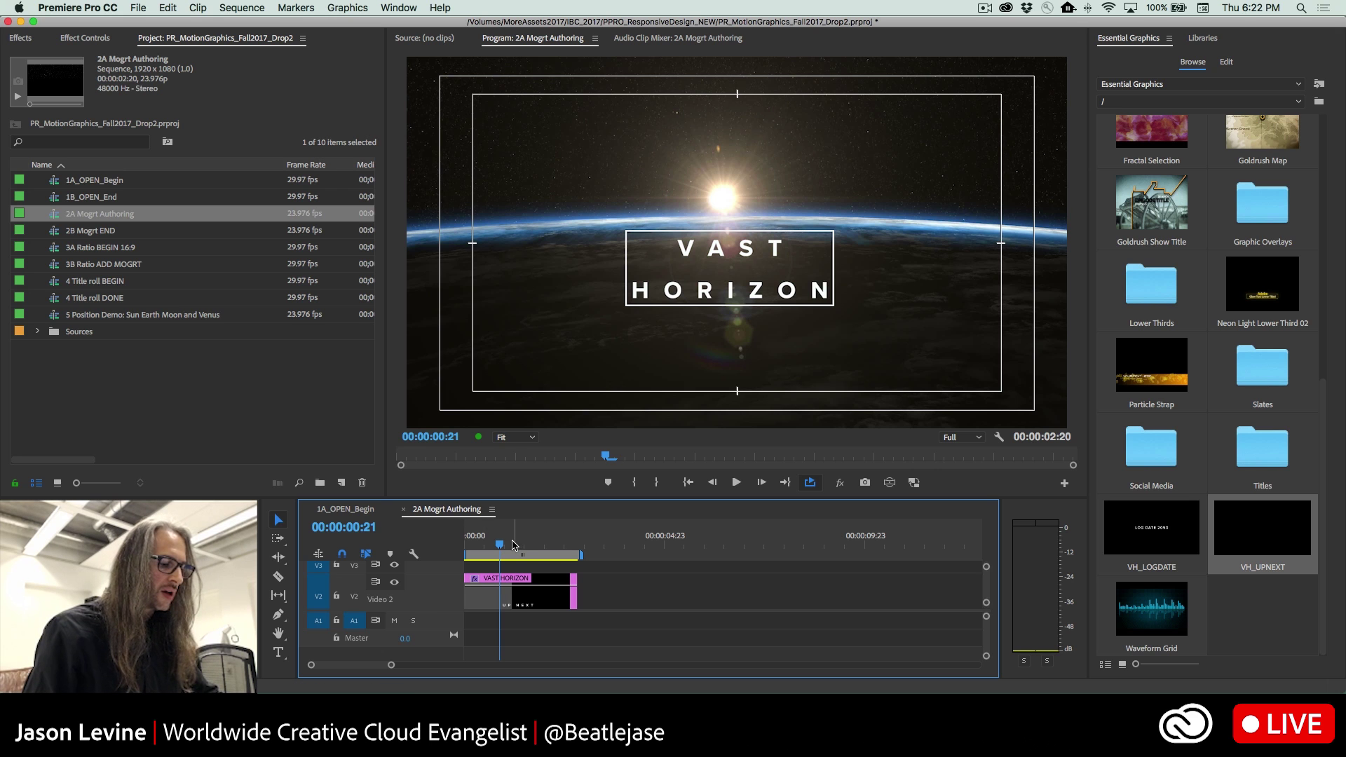
left_click_drag(501, 545, 436, 547)
key("space")
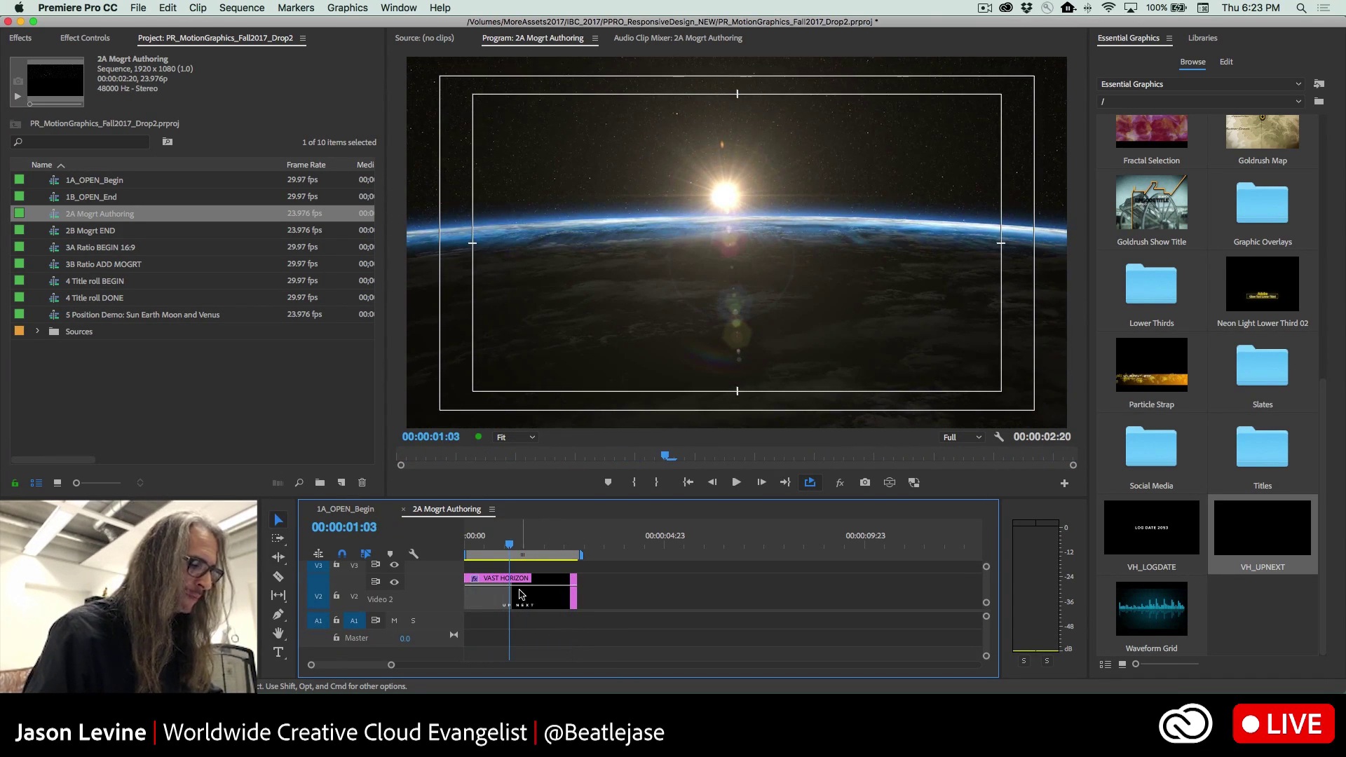
left_click(490, 551)
left_click_drag(490, 551, 497, 552)
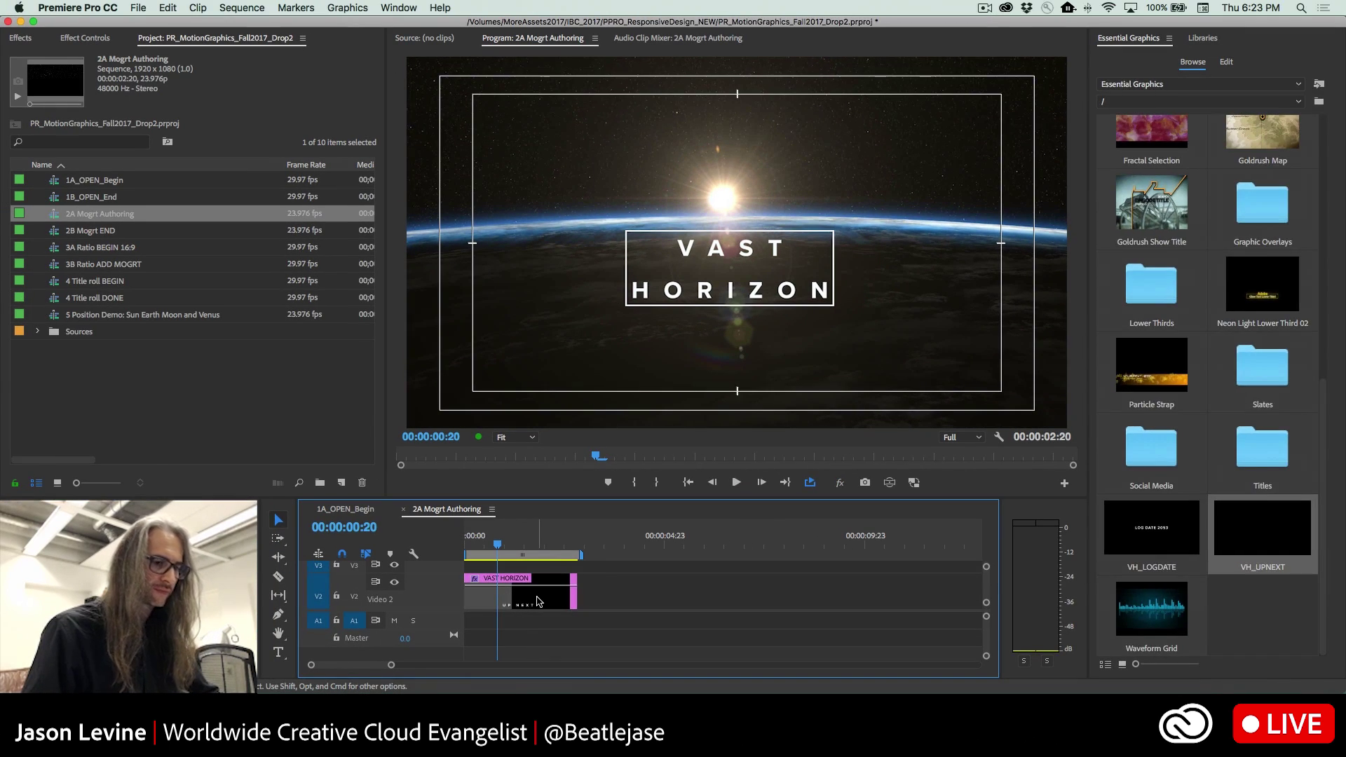
left_click(1226, 62)
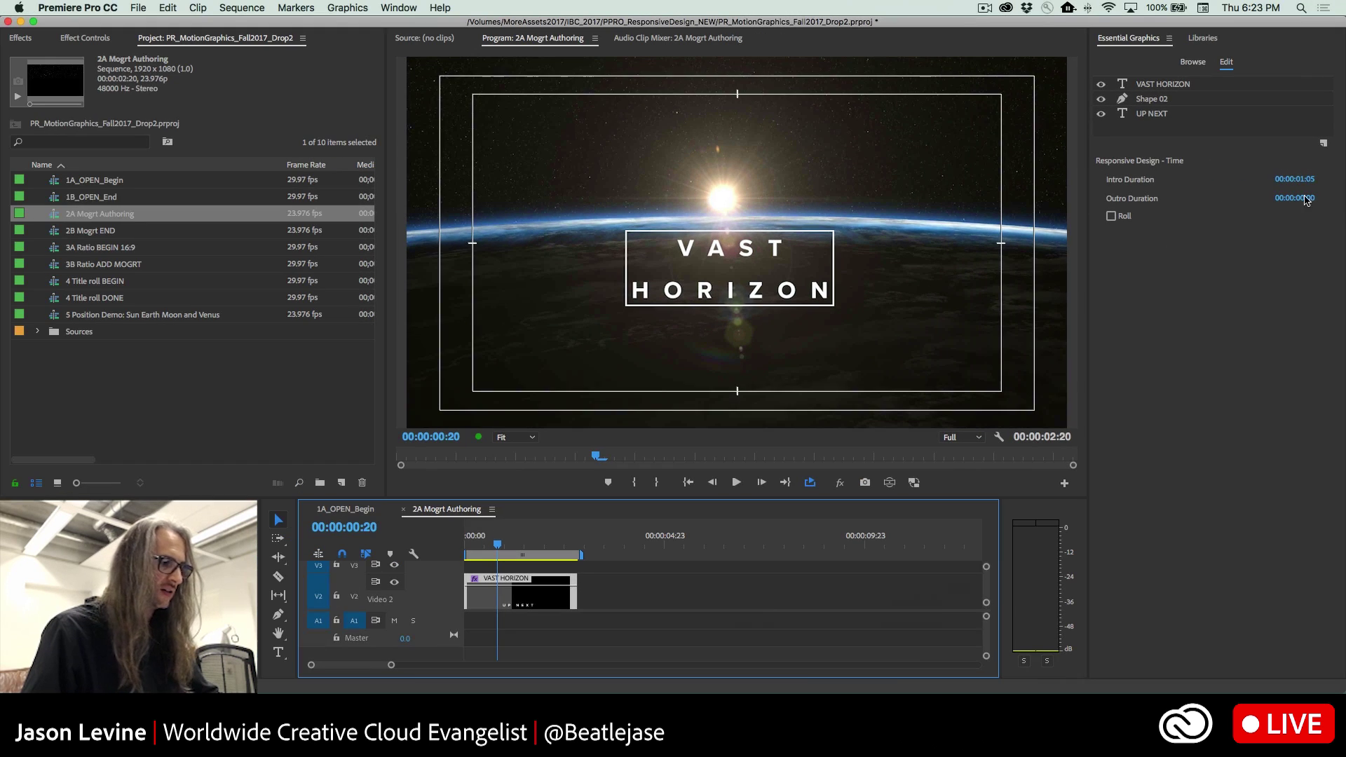
- Select the VAST HORIZON and Shape 02 layers, toggle Shape 02's visibility, then begin editing the title text
left_click(89, 39)
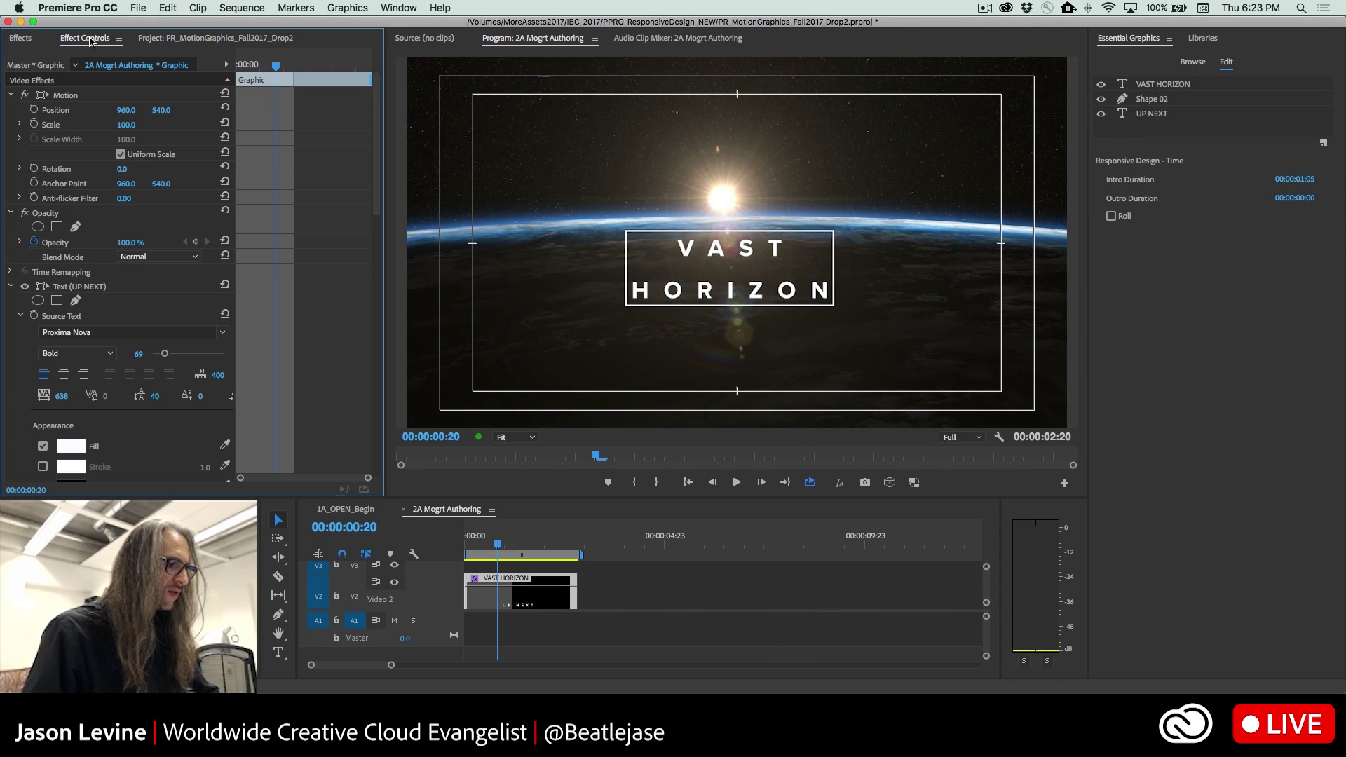
scroll(379, 158, "down", 10)
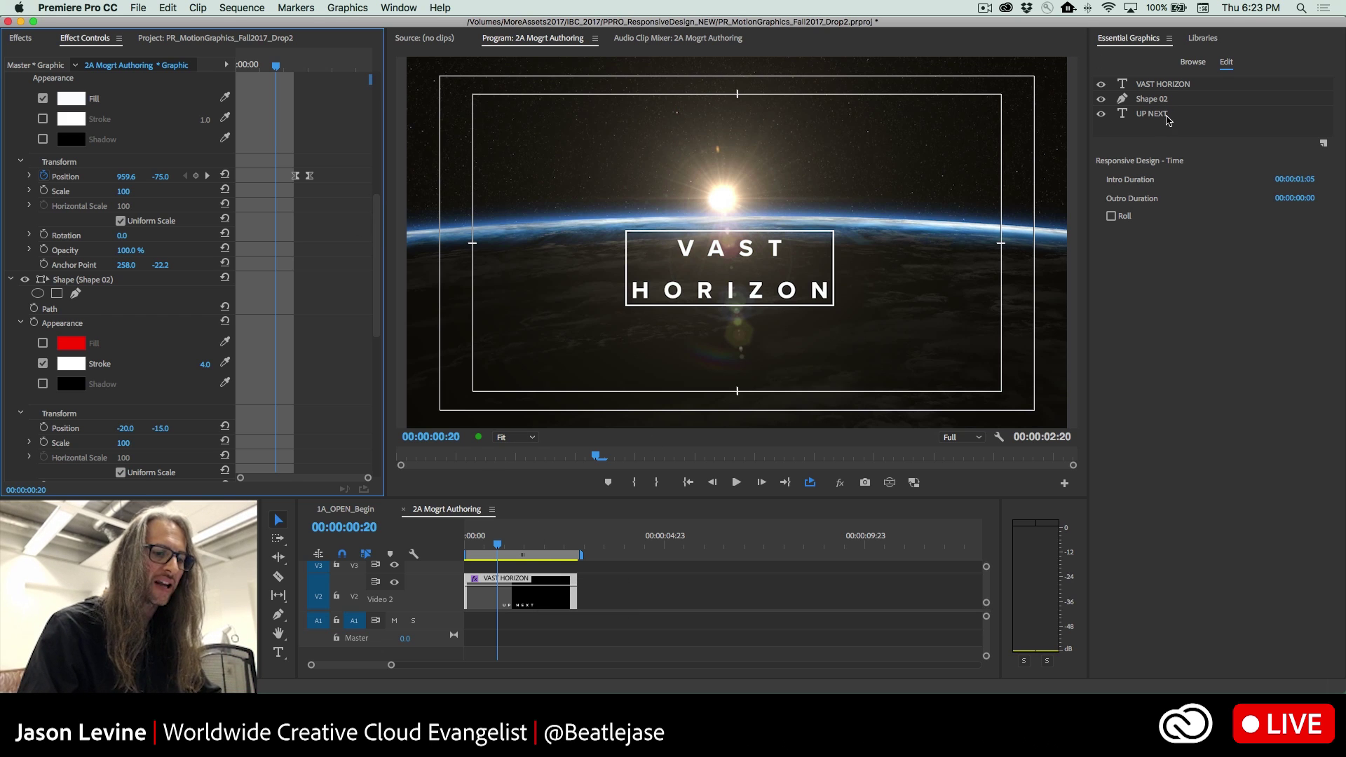
left_click(1197, 85)
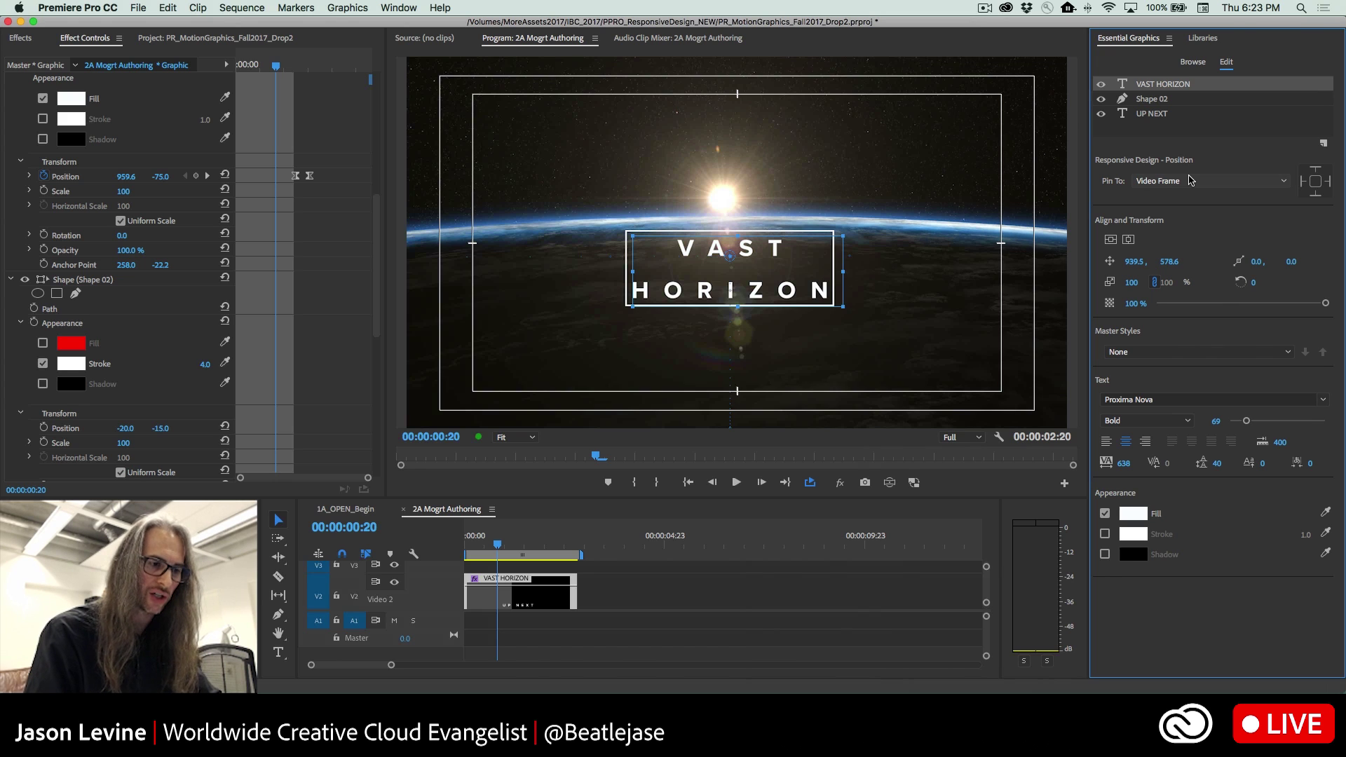
left_click(1103, 101)
left_click(1102, 101)
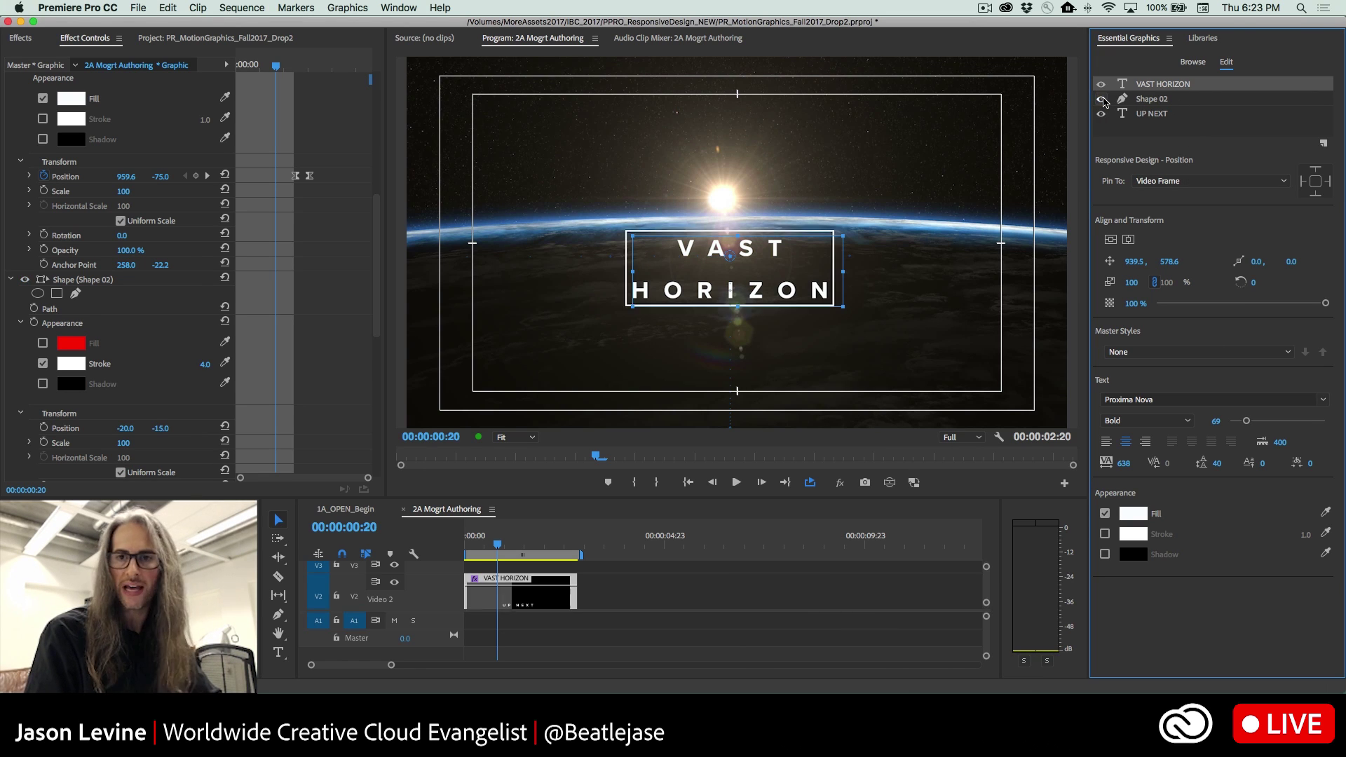
left_click(1199, 102)
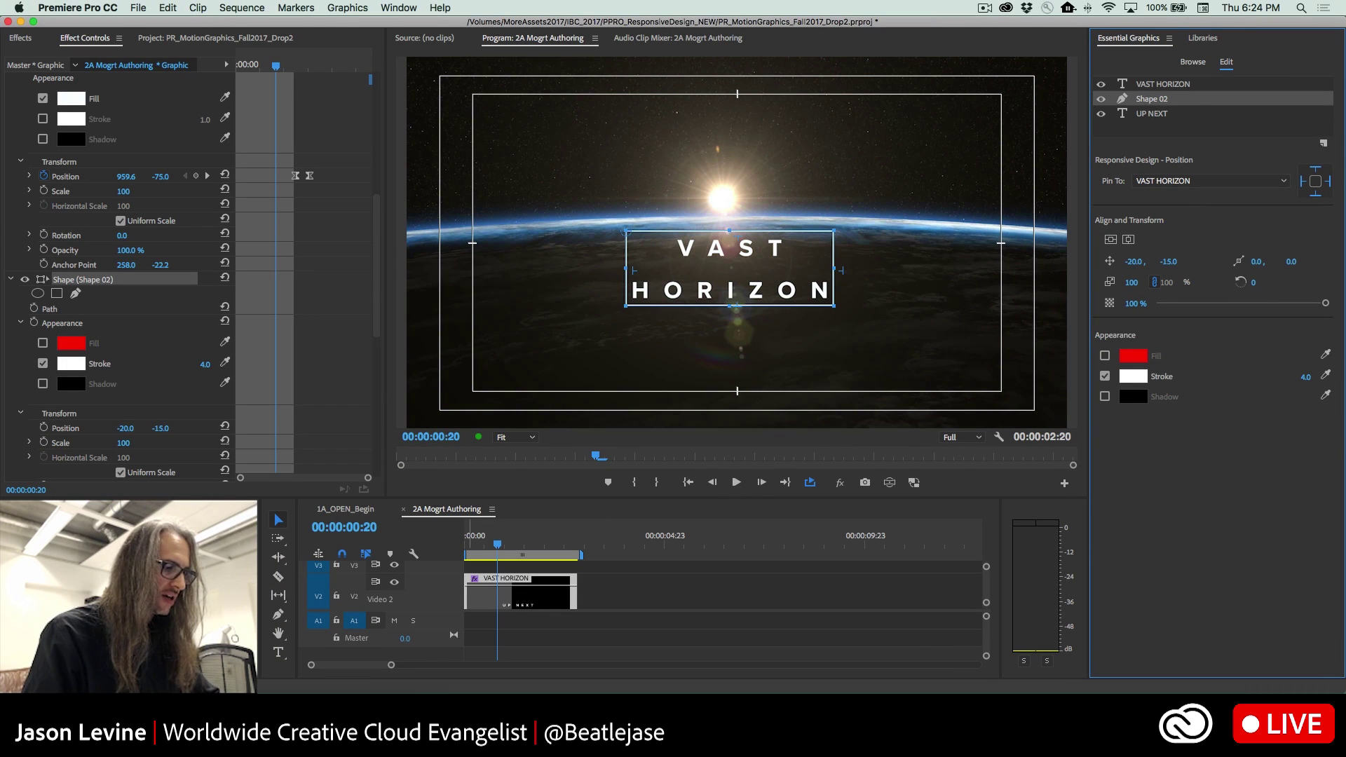
left_click(279, 652)
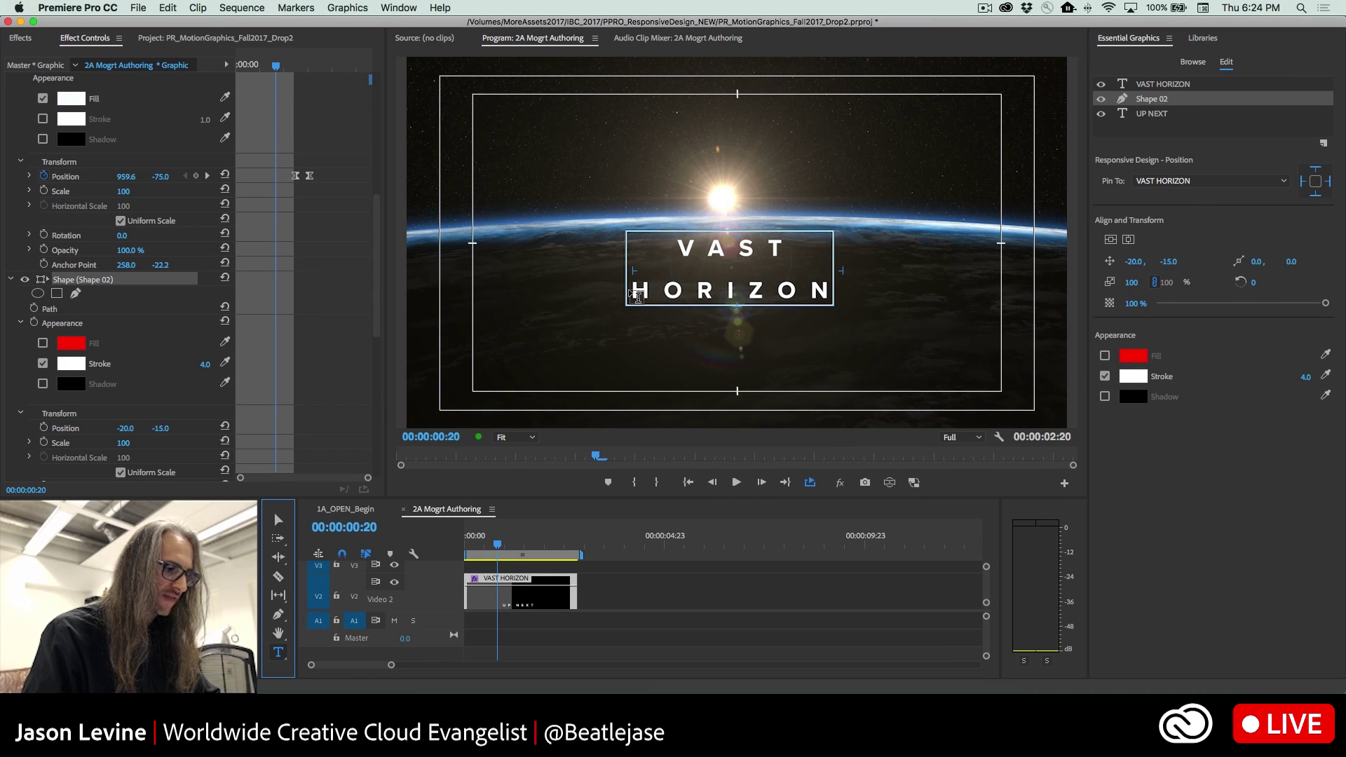
left_click(638, 291)
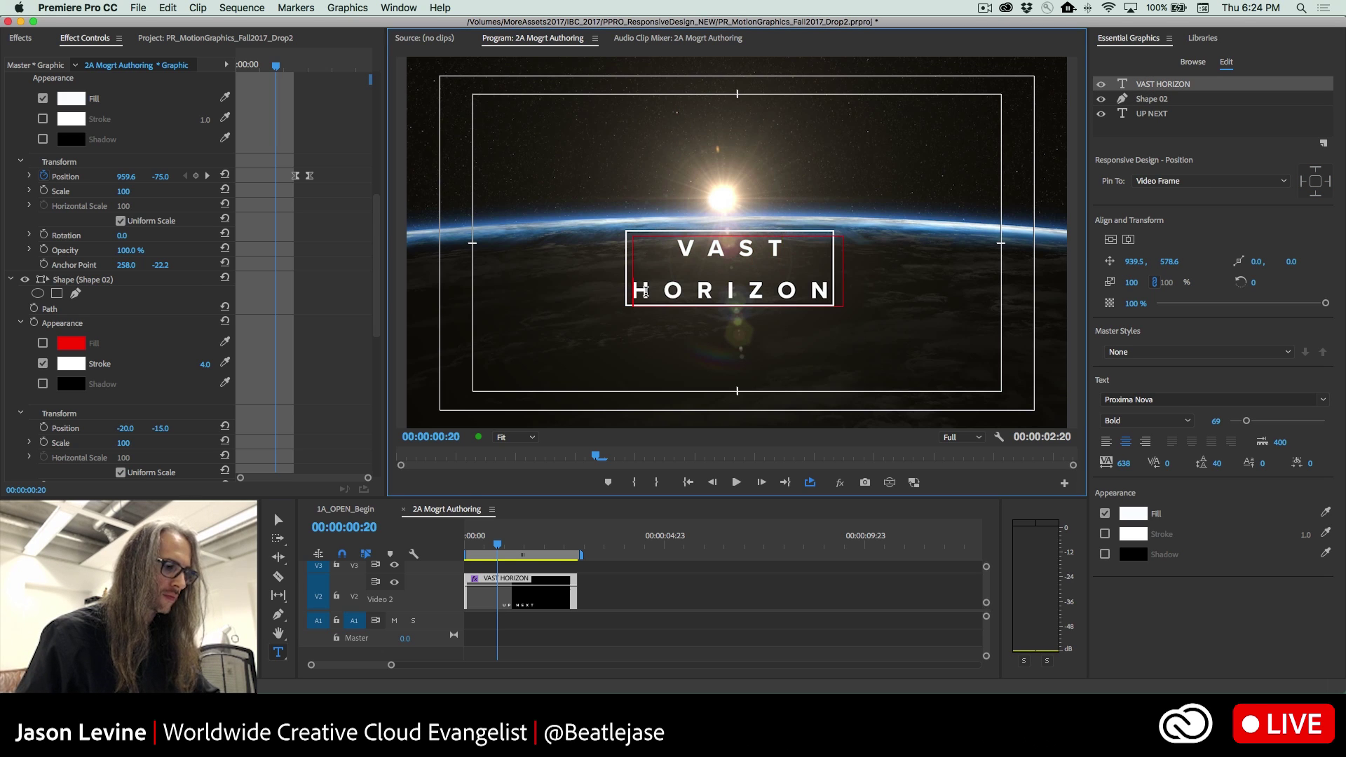
- Remove the line break so VAST HORIZON sits on one line, and play the animation
key("Delete")
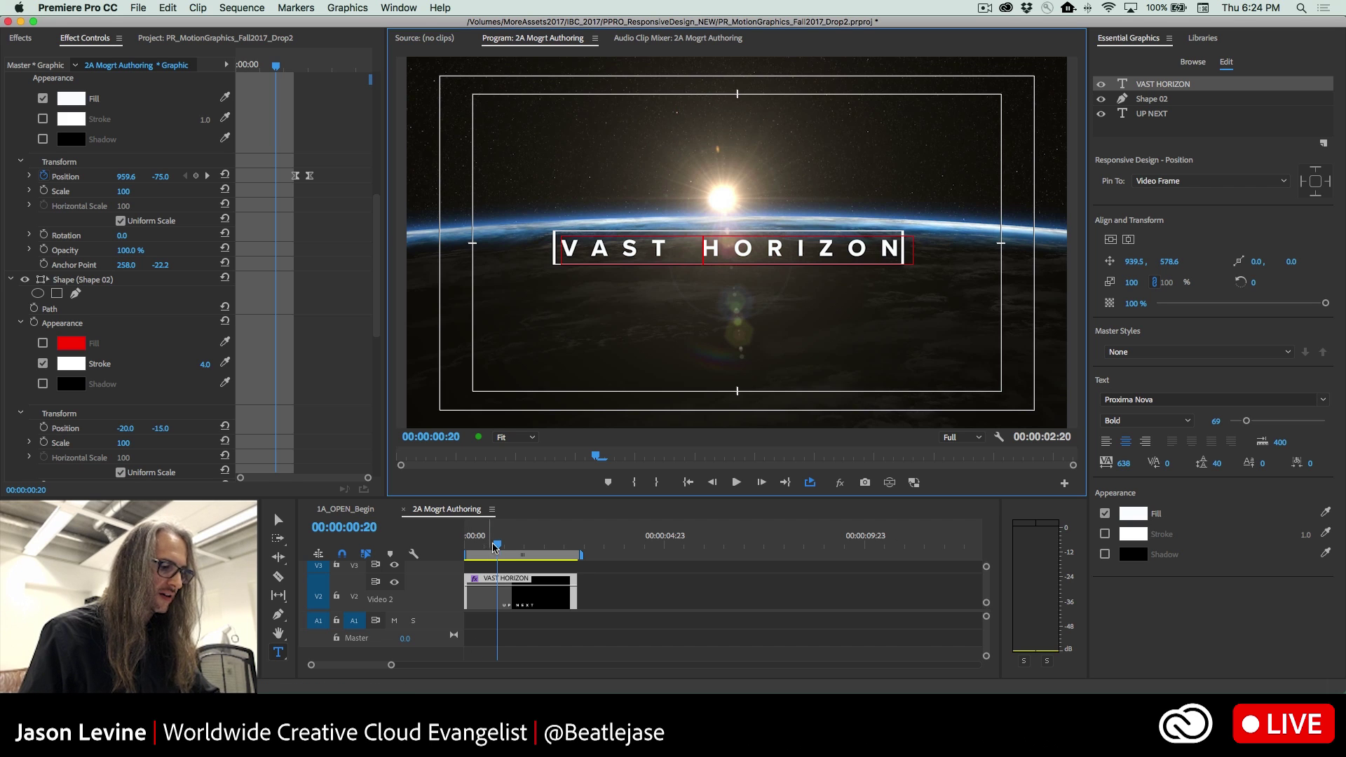
left_click(444, 547)
key("Home")
key("space")
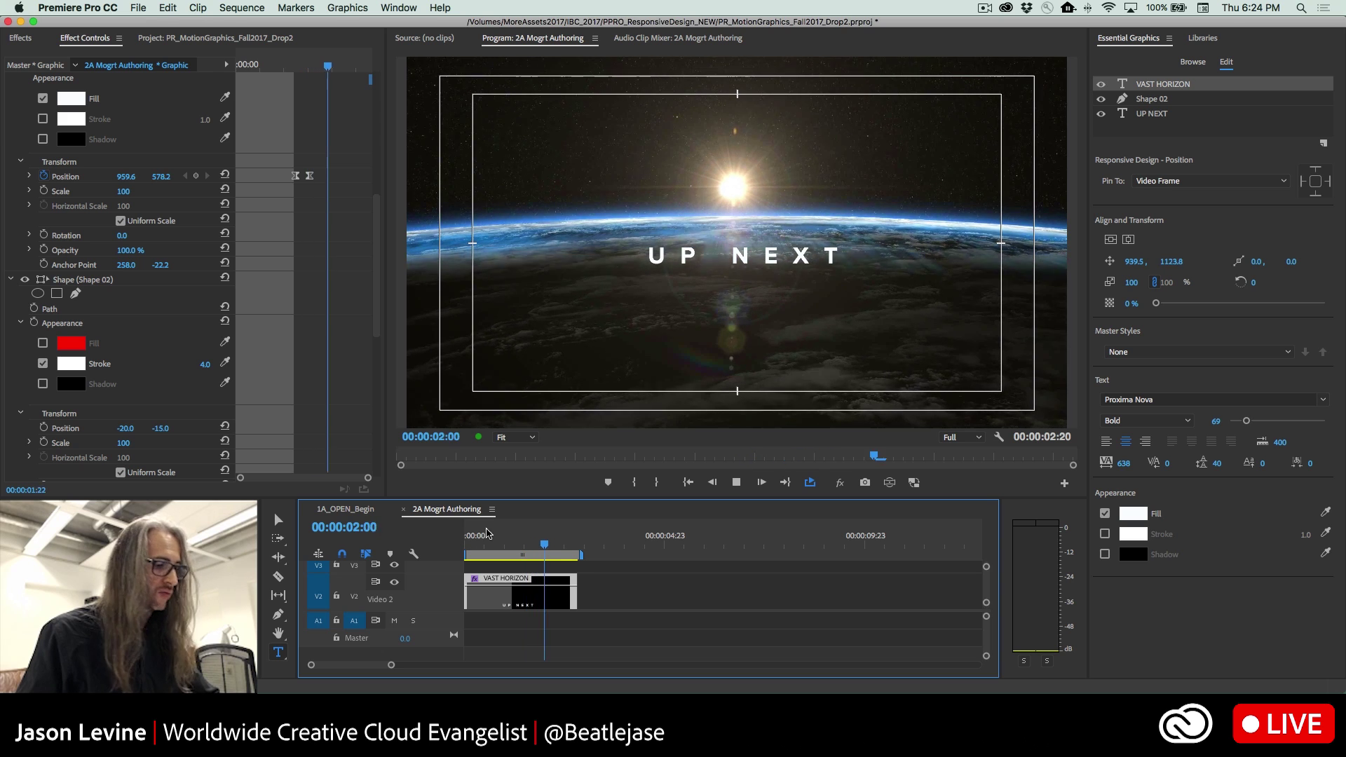
key("space")
- Replay the sequence to watch the box widen, then select all of the VAST HORIZON text
left_click(466, 545)
key("space")
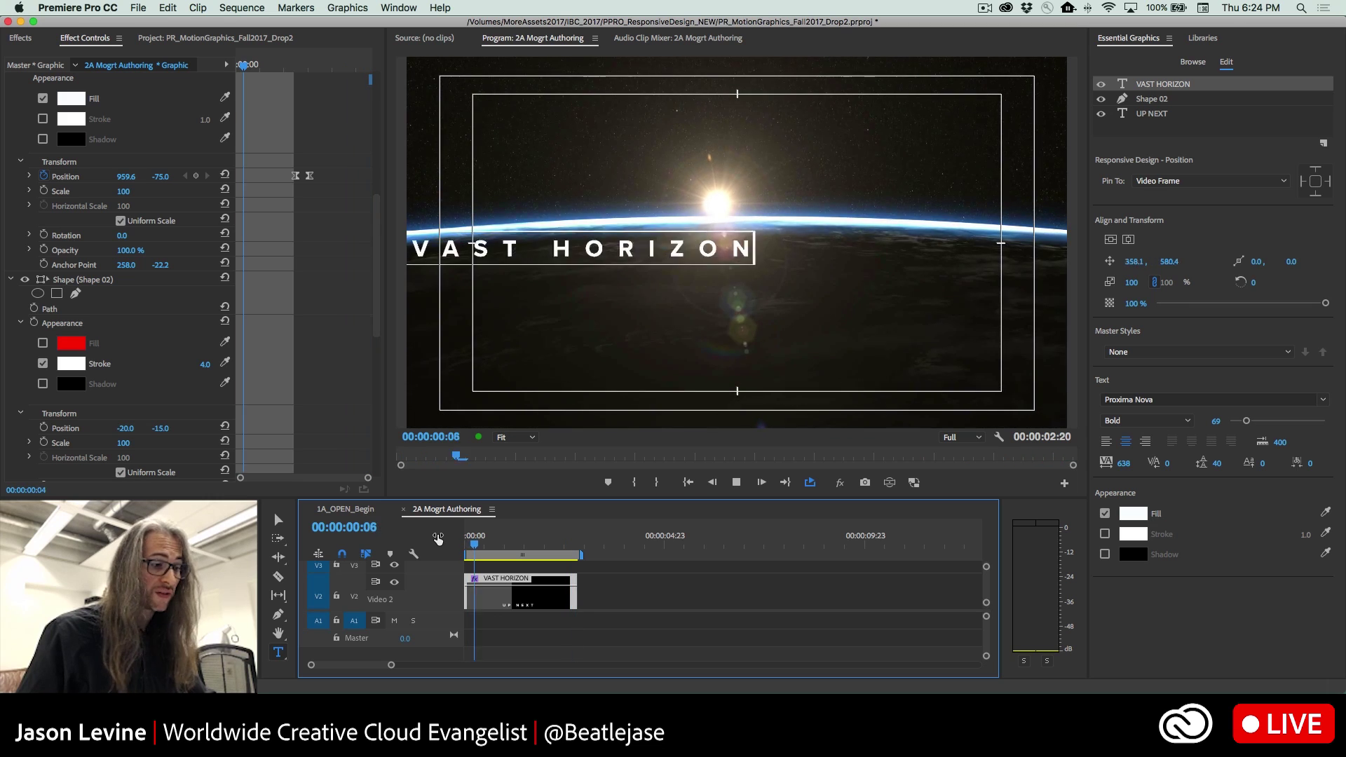
key("space")
left_click(489, 545)
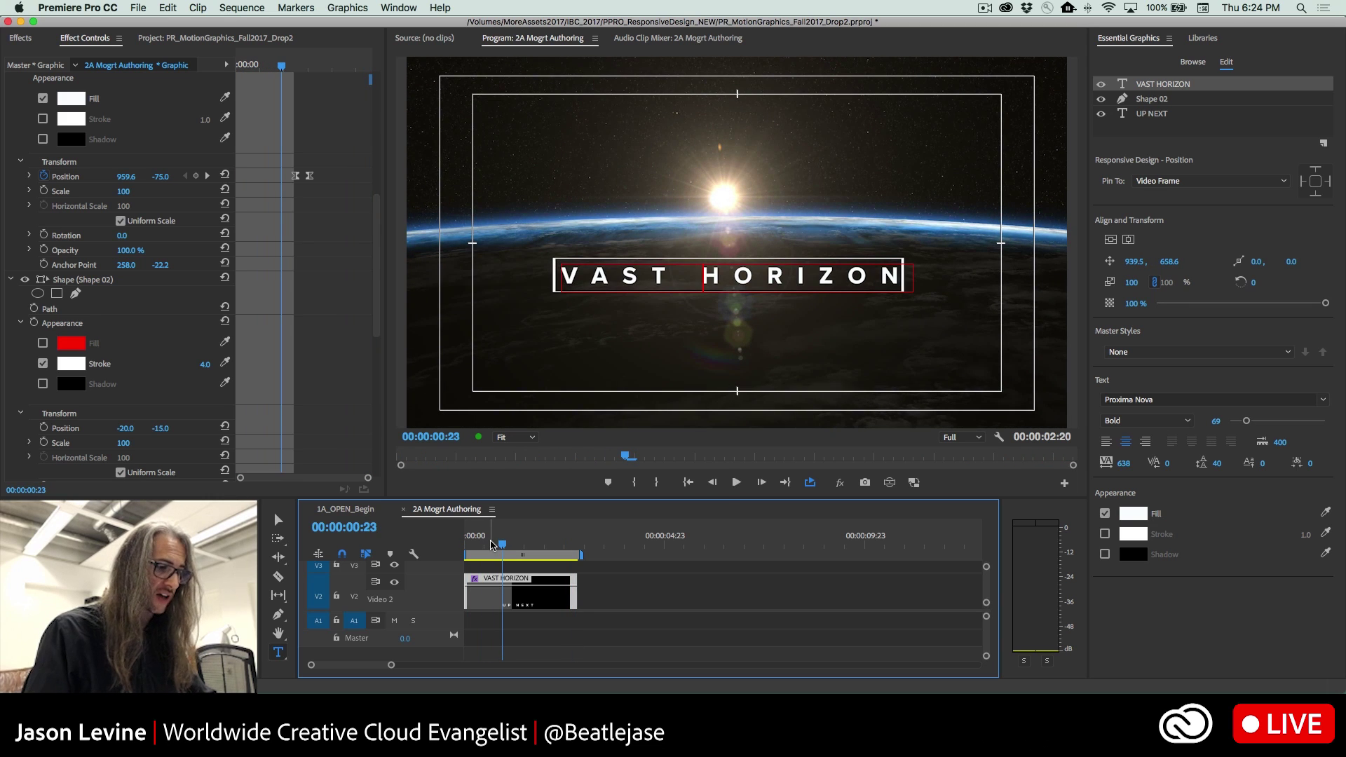
key("space")
key("space")
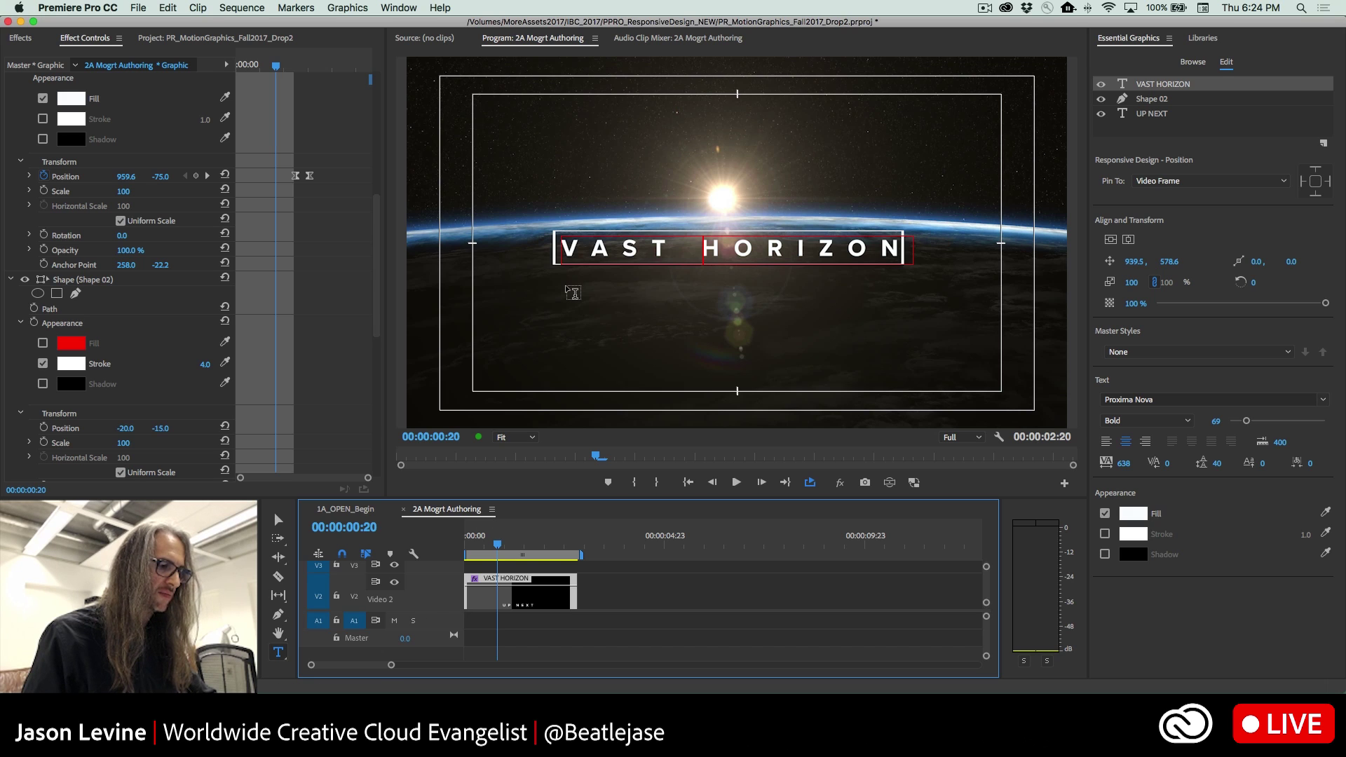
left_click_drag(567, 246, 935, 243)
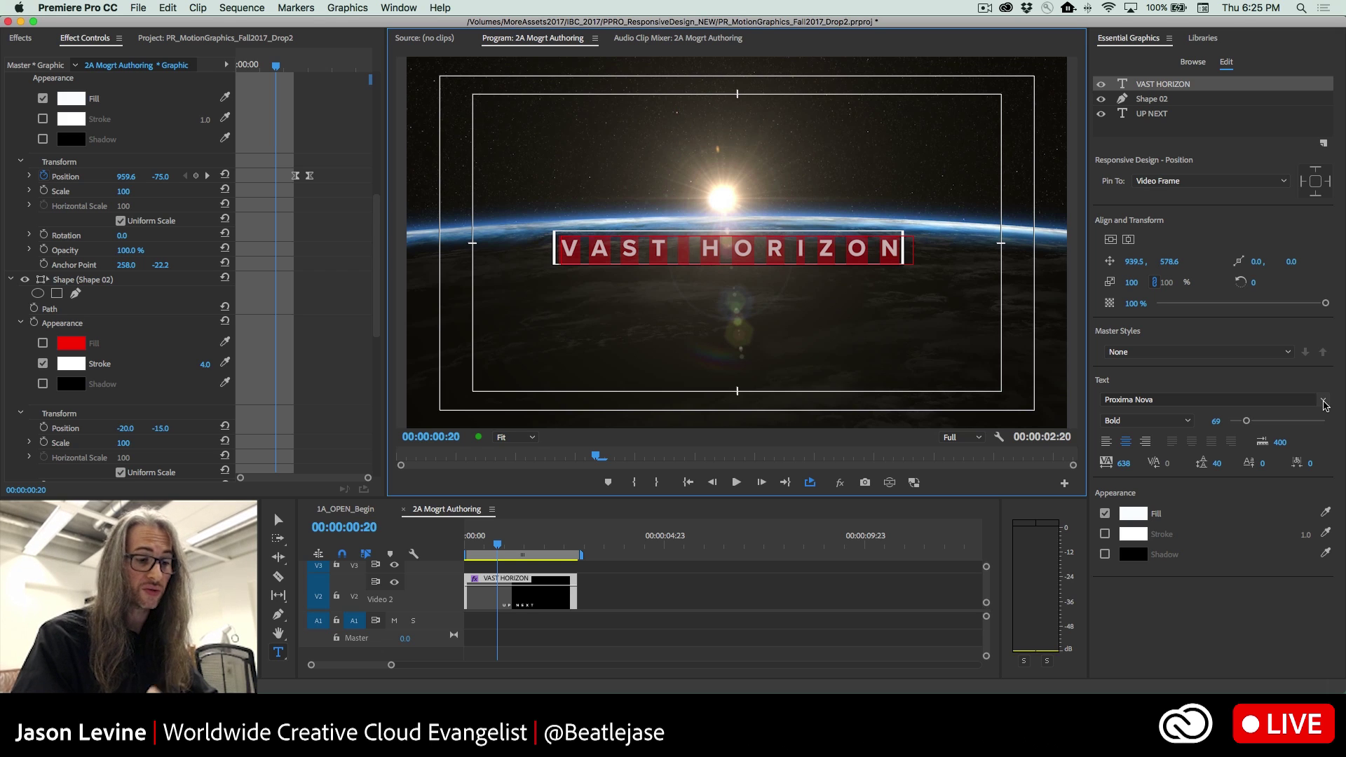
- Browse the font list, filtering to Typekit and favourite fonts and expanding Iskra's weights
left_click(1324, 403)
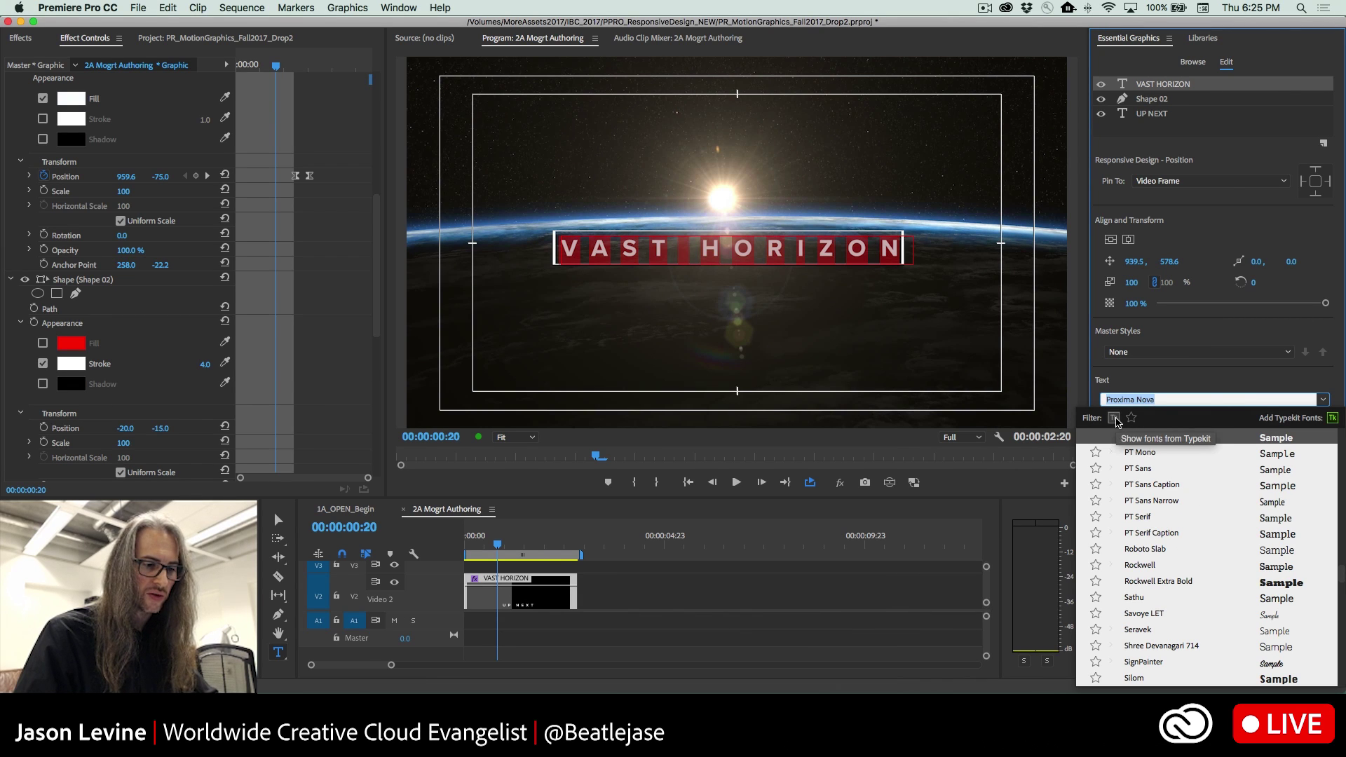
left_click(1115, 419)
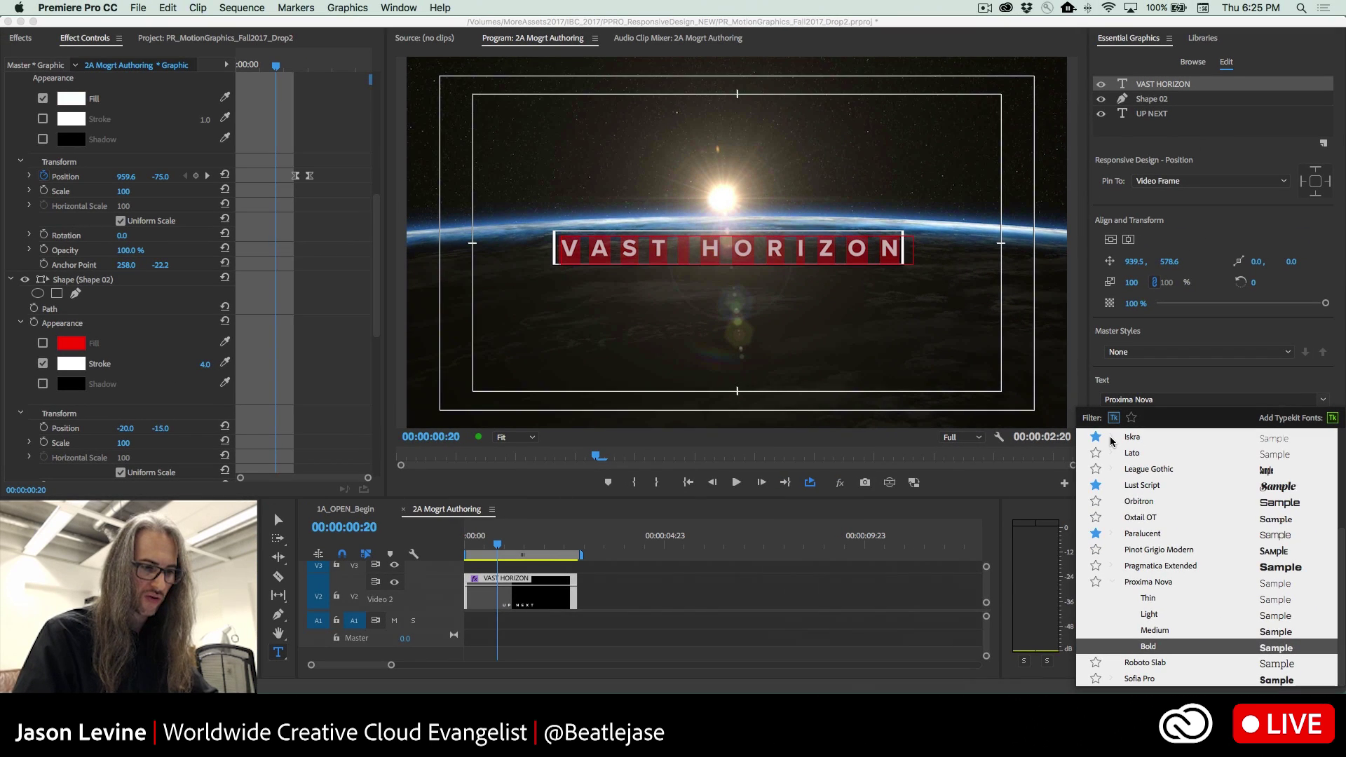
left_click(1112, 438)
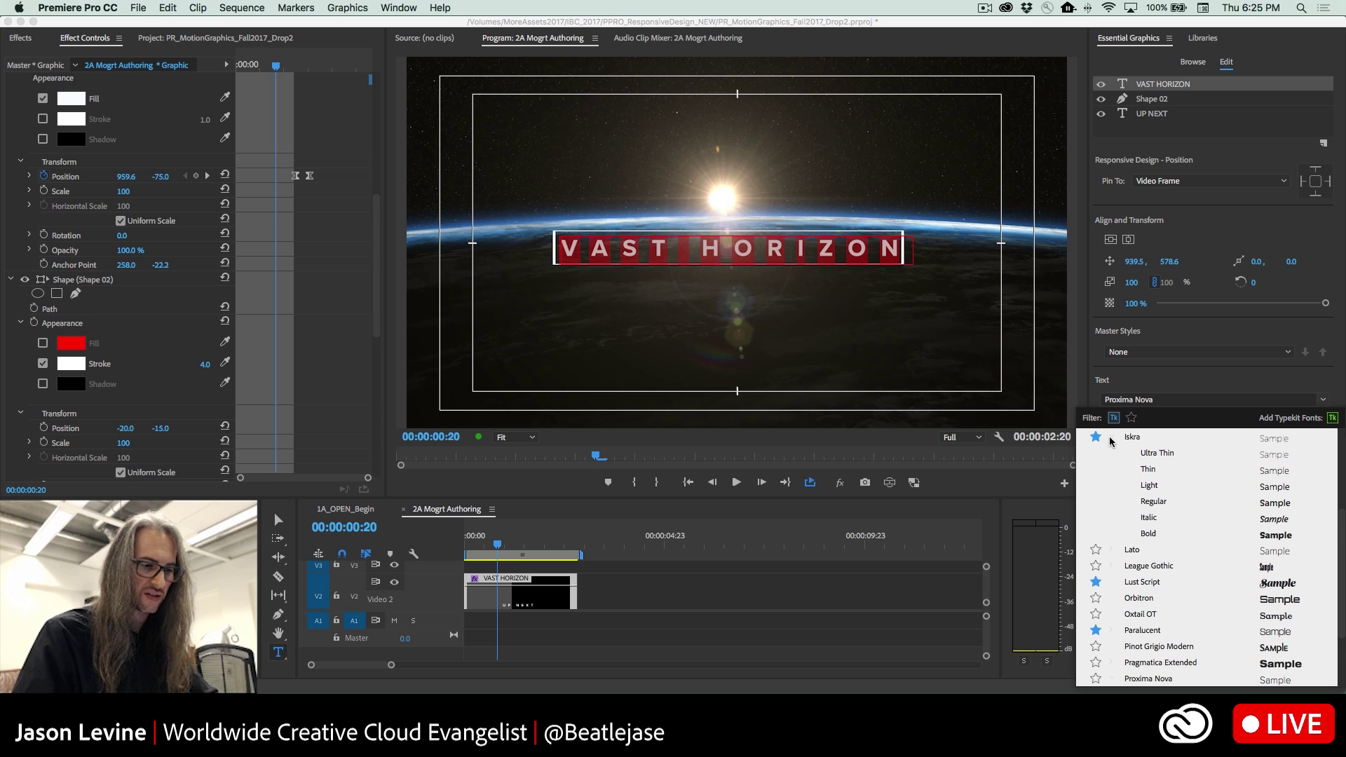
left_click(1113, 438)
left_click(1132, 418)
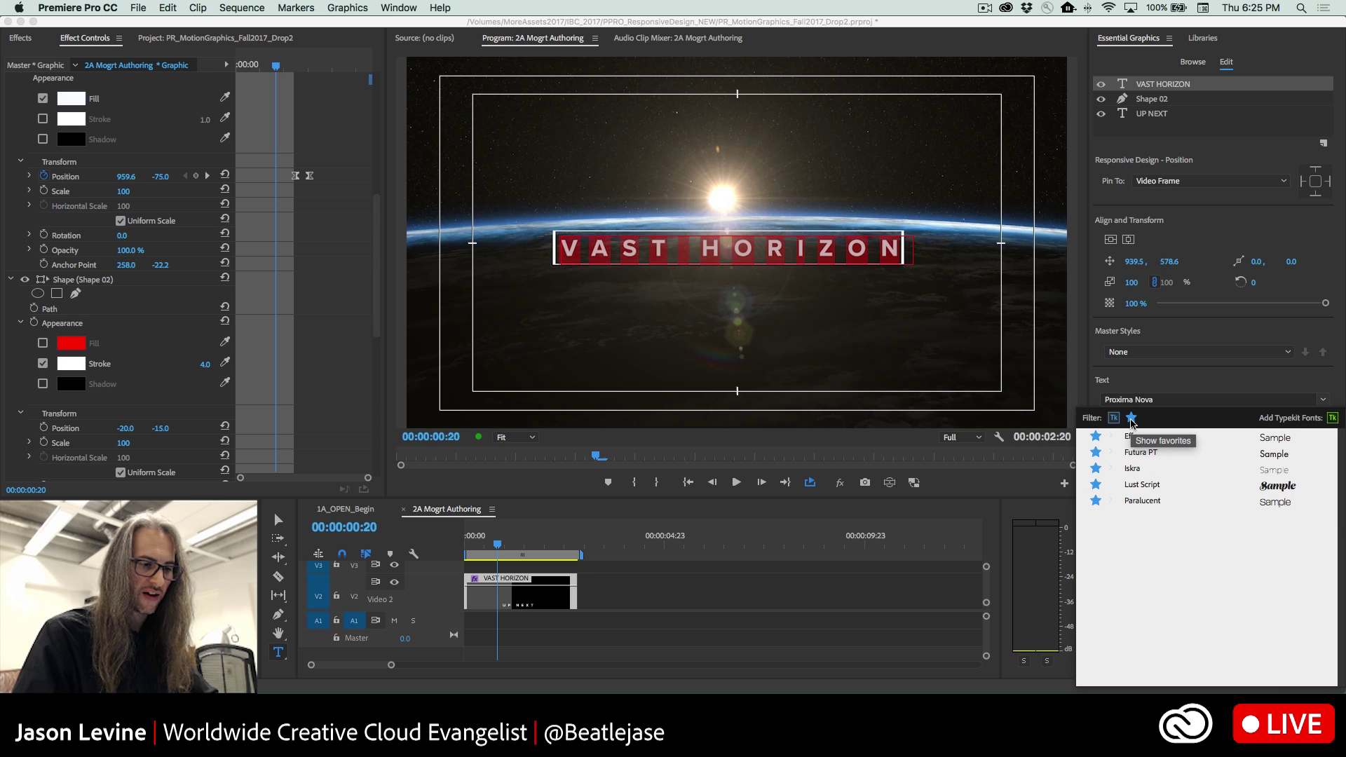
left_click(1132, 418)
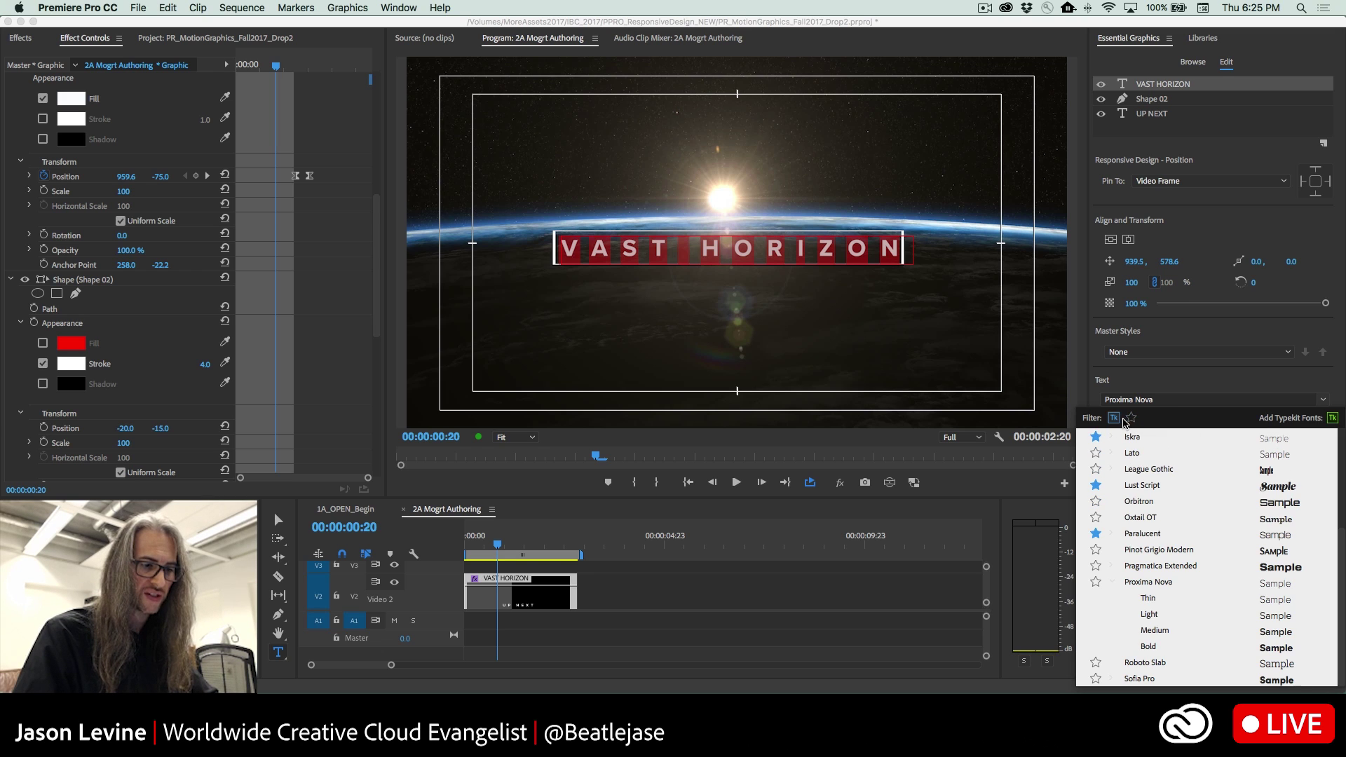
scroll(1209, 472, "down", 15)
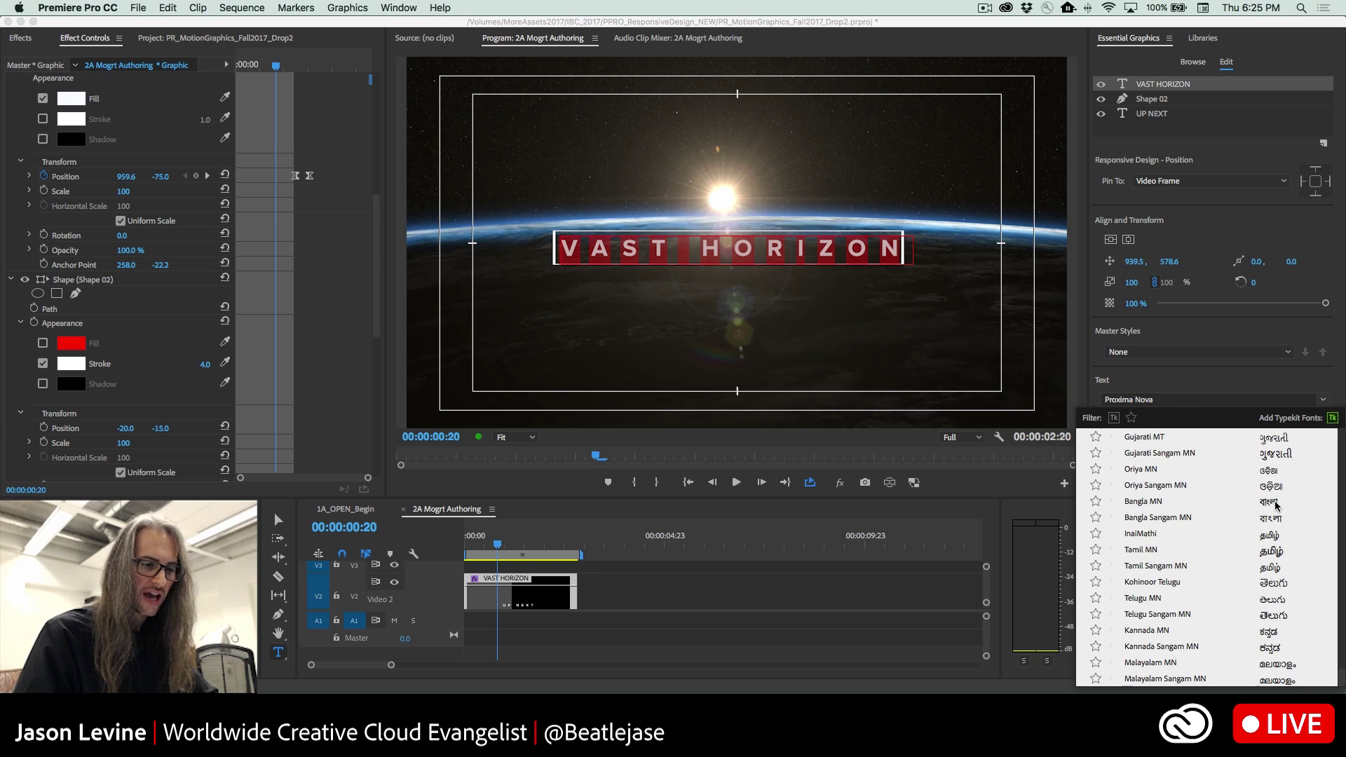
scroll(1267, 500, "up", 10)
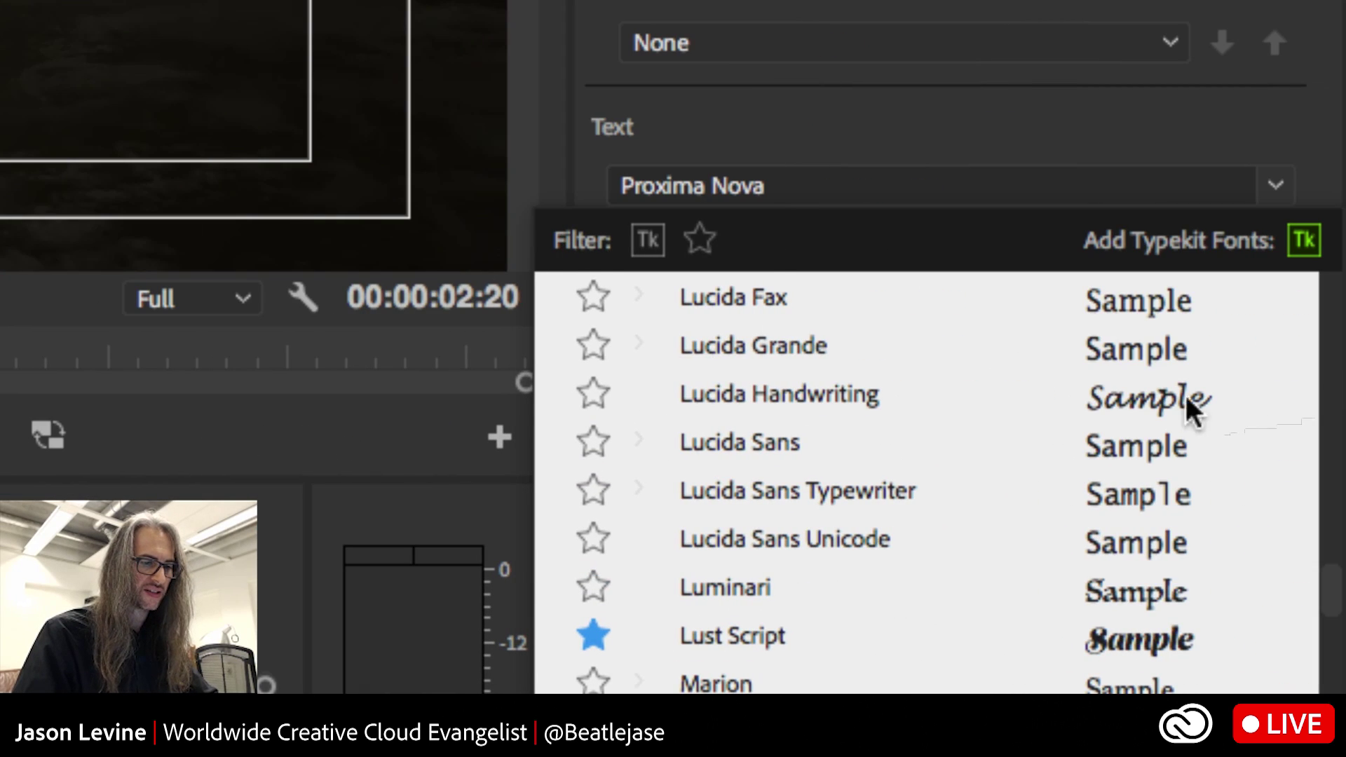
scroll(1265, 465, "down", 1)
scroll(1093, 465, "up", 15)
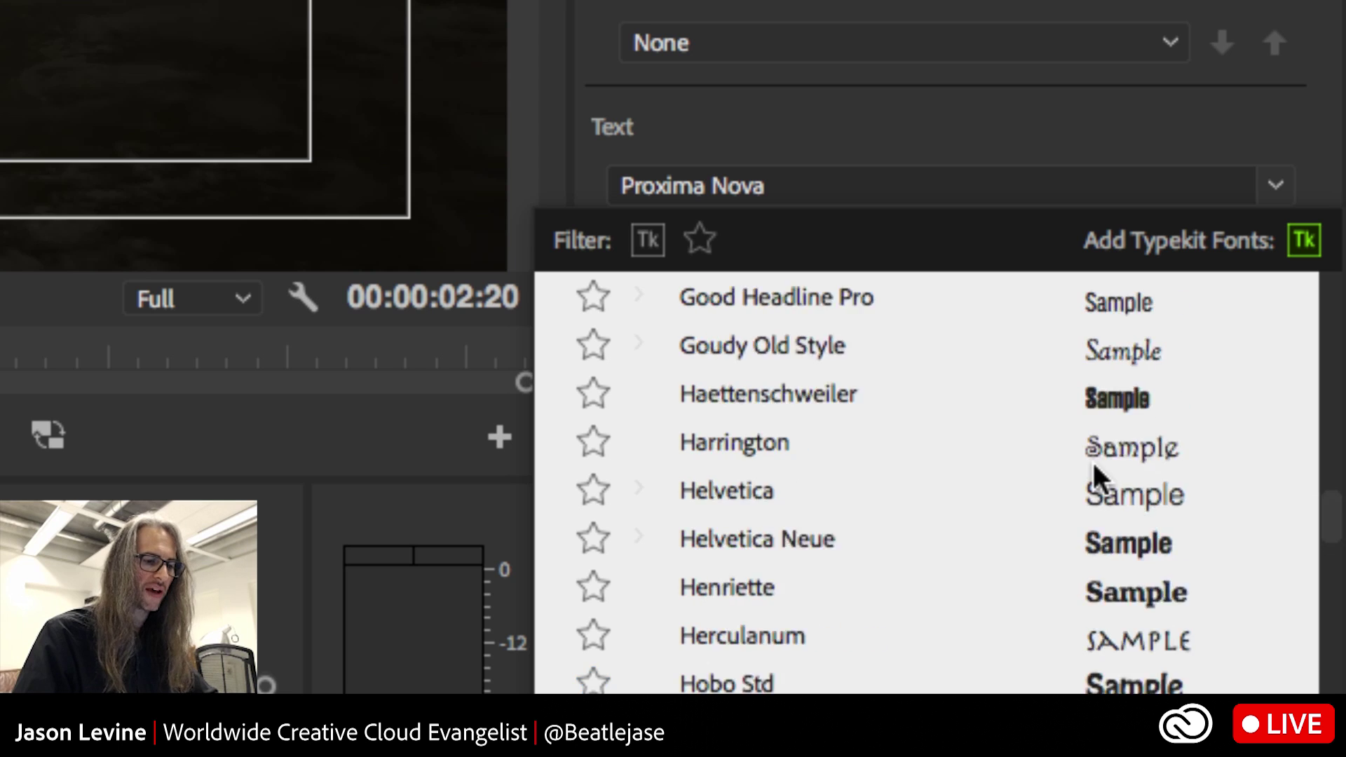
scroll(1094, 466, "up", 12)
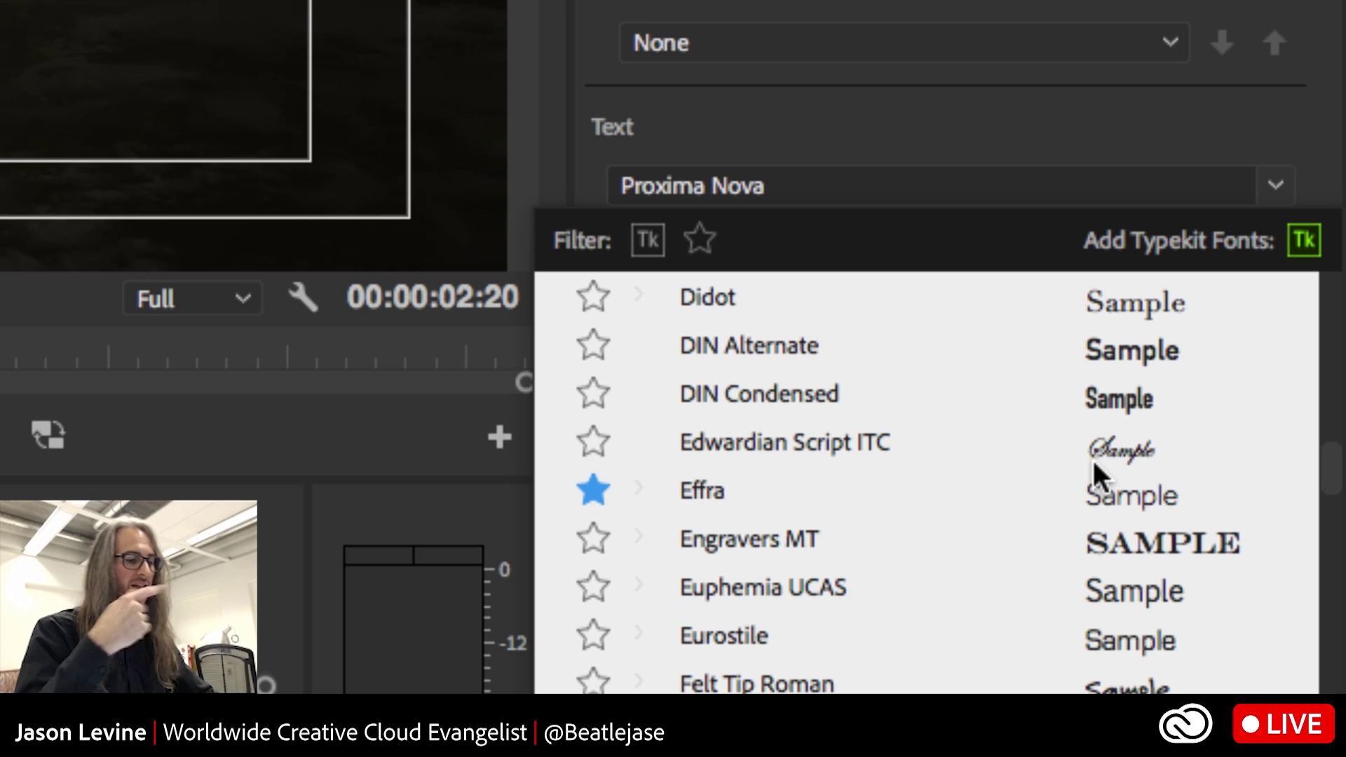
- Apply Abadi MT Condensed Extra Bold to the title and show the Project panel's sequences
left_click(812, 188)
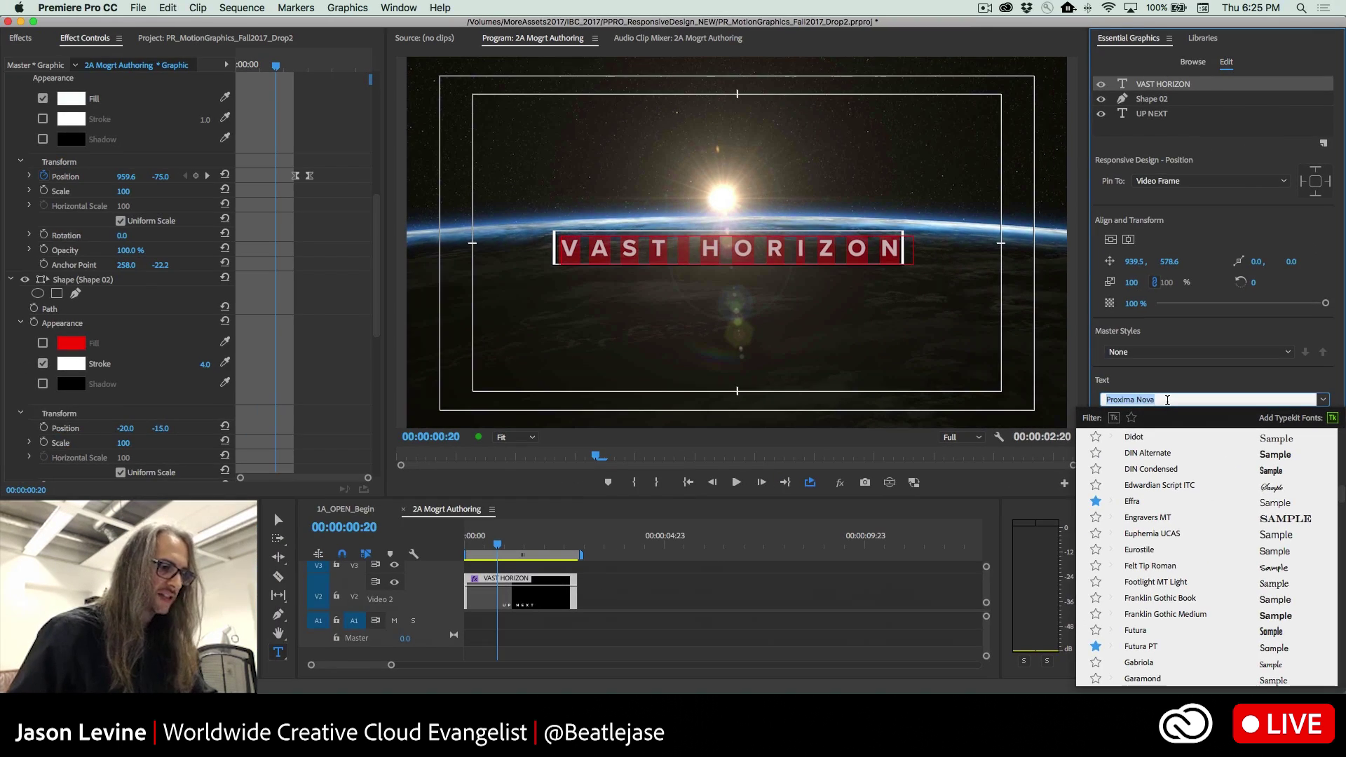
key("Down")
key("Down")
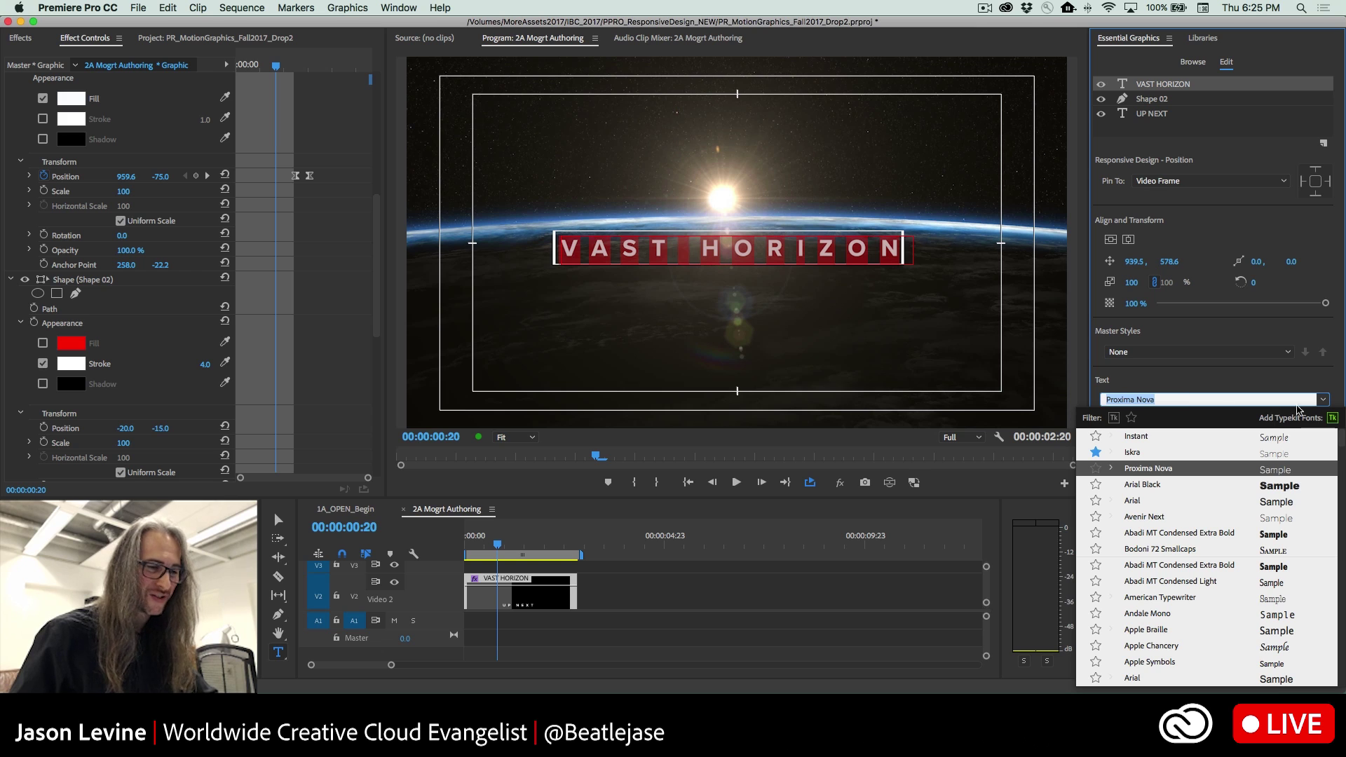
key("Down")
key("Down")
key("Down")
key("Down")
key("Down")
key("Down")
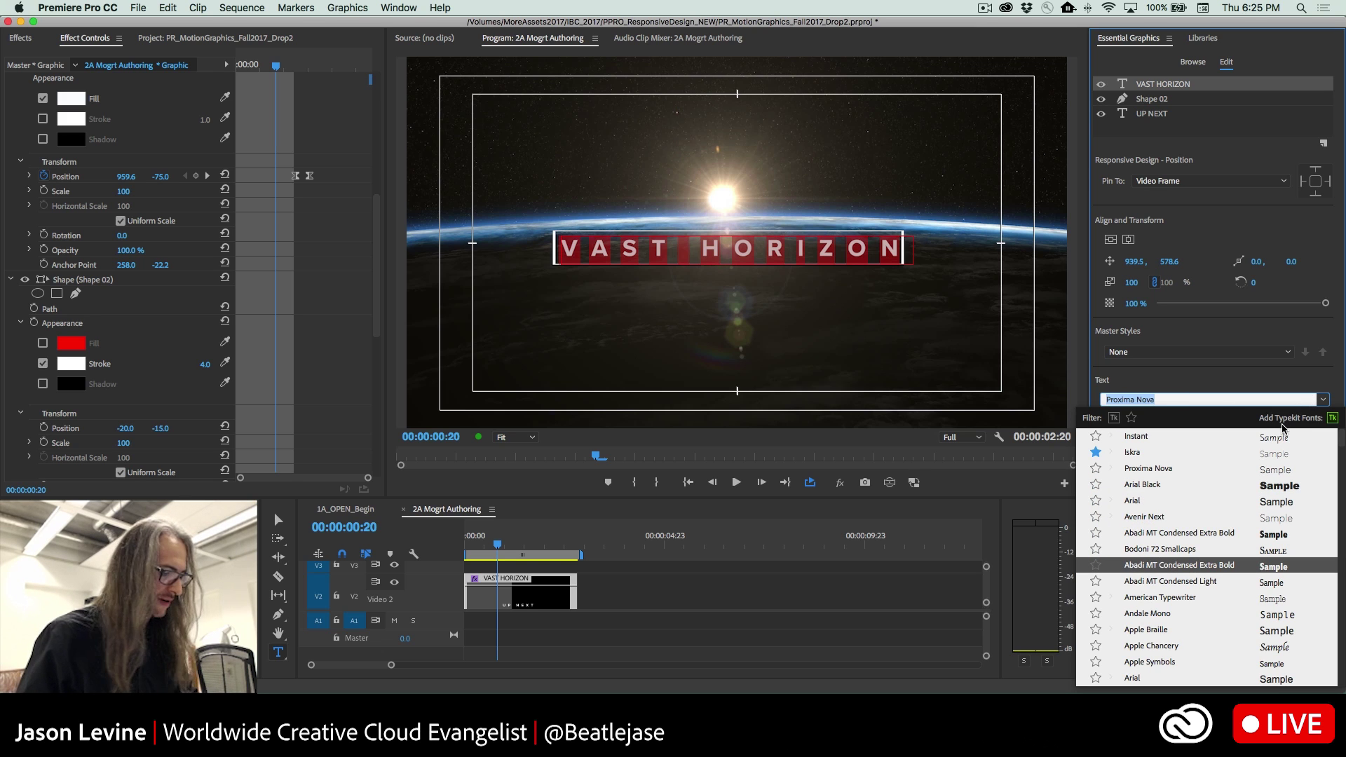
key("Return")
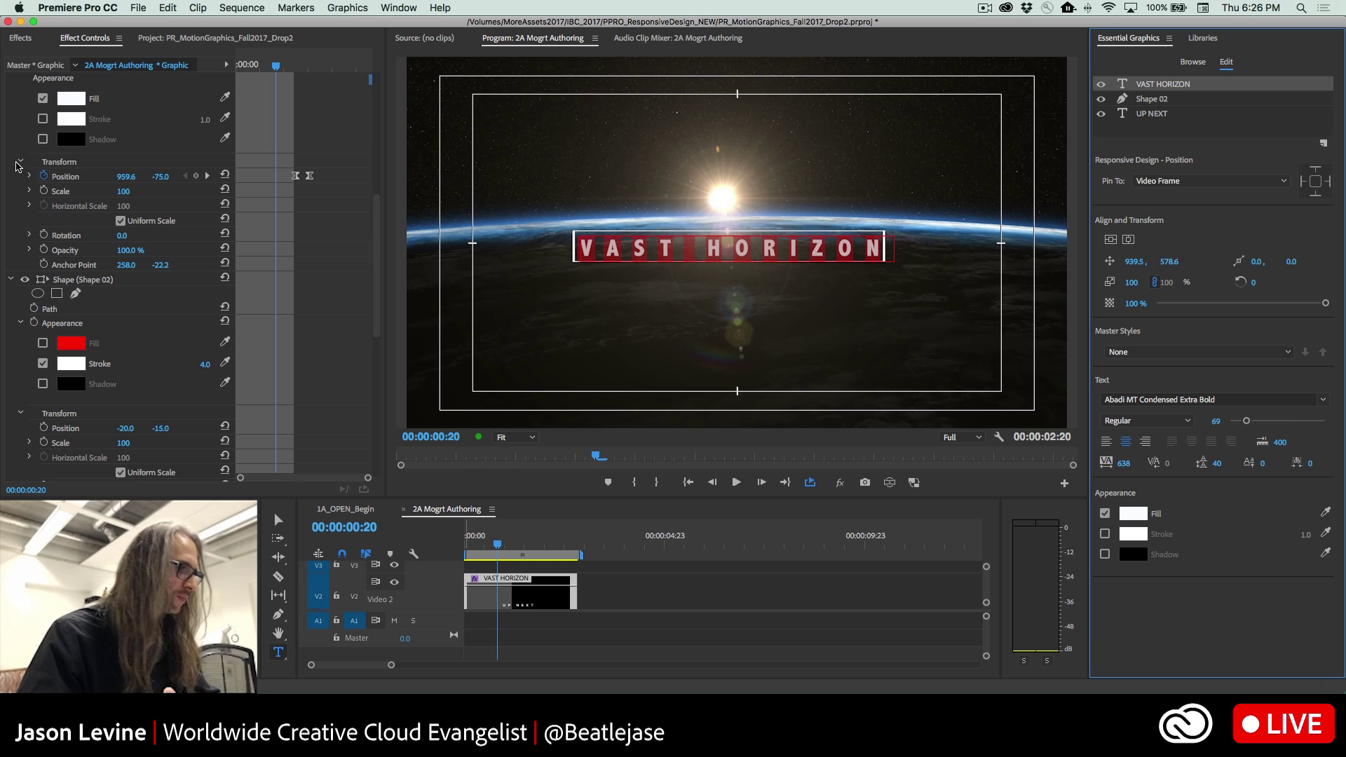
left_click(214, 38)
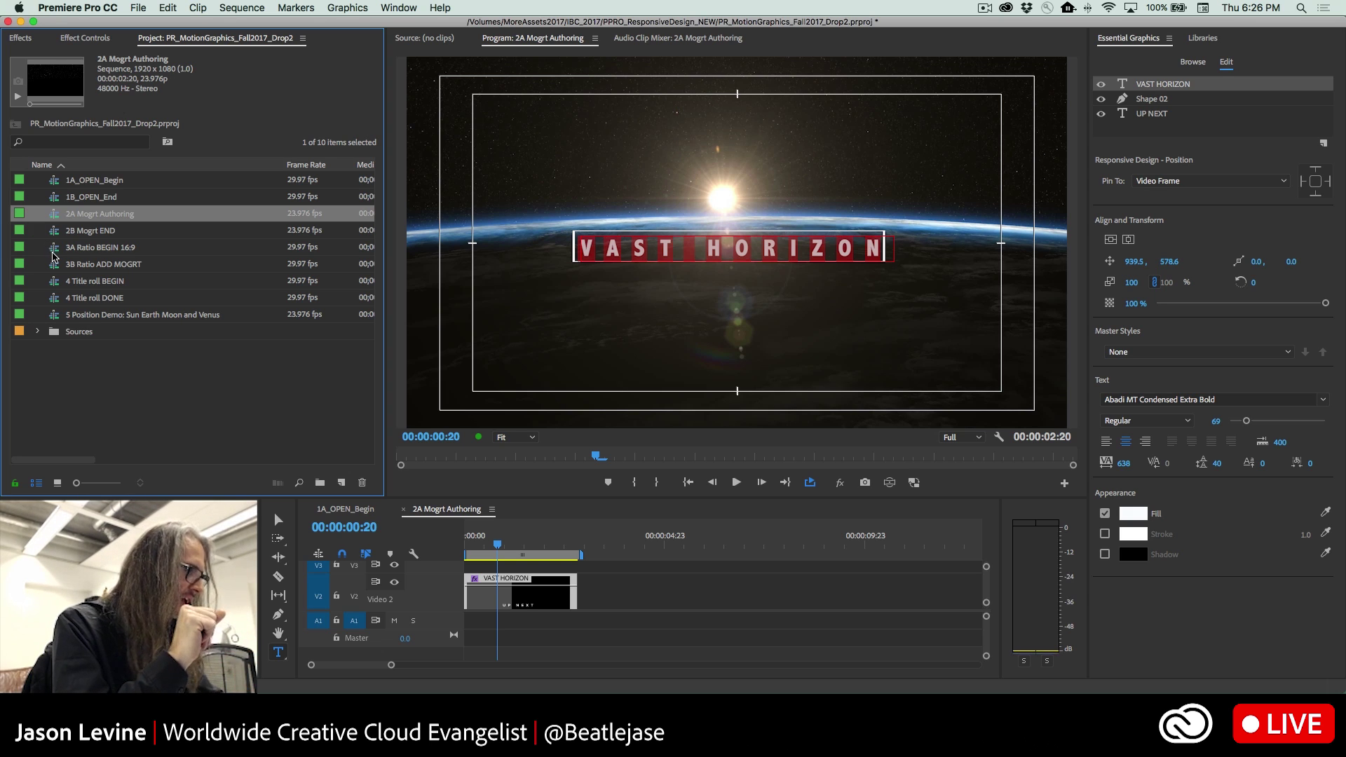
- Open 3A Ratio BEGIN 16:9 and play it to preview THE VAST HORIZON over SpaceMan_01.mp4
double_click(54, 254)
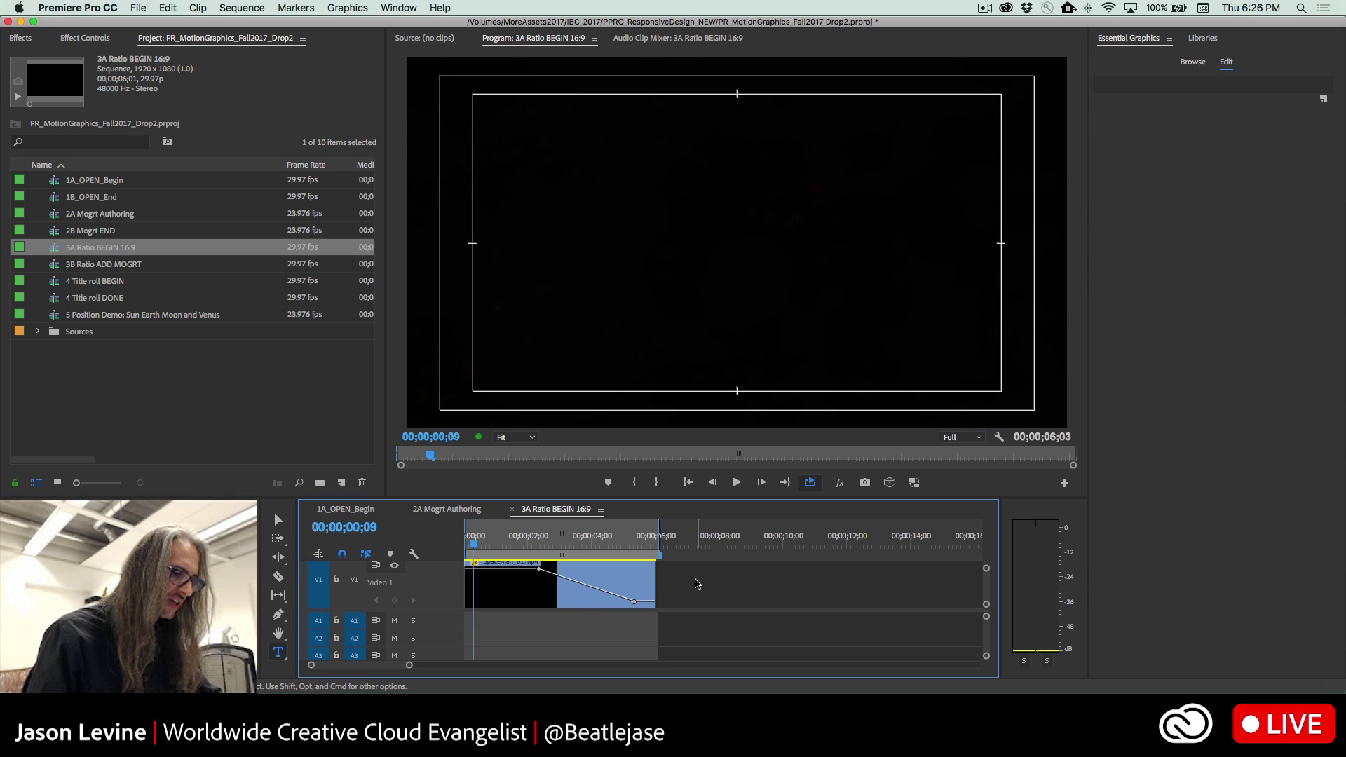
scroll(696, 585, "up", 3)
scroll(696, 585, "down", 3)
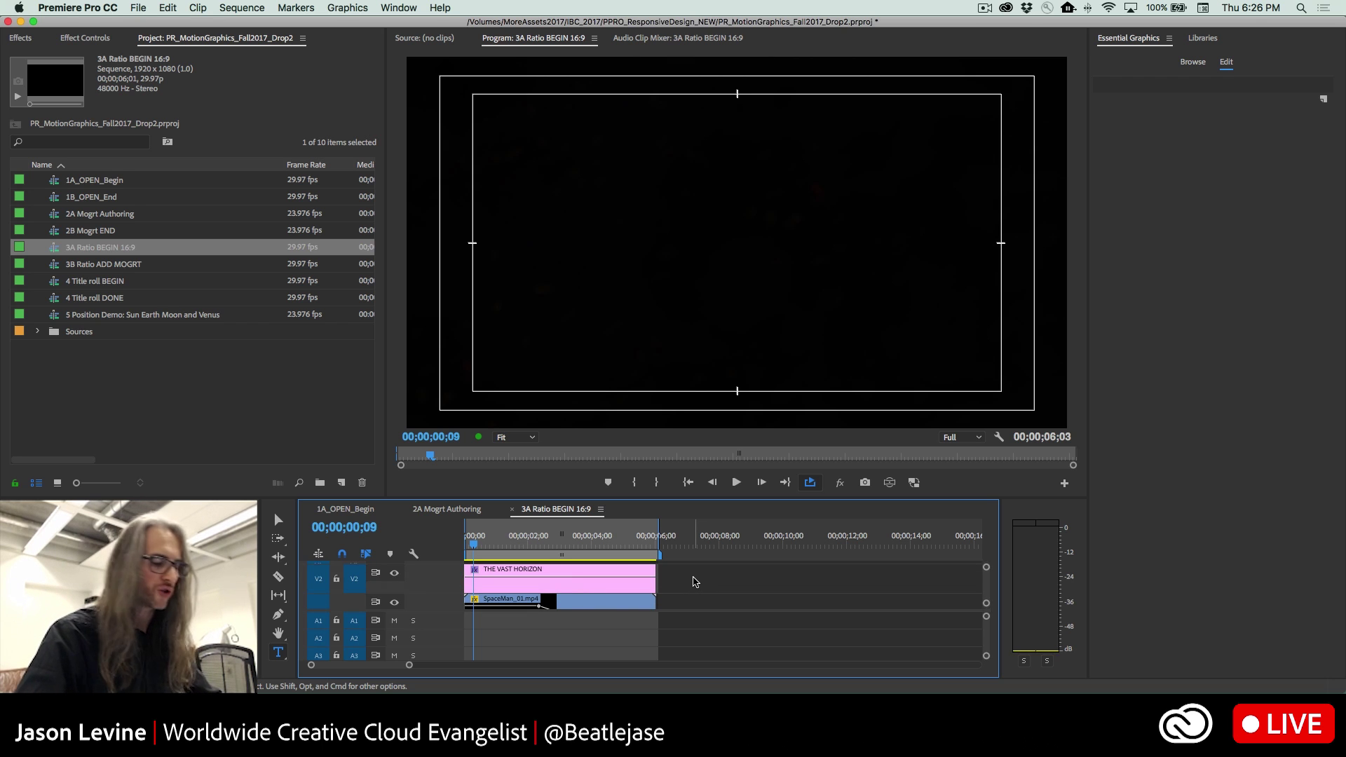
key("space")
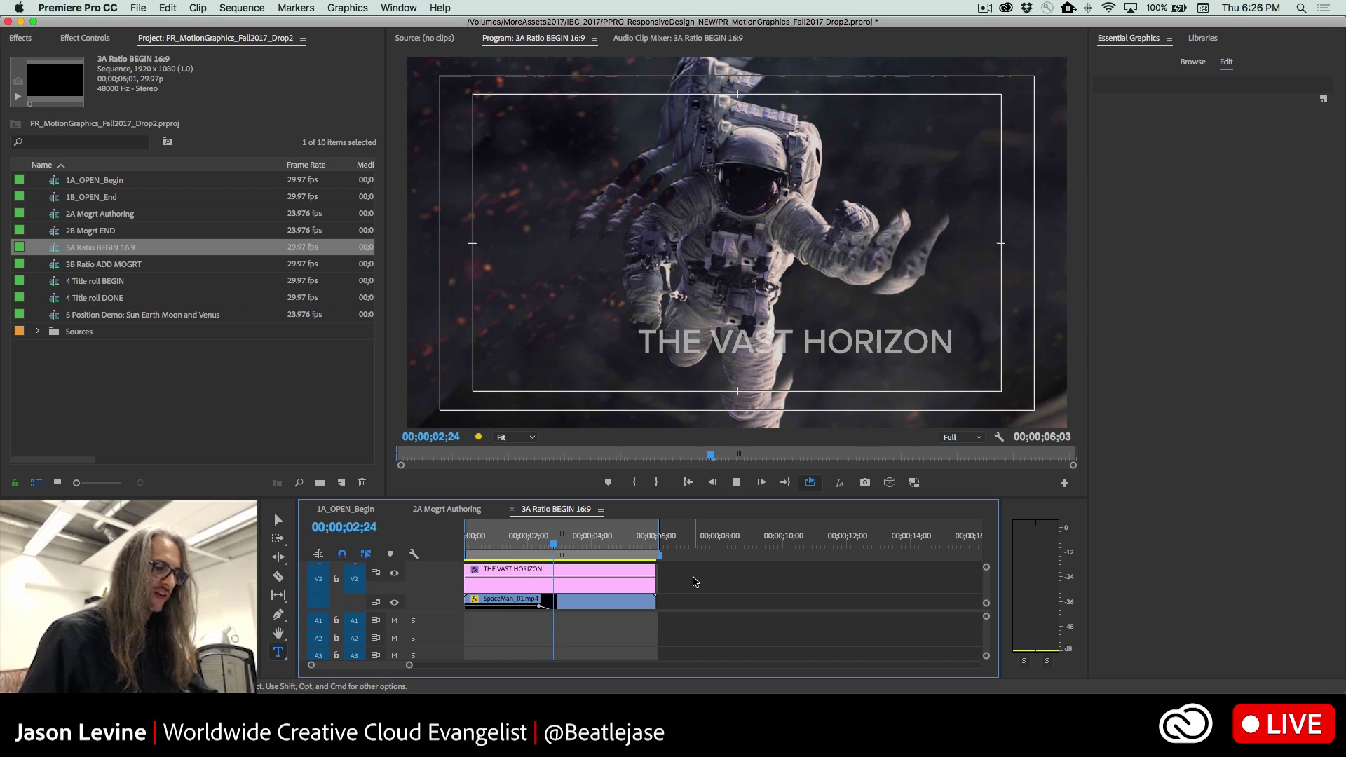
key("space")
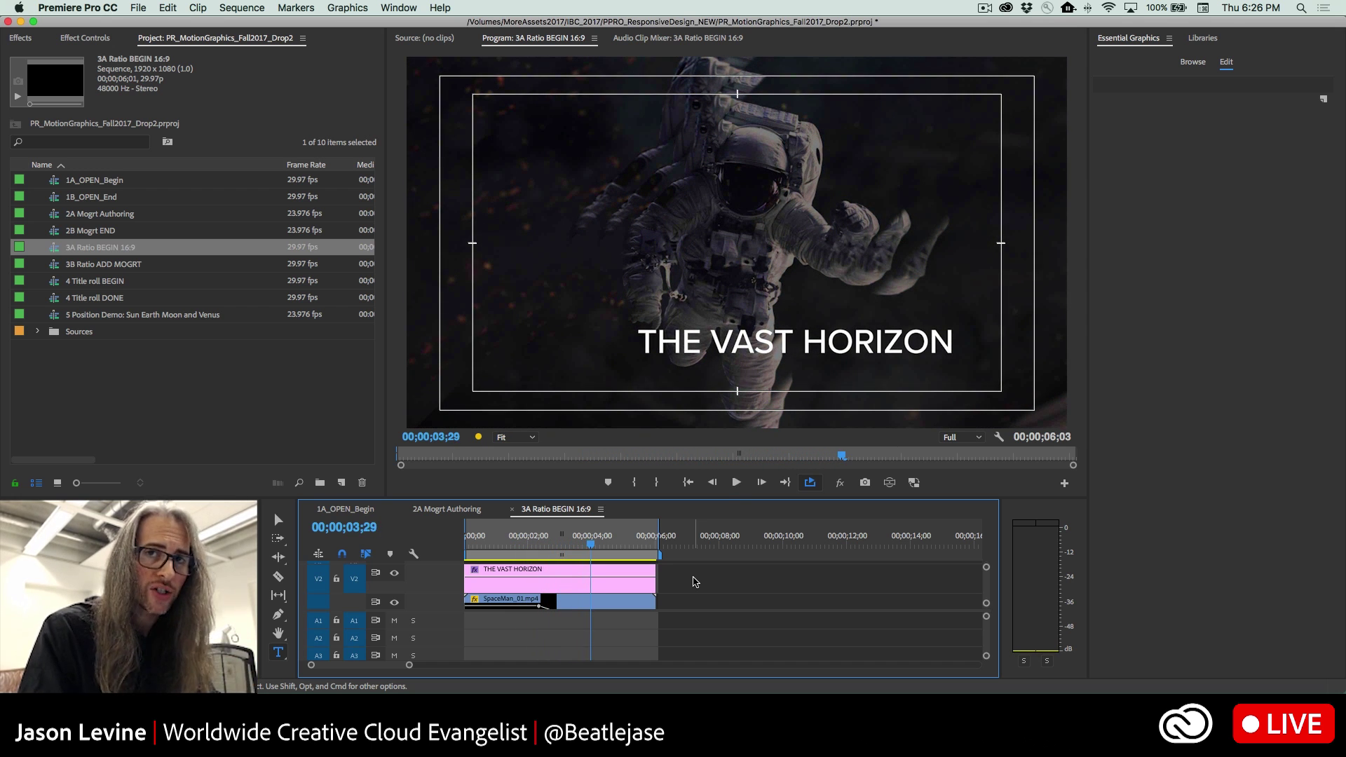
- Select THE VAST HORIZON title layer and drag it toward the lower right of the frame
left_click(617, 582)
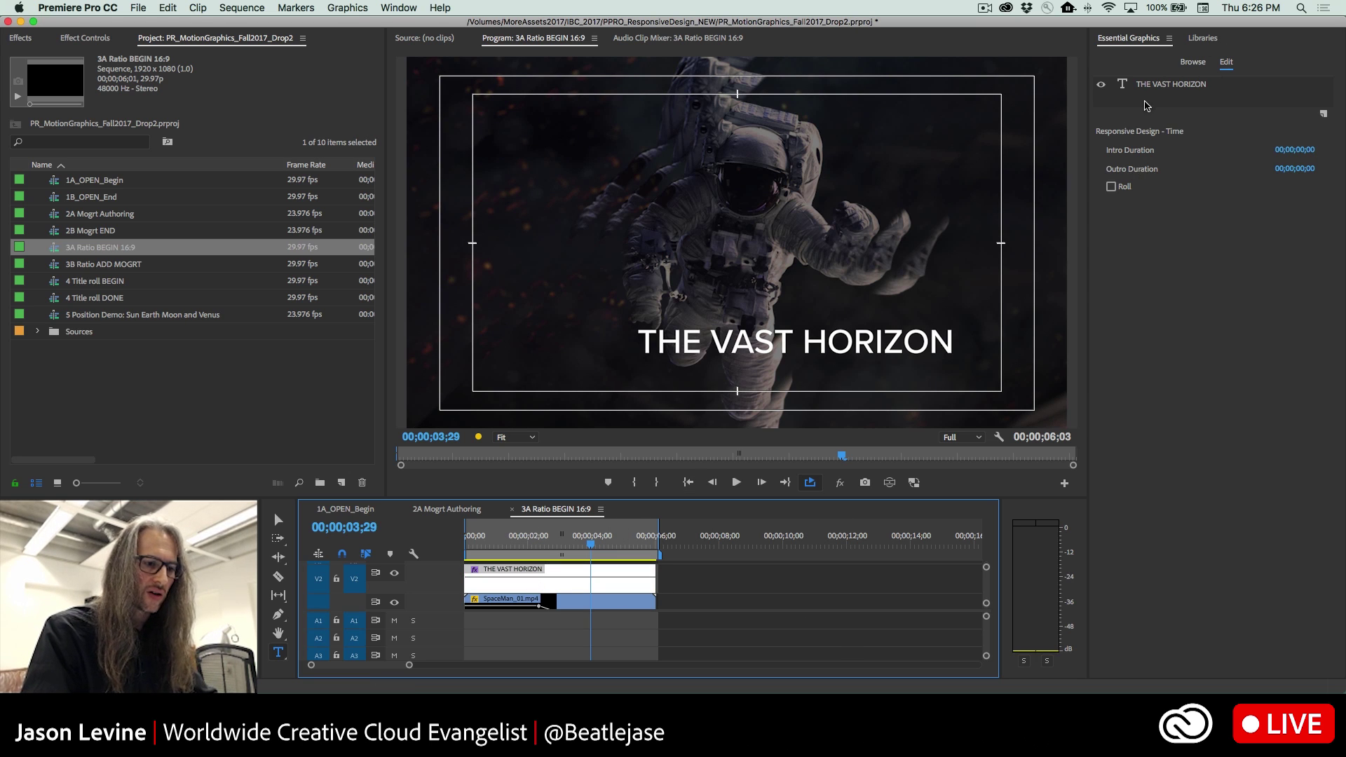
left_click(1155, 85)
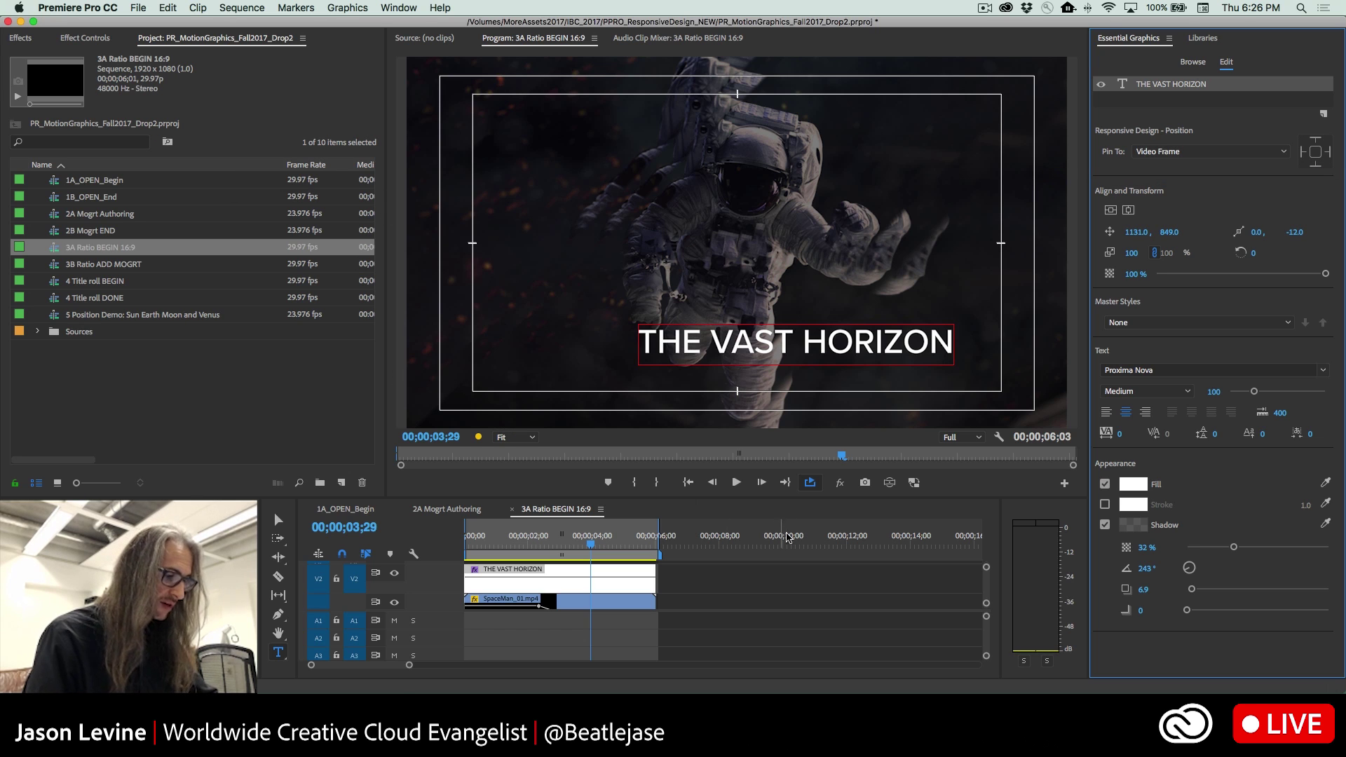
left_click(279, 520)
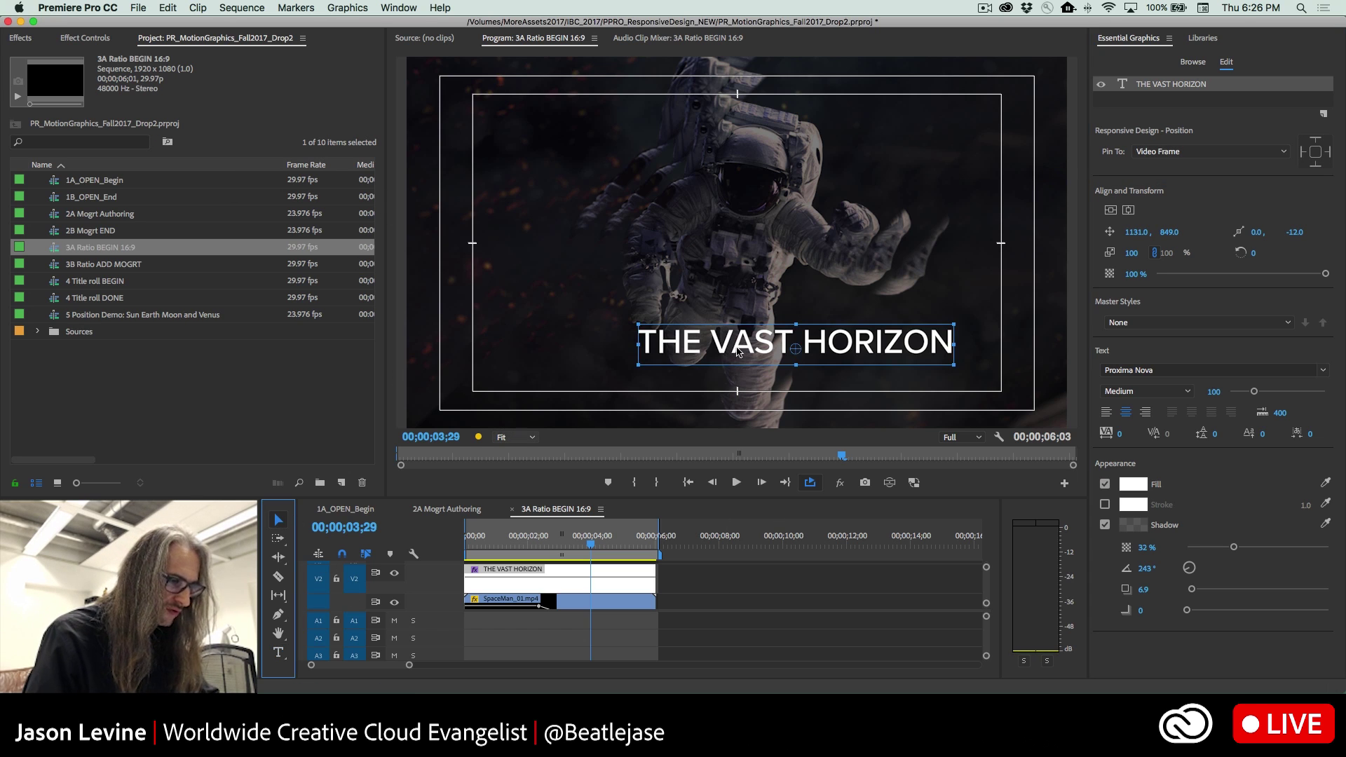
left_click_drag(726, 343, 808, 400)
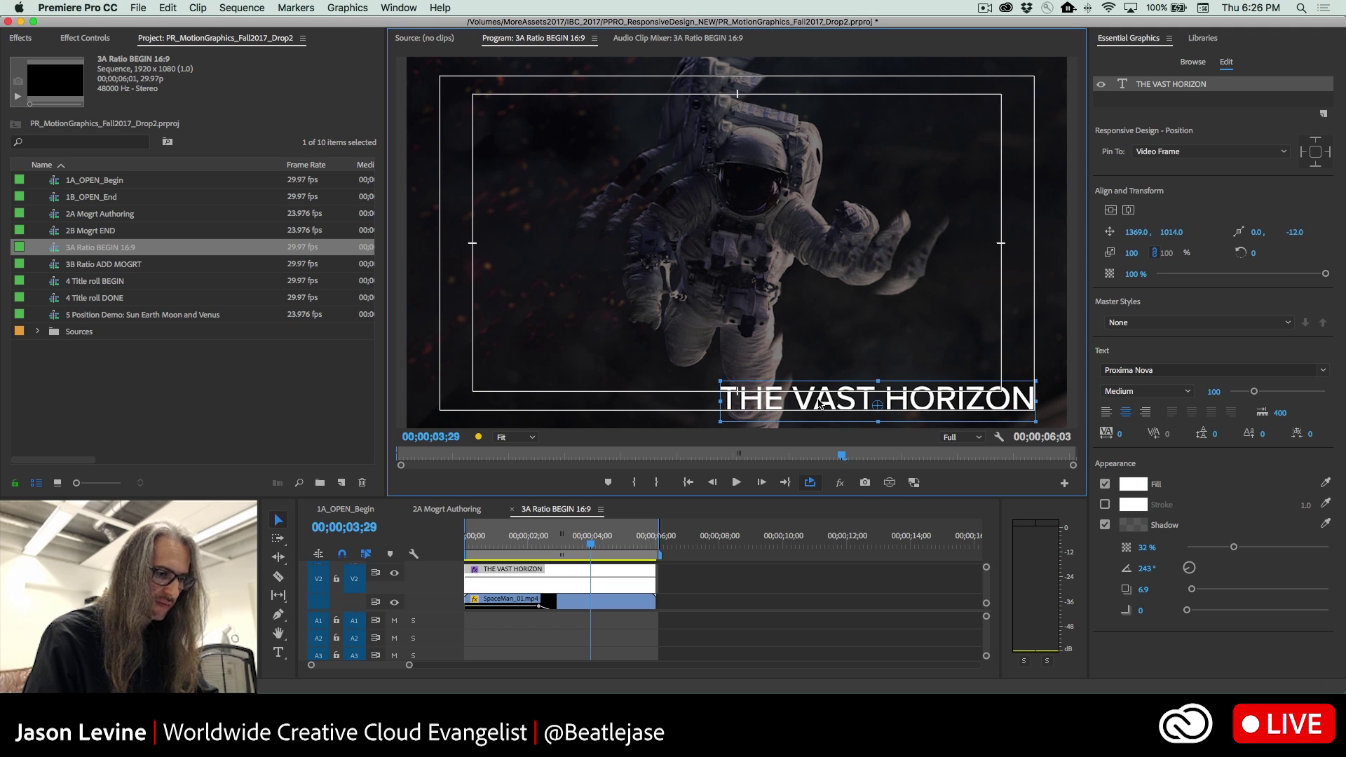
left_click_drag(819, 403, 820, 403)
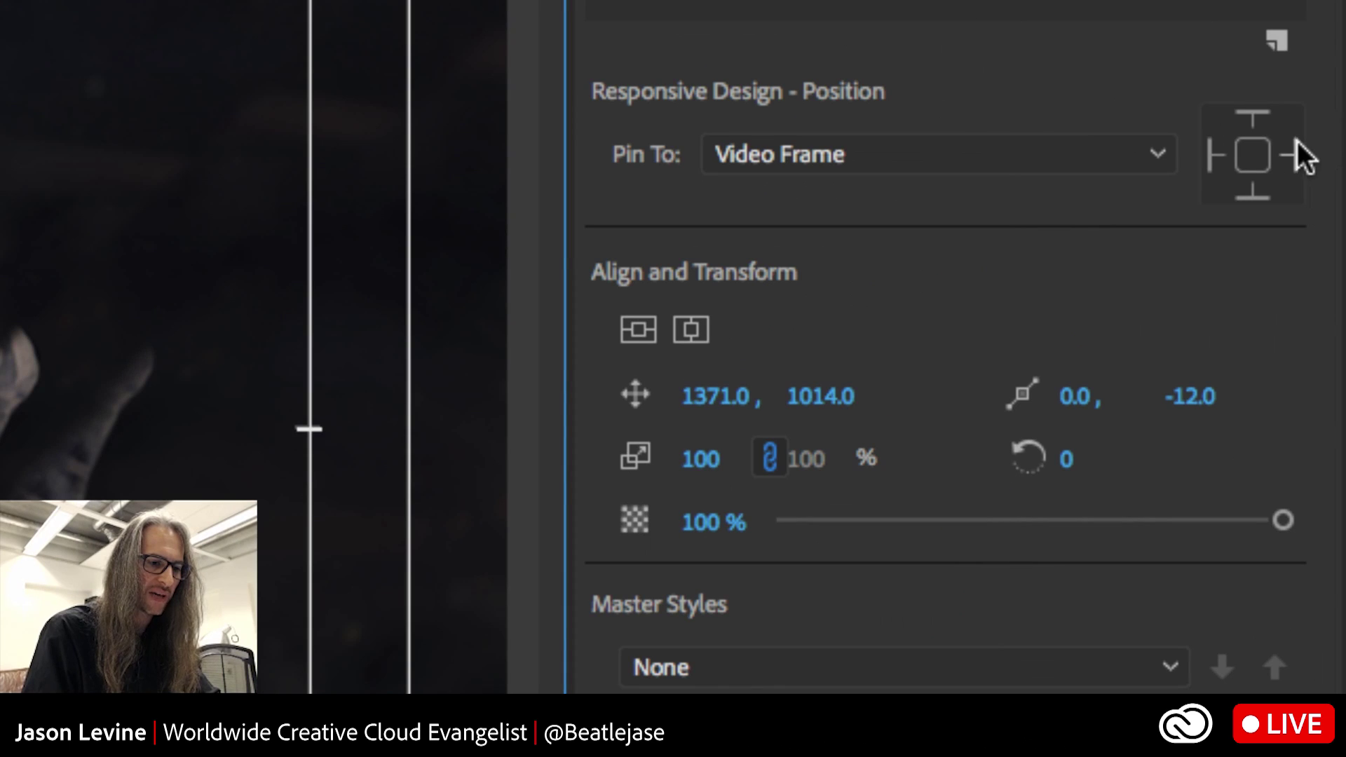
- Pin the title to the video frame's right and bottom edges and play back the result
left_click(1295, 156)
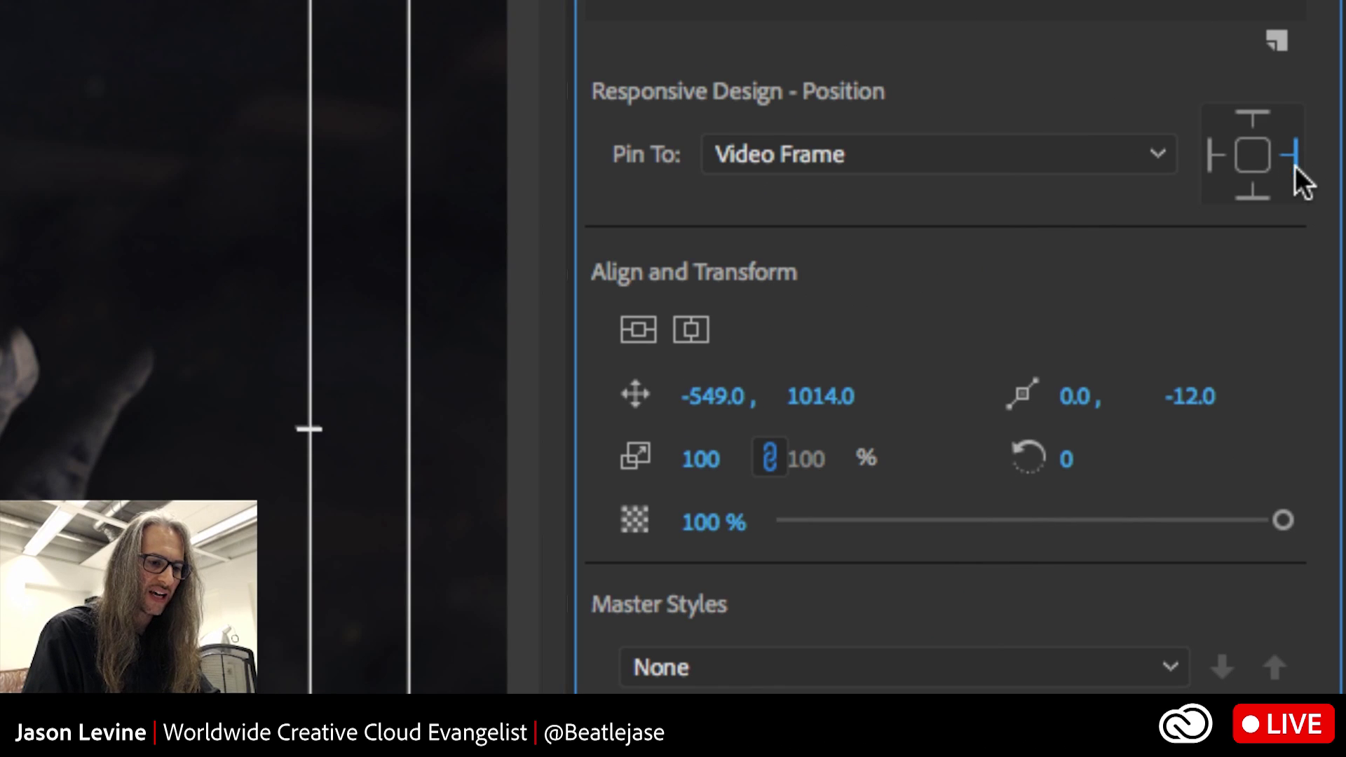
left_click(1257, 193)
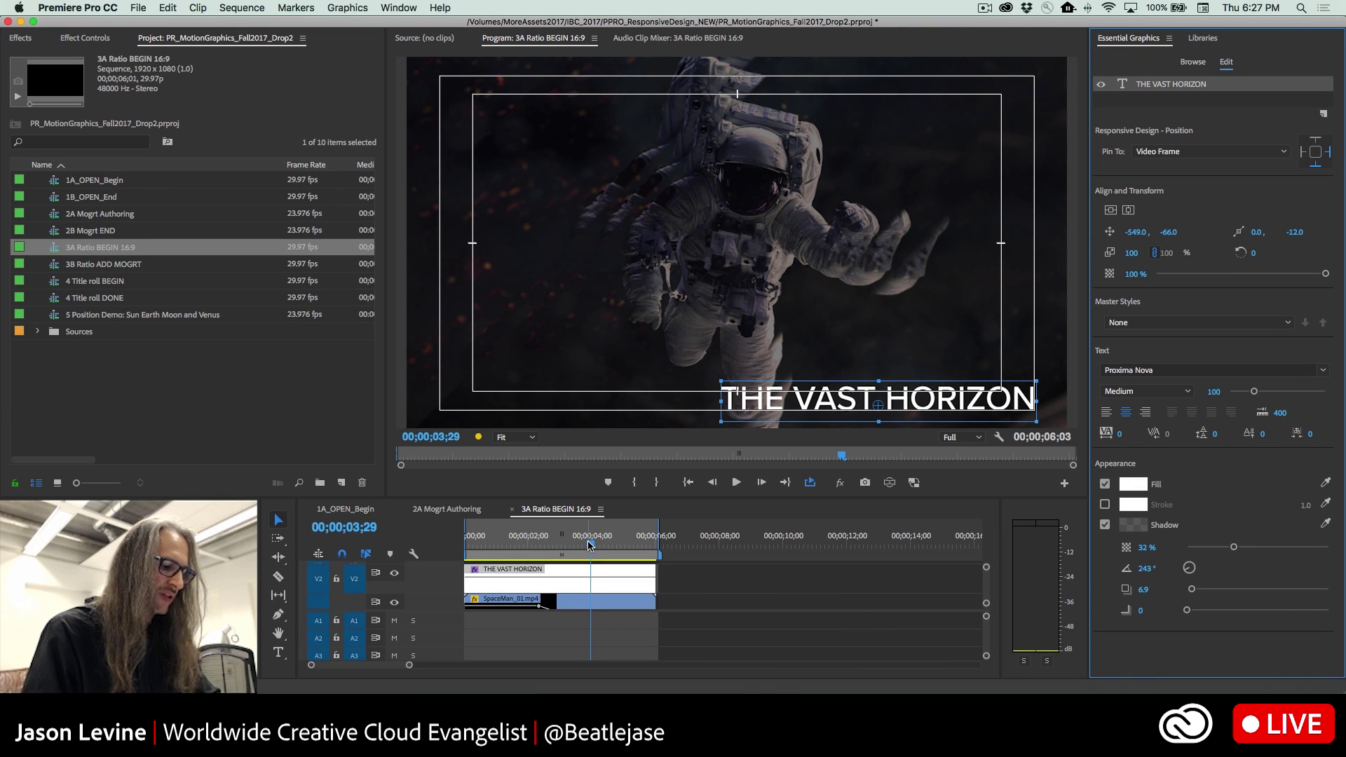
left_click(499, 545)
key("space")
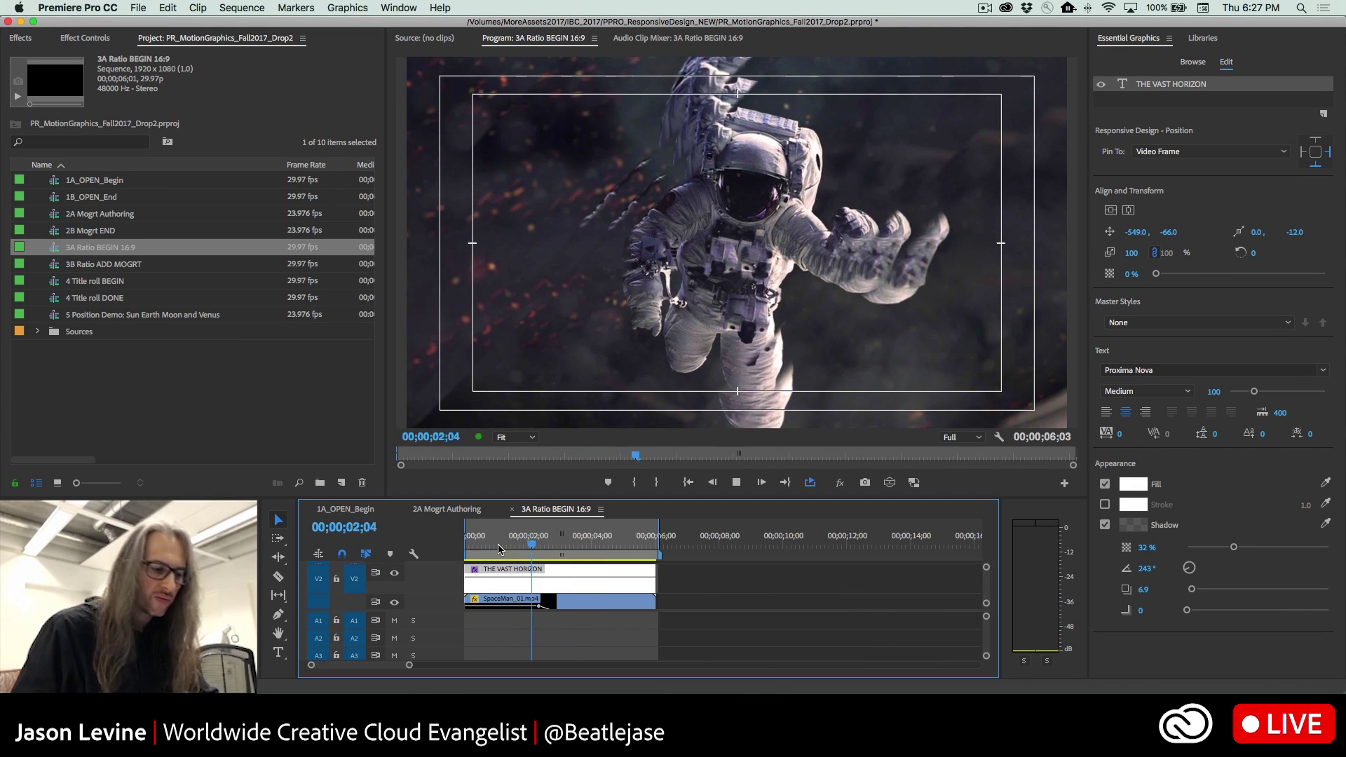
key("space")
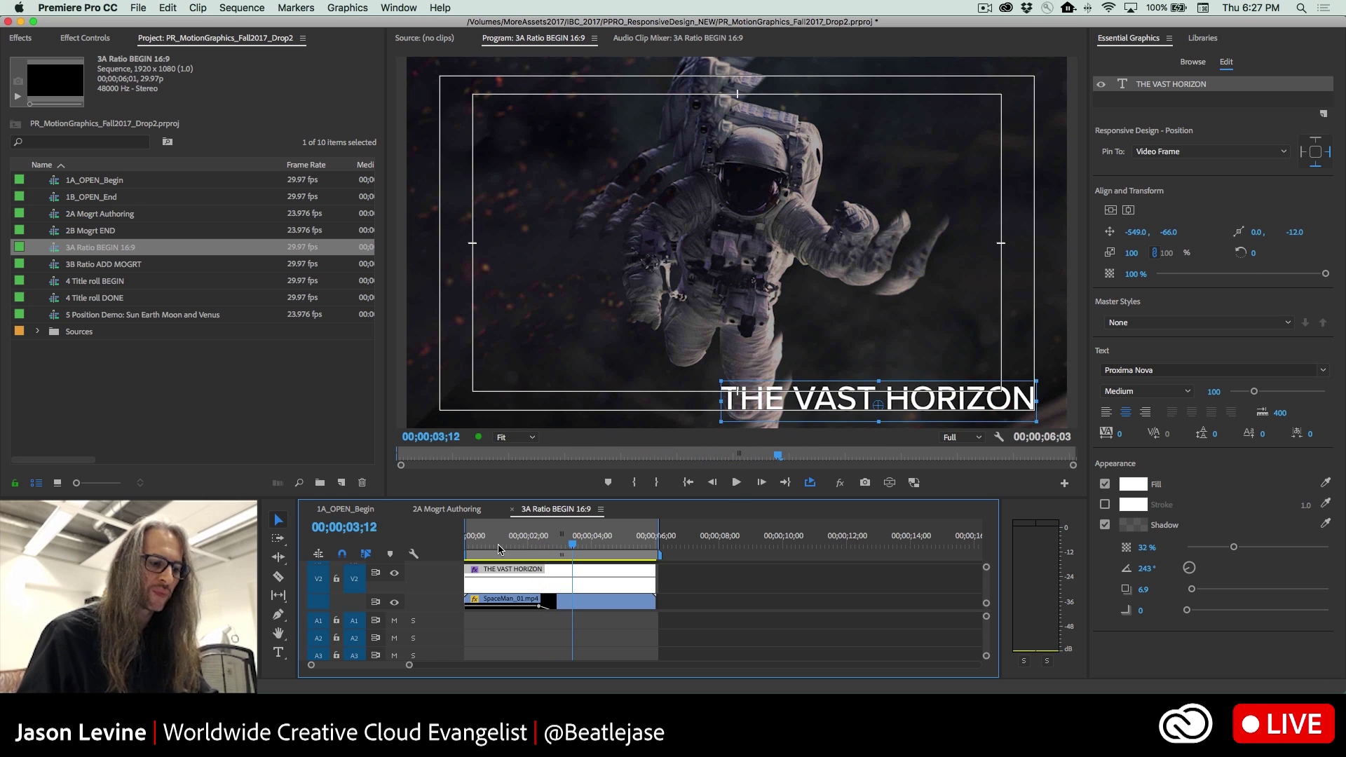
- Export the title clip as Motion Graphics Template VastH_L3_PinBR to the user's own library
right_click(610, 580)
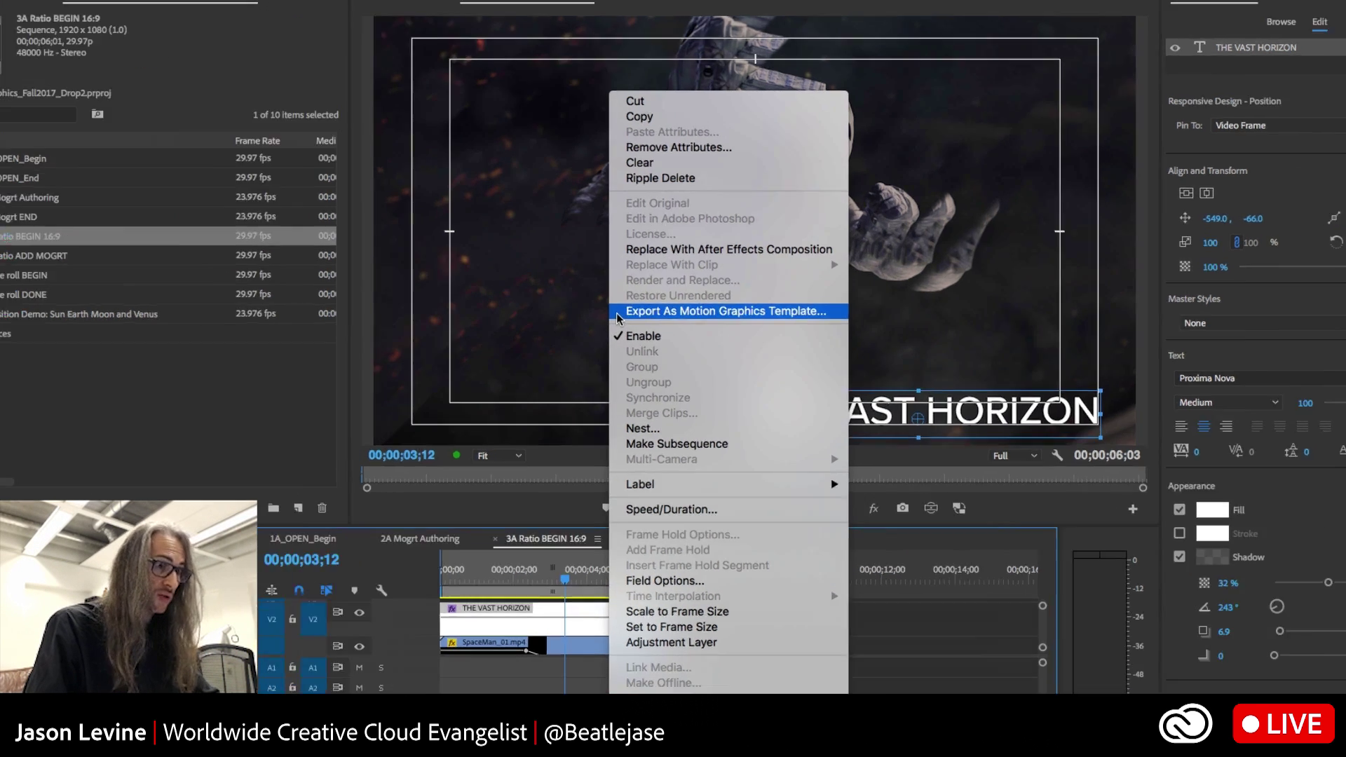
left_click(739, 312)
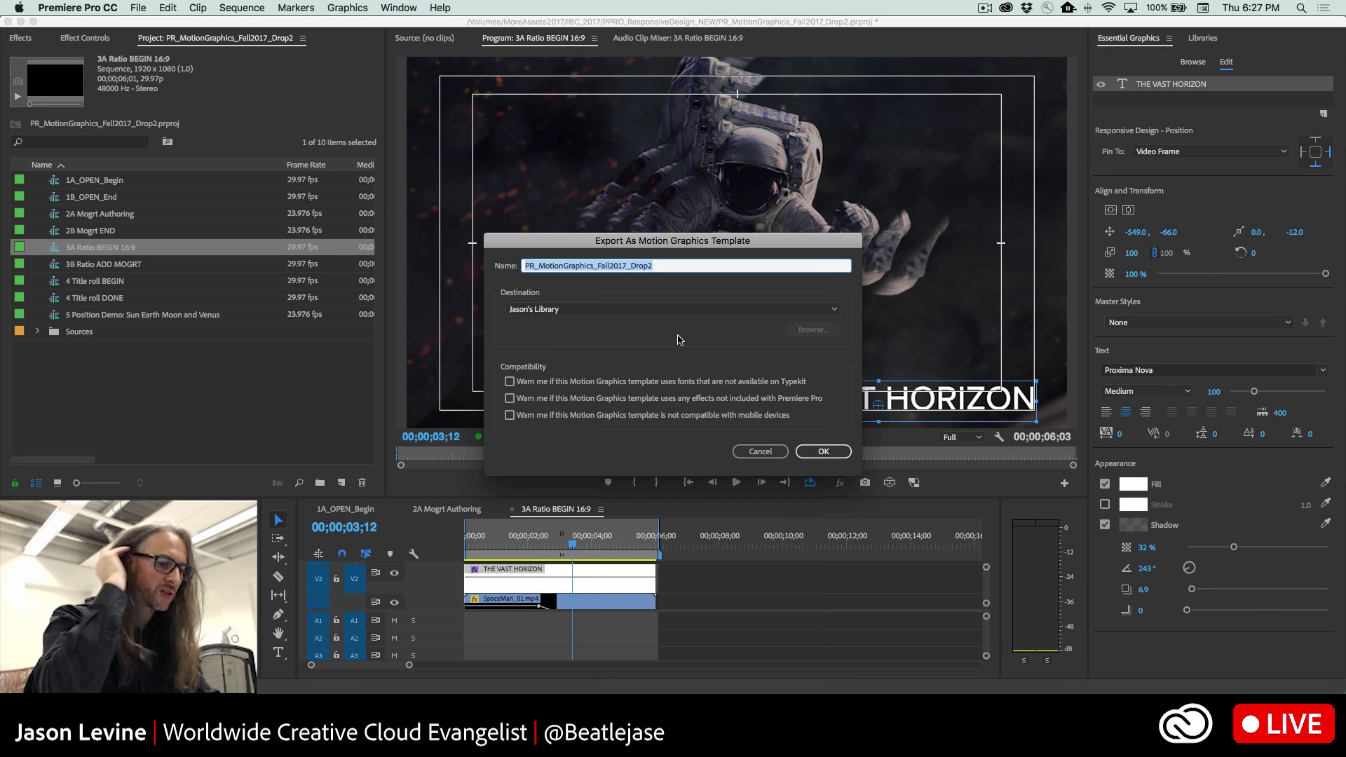
type("VastH_L3_PinBR")
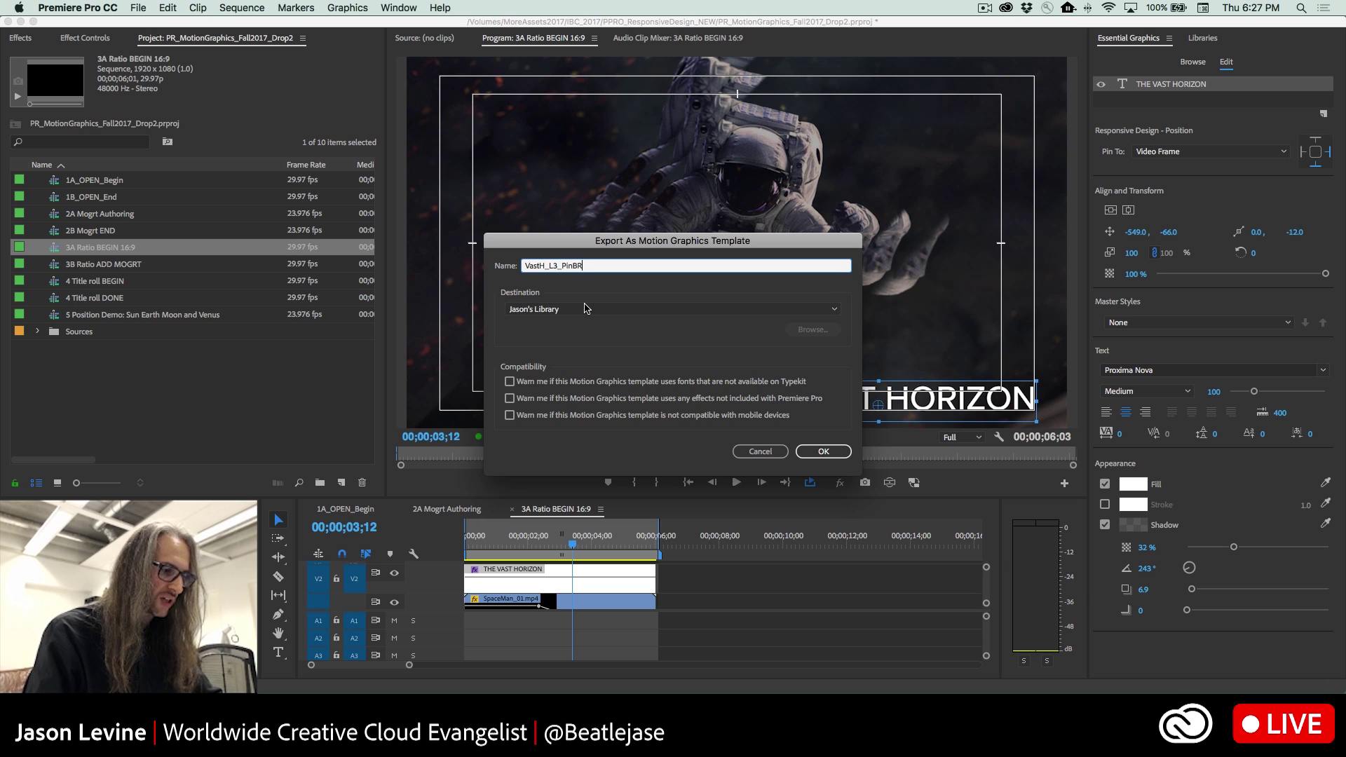
left_click(617, 309)
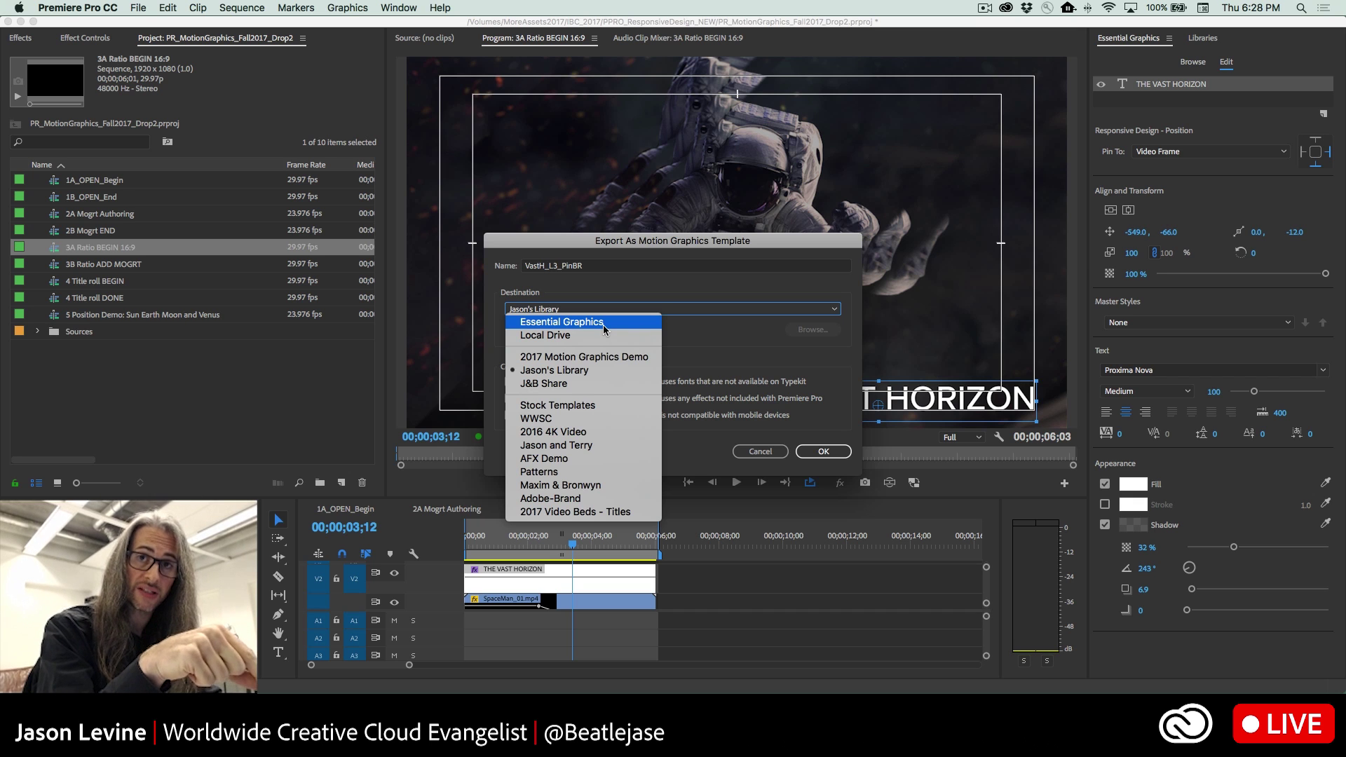
left_click(615, 369)
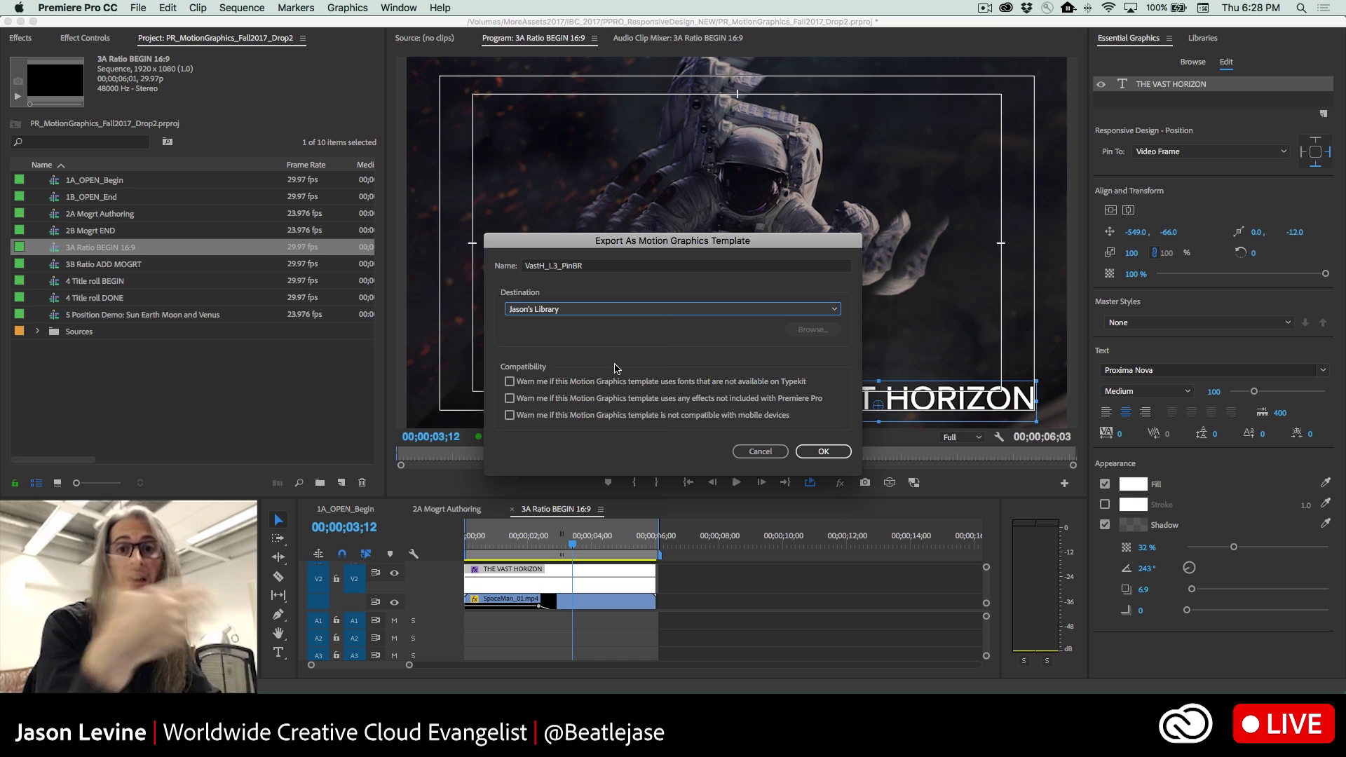
left_click(824, 452)
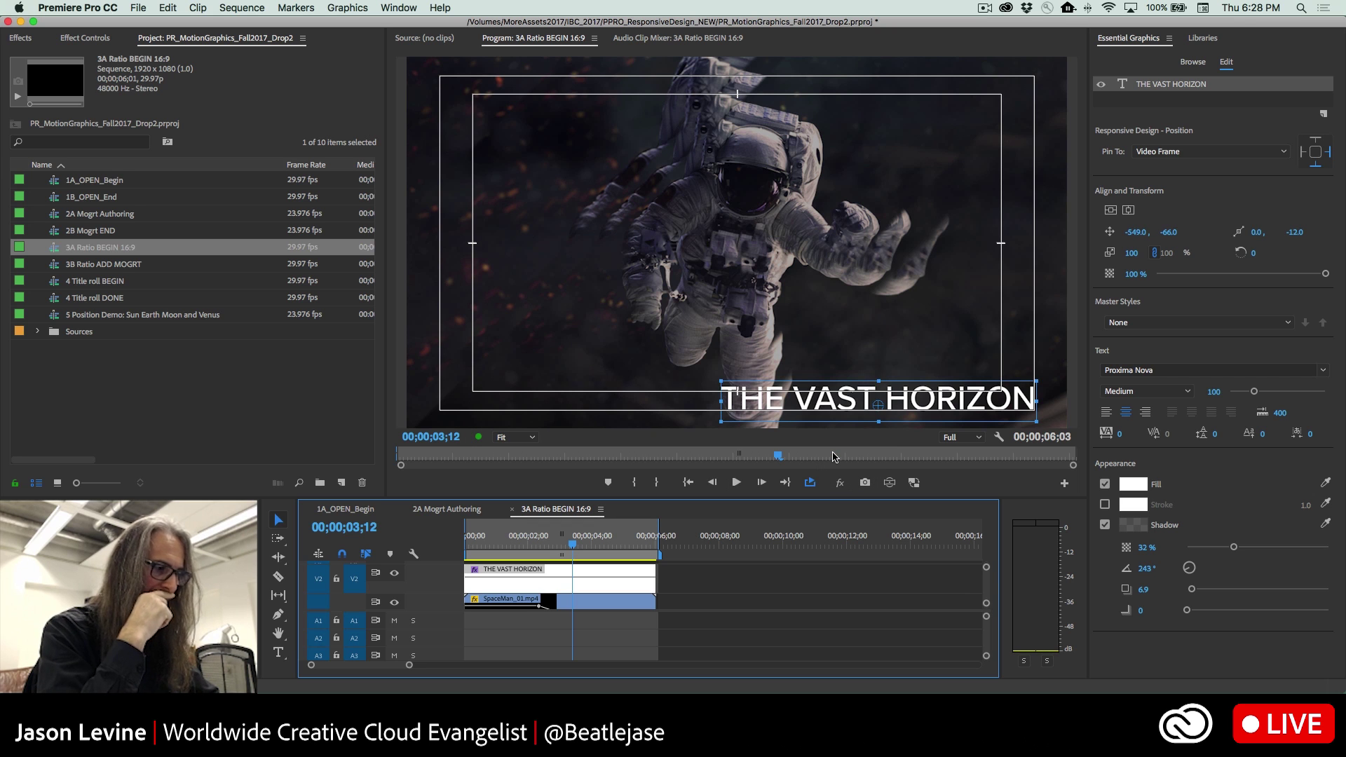
- Show the linked library's contents and open the square 3B Ratio ADD MOGRT sequence
left_click(1200, 38)
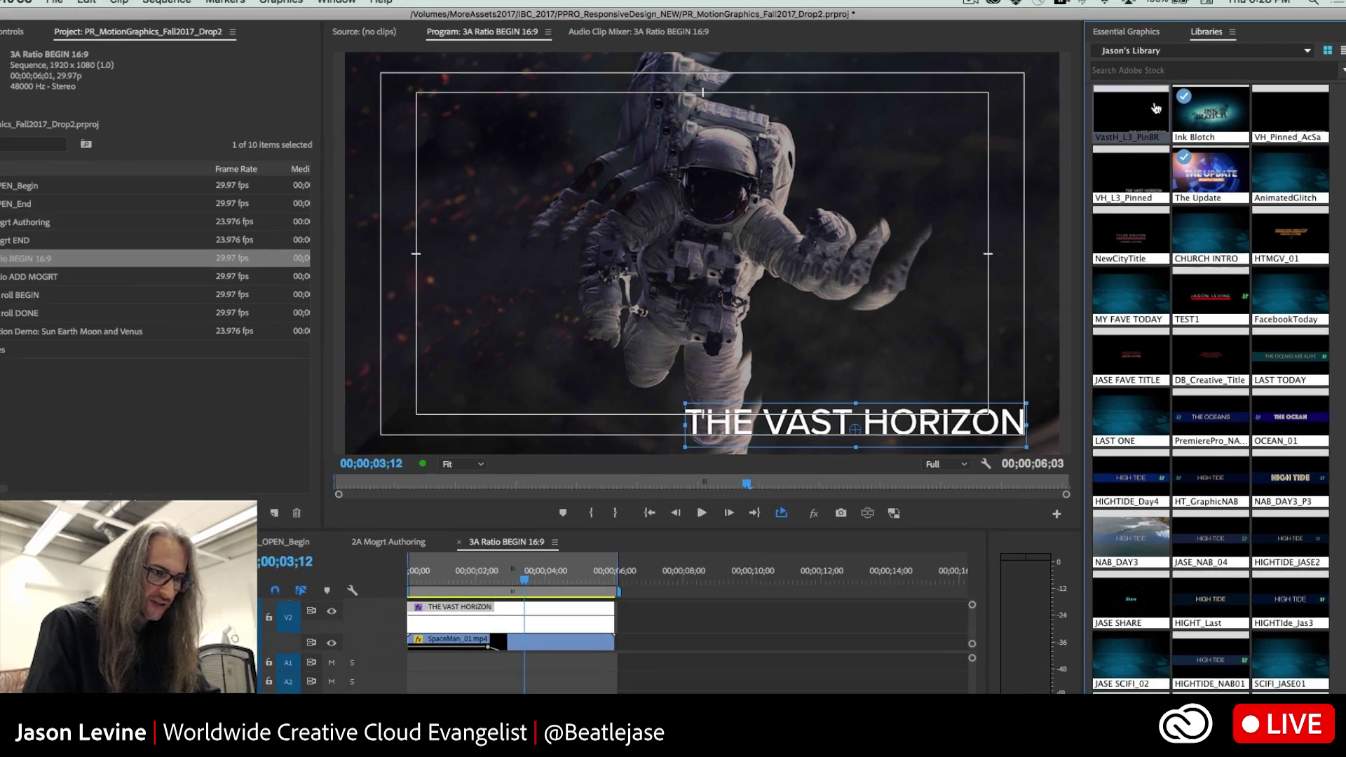
mouse_move(1155, 108)
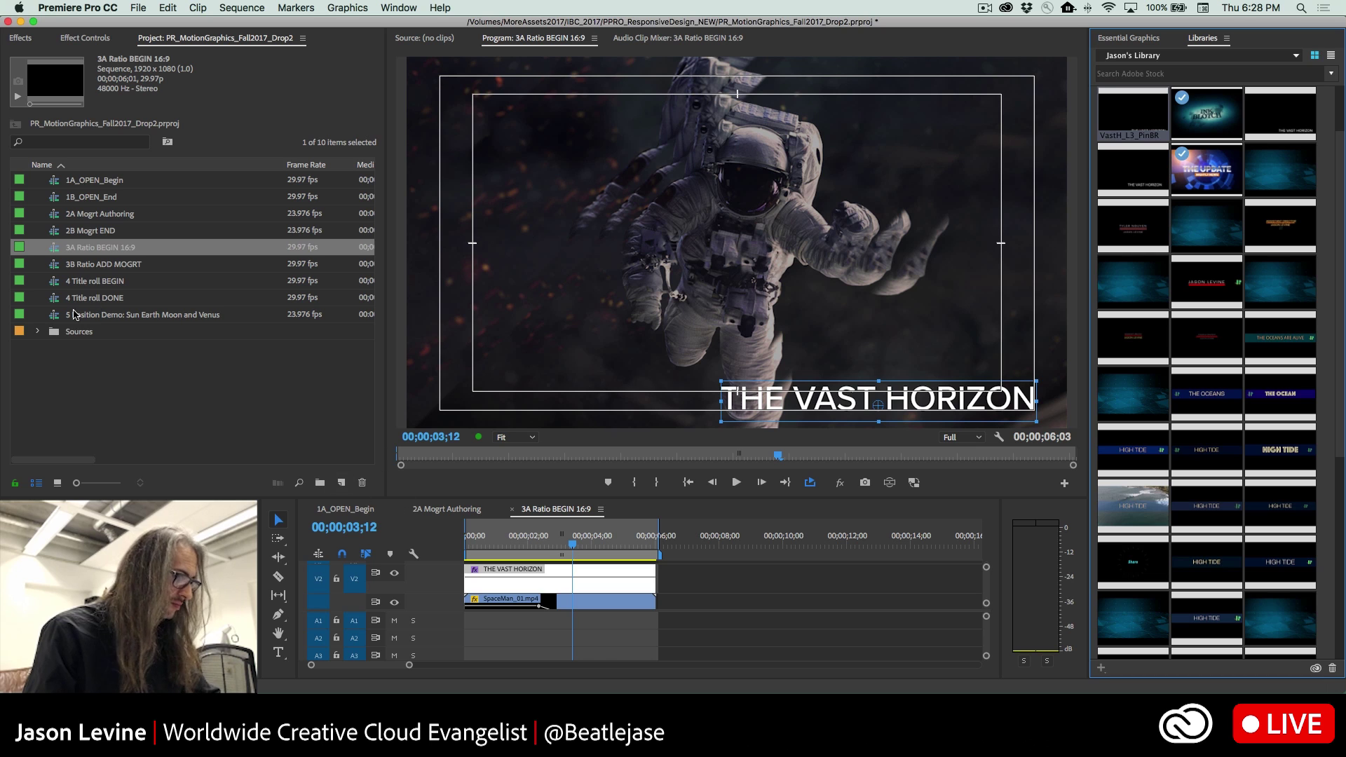
double_click(63, 266)
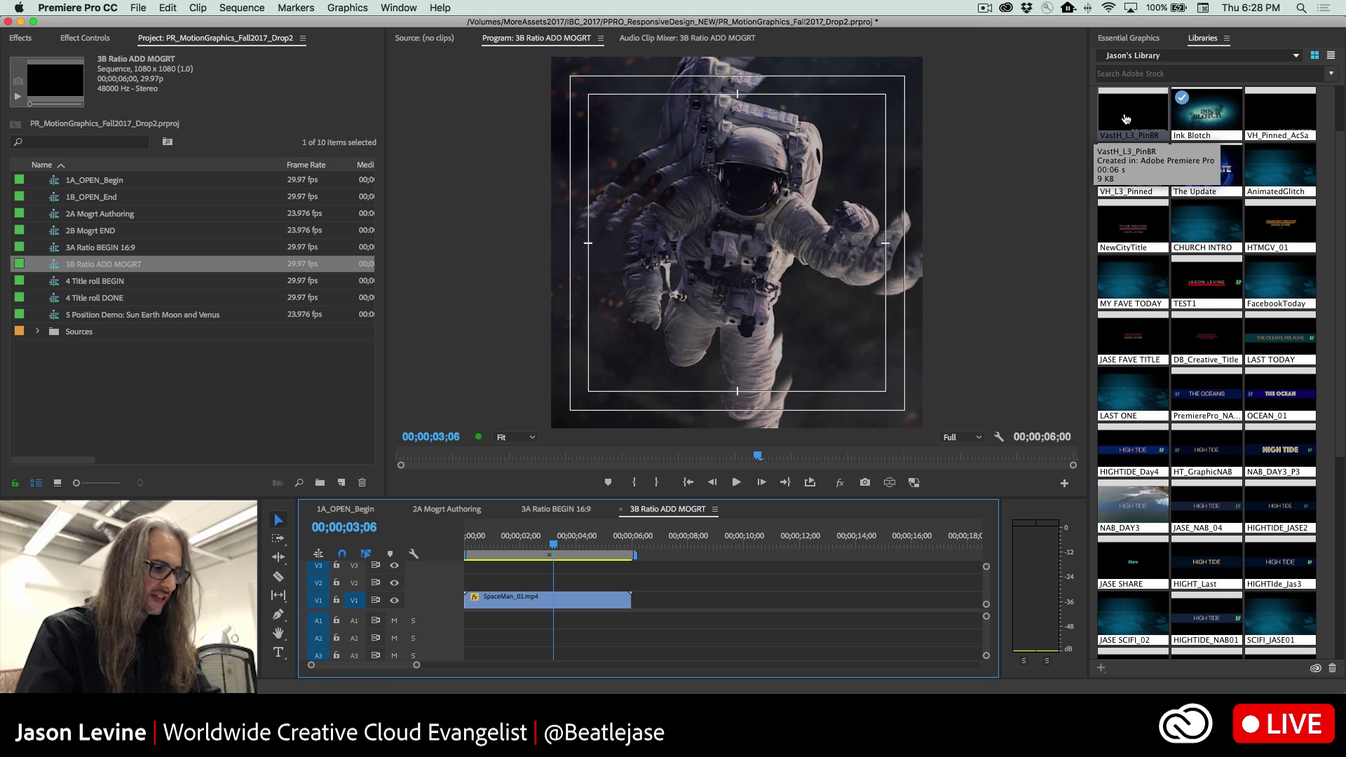
- Add VastH_L3_PinBR to V2, play it over the footage, then delete the title clip
key("Home")
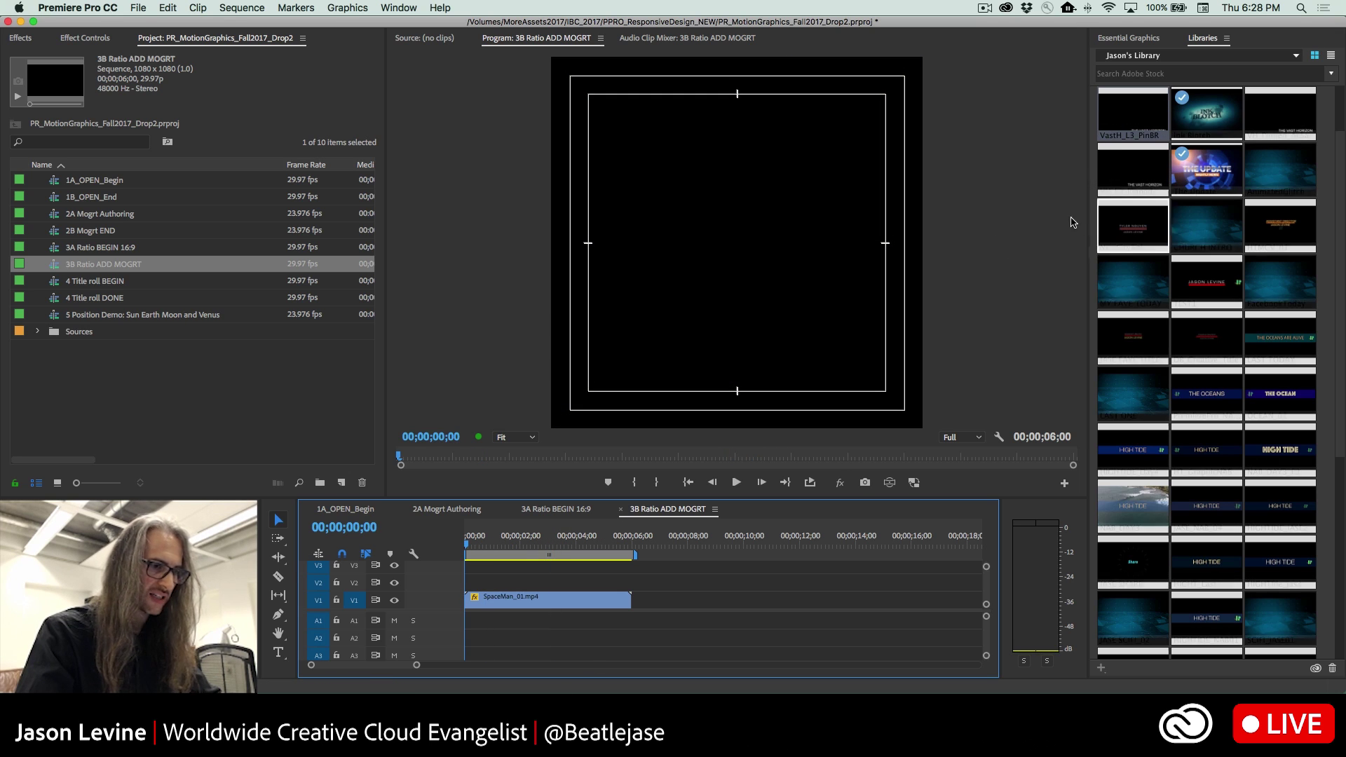
left_click_drag(1147, 106, 432, 592)
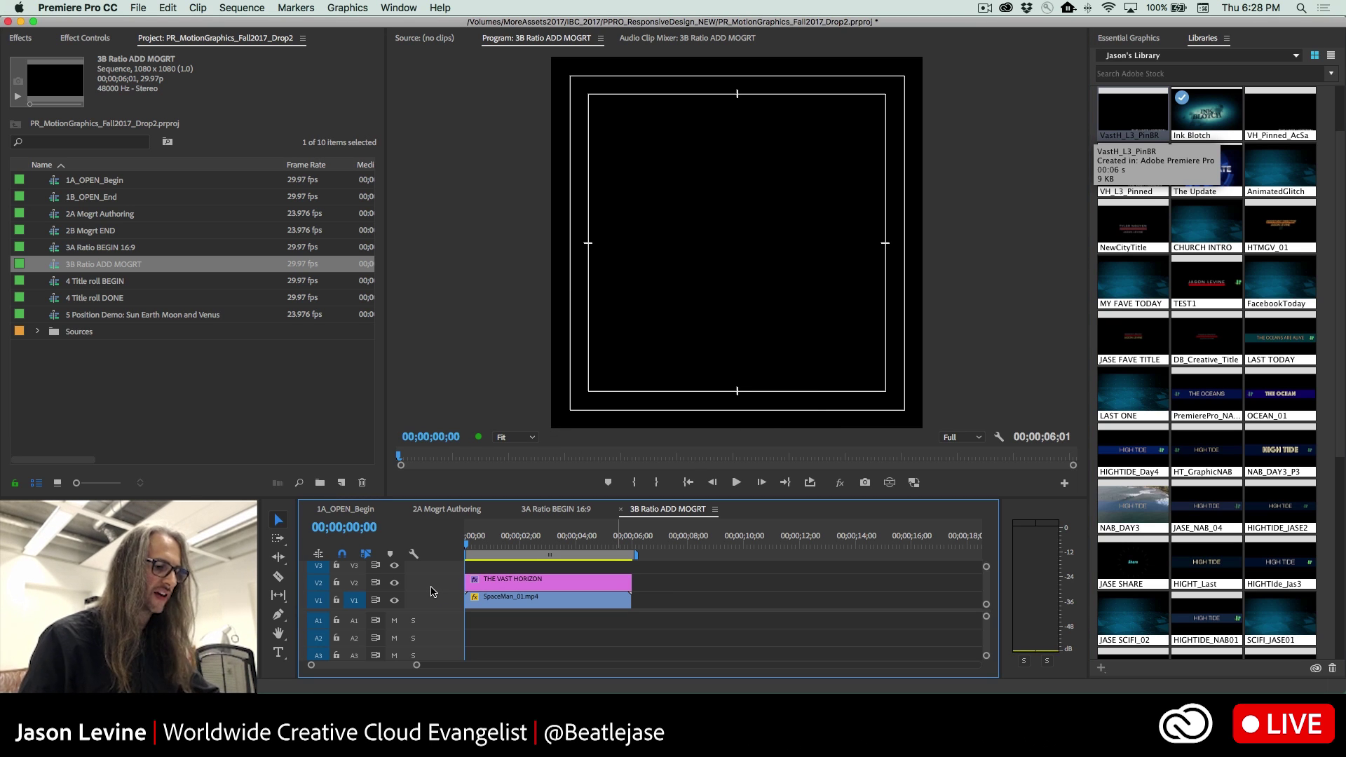
key("space")
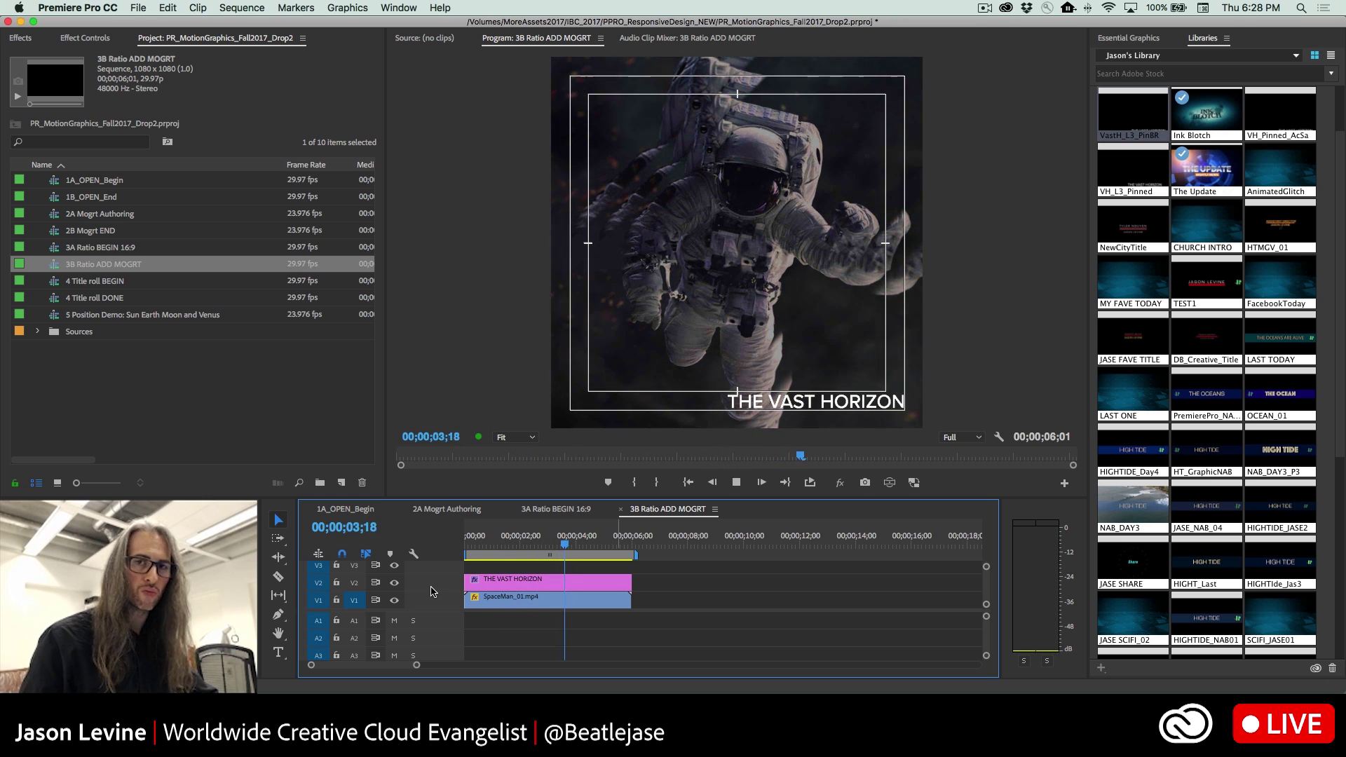
key("space")
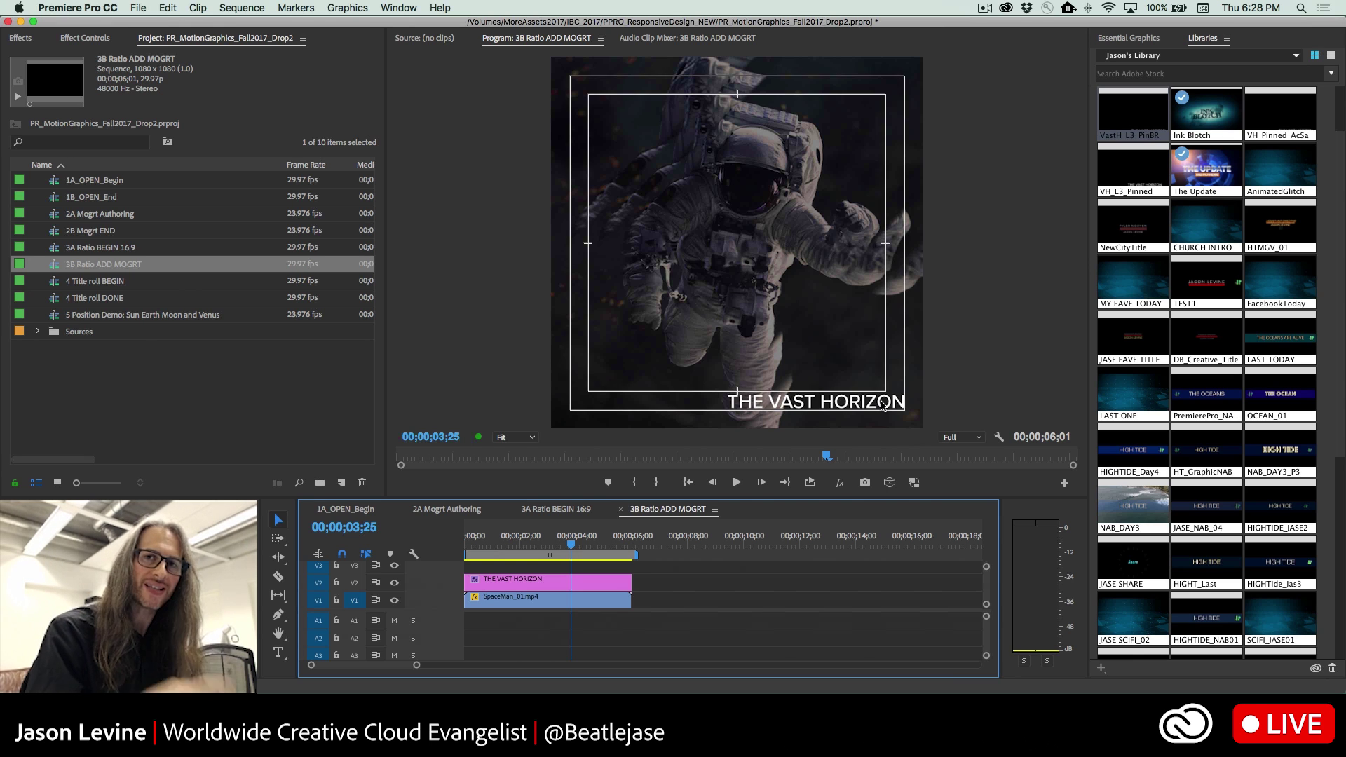
left_click(569, 582)
key("Delete")
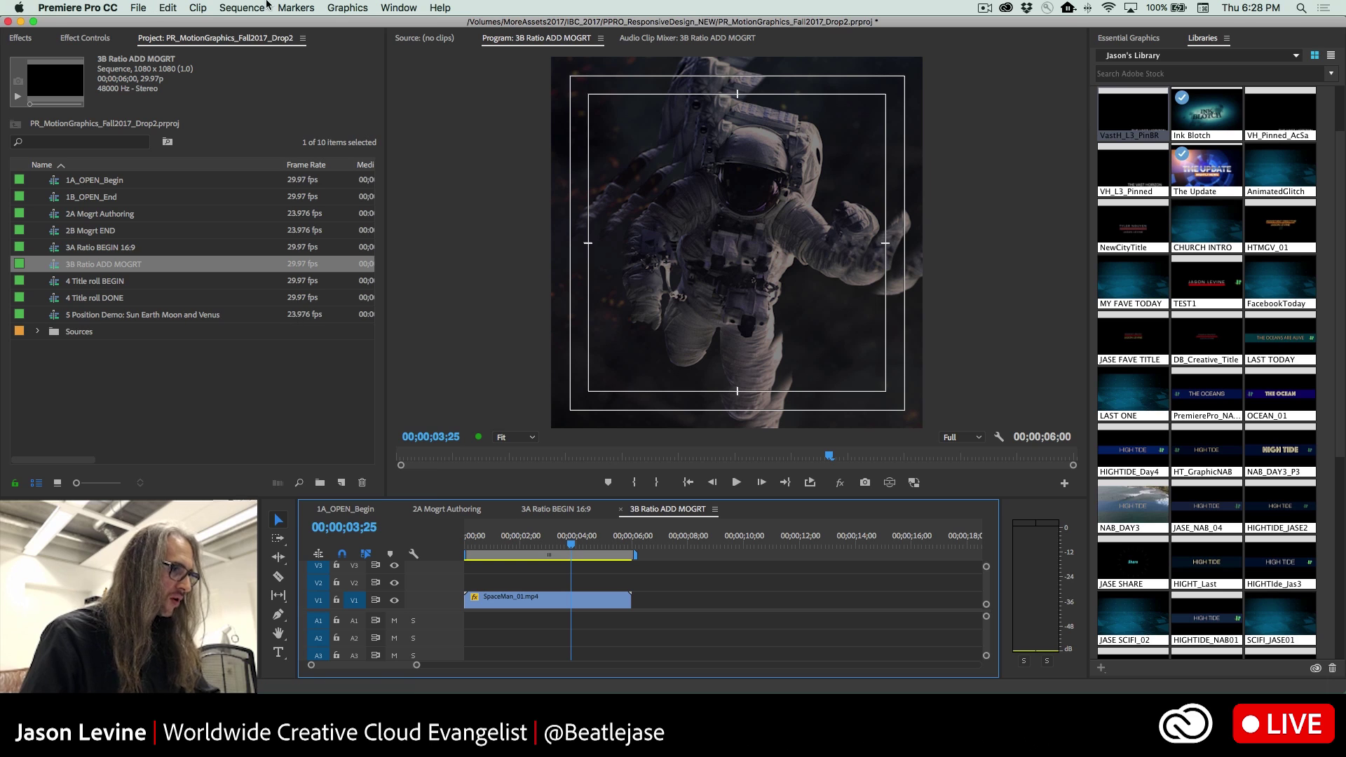
- Change the sequence frame size to a square 1280x1280 and preview it
left_click(241, 8)
left_click(452, 121)
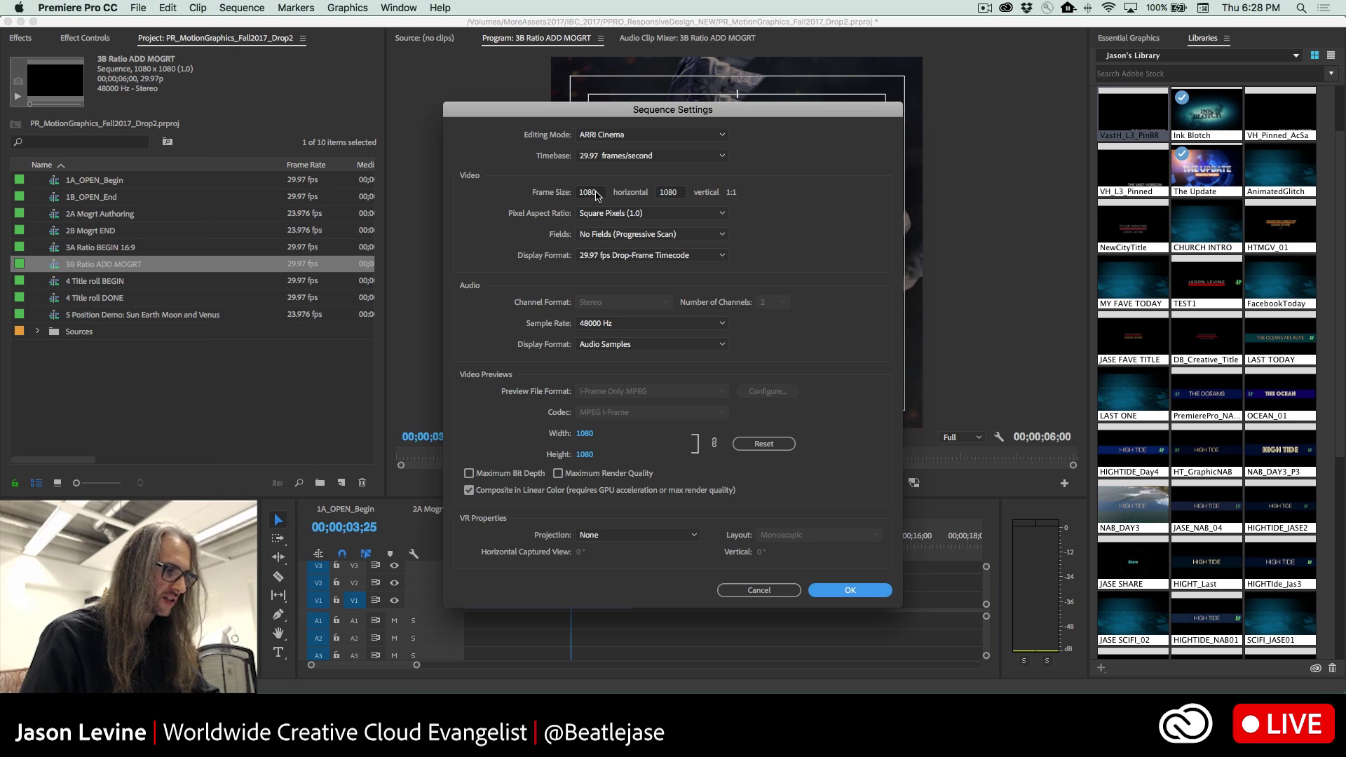
double_click(596, 193)
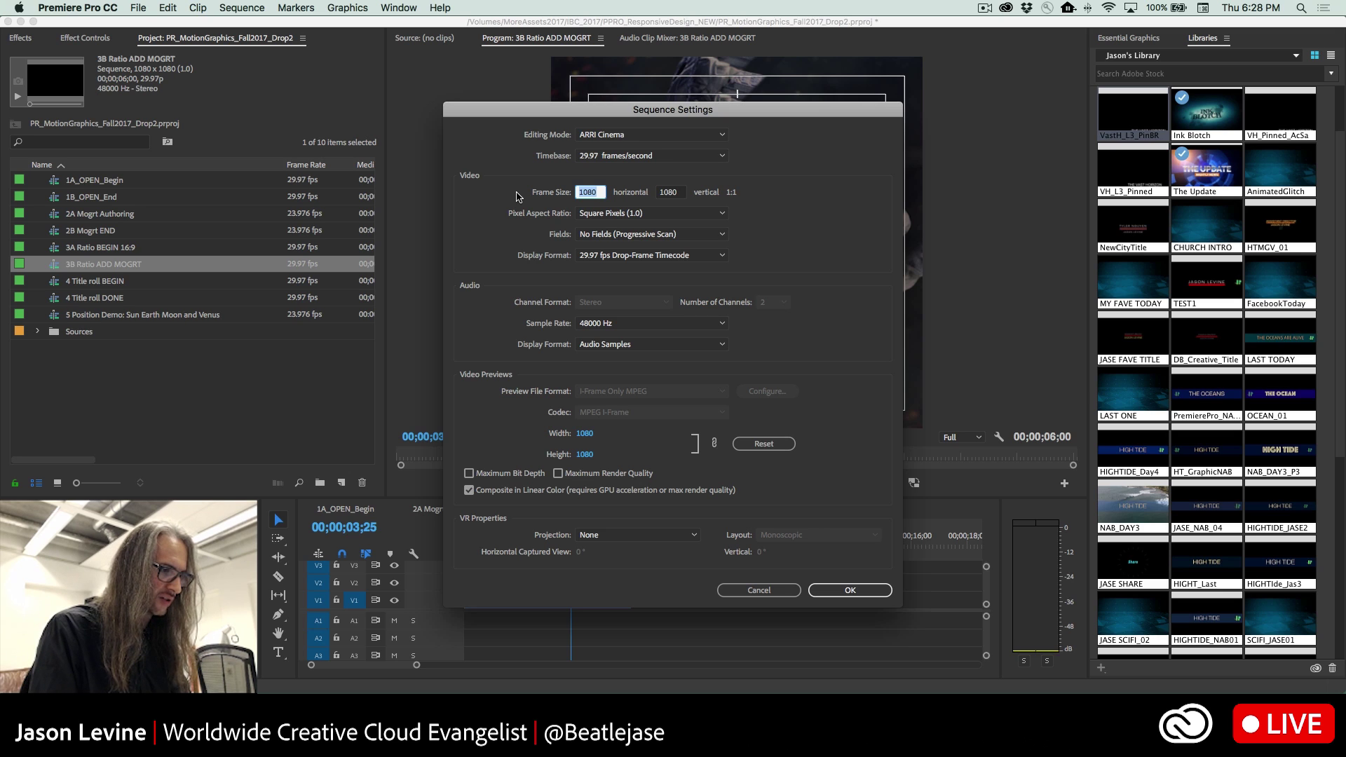
type("1280")
key("Tab")
type("1280")
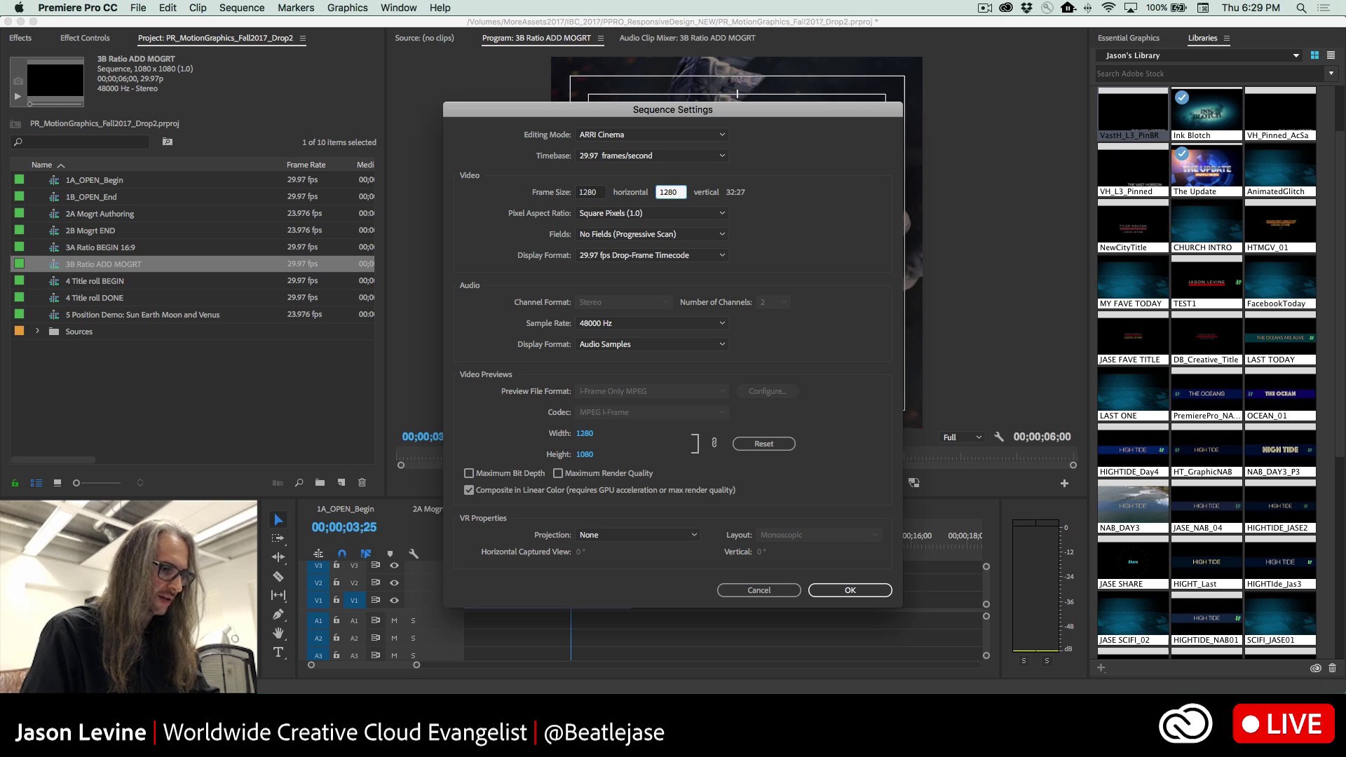
left_click(868, 590)
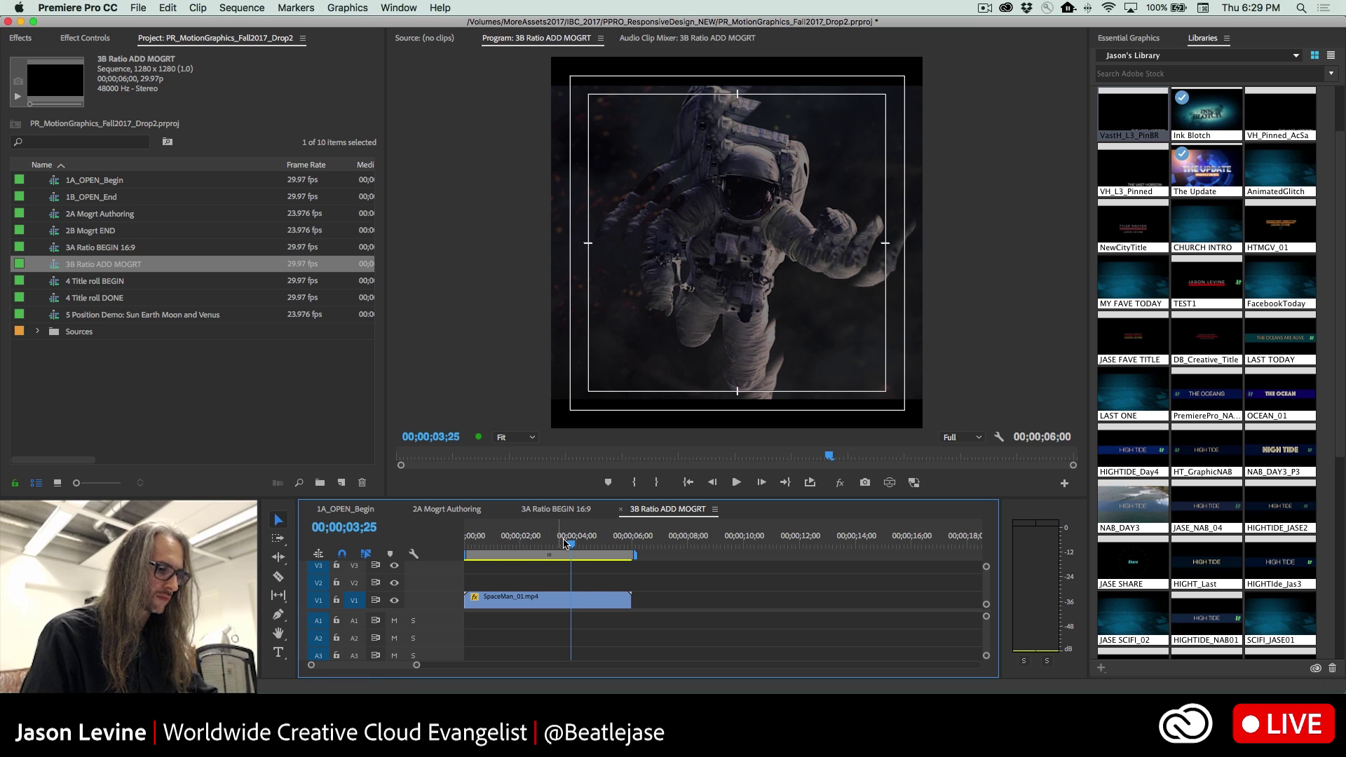
mouse_move(572, 546)
left_mouse_down()
mouse_move(556, 546)
mouse_move(573, 547)
left_mouse_up()
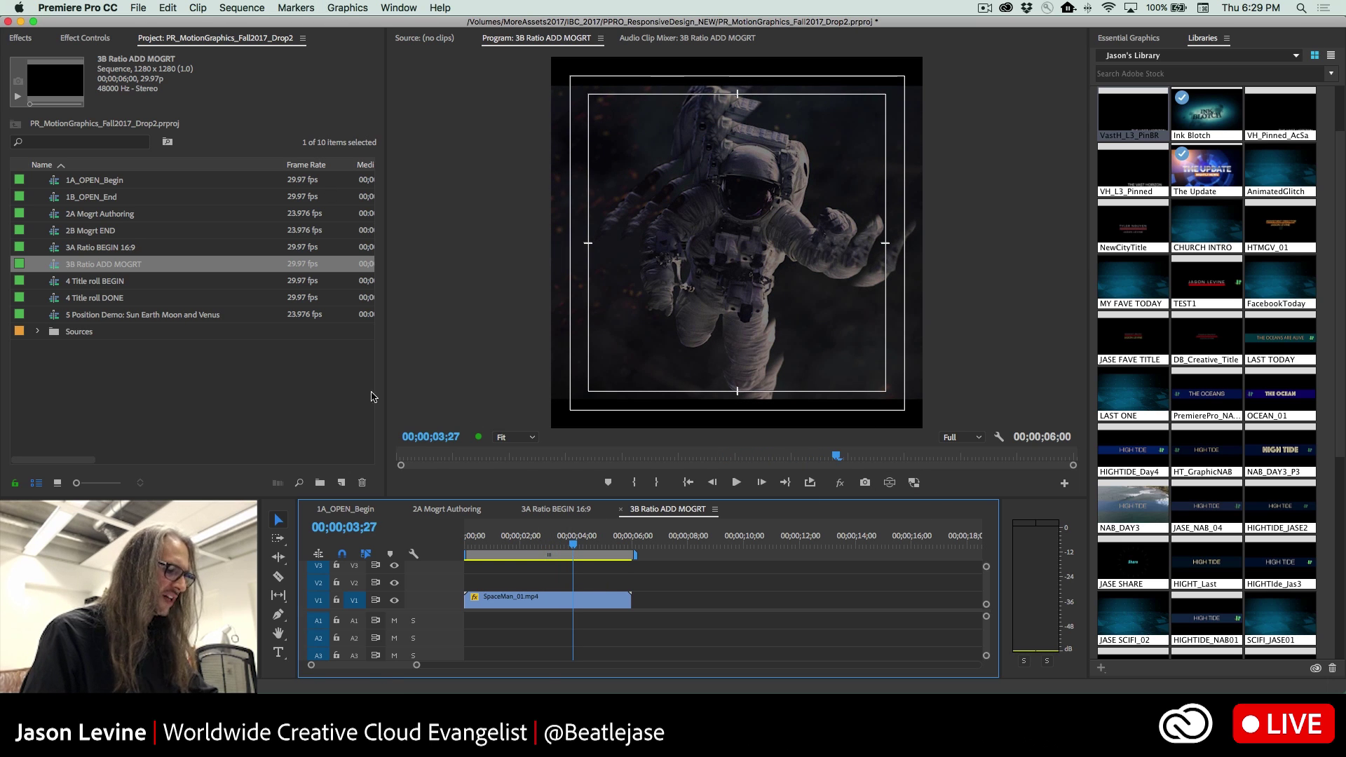
- Change the frame size to 1280x720, accepting deletion of render previews
left_click(242, 8)
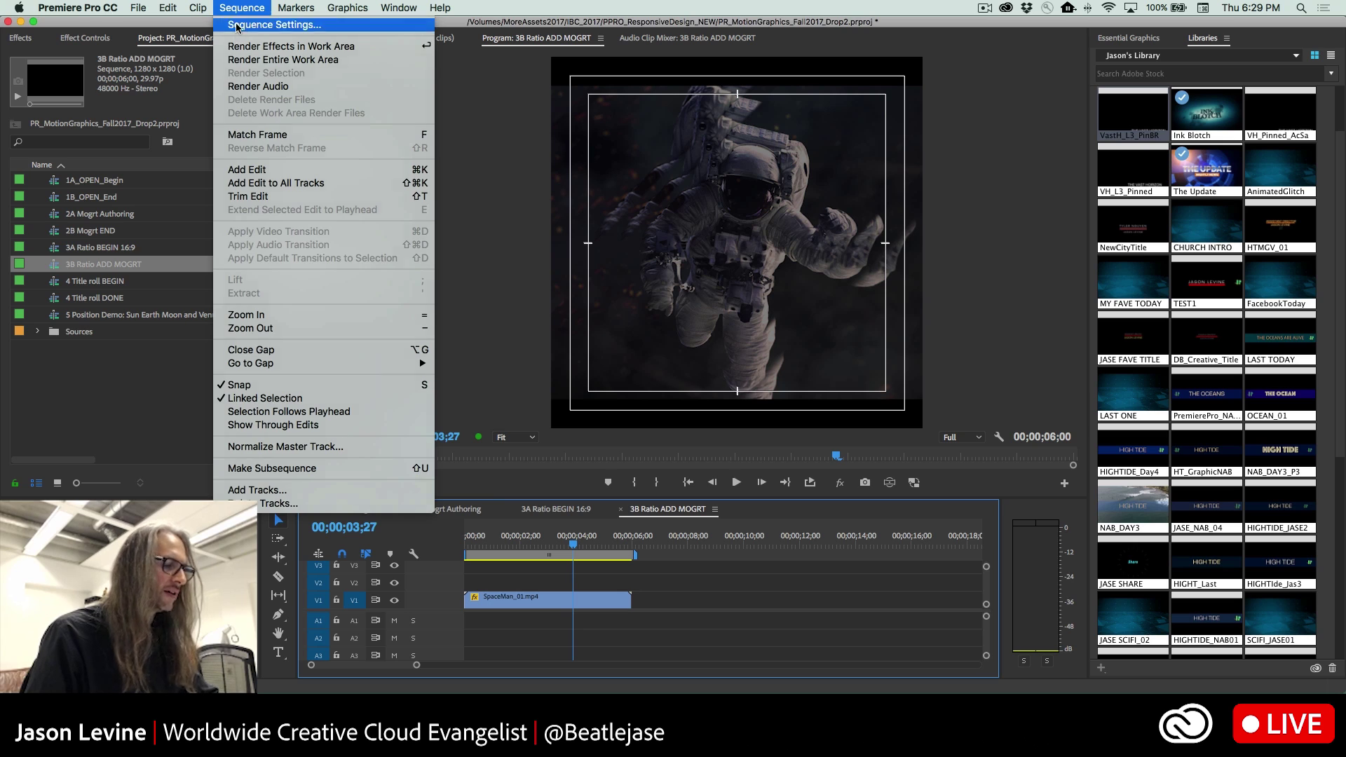
left_click(274, 24)
double_click(668, 195)
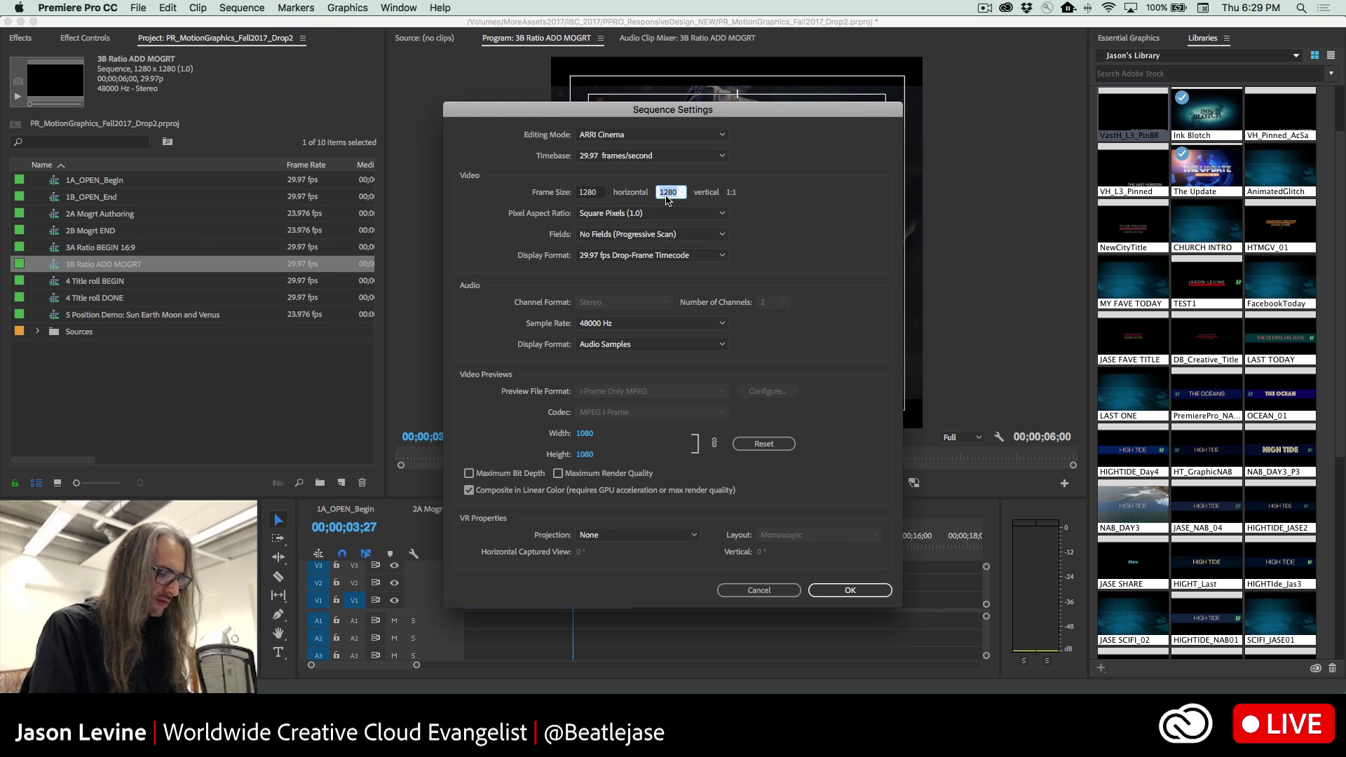
type("720")
key("Tab")
left_click(850, 590)
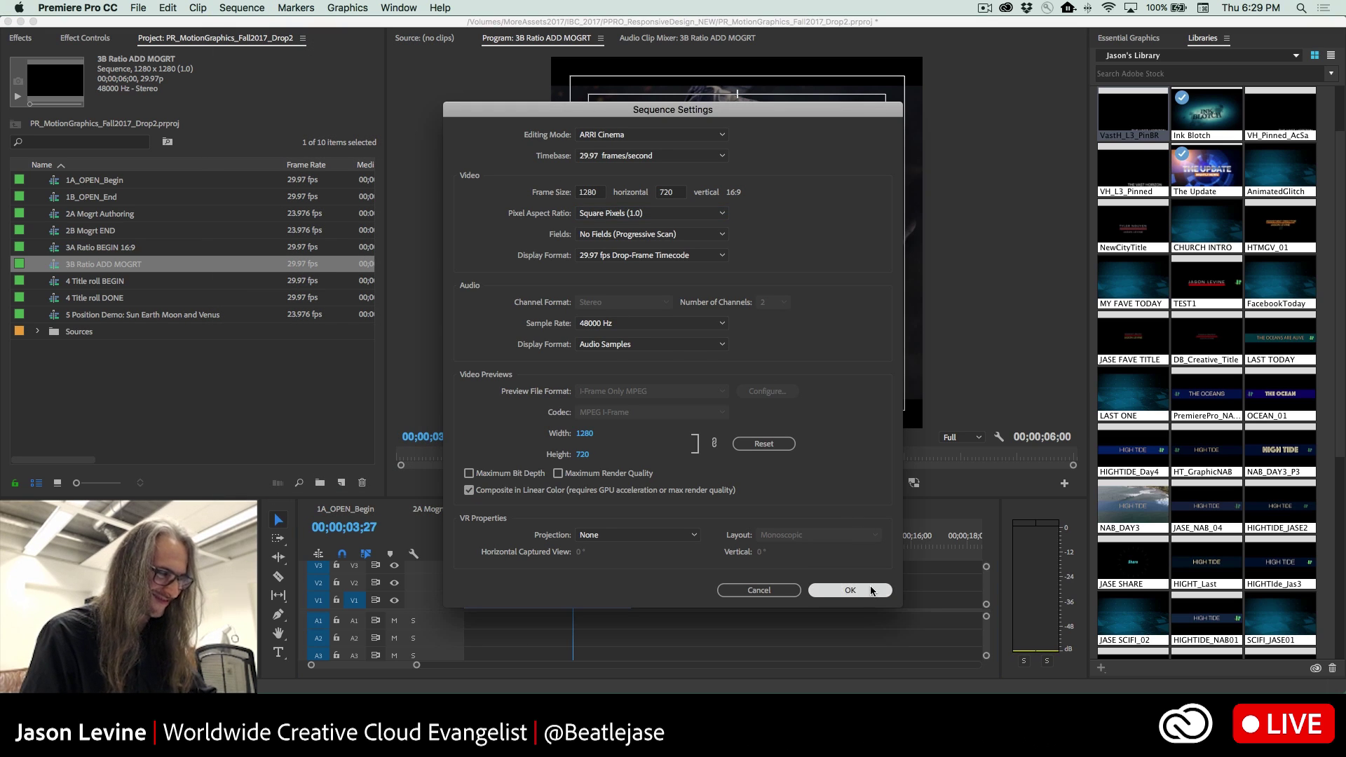
left_click(804, 378)
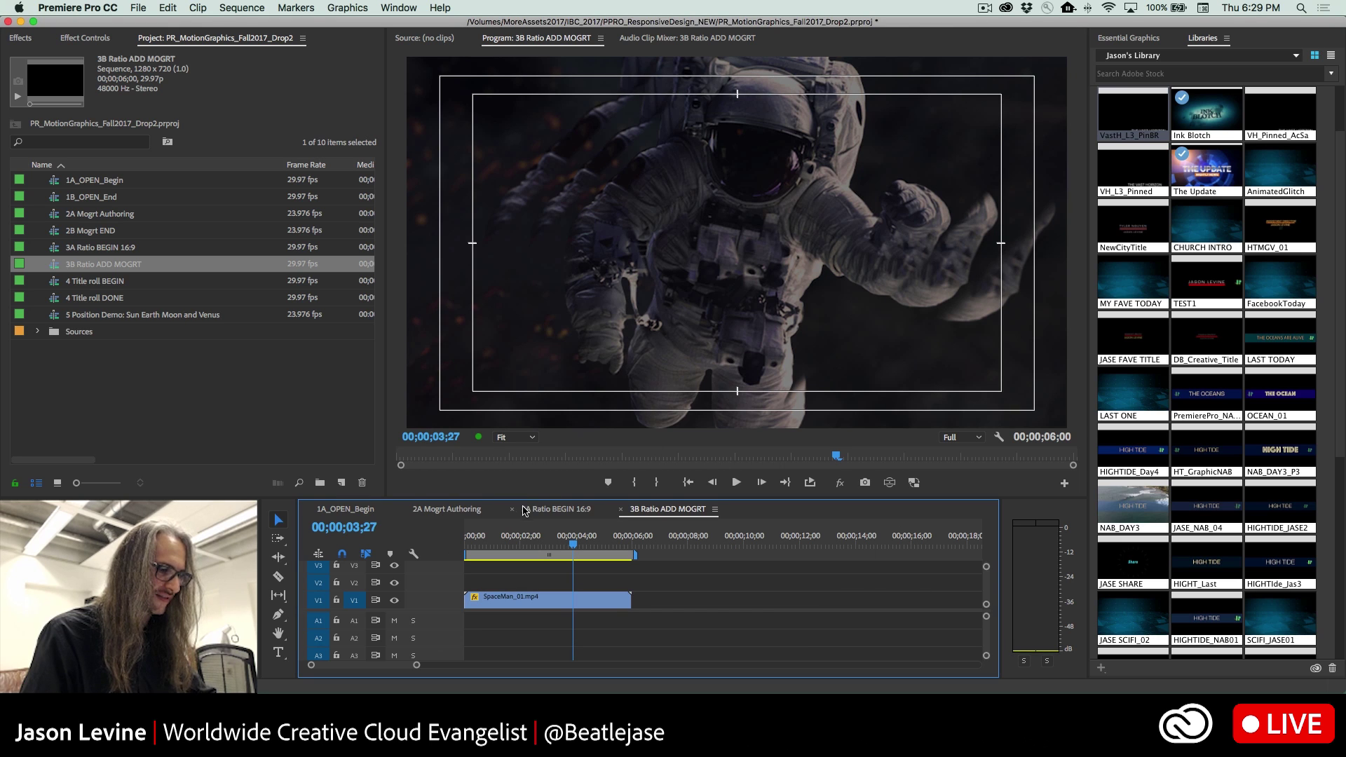
- Change the frame size to vertical 720x1280, accepting deletion of previews
left_click(260, 6)
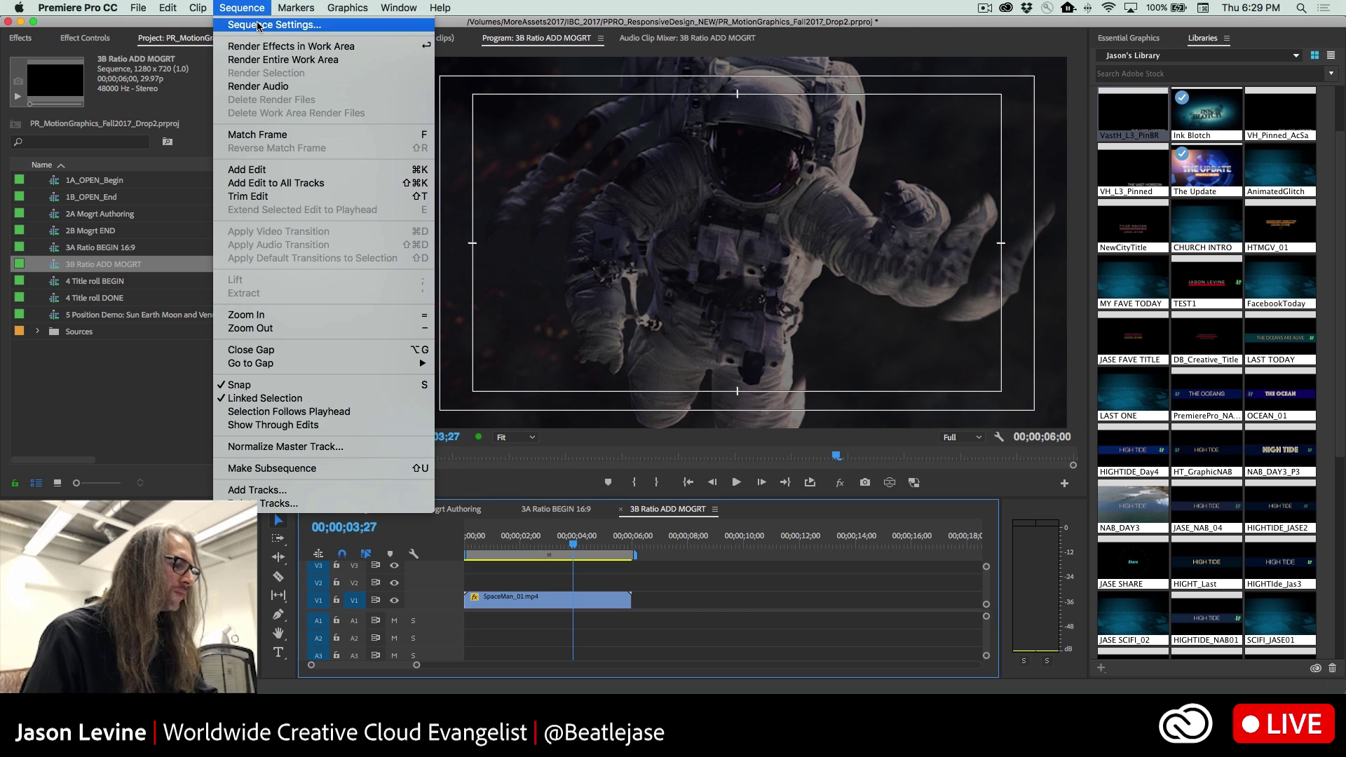
left_click(274, 25)
double_click(596, 192)
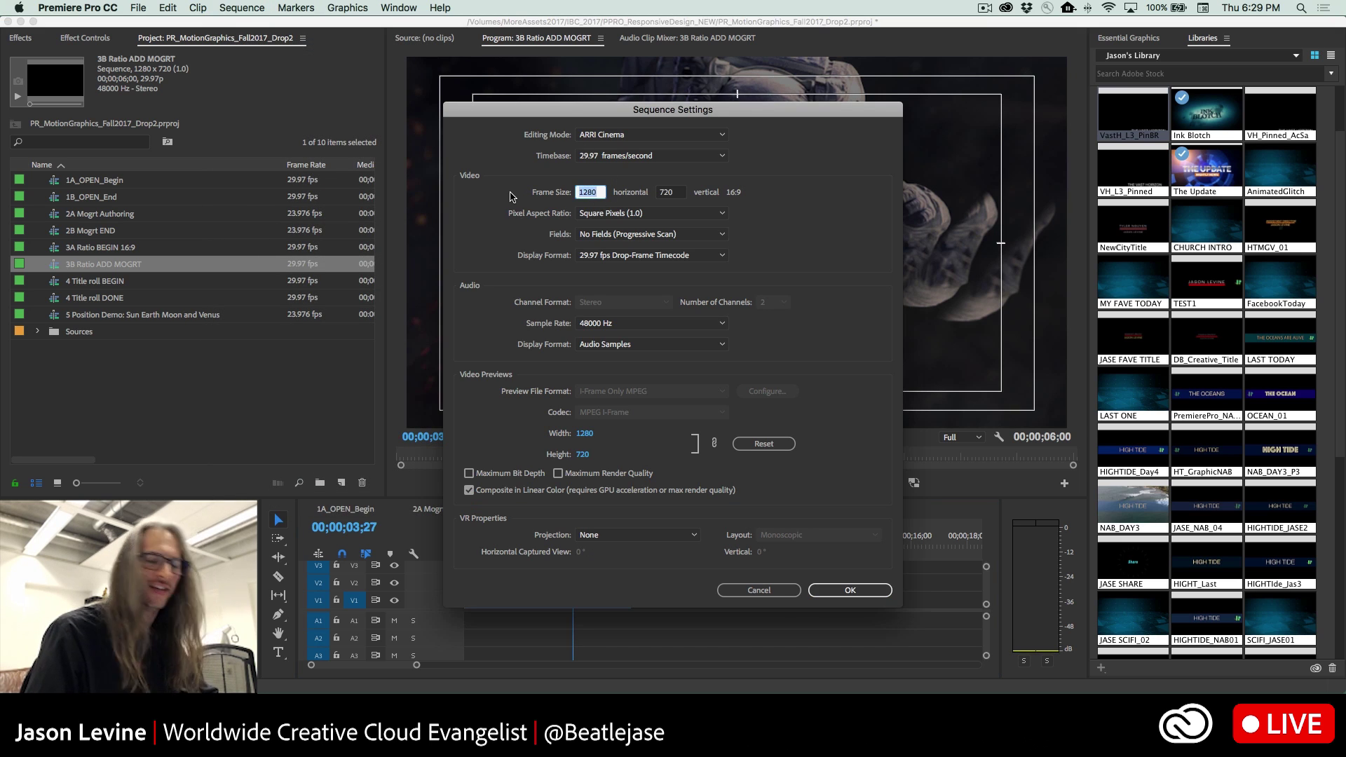
type("720")
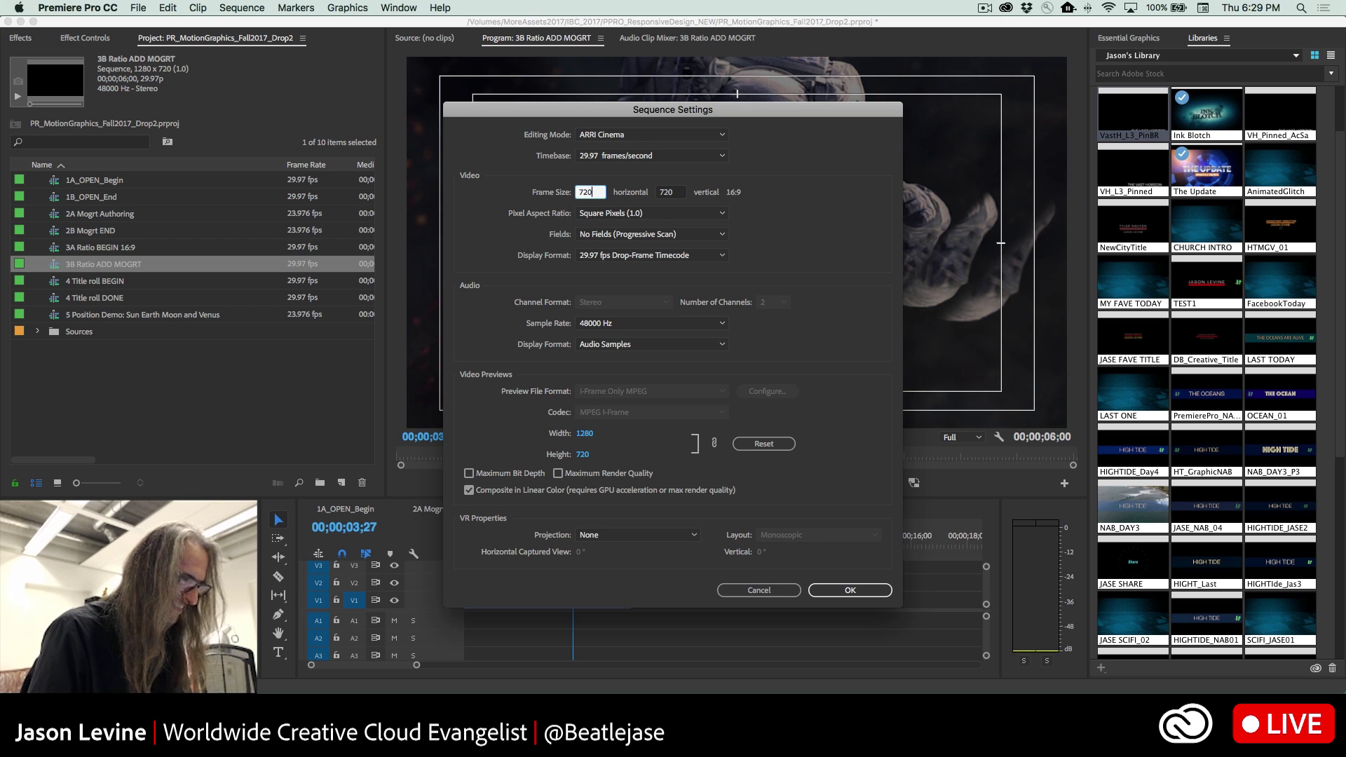
key("Tab")
type("1280")
key("Tab")
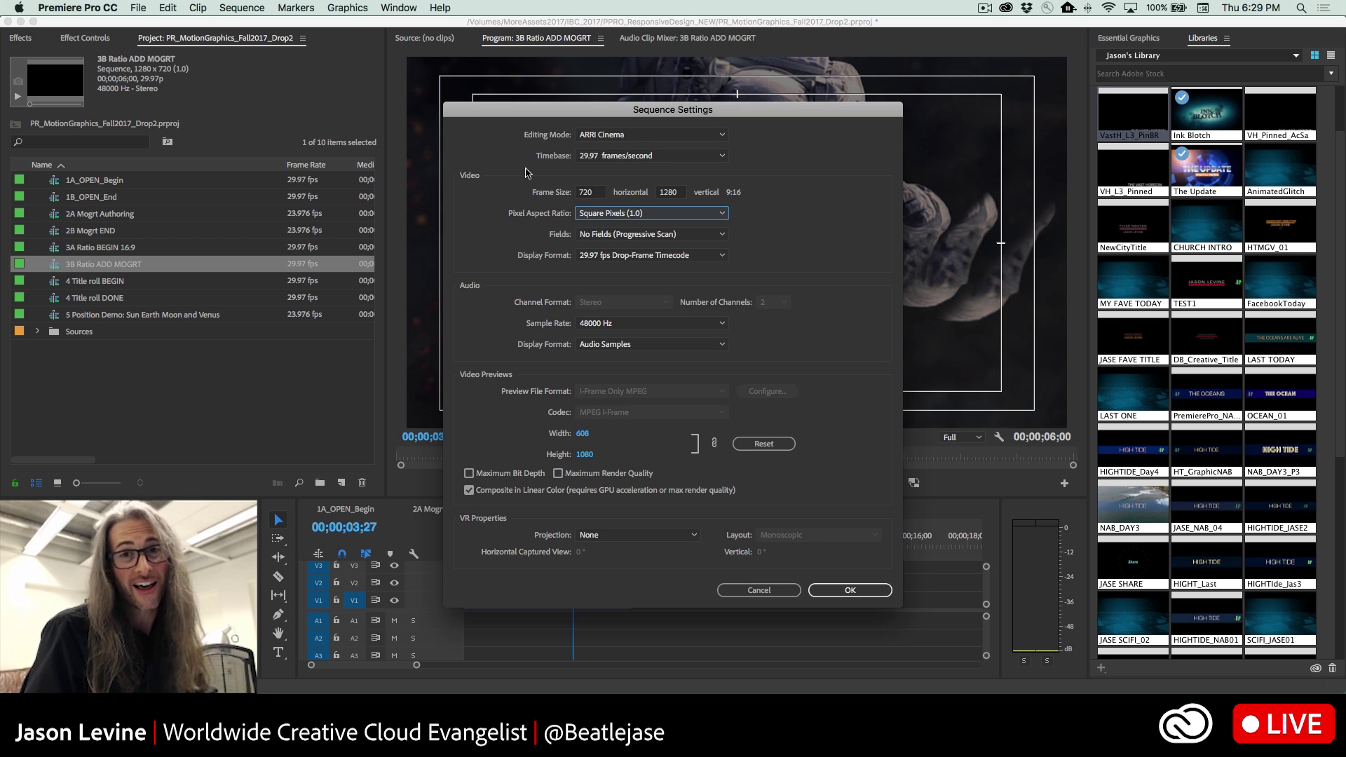
left_click(838, 592)
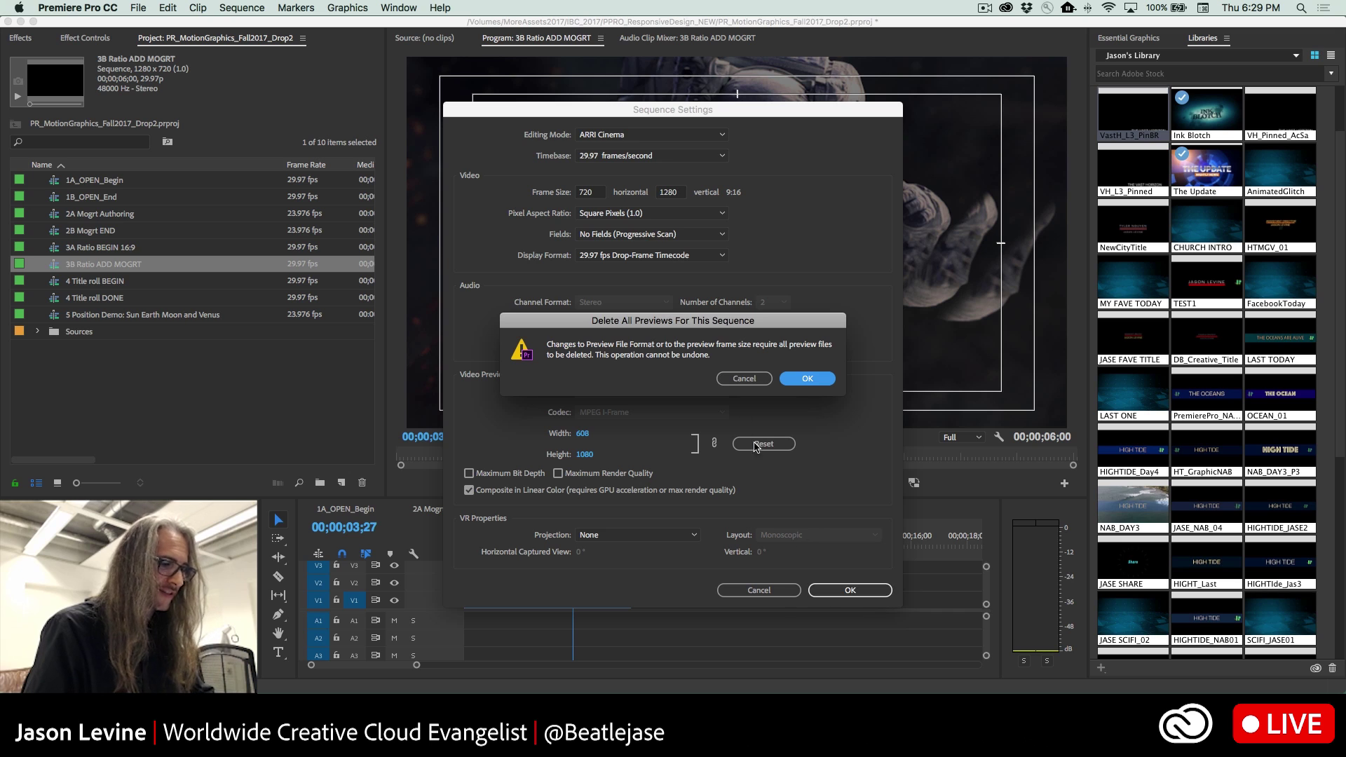
left_click(804, 383)
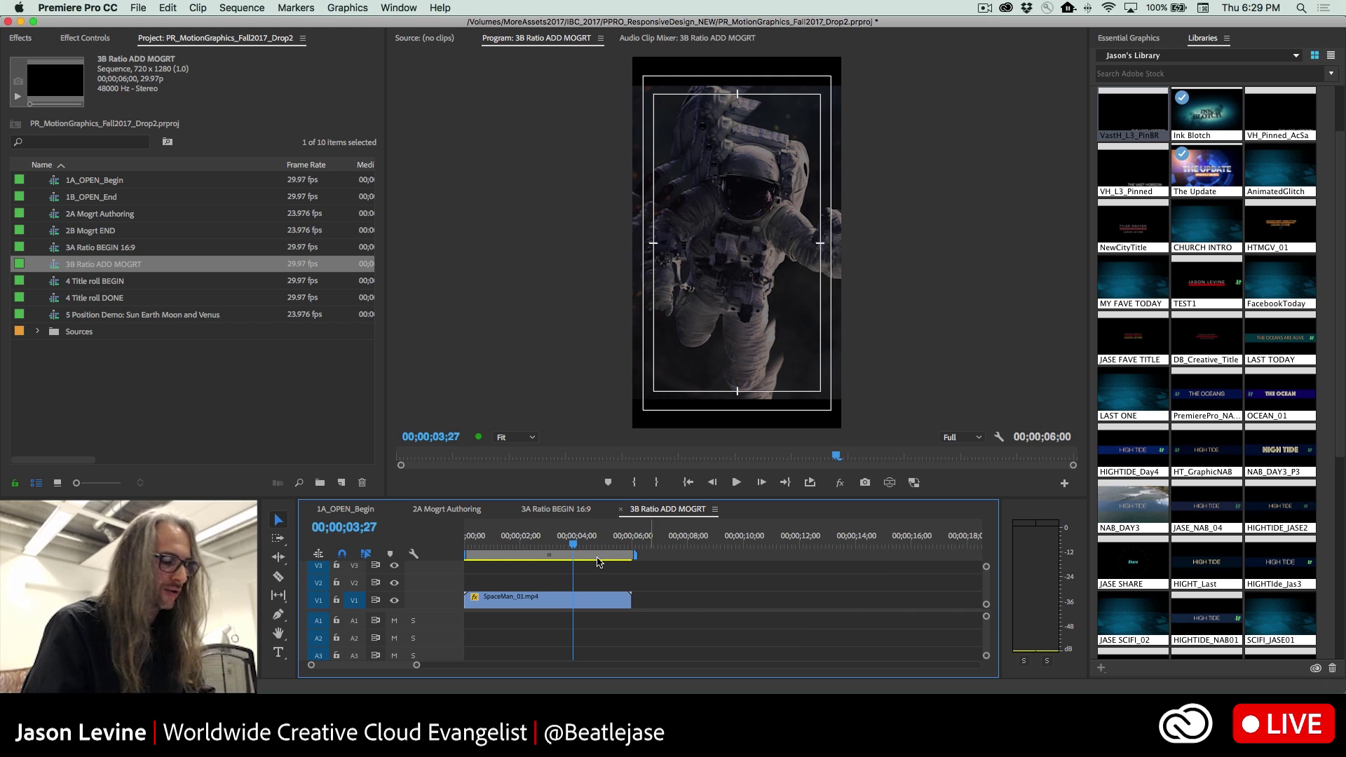
- Place THE VAST HORIZON title graphic on V3 from the start and play it back
key("Home")
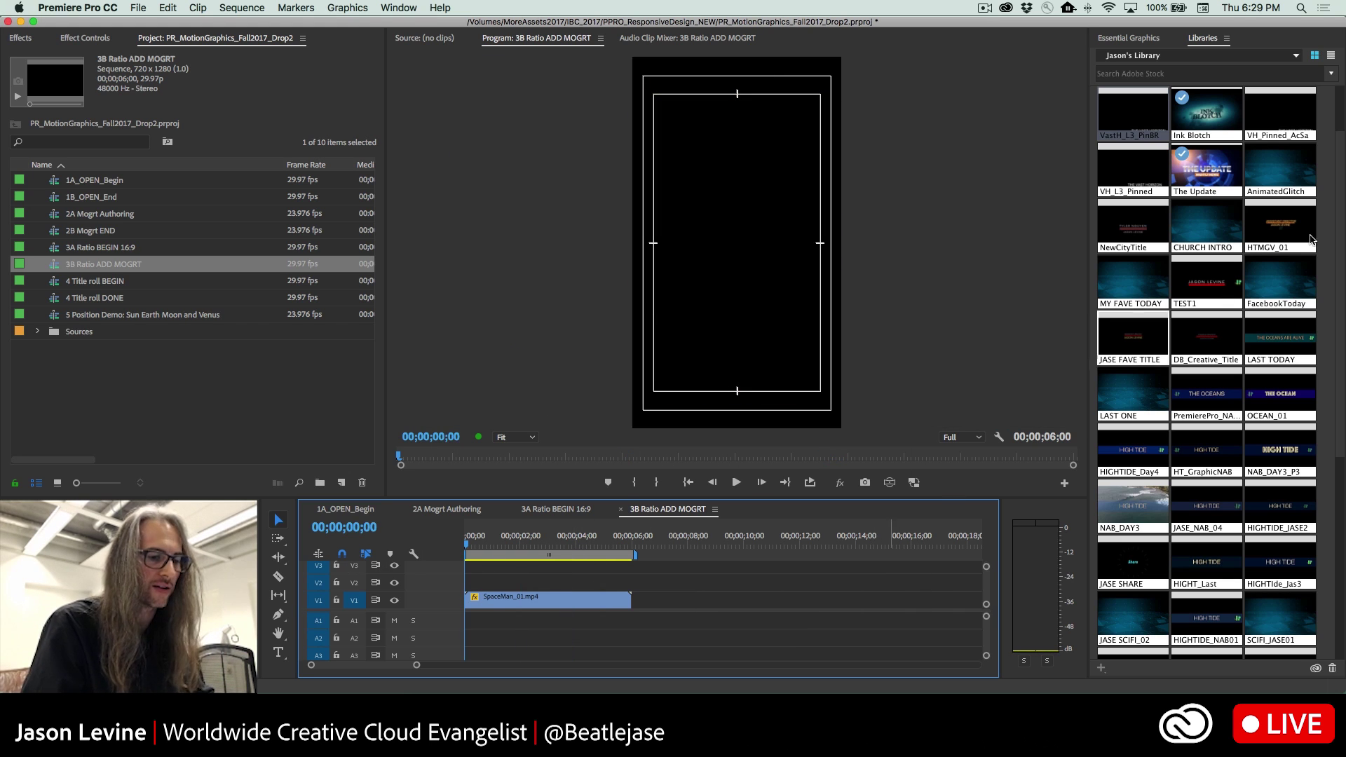
left_click_drag(1133, 115, 445, 586)
key("space")
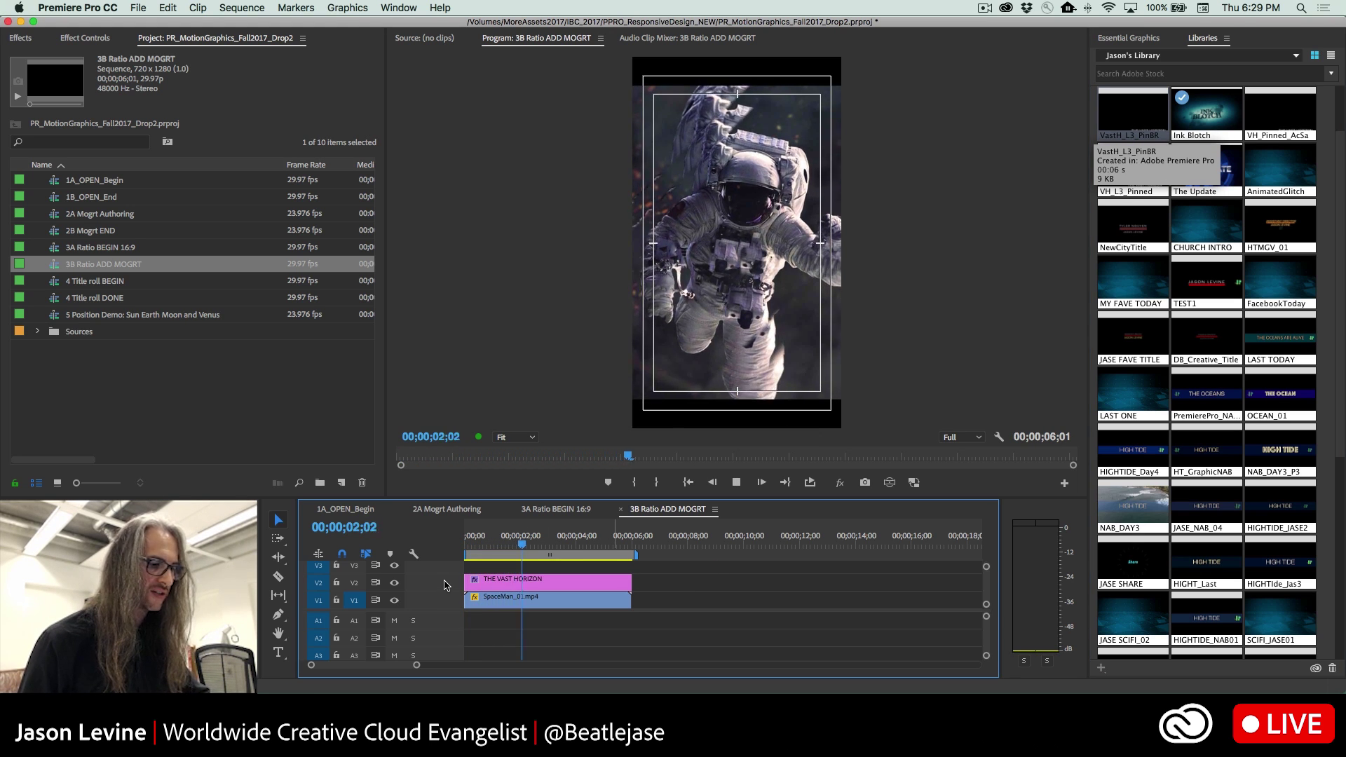
key("space")
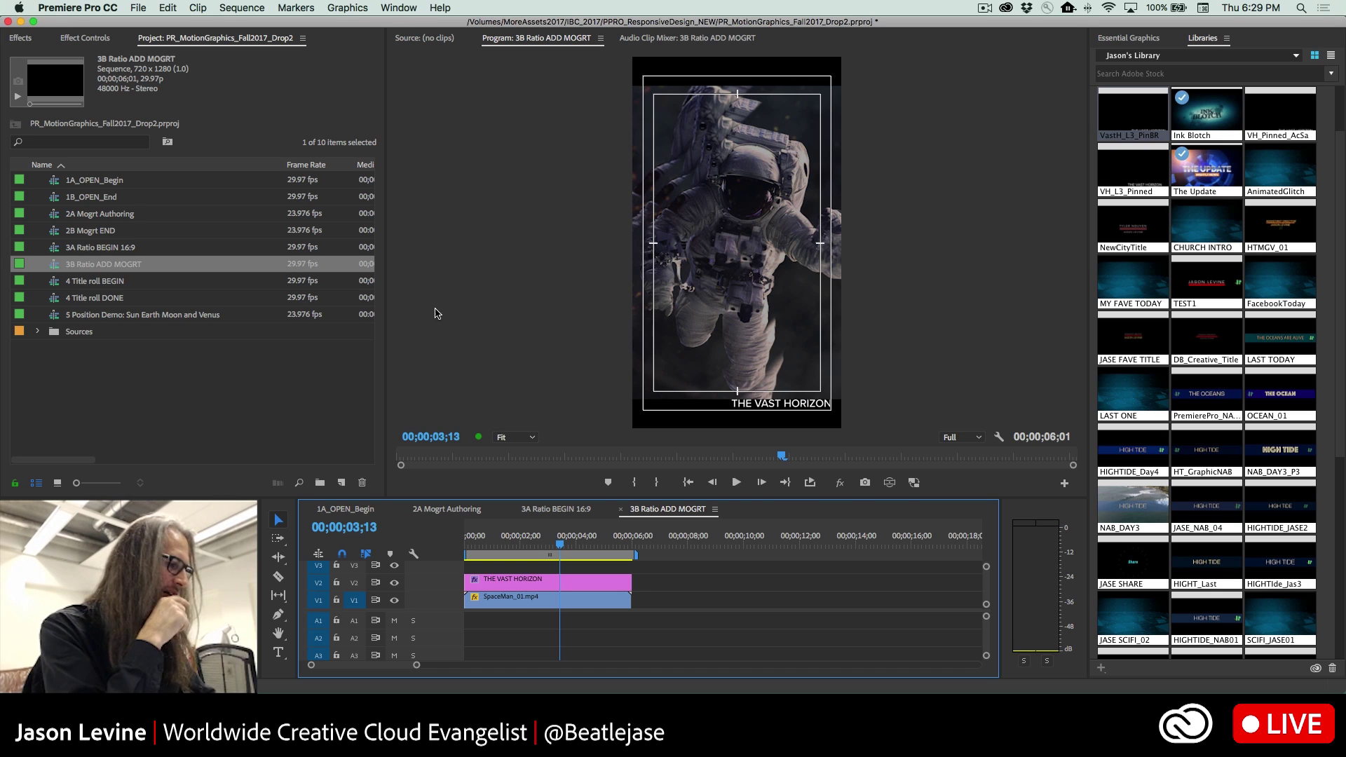
- Open the 5 Position Demo: Sun Earth Moon and Venus sequence and select its Solar System graphic clip
double_click(55, 318)
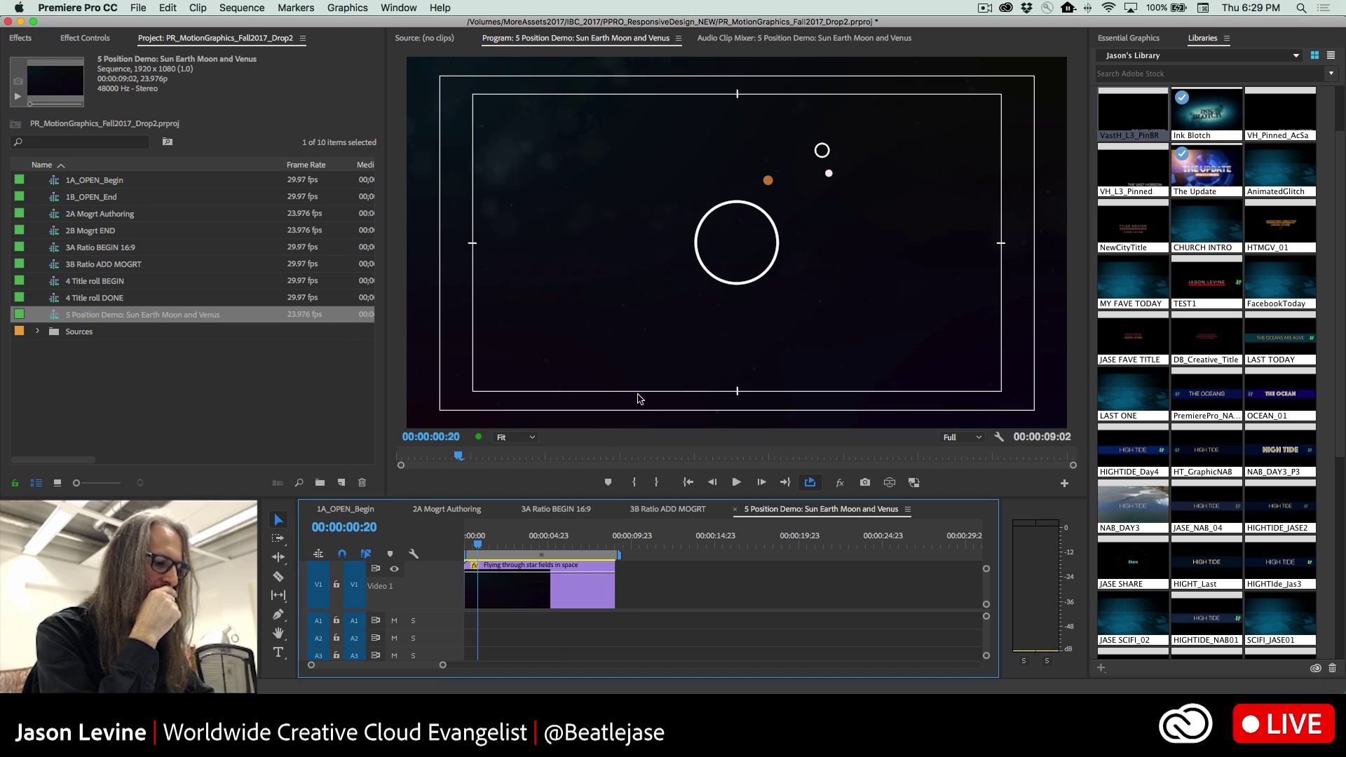
left_click(1129, 38)
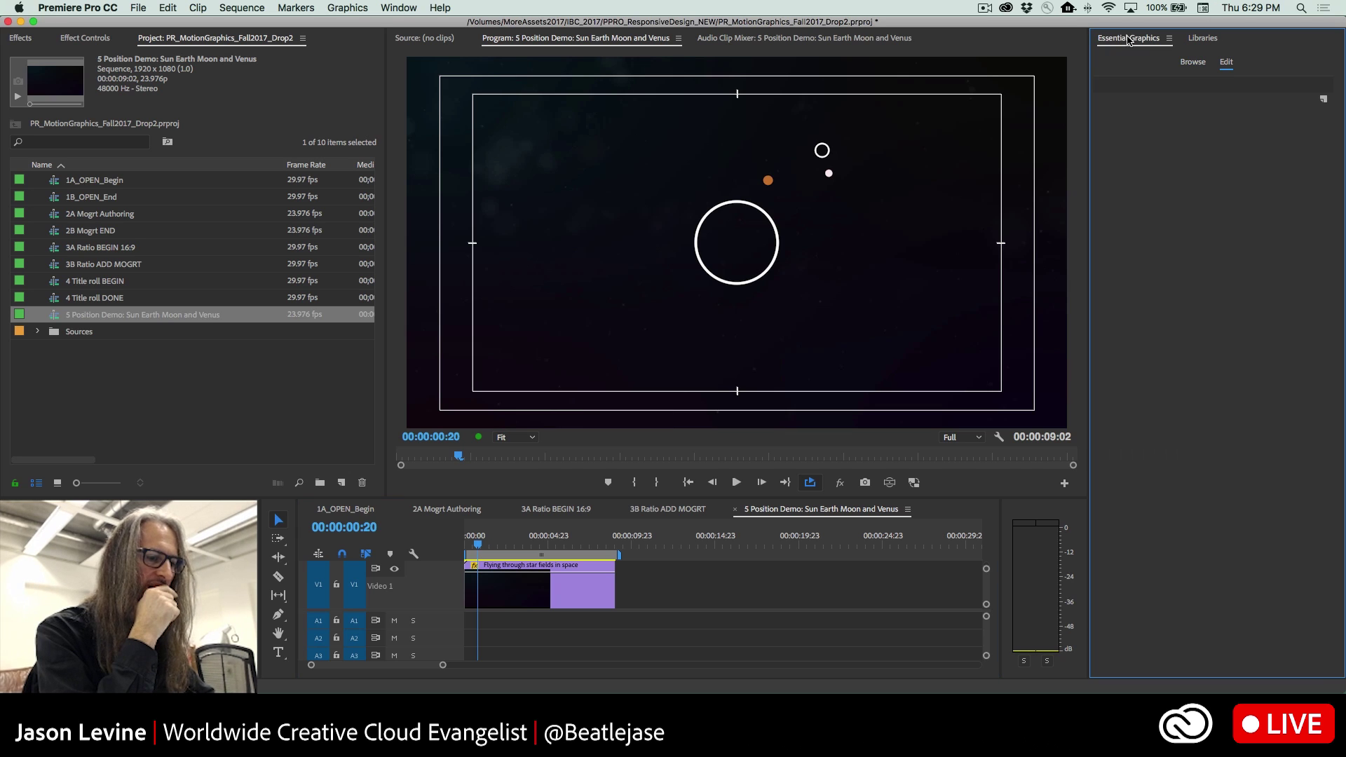
left_click(522, 602)
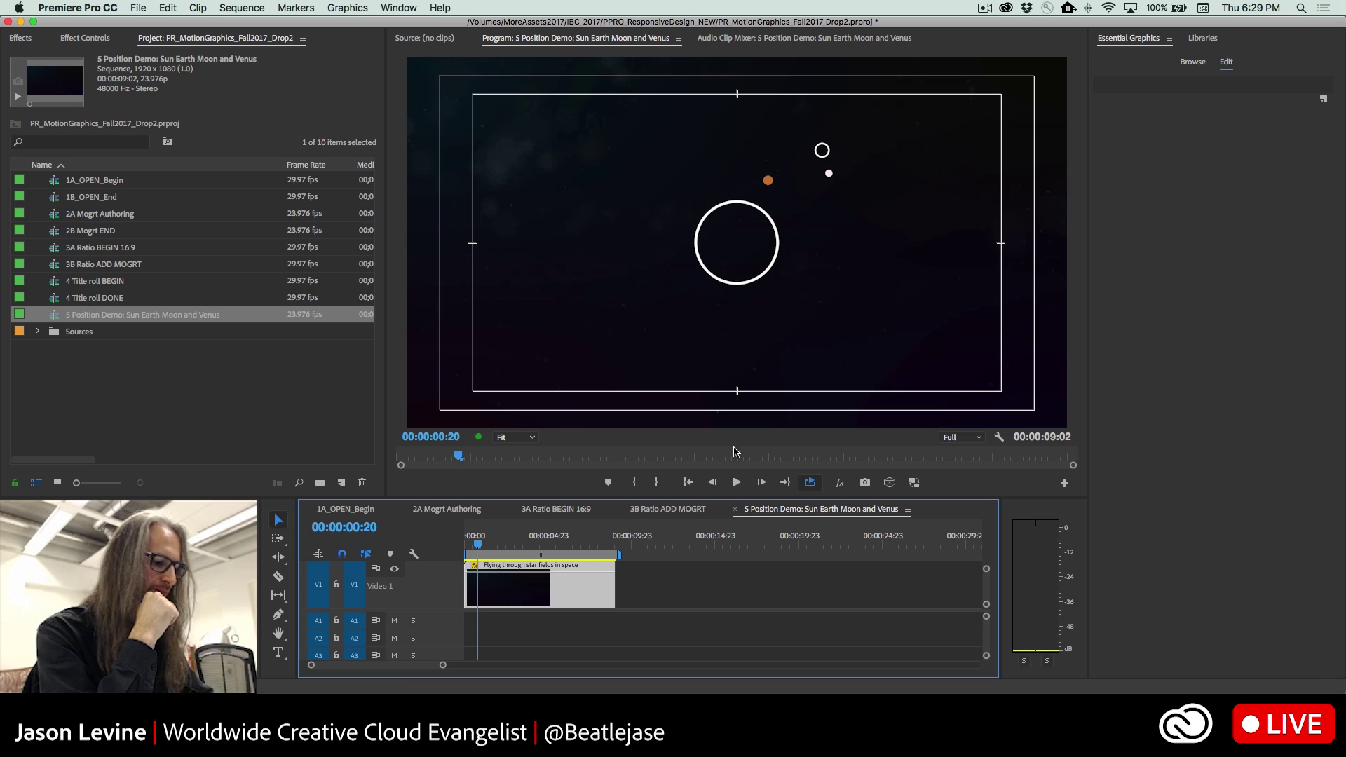
scroll(692, 595, "up", 2)
left_click(579, 597)
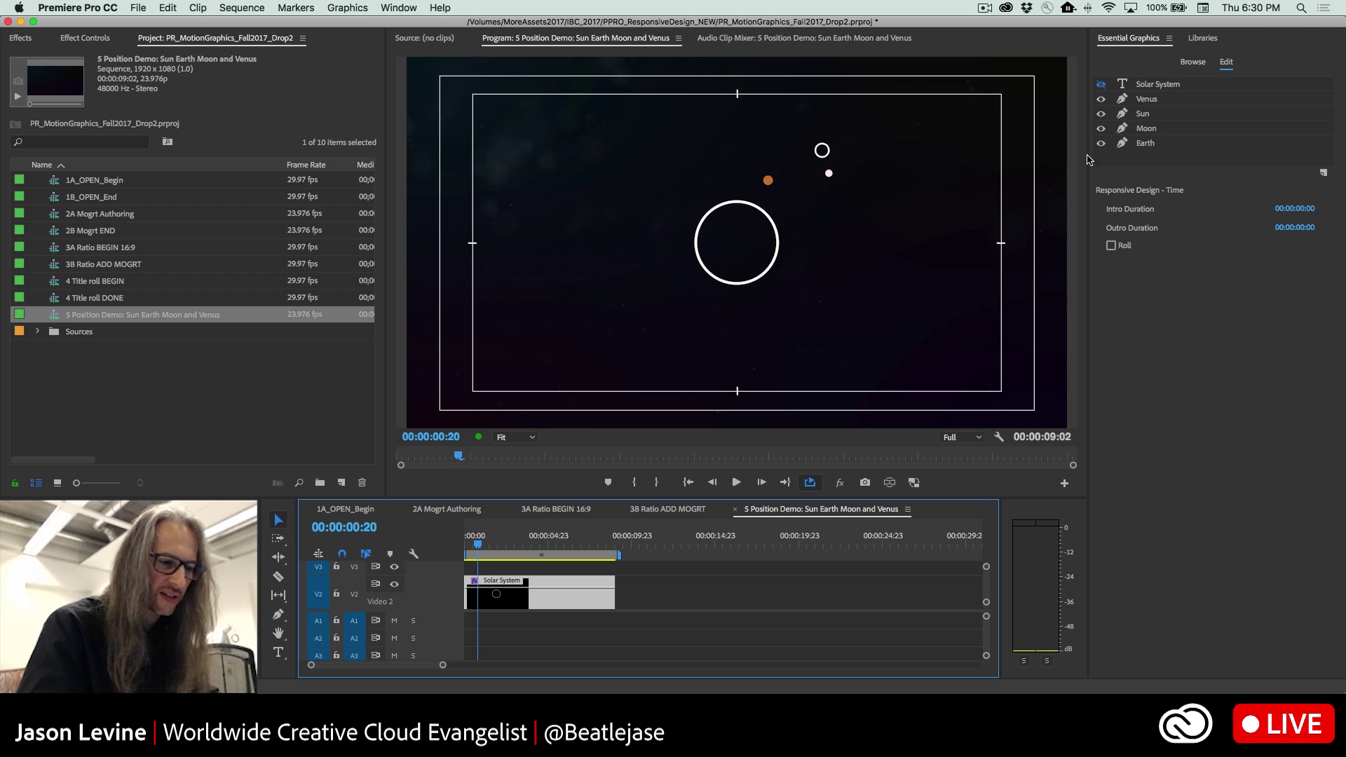
- Select the graphic's Sun layer, nudge the Sun circle, and show its Effect Controls
left_click(1164, 115)
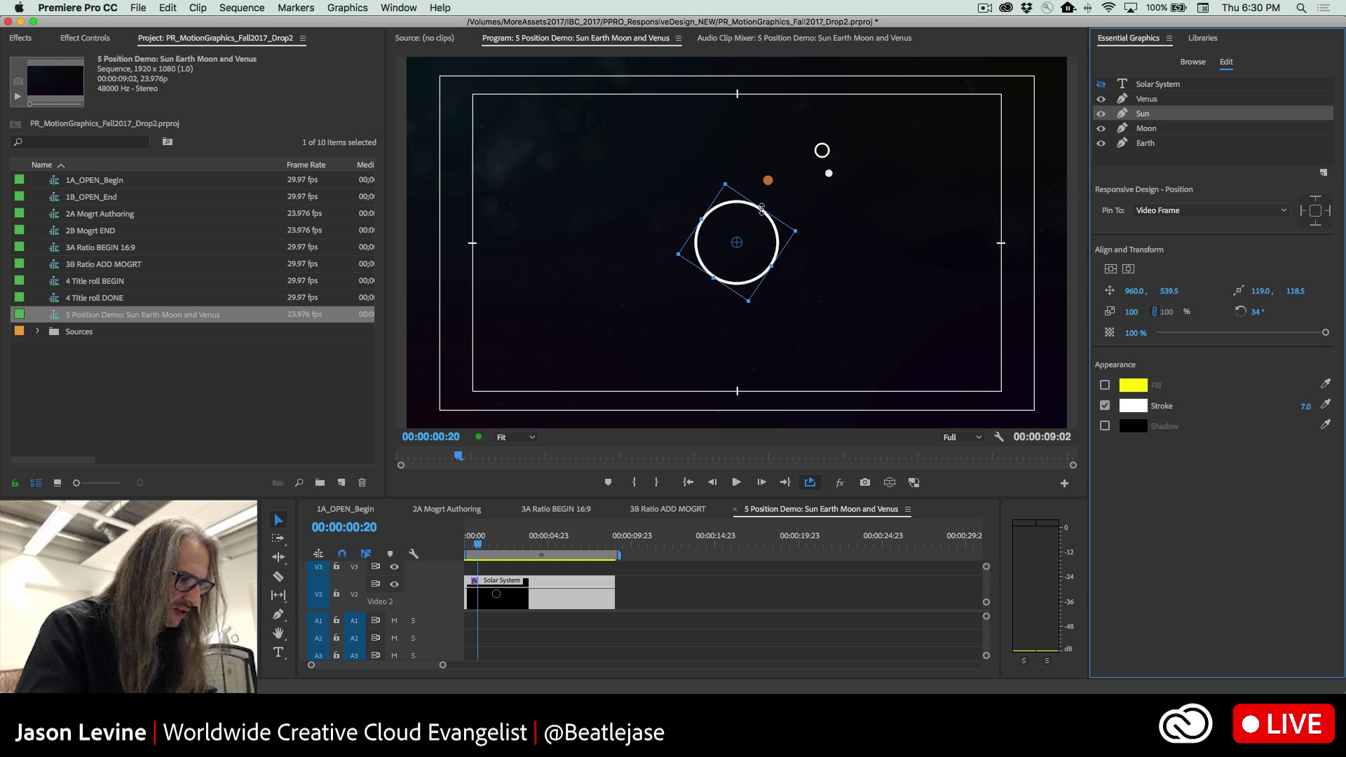
left_click_drag(762, 209, 759, 210)
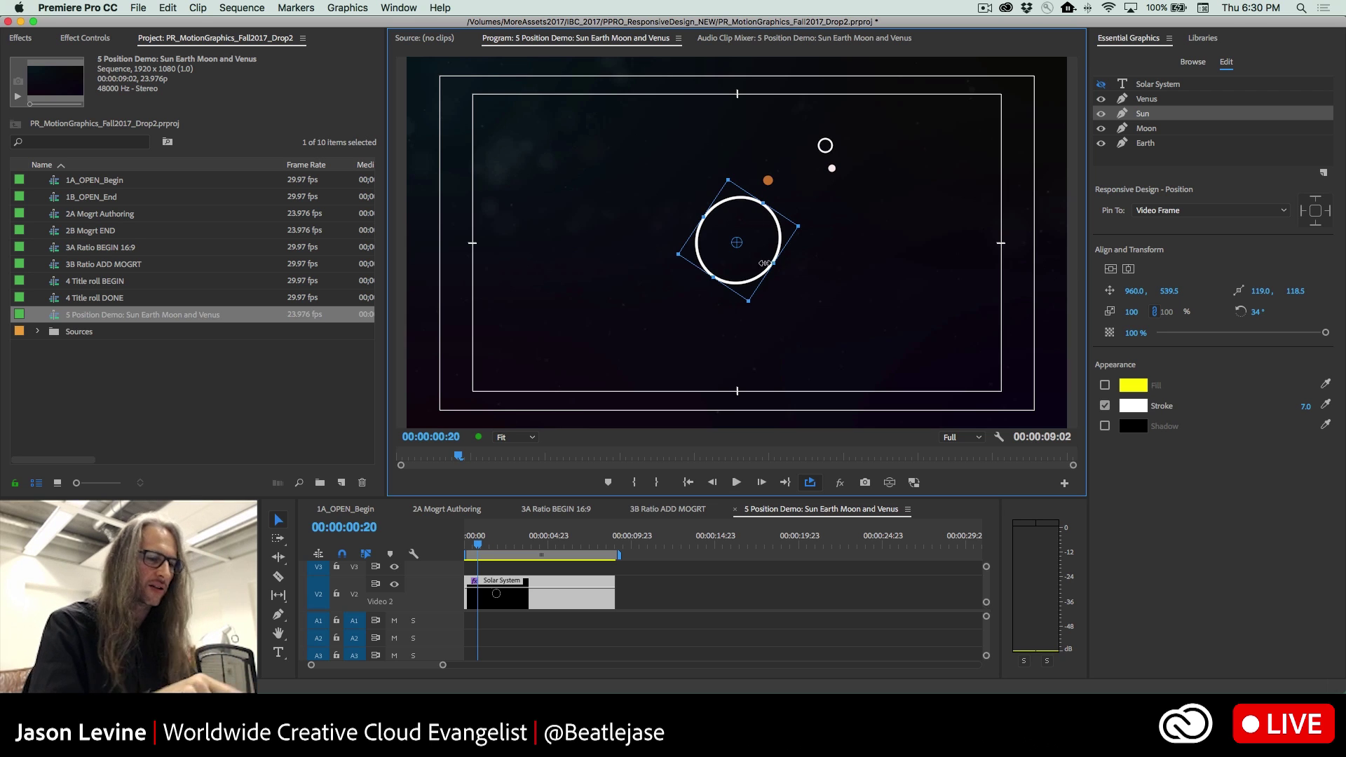
left_click(73, 38)
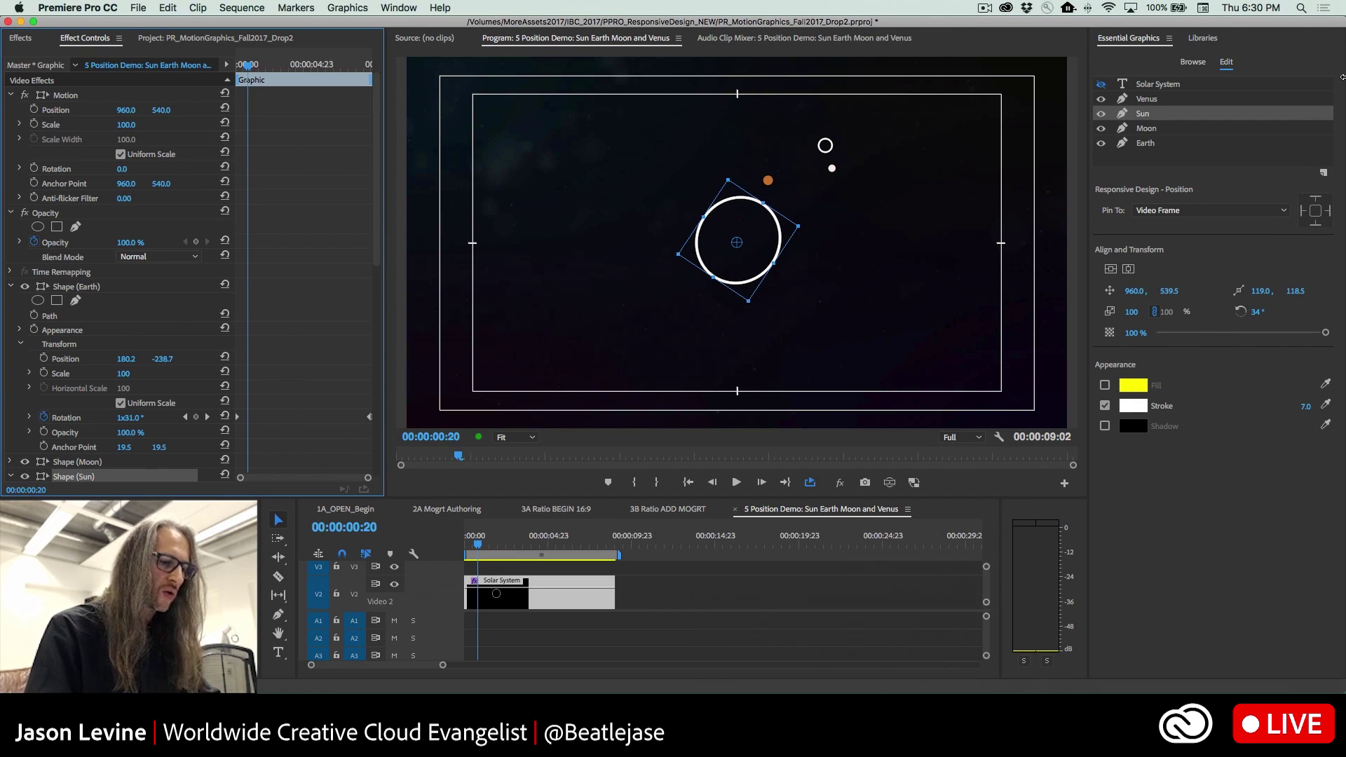
- Hide the Venus, Moon and Earth layers, play the Sun alone, and park at 00:00:03:09
left_click(1101, 99)
left_click(1101, 128)
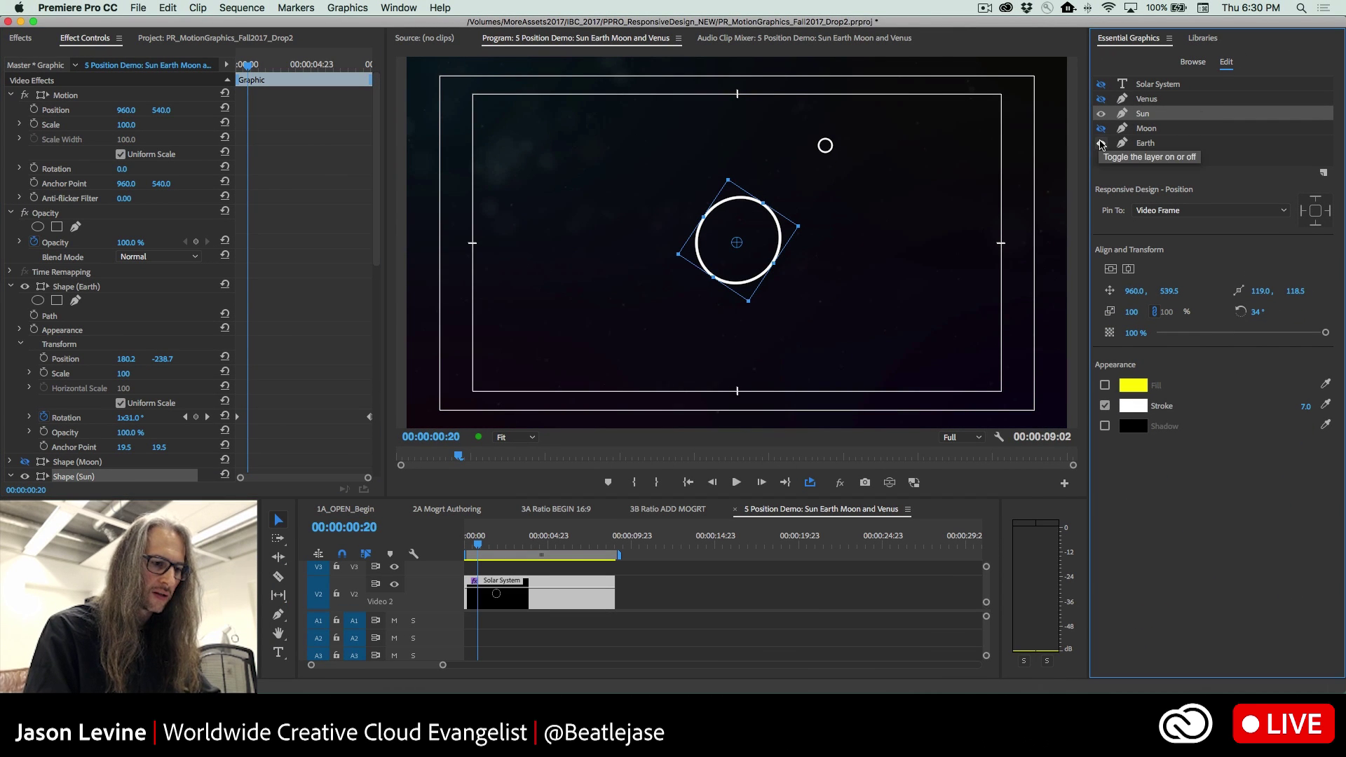
left_click(1101, 143)
key("space")
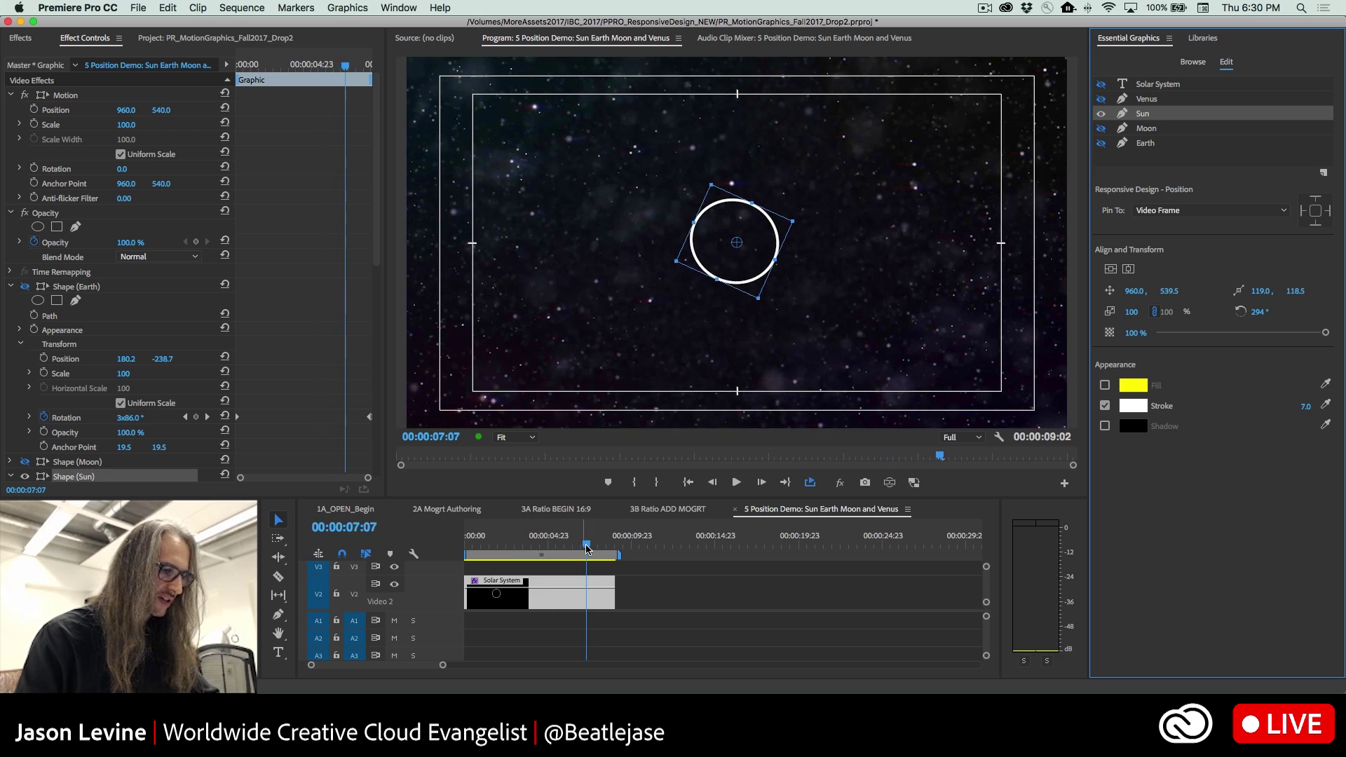
left_click(536, 539)
left_click_drag(531, 551, 520, 551)
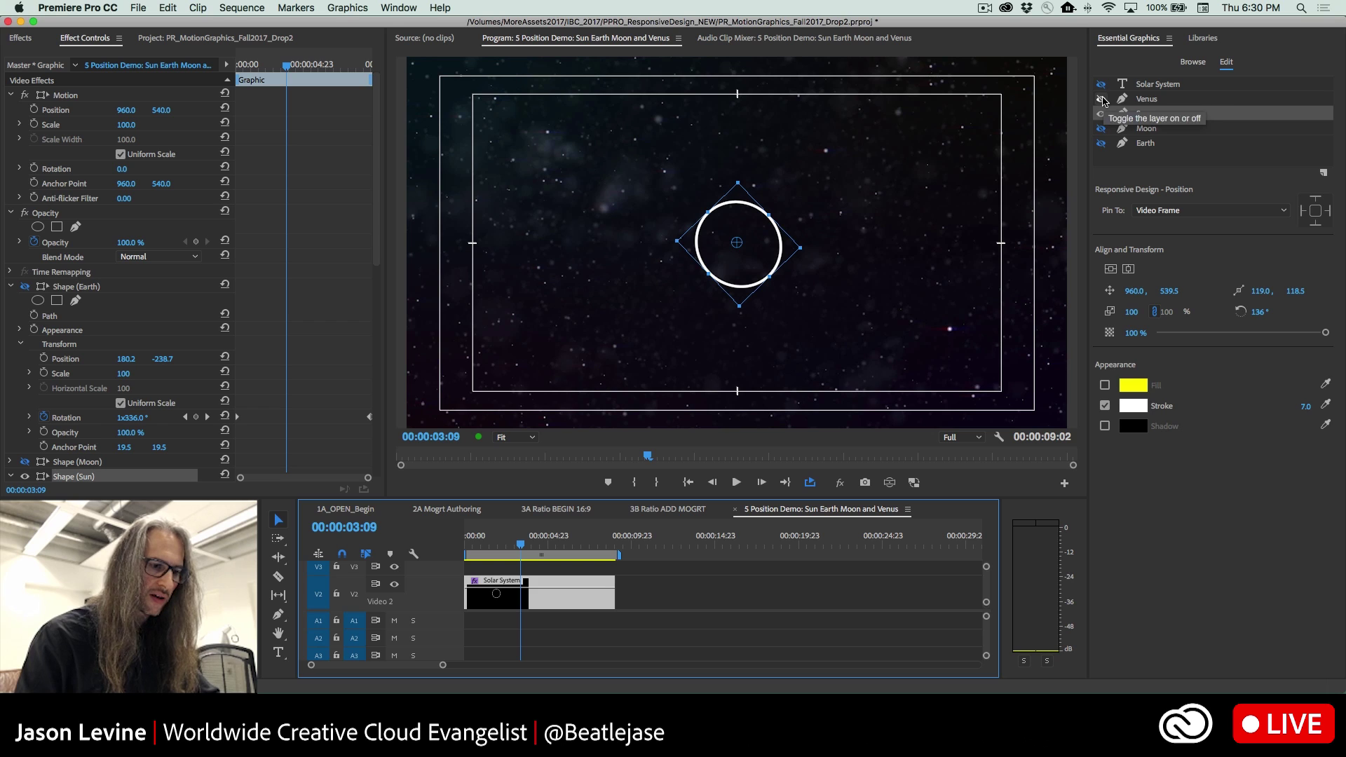
- Show and select the Venus layer, then play to watch Venus move
left_click(1102, 99)
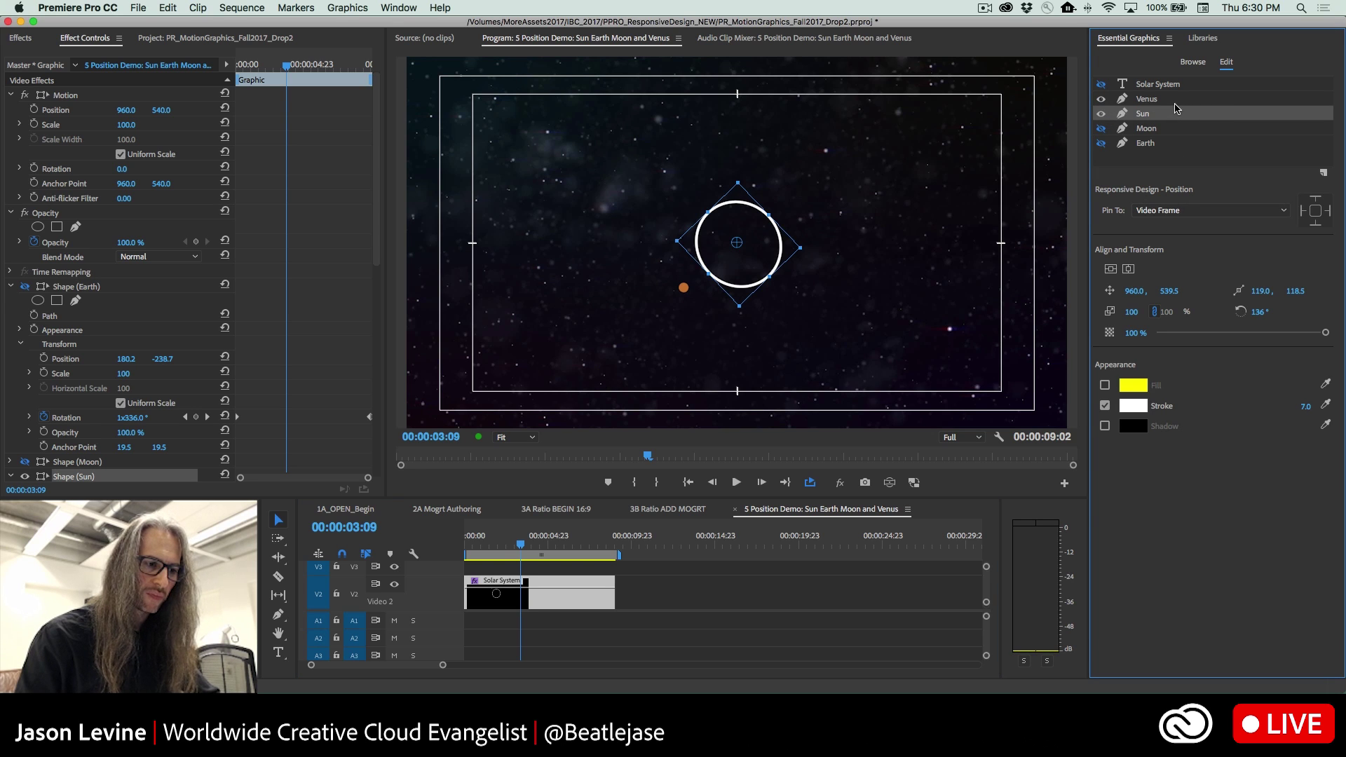
left_click(1175, 100)
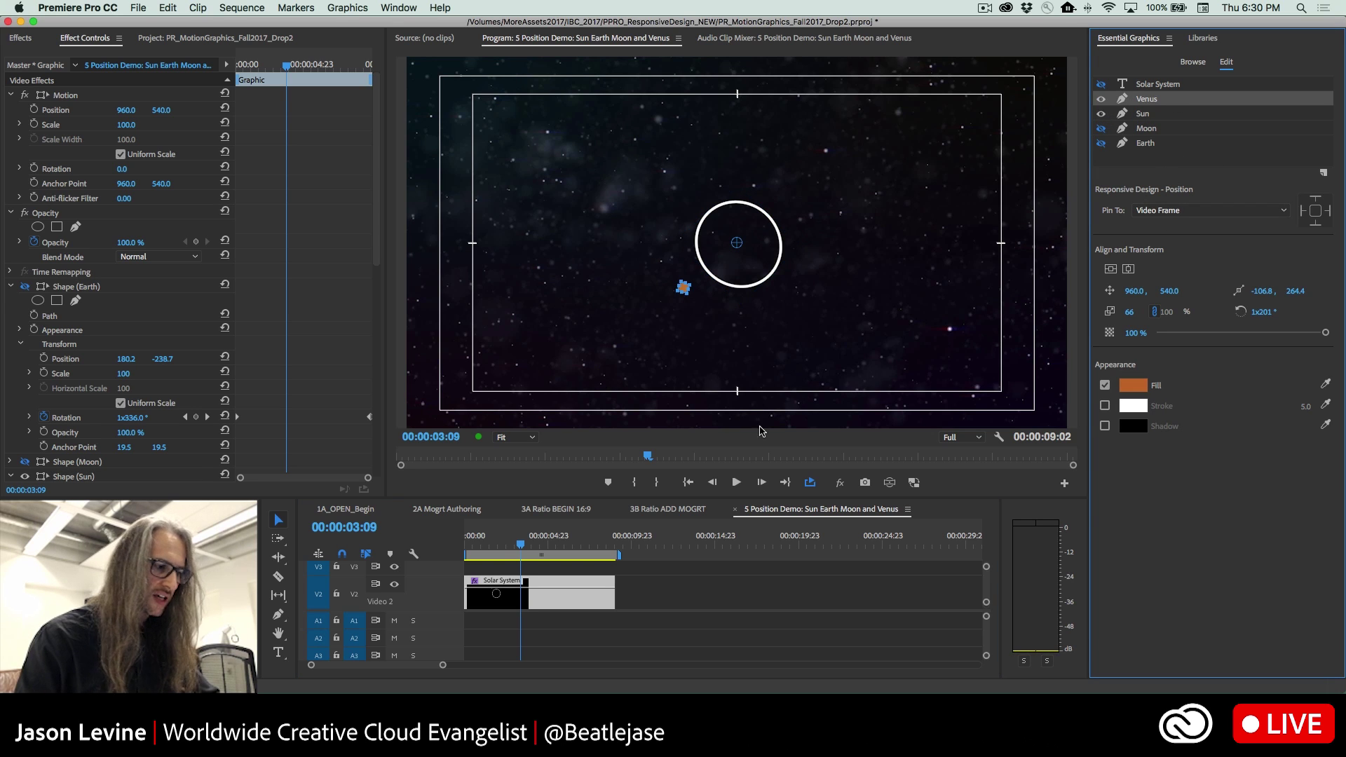
key("space")
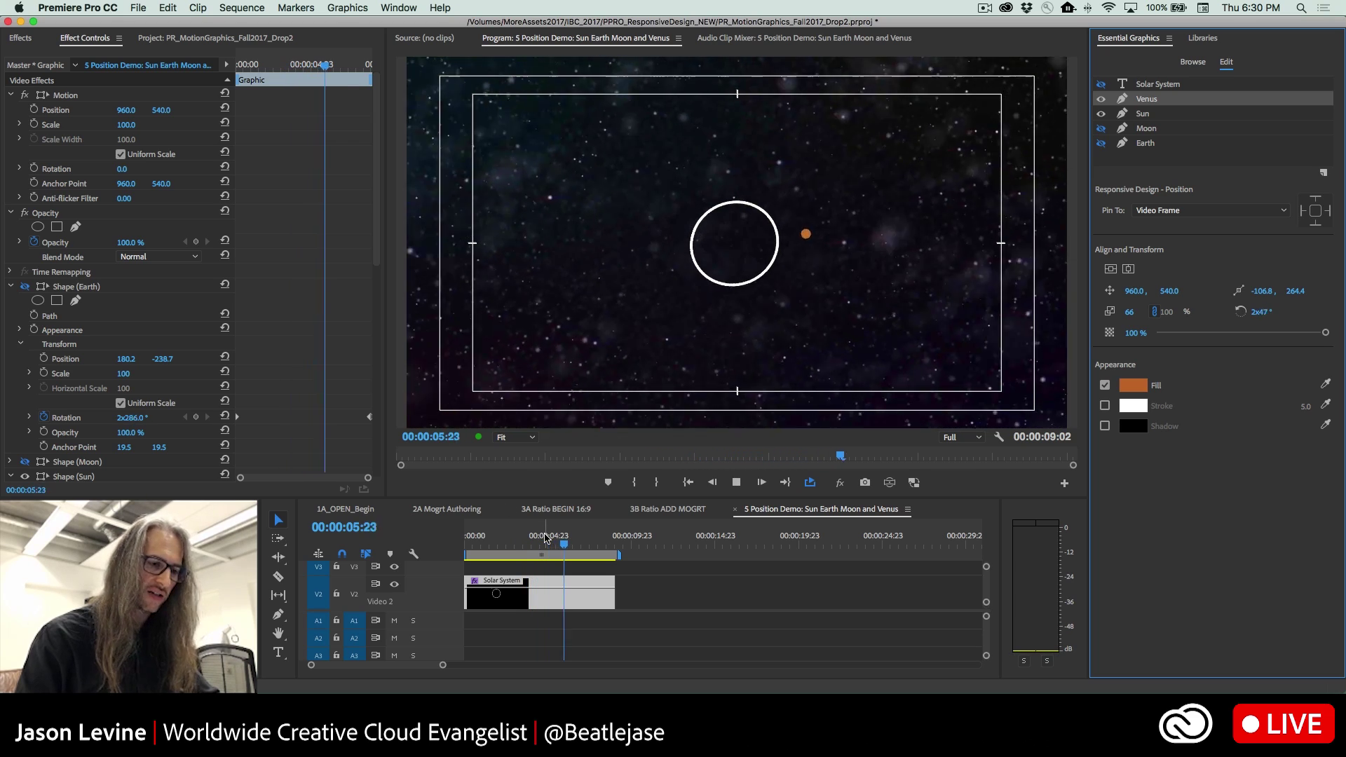
key("space")
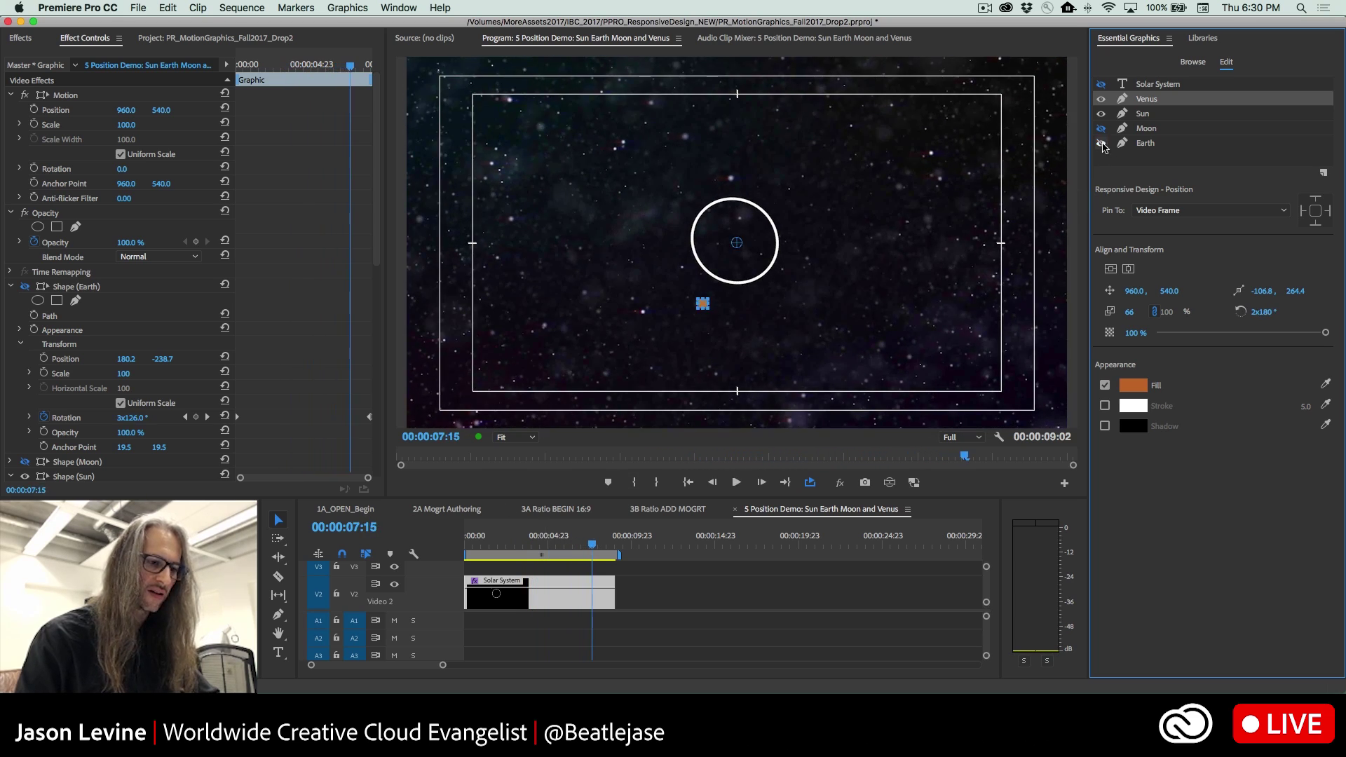
- Reveal Earth (pinned to the Sun) and the Moon (pinned to Earth), then return to the sequence start
left_click(1101, 143)
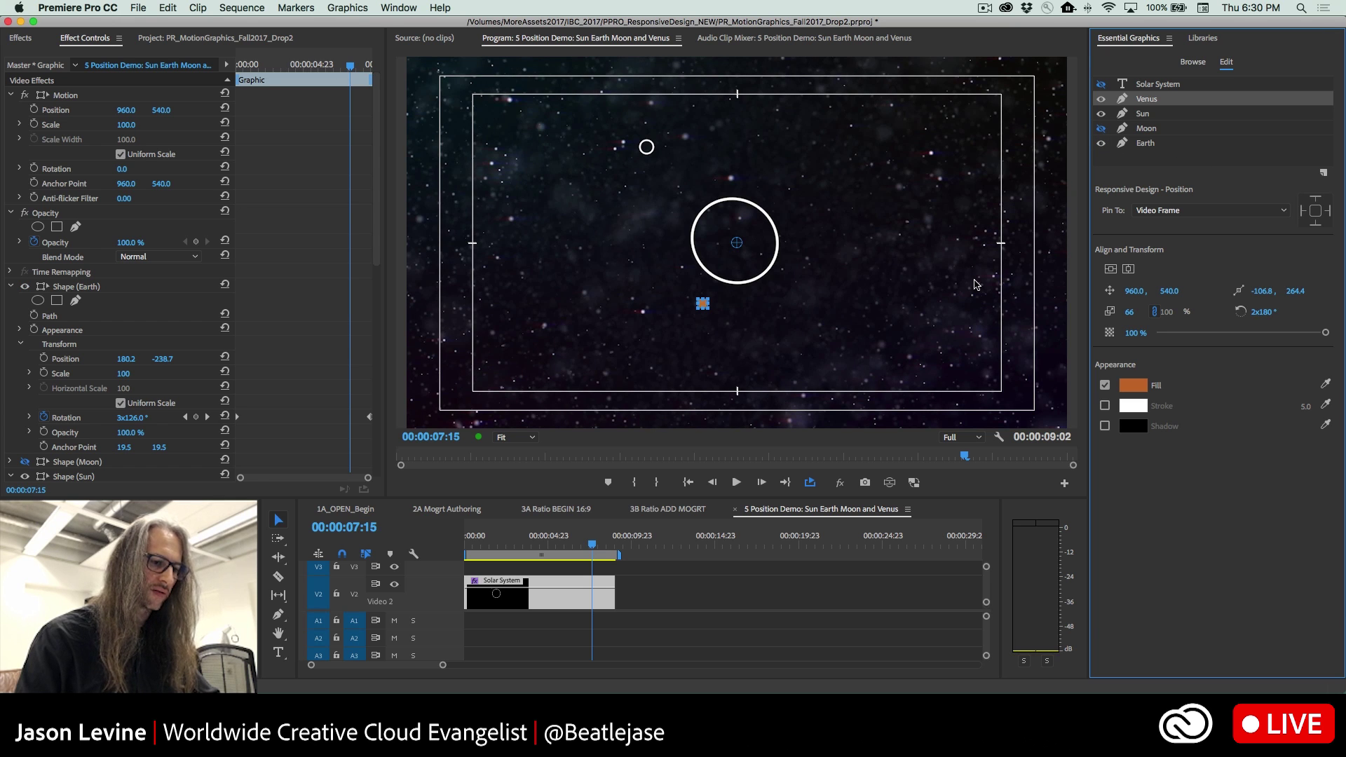
left_click(1177, 144)
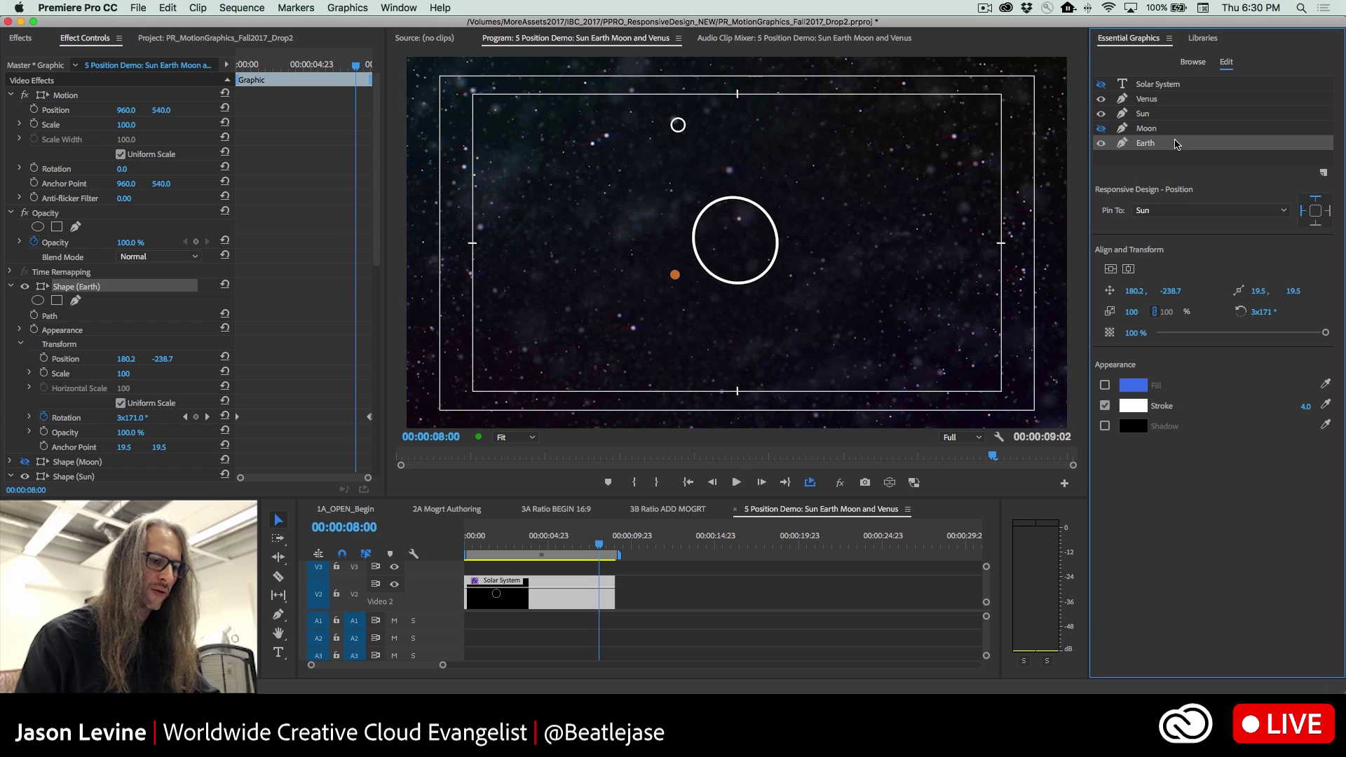
key("space")
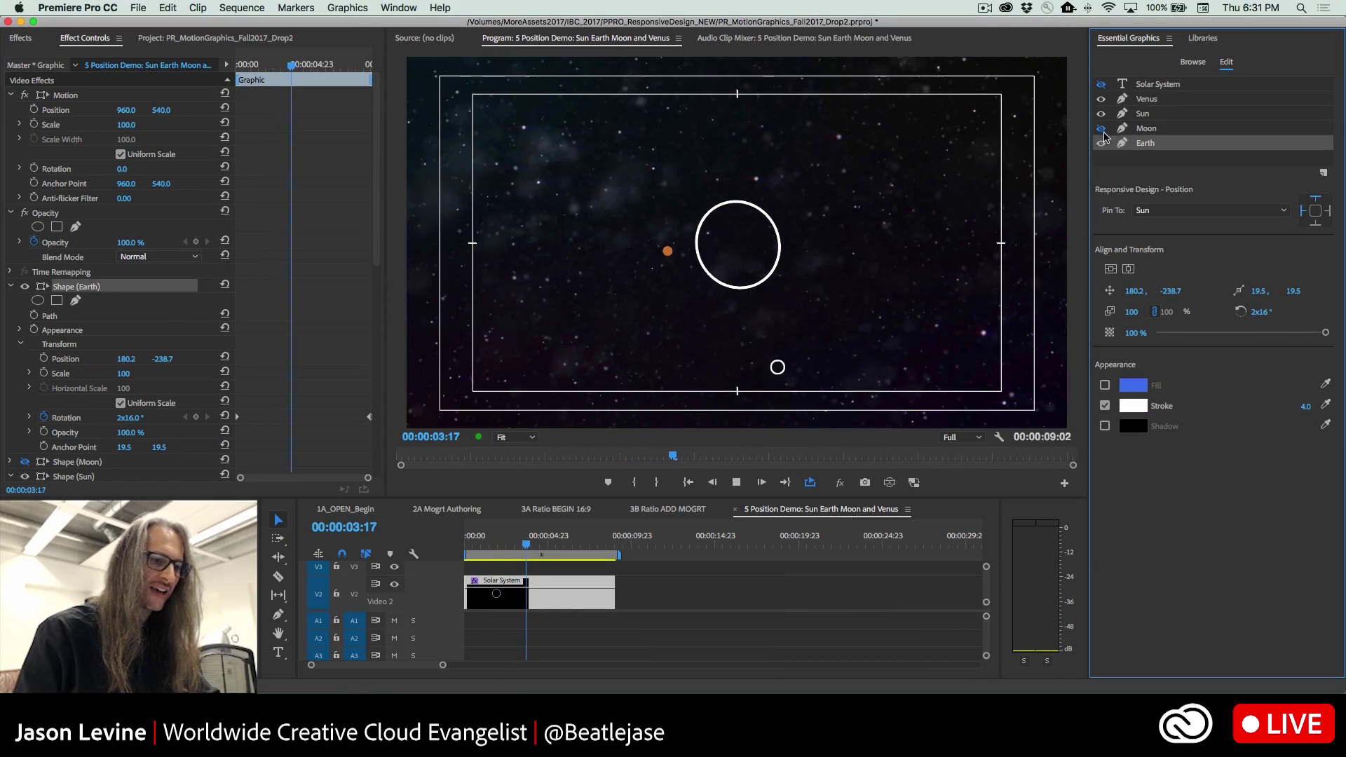
key("space")
left_click(1101, 129)
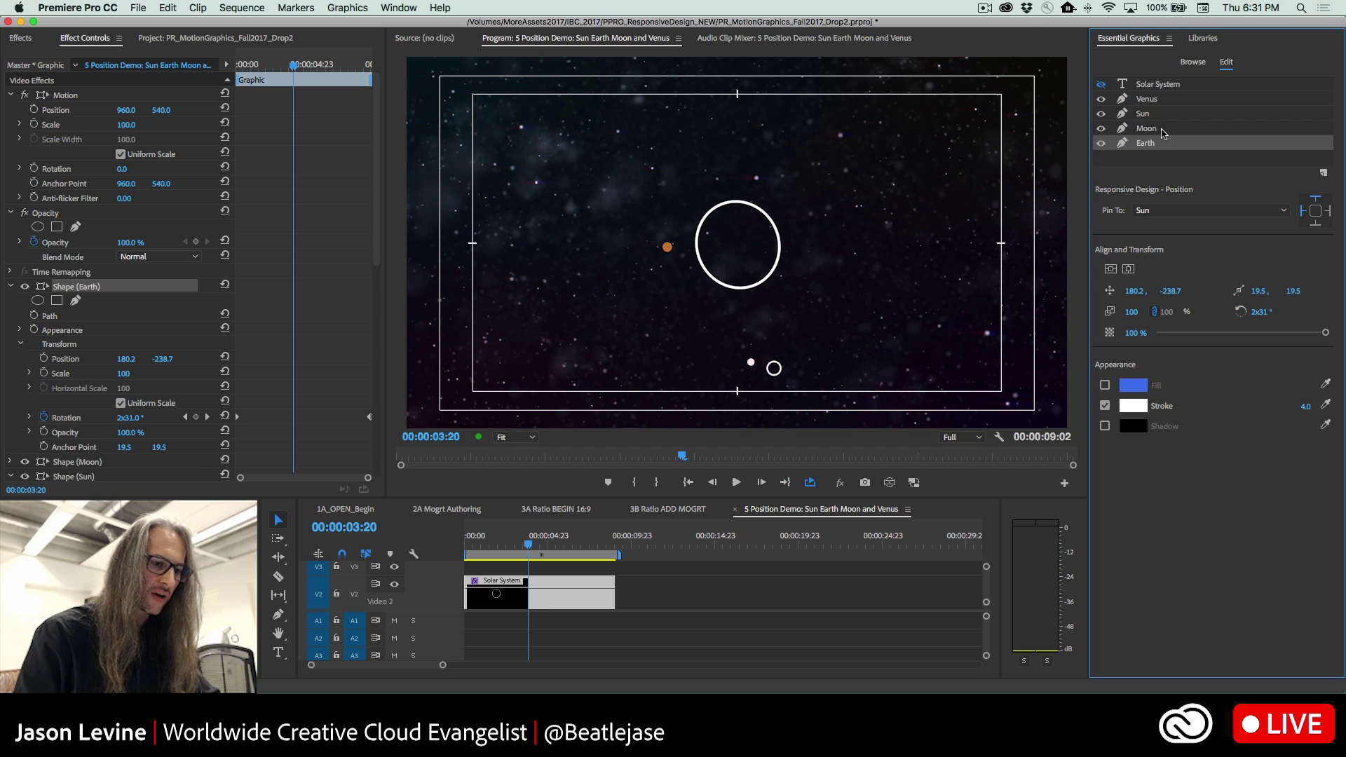
left_click(1161, 133)
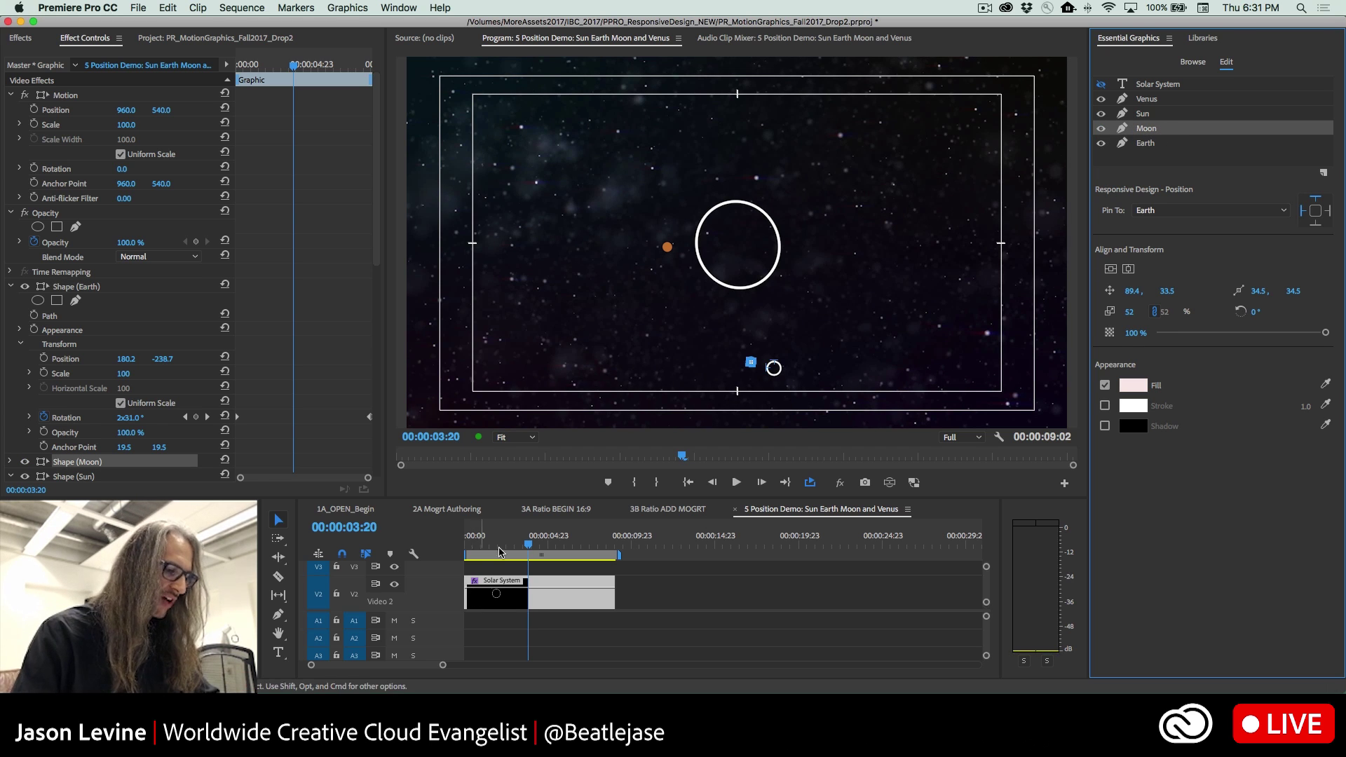
left_click_drag(528, 544, 466, 544)
- Play the Earth and Moon orbit in the maximized Program Monitor, then stop and restore the workspace
key("grave")
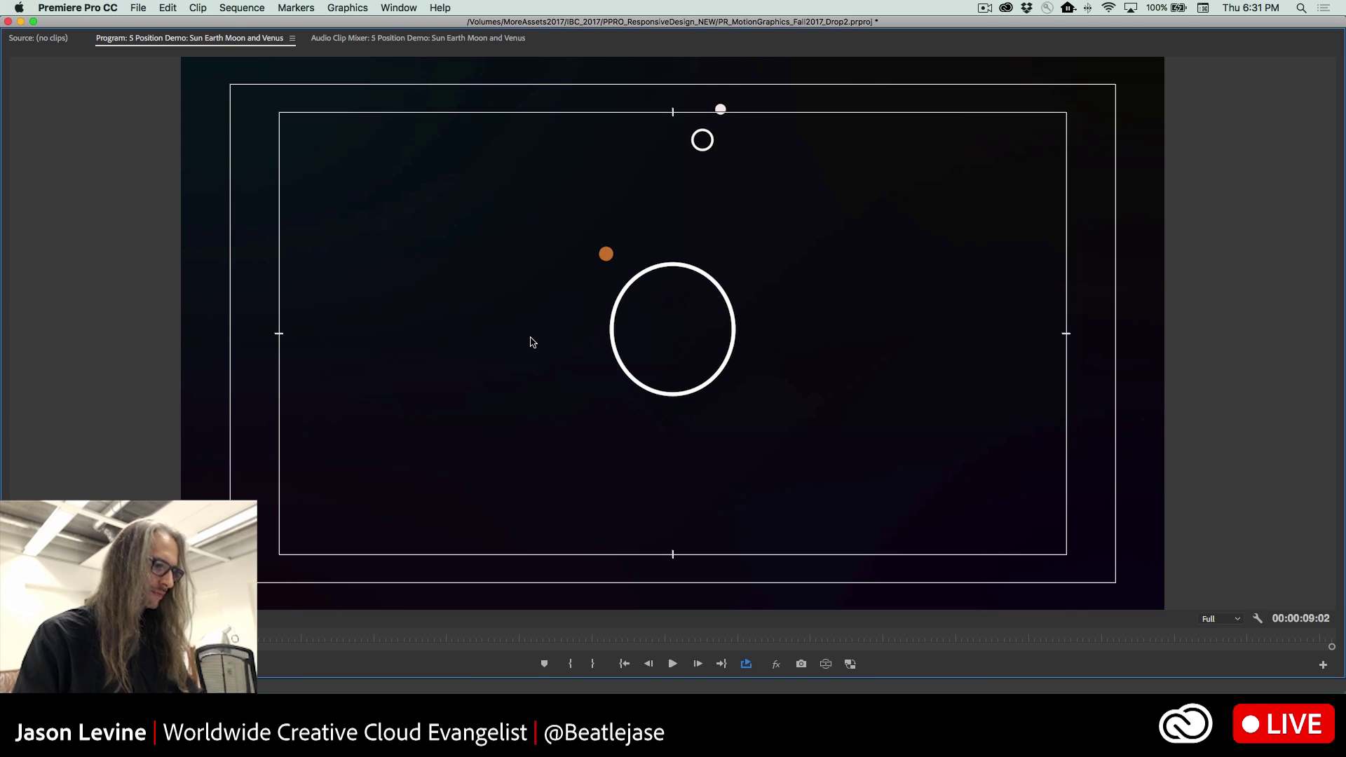
key("space")
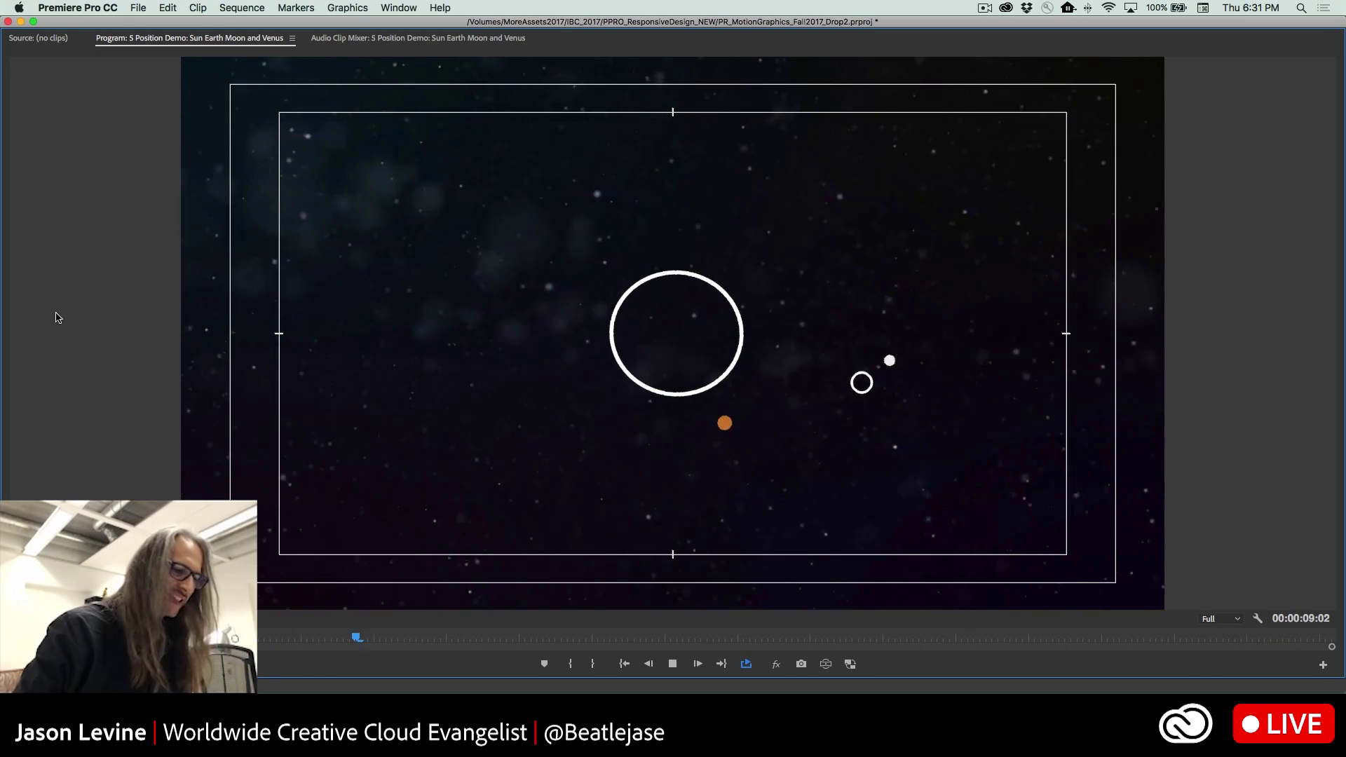
key("space")
key("grave")
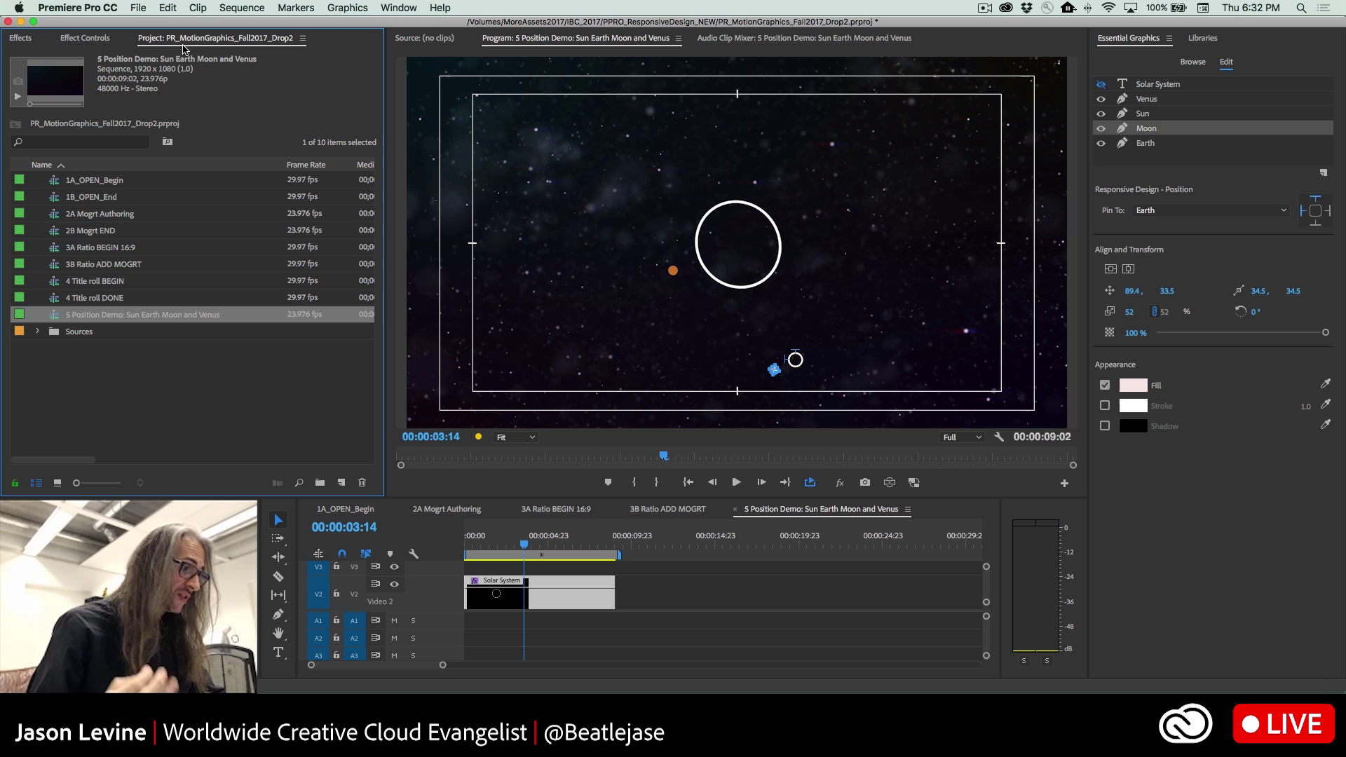
- In 4 Title roll BEGIN, enable Roll on the credits graphic so it enters from offscreen
double_click(59, 283)
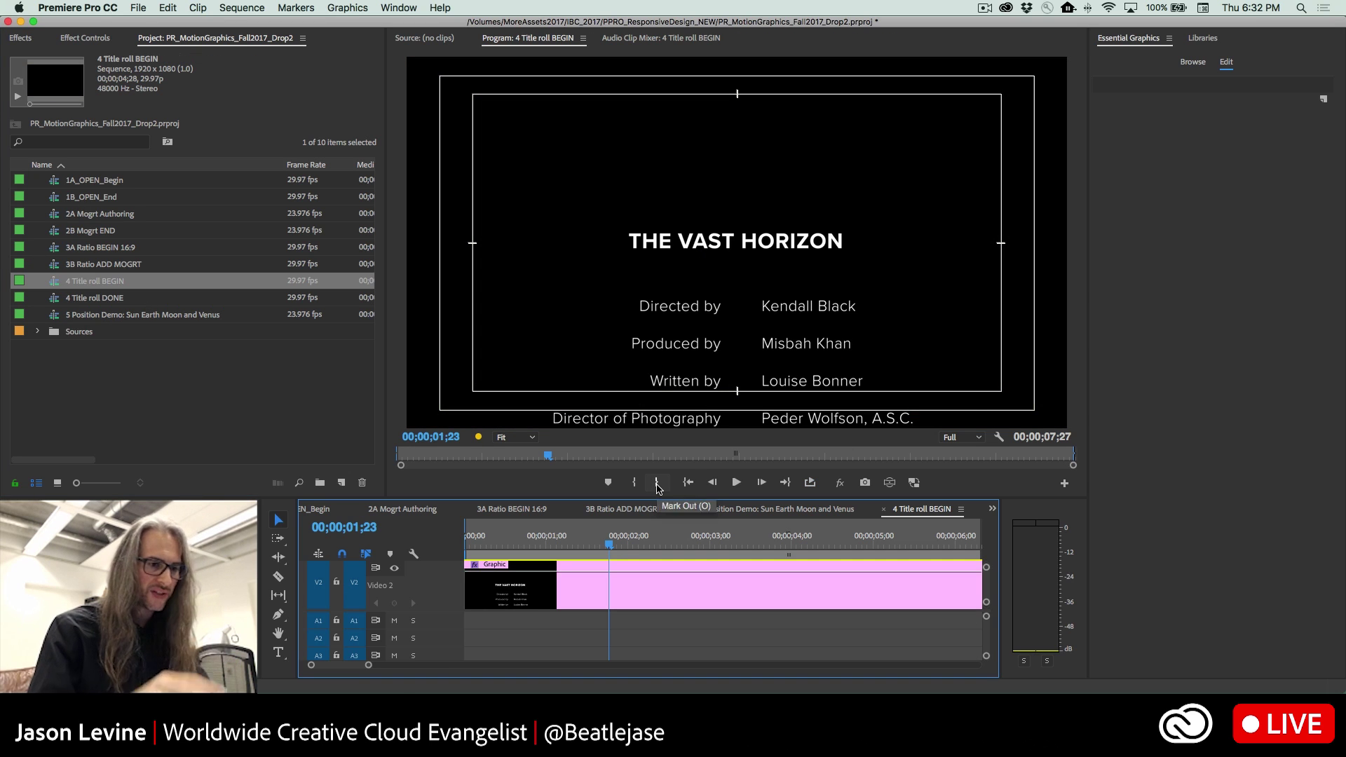
left_click(653, 576)
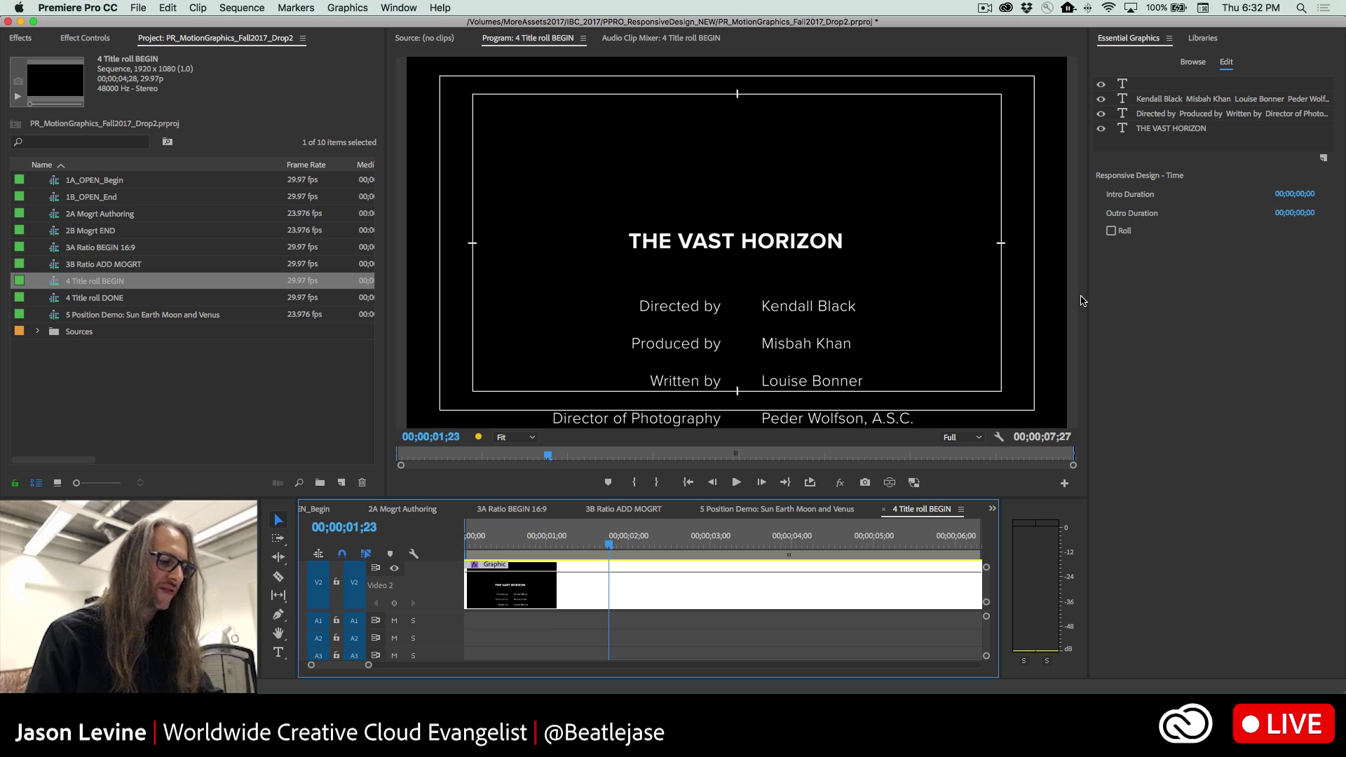
left_click(1111, 232)
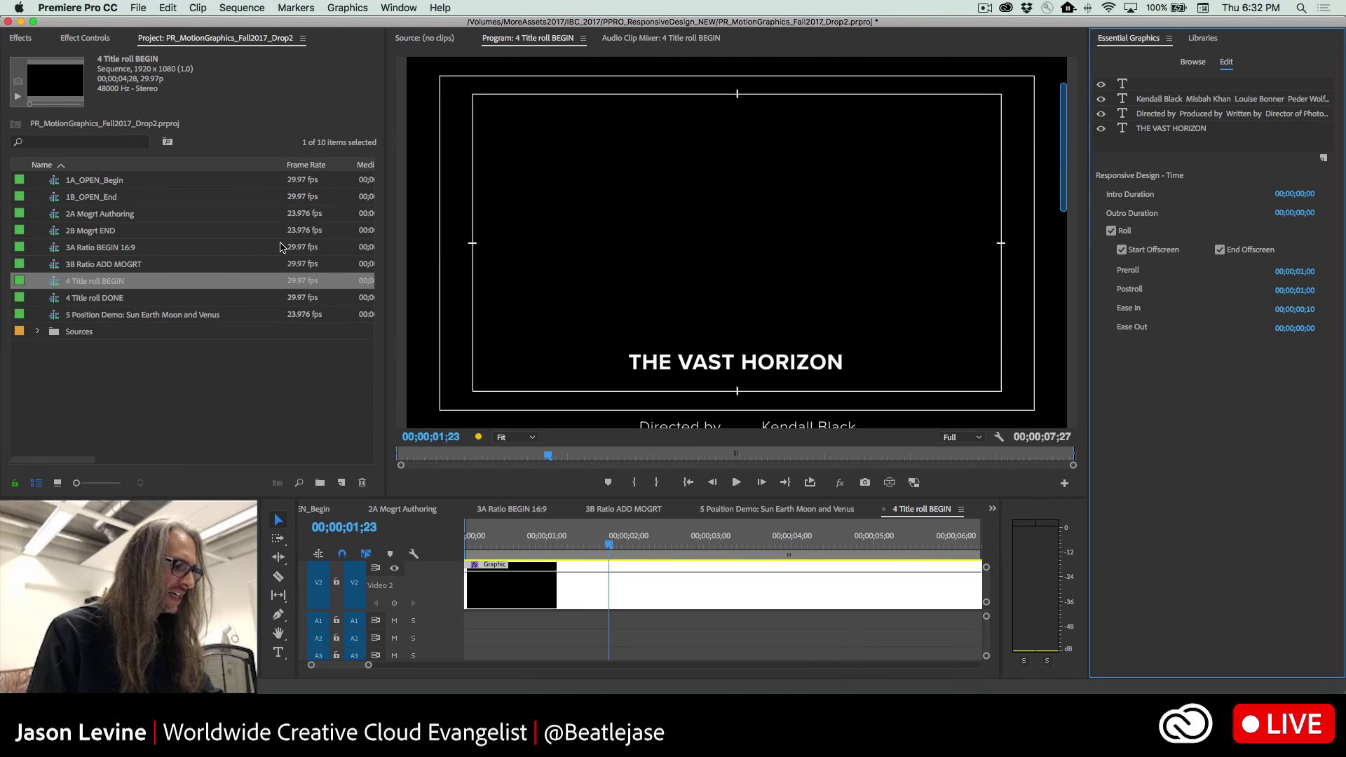
left_click(63, 303)
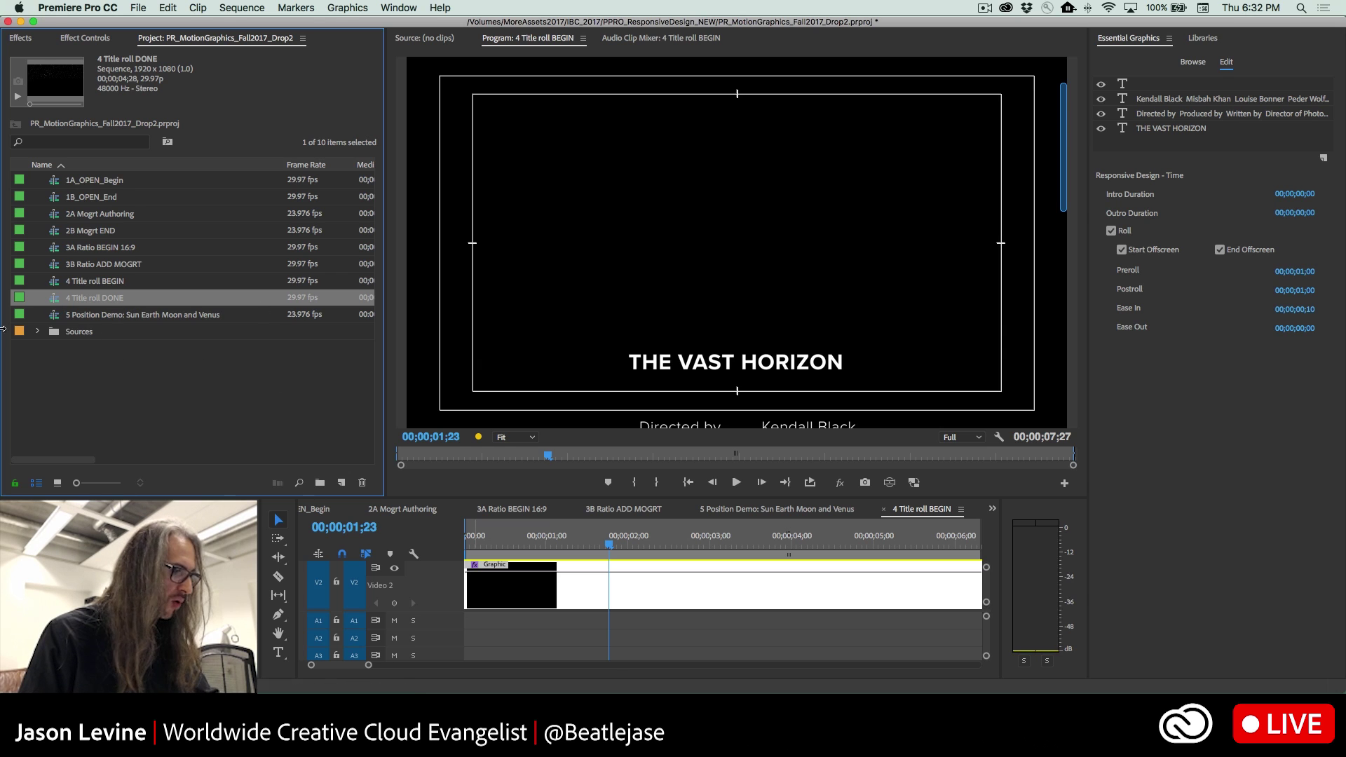
- Open the 4 Title roll DONE sequence and play its credits roll
double_click(59, 301)
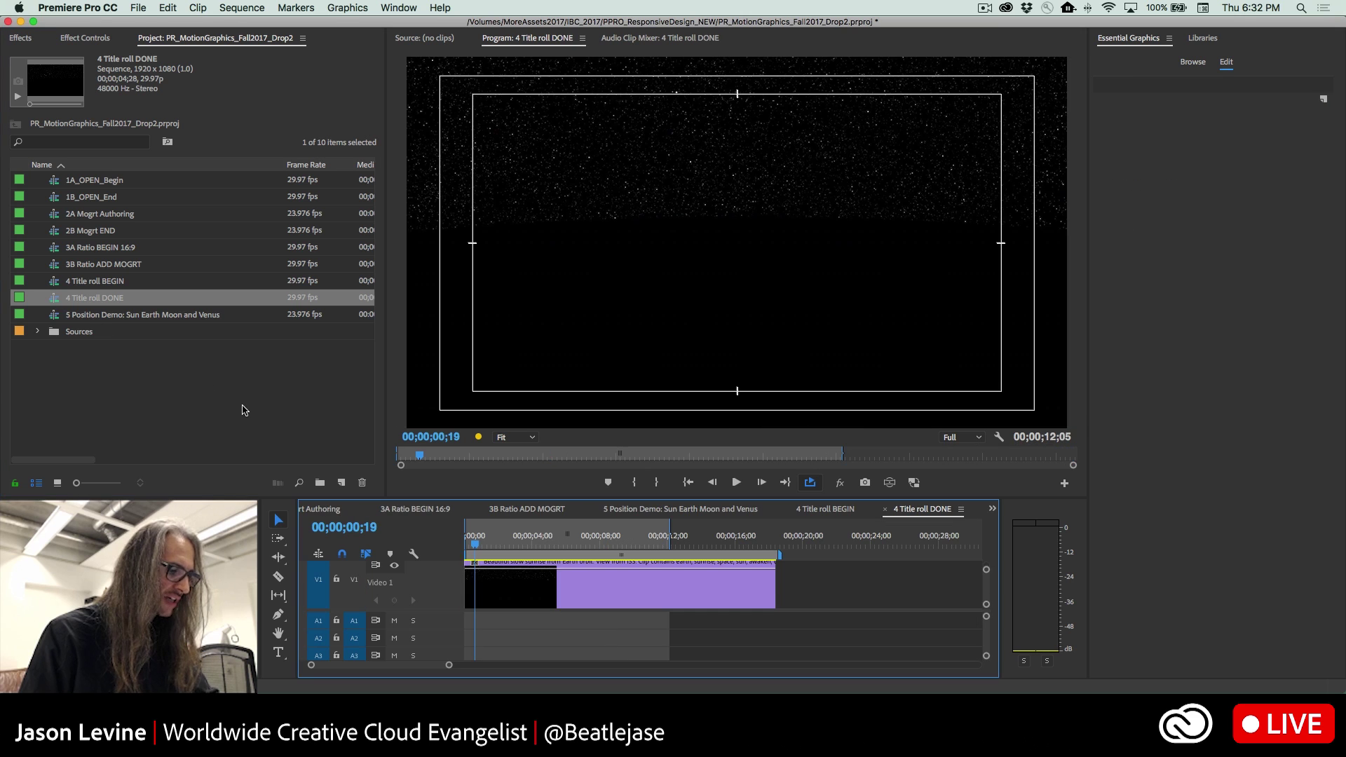
key("space")
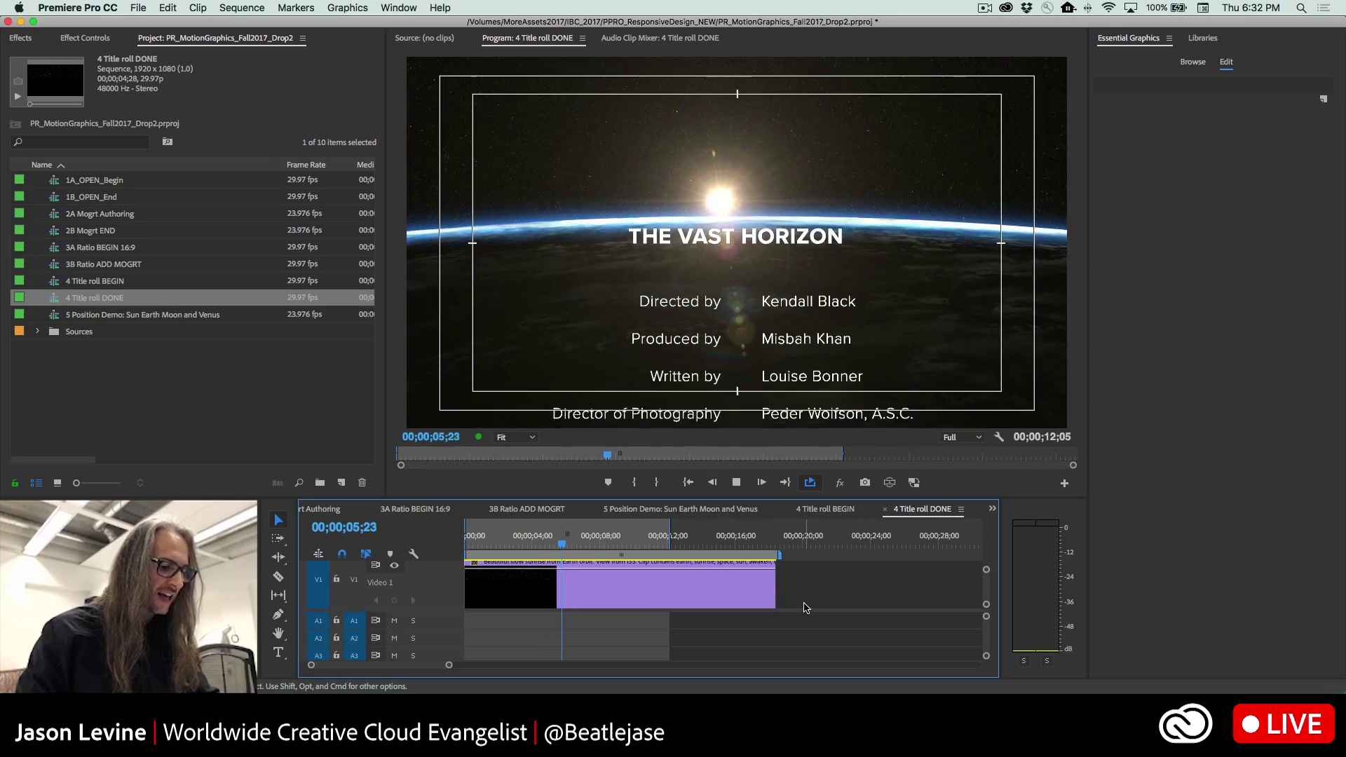
scroll(772, 596, "up", 2)
scroll(807, 607, "down", 2)
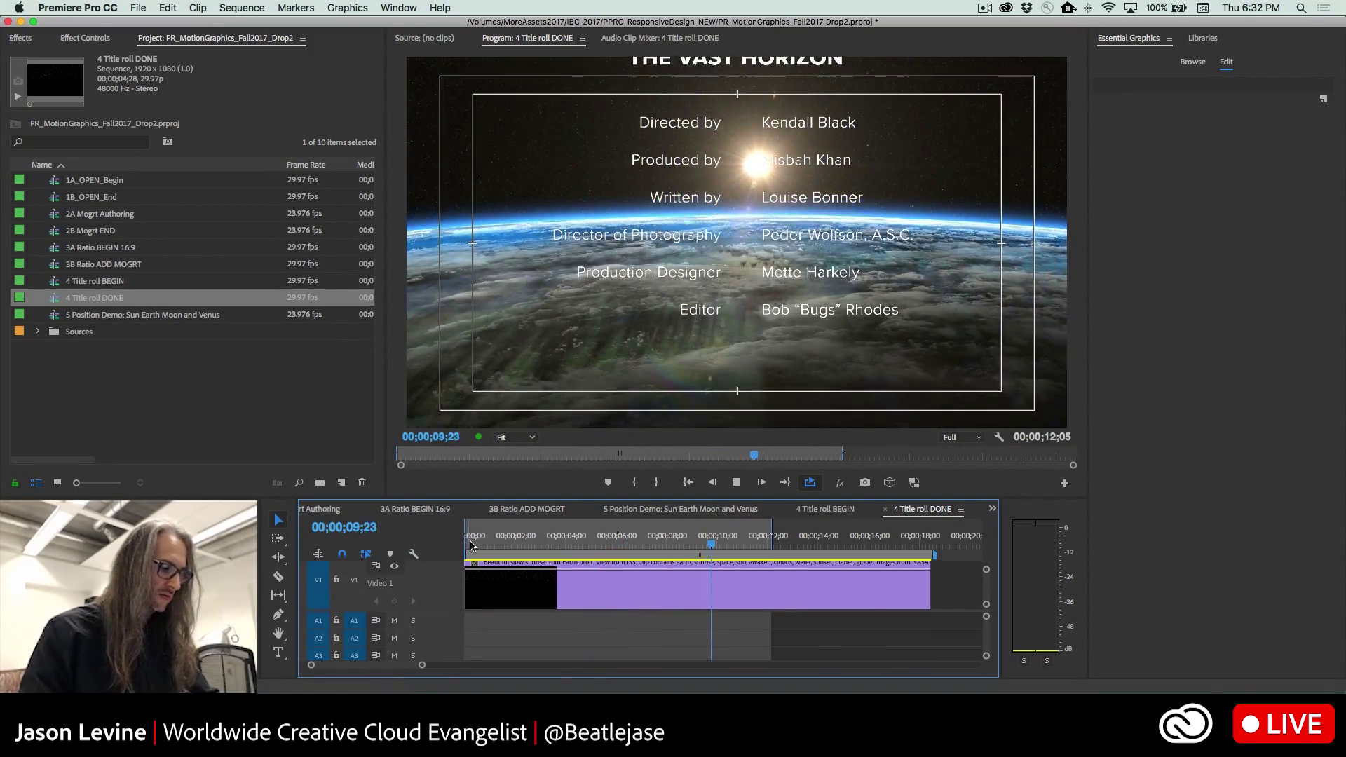
- Trim the sunrise footage to end near 11 seconds and the credits graphic to match
key("grave")
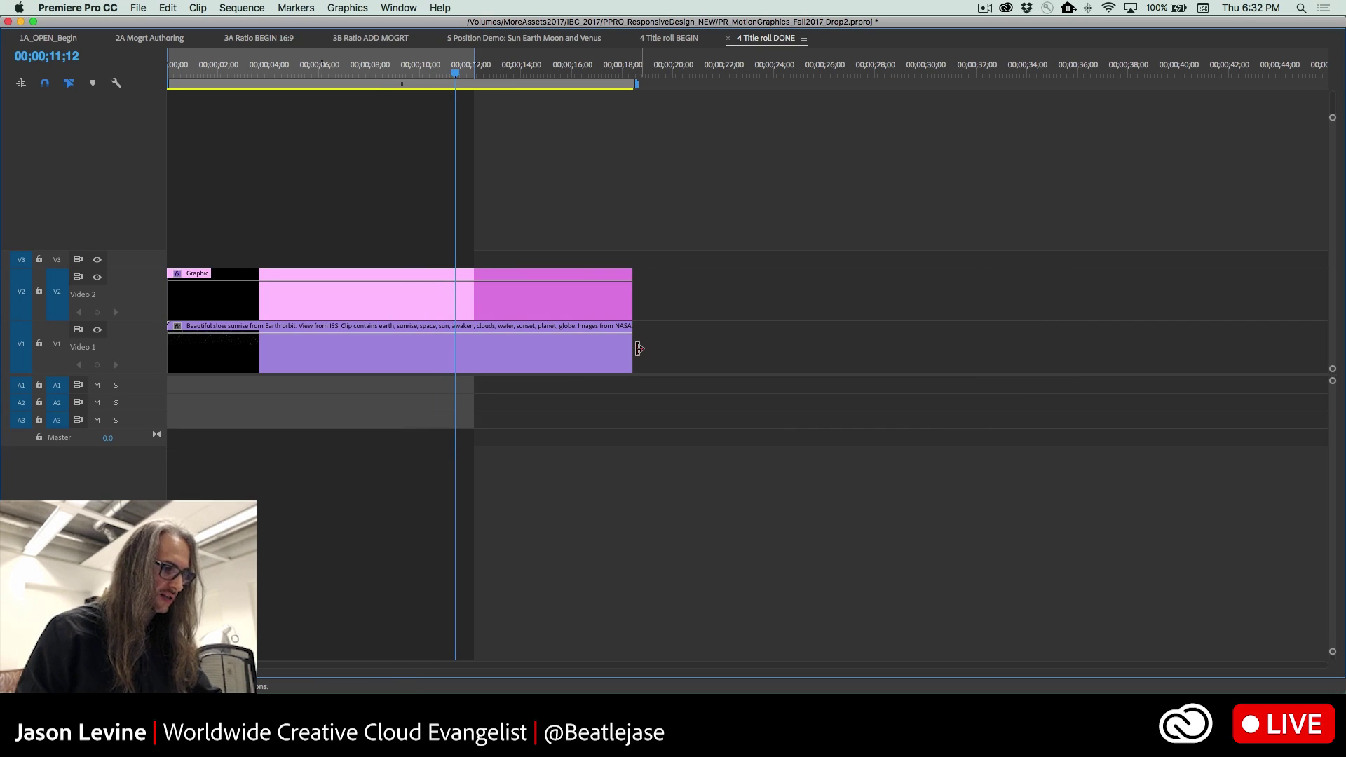
left_click_drag(633, 347, 872, 345)
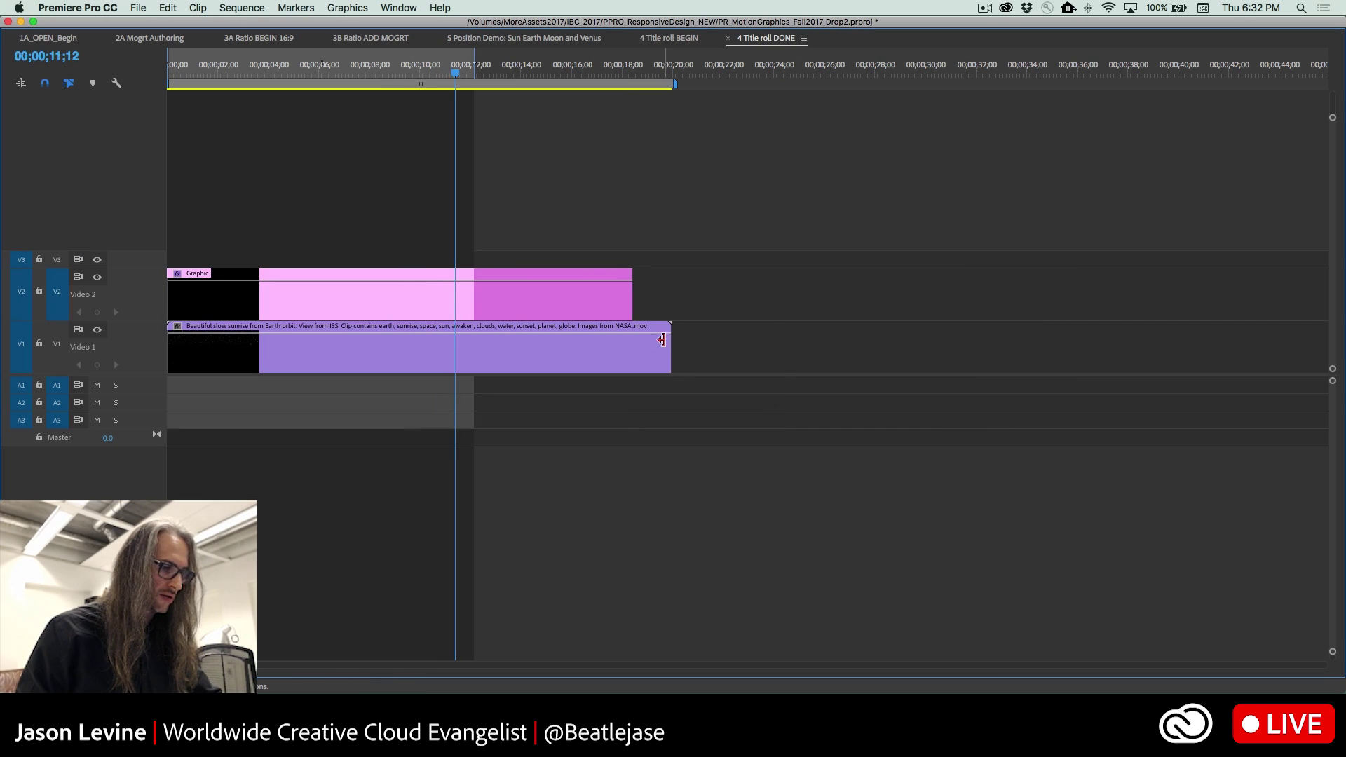
left_click_drag(639, 337, 463, 346)
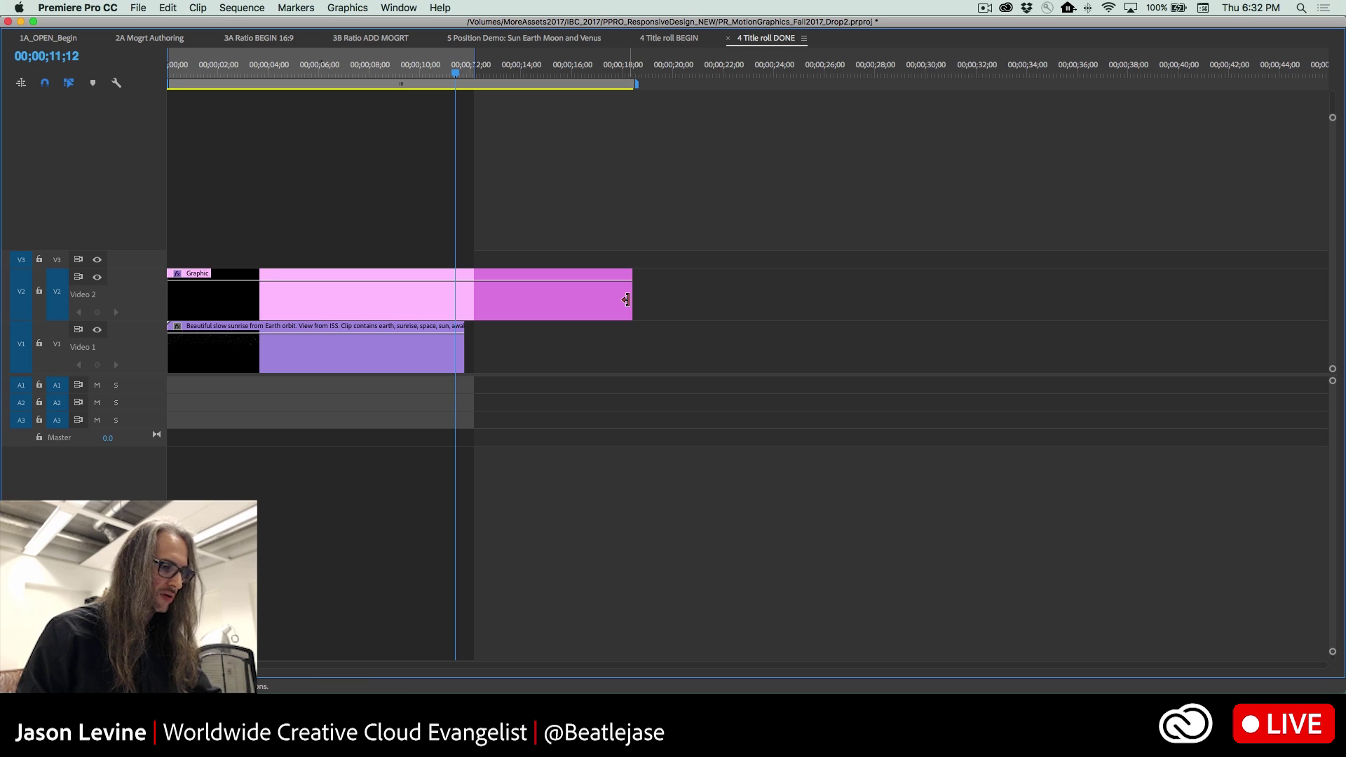
left_click_drag(633, 304, 458, 310)
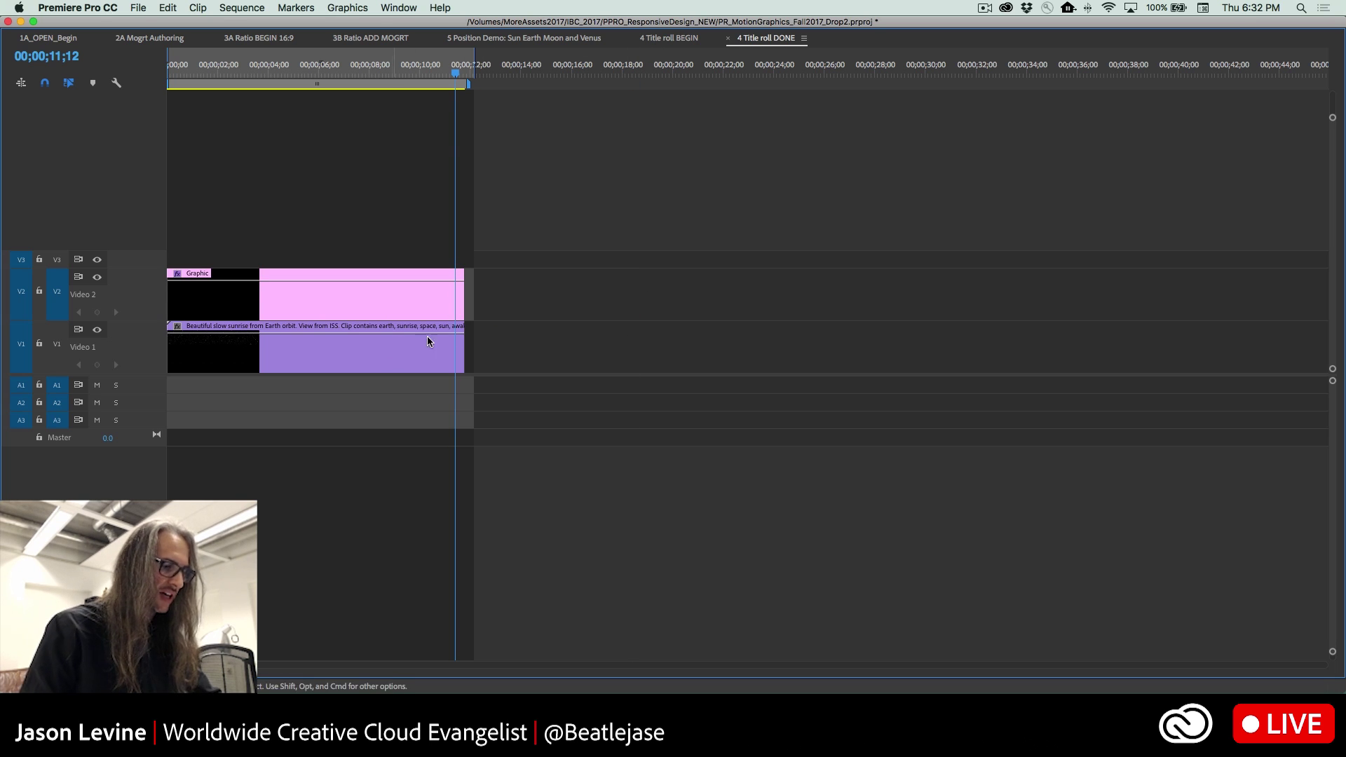
- Restore the workspace and play the trimmed credits sequence from the start
key("grave")
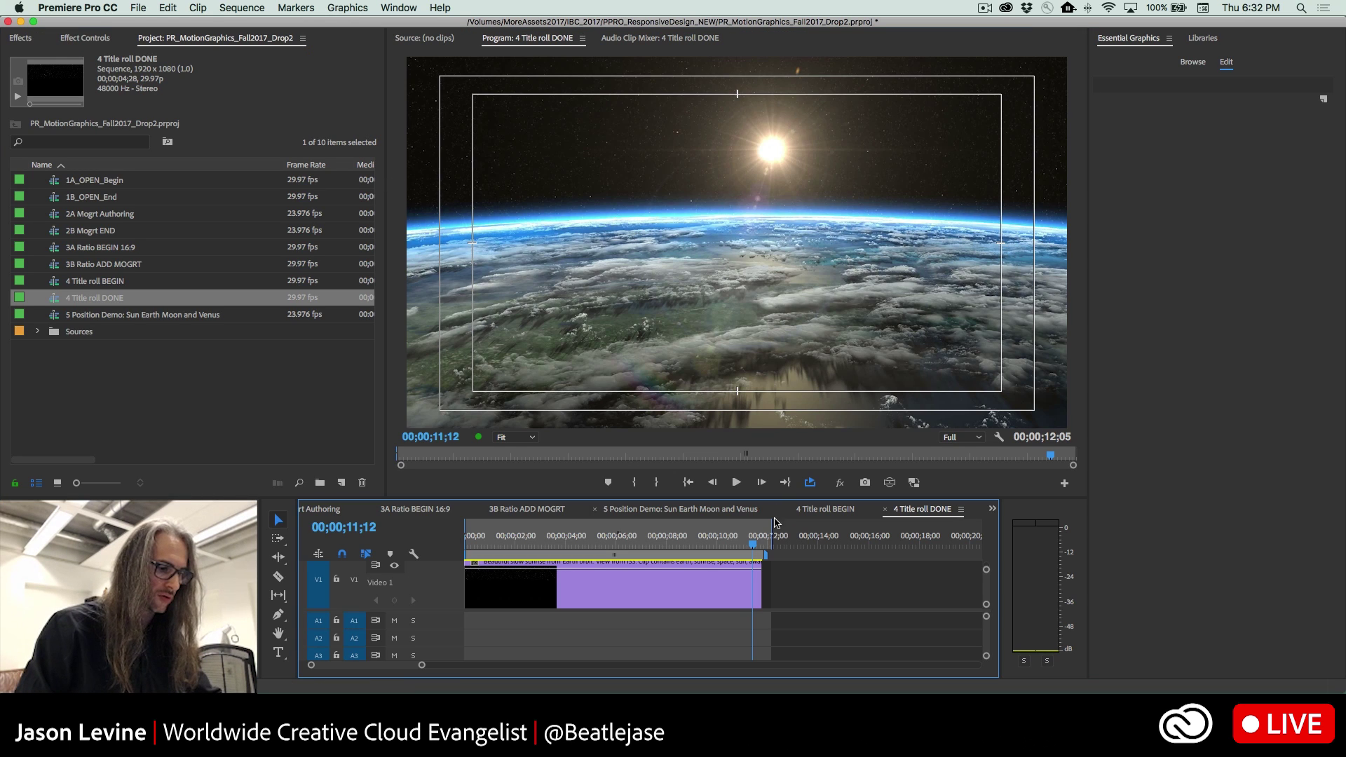
left_click_drag(754, 544, 443, 550)
key("space")
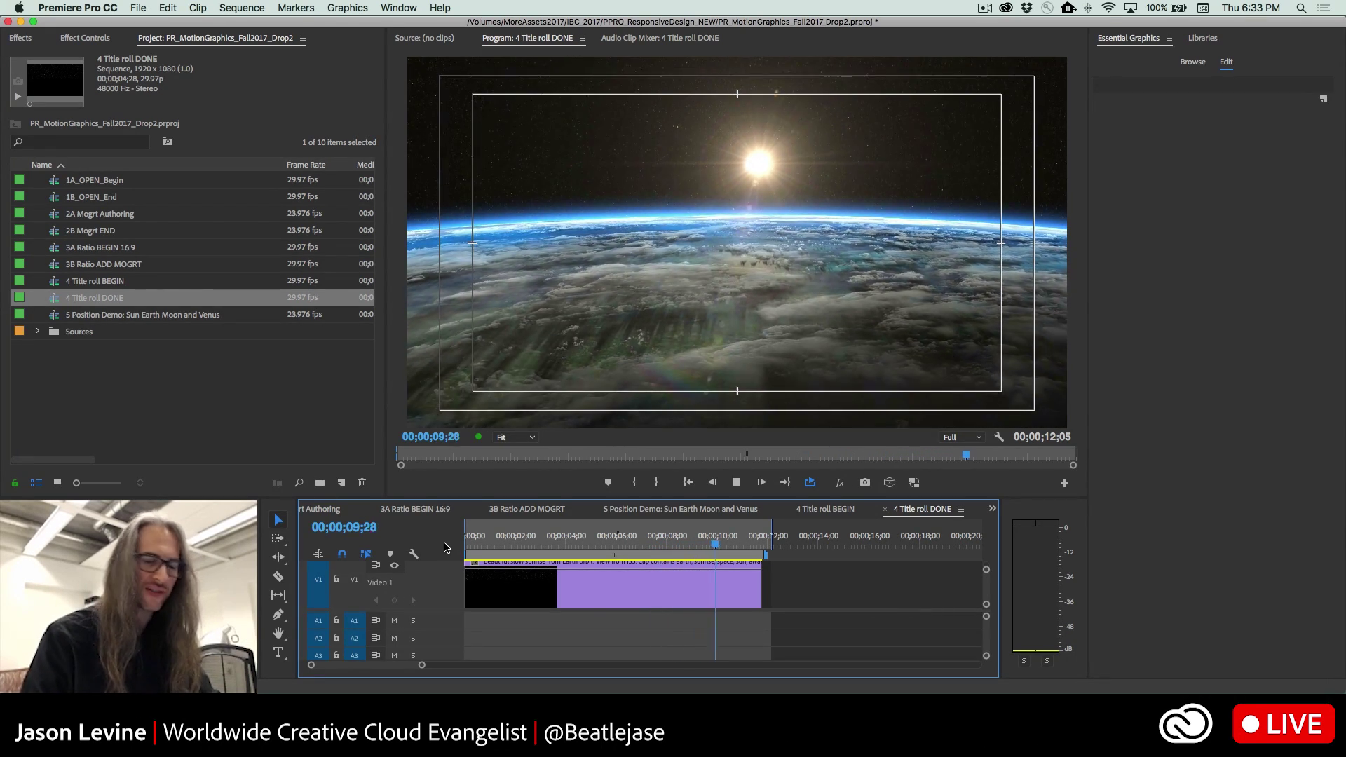
key("space")
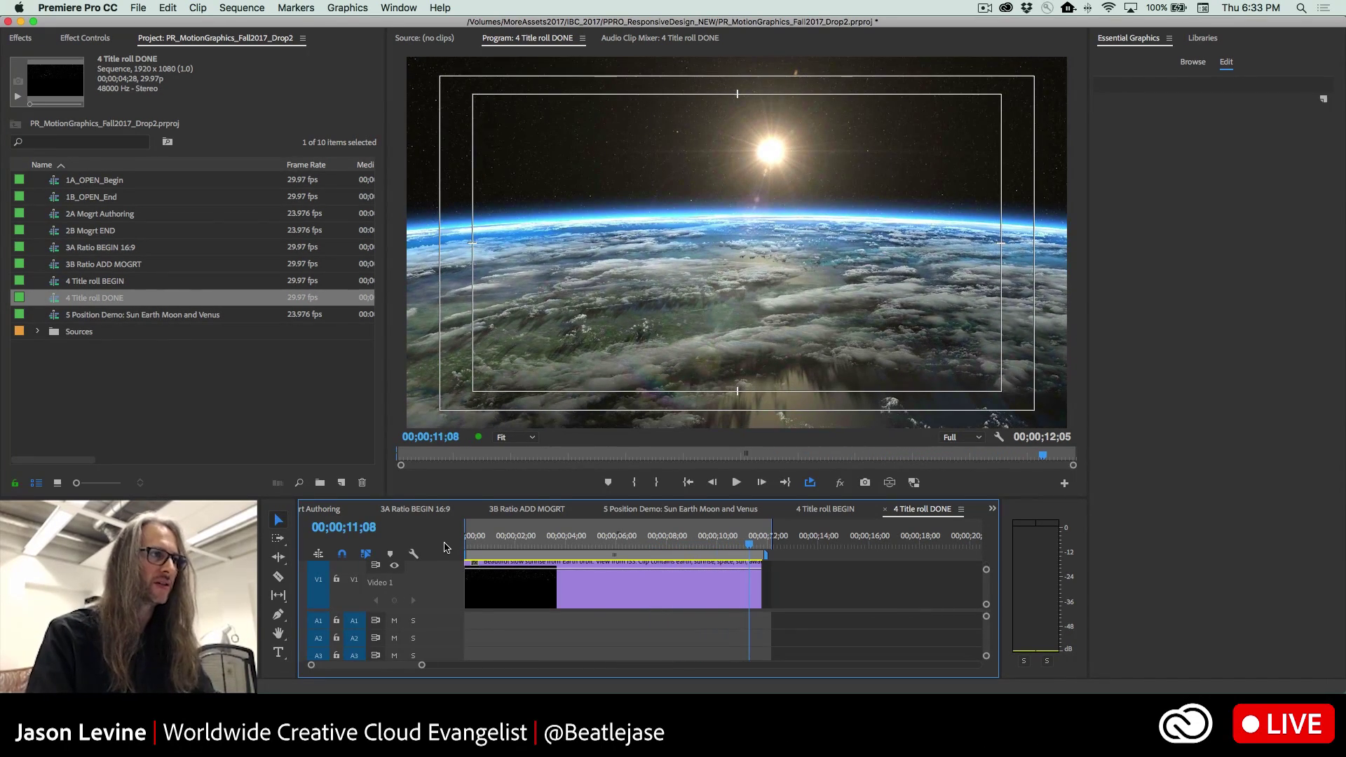
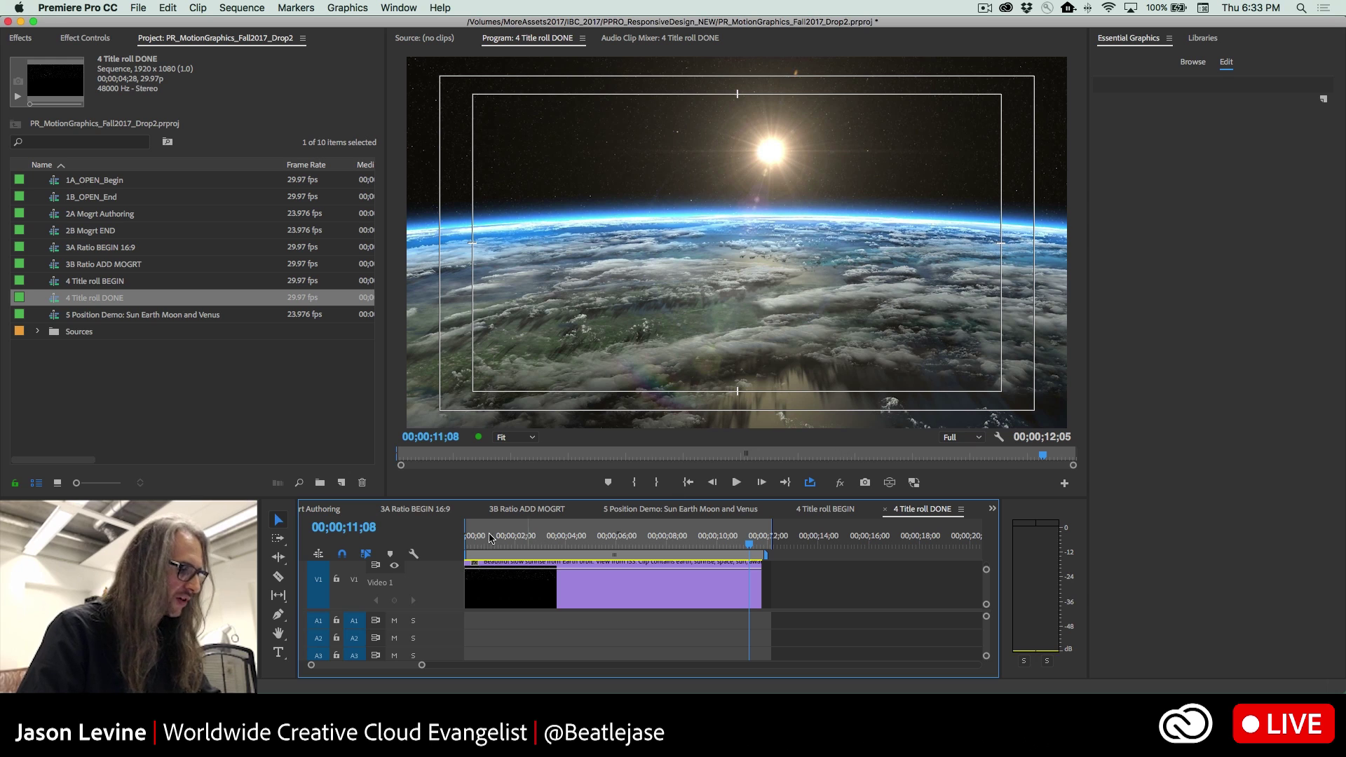
- Close the motion graphics project without saving its changes
left_click(130, 7)
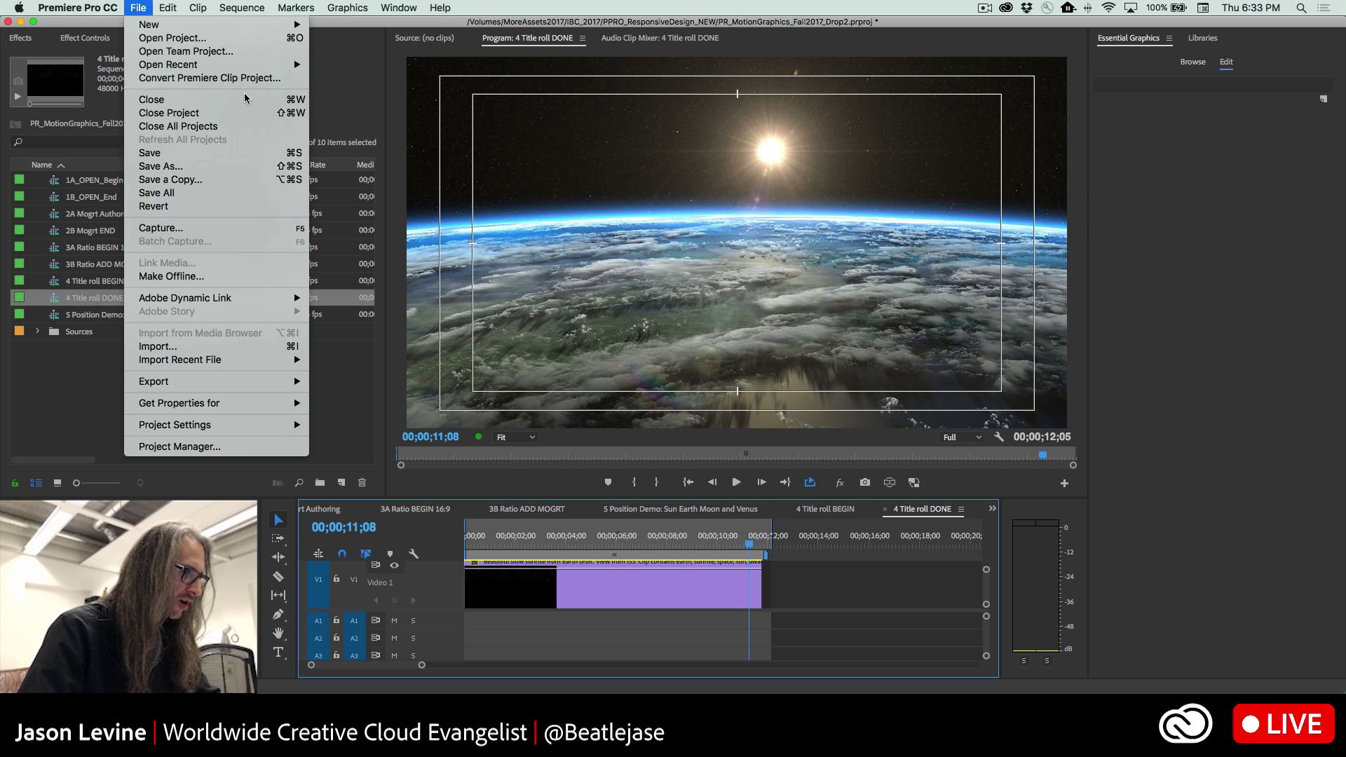
left_click(247, 113)
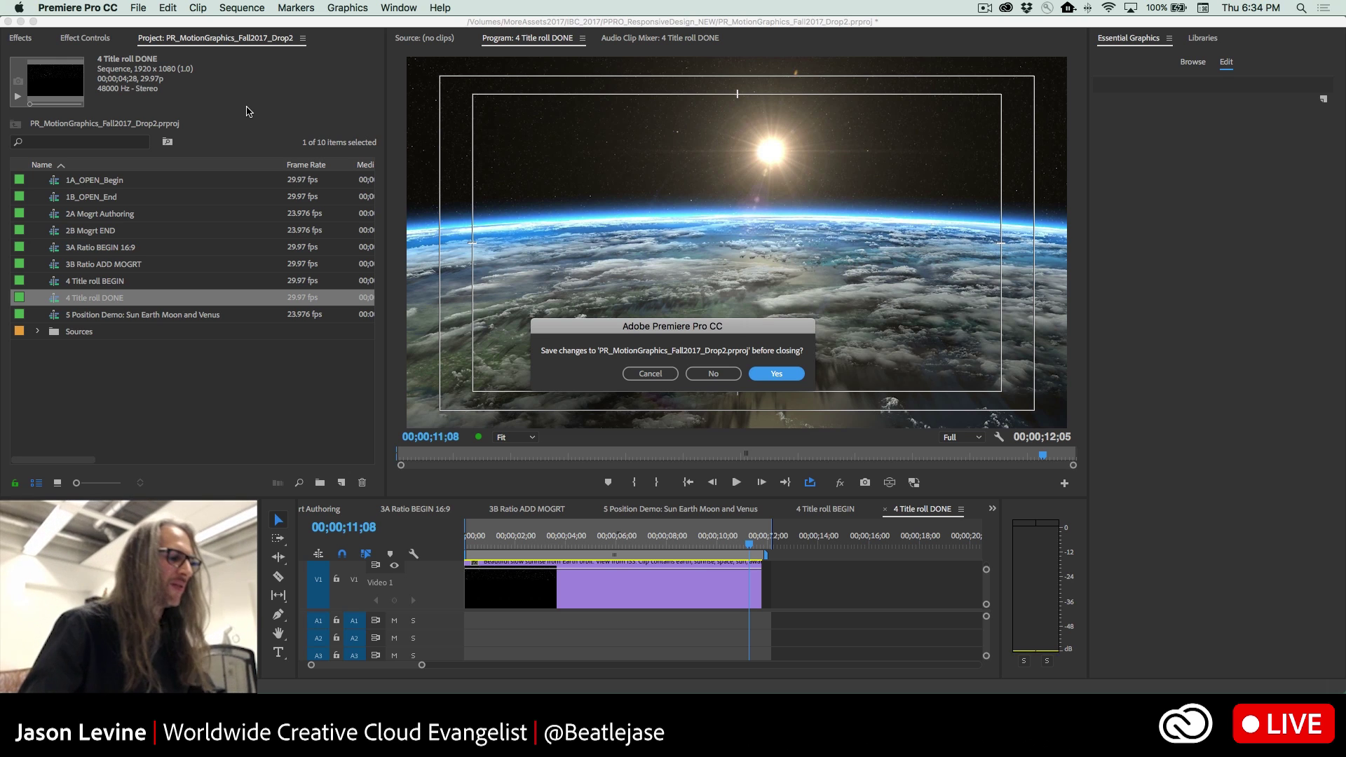
left_click(707, 370)
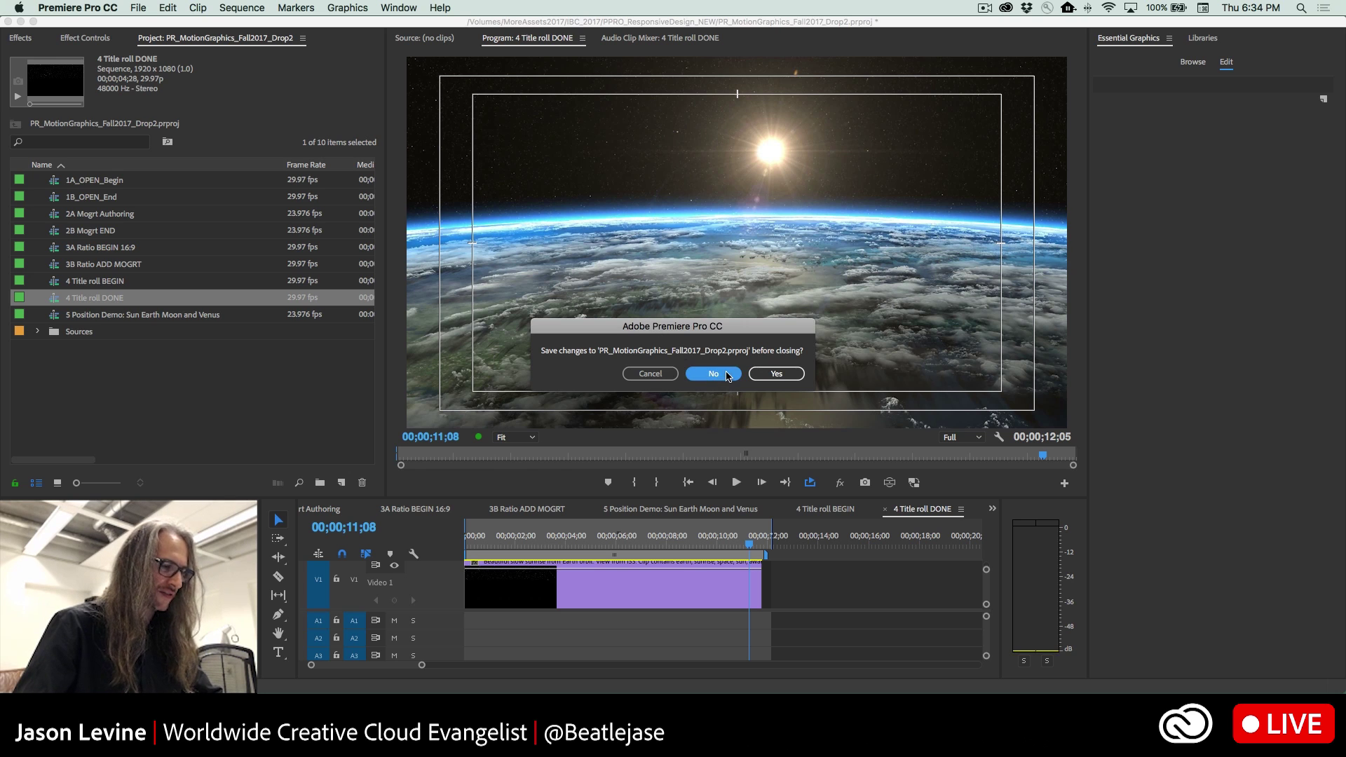
left_click(722, 374)
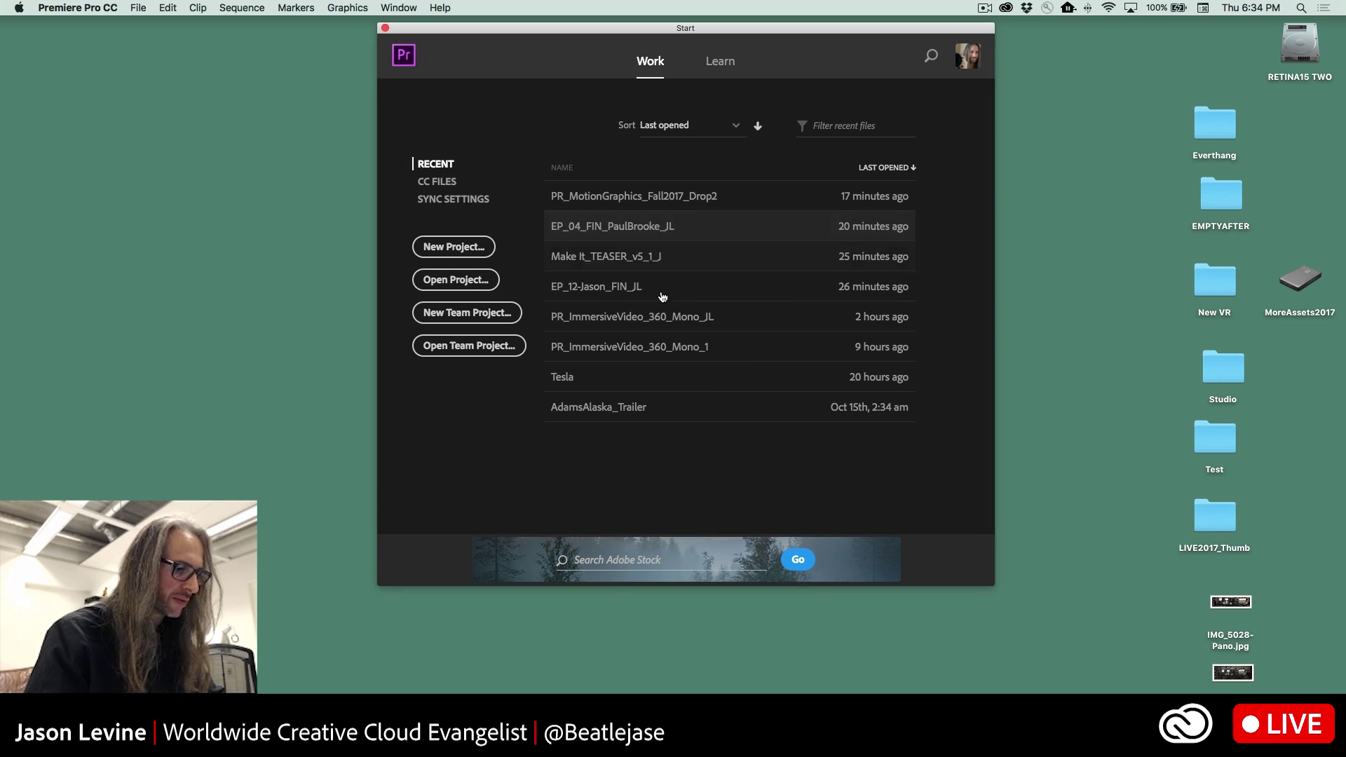
- Open PR_ImmersiveVideo_360_Mono_JL and load the Carnivale_Venice360 clip into the Source Monitor
left_click(683, 317)
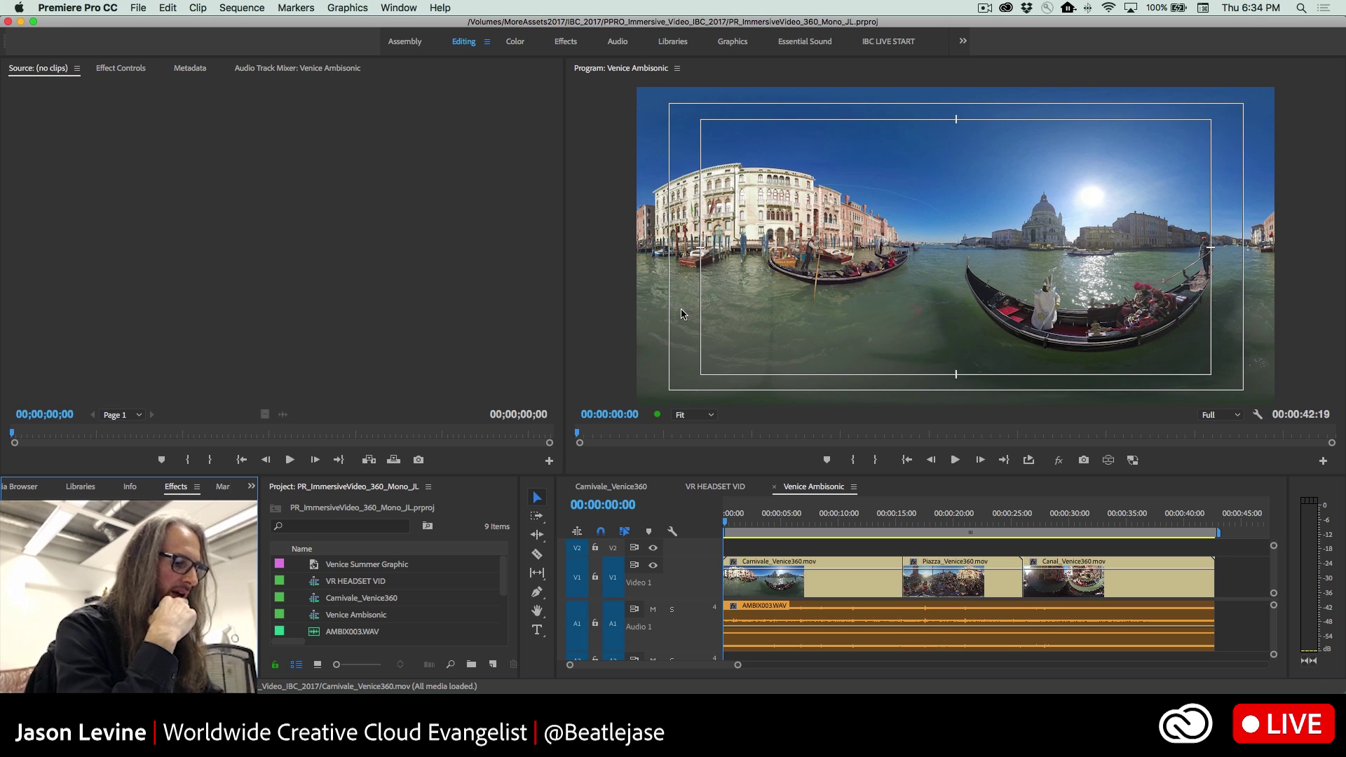
double_click(838, 577)
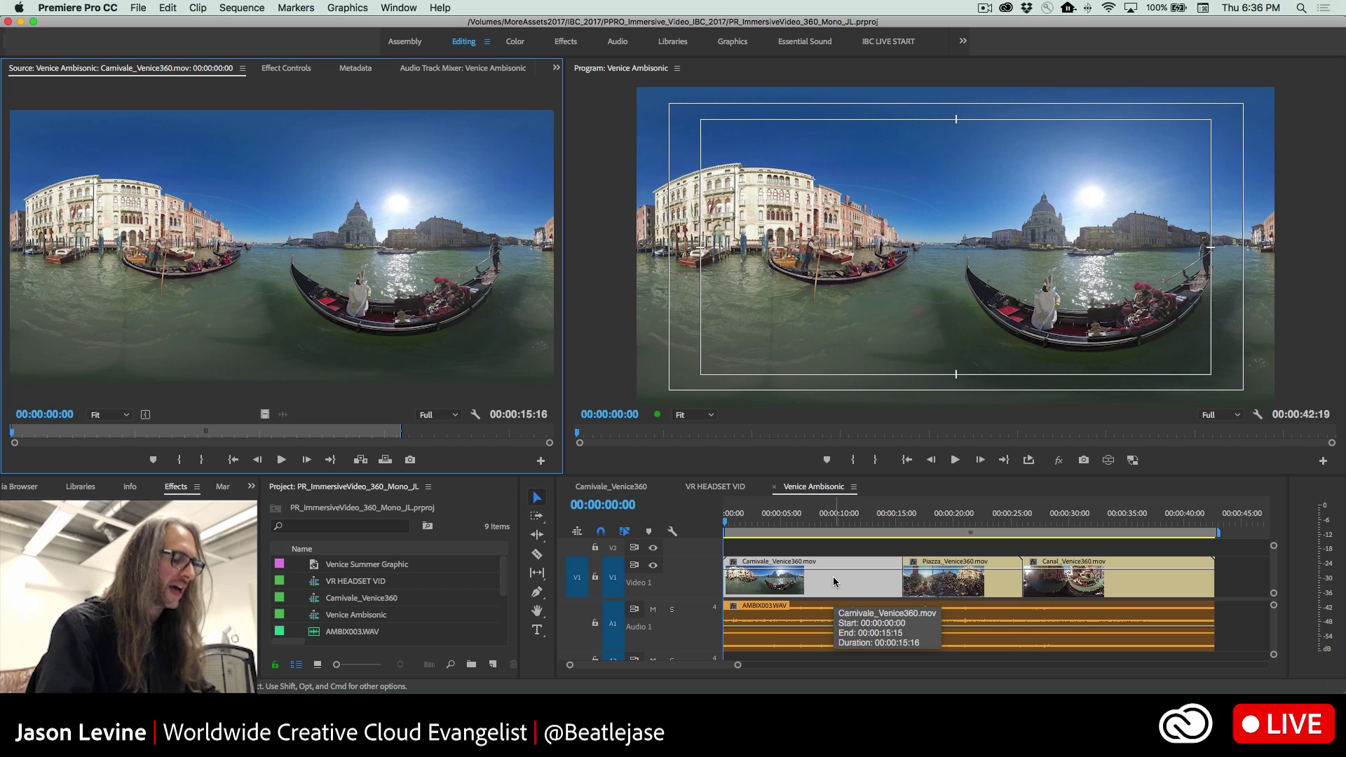
- Put Venice Summer Graphic on V2 at 0:00 and preview in 360 VR without safe margins
left_click(332, 569)
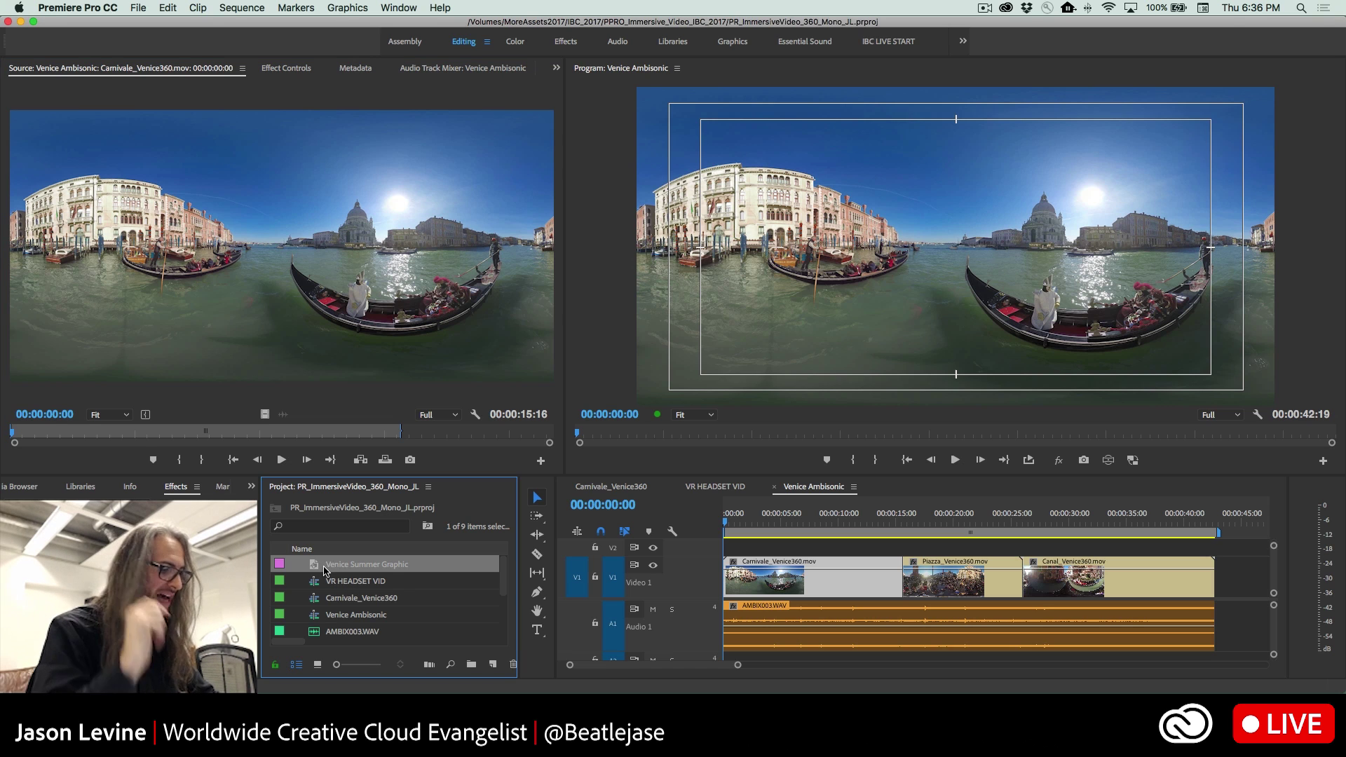
left_click_drag(316, 570, 710, 552)
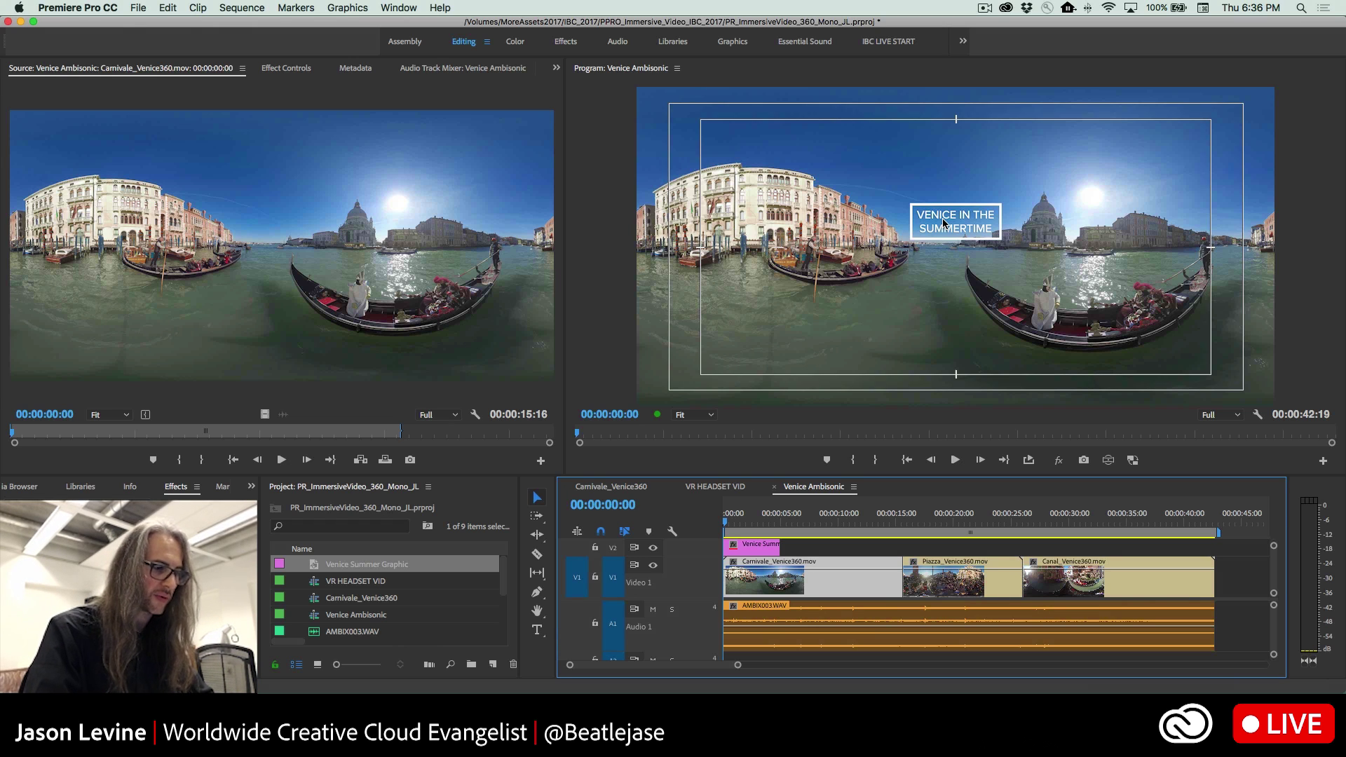
left_click(1108, 461)
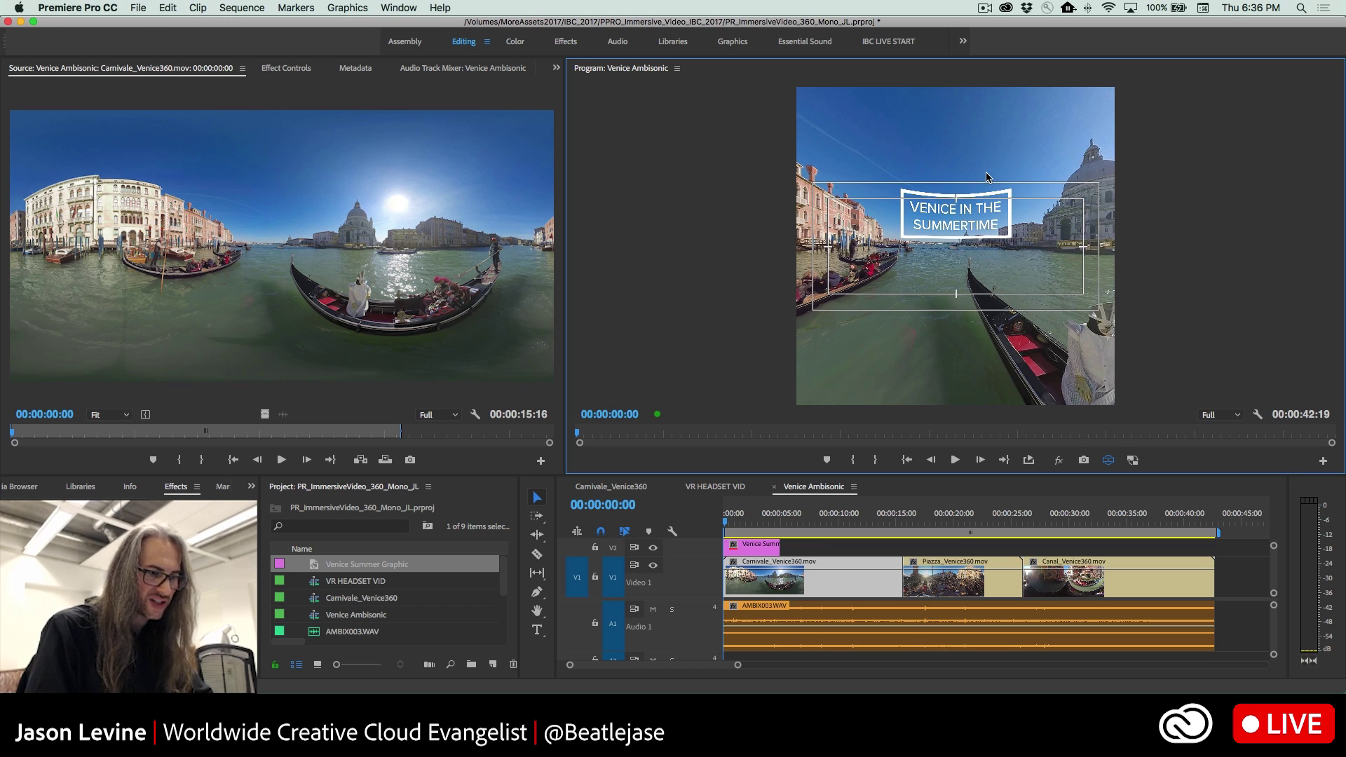
left_click(1257, 416)
left_click(1143, 572)
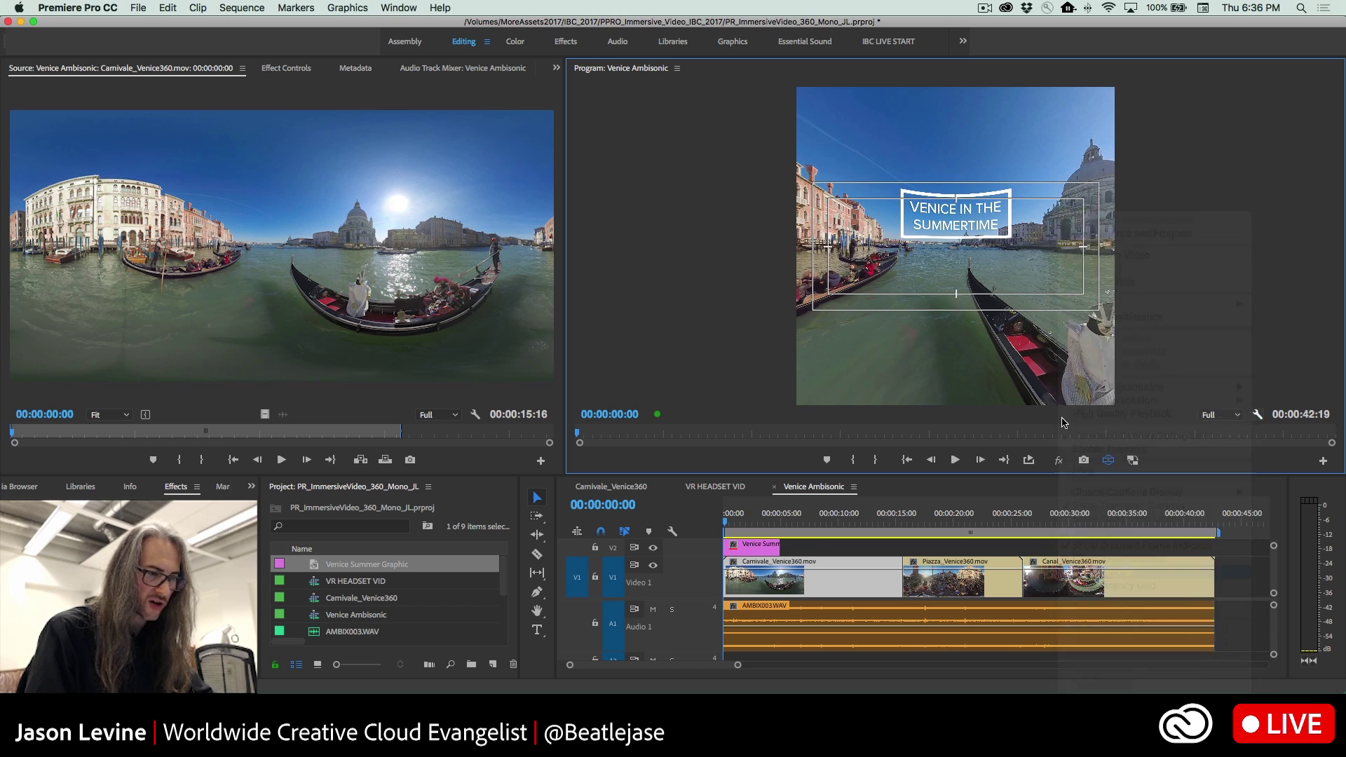
mouse_move(1011, 299)
left_mouse_down()
mouse_move(929, 297)
mouse_move(1063, 275)
mouse_move(975, 295)
mouse_move(1012, 302)
left_mouse_up()
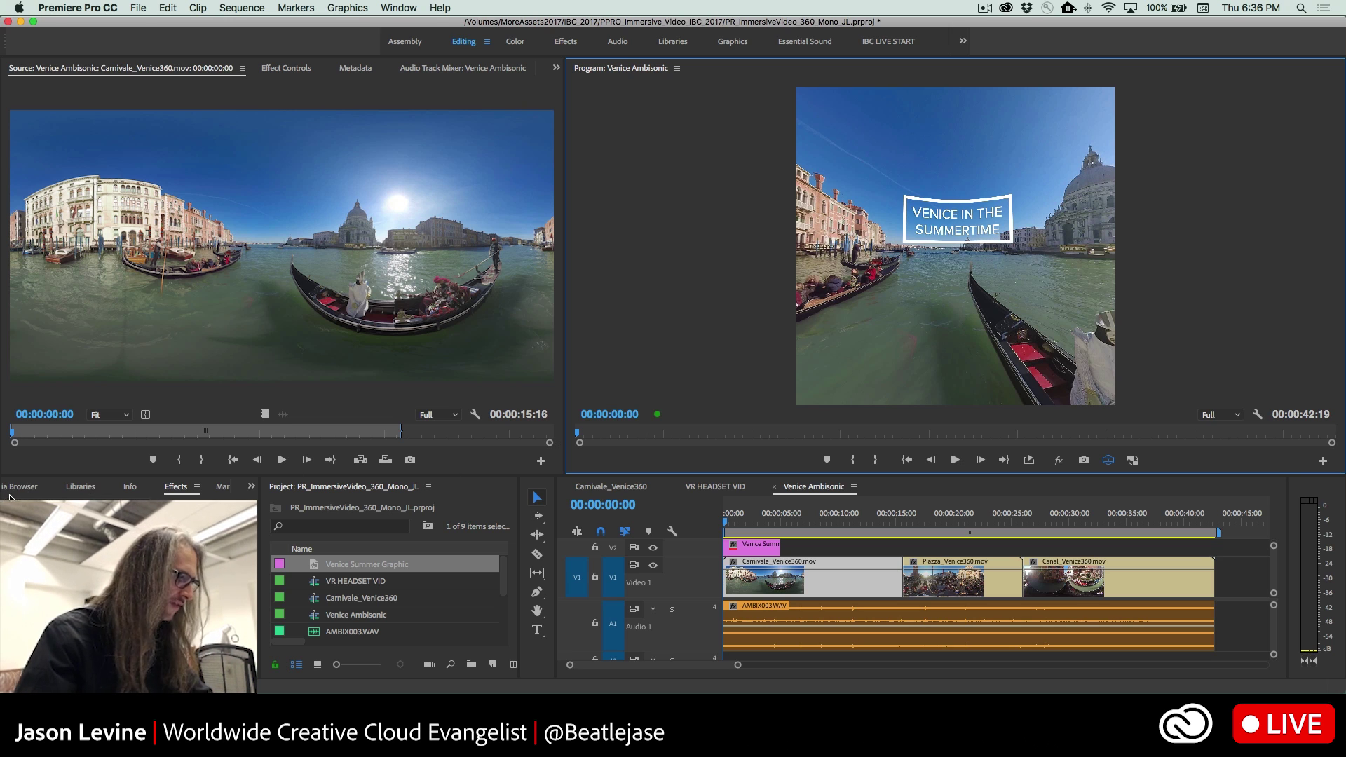
- Dock the Effects panel, search 'immer', and apply VR Plane to Sphere to the V2 graphic
left_click_drag(186, 491, 236, 310)
left_click(51, 85)
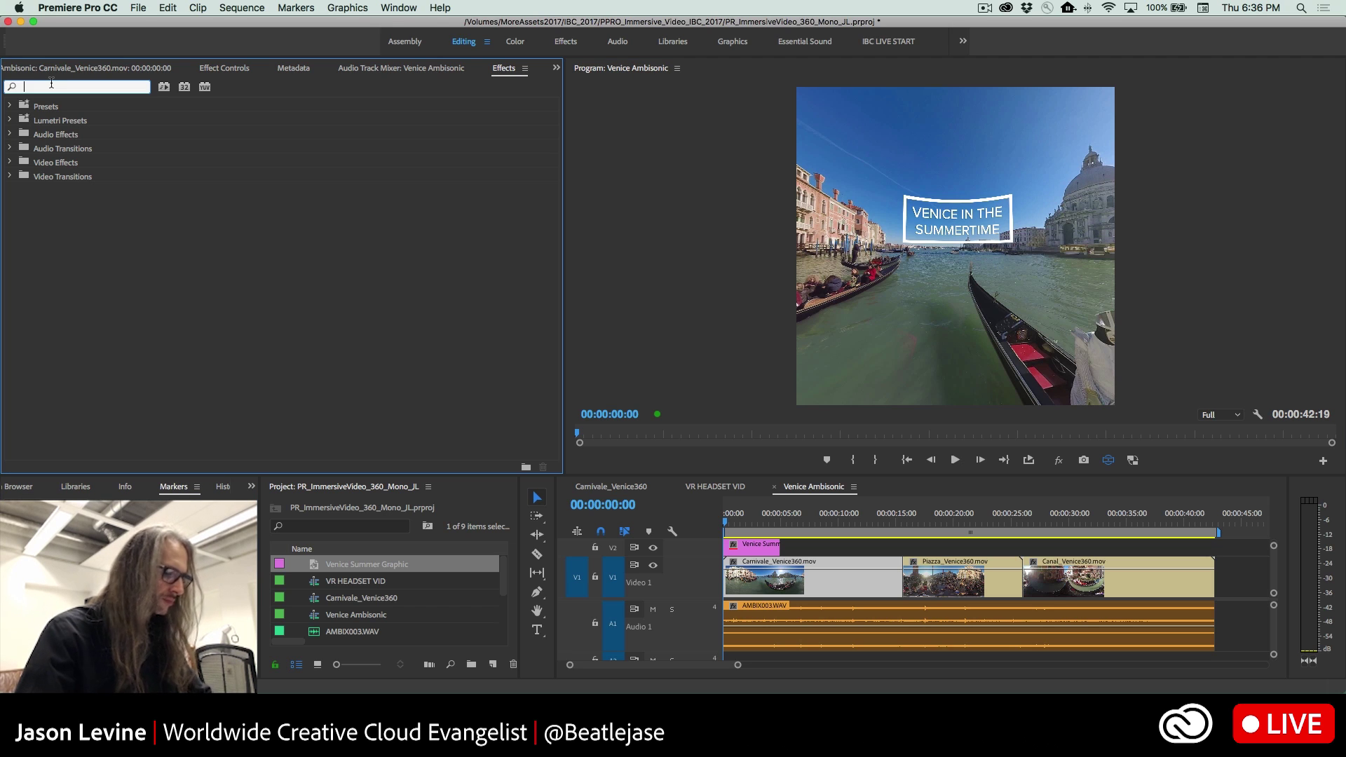
type("immersi")
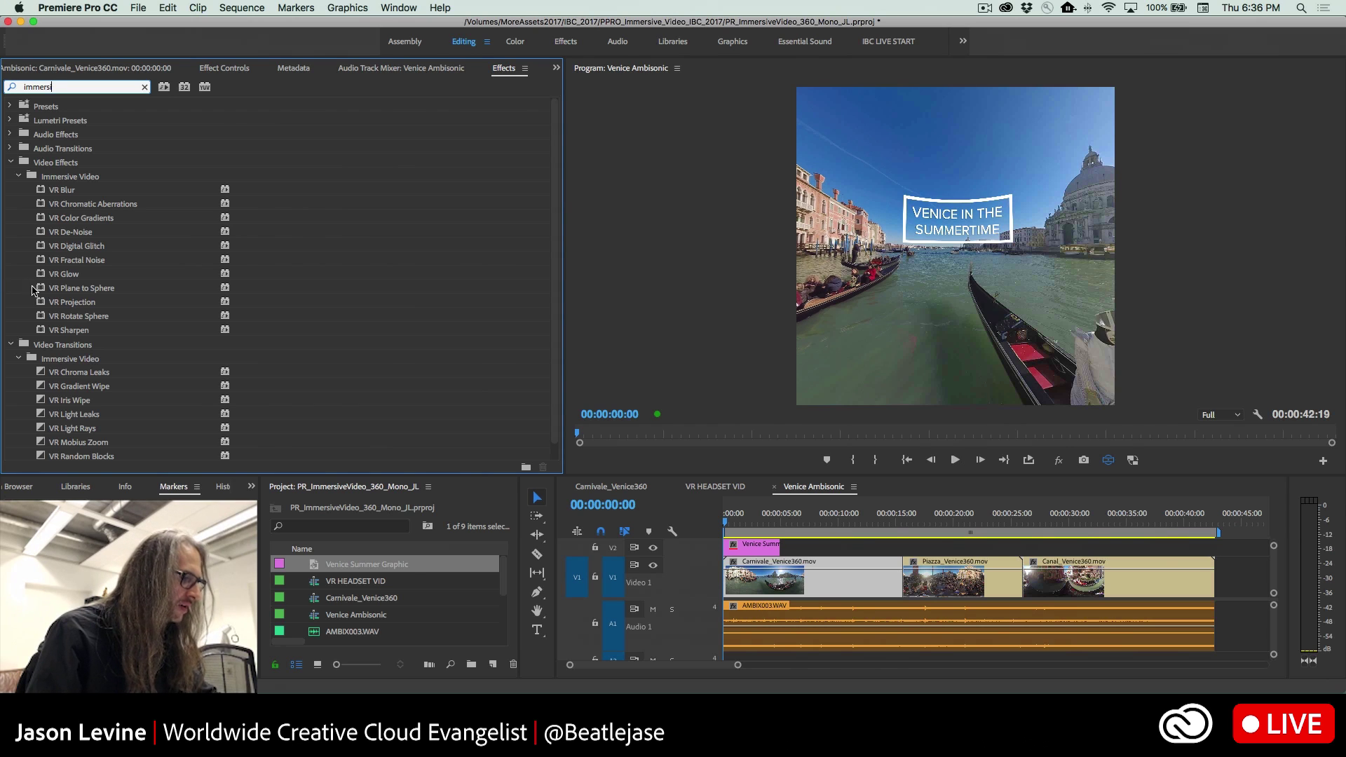
left_click_drag(39, 289, 755, 548)
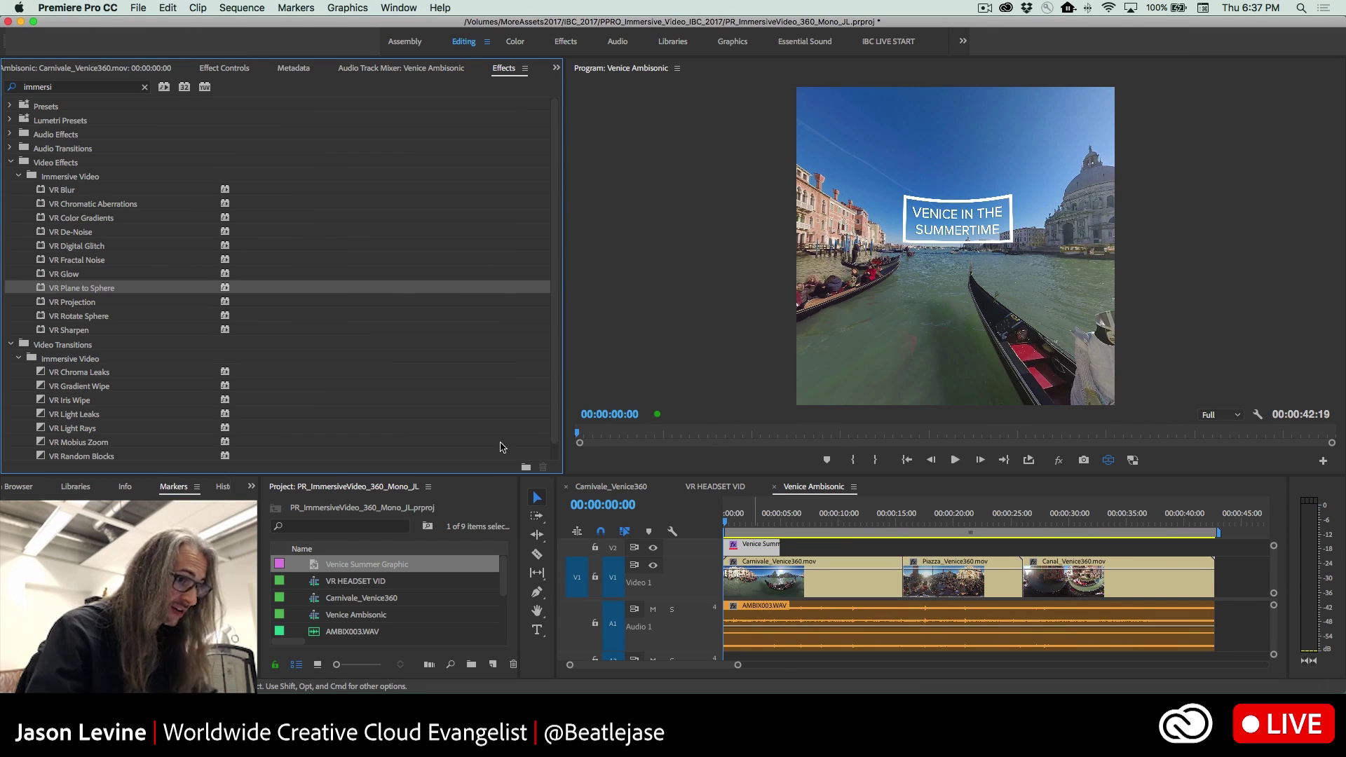
- Set the effect's Scale (Degrees) to 120 and check the enlarged title in VR view
left_click(211, 68)
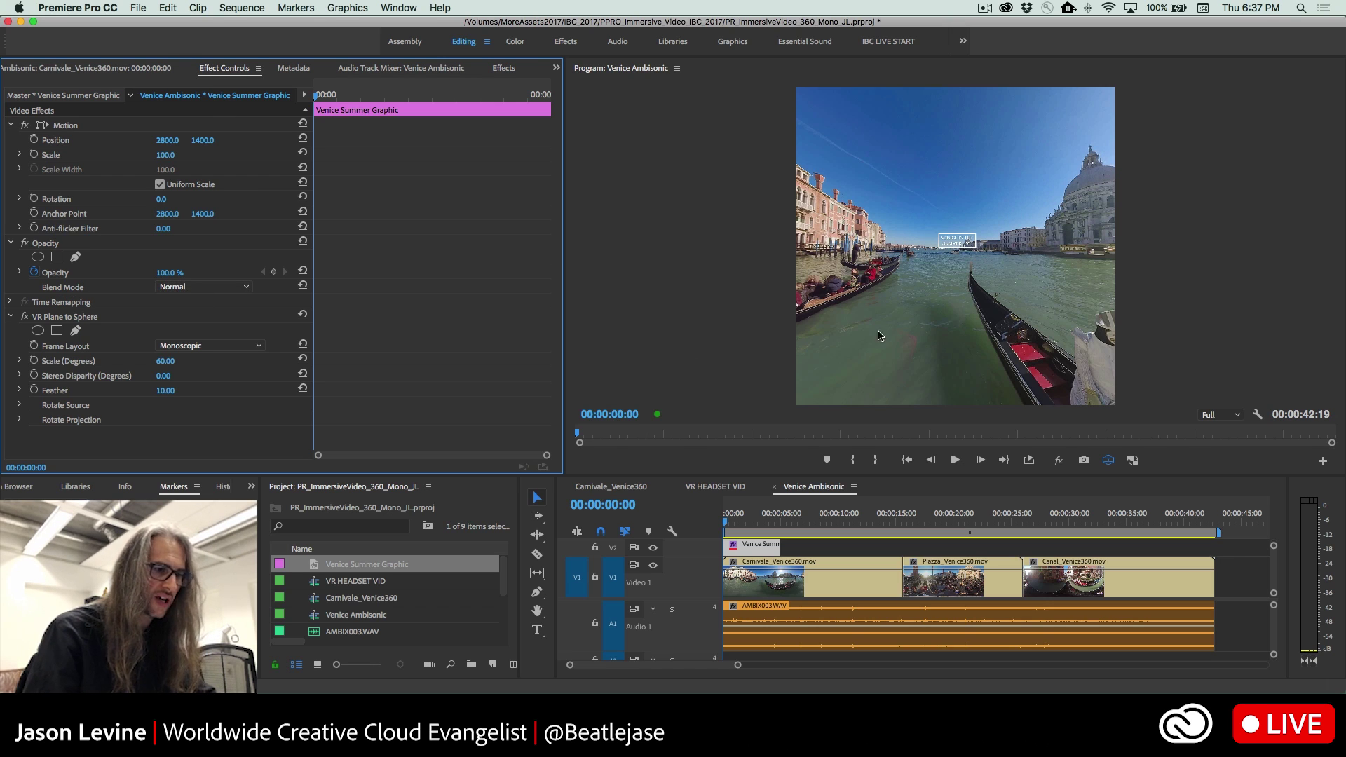
left_click(1109, 460)
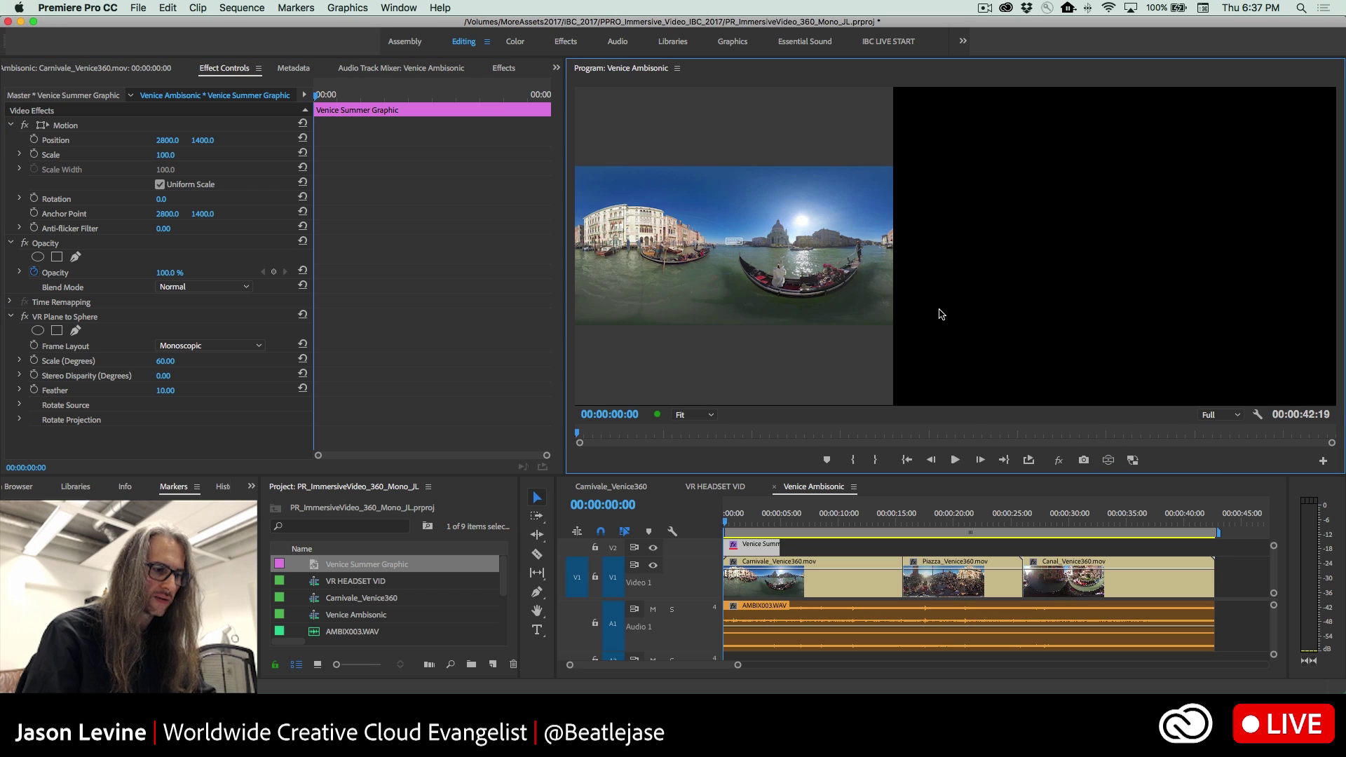
left_click(1109, 460)
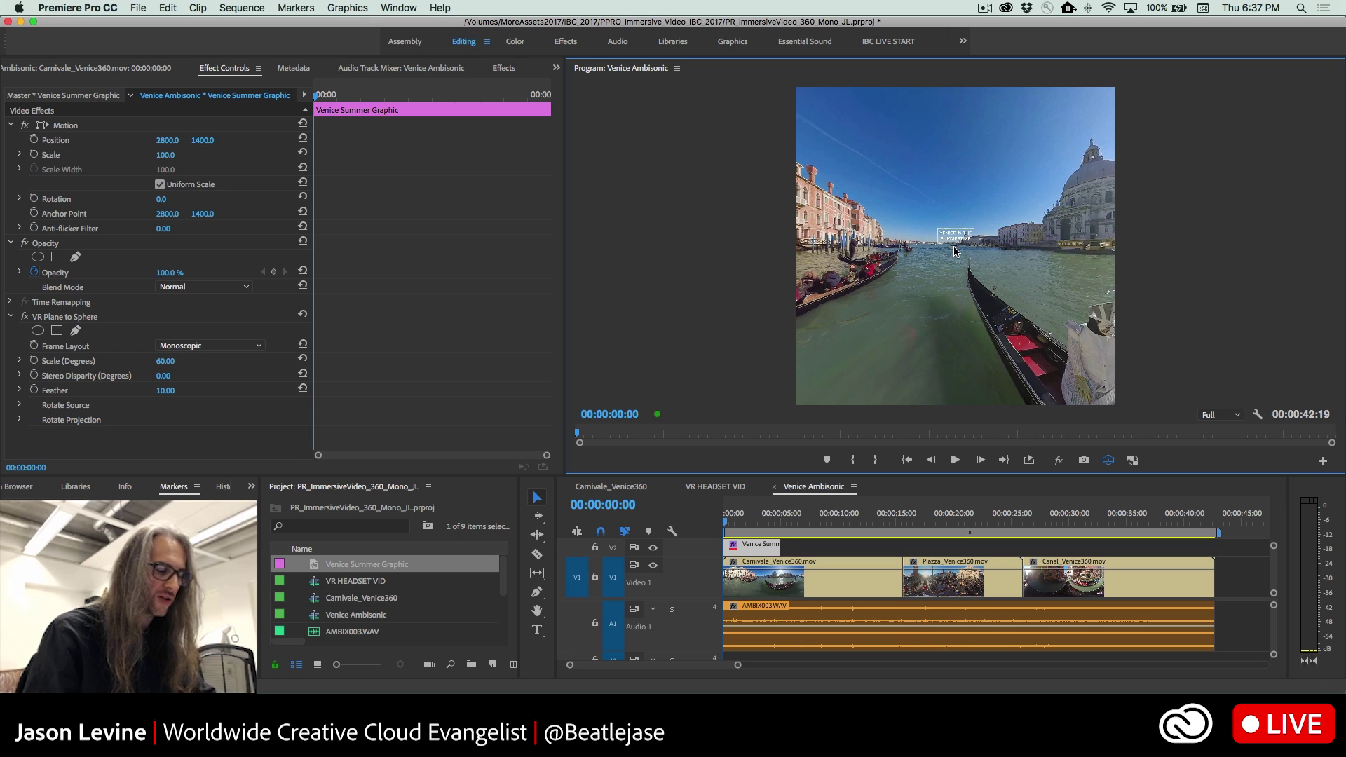
left_click(166, 363)
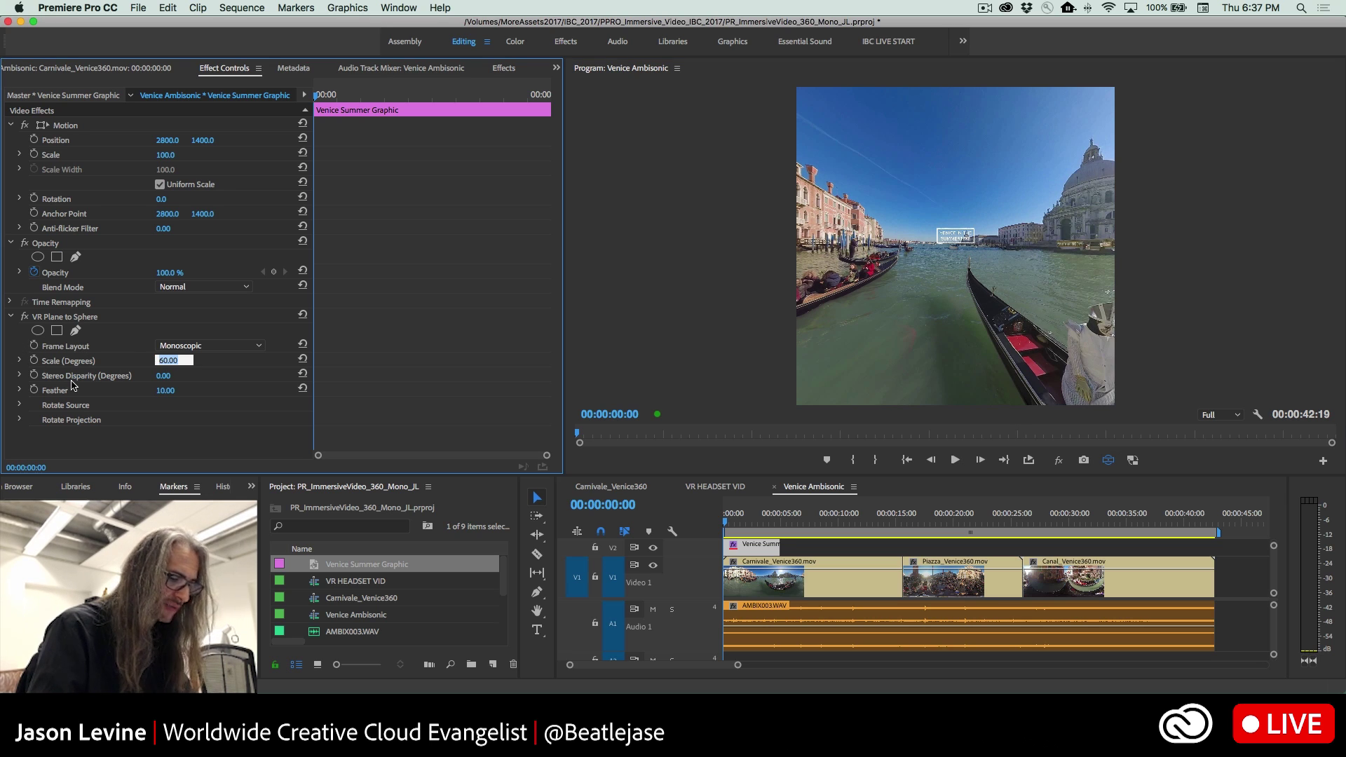
type("120")
key("Return")
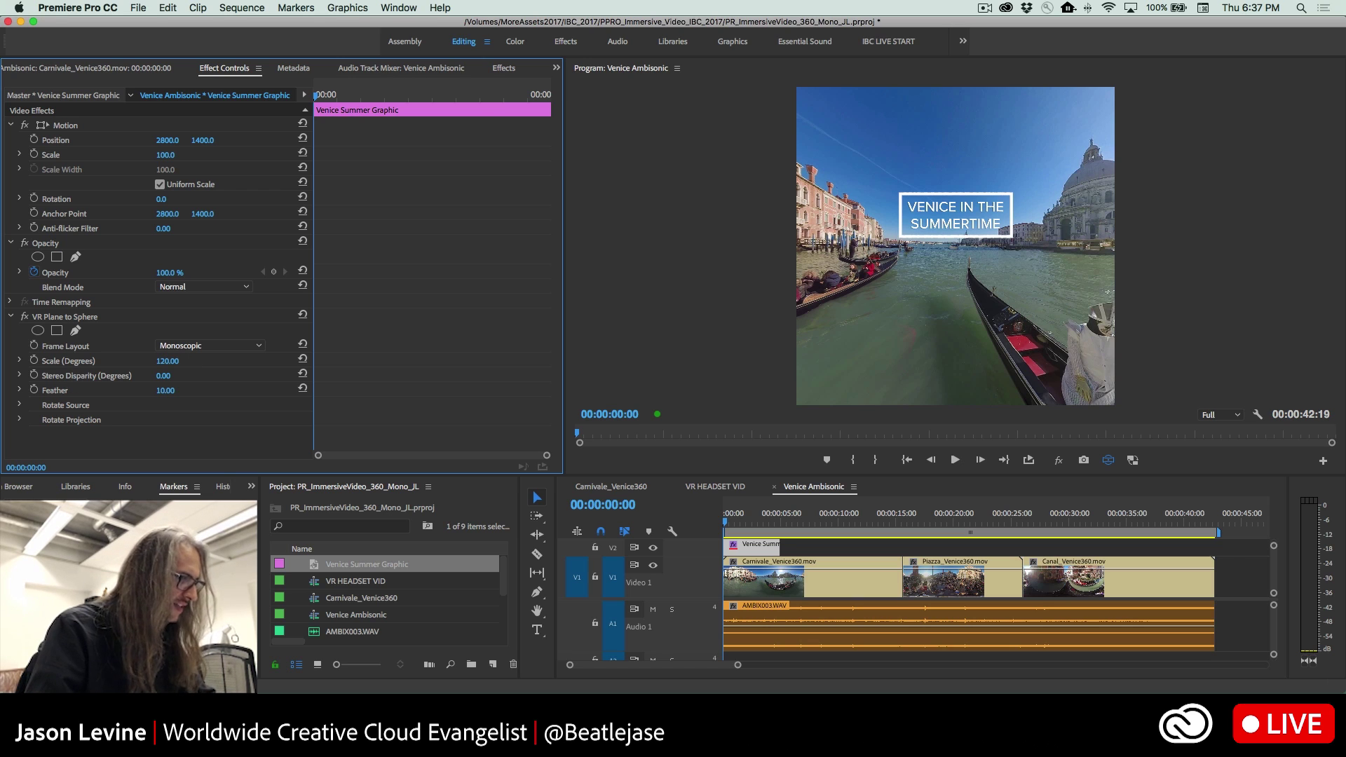
mouse_move(901, 255)
left_mouse_down()
mouse_move(1059, 242)
mouse_move(831, 246)
mouse_move(924, 237)
mouse_move(913, 239)
left_mouse_up()
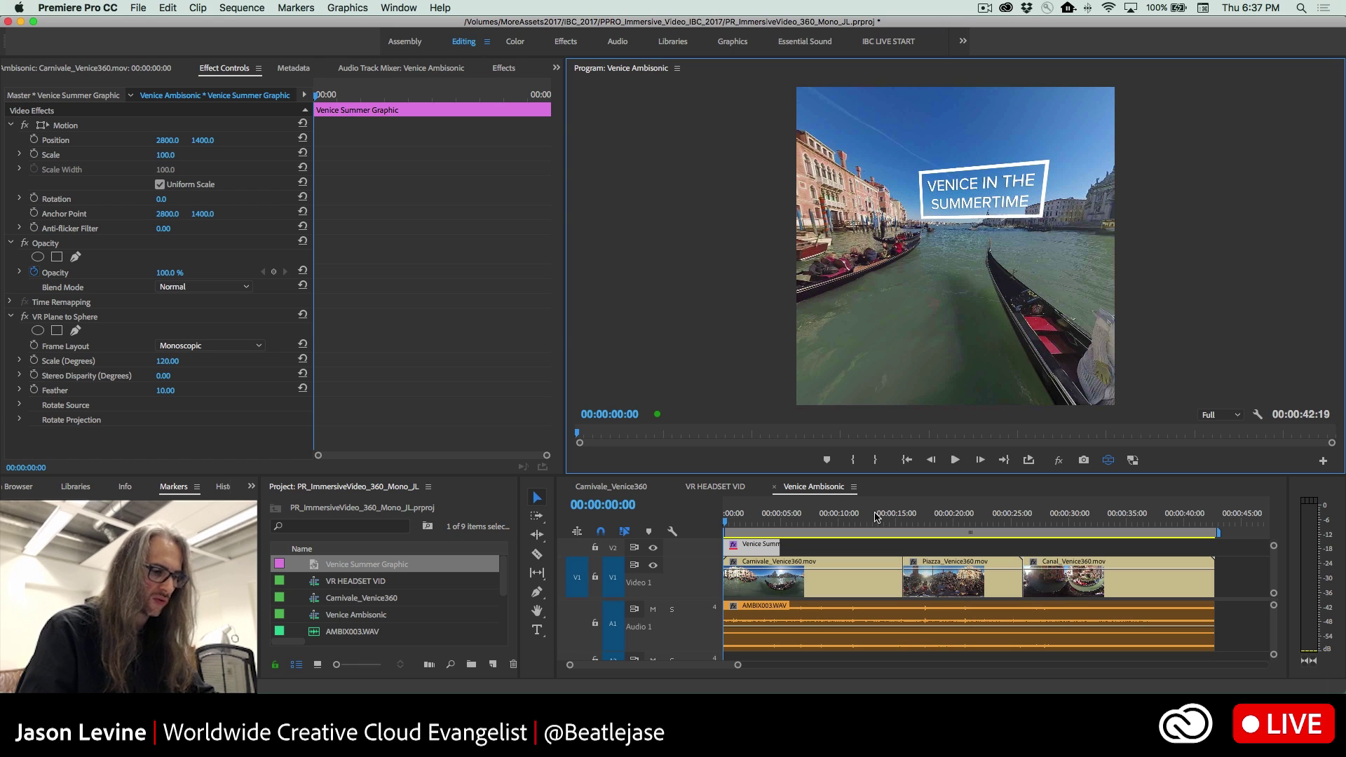
- Duplicate the Venice title graphic onto V2 over the Canal clip at about 30 s
left_click(893, 519)
left_click_drag(921, 516, 1059, 506)
left_click_drag(762, 545, 1061, 546)
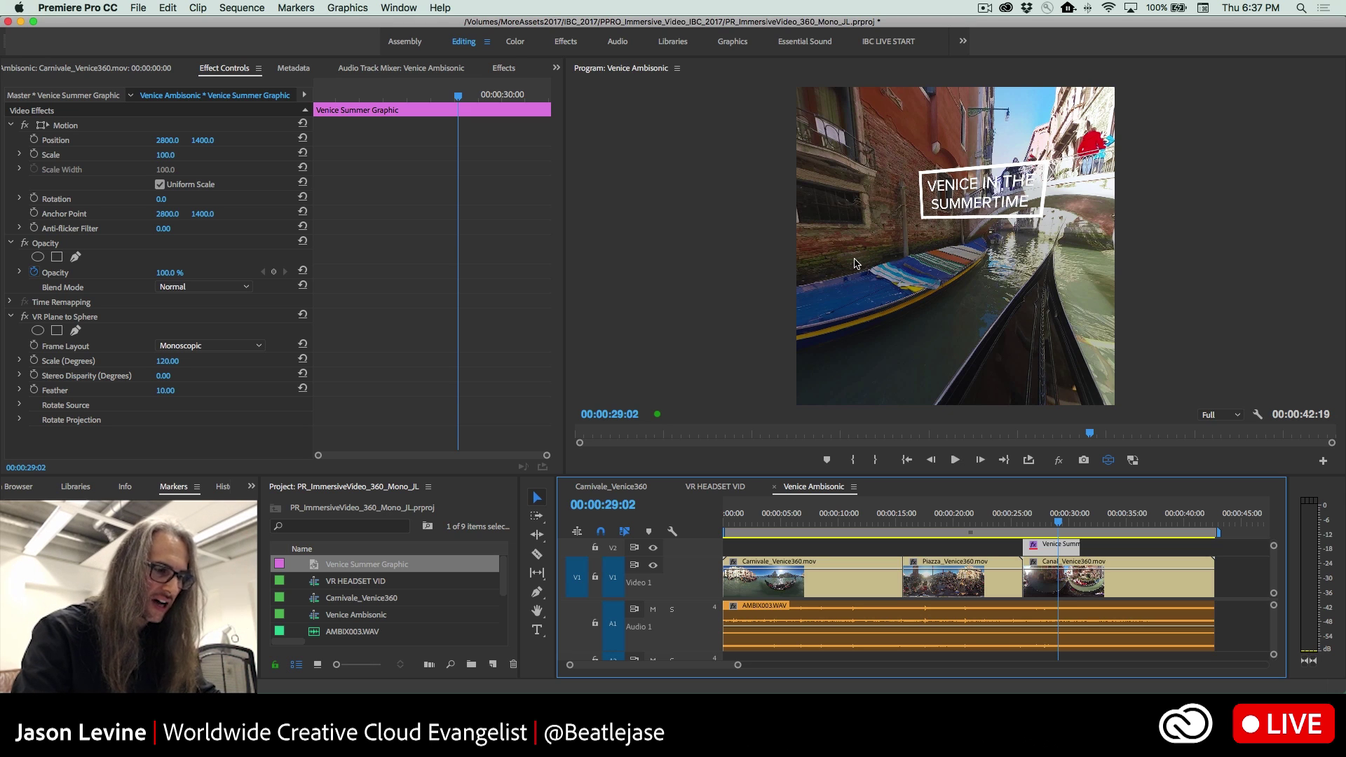
left_click_drag(855, 264, 954, 258)
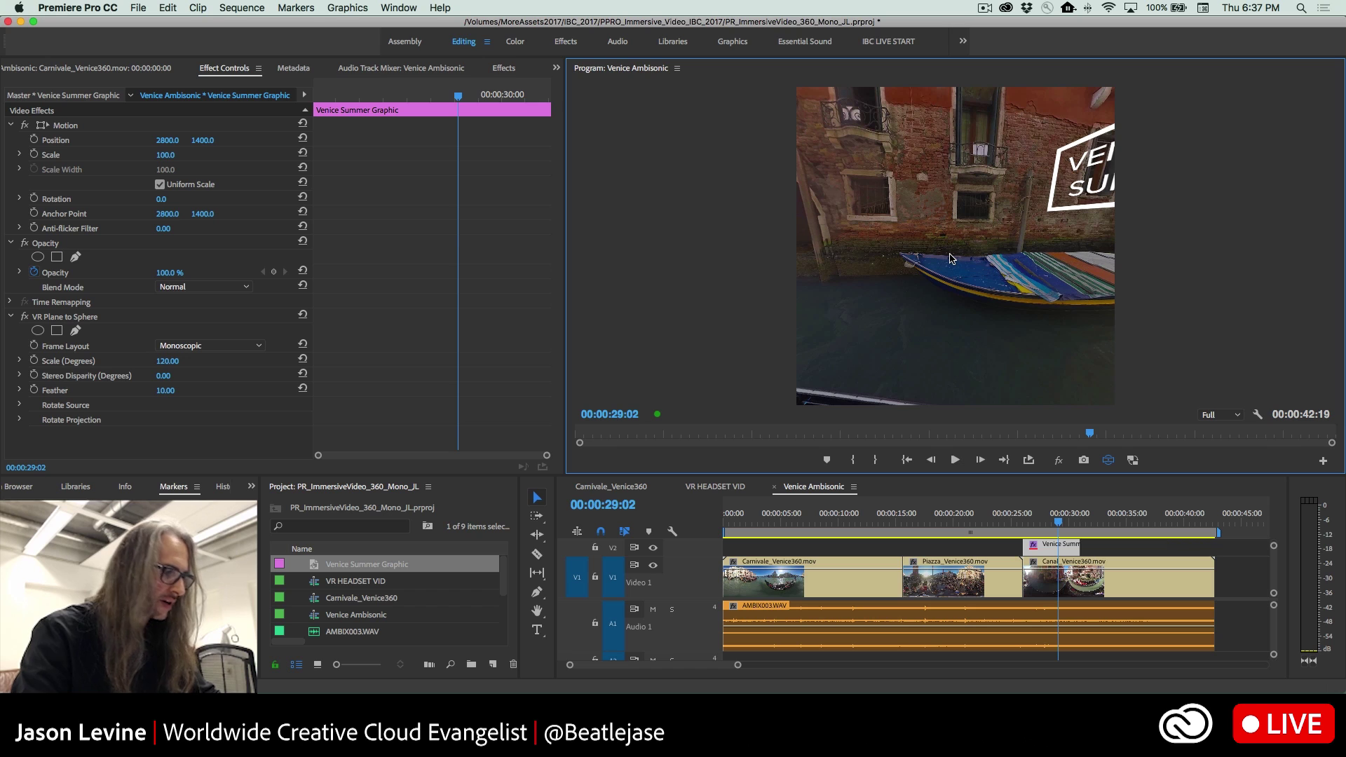
- Set the copy's Rotate Projection Pan to -68.0° so it faces the viewer
left_click(20, 420)
left_click(20, 405)
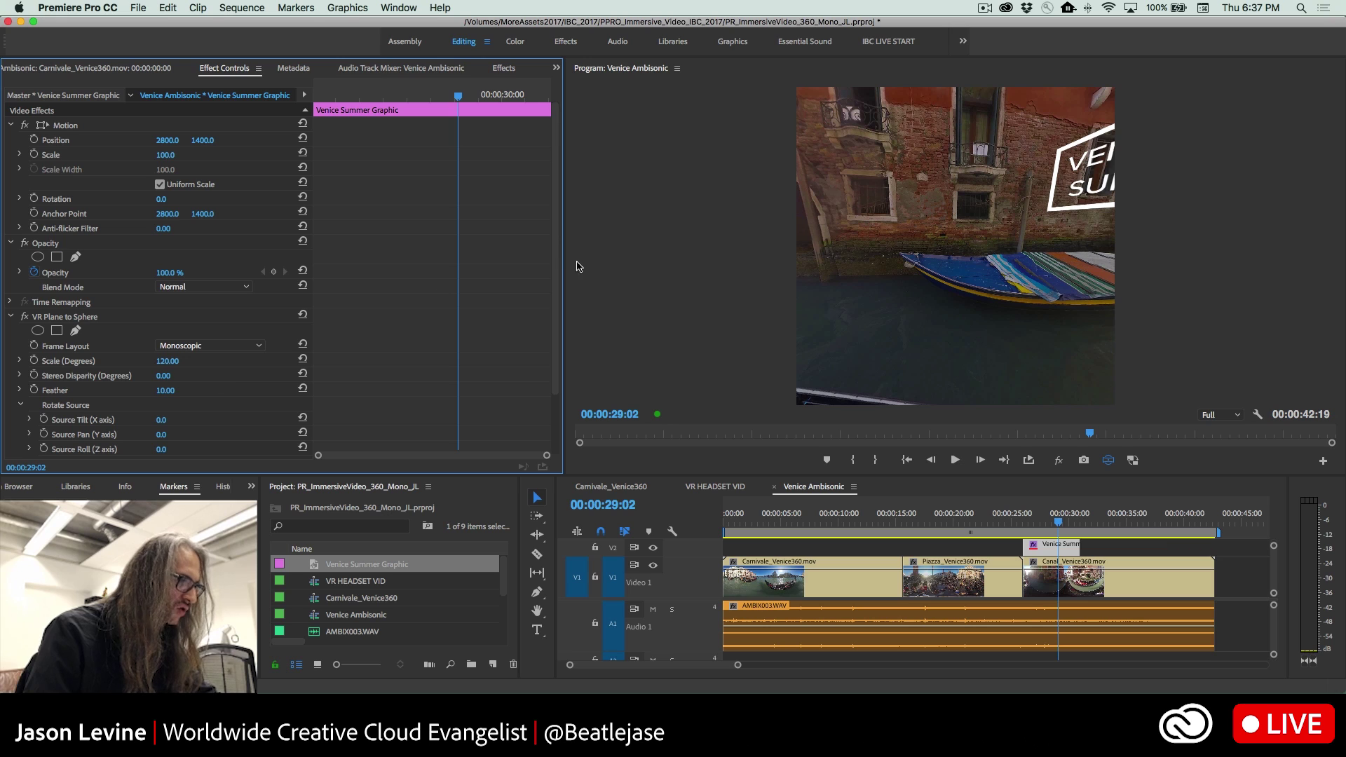
scroll(49, 337, "down", 5)
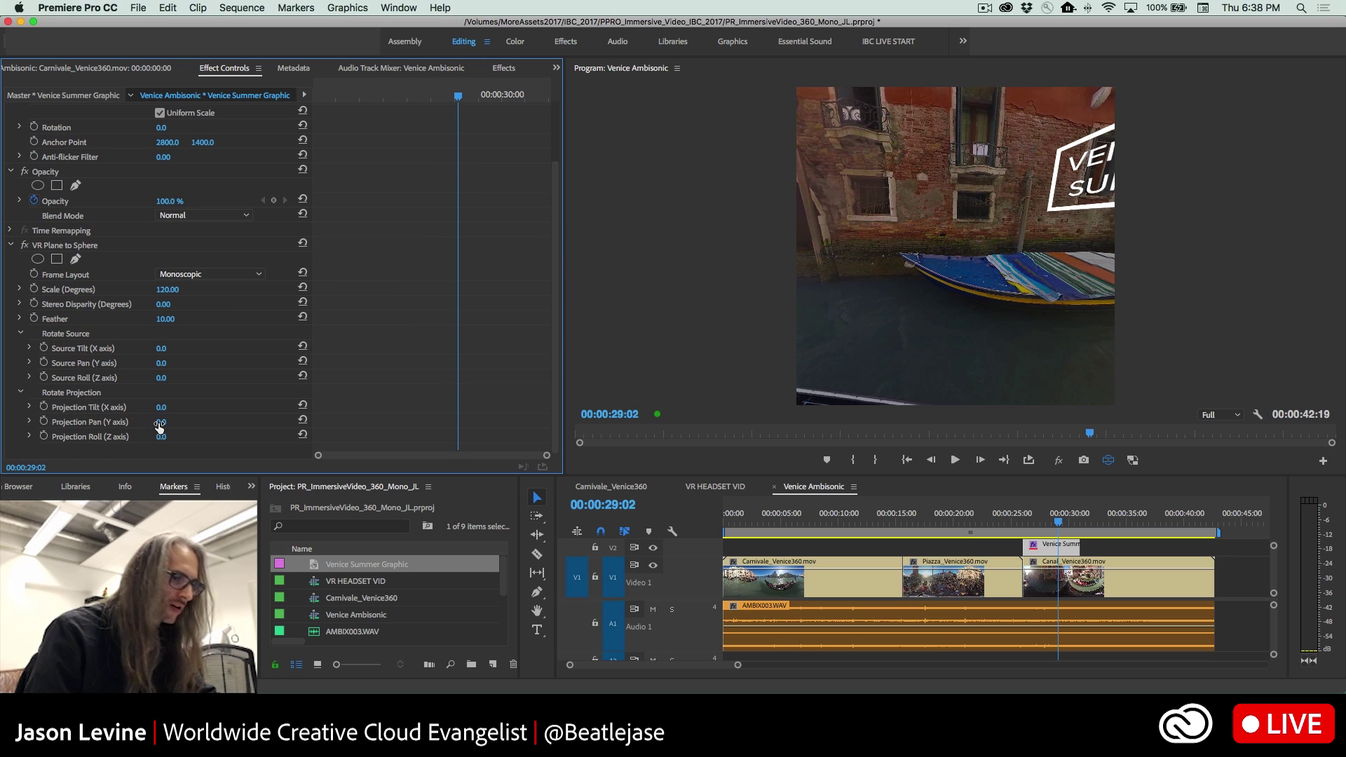
left_click_drag(166, 421, 128, 421)
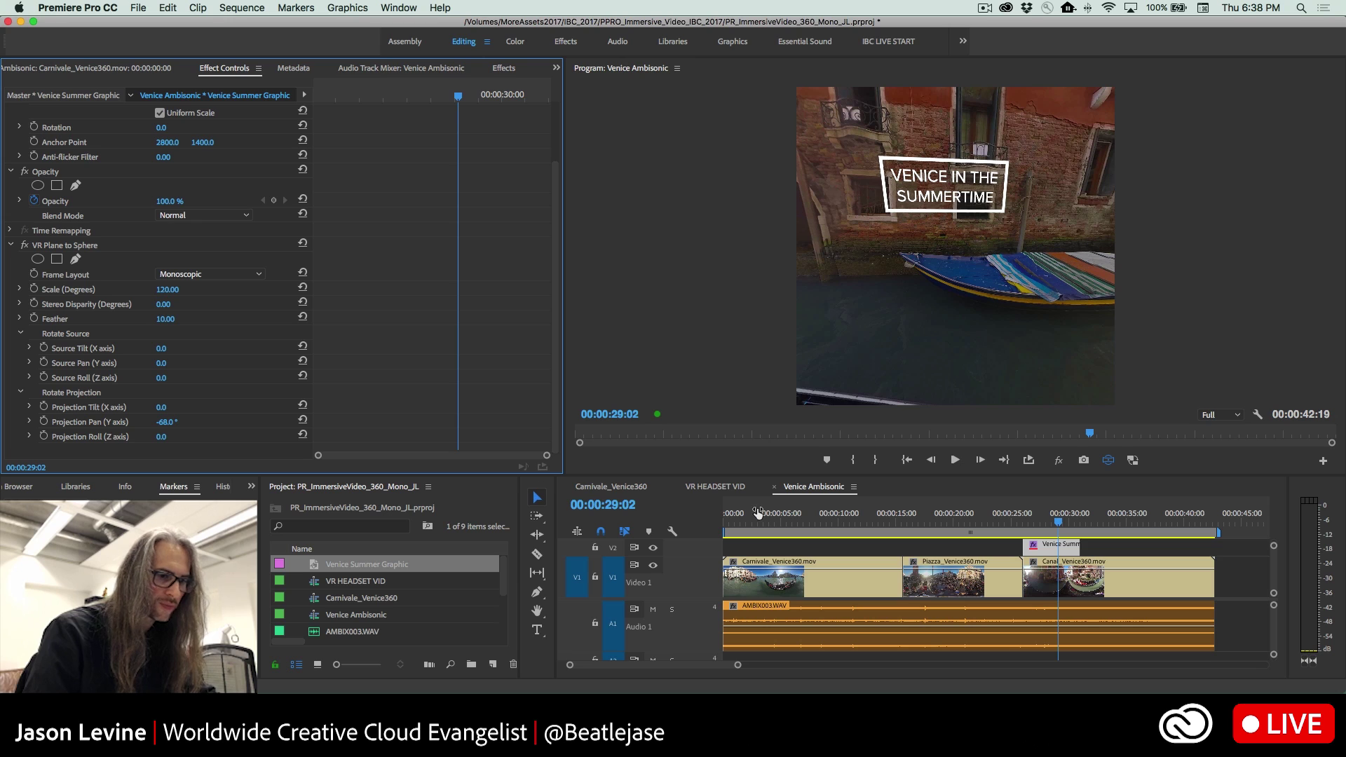
- Set playback resolution to 1/4 and play the Canal section from just before the title
left_click(1210, 415)
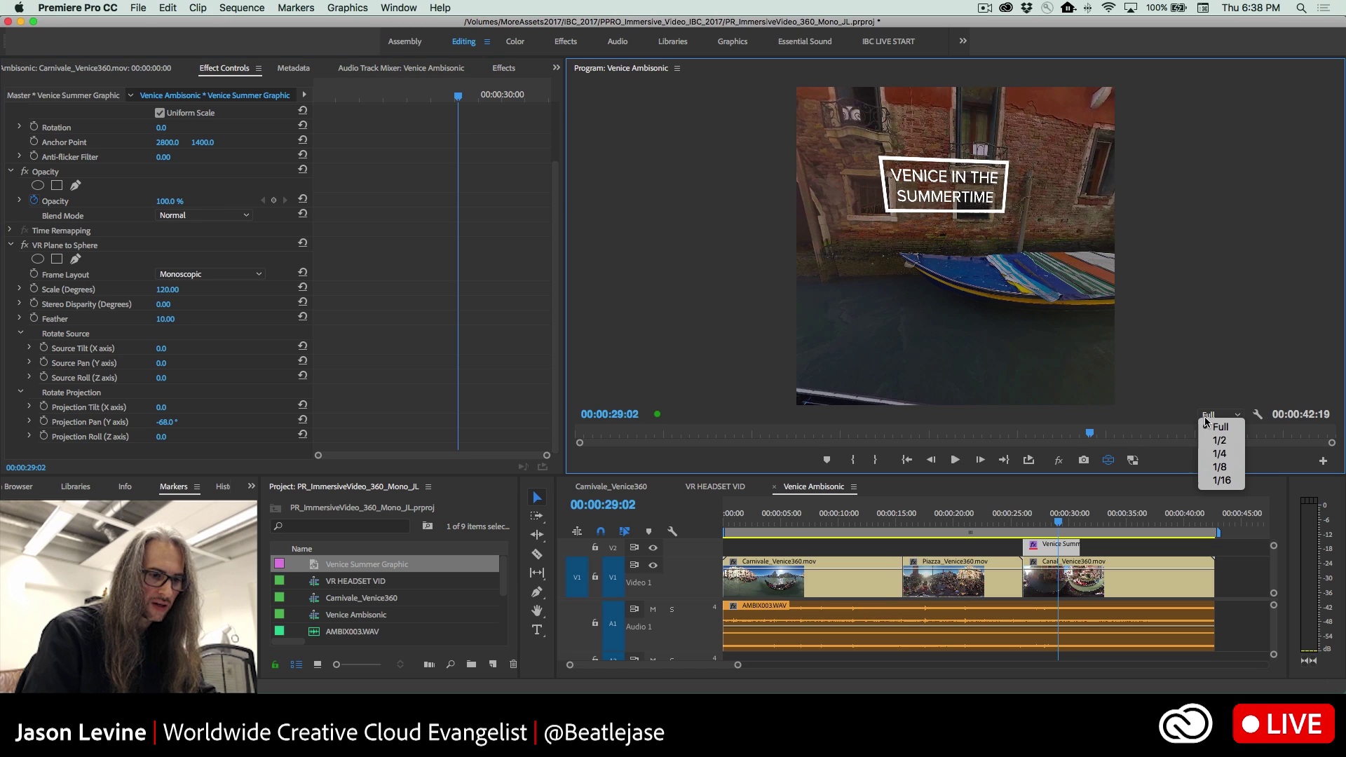
left_click(1218, 454)
mouse_move(1060, 522)
left_mouse_down()
mouse_move(1024, 523)
mouse_move(1059, 523)
left_mouse_up()
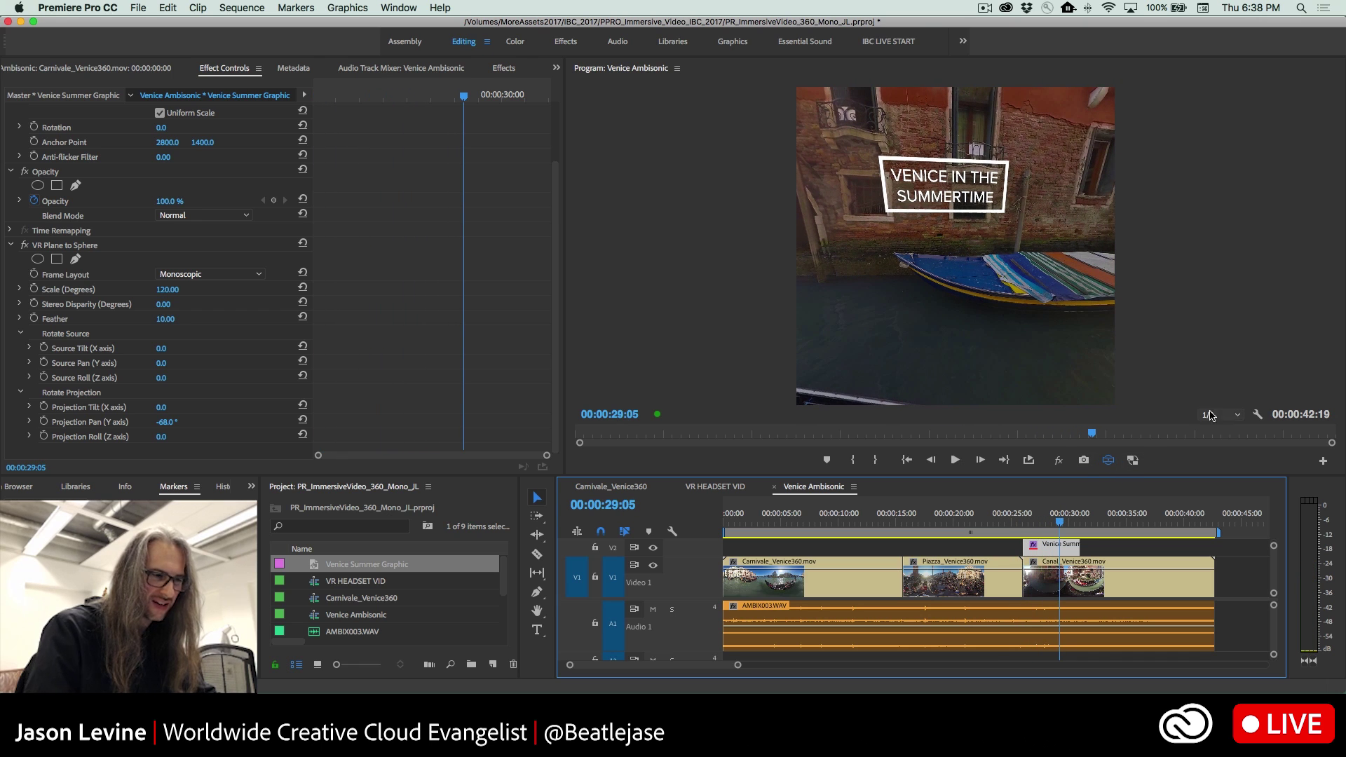
left_click(1009, 319)
key("space")
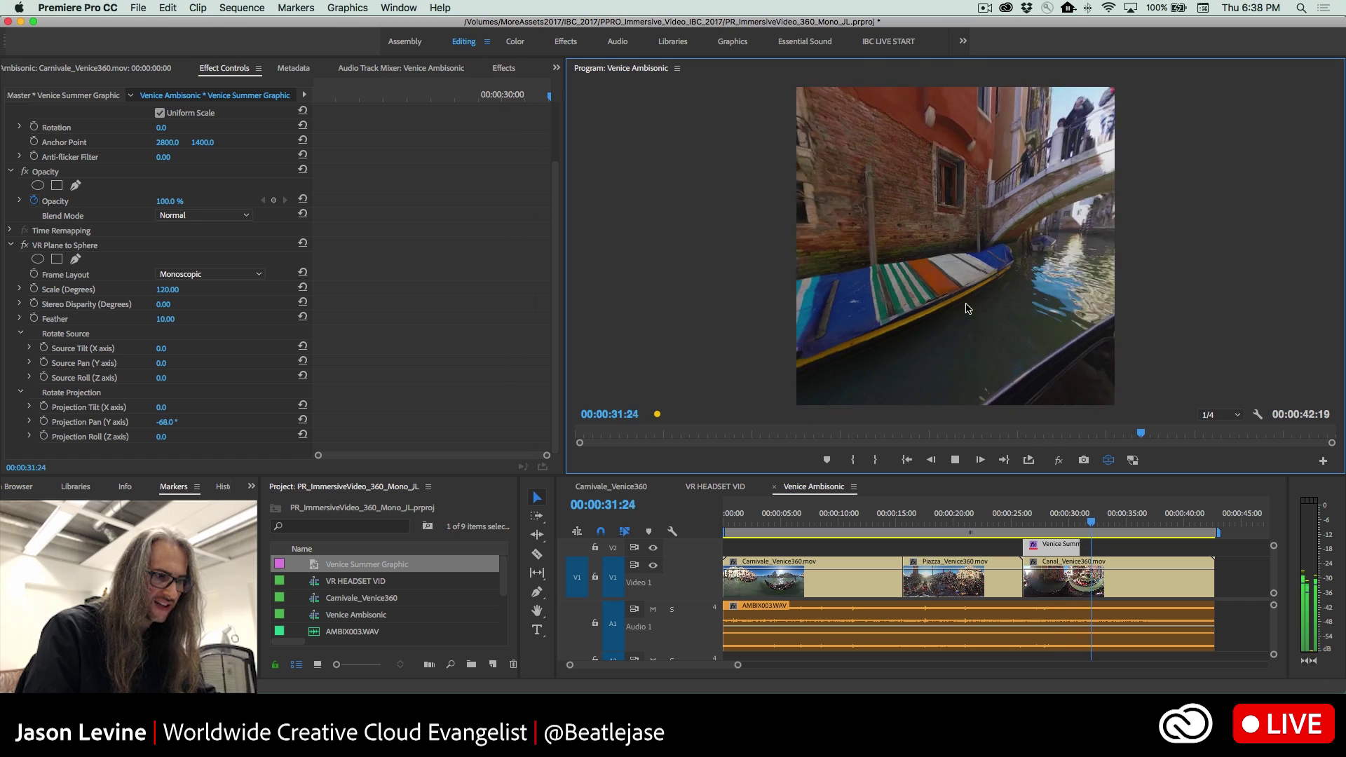
left_click(1106, 523)
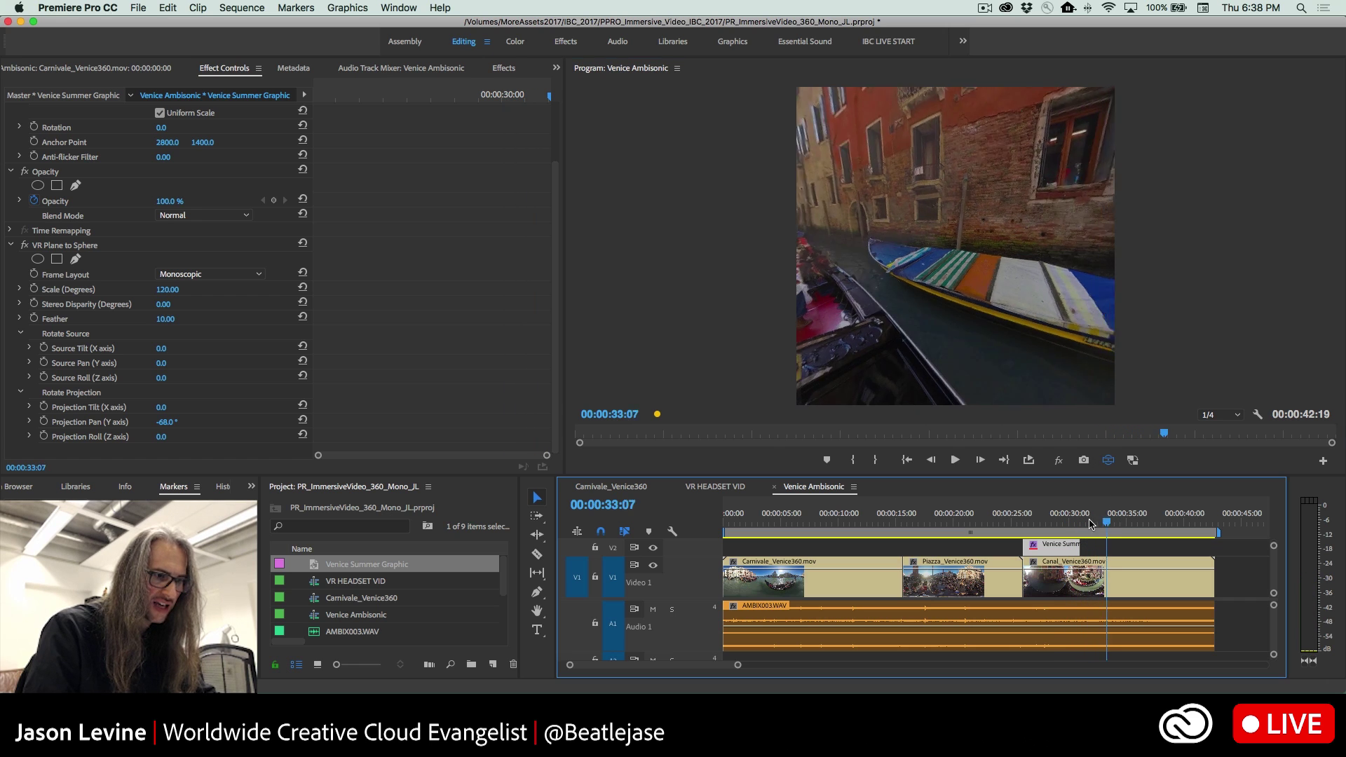
- Scrub back and pan the VR view to check the title and building facades
left_click(1054, 523)
left_click_drag(982, 280, 1008, 266)
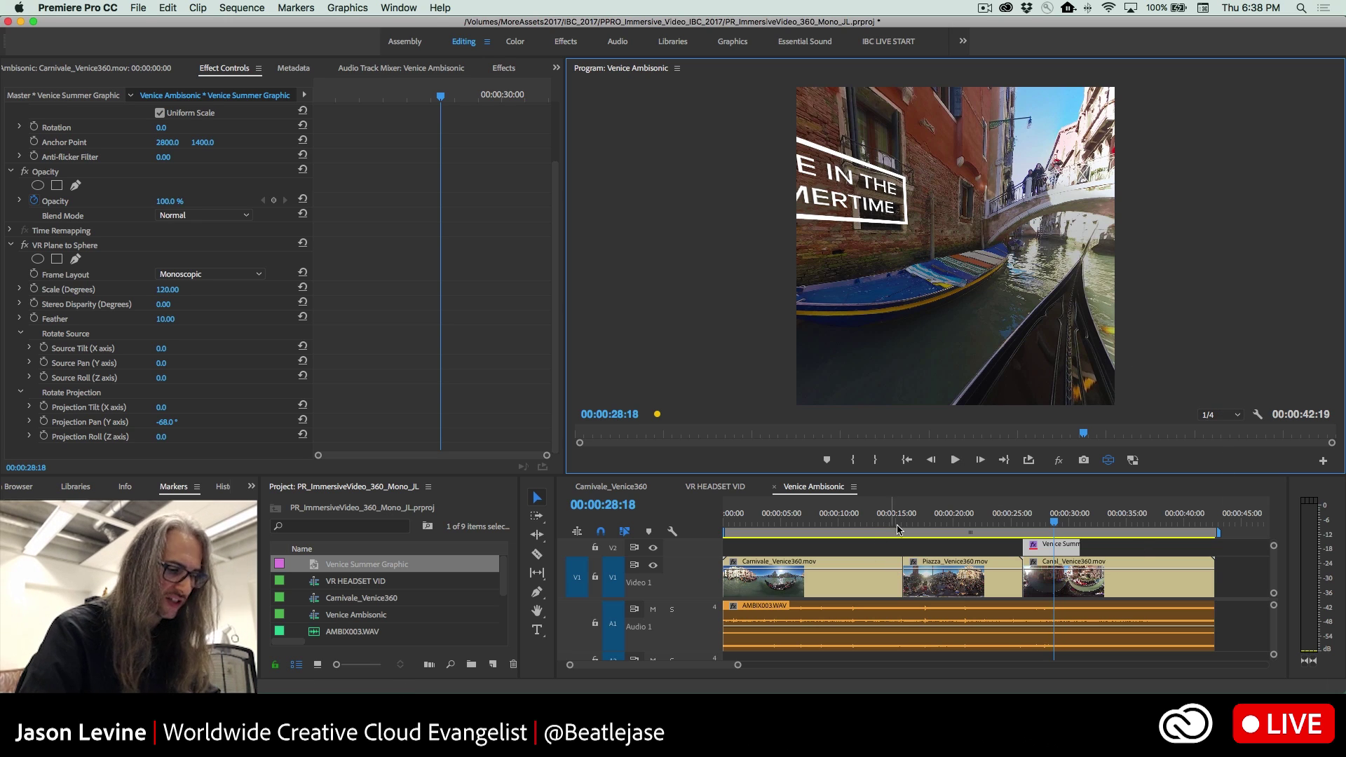
left_click_drag(1052, 532, 742, 508)
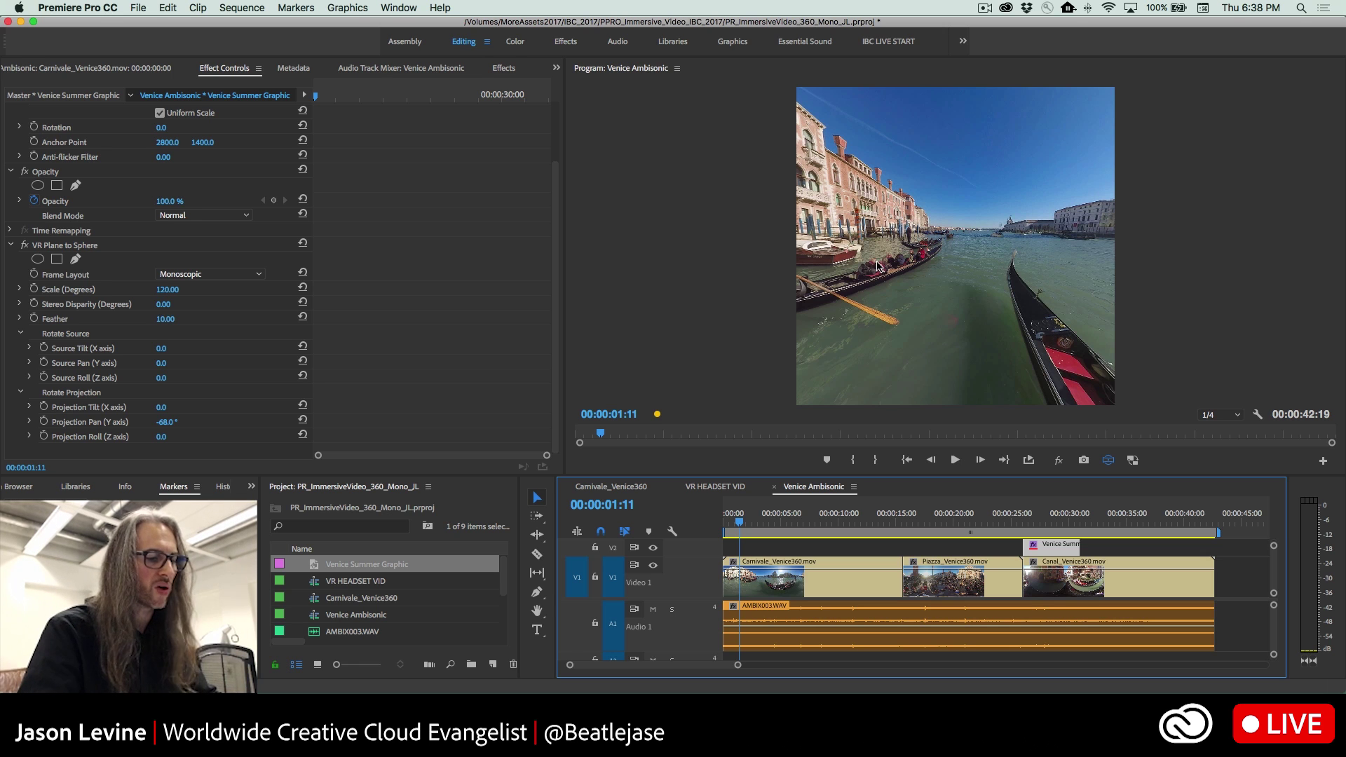
left_click_drag(1040, 283, 830, 264)
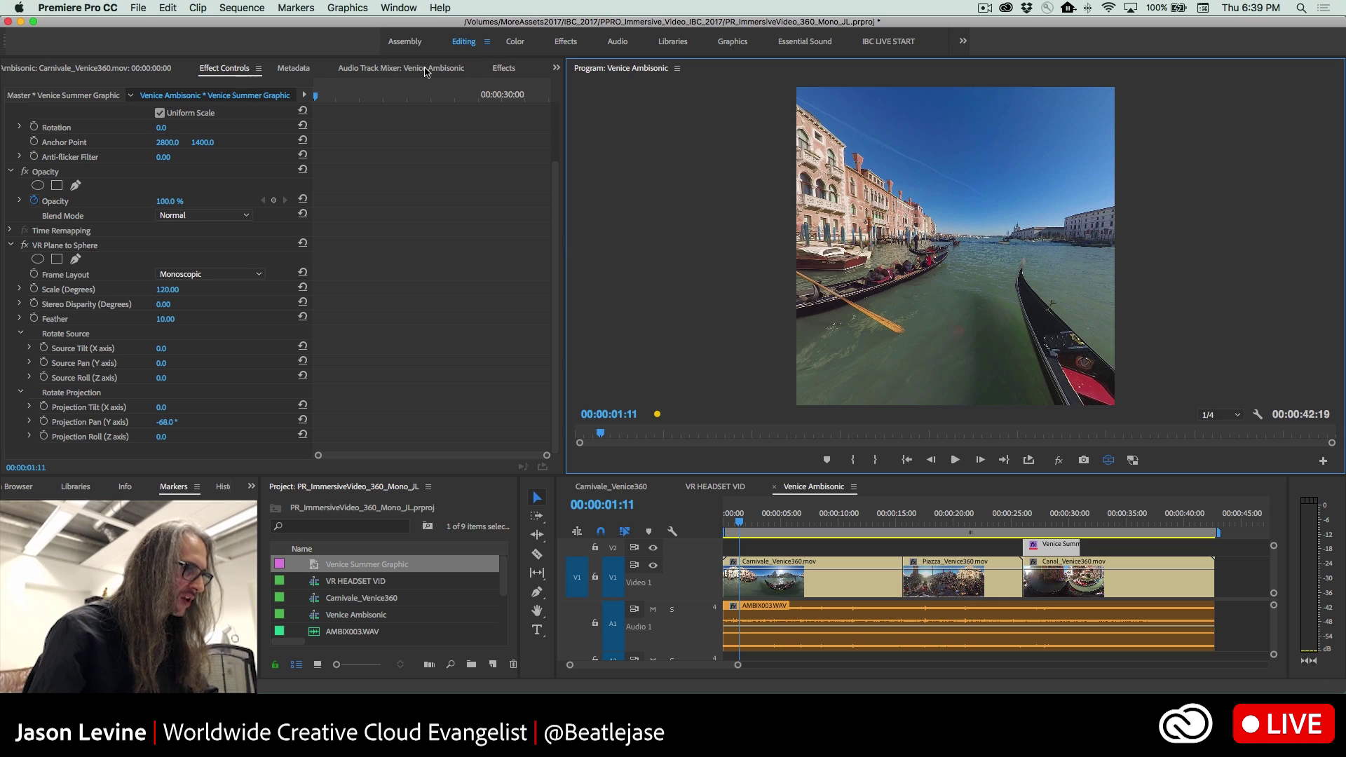
- Apply VR Rotate Sphere to the Carnivale clip with Pan (Y axis) 94°, then return to 0
left_click(503, 69)
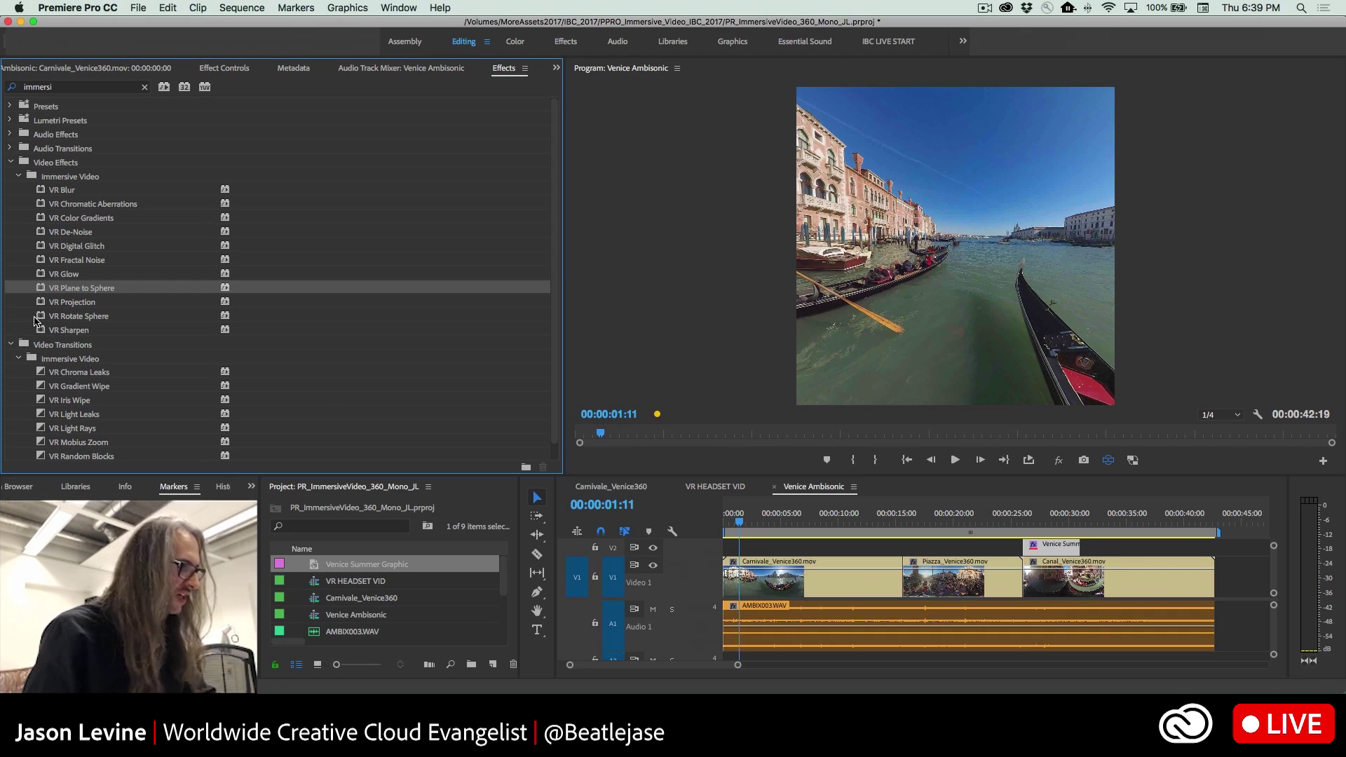
left_click_drag(40, 320, 797, 579)
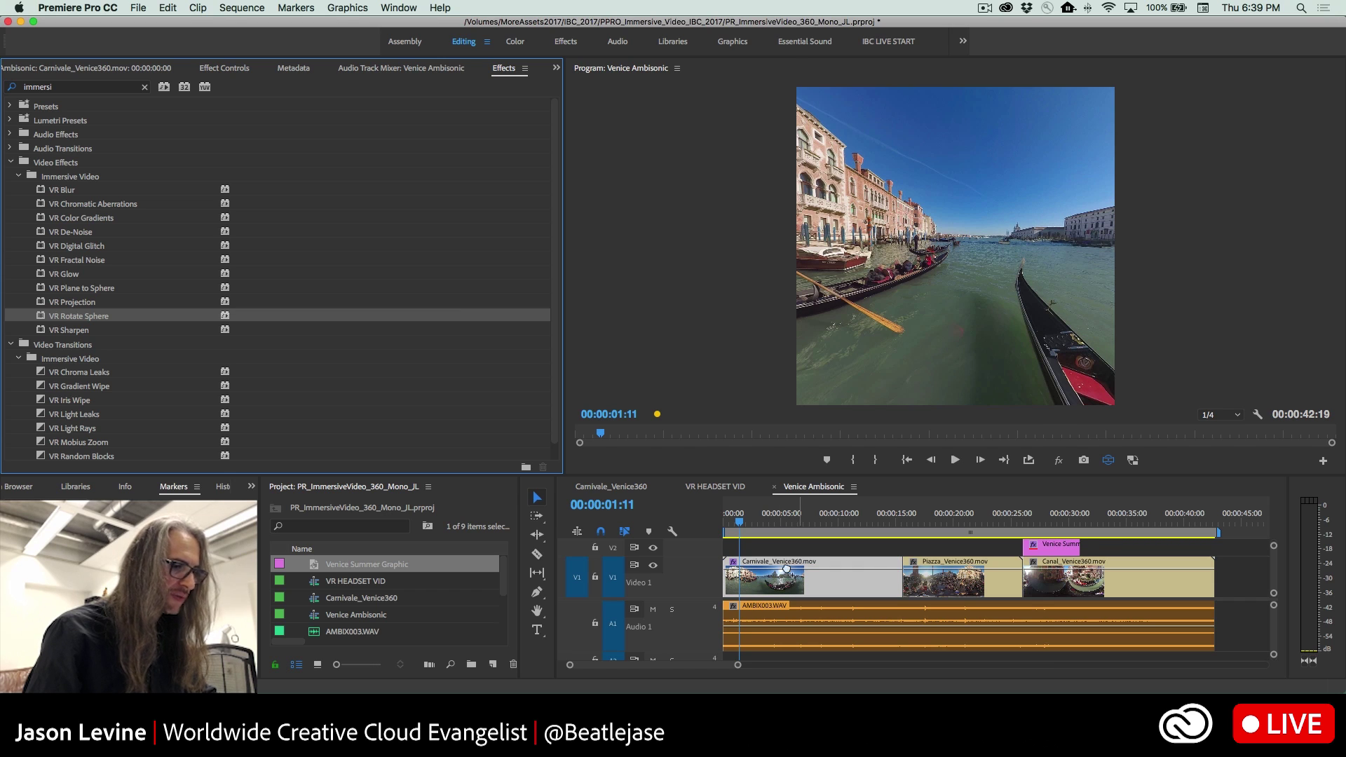
left_click(212, 68)
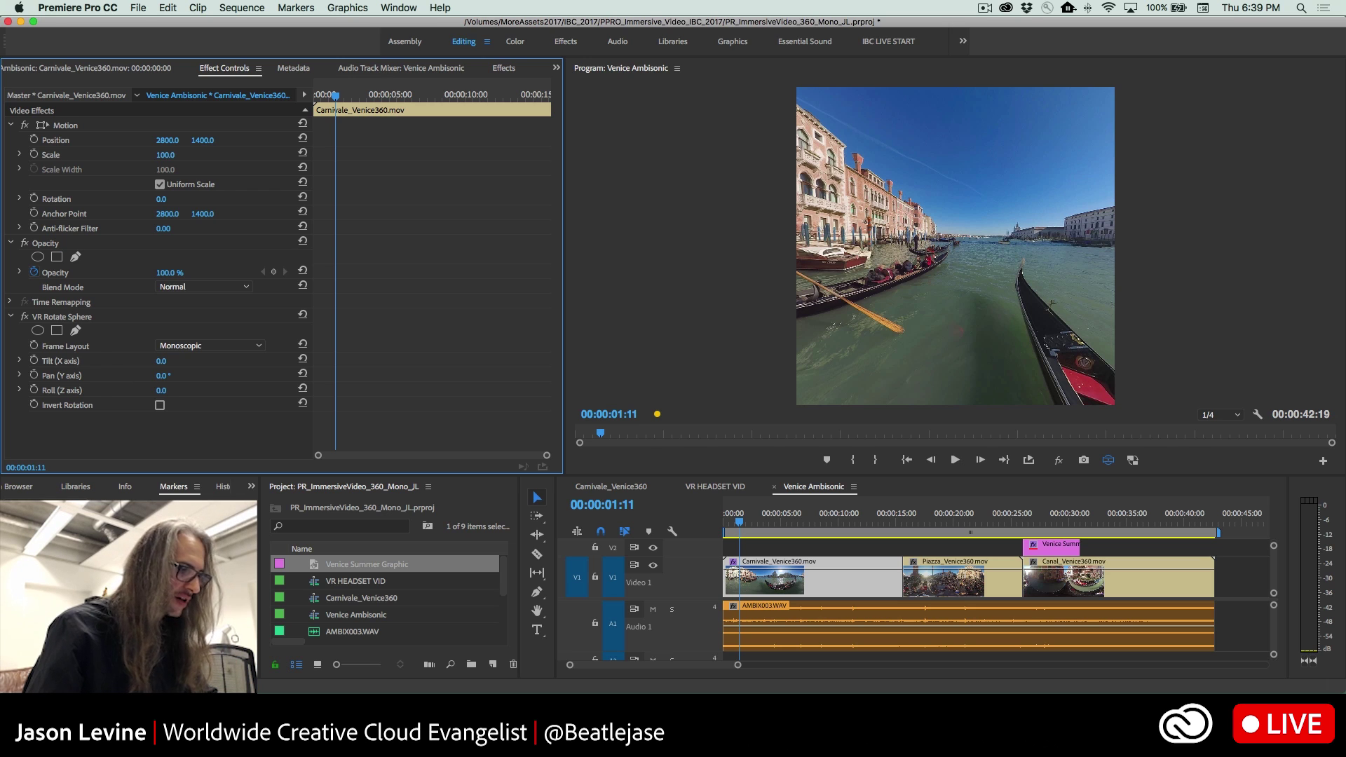
left_click_drag(161, 376, 227, 376)
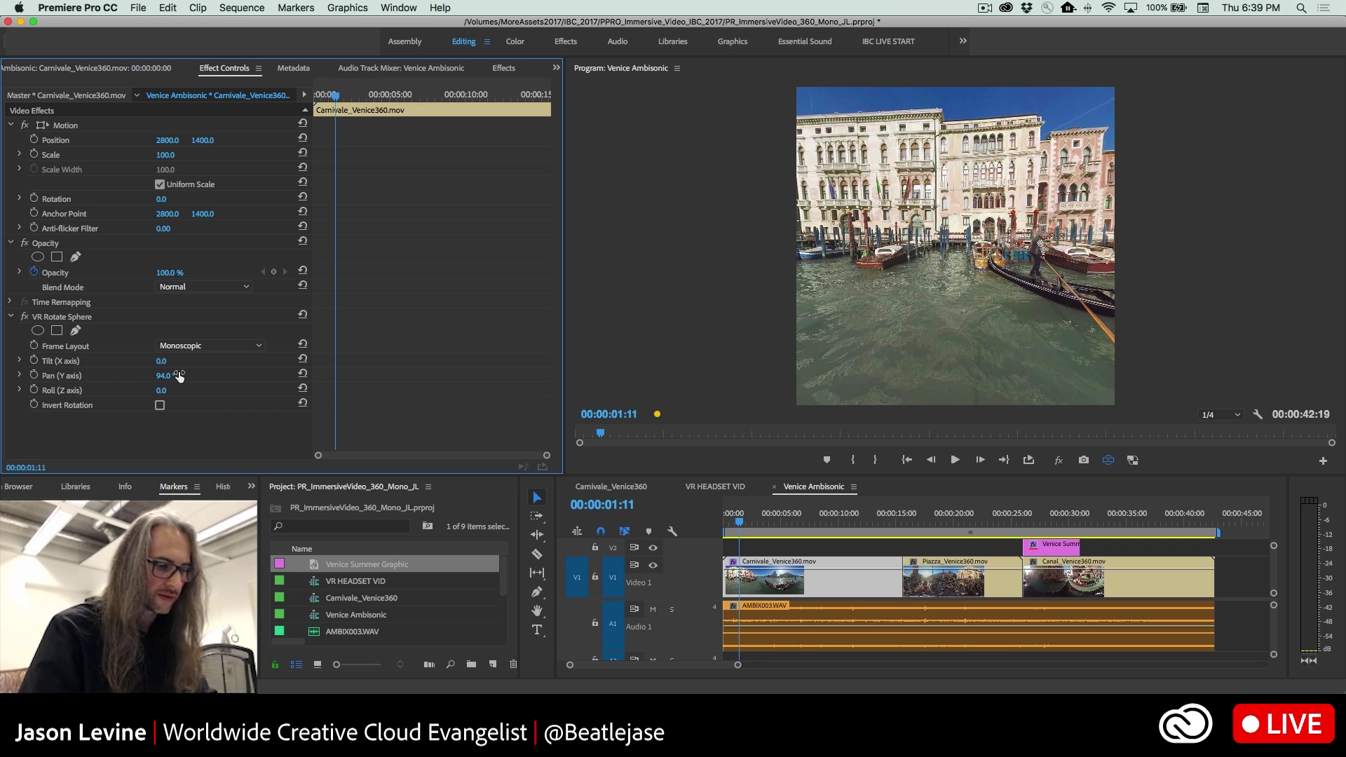
left_click_drag(1012, 256, 1065, 281)
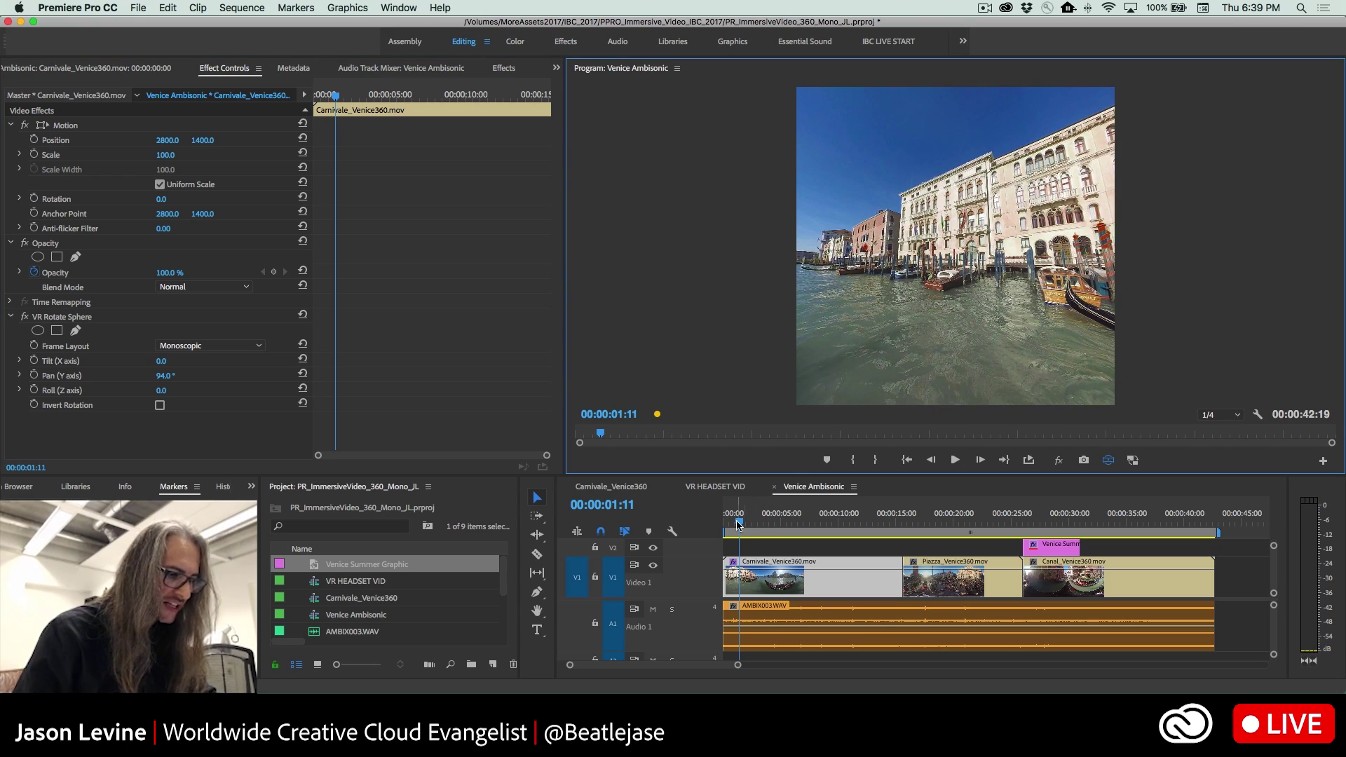
left_click_drag(740, 515, 723, 518)
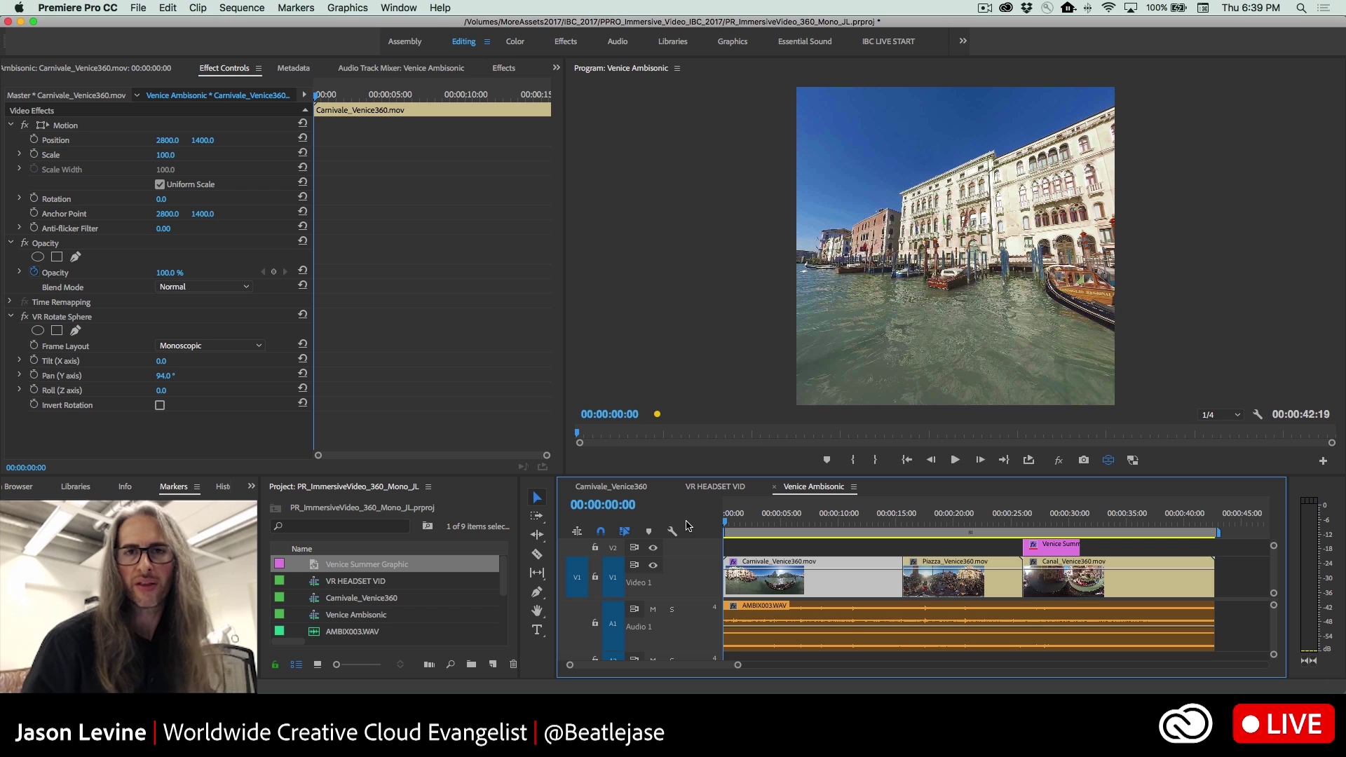
- Enable VR Video > Show Controls in the Program Monitor settings menu
left_click(1259, 417)
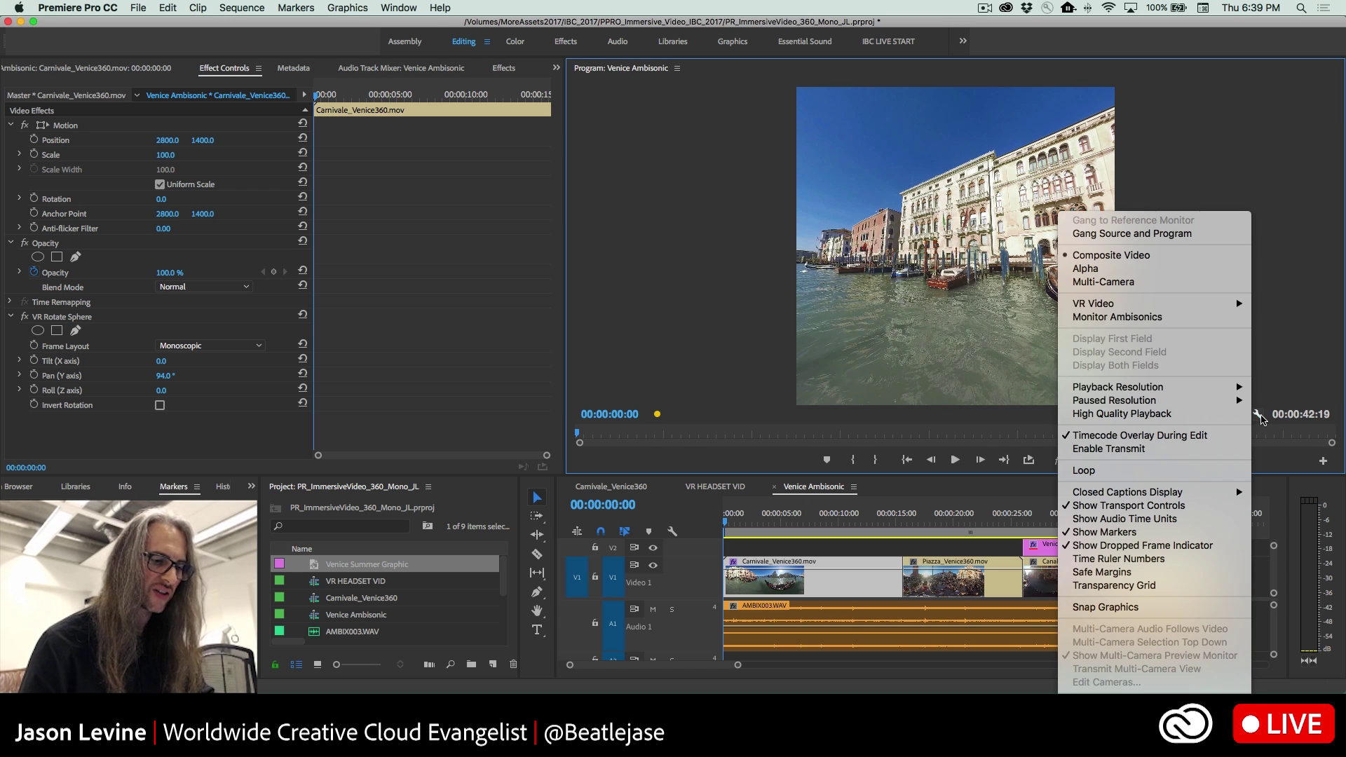
mouse_move(1149, 312)
left_click(1010, 319)
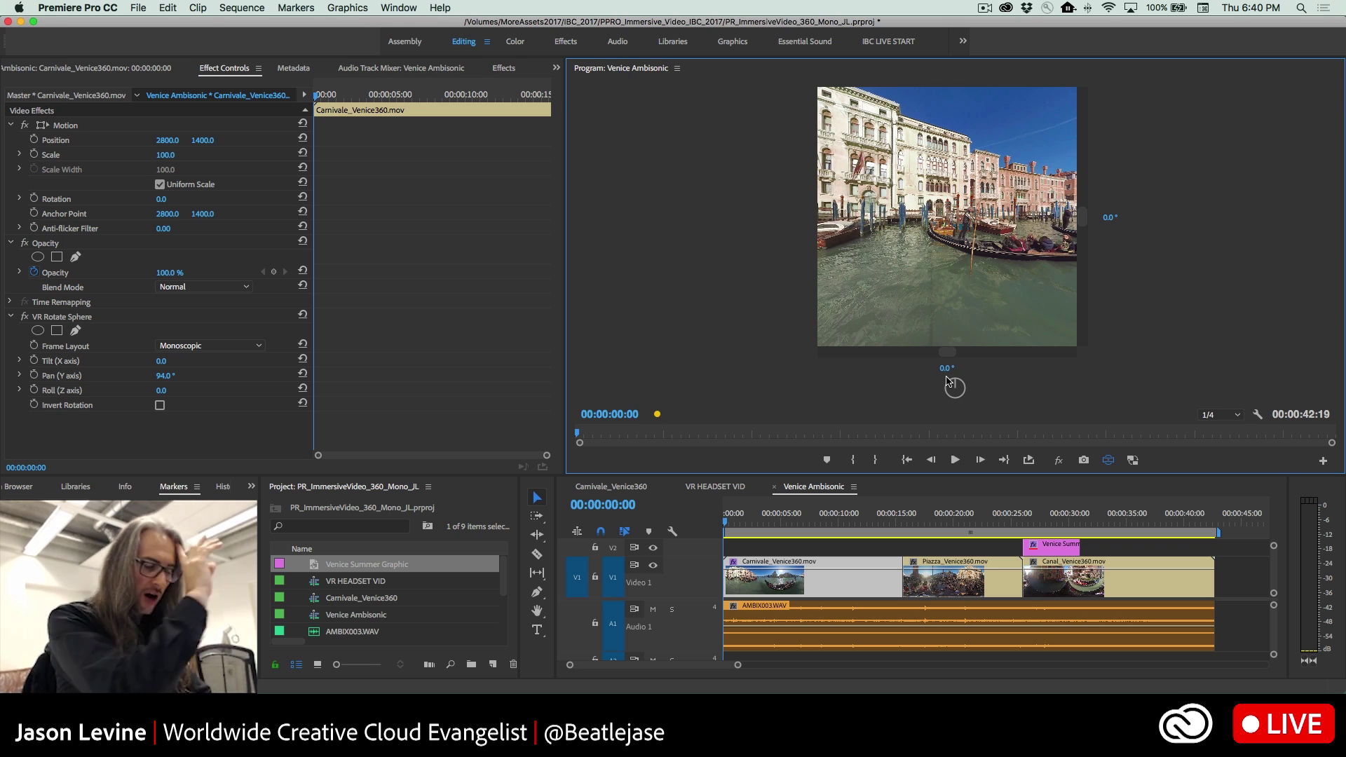
- Delete the VR Rotate Sphere effect from the Carnivale clip
left_click(58, 317)
key("Delete")
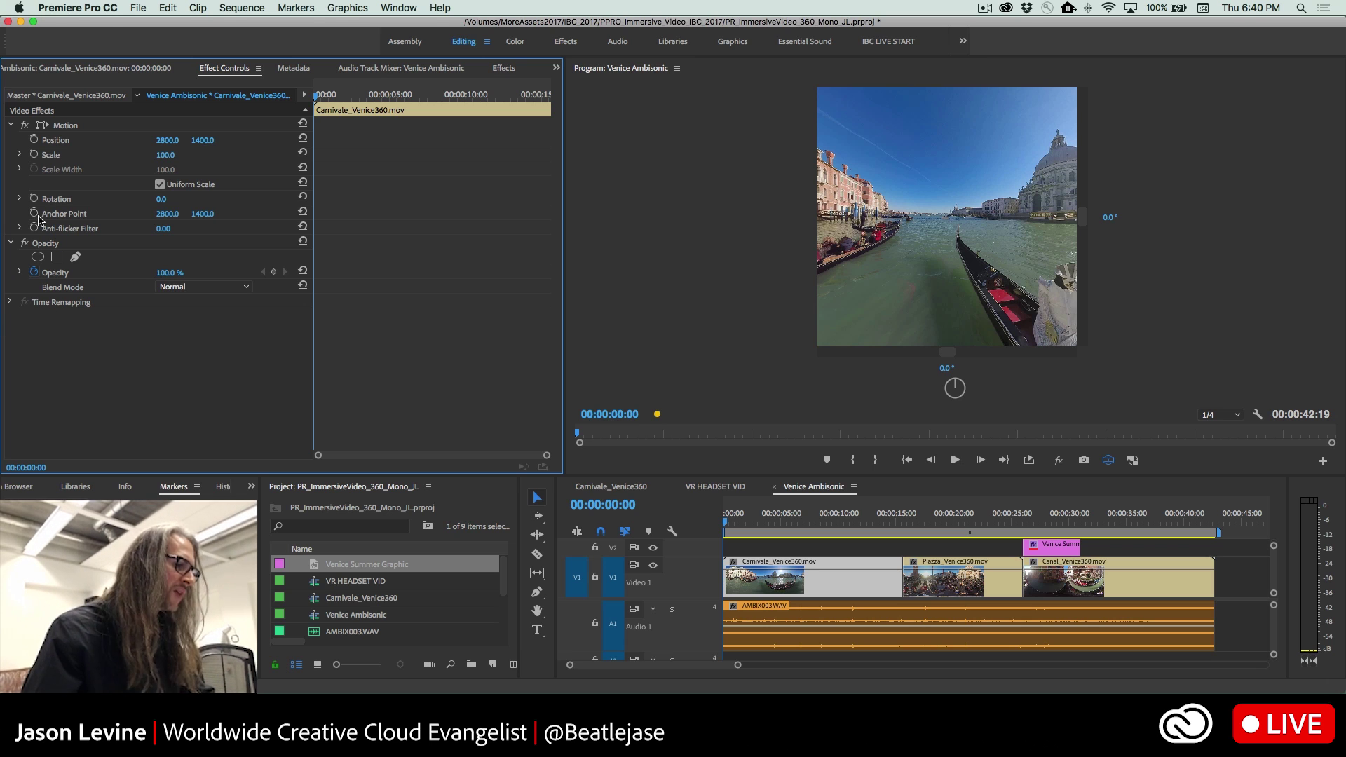
- Show the Immersive Video effects and place VR Light Rays between the Carnivale and Piazza clips
left_click(499, 68)
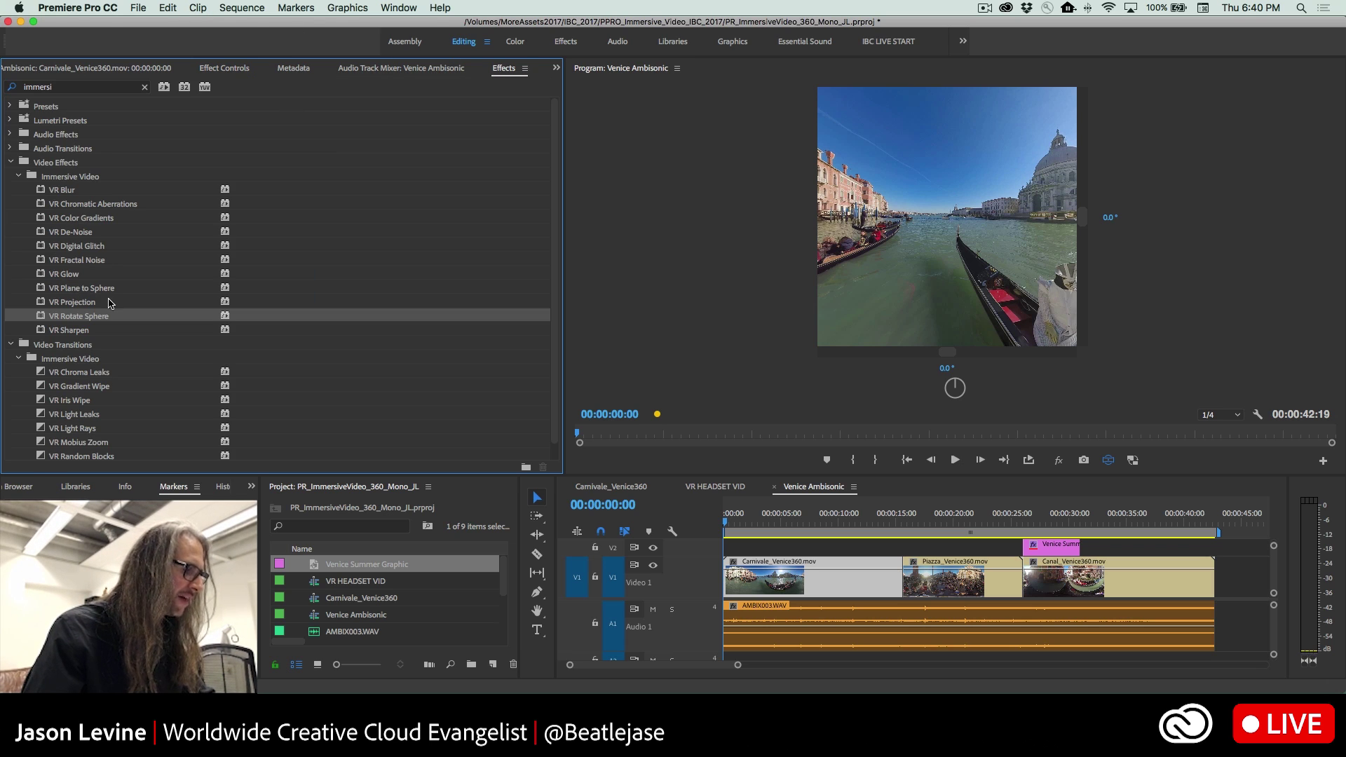
scroll(113, 301, "down", 1)
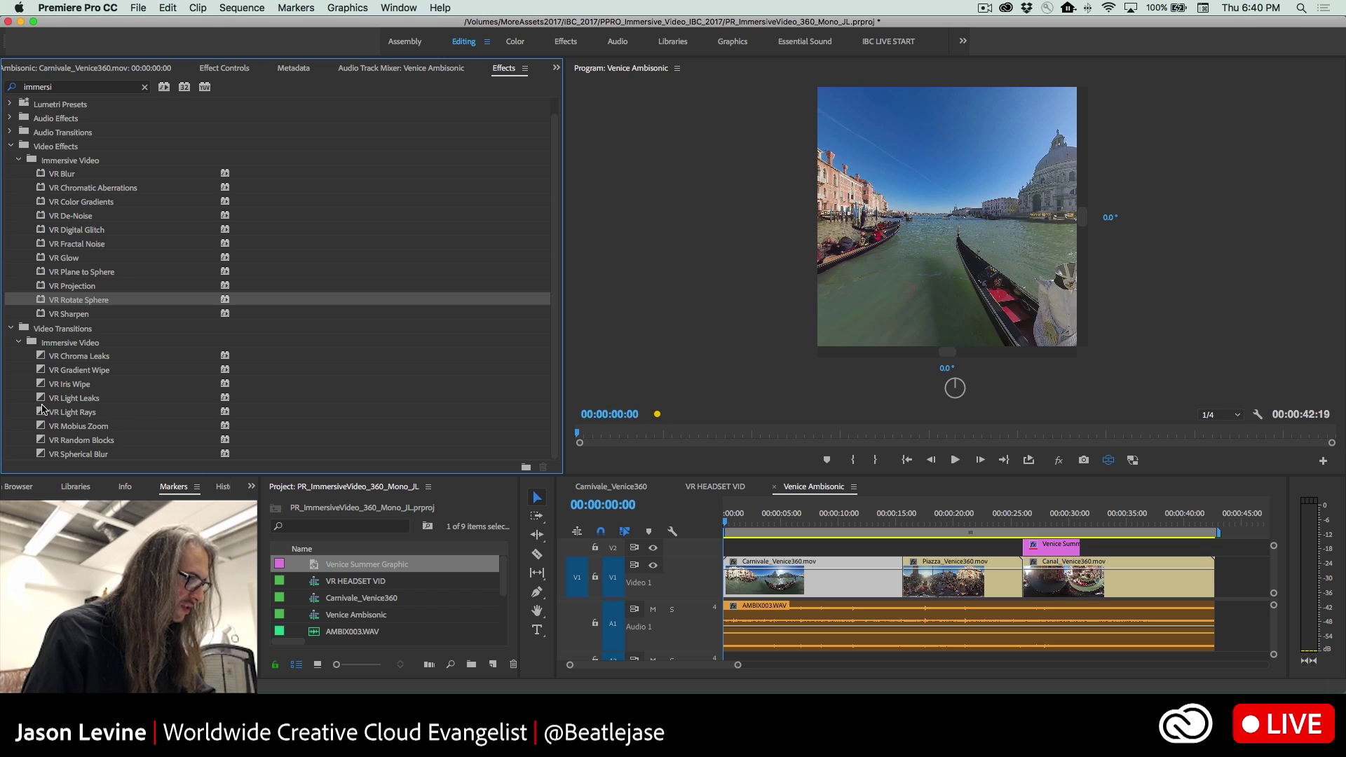
left_click_drag(44, 409, 908, 593)
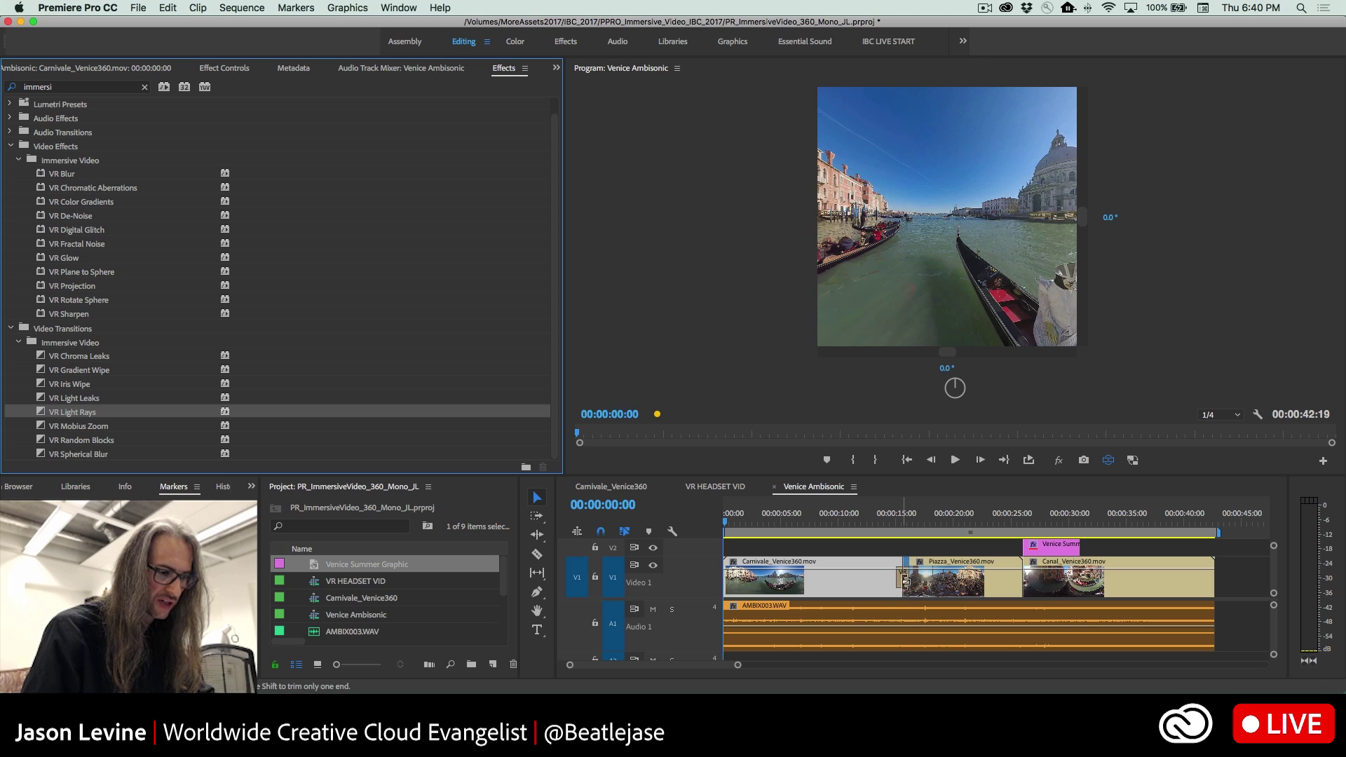
- Preview the VR Light Rays transition at the Carnivale/Piazza cut in both flat 360 and VR views
left_click(887, 526)
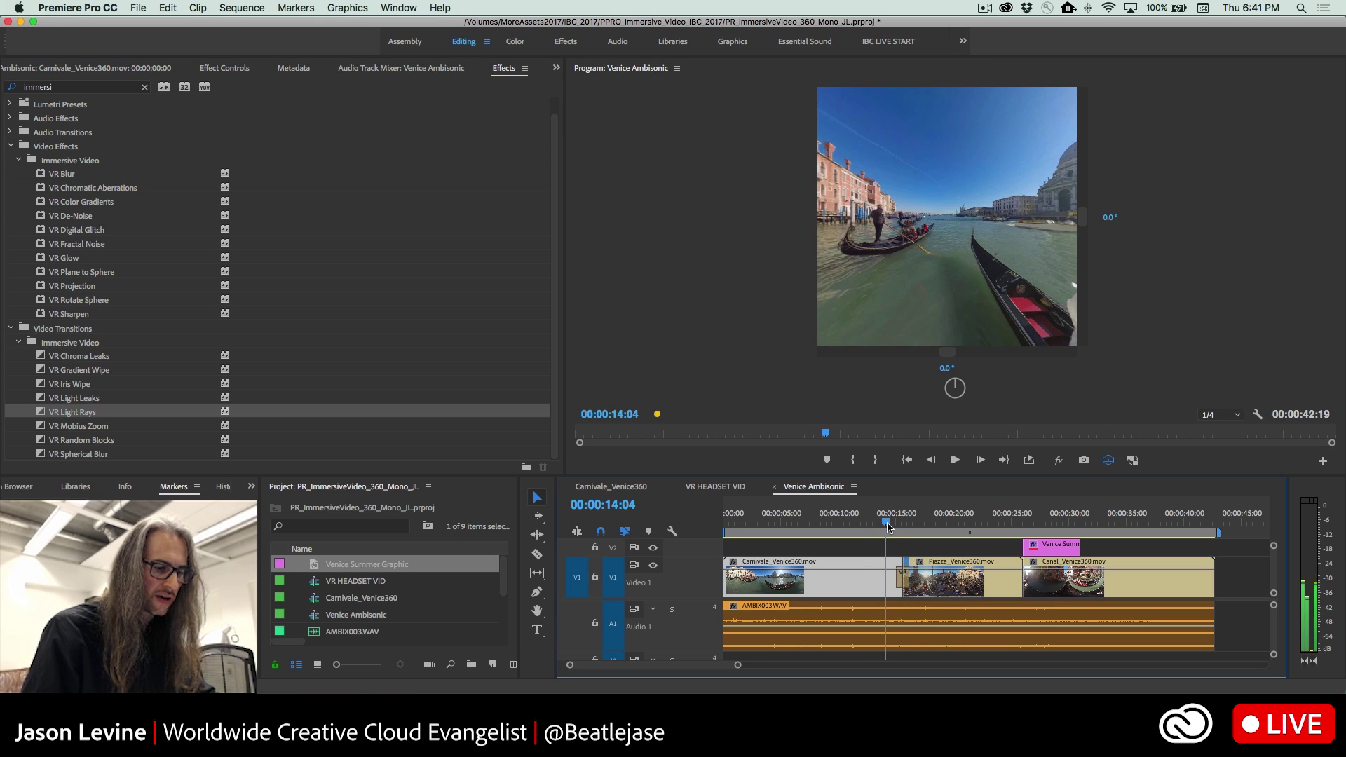
left_click(1109, 461)
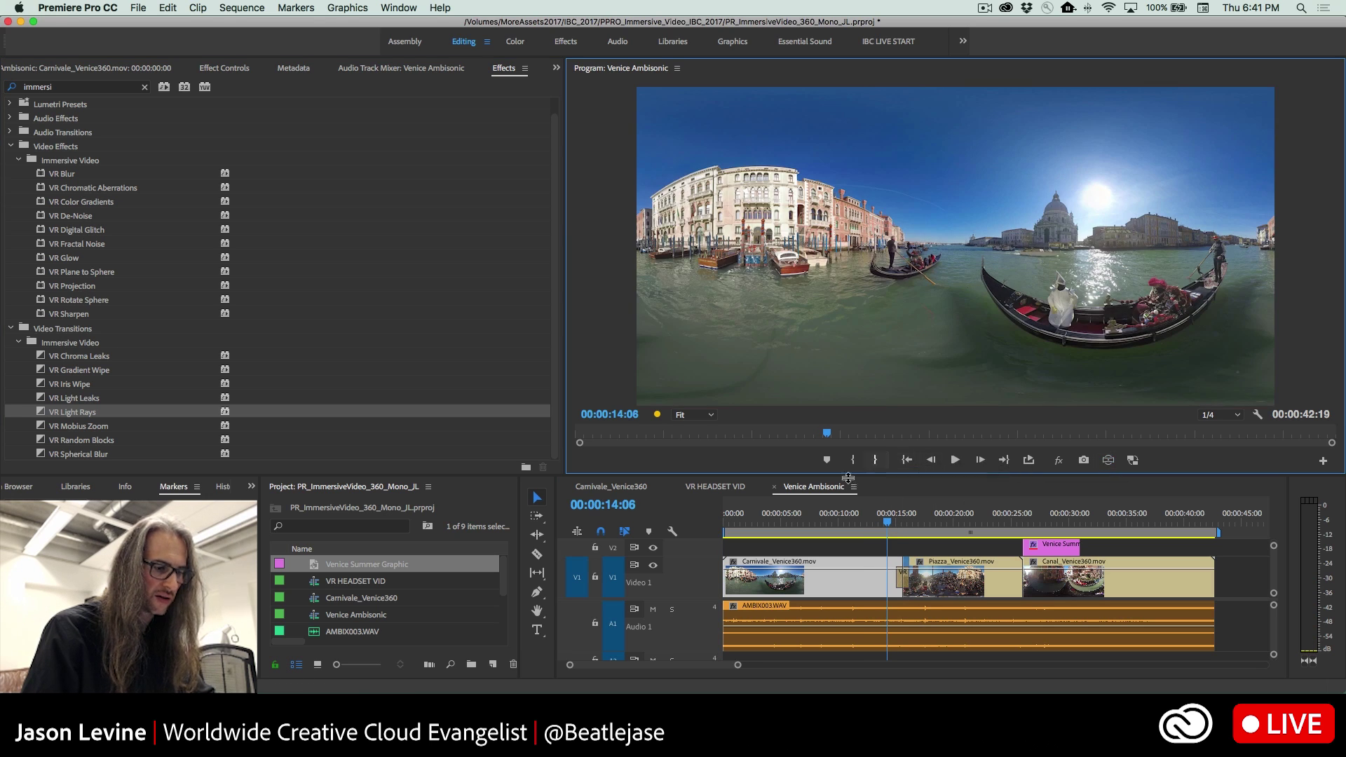
left_click_drag(886, 524, 903, 526)
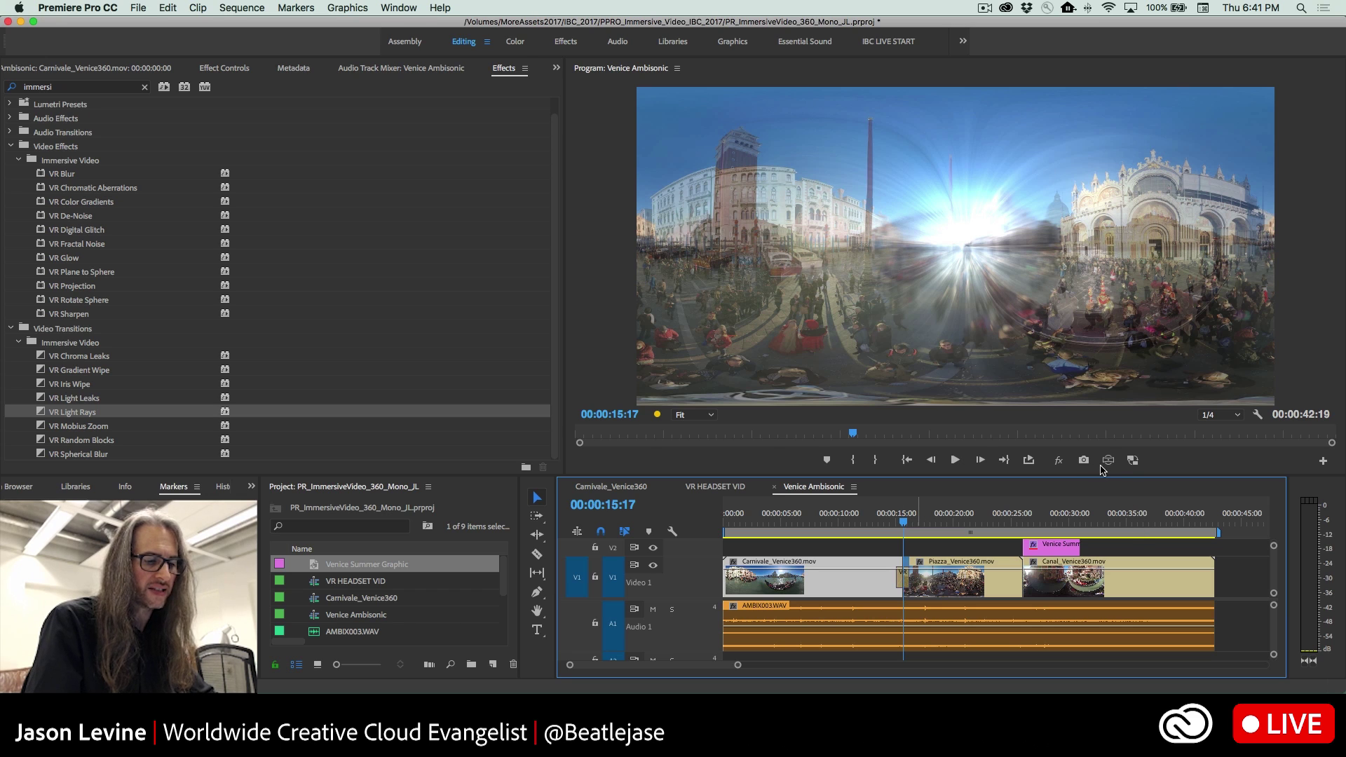
left_click(1108, 460)
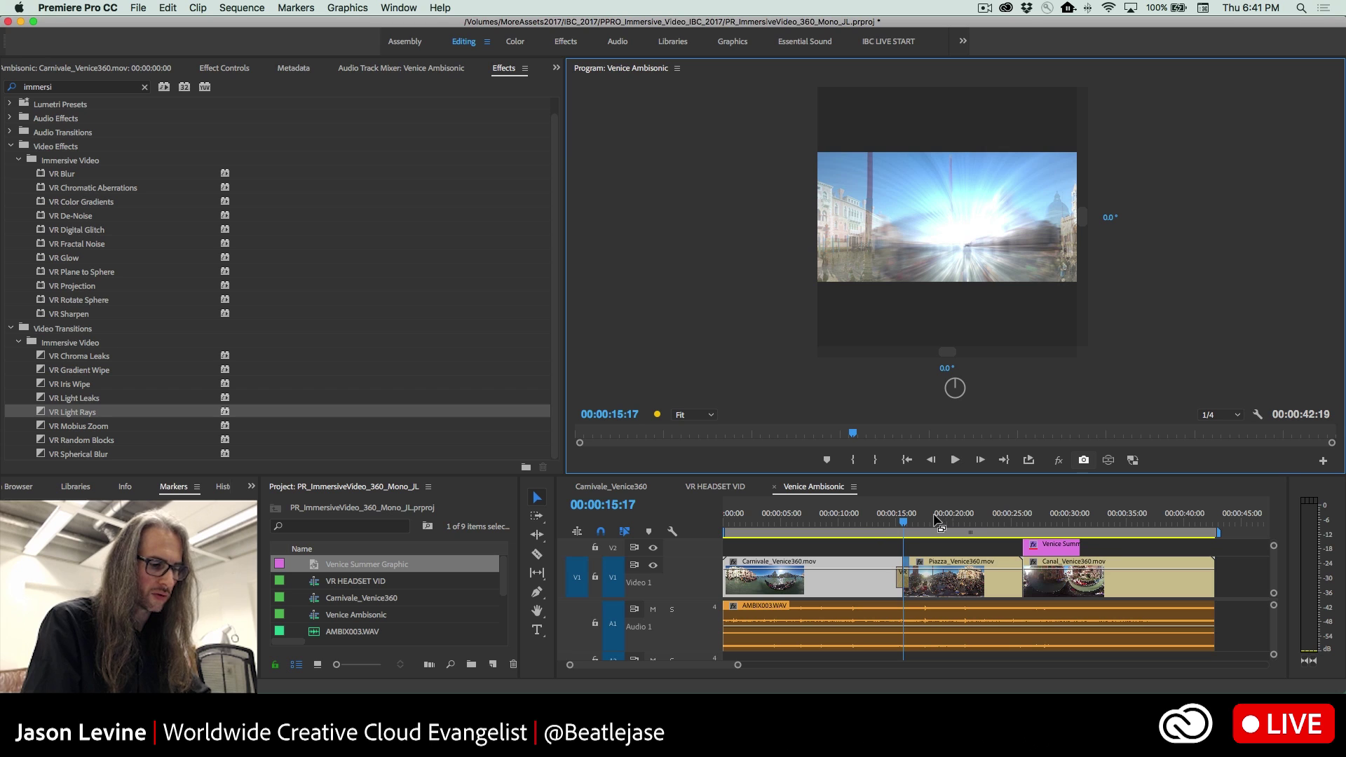
left_click(879, 522)
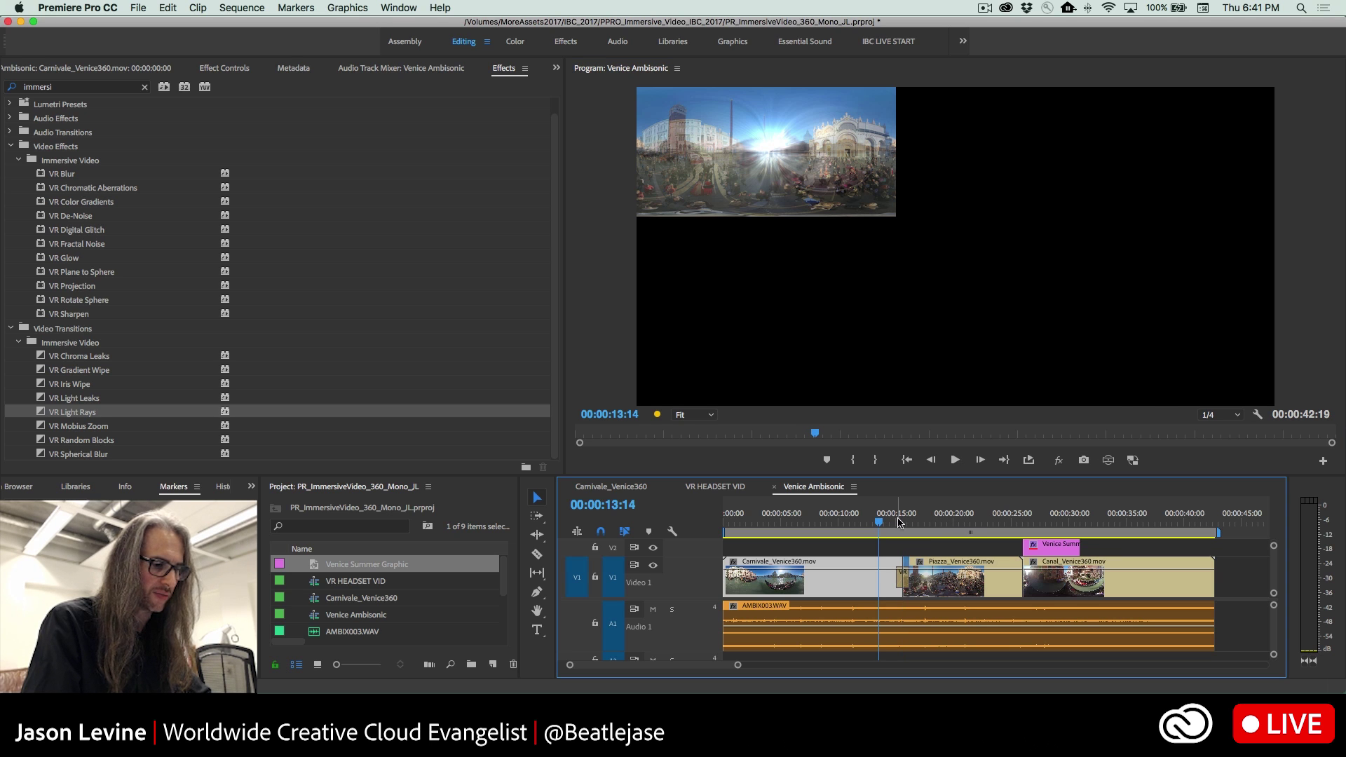
left_click(896, 522)
left_click_drag(895, 522, 904, 522)
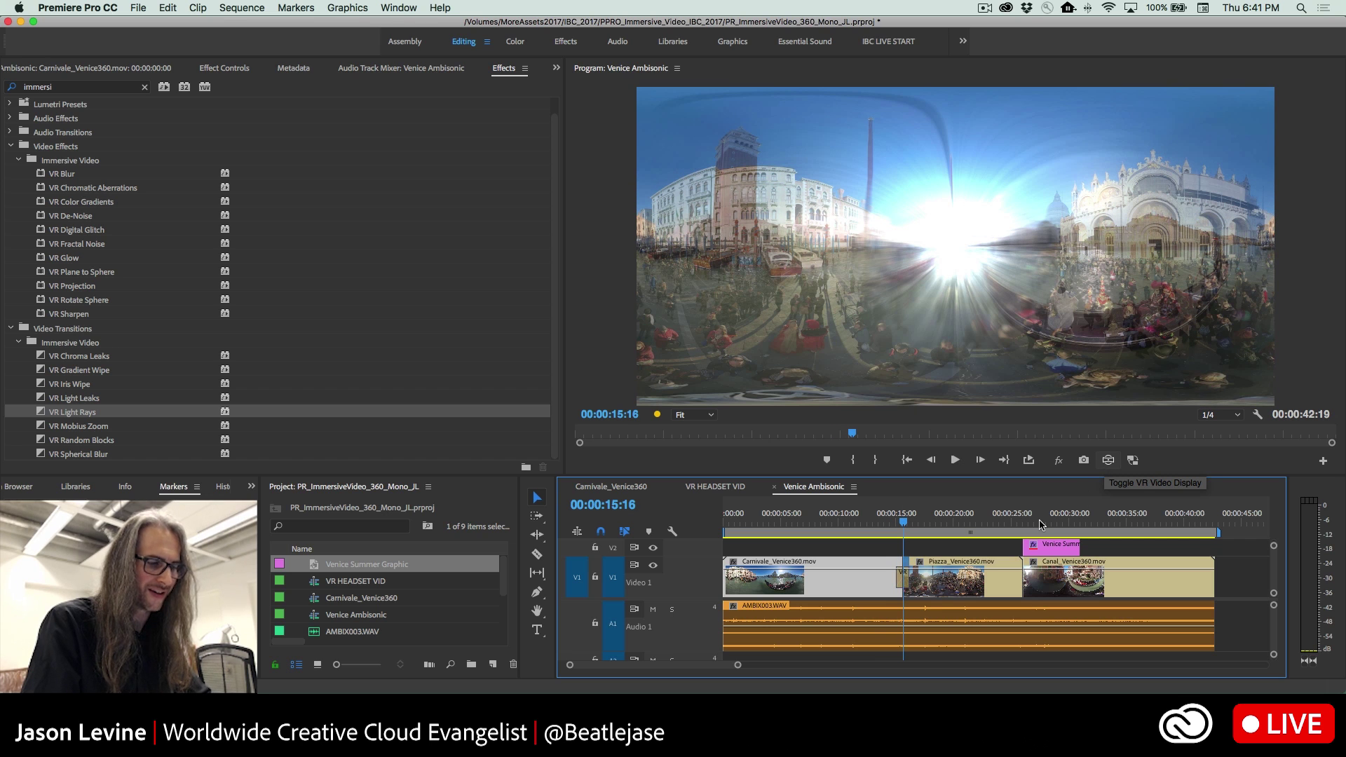
key("super+shift+alt+v")
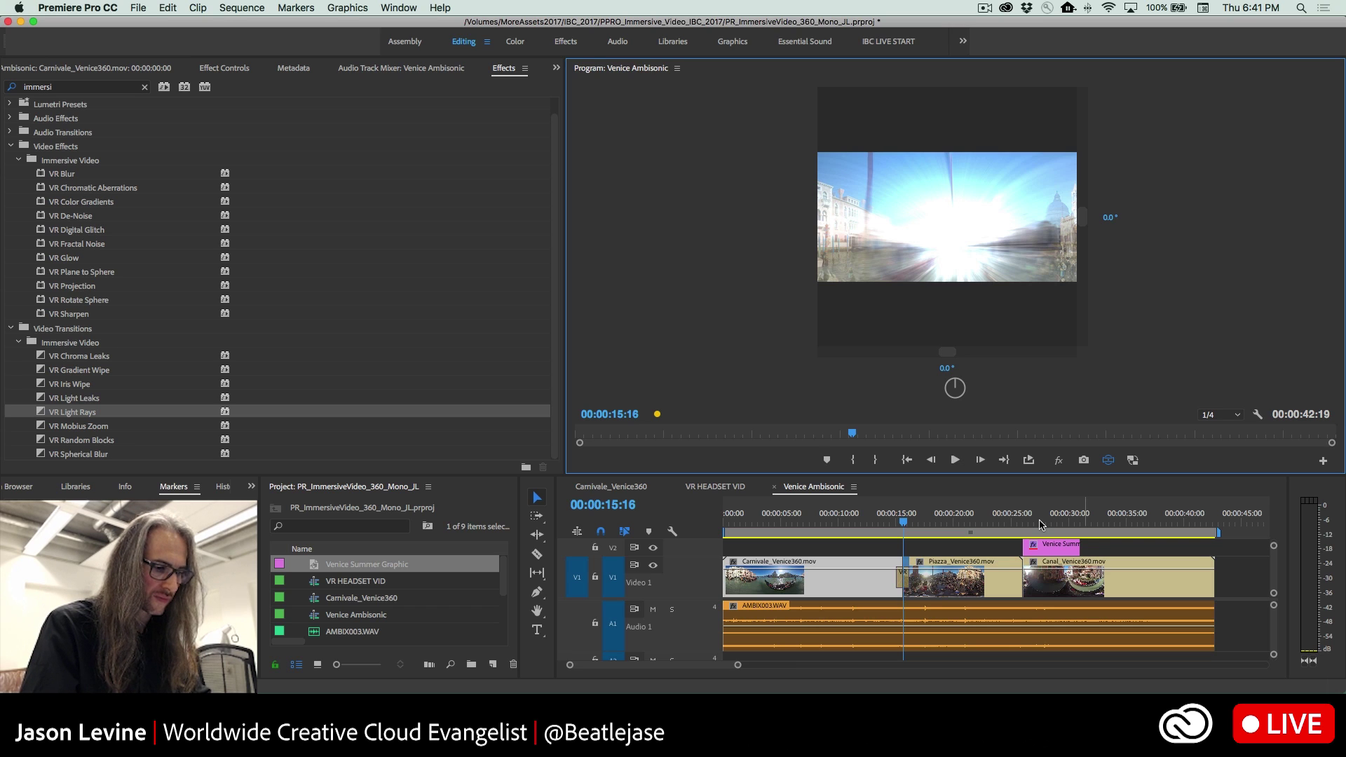
left_click(947, 519)
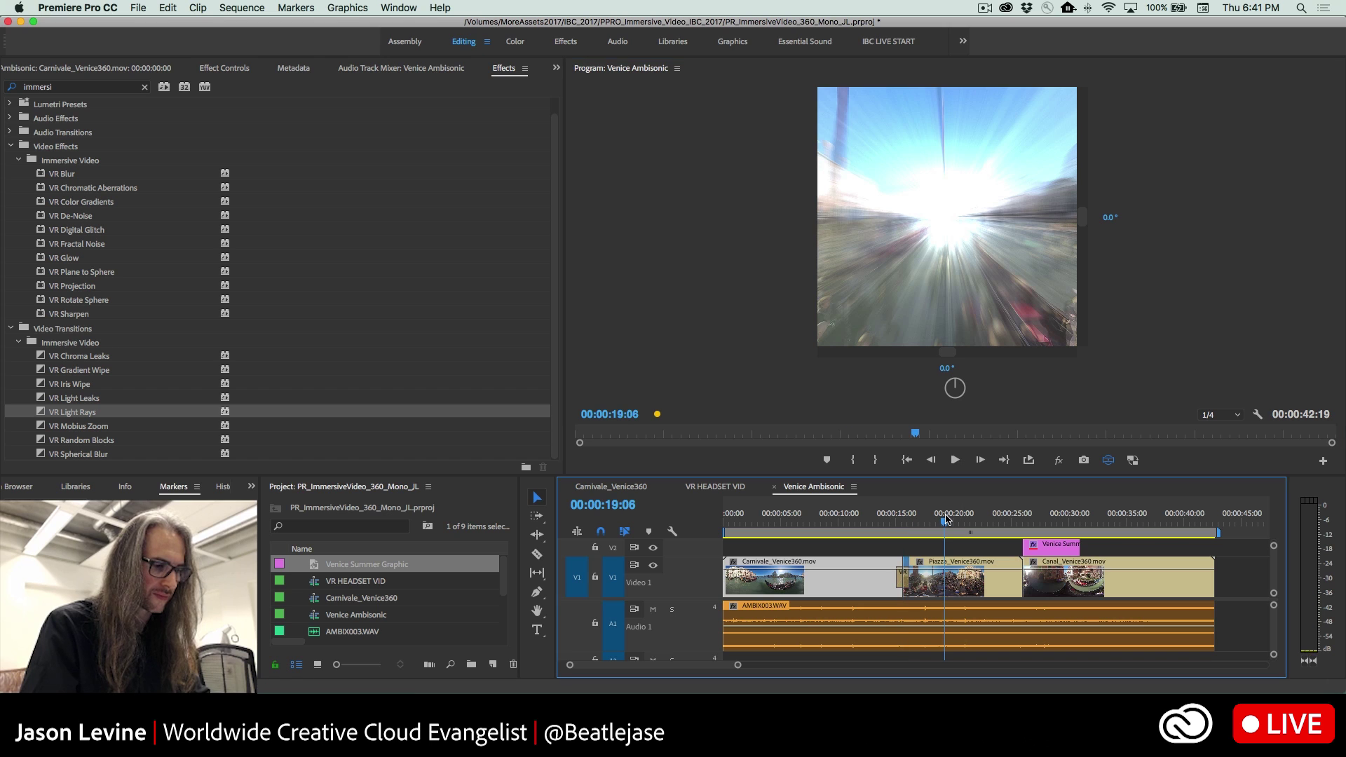
left_click_drag(946, 519, 911, 529)
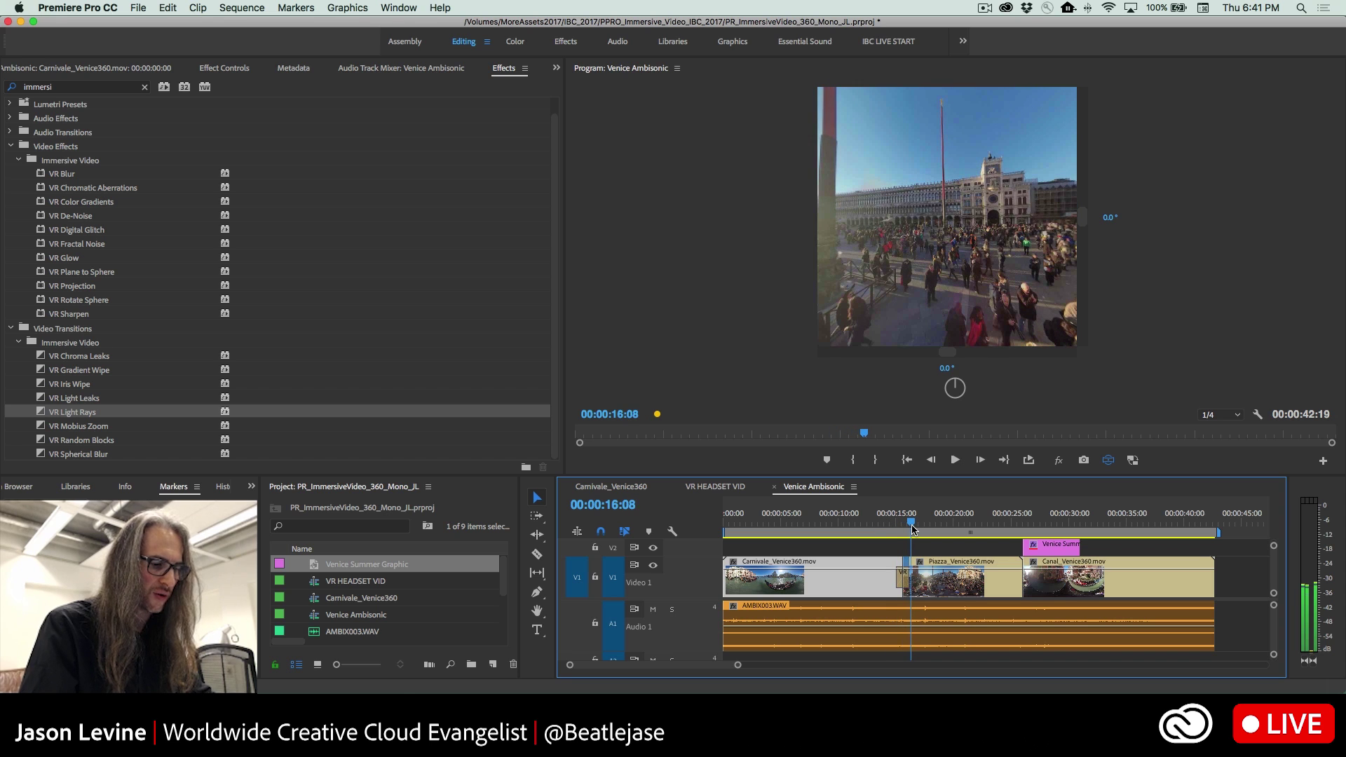
- Replace the Light Rays transition with VR Iris Wipe at the Carnivale/Piazza cut
left_click(902, 580)
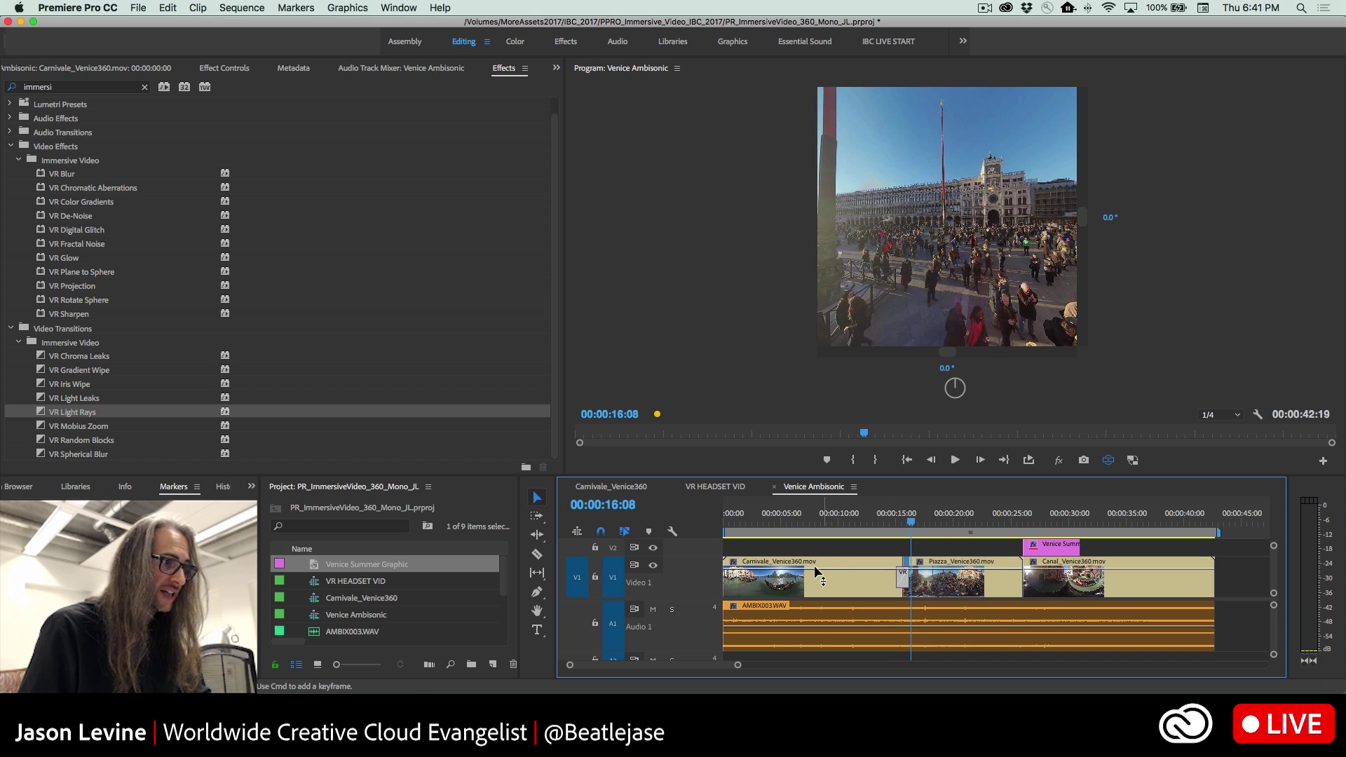
key("BackSpace")
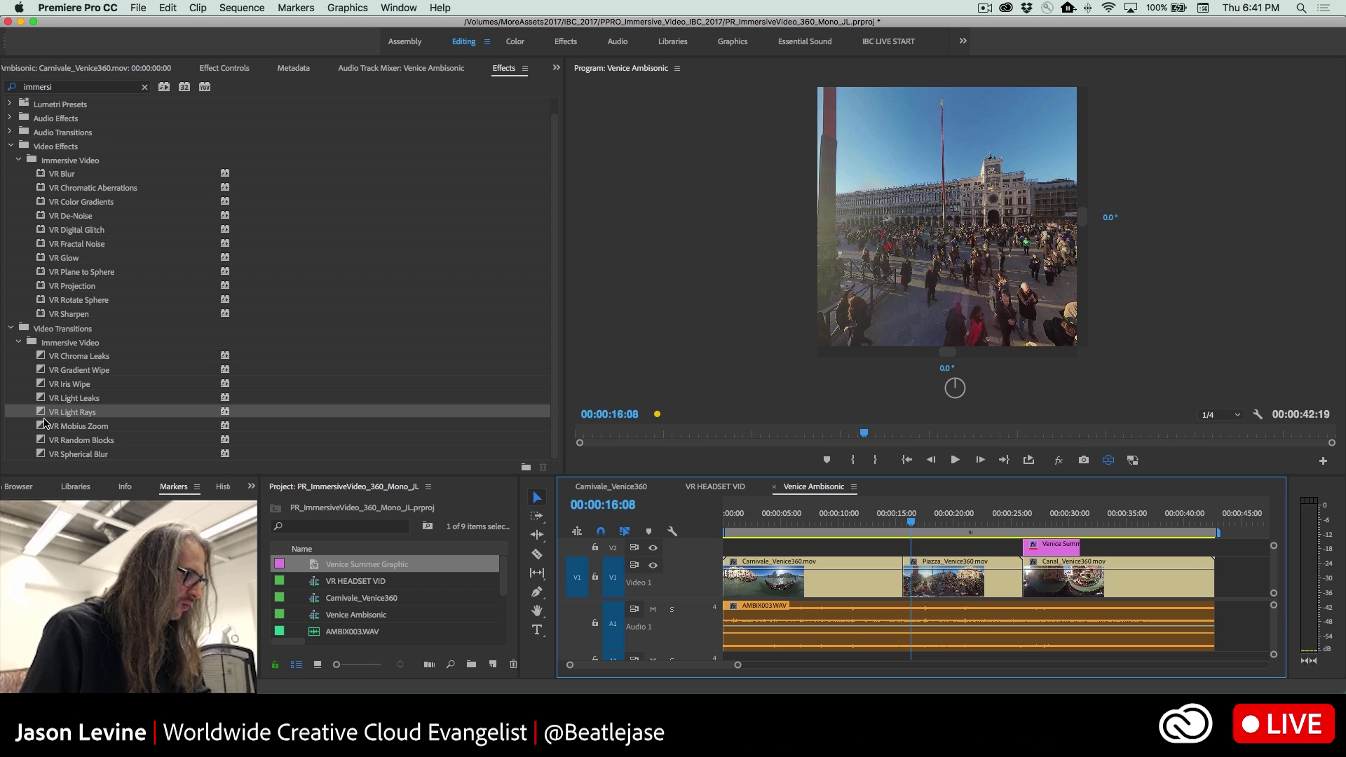
left_click_drag(41, 387, 906, 589)
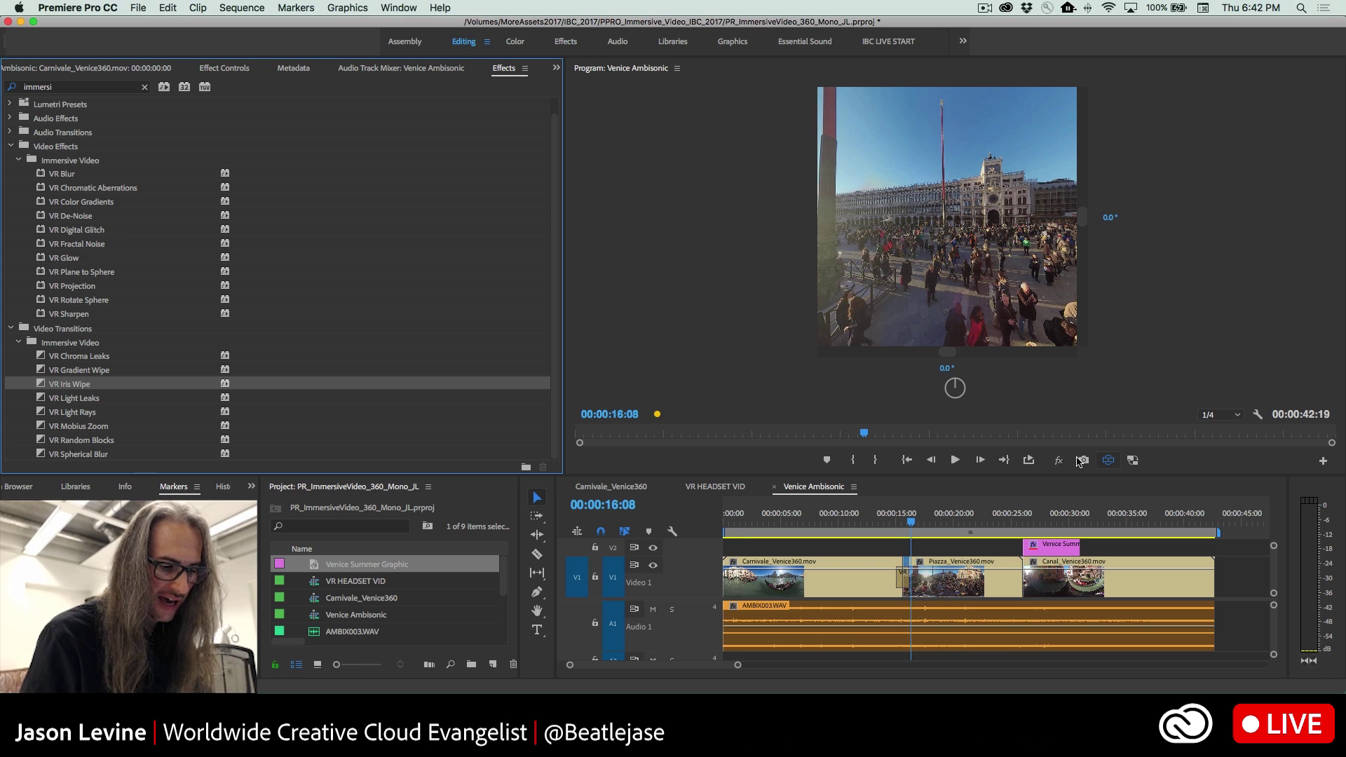
- Preview the VR Iris Wipe through the cut in both flat 360 and VR views
left_click(1108, 460)
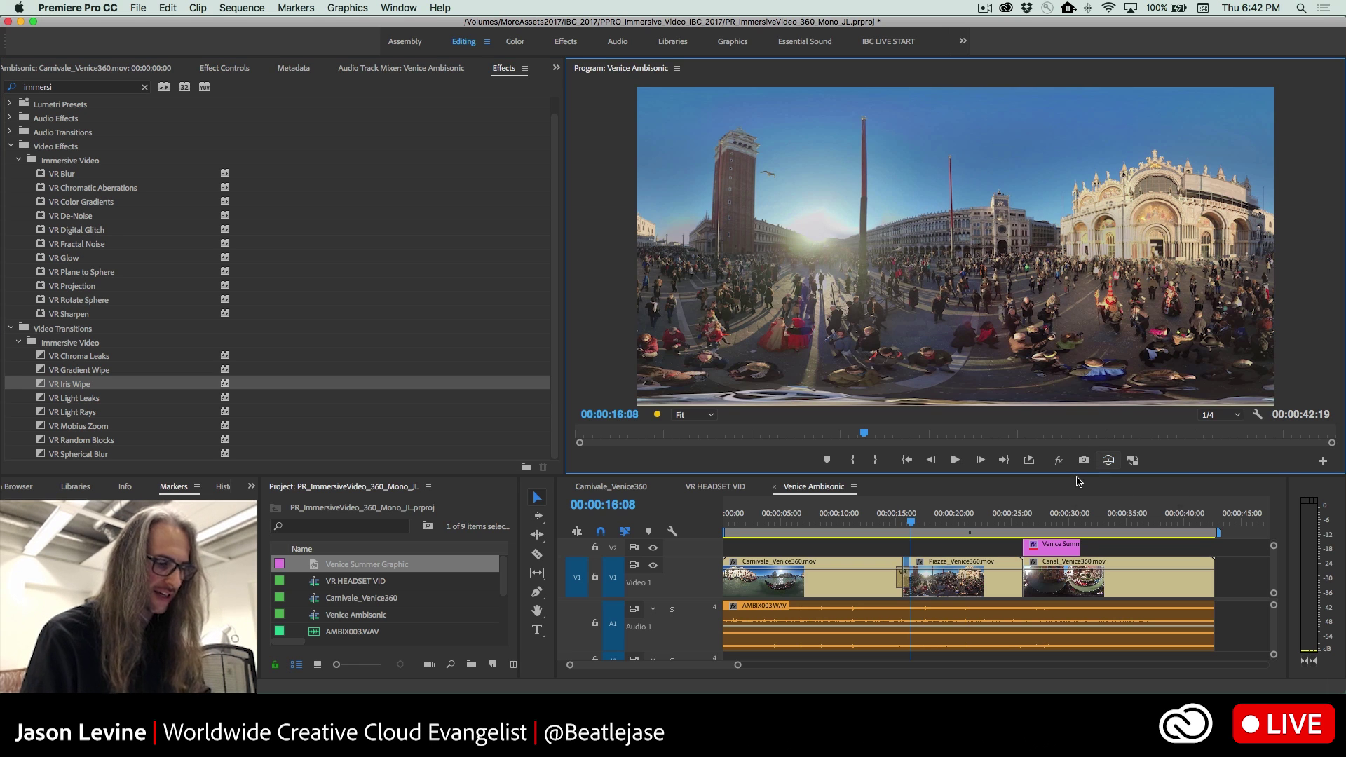
left_click(907, 520)
left_click_drag(907, 521, 901, 521)
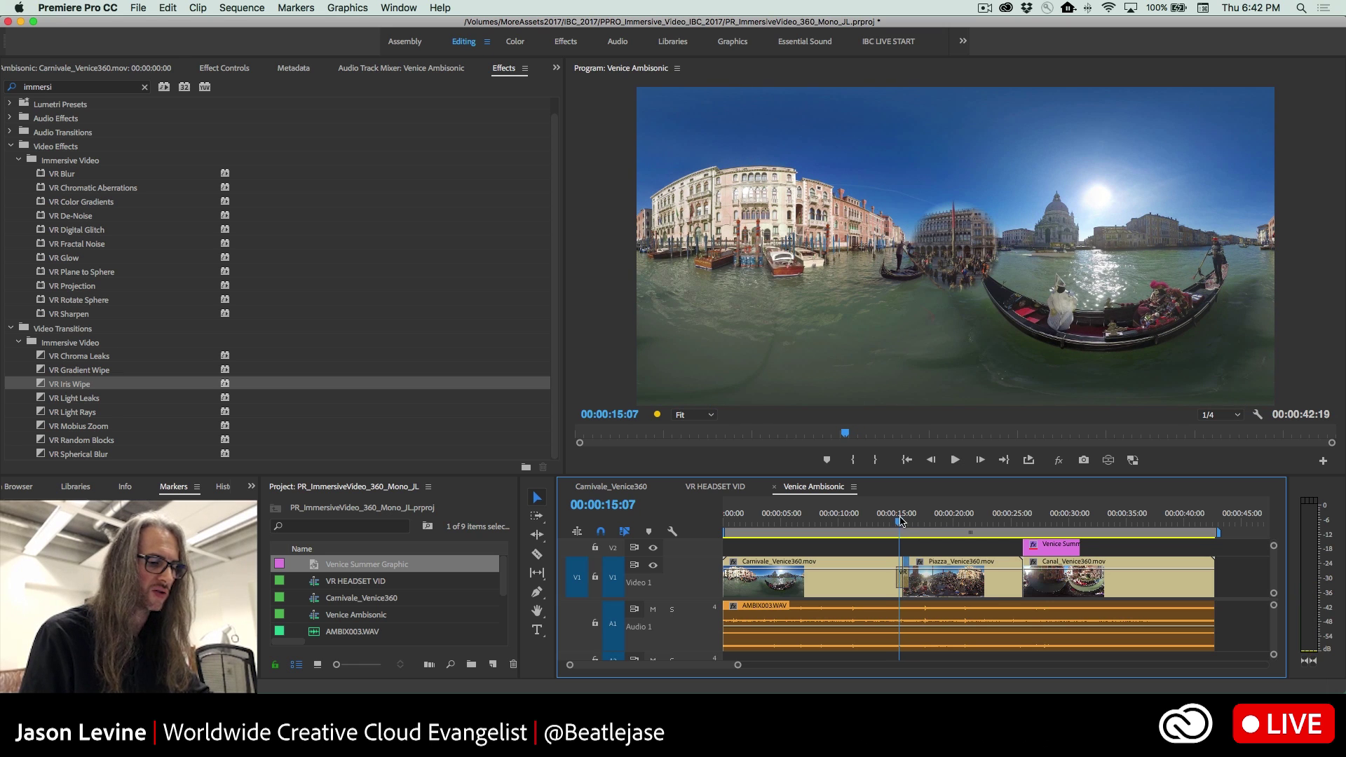
left_click(1108, 460)
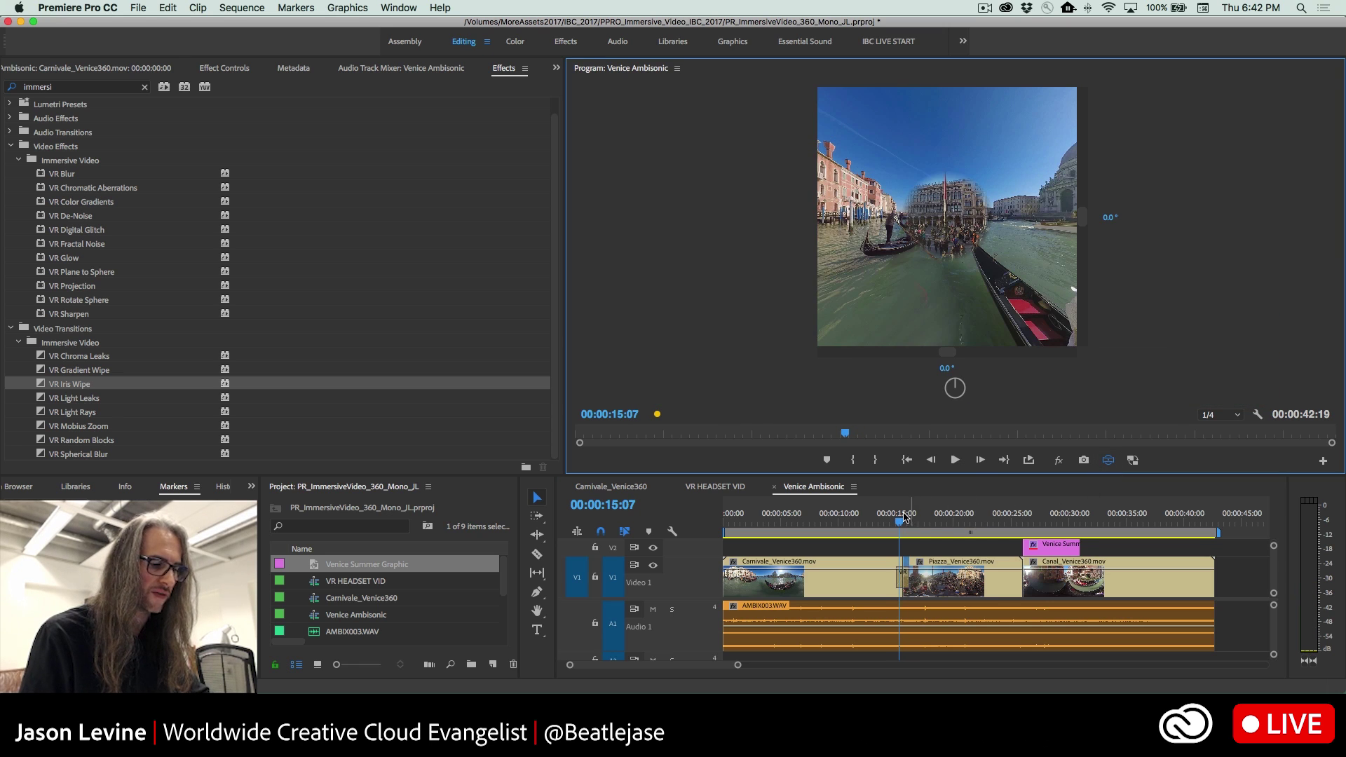
left_click_drag(900, 523, 911, 523)
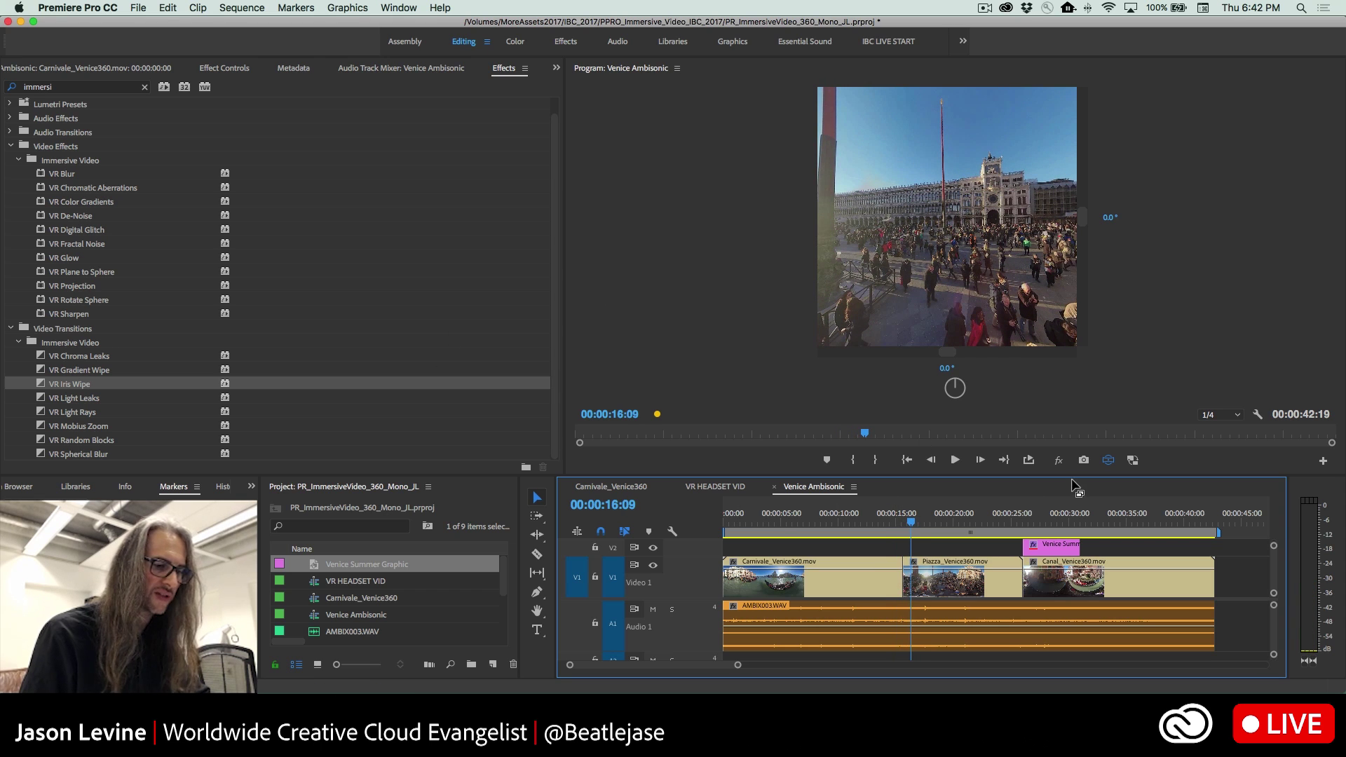
- Place VR Light Leaks on the Carnivale/Piazza cut and preview it in the flat 360 view
left_click(1109, 460)
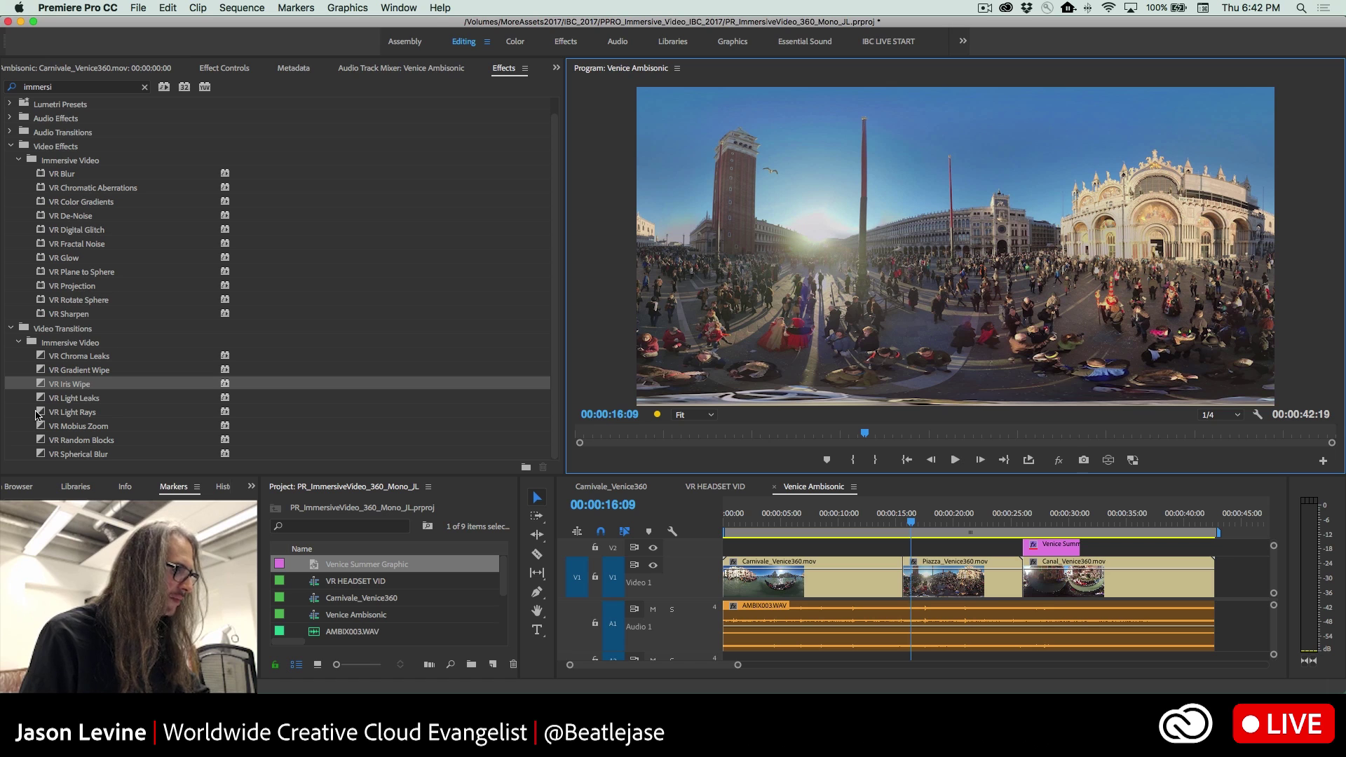
left_click_drag(42, 402, 912, 595)
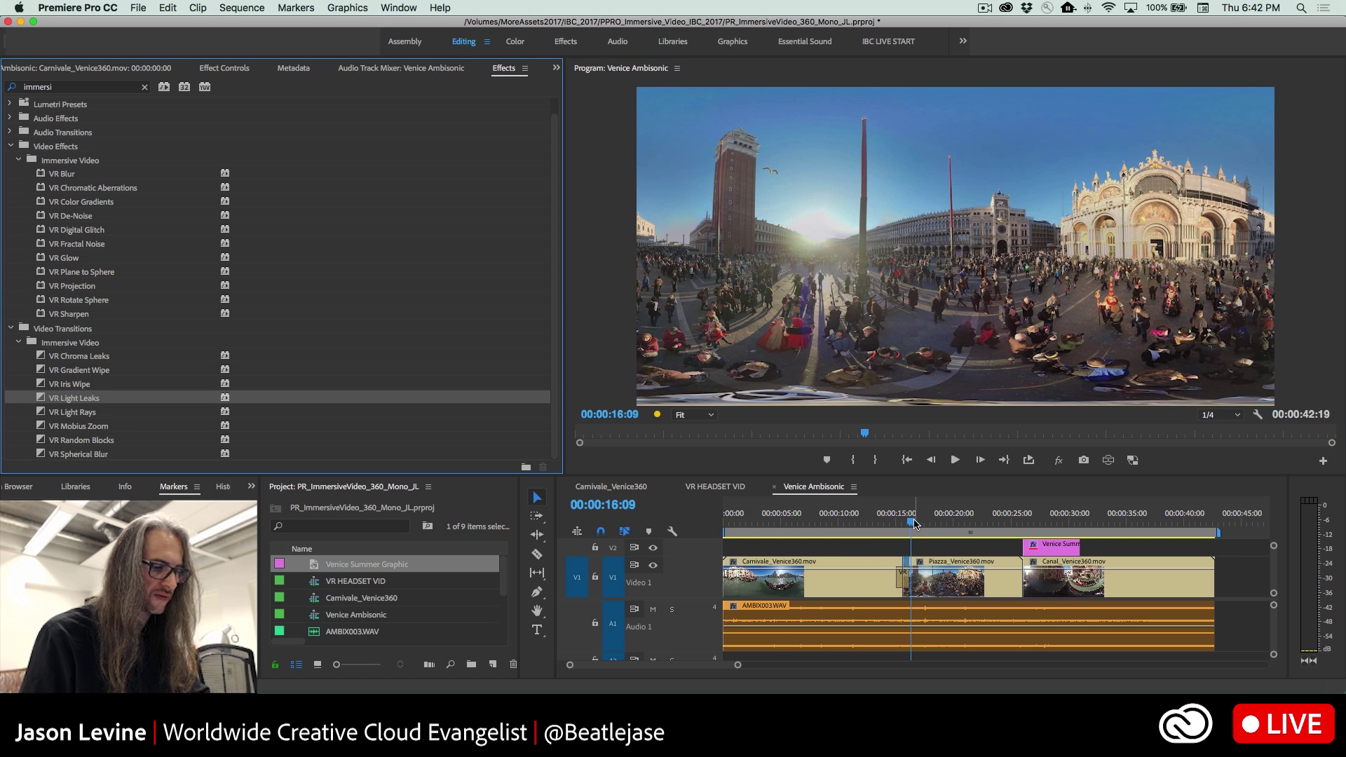
mouse_move(915, 520)
left_mouse_down()
mouse_move(889, 521)
mouse_move(906, 521)
left_mouse_up()
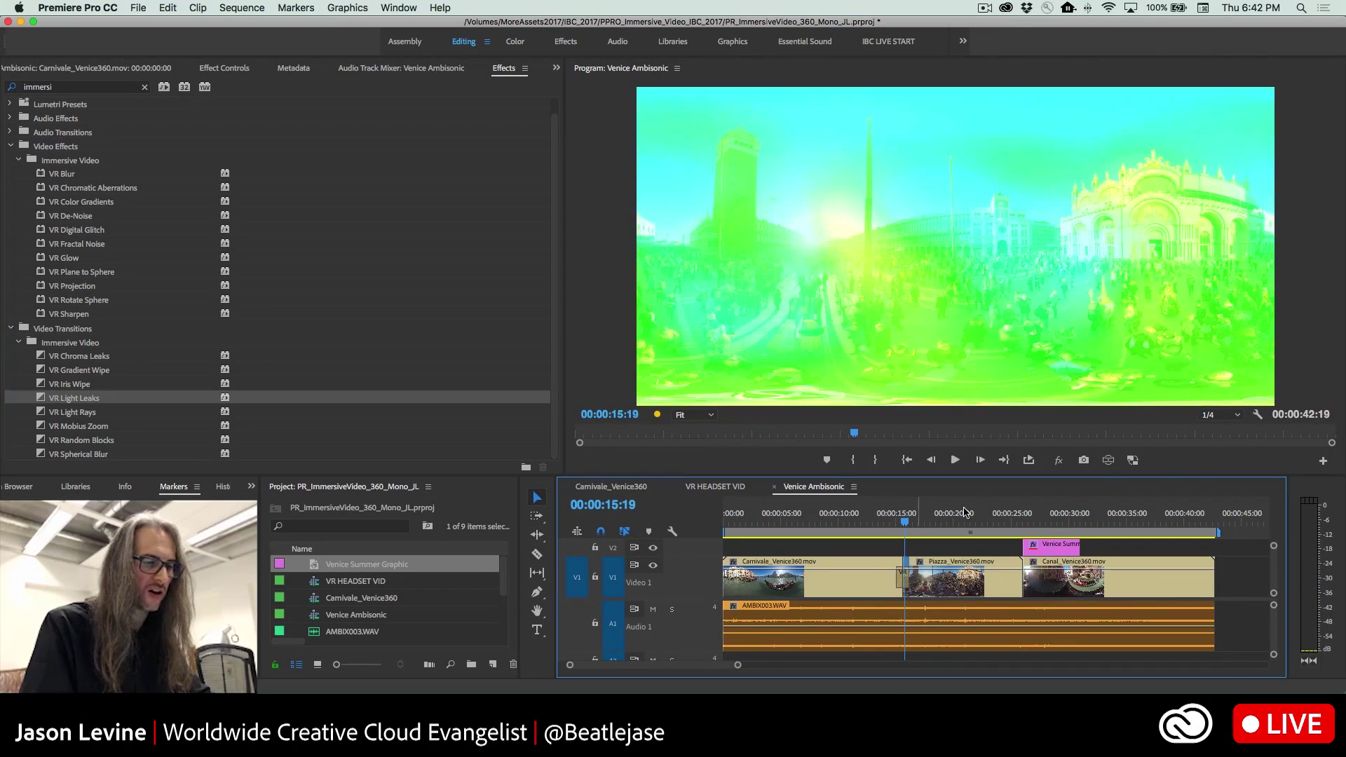
- Return to immersive VR view, move to the piazza shot at 17:21, and select AMBIX003.WAV
left_click(1109, 460)
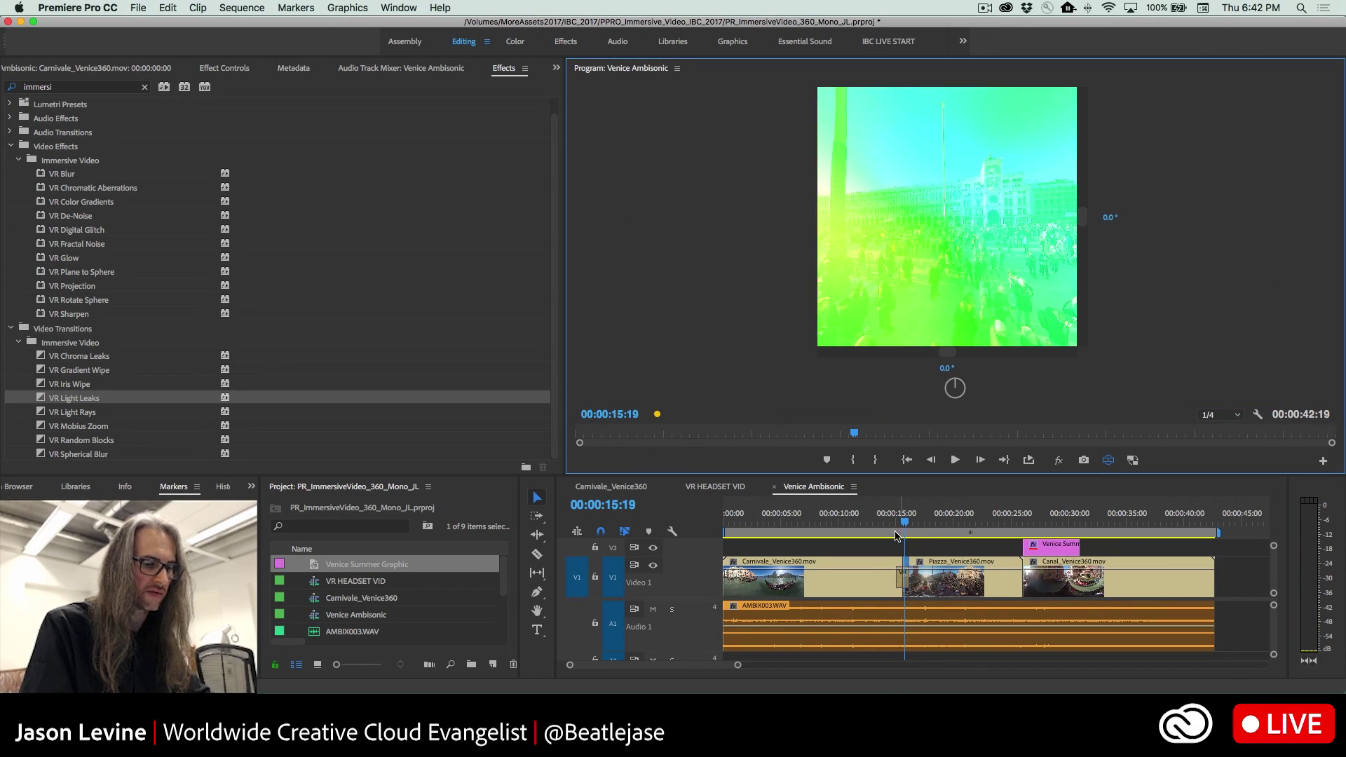
left_click(893, 522)
left_click_drag(892, 525, 928, 533)
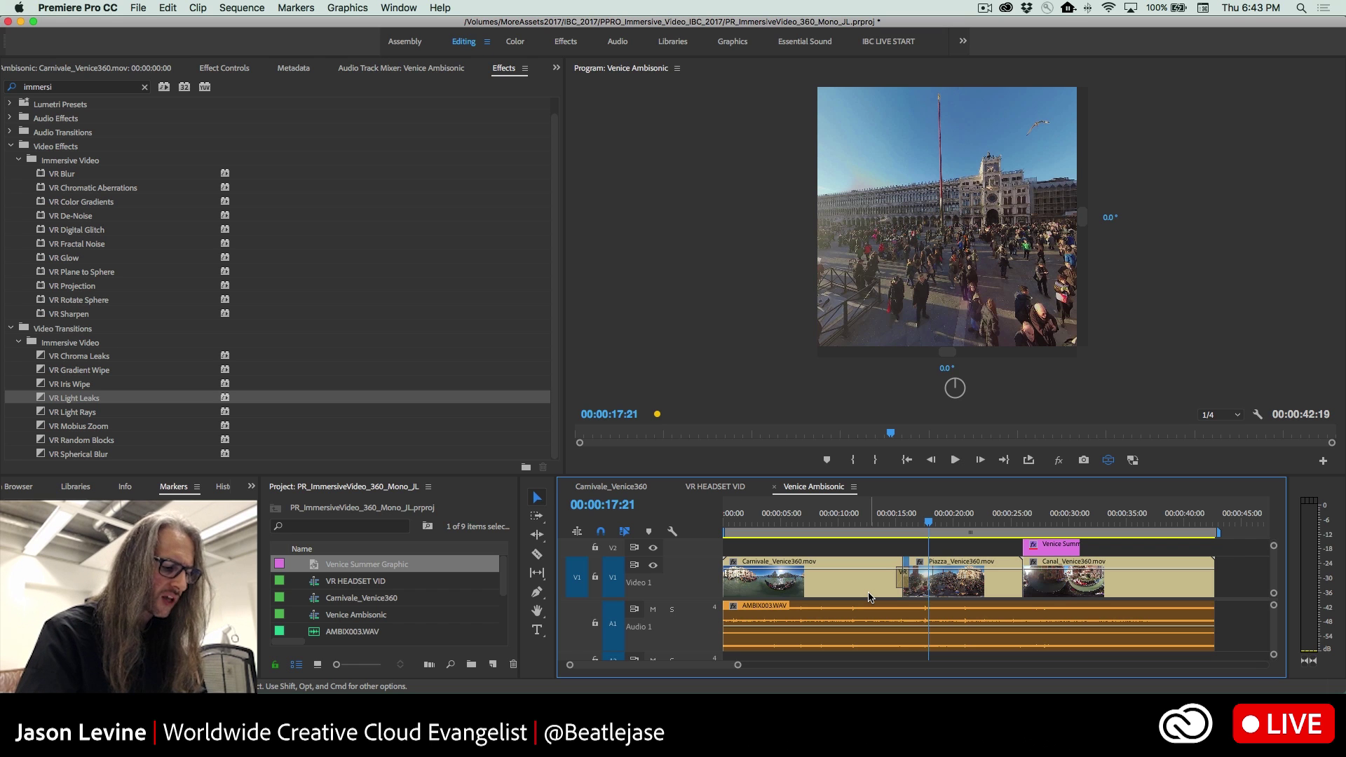
left_click(740, 614)
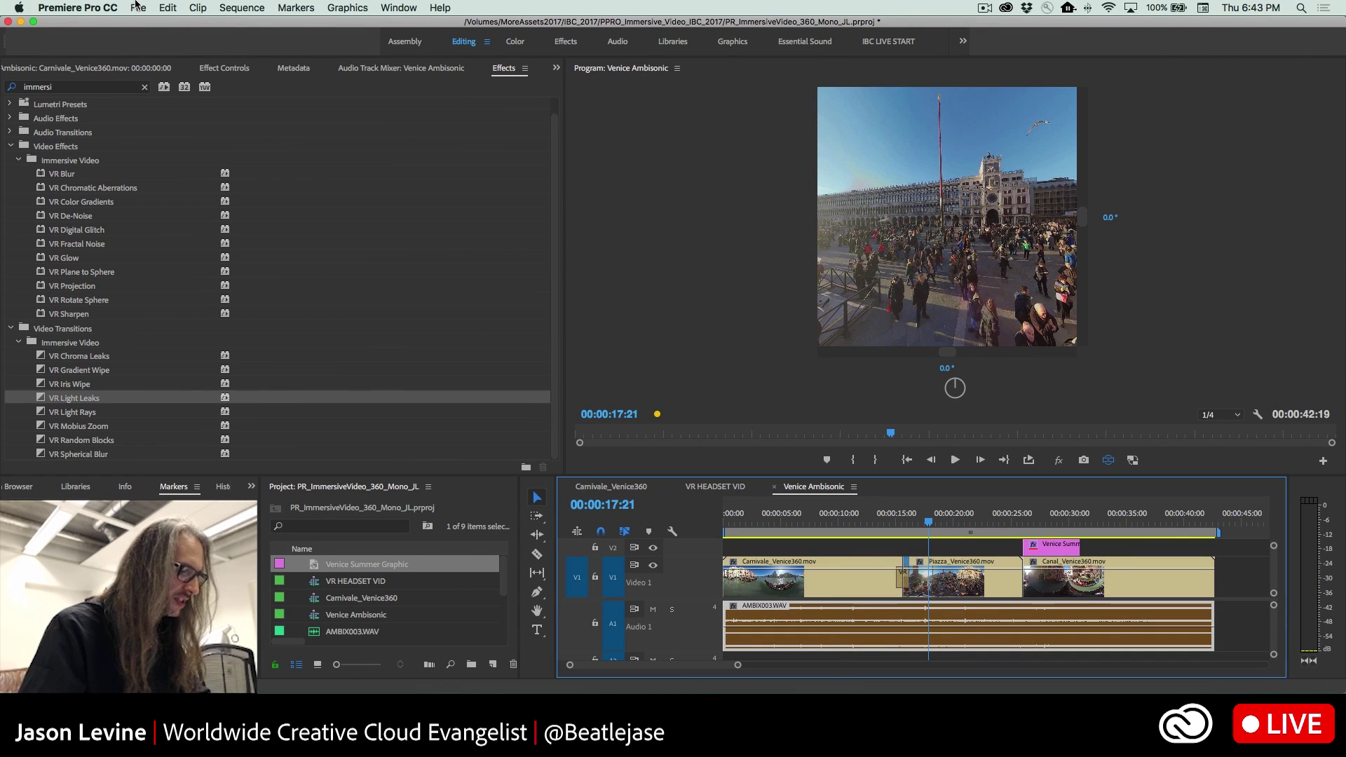
- Start a new sequence and expand the VR > Monoscopic 29.97 presets
left_click(494, 664)
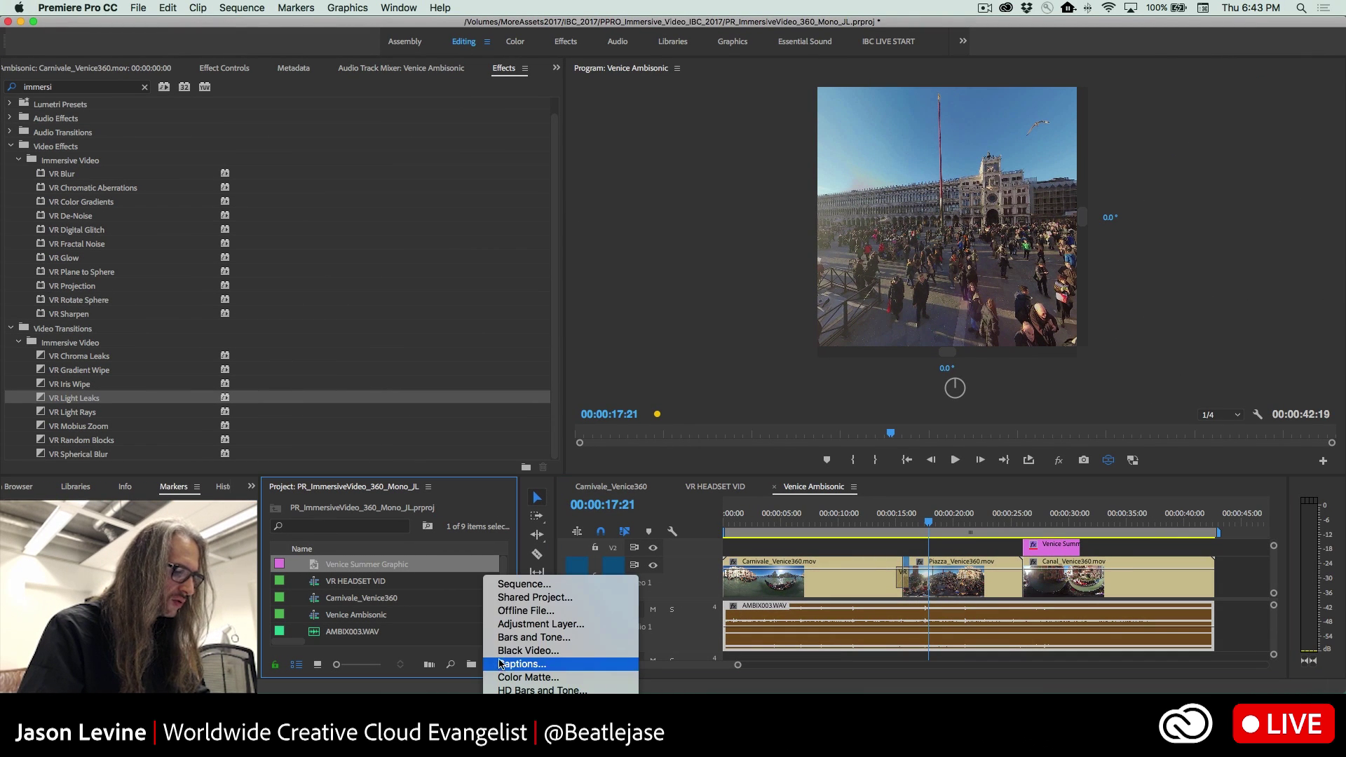
left_click(522, 585)
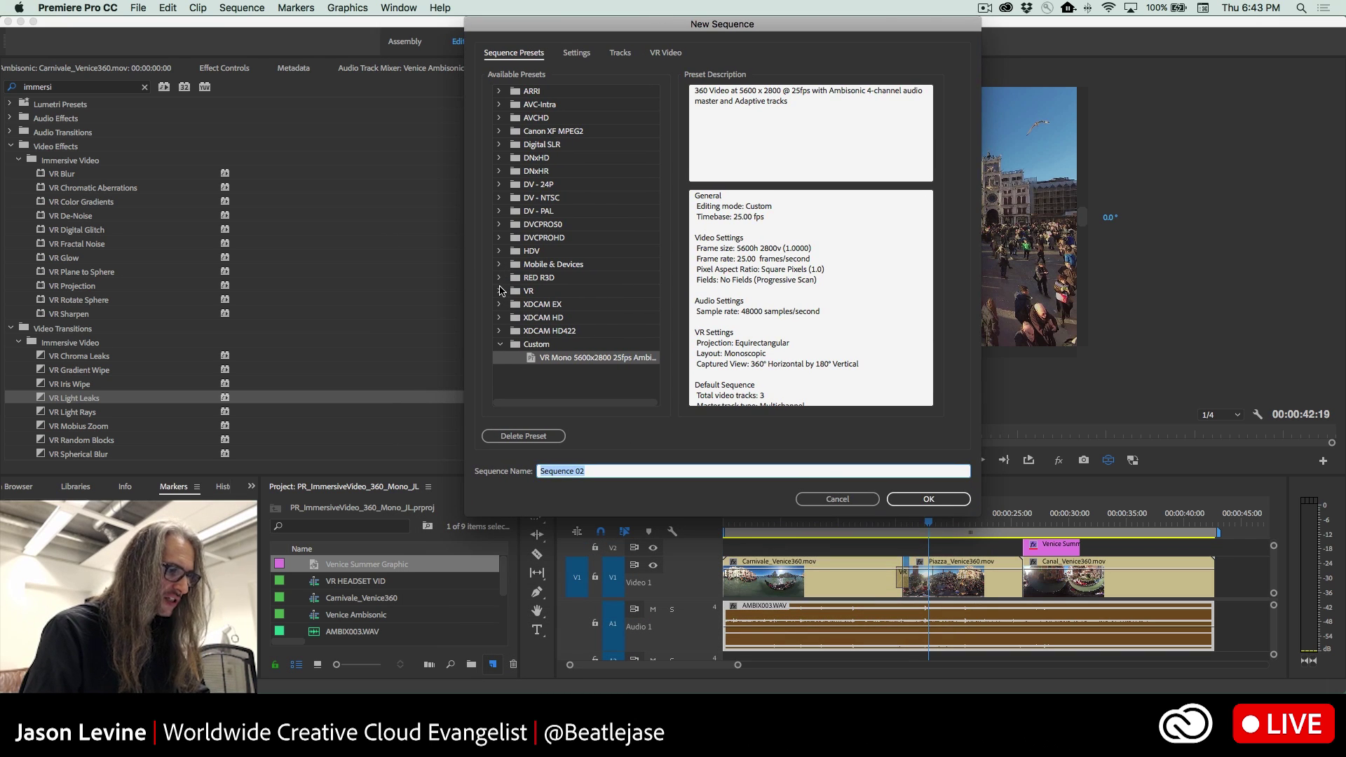
left_click(501, 290)
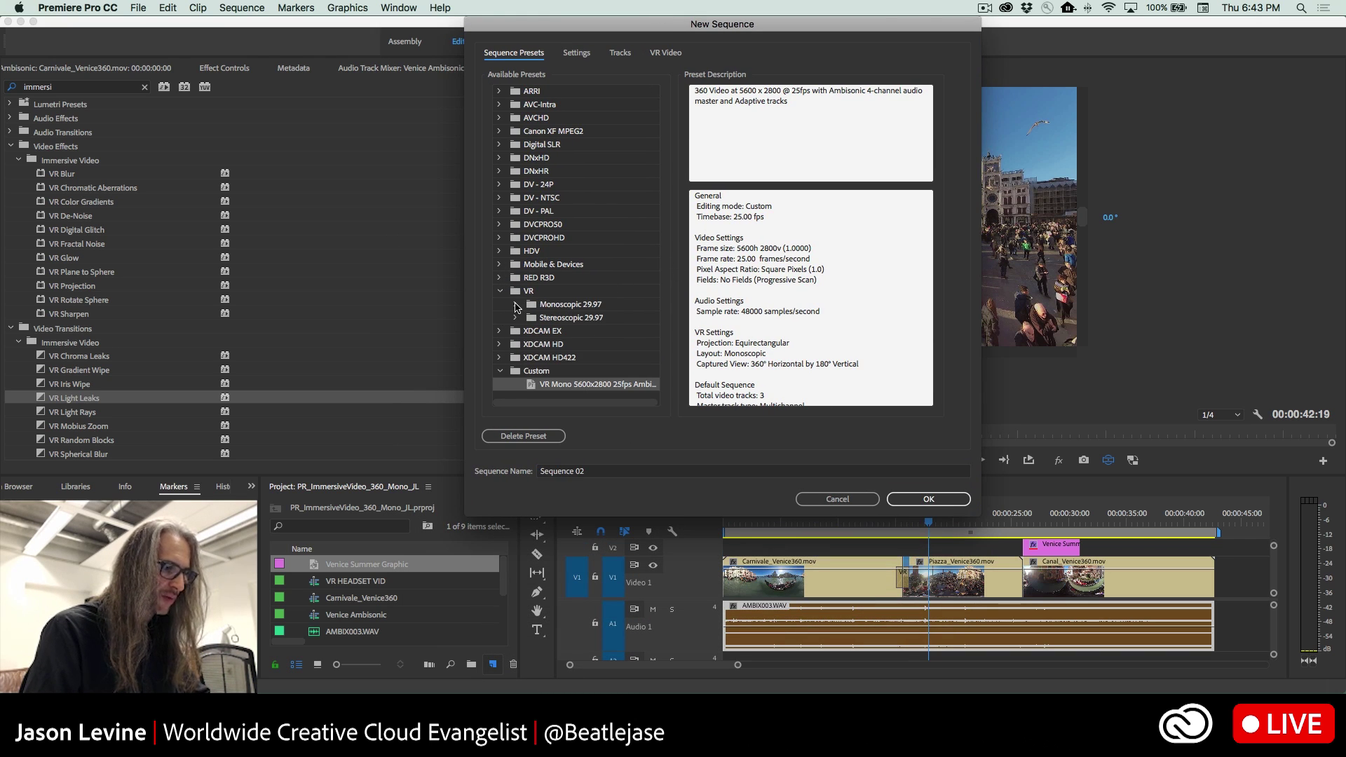
left_click(515, 307)
scroll(631, 319, "down", 3)
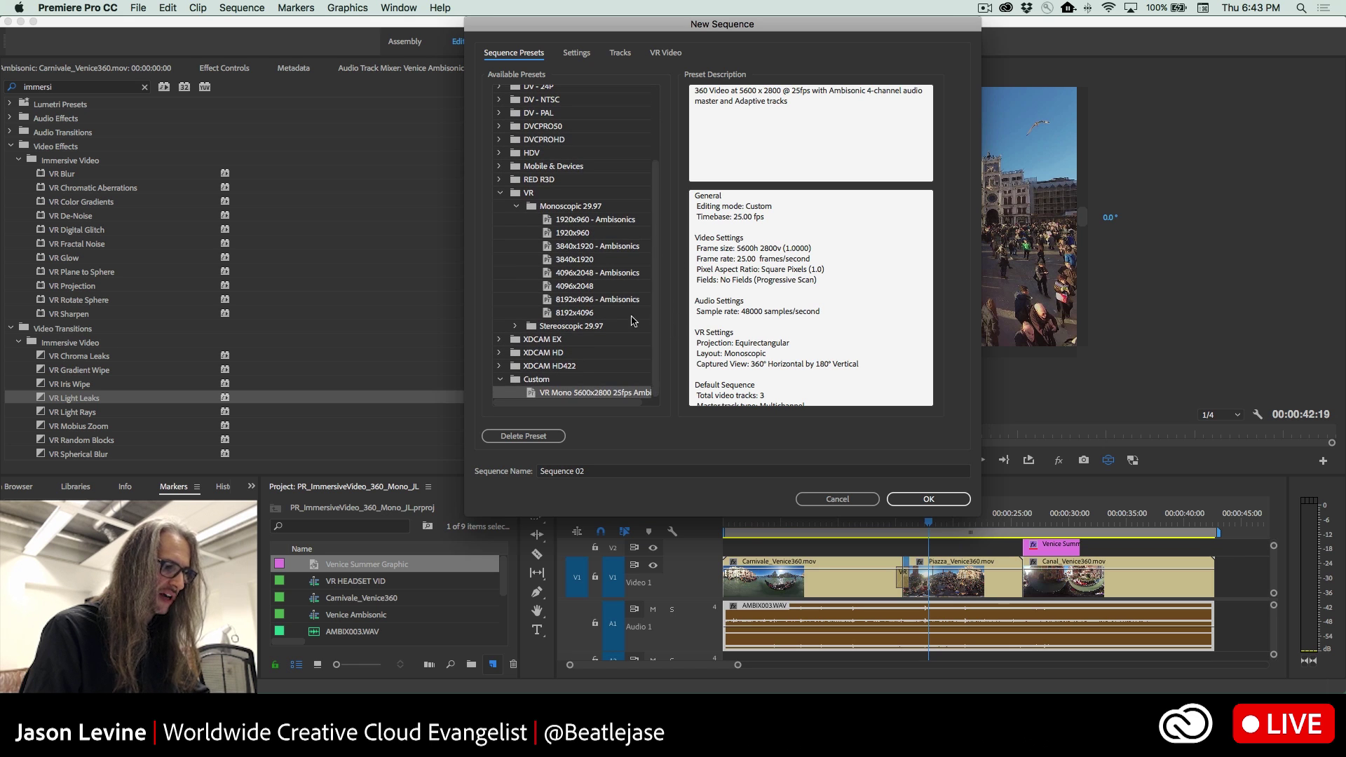
- Read the 8192x4096 - Ambisonics preset's Adaptive audio note, then cancel and head to Preferences
left_click(604, 301)
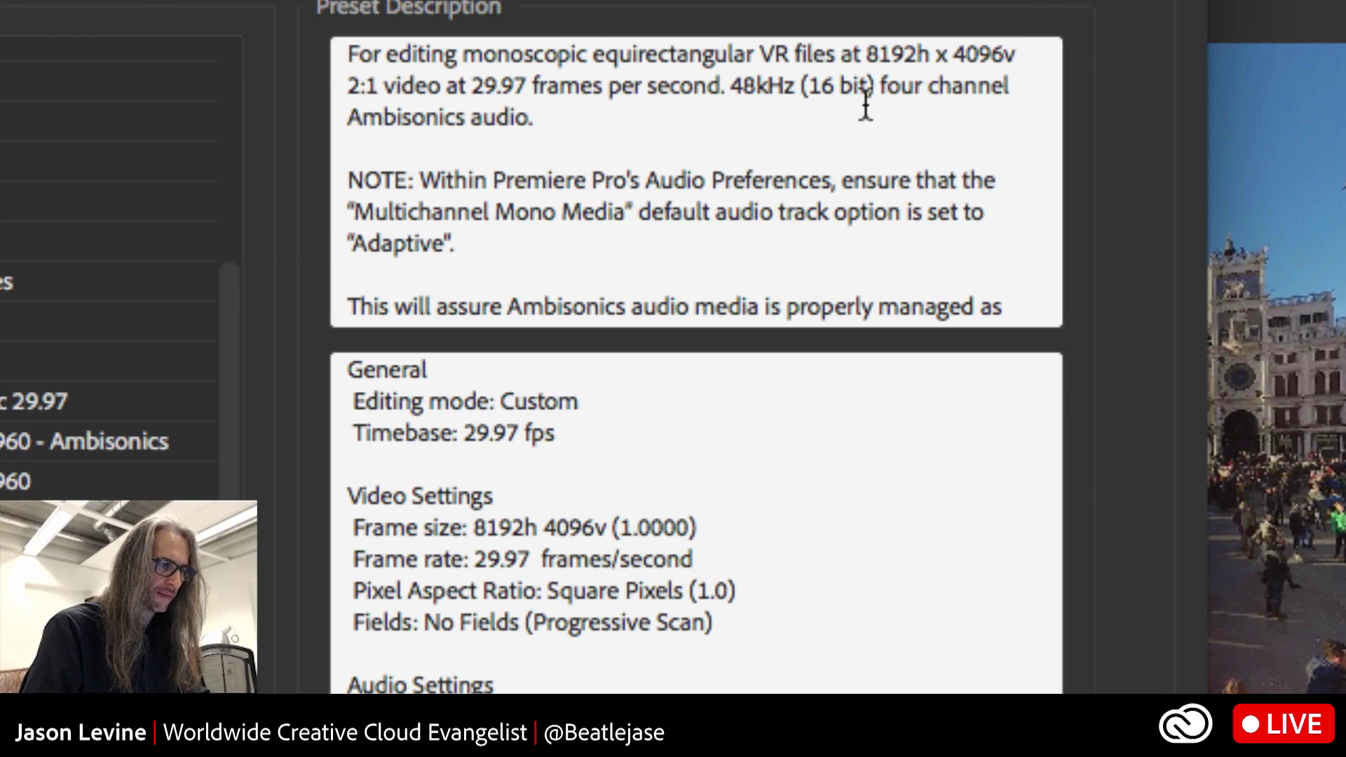
left_click_drag(421, 181, 439, 258)
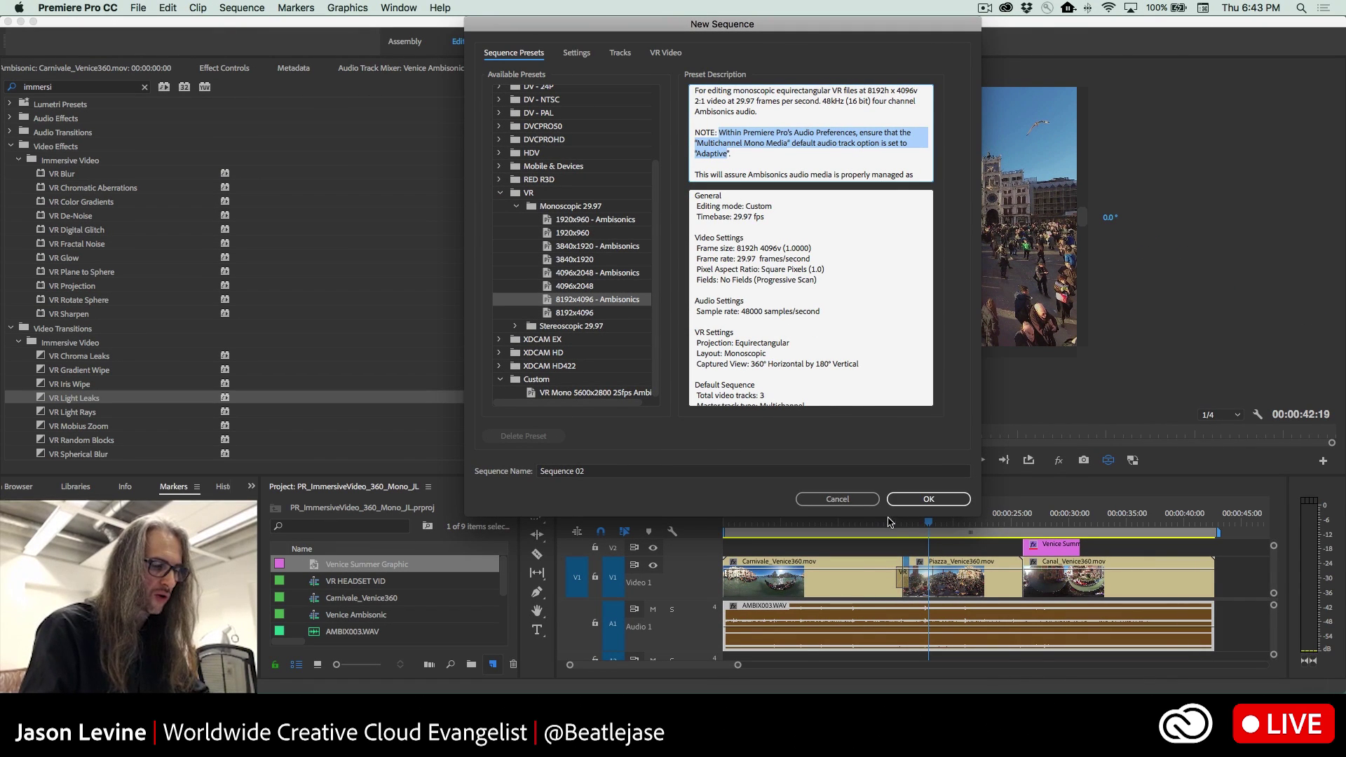
left_click(838, 499)
left_click(77, 8)
- Check that Multichannel Mono Media defaults to Adaptive in Audio preferences, then cancel
mouse_move(74, 48)
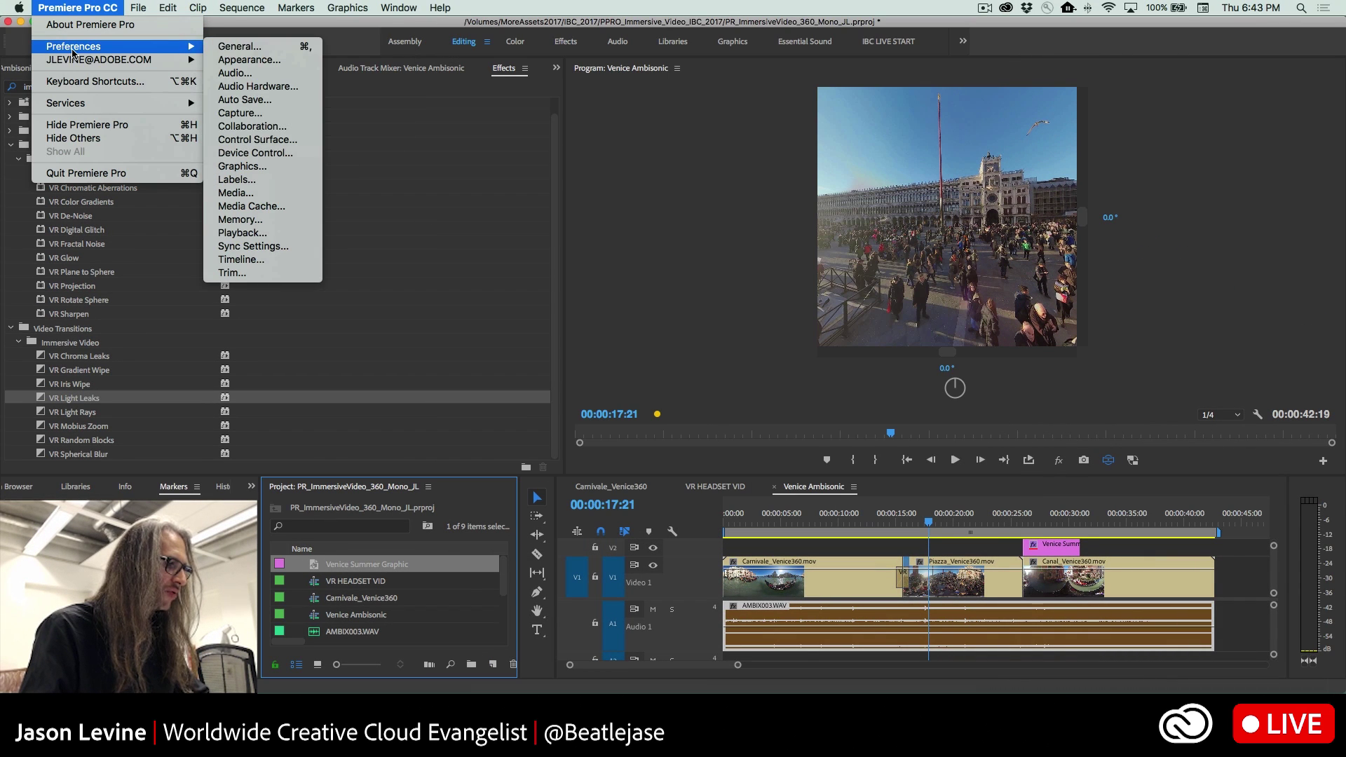
left_click(232, 75)
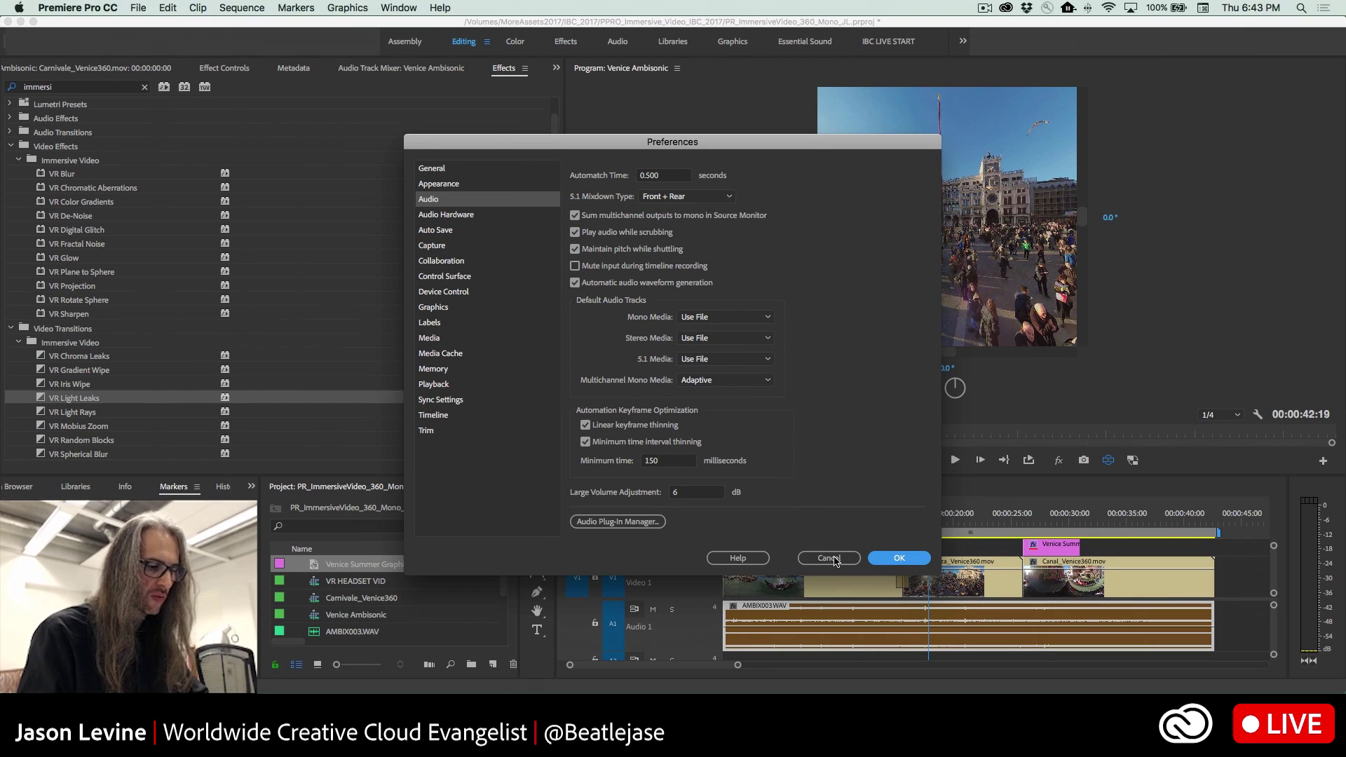
left_click(830, 558)
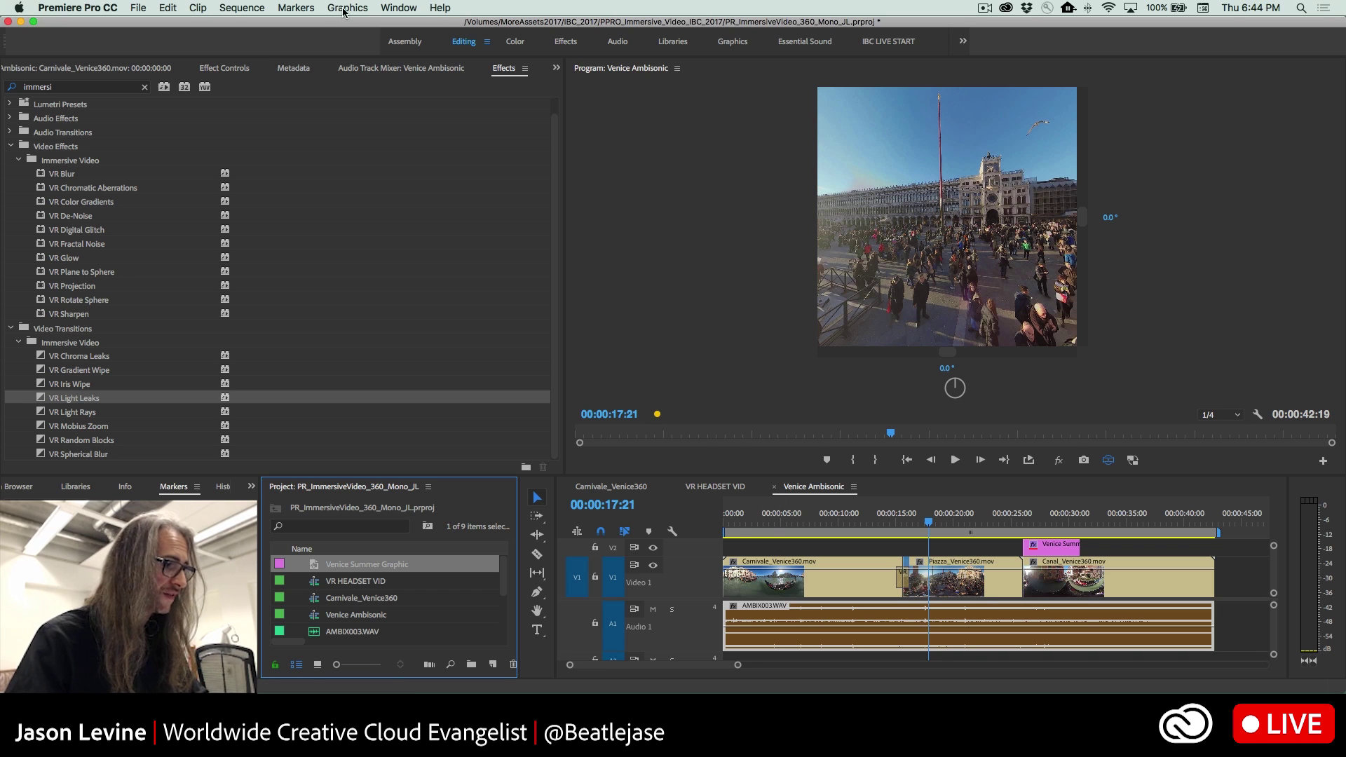
- Add Special > Binauralizer - Ambisonics to the fourth channel in the Audio Track Mixer
left_click(377, 70)
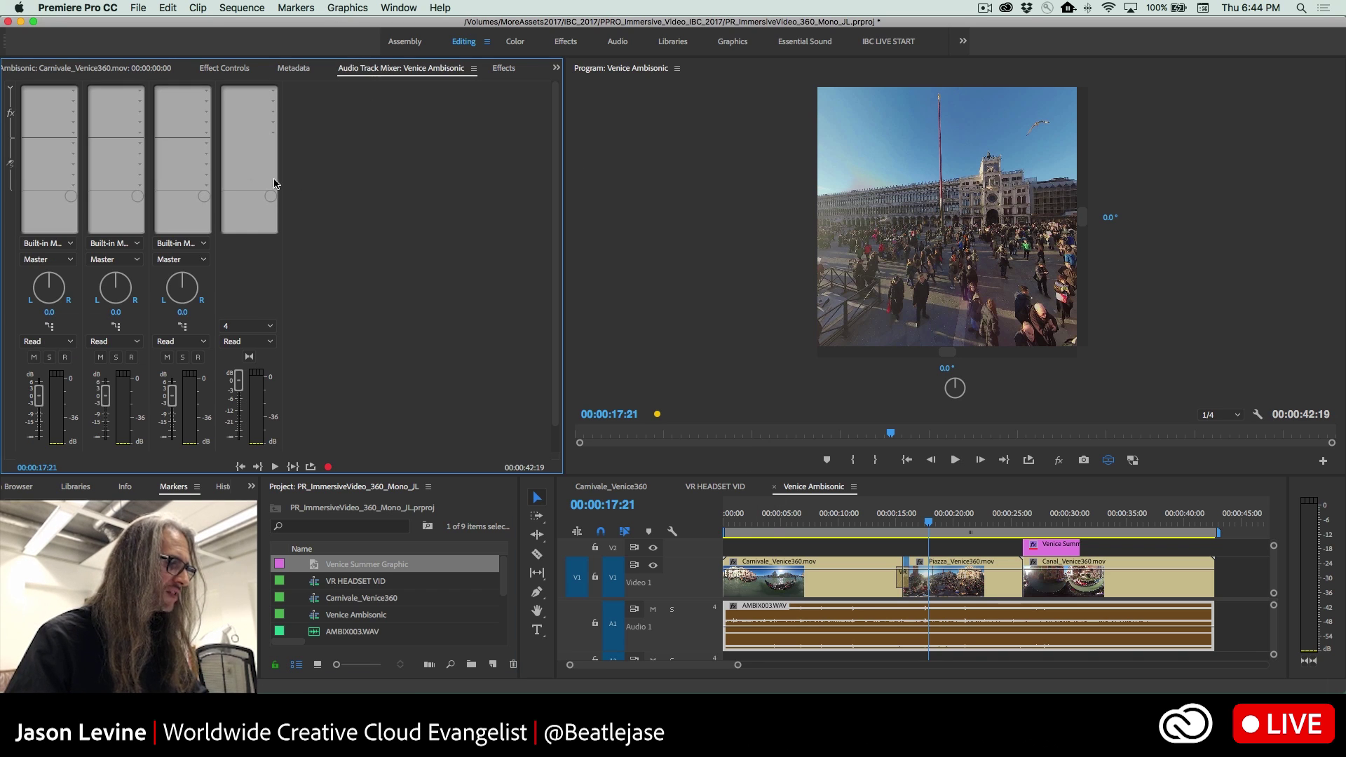
left_click(273, 94)
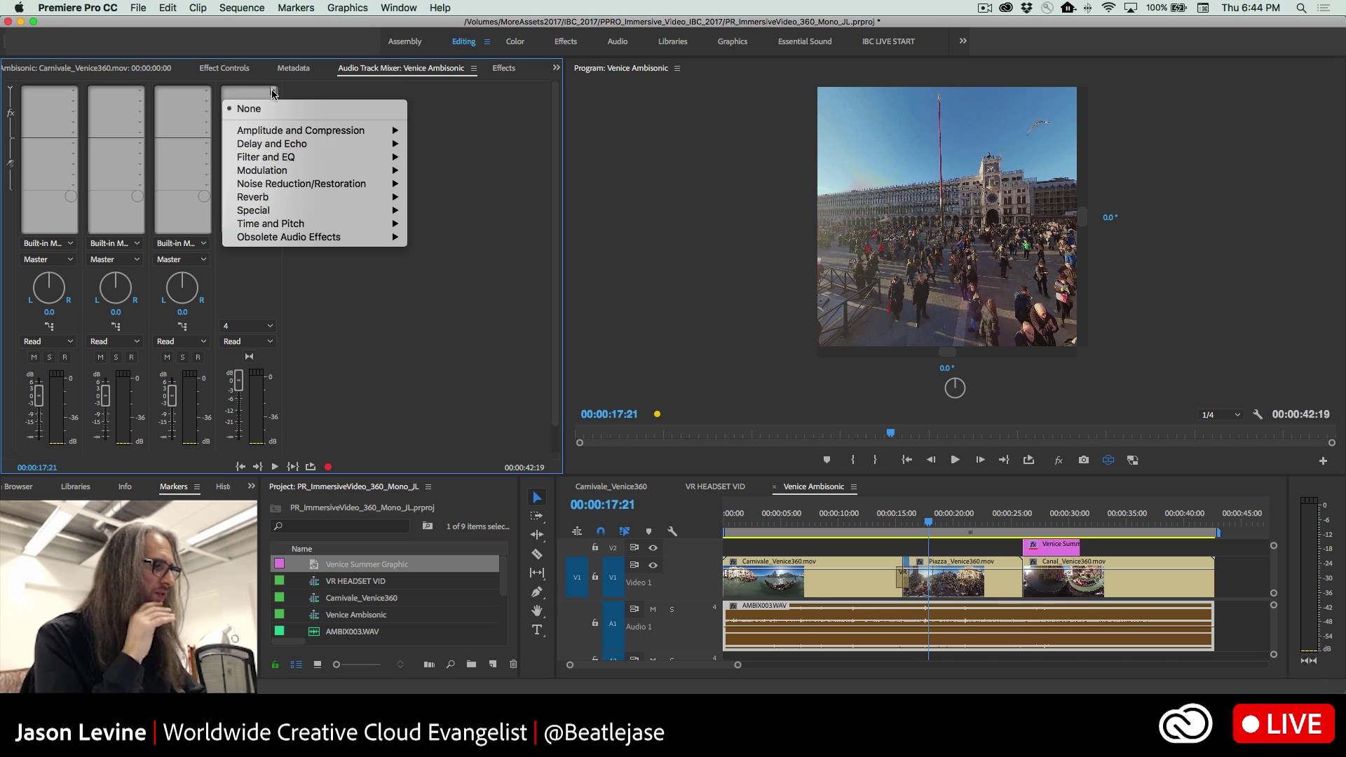
mouse_move(313, 210)
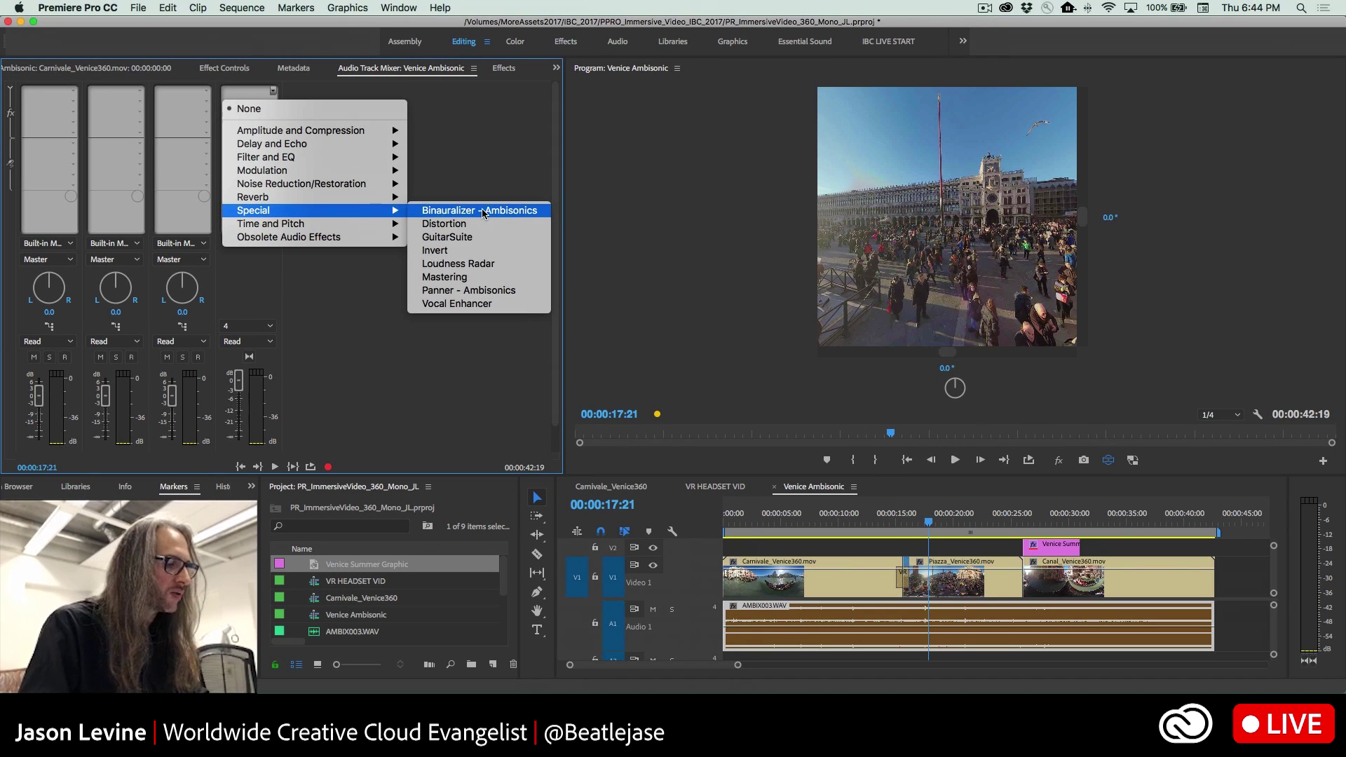
left_click(482, 208)
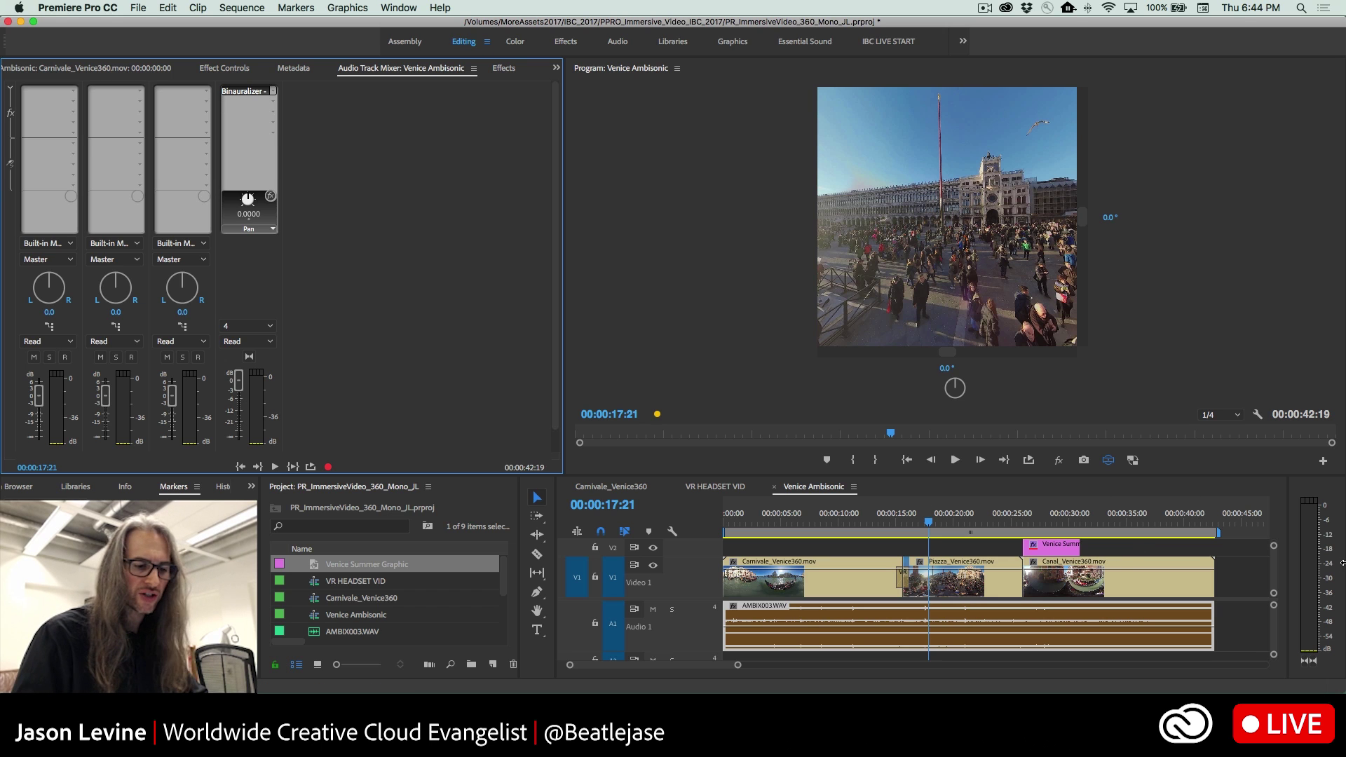
- Play part of the sequence to hear the binaural audio, then review the effect slot's choices
key("space")
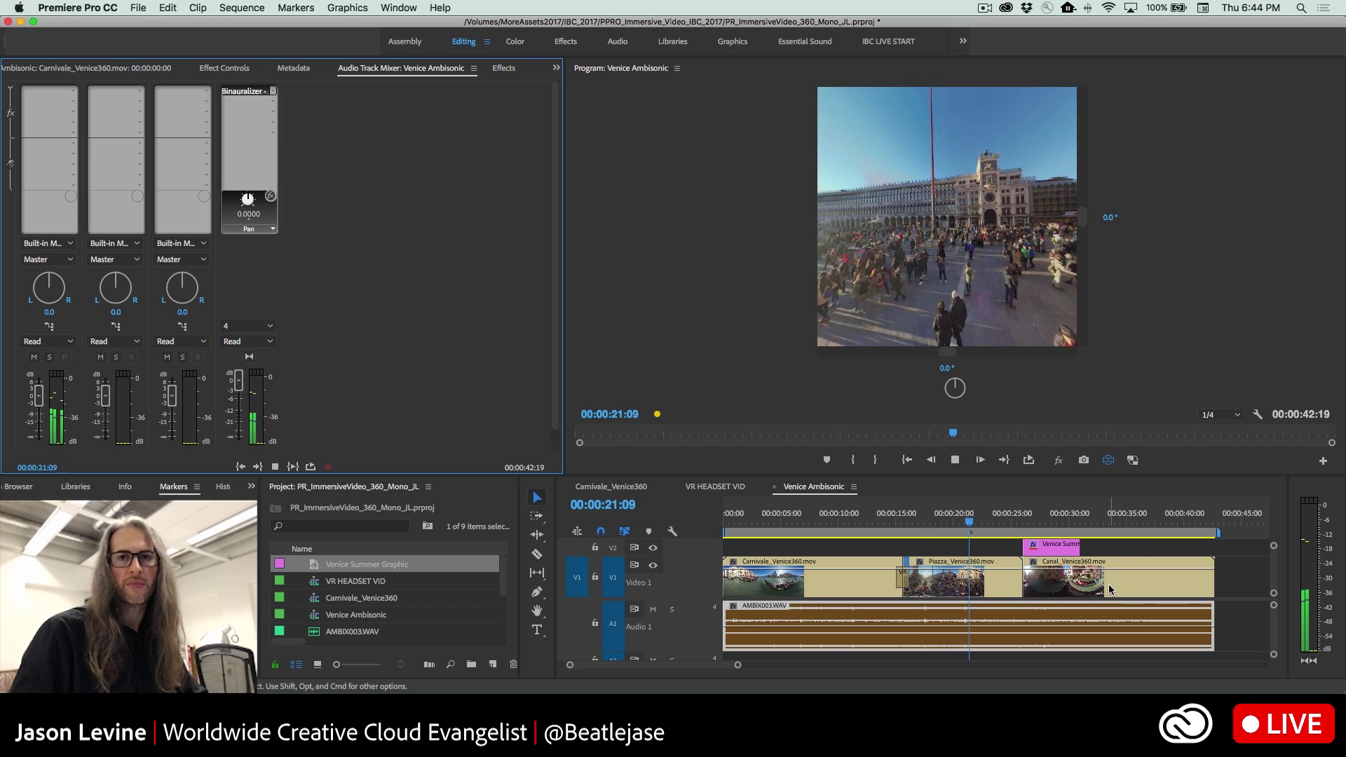
key("space")
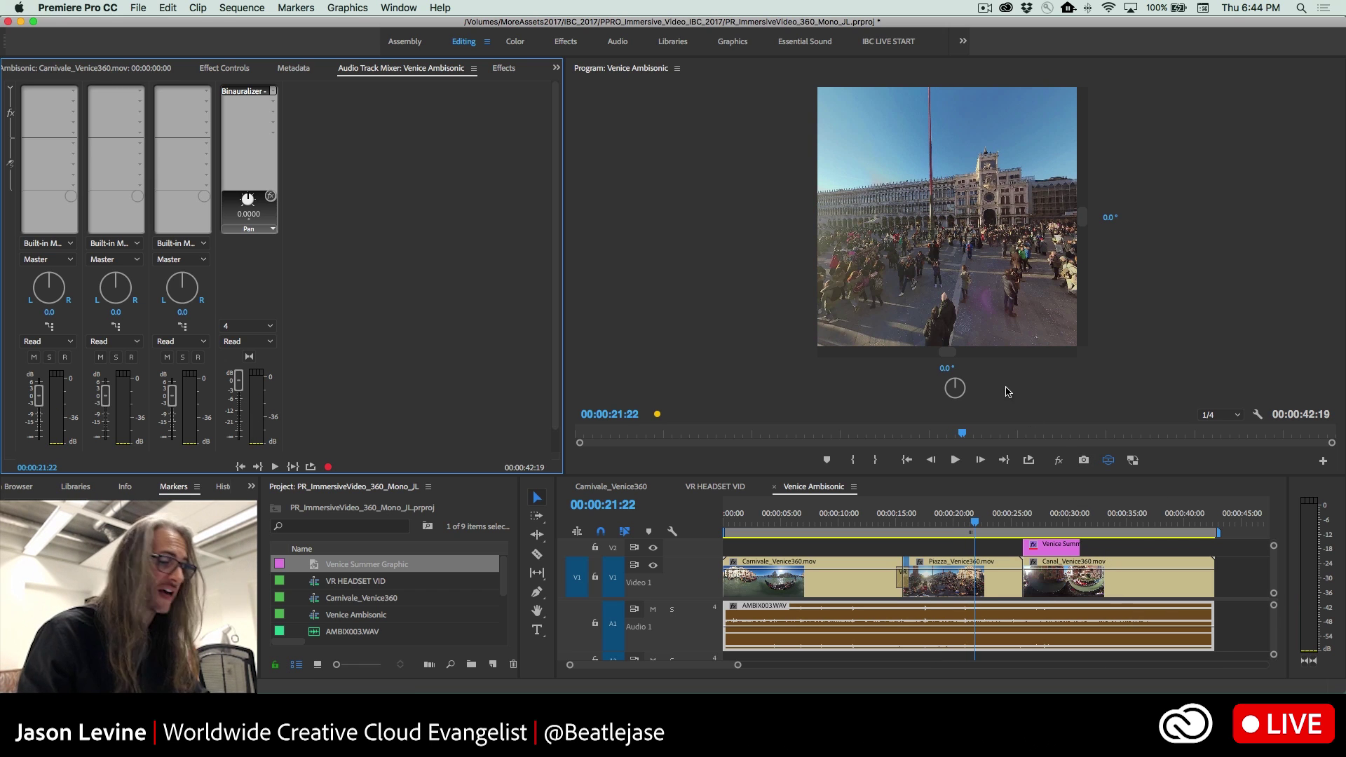
left_click(257, 91)
mouse_move(290, 213)
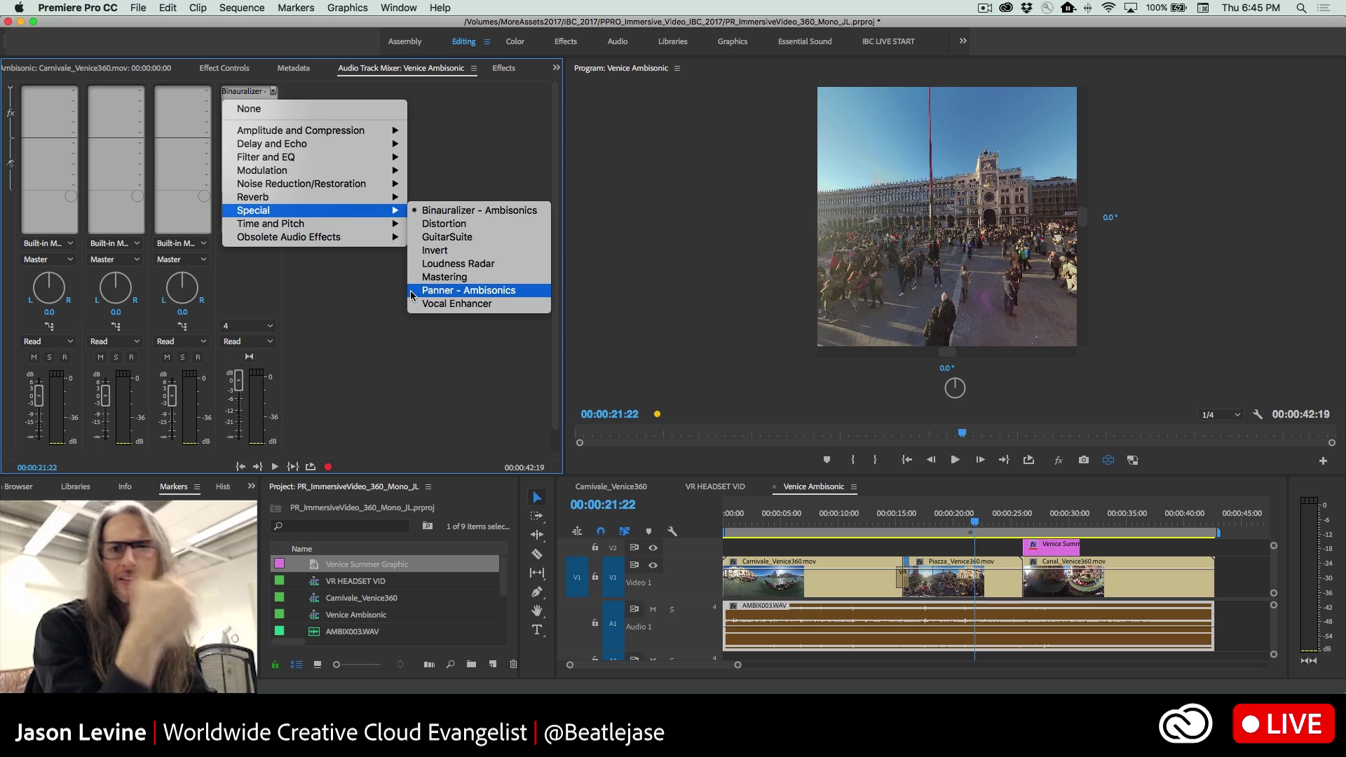
left_click(413, 295)
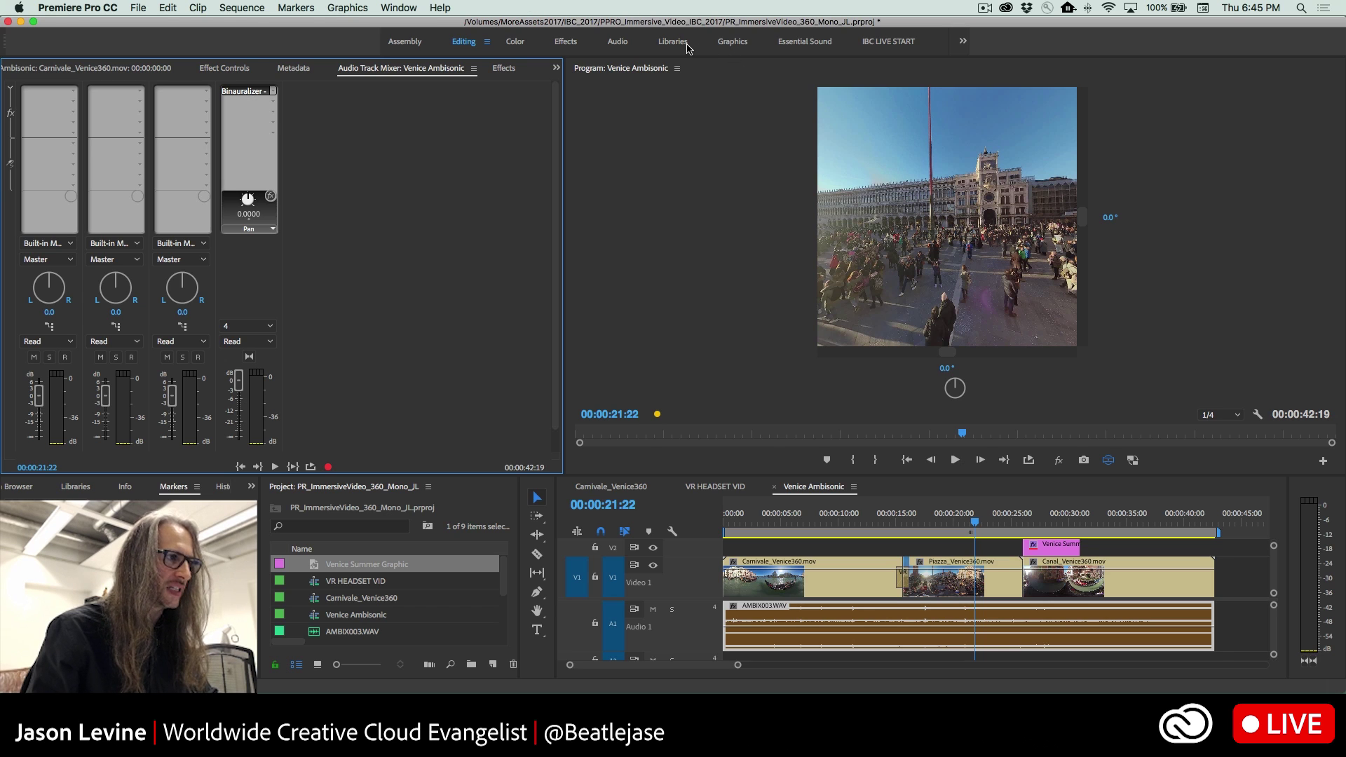
- Close the immersive video project without saving and open Make It_TEASER_v5_1_J from Recent
left_click(733, 44)
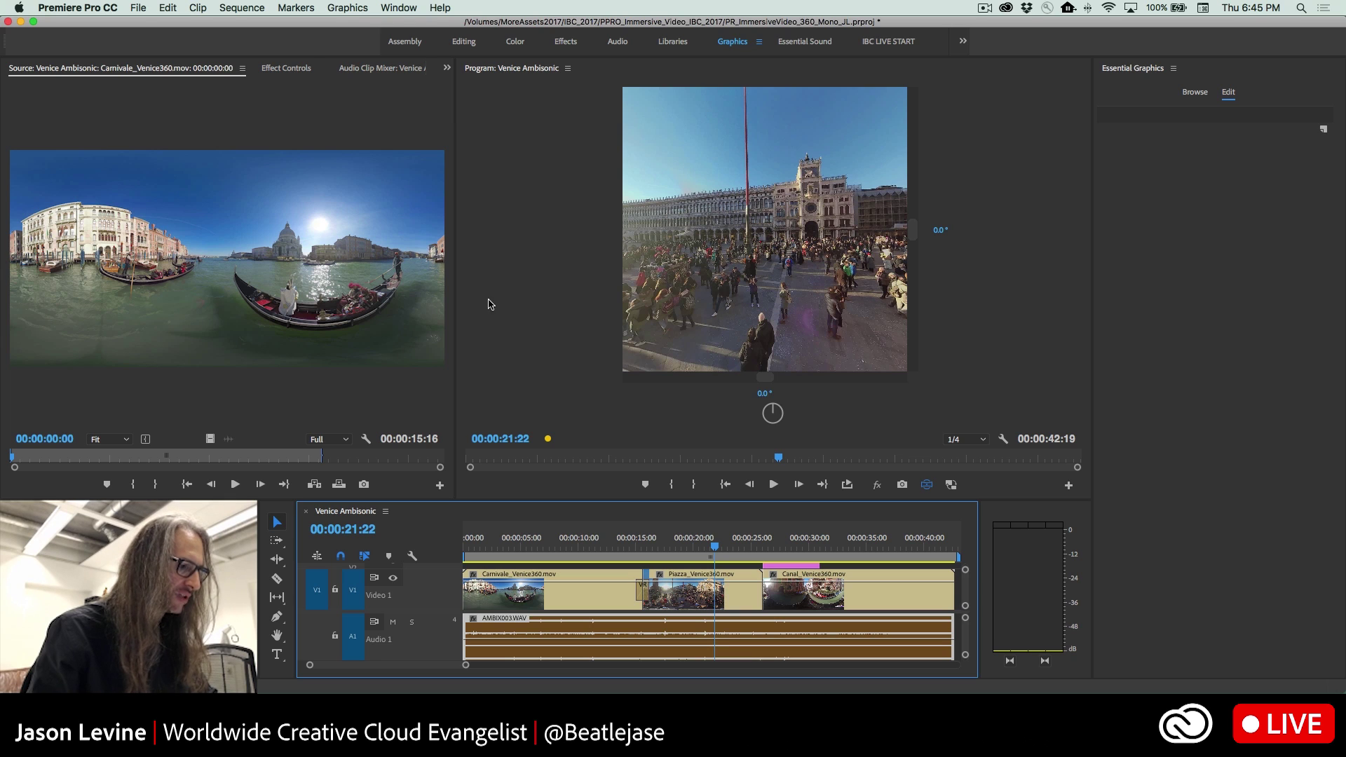
left_click(139, 8)
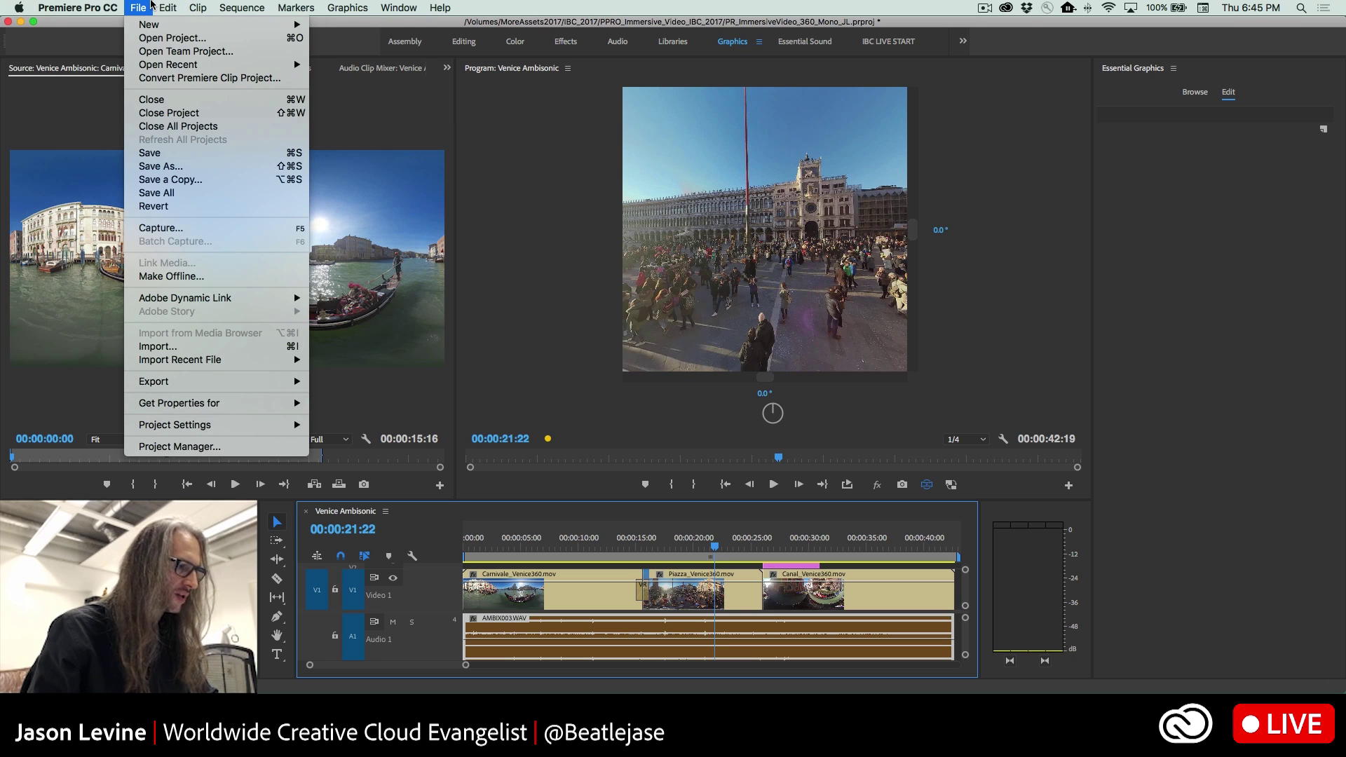
left_click(188, 113)
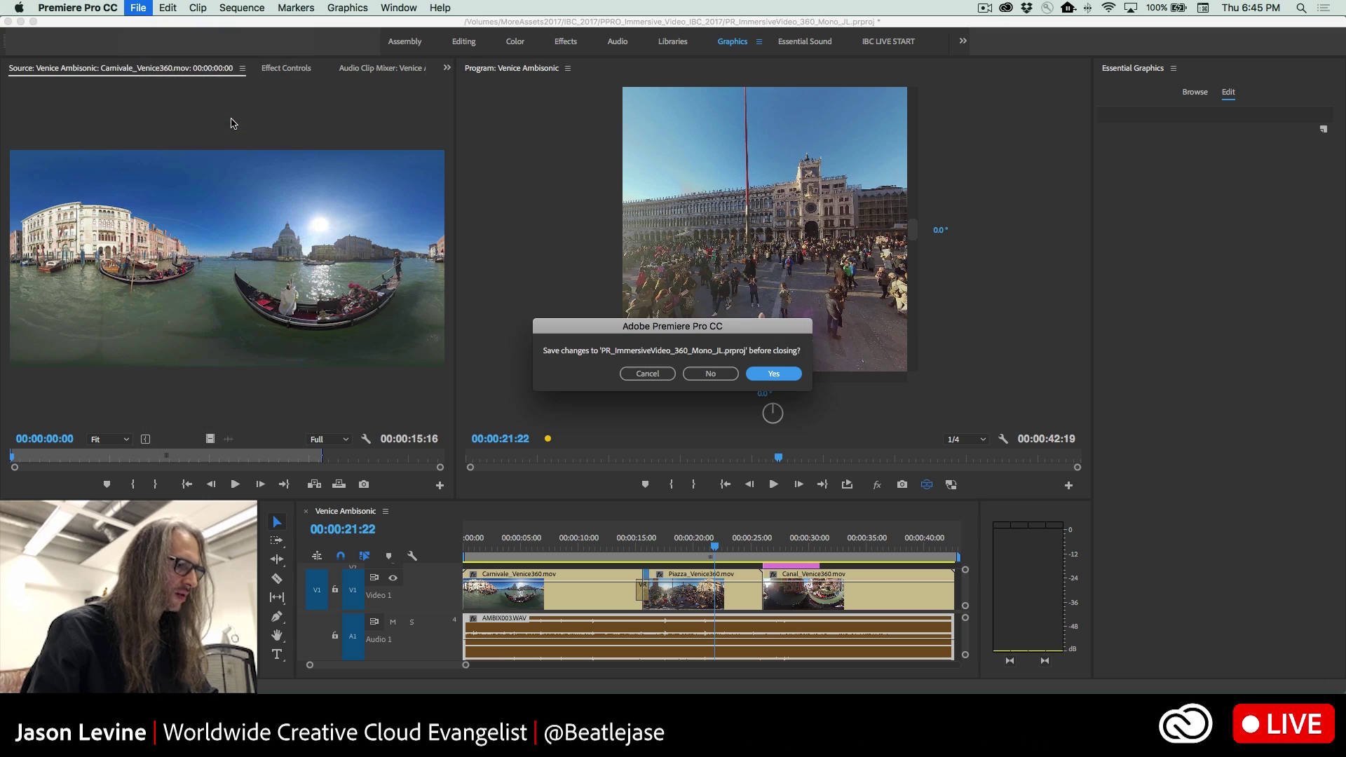
left_click(698, 371)
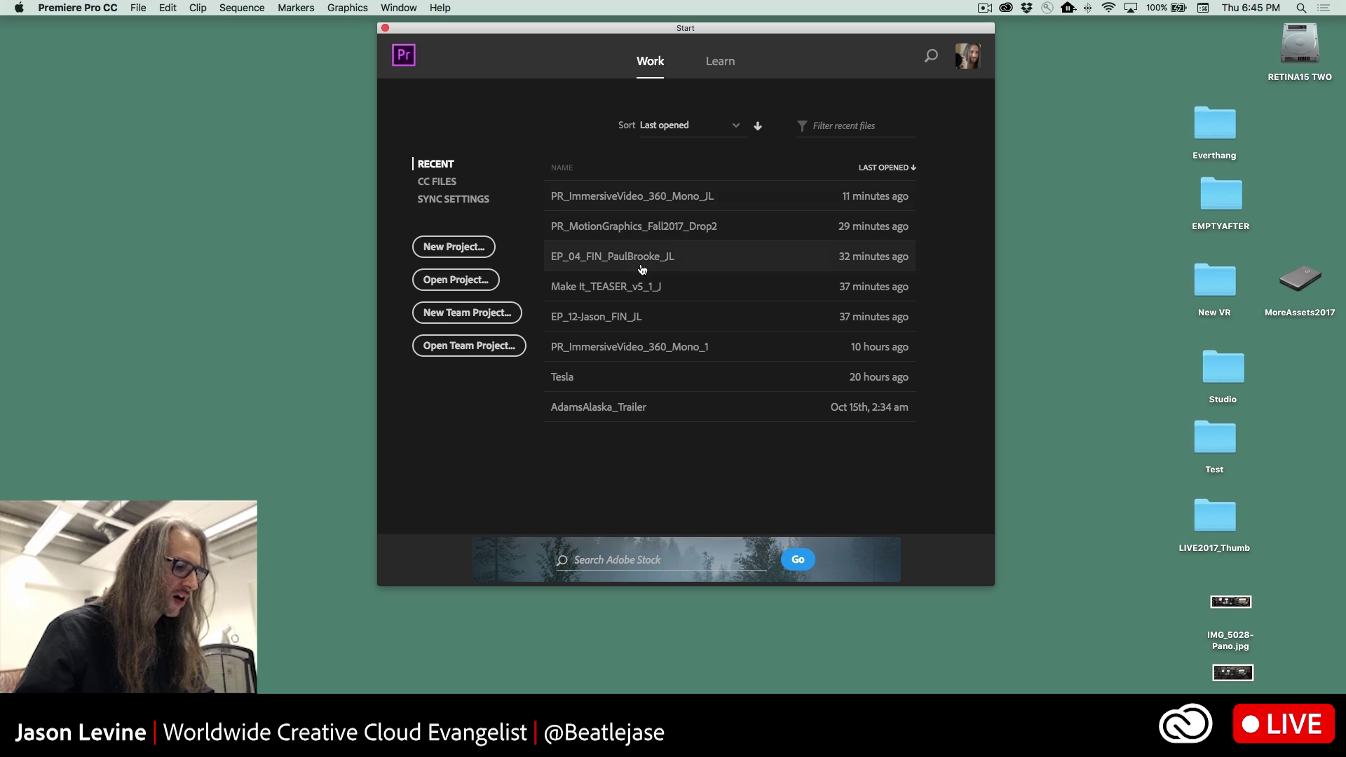
left_click(620, 288)
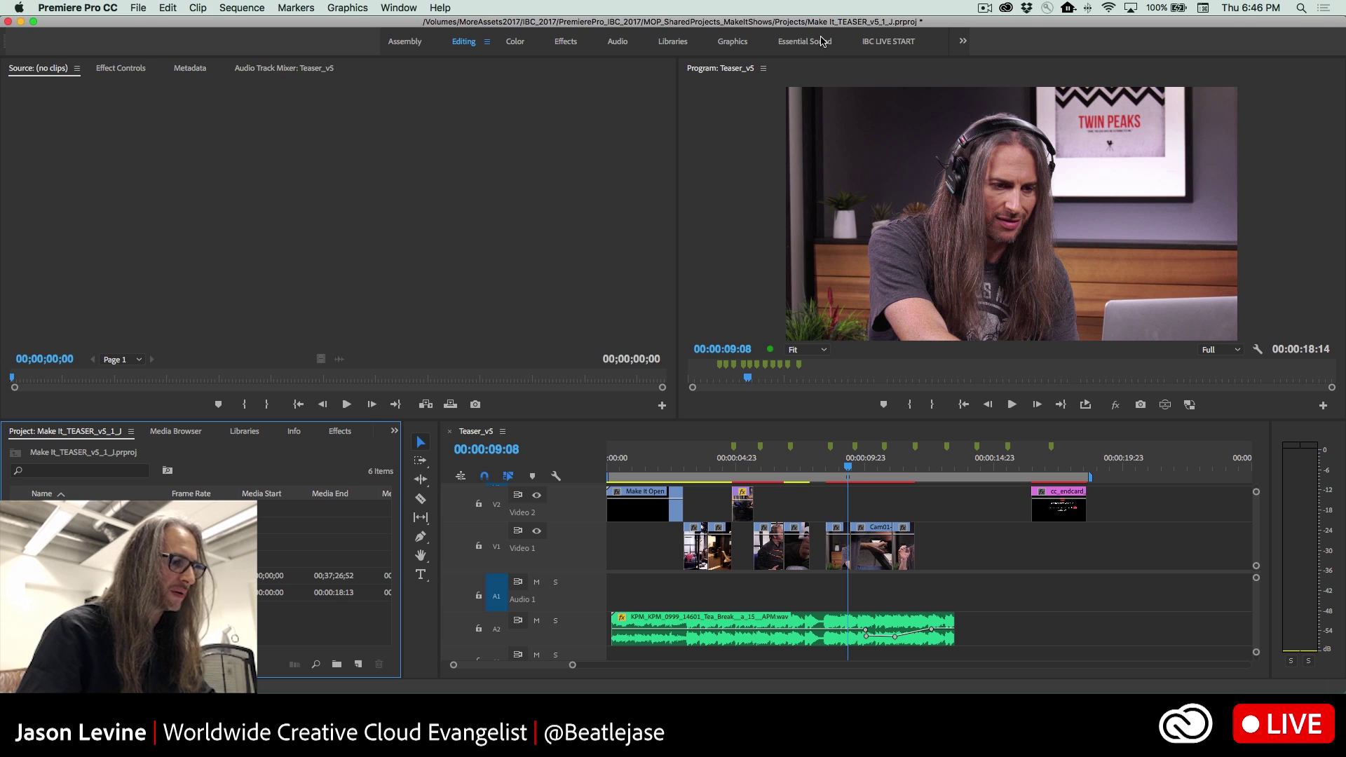
- Switch the teaser project to the Graphics workspace, scroll the tracks, and open the Window menu
left_click(730, 43)
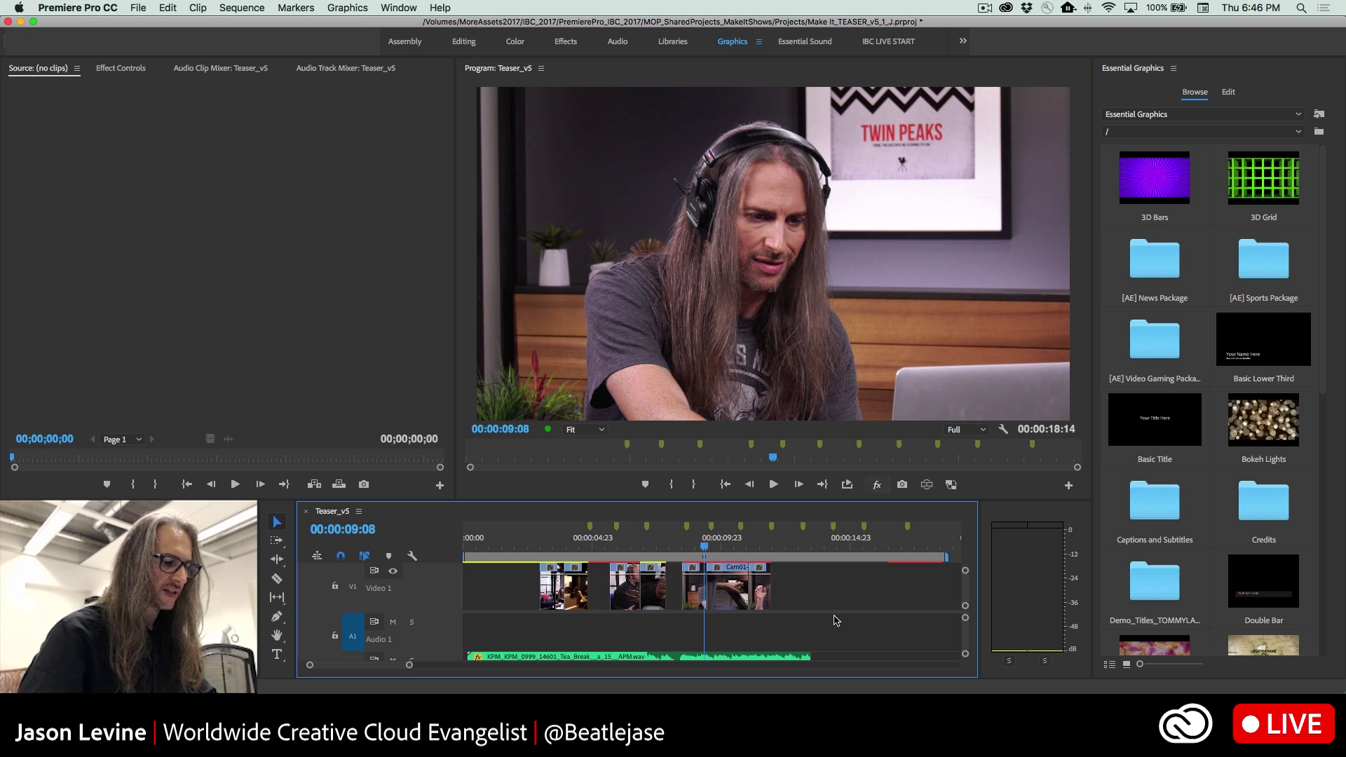
scroll(878, 604, "up", 3)
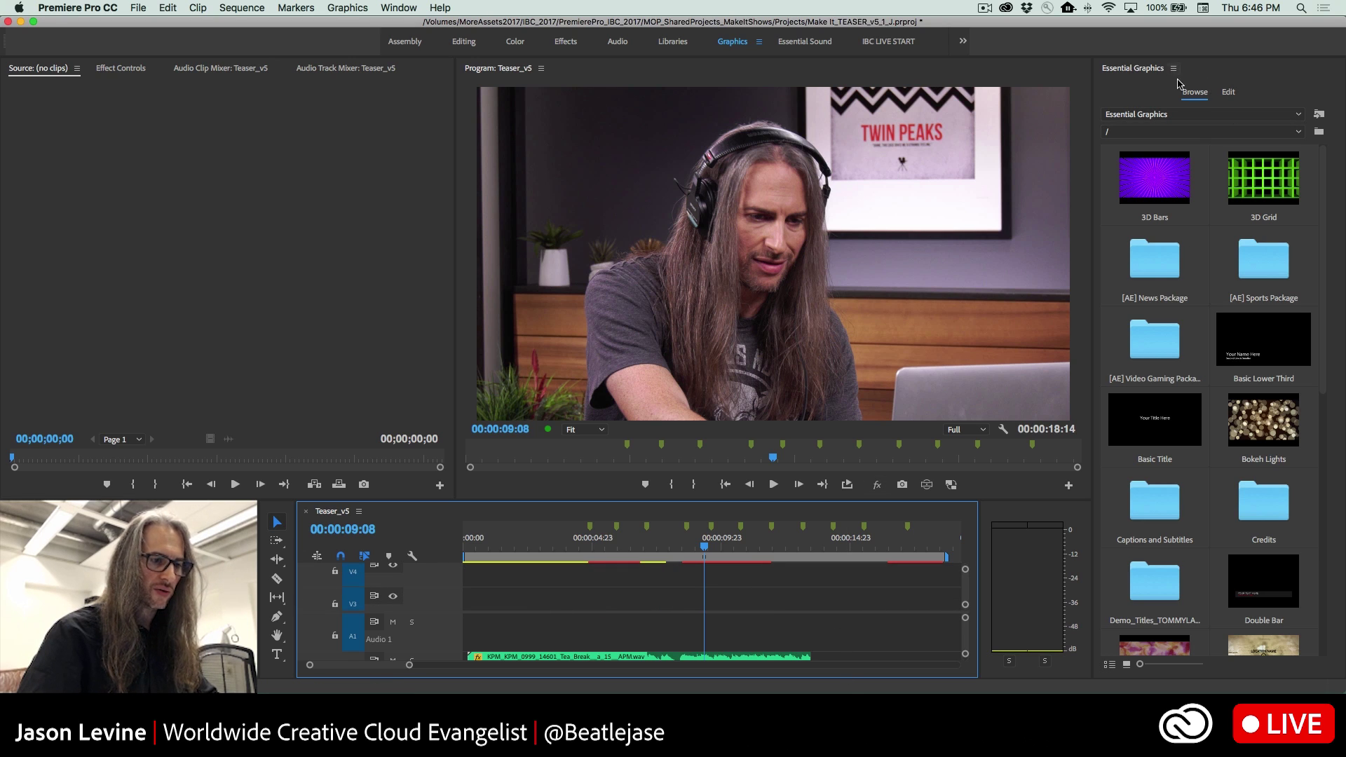
left_click(398, 7)
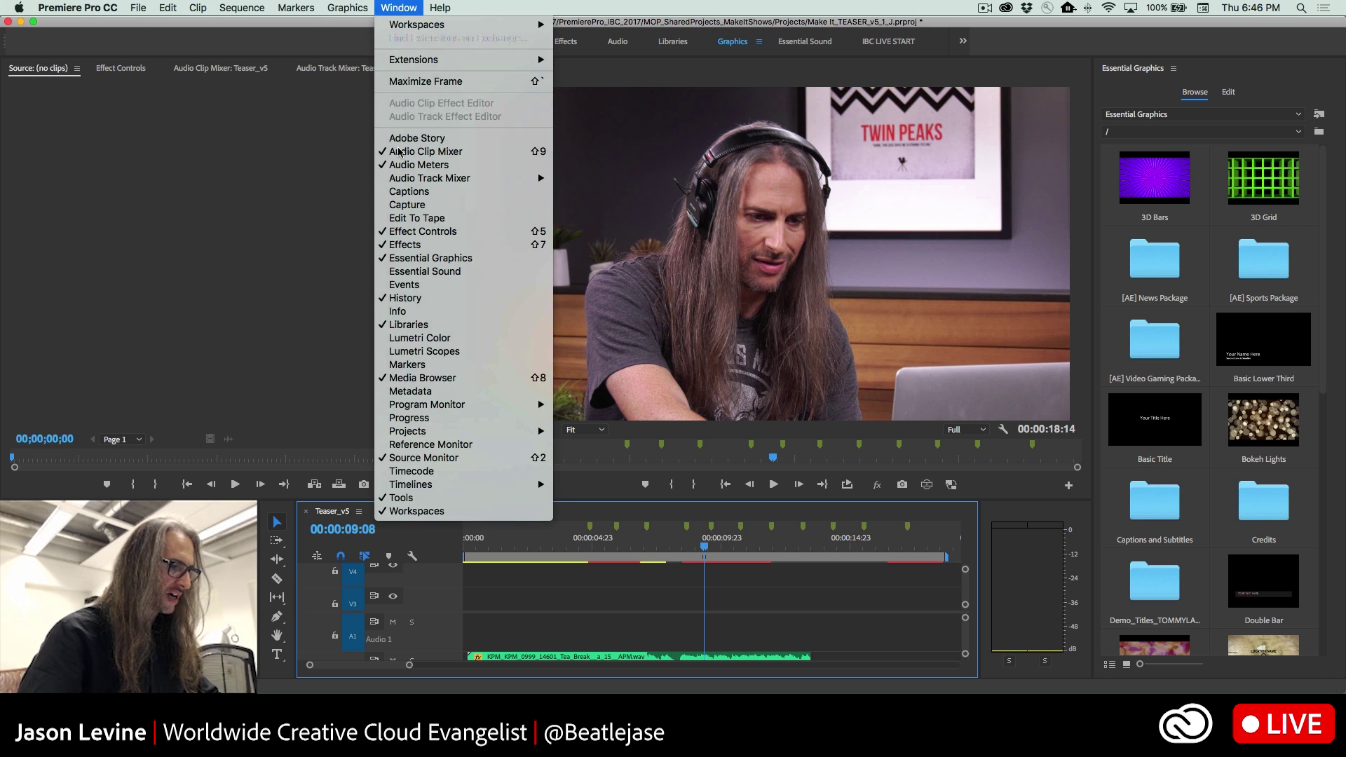
- Search Adobe Stock from the Libraries panel and browse through the title results
left_click(270, 5)
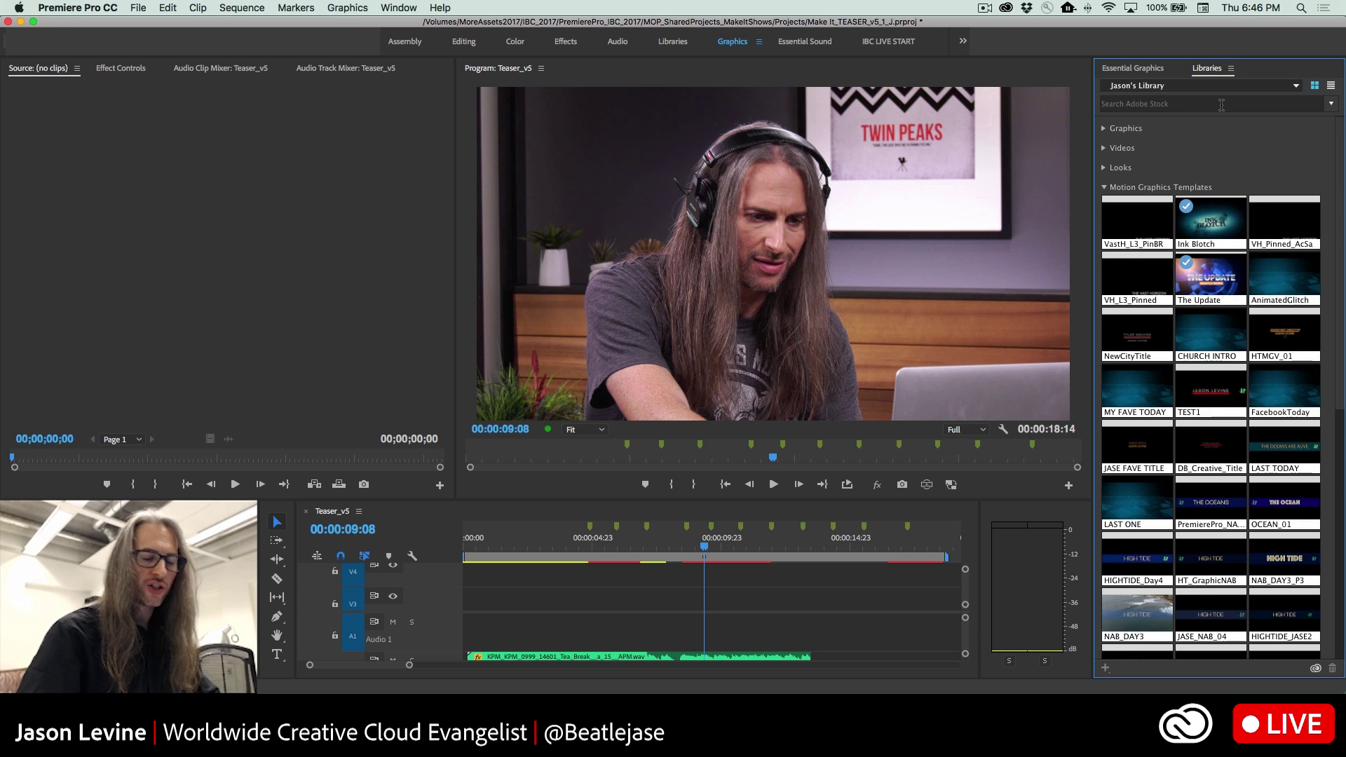
left_click(1222, 104)
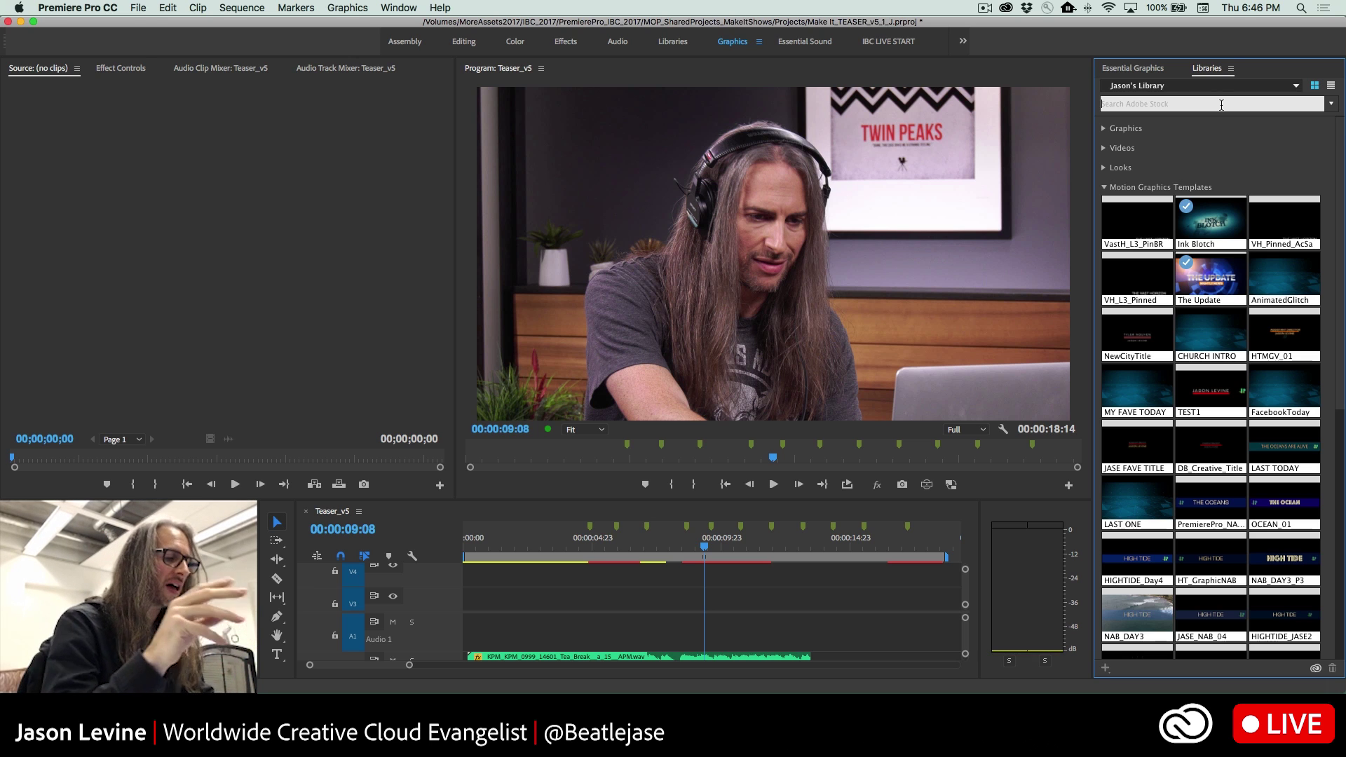
type("tot")
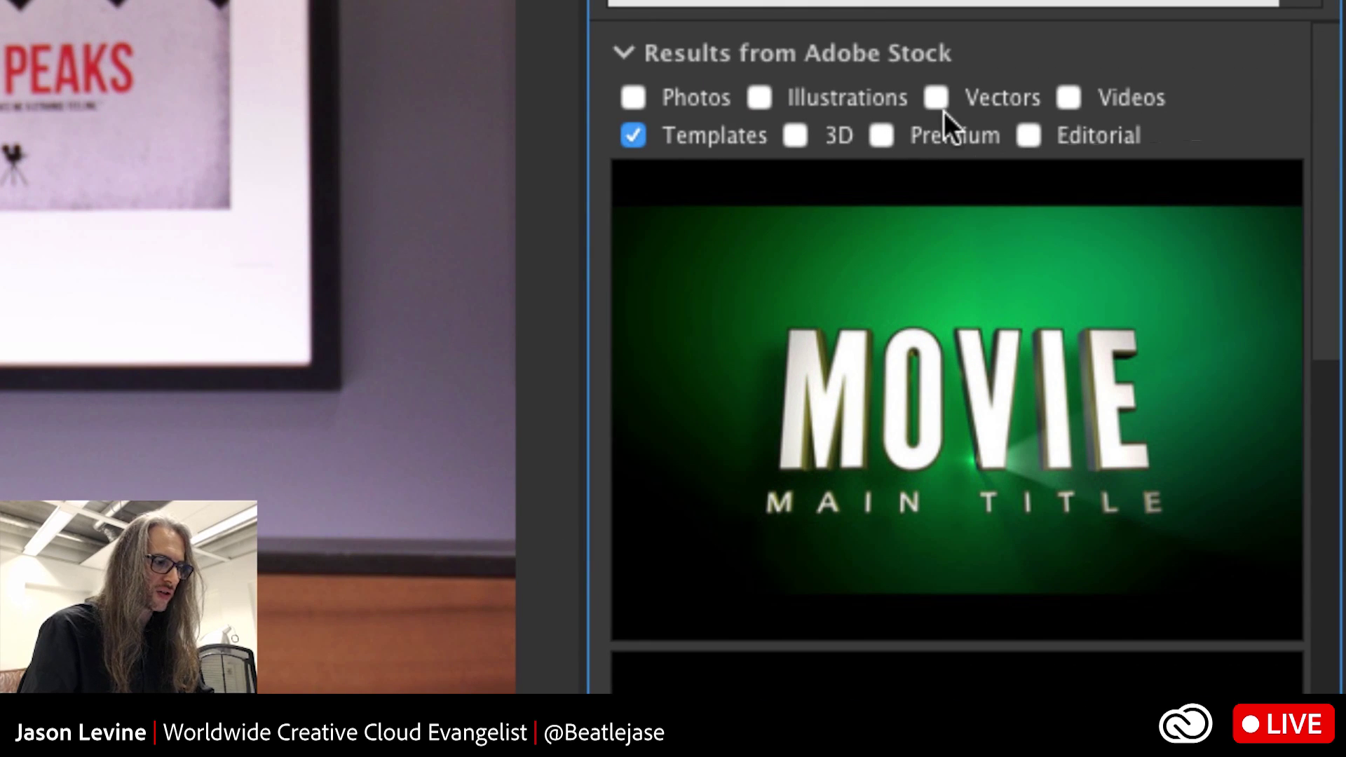
mouse_move(693, 169)
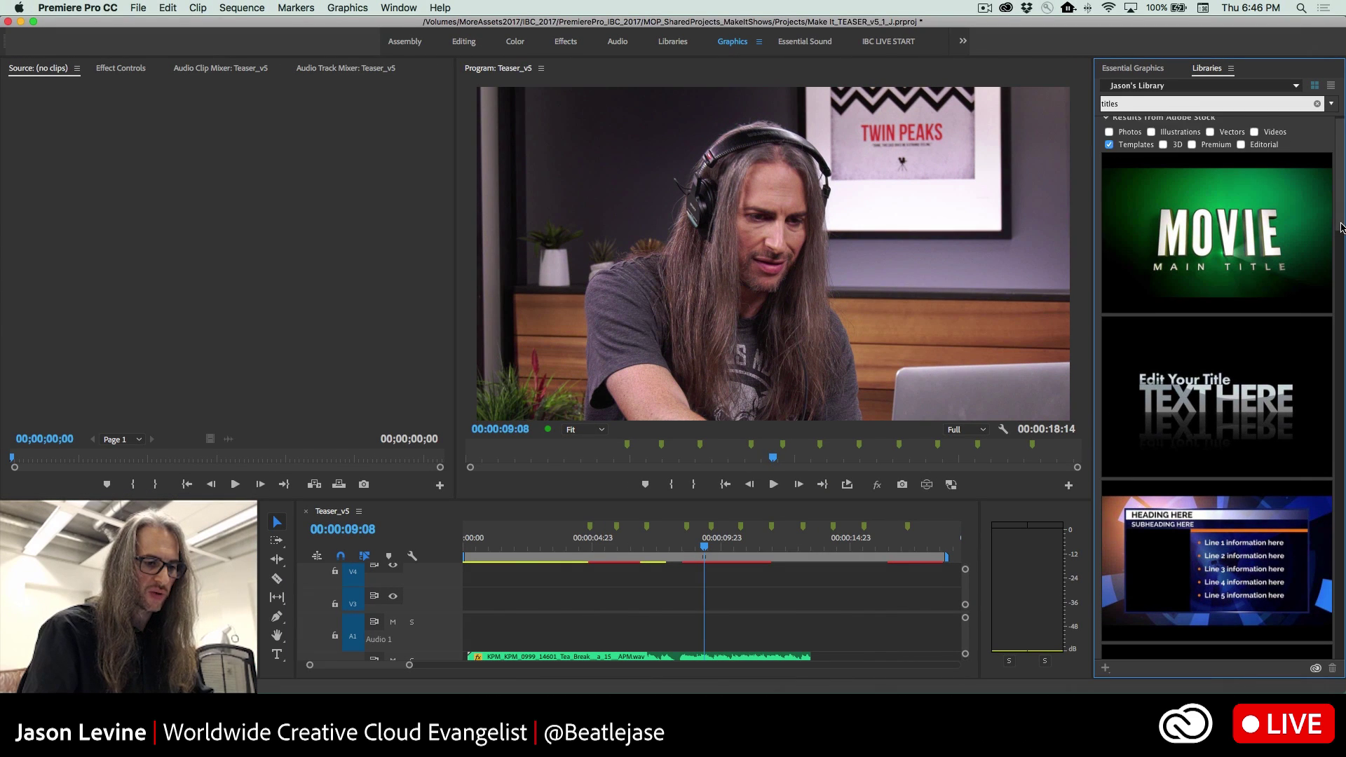
left_click_drag(1341, 228, 1343, 341)
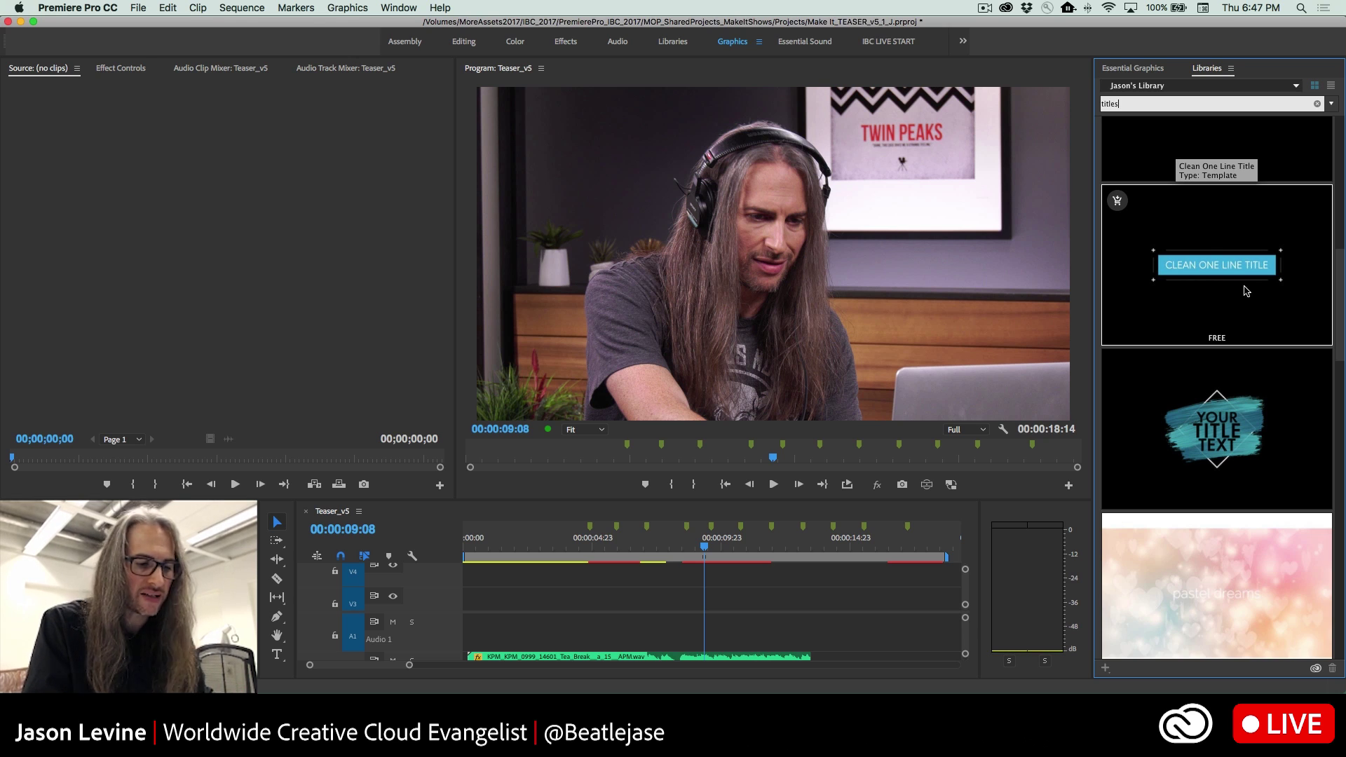
left_click_drag(1339, 329, 1341, 560)
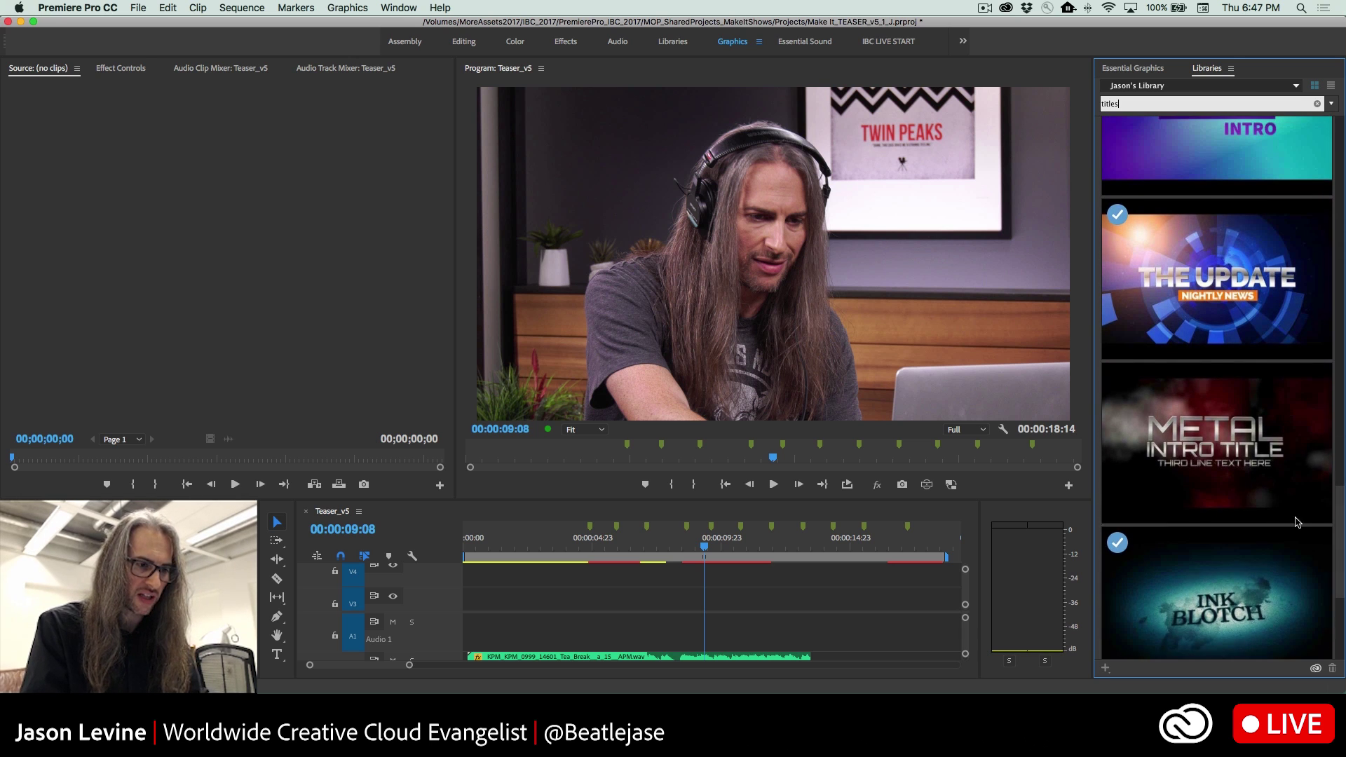
scroll(1238, 484, "down", 5)
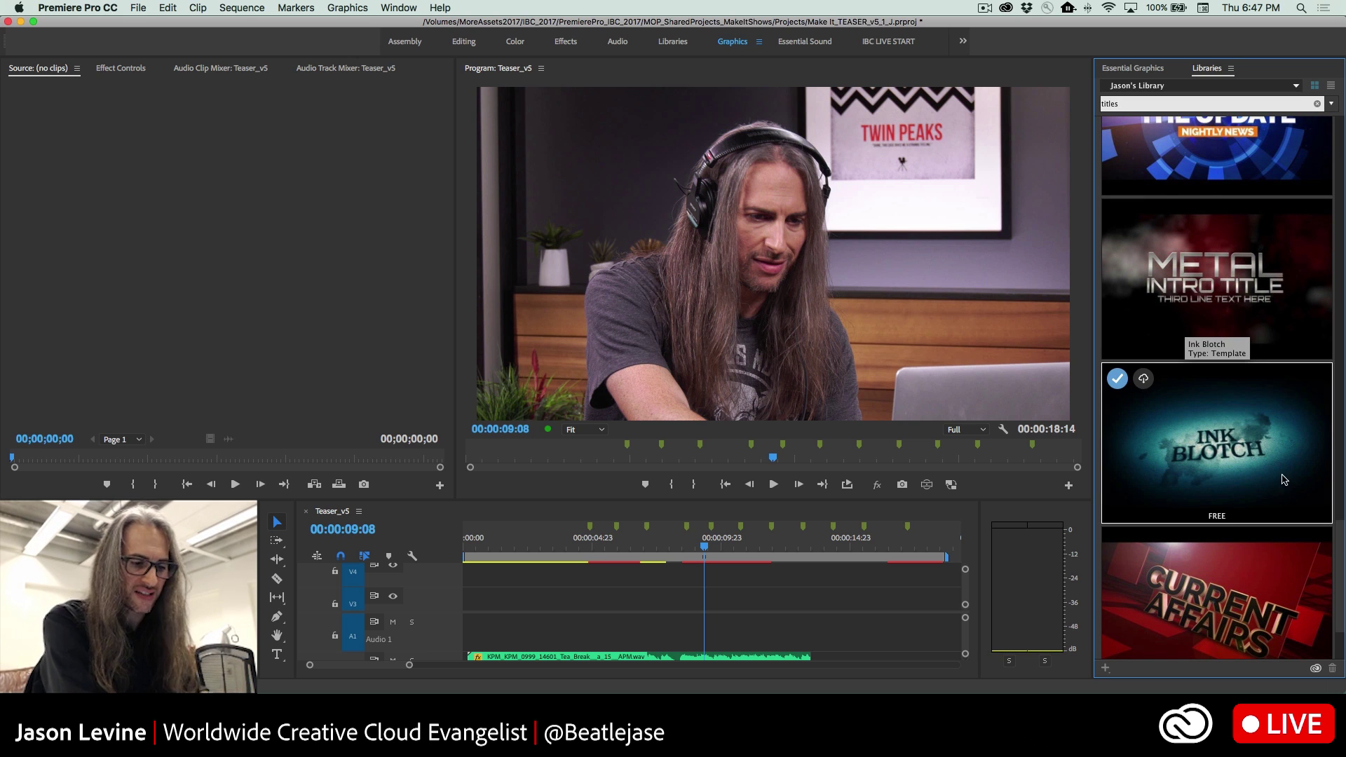
left_click_drag(1340, 542, 1341, 156)
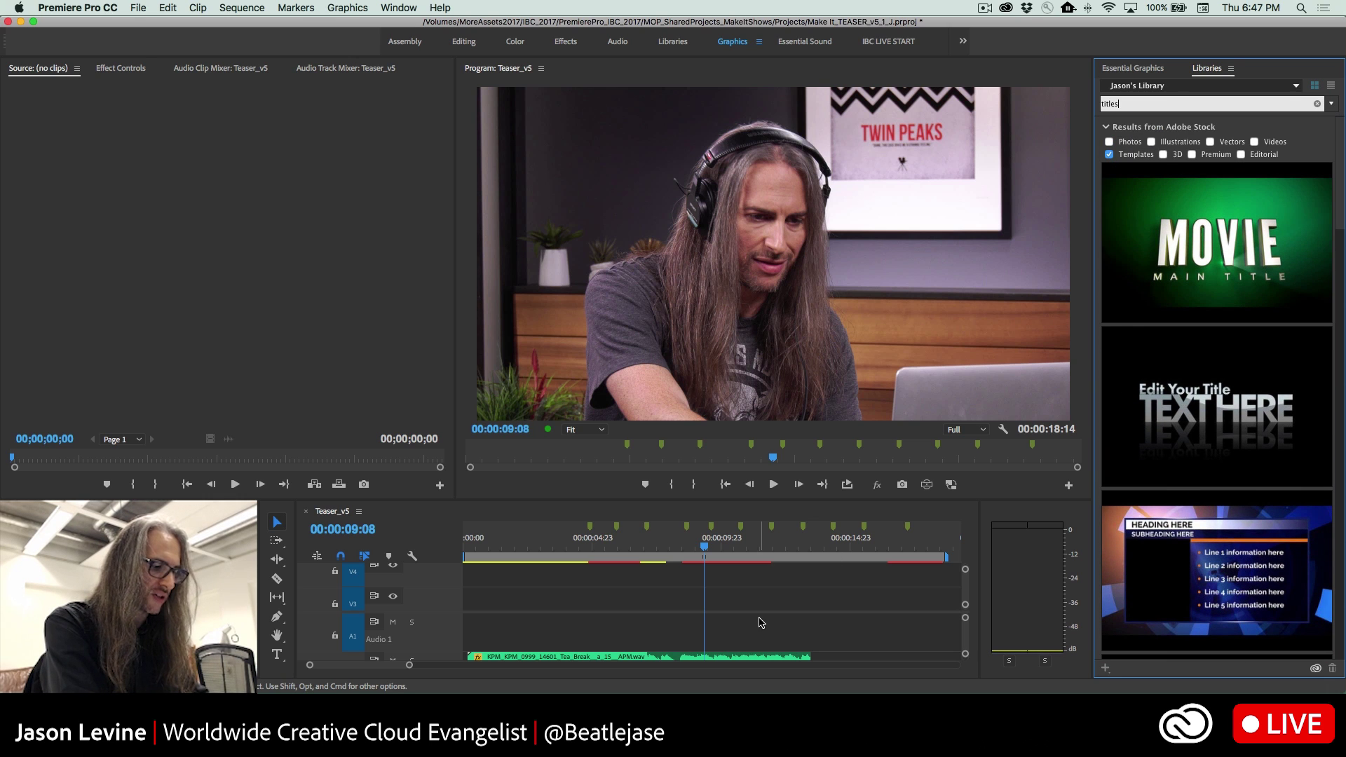
scroll(889, 623, "up", 3)
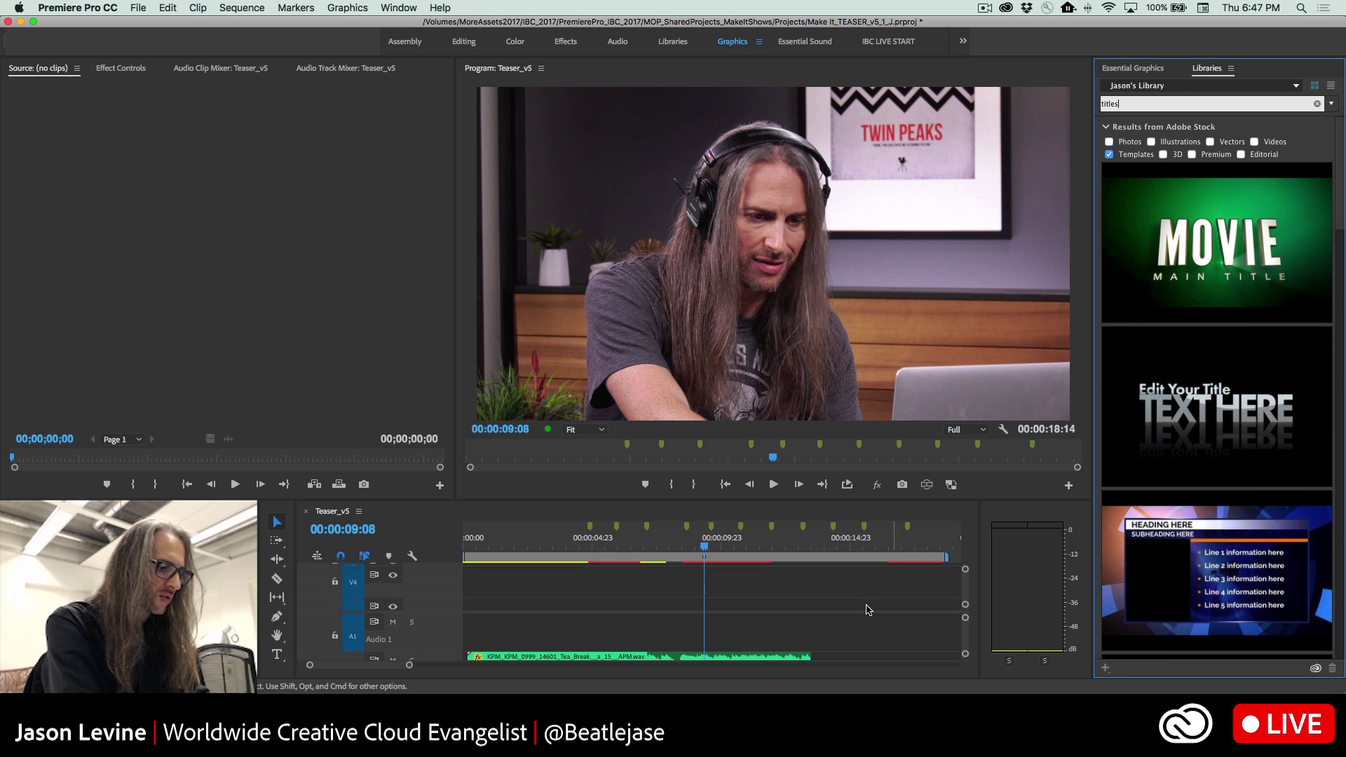
- Clear the 'titles' search so the library's own templates, including Ink Blotch, are listed
type("\\")
scroll(603, 606, "down", 3)
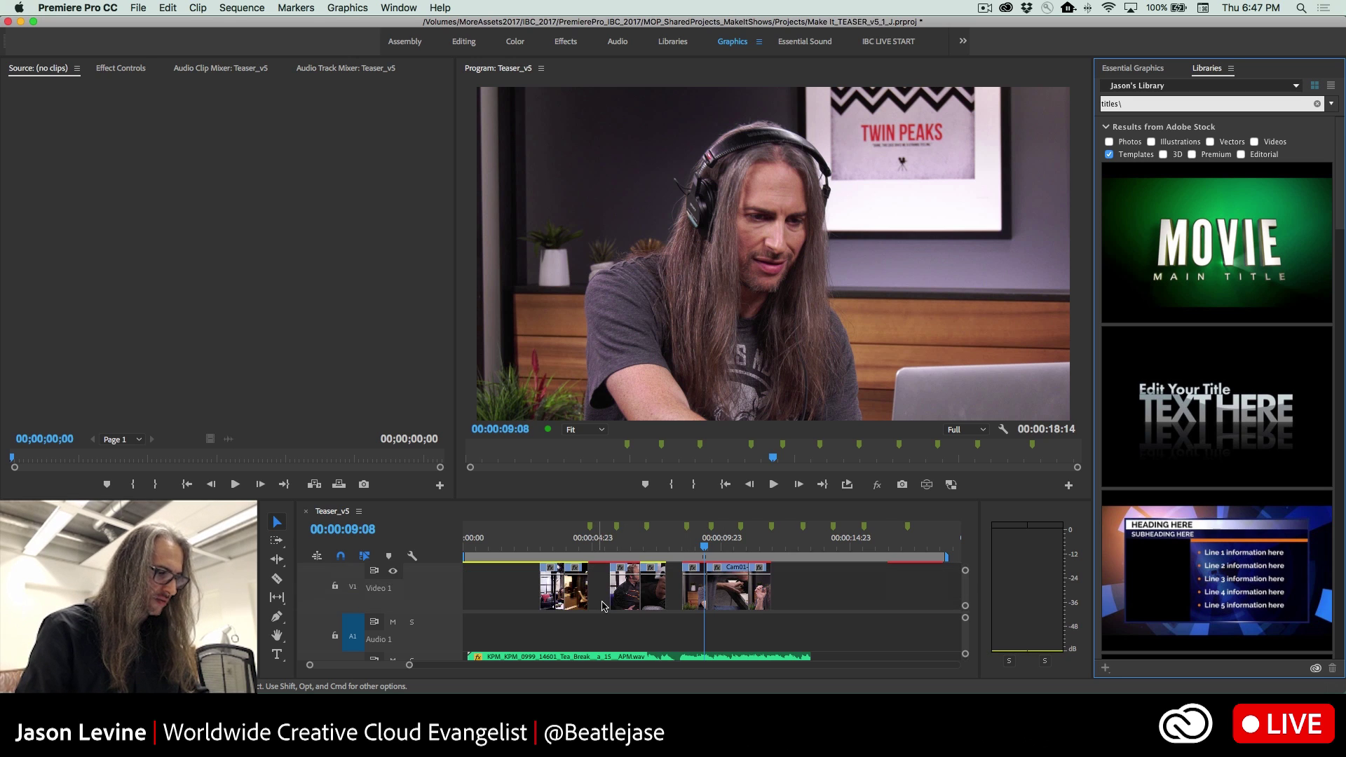
scroll(540, 595, "up", 5)
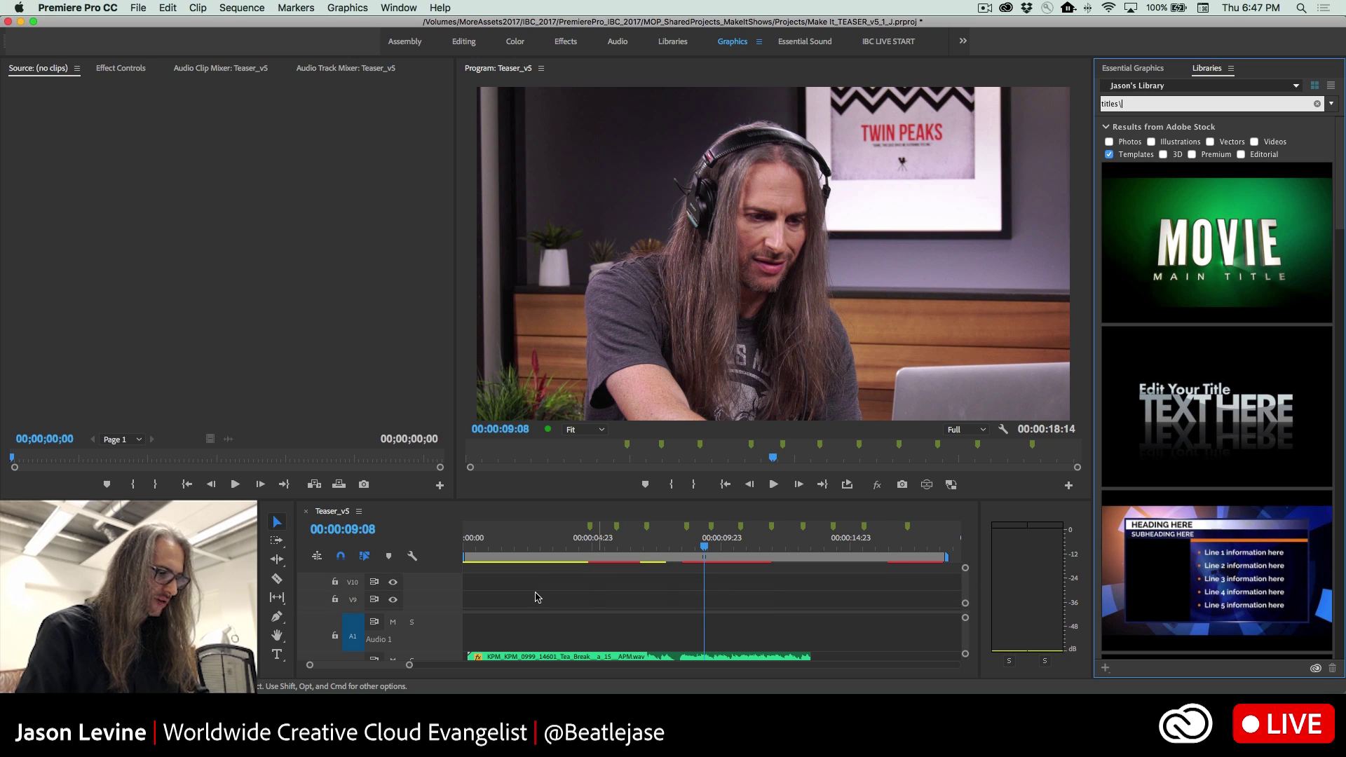
left_click(395, 661)
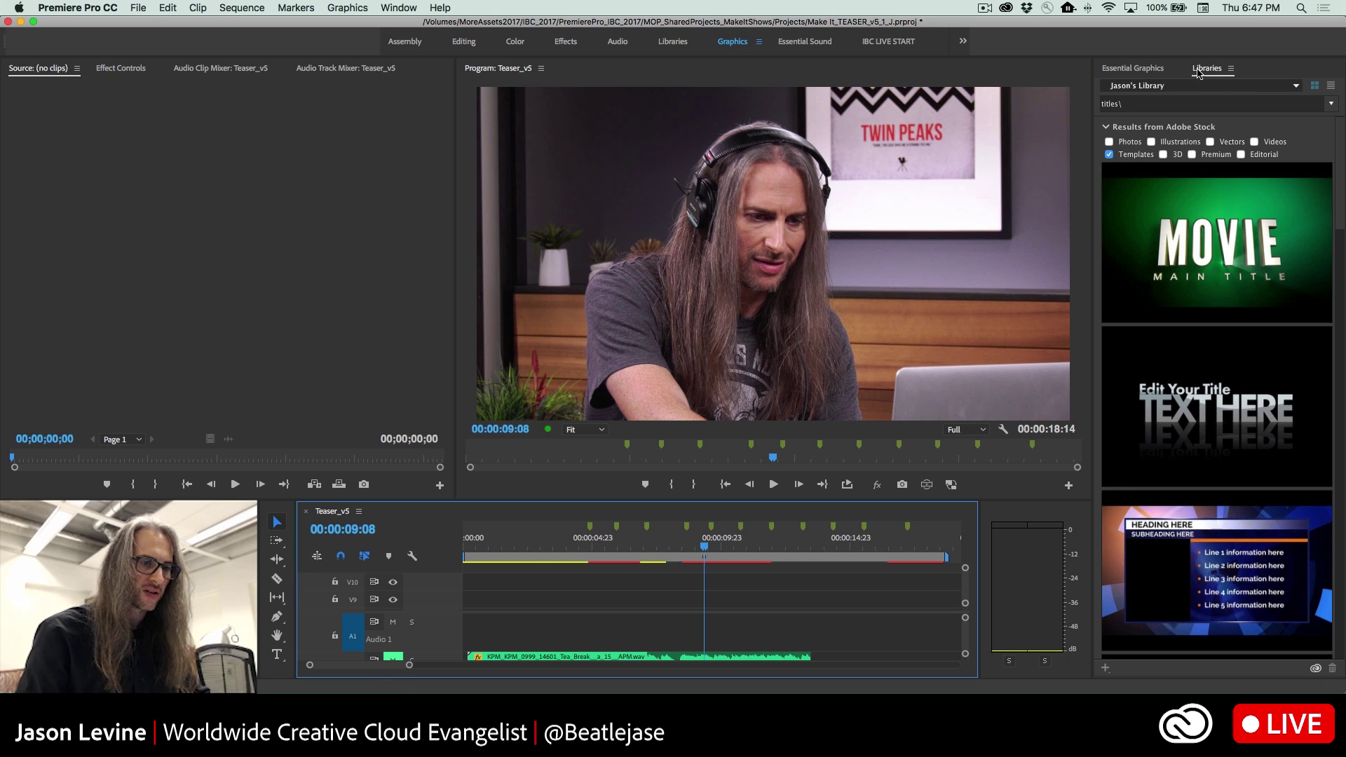
left_click(1133, 69)
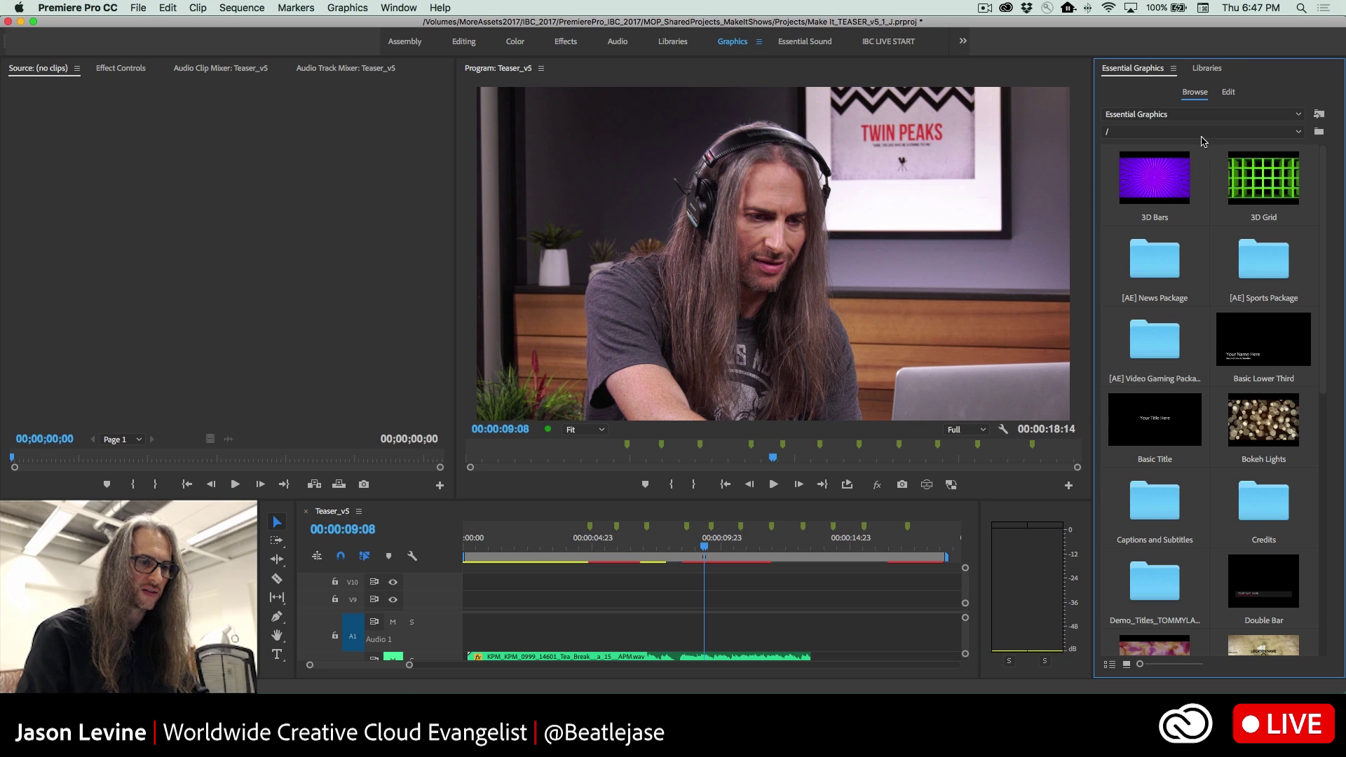
left_click(1206, 69)
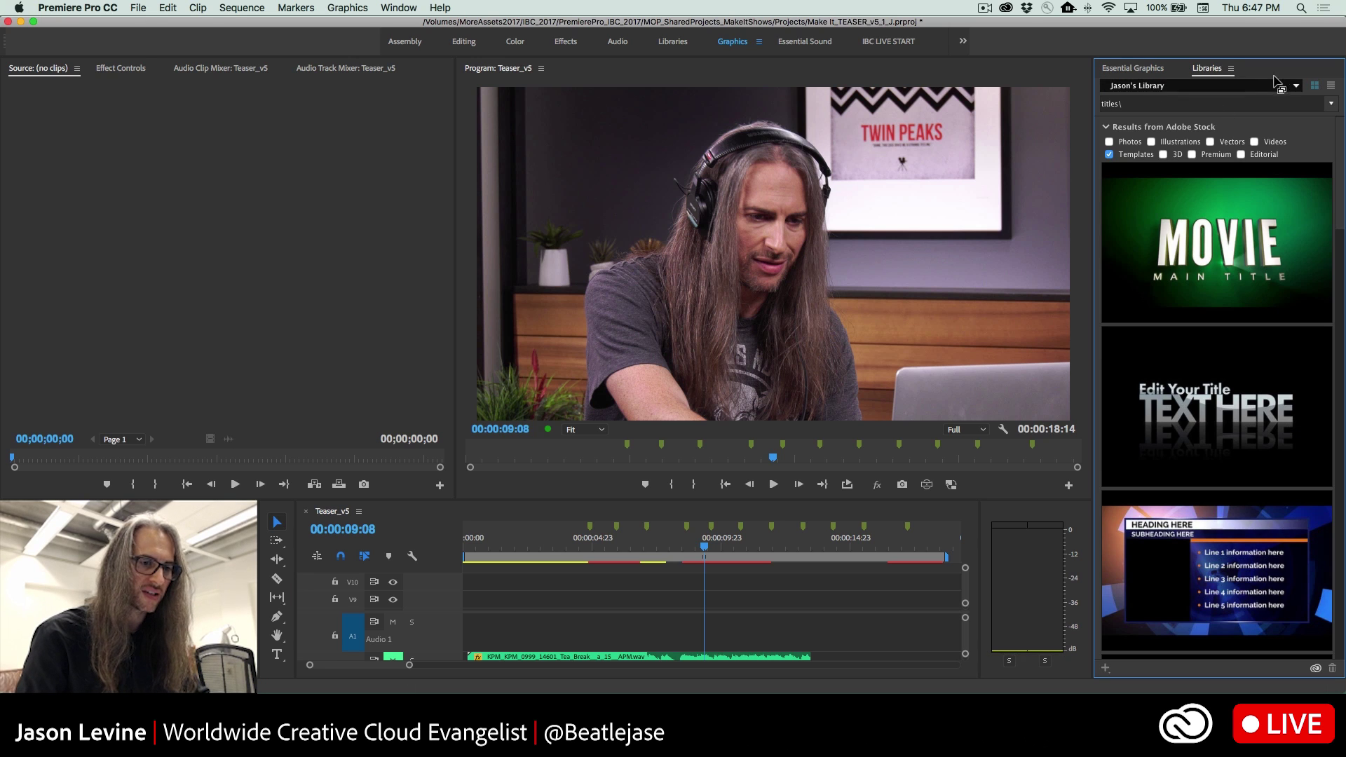
left_click(1308, 103)
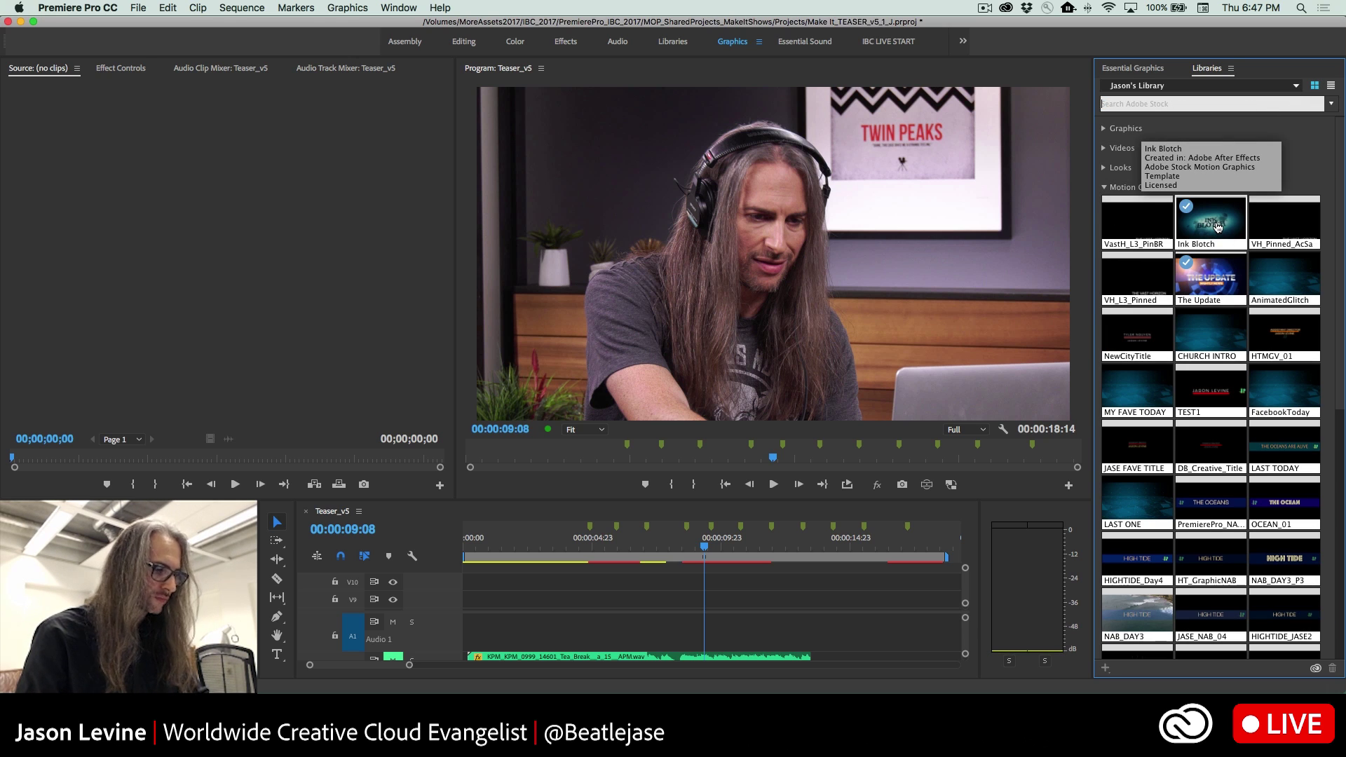
- Place the Ink Blotch template on V9 at 00:00:00:00, rewind to the start, and select the clip
mouse_move(1218, 227)
left_mouse_down()
mouse_move(846, 412)
mouse_move(521, 604)
mouse_move(463, 604)
left_mouse_up()
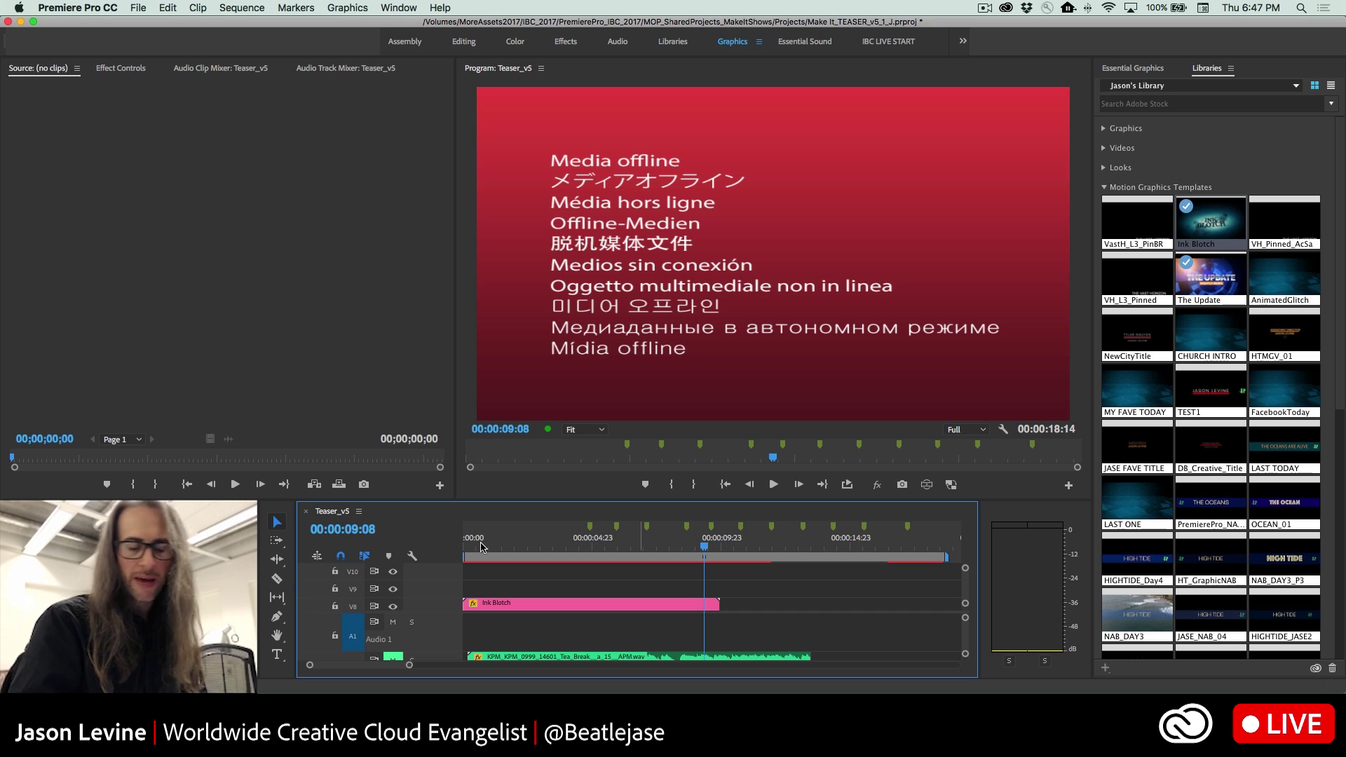
left_click(481, 547)
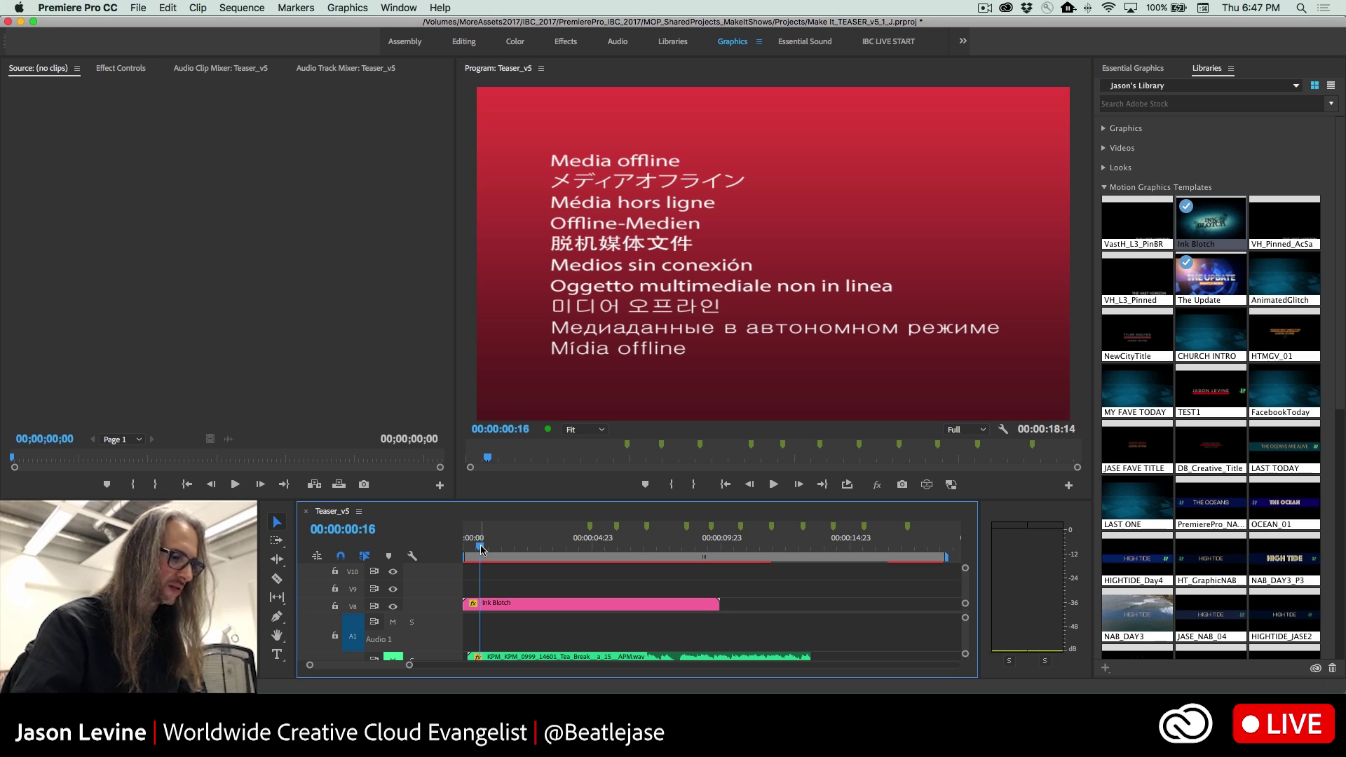
left_click_drag(481, 547, 443, 549)
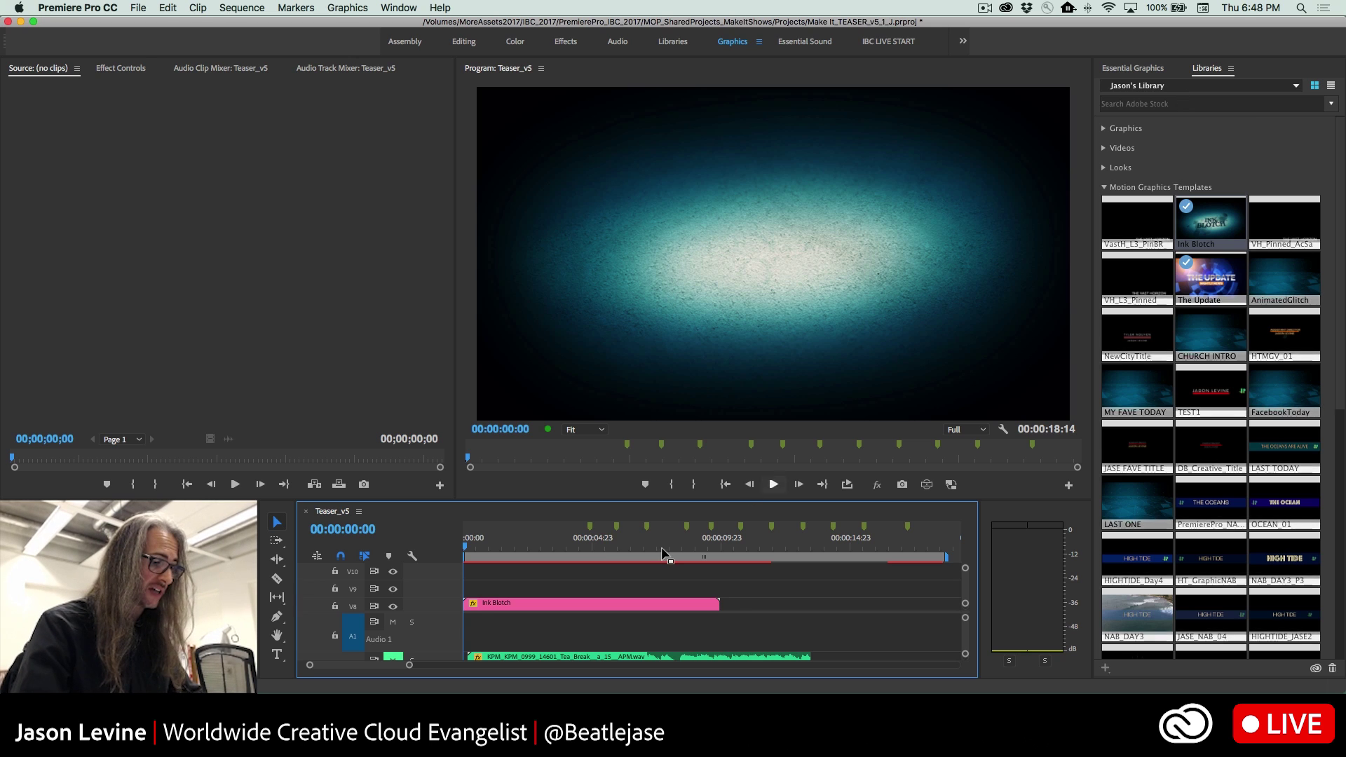
left_click(481, 611)
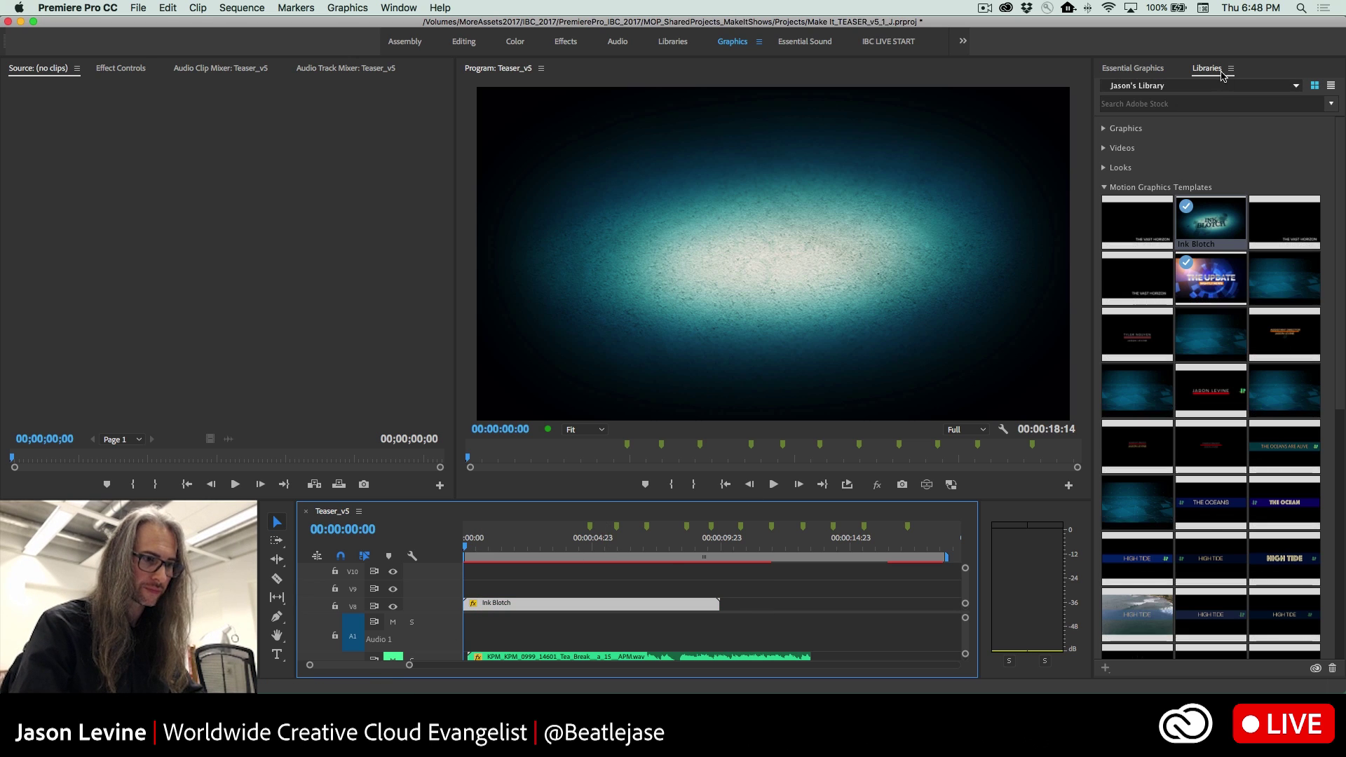
- Show the Ink Blotch title's editable controls and scrub through its text reveal
left_click(1161, 71)
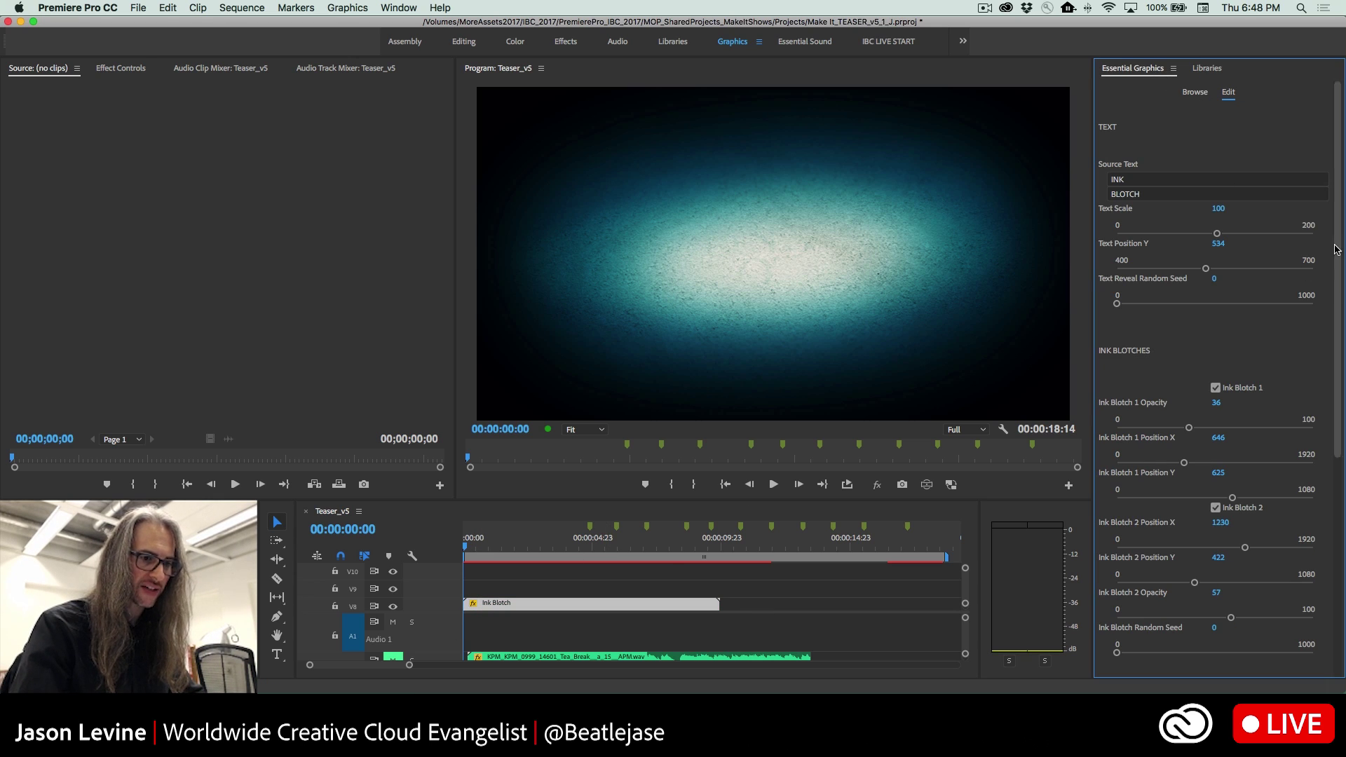
scroll(1341, 251, "down", 5)
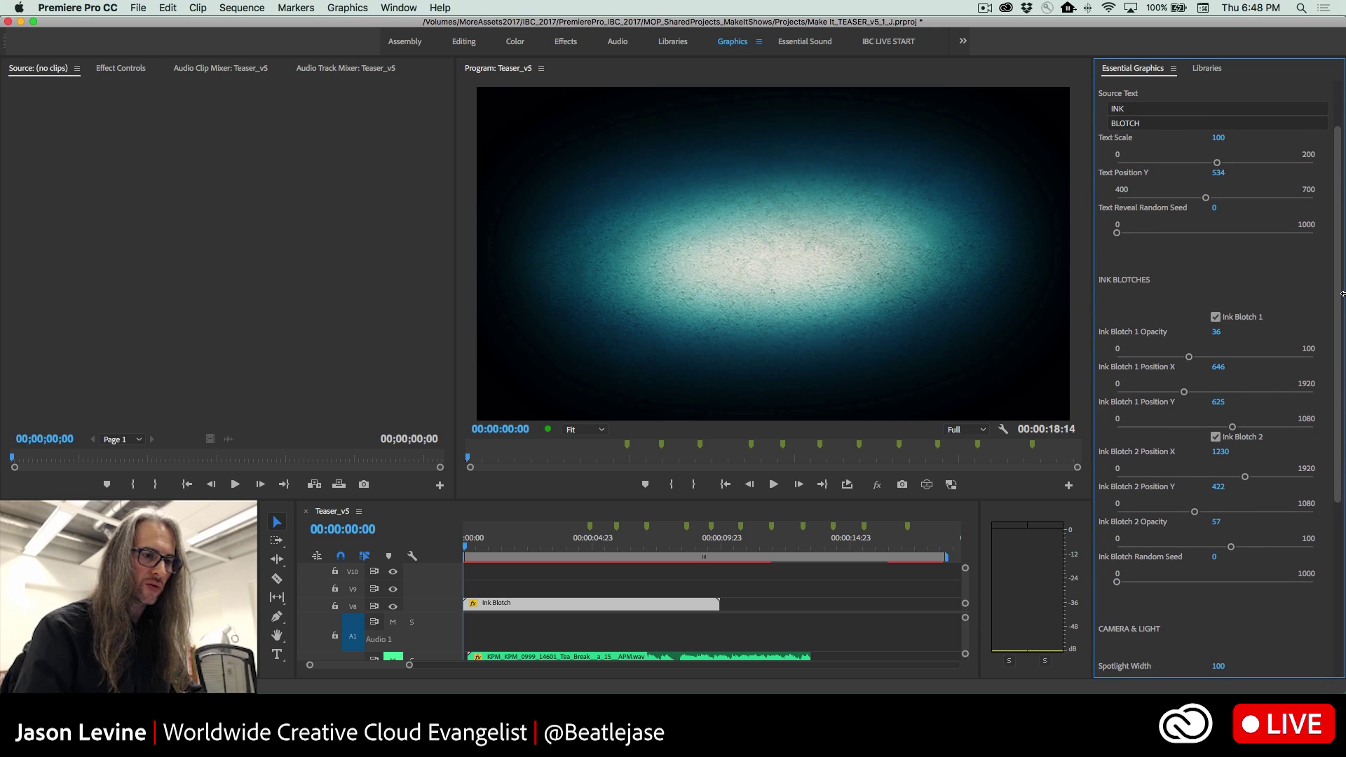
left_click(467, 552)
mouse_move(468, 552)
left_mouse_down()
mouse_move(568, 551)
mouse_move(468, 552)
mouse_move(519, 551)
left_mouse_up()
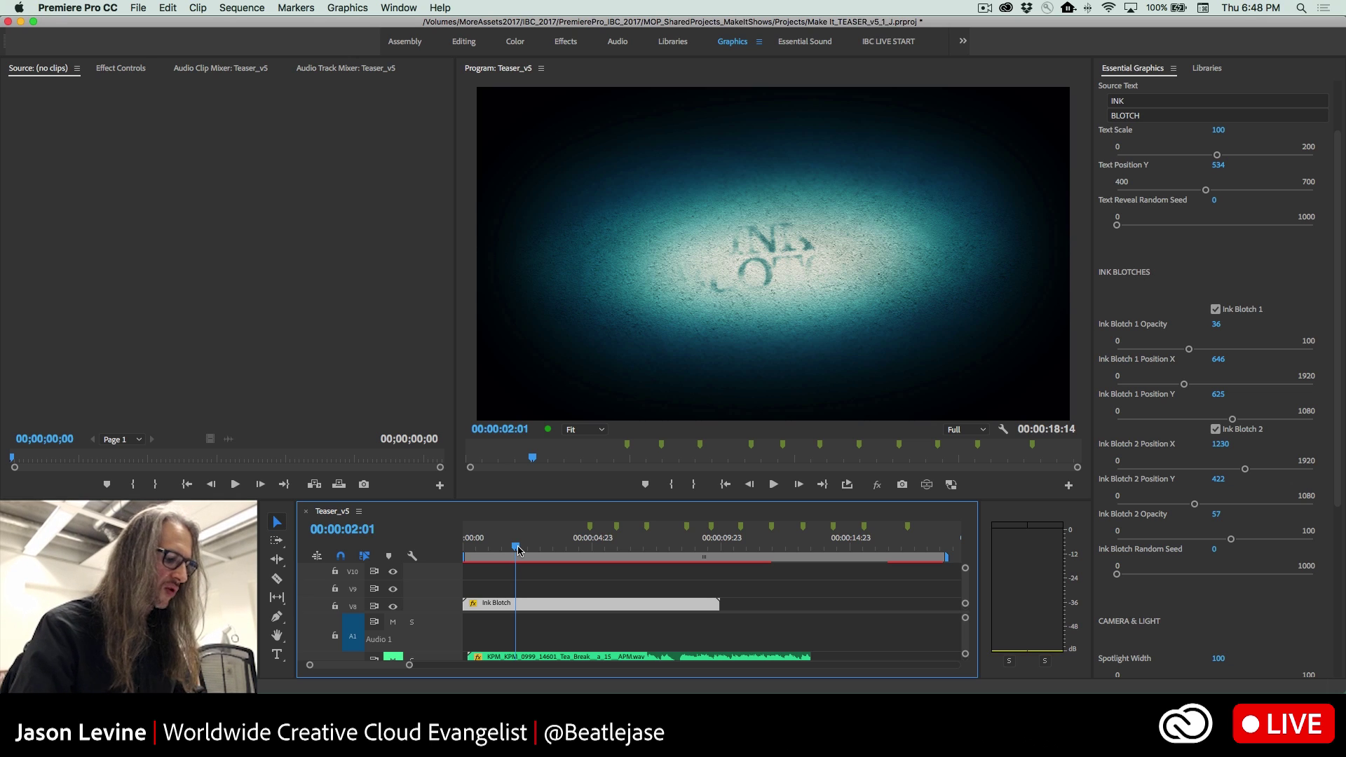
mouse_move(519, 552)
left_mouse_down()
mouse_move(561, 551)
mouse_move(496, 551)
left_mouse_up()
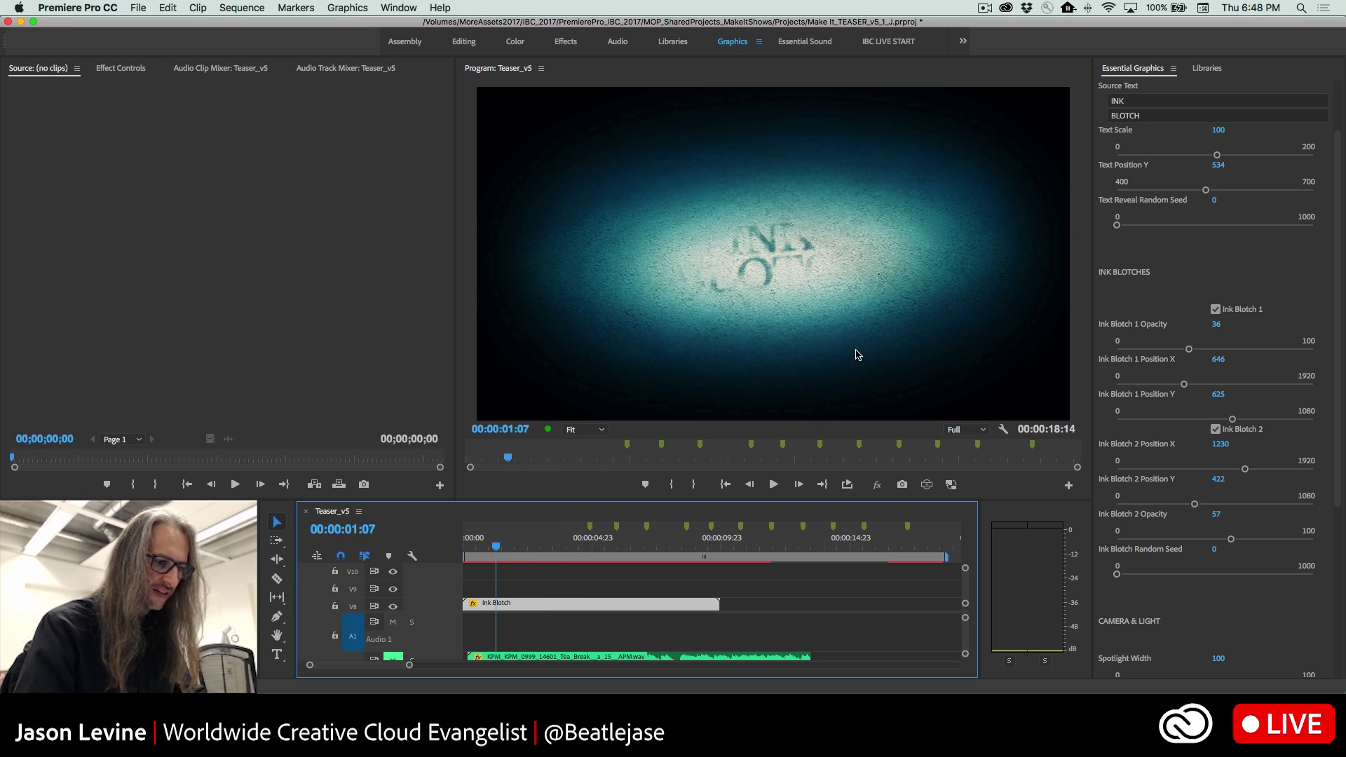
- Replace the INK and BLOTCH lines with the presenter's name and 'Live @ IBC 2017'
left_click(1165, 106)
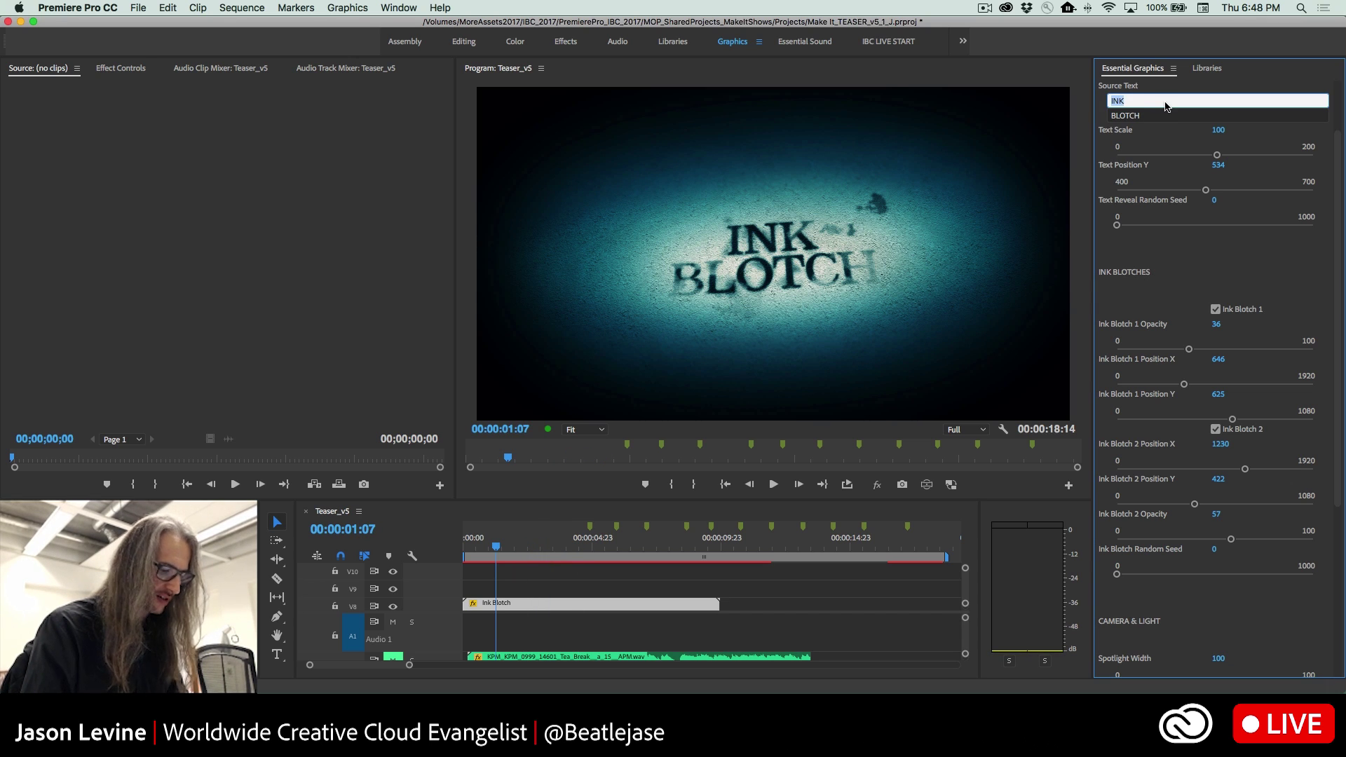
type("JASON")
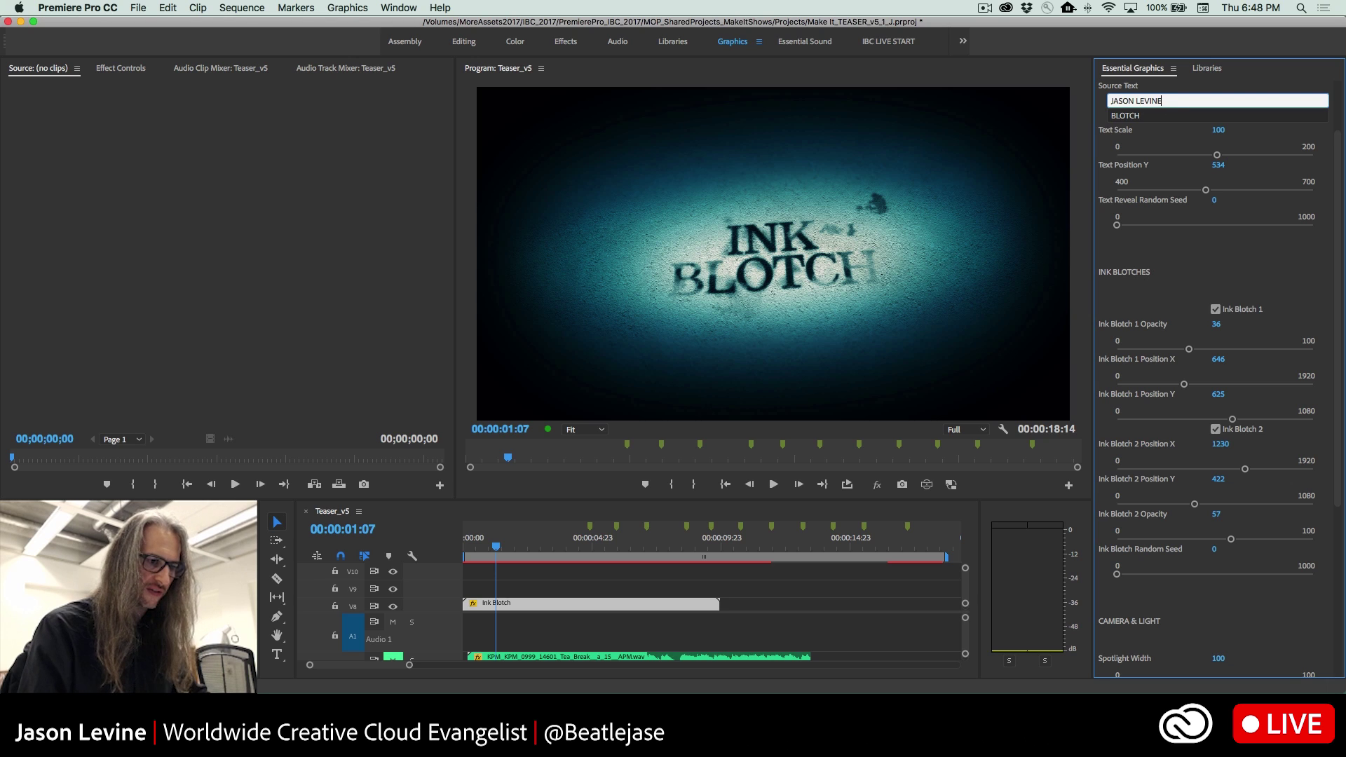
type(" LEVINE")
left_click(1177, 115)
type("Live @ IBC 2017")
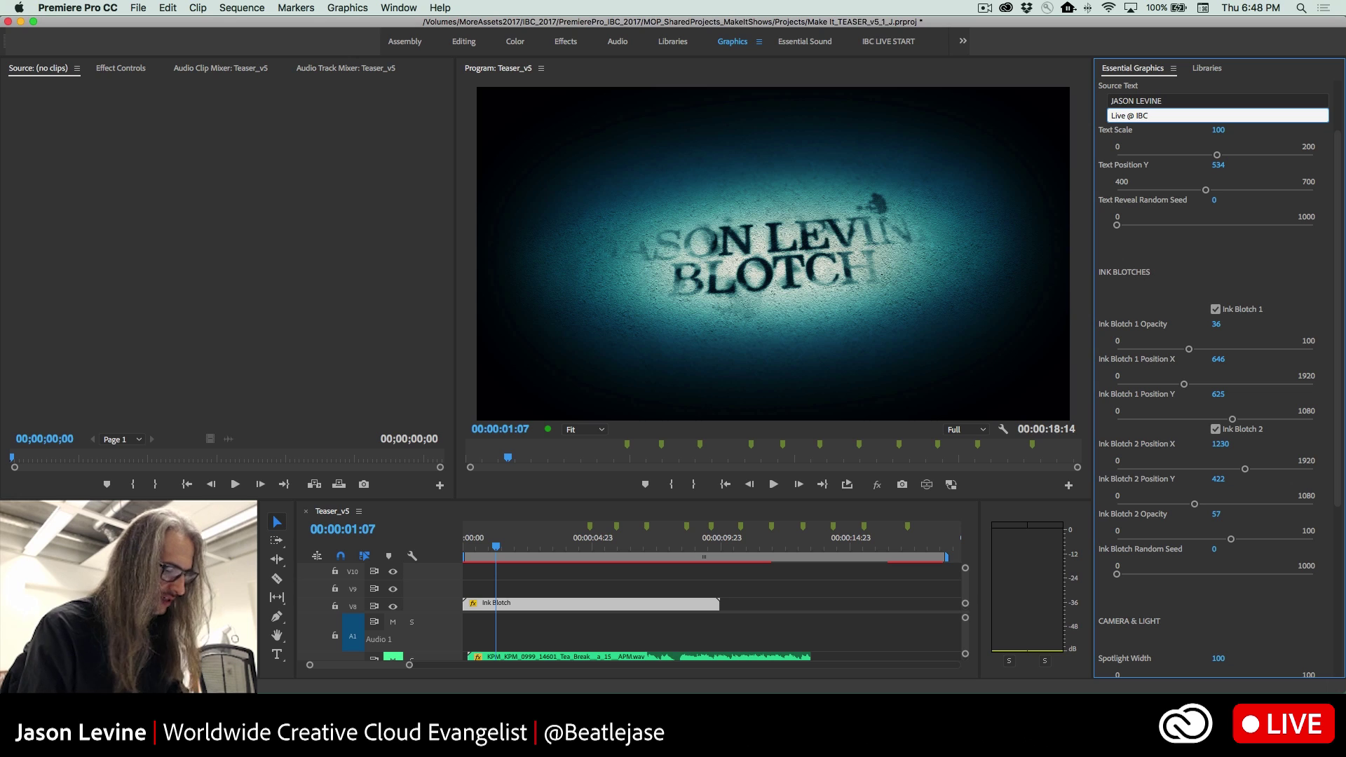
left_click(1170, 139)
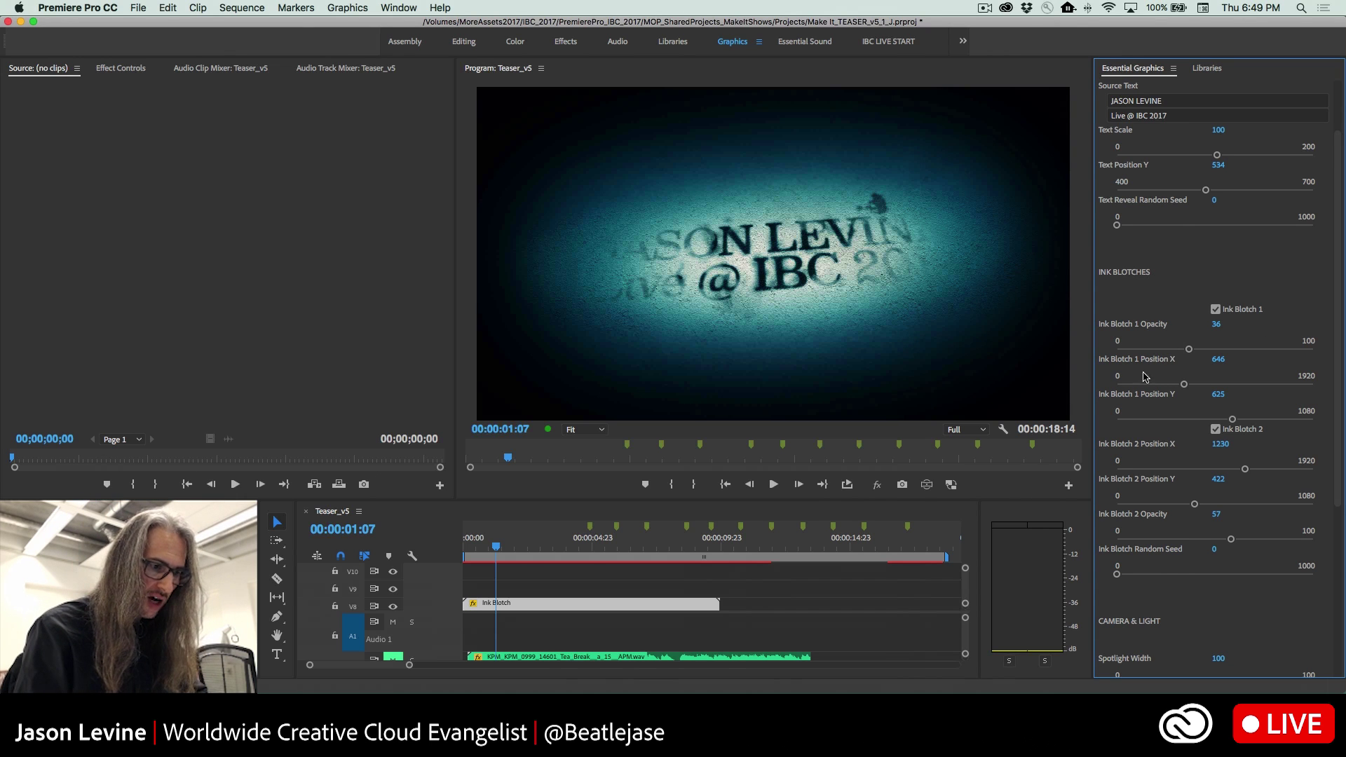
scroll(1336, 294, "down", 4)
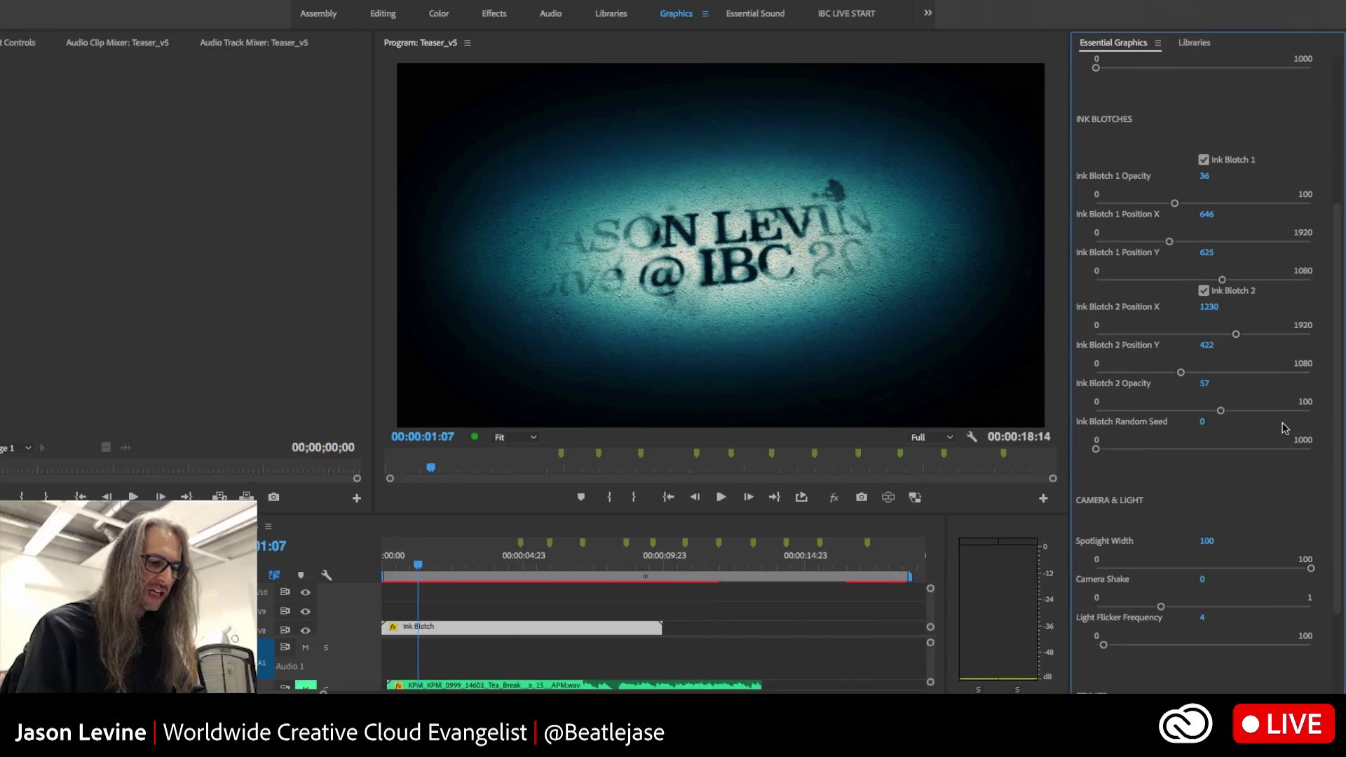
scroll(1341, 506, "down", 2)
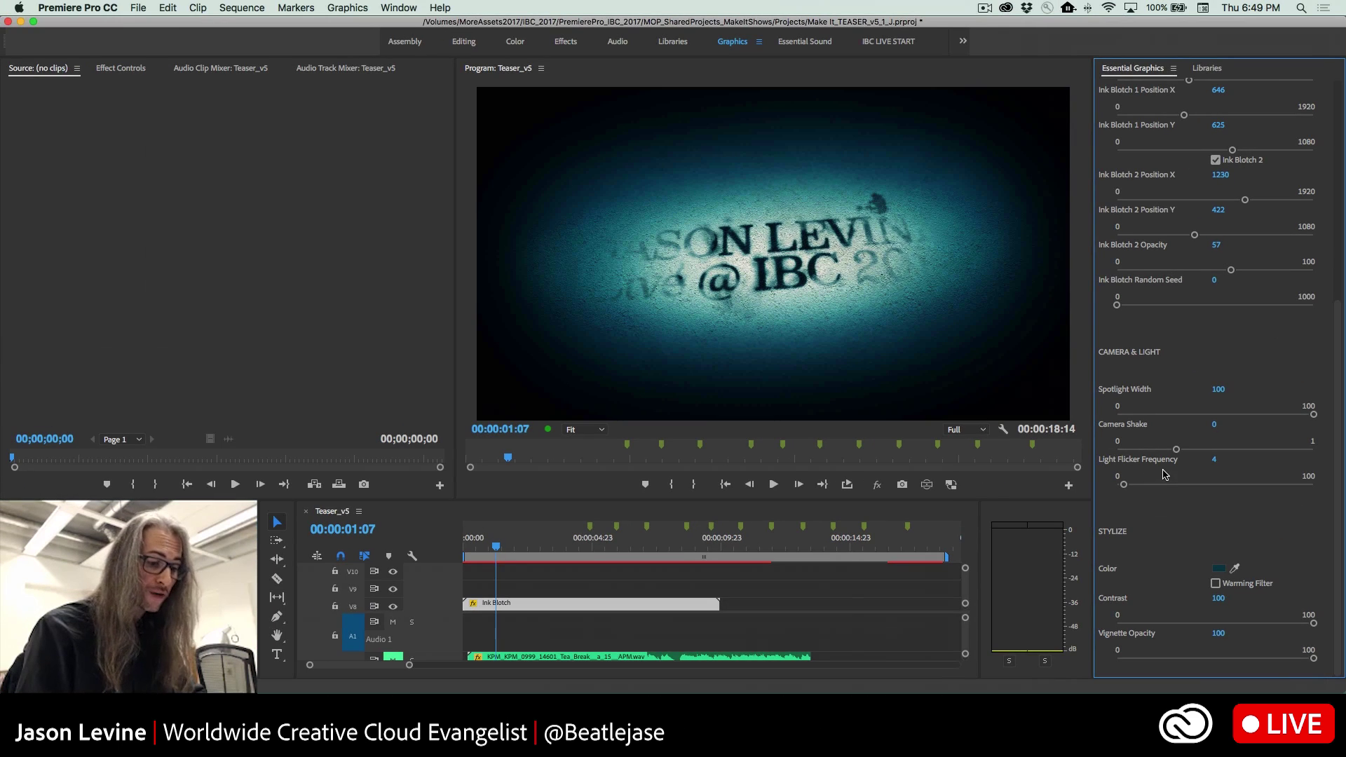
- Set Light Flicker Frequency to 35 and preview the title at 1/4 playback resolution
left_click_drag(737, 582, 779, 583)
left_click_drag(1153, 490, 1188, 490)
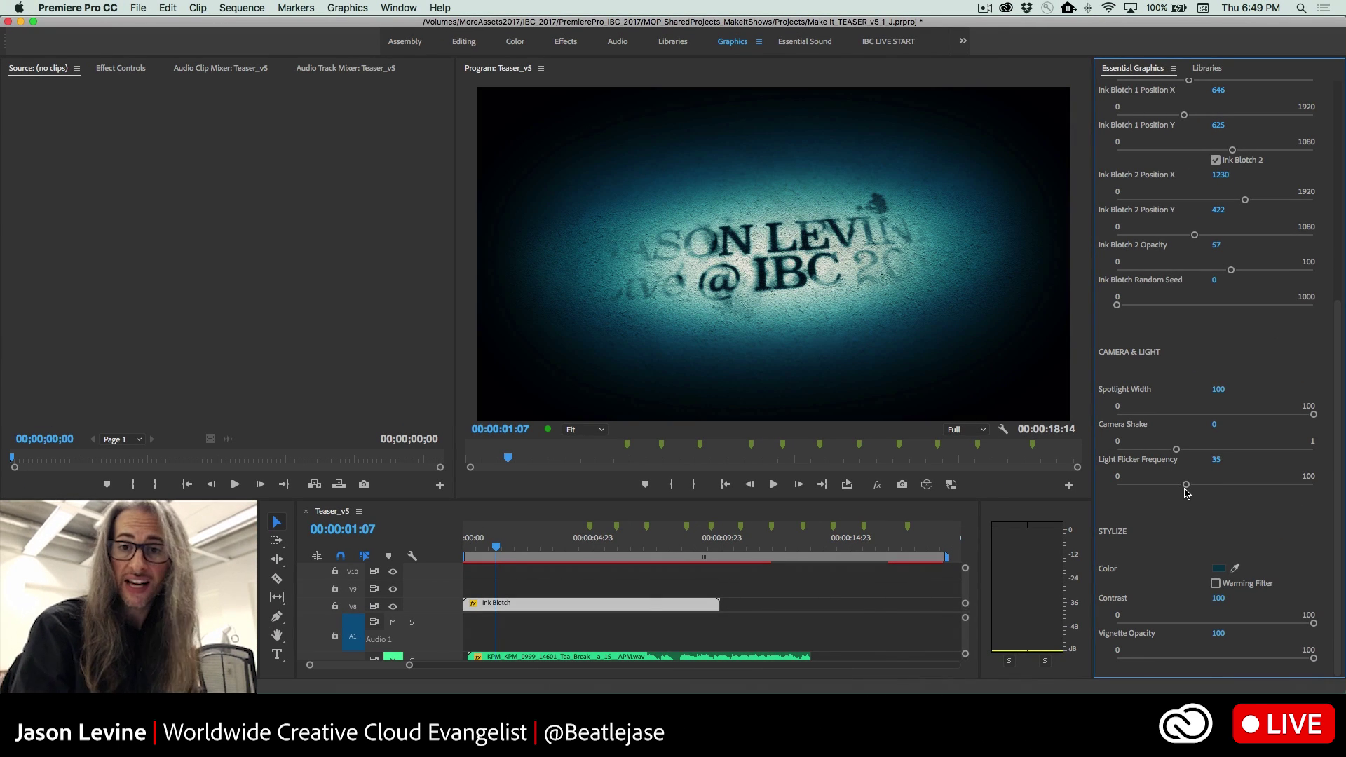
mouse_move(498, 547)
left_mouse_down()
mouse_move(465, 552)
mouse_move(518, 548)
left_mouse_up()
left_click(967, 430)
left_click(965, 470)
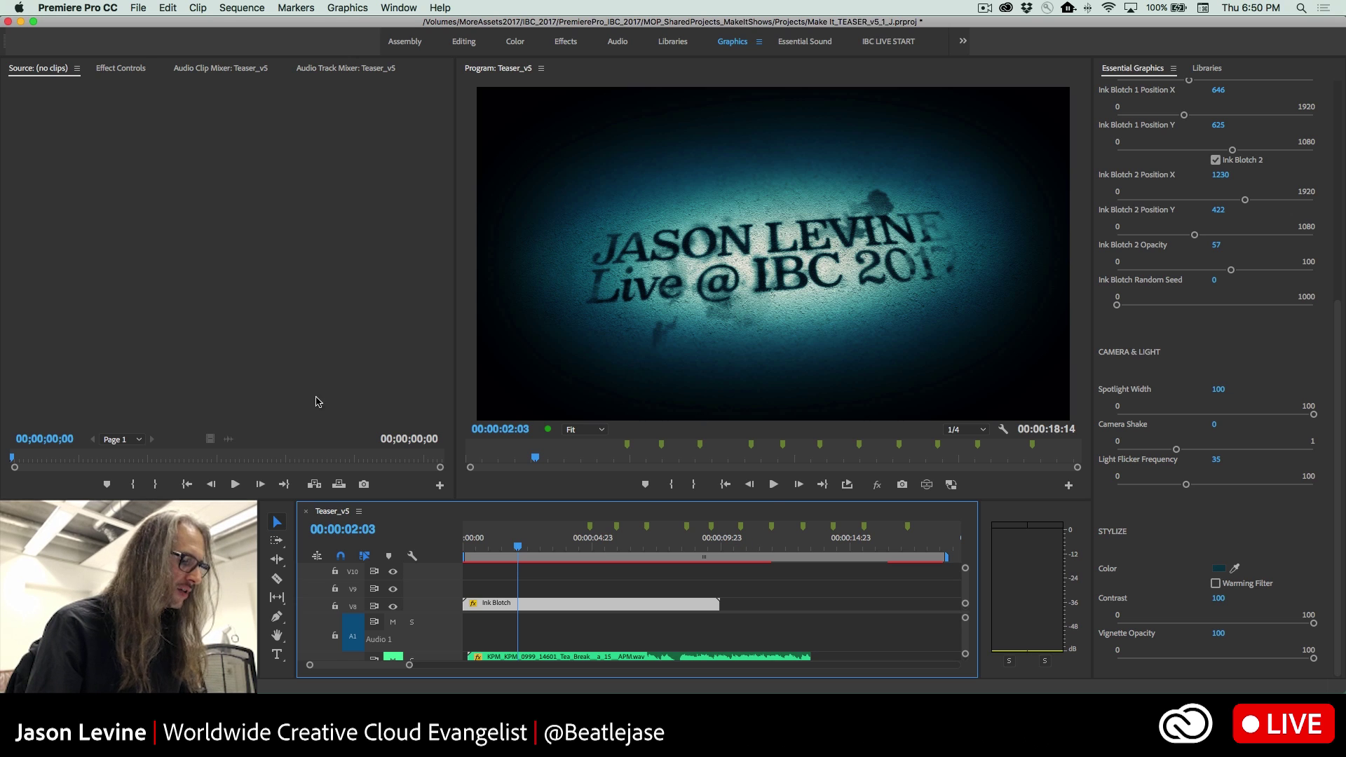
- Close the teaser project without saving and open PR_ImmersiveVideo_360_Mono_JL from recent projects
left_click(139, 6)
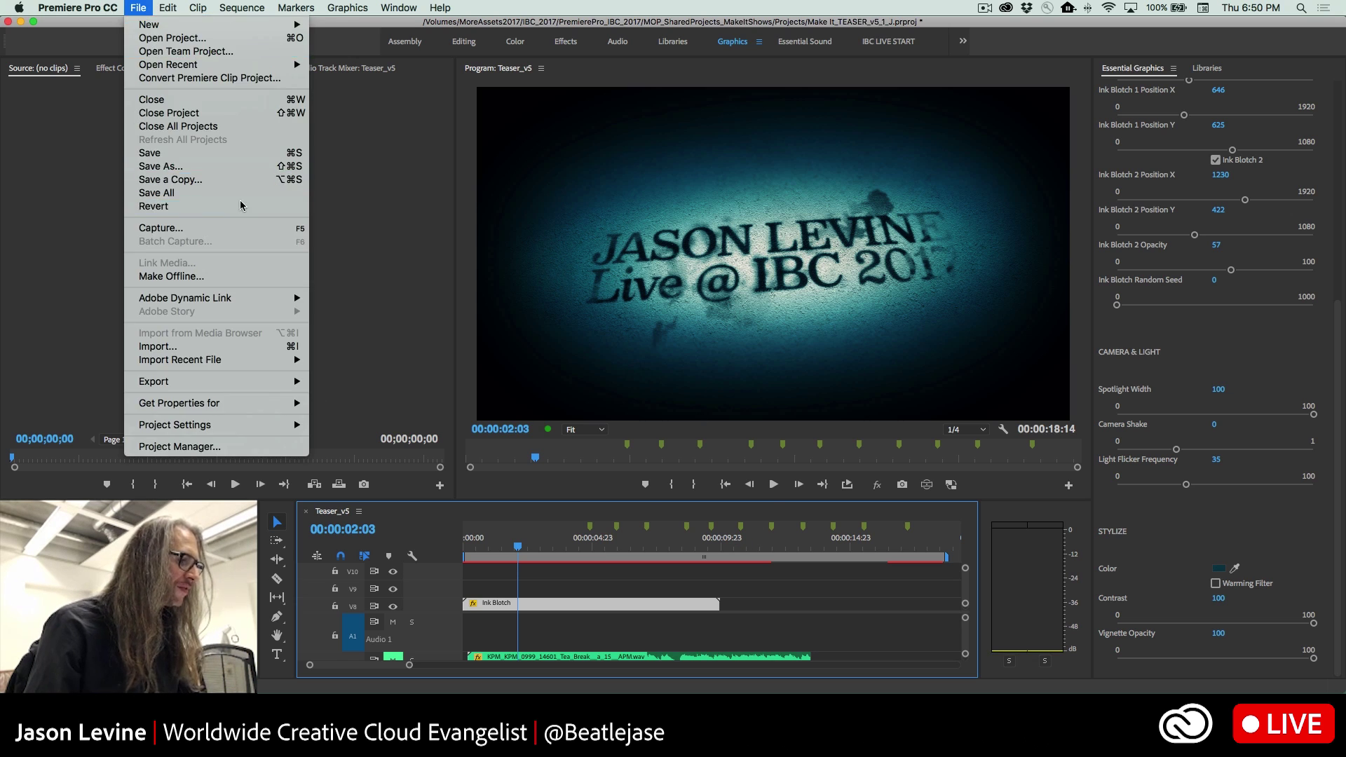
left_click(219, 111)
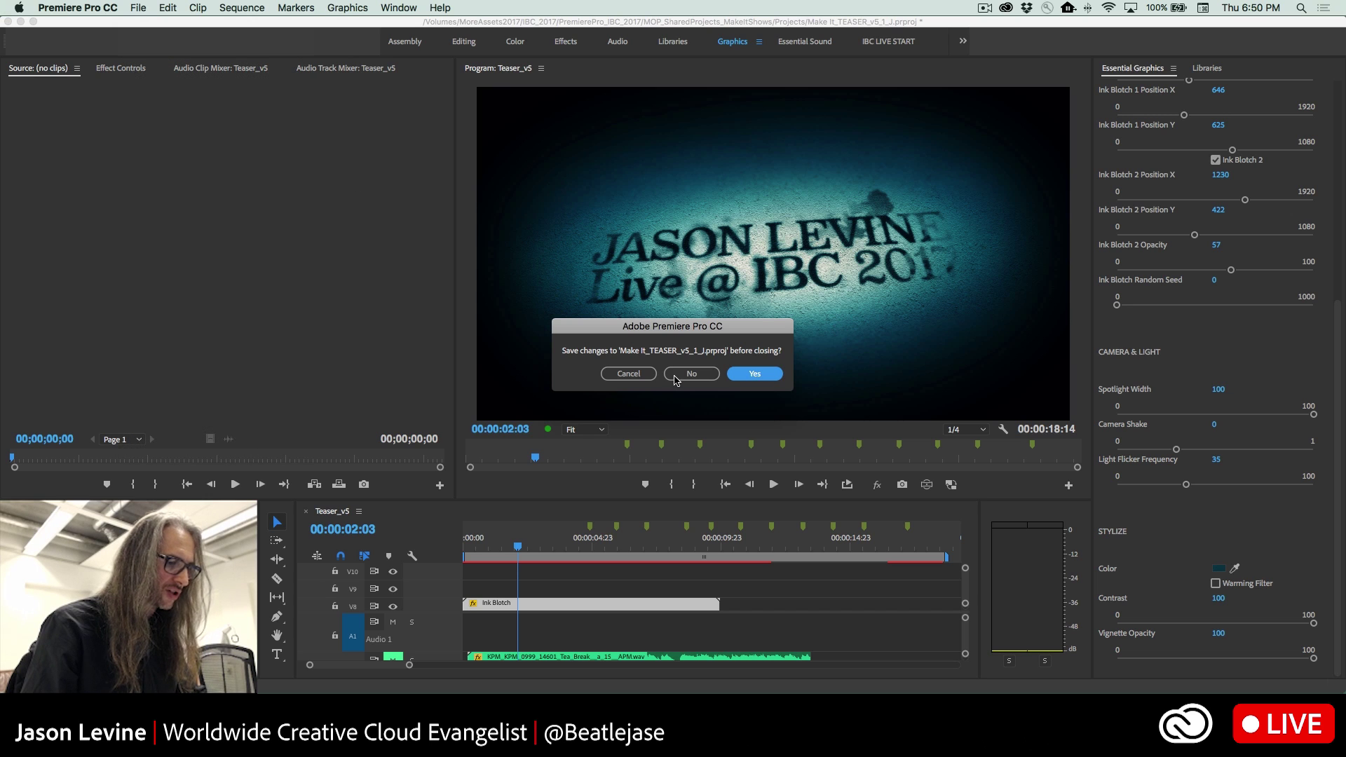
left_click(676, 380)
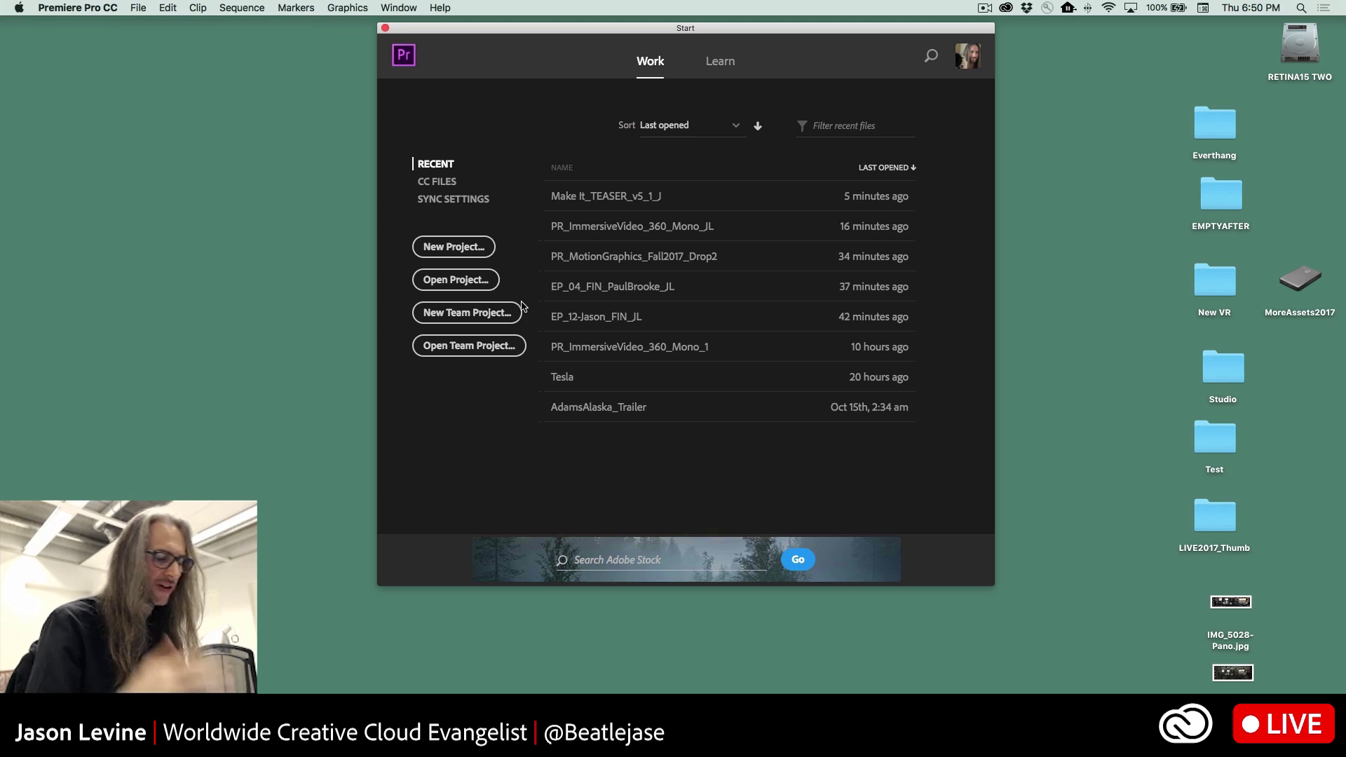
left_click(593, 229)
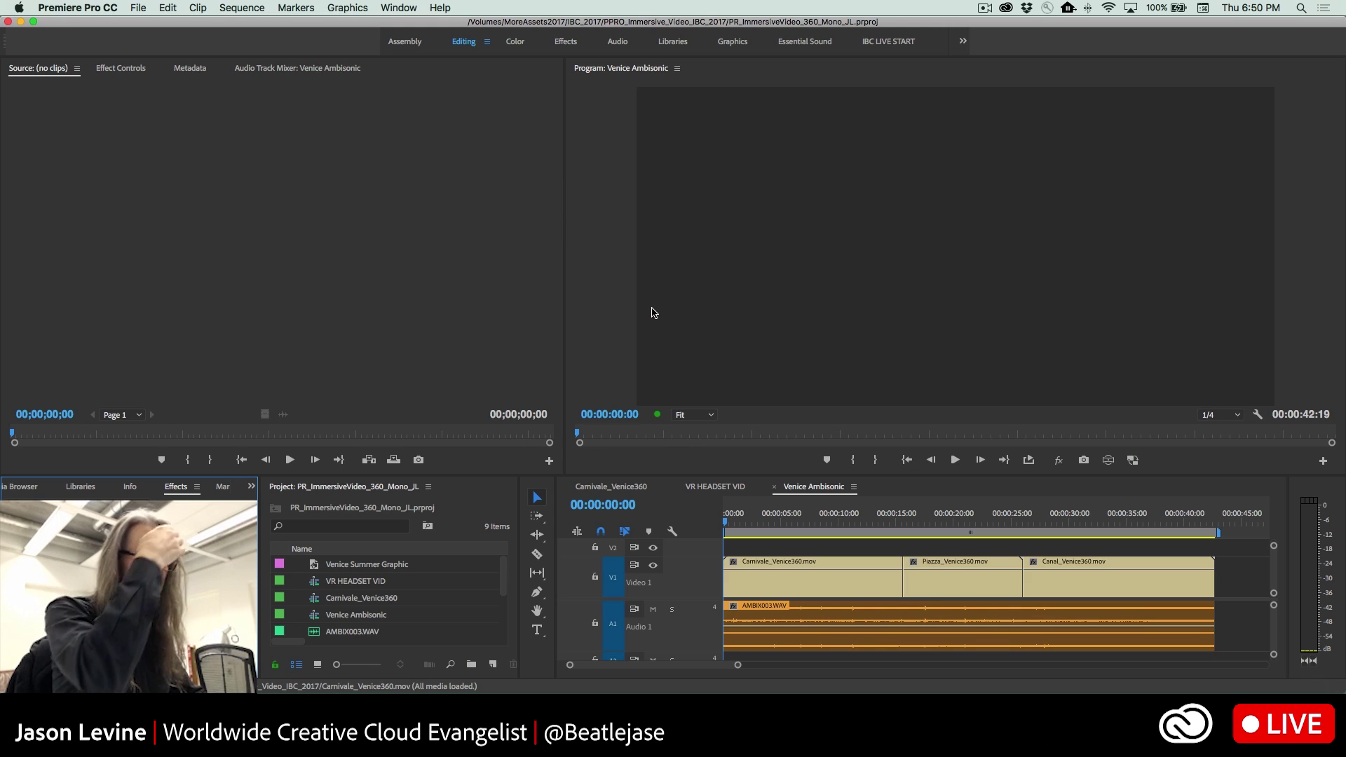
- Play the VR HEADSET VID sequence maximized, then stop it and restore the full panel layout
left_click(726, 488)
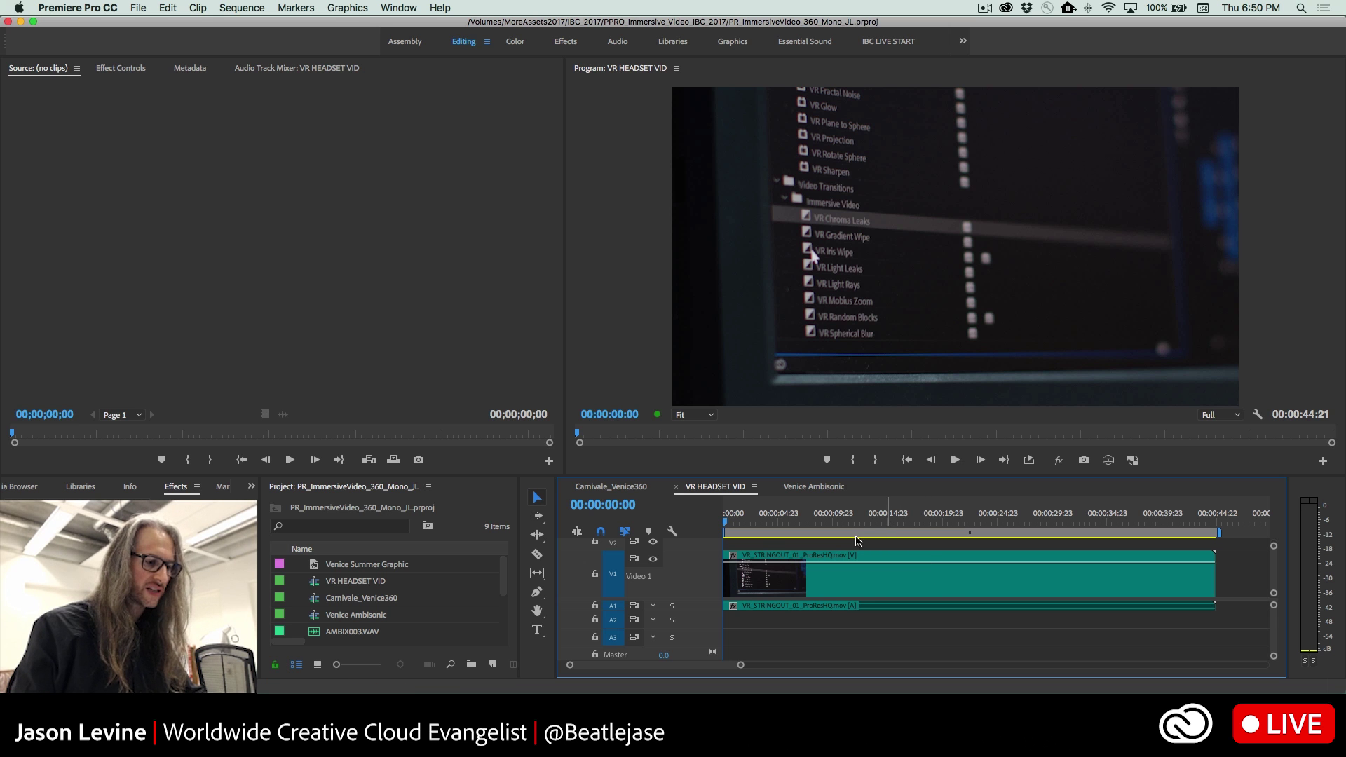
key("space")
key("grave")
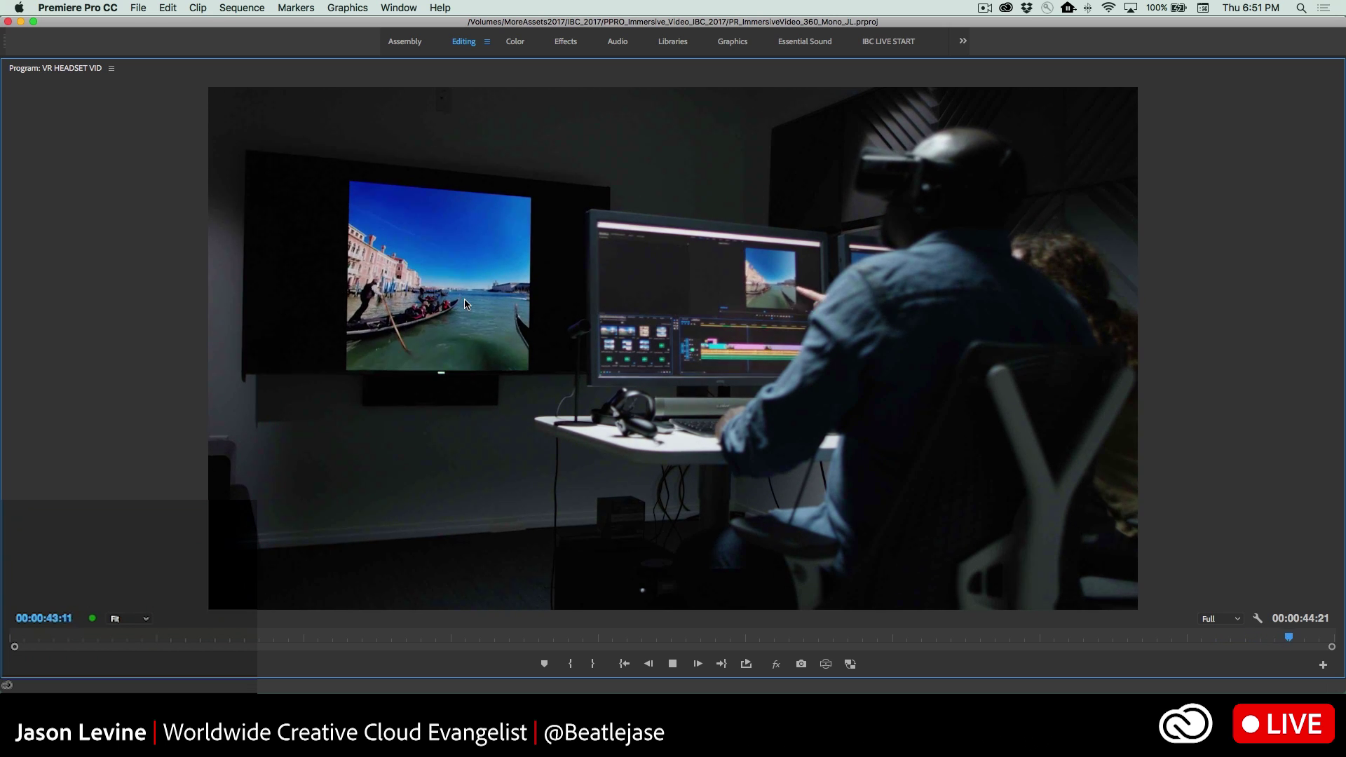
key("space")
key("grave")
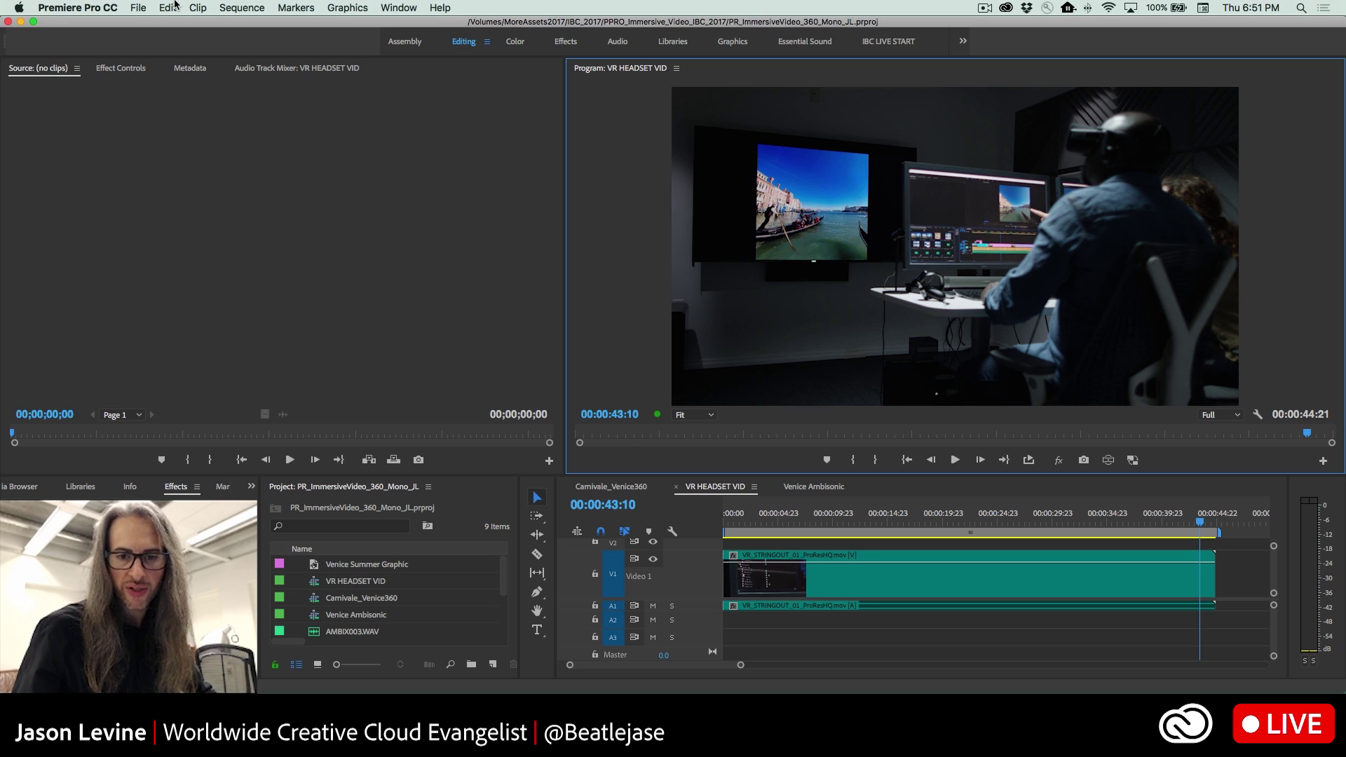
- Close the immersive video project and quit Premiere Pro with Cmd+Q
left_click(134, 7)
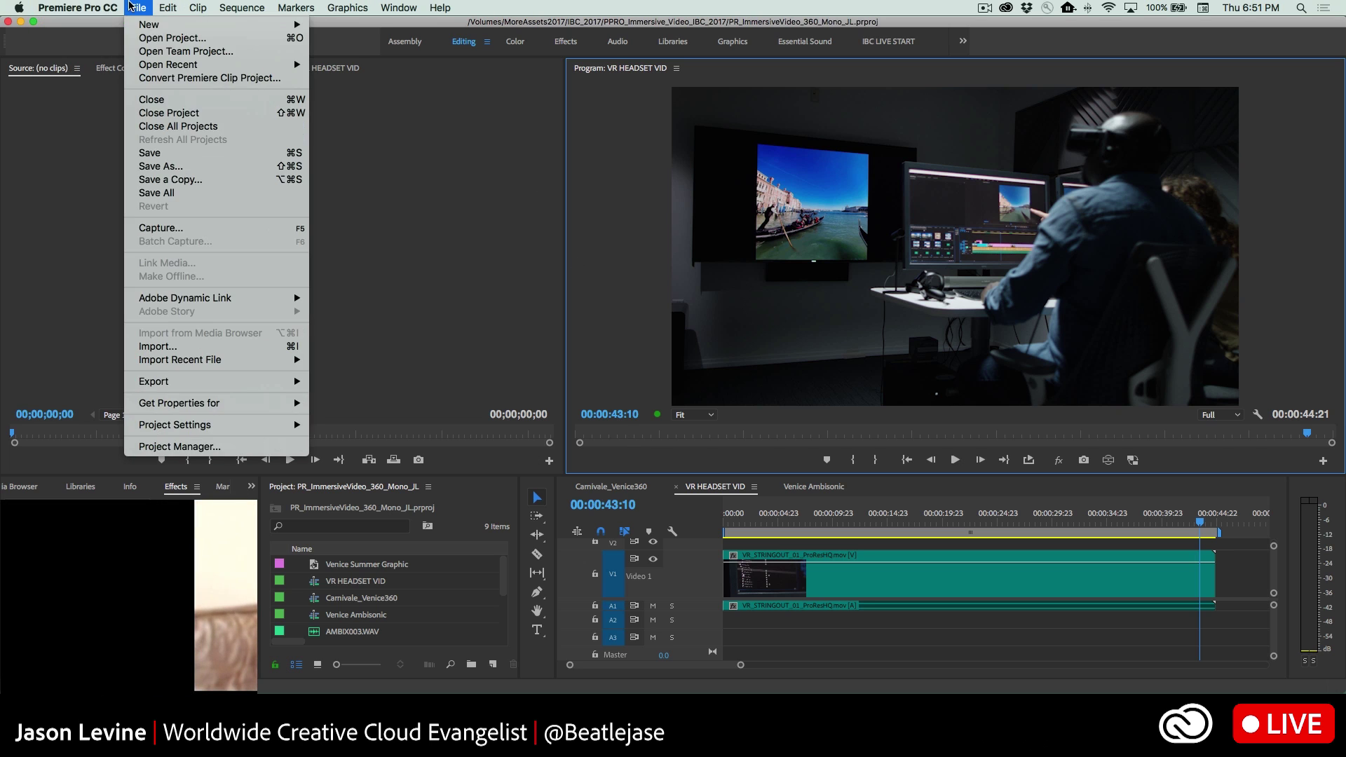
left_click(168, 113)
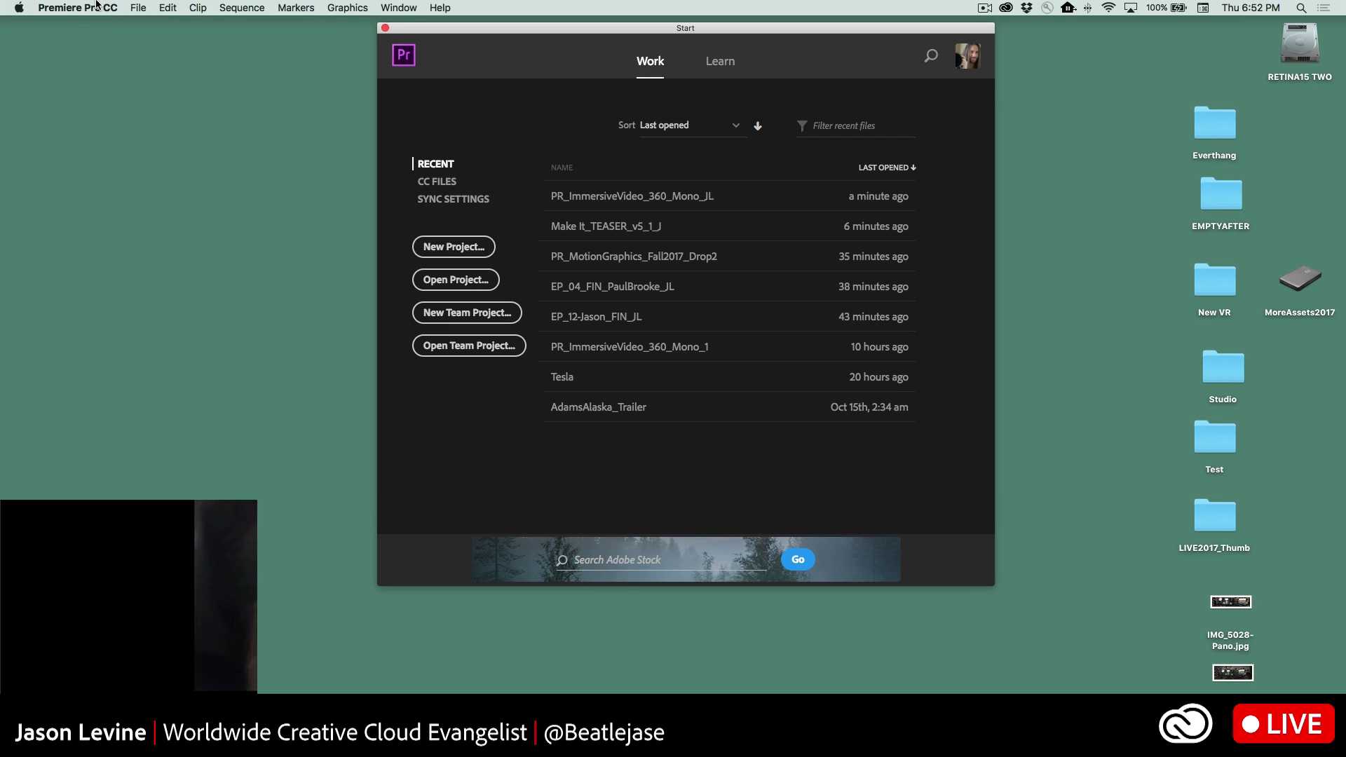
key("super+q")
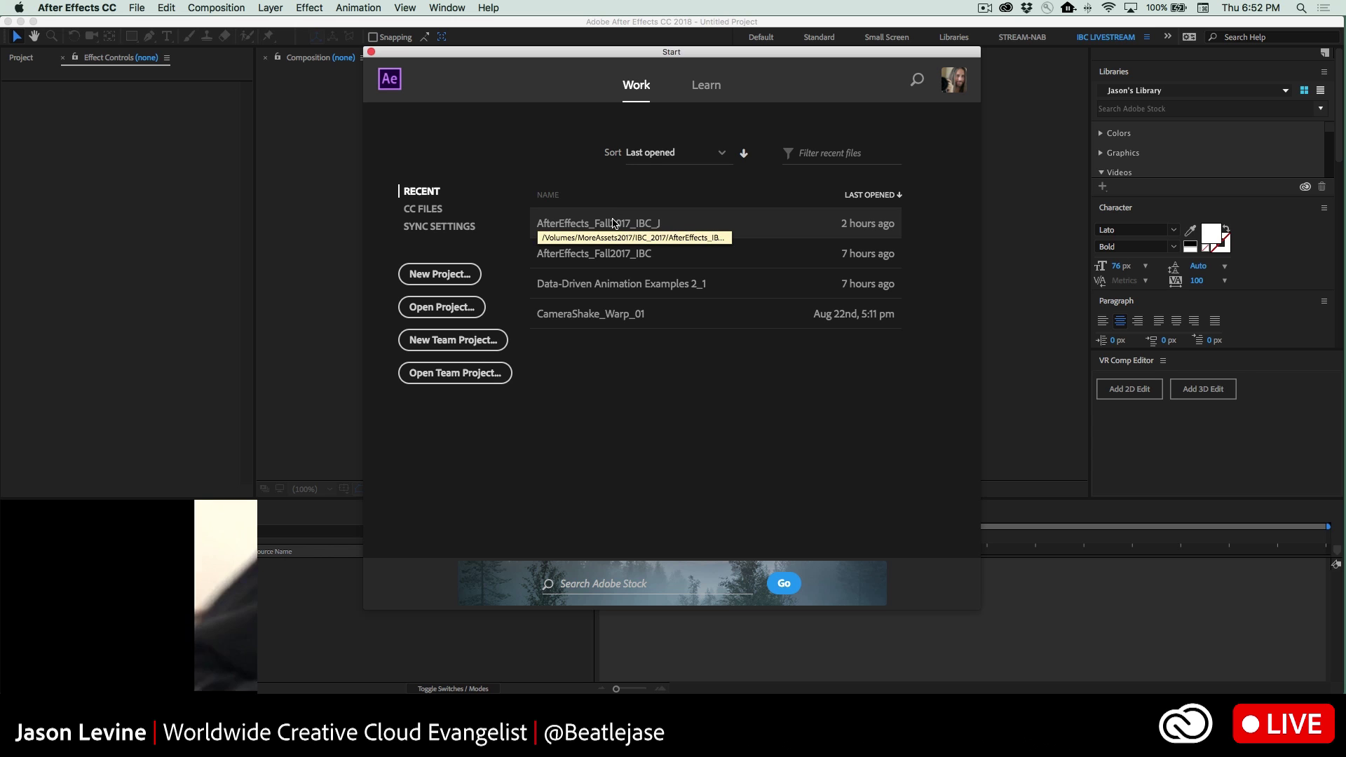
- Open AfterEffects_Fall2017_IBC_J from the recent list, then close it with Don't Save
left_click(613, 224)
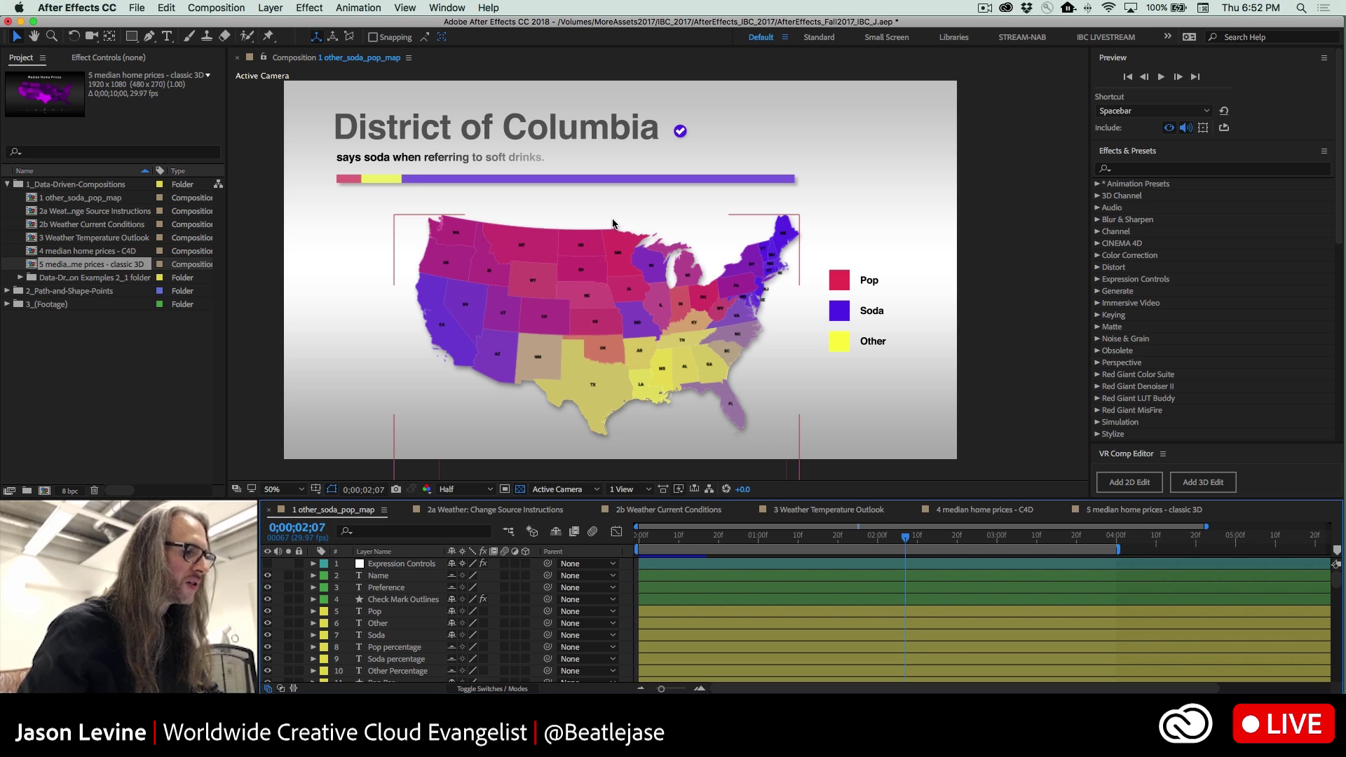
left_click(136, 7)
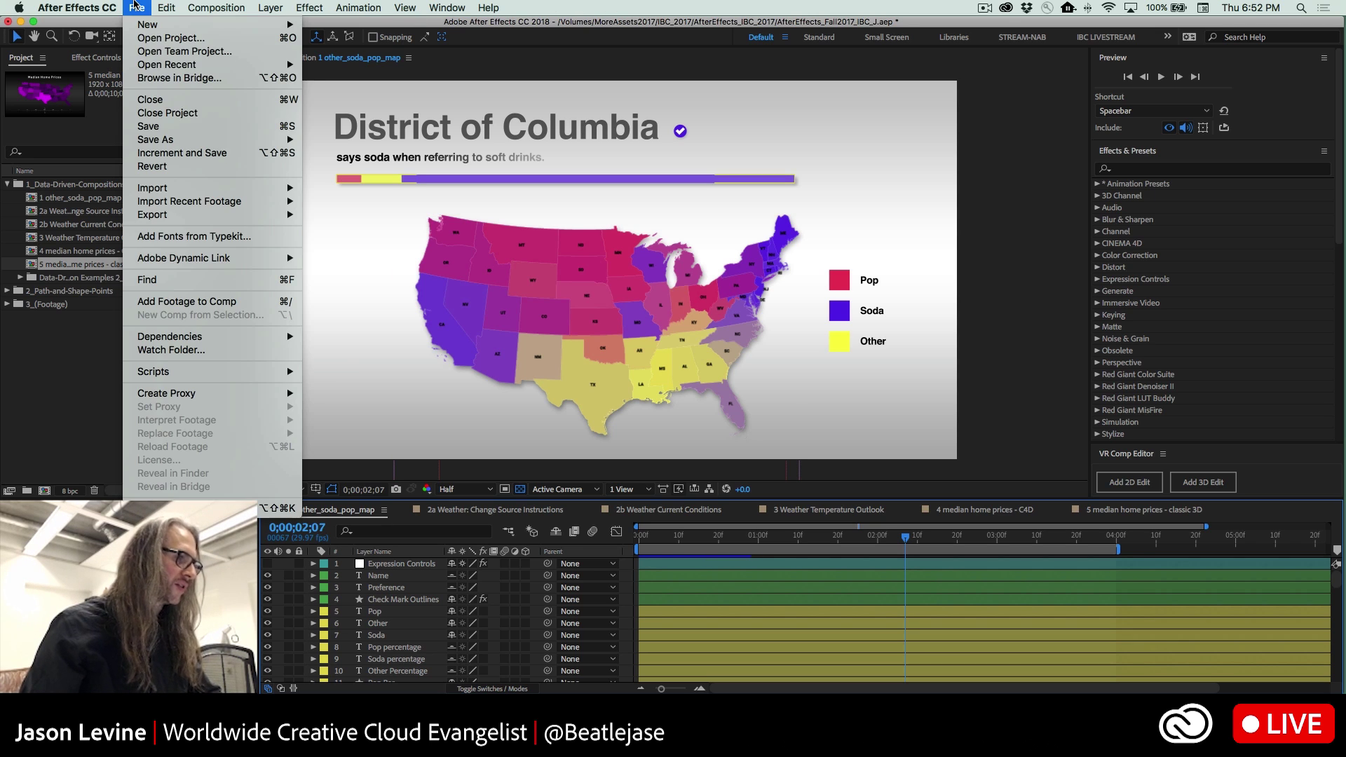
left_click(191, 114)
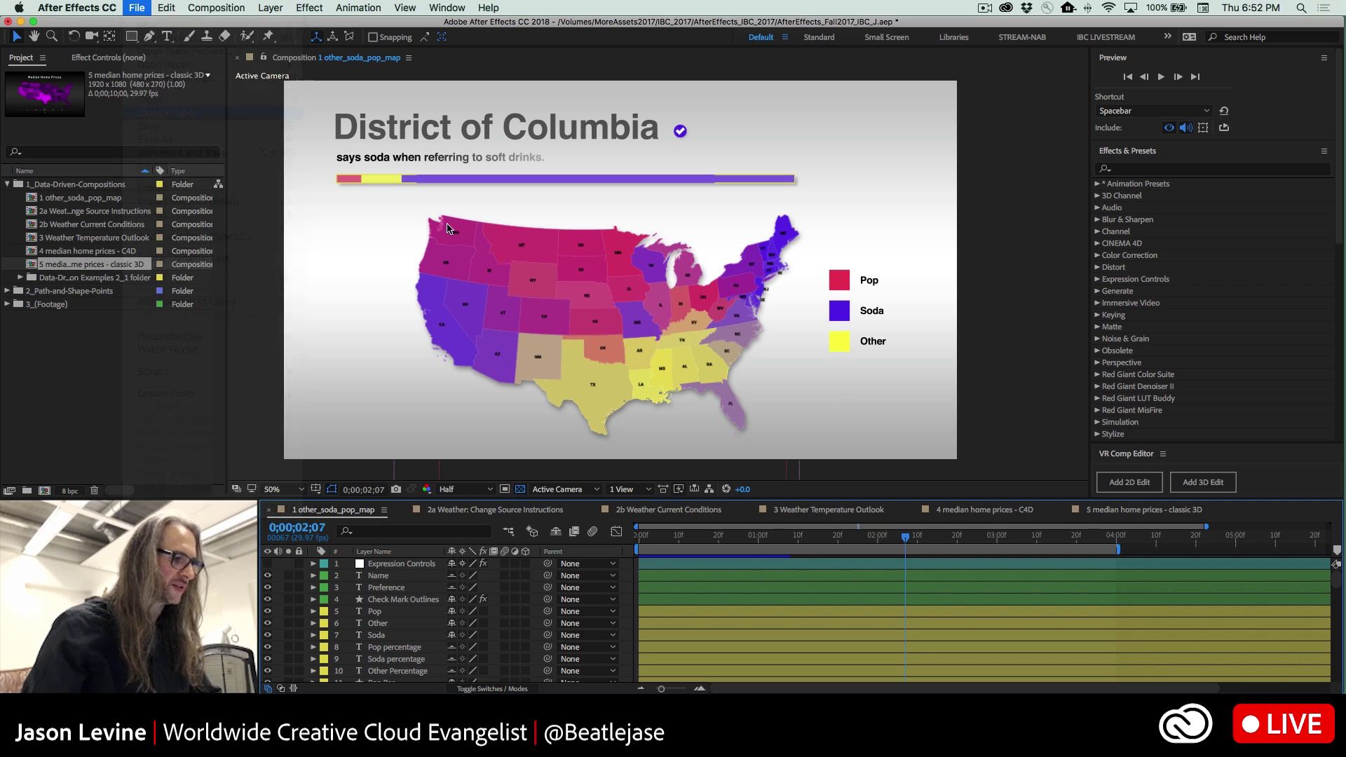
left_click(645, 380)
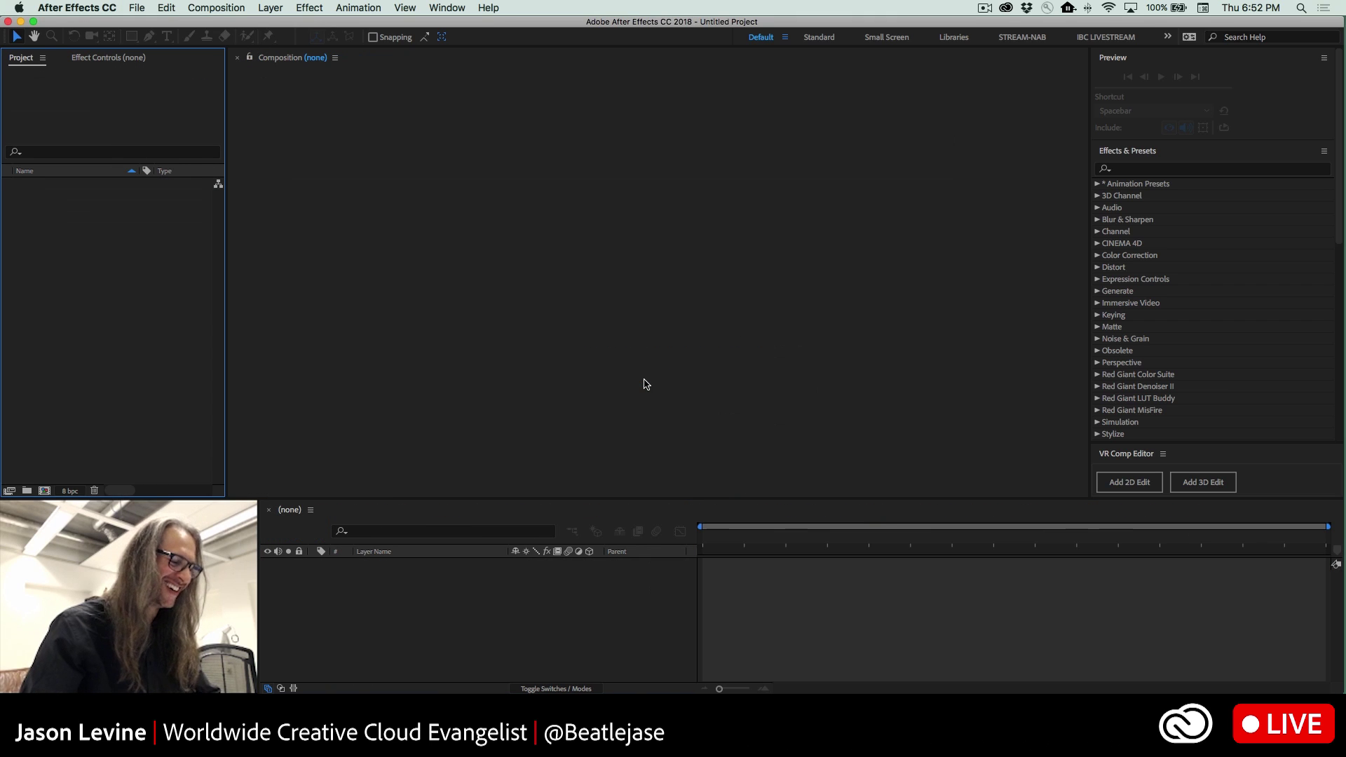
- Cancel the blank composition setup and pick Canal_Venice360.mov via New Composition From Footage
left_click(559, 375)
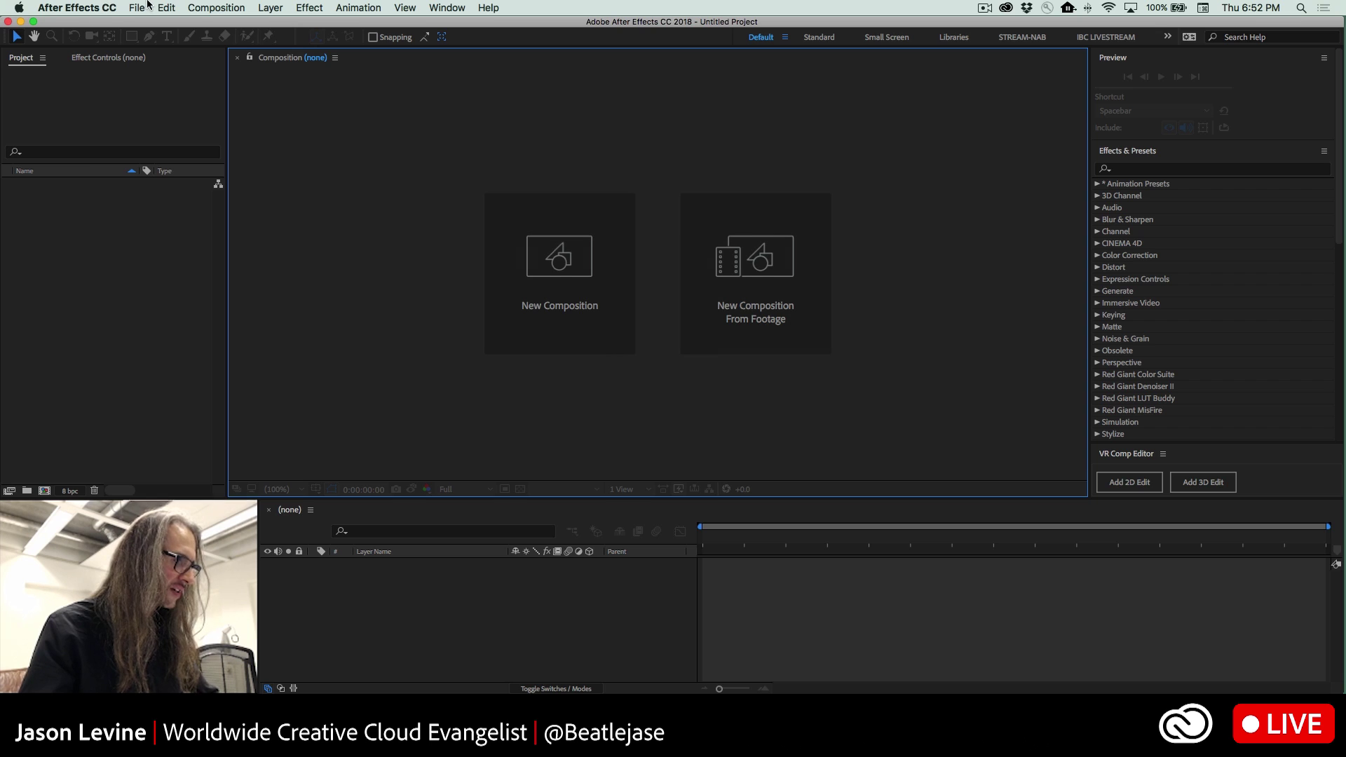
left_click(142, 7)
mouse_move(225, 188)
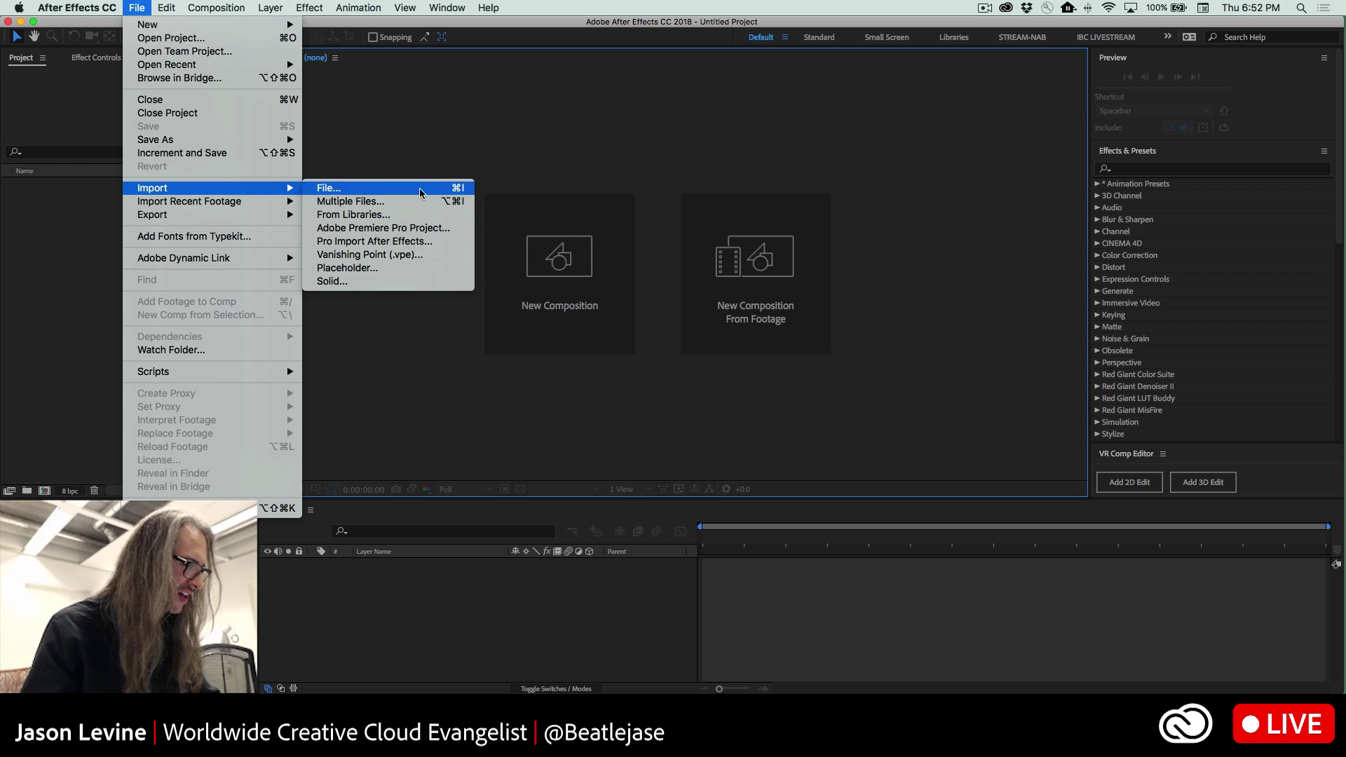
left_click(21, 308)
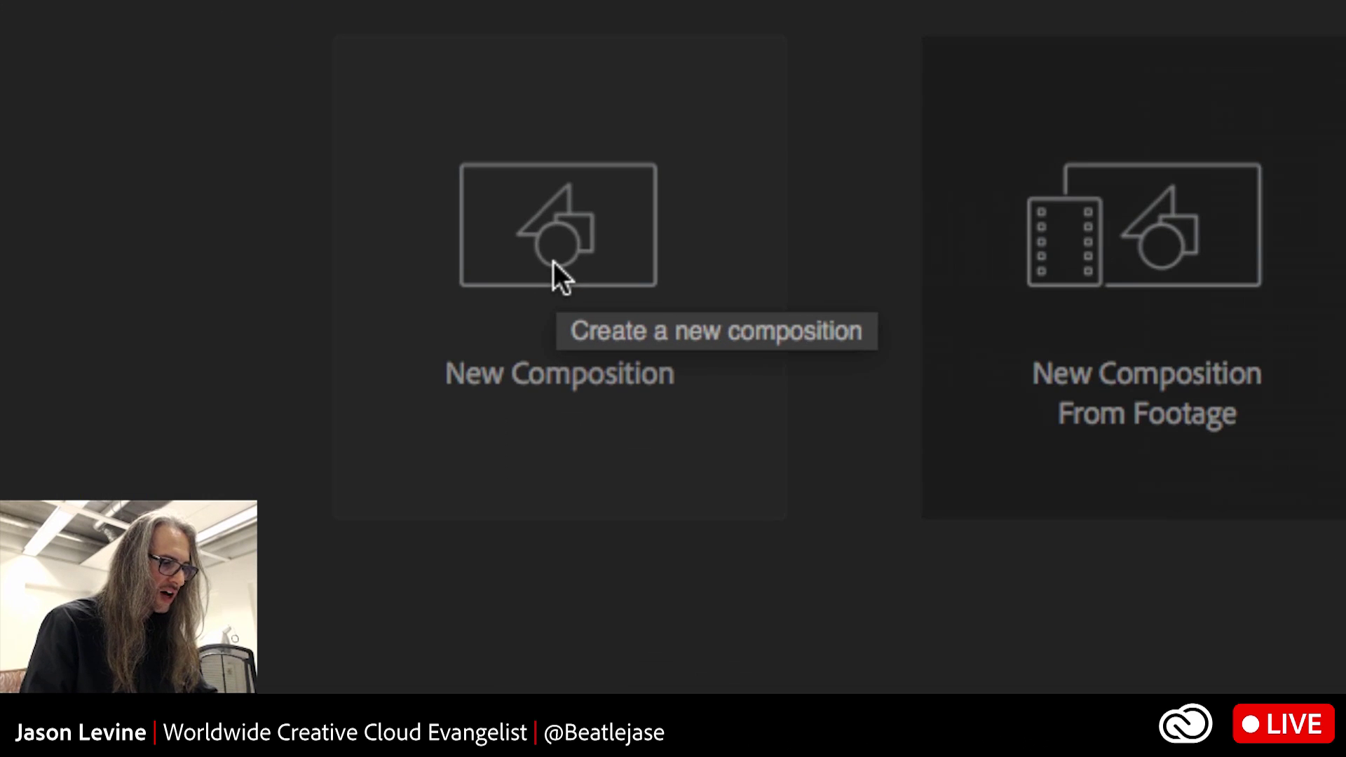
left_click(557, 272)
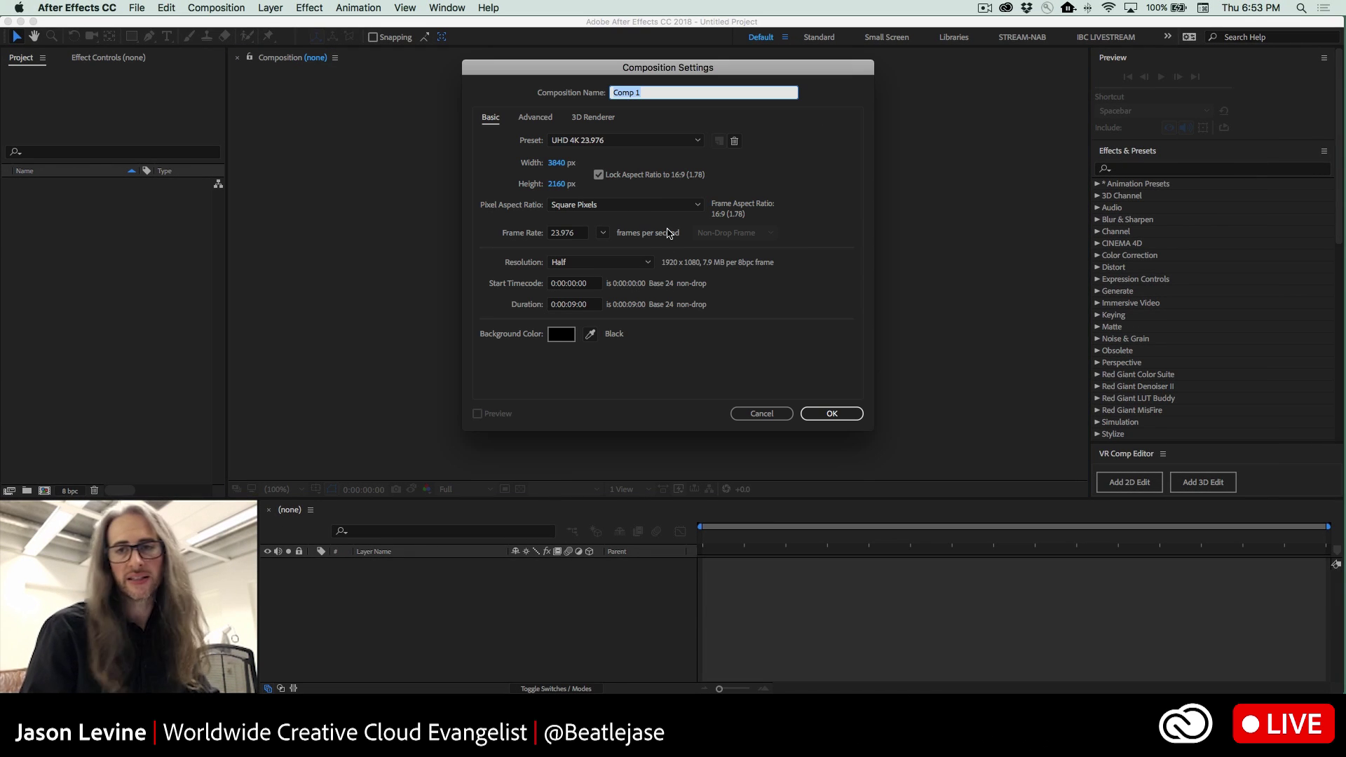
left_click(754, 413)
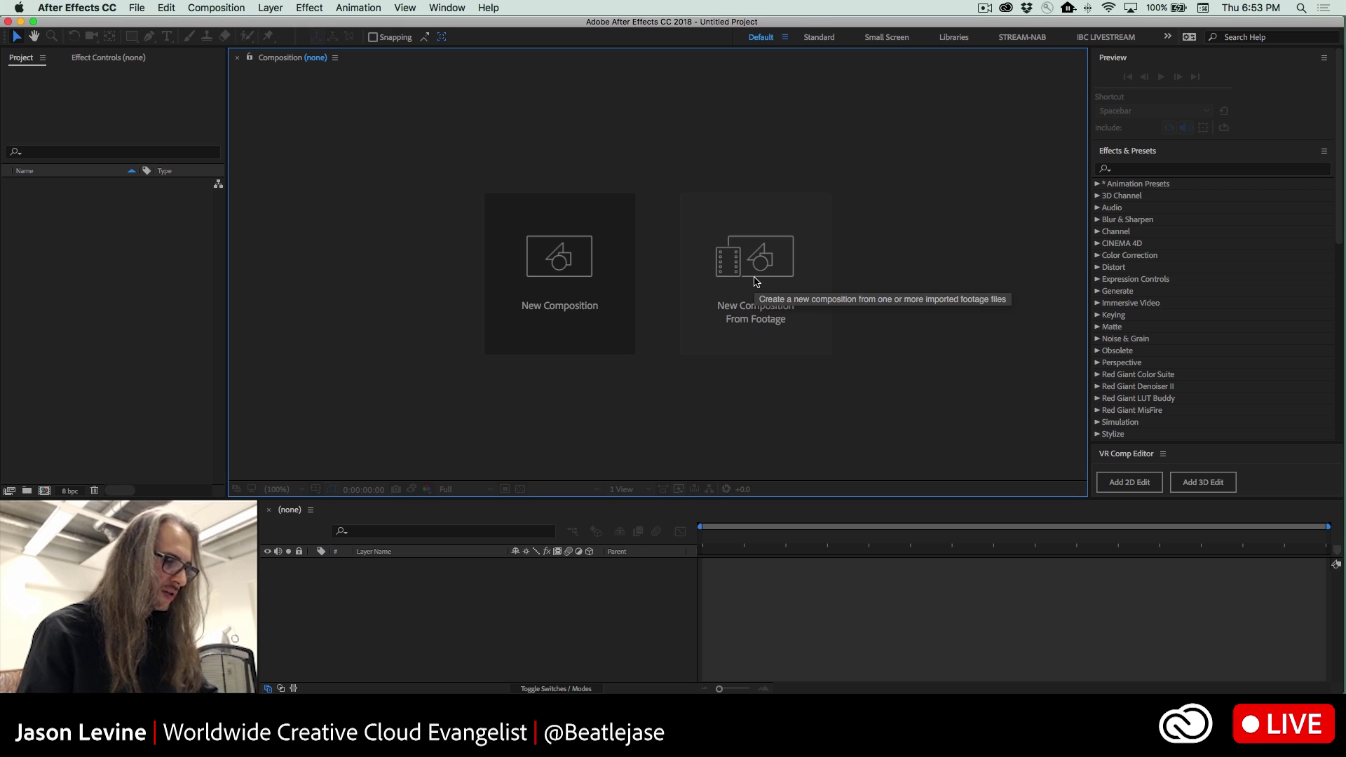
left_click(755, 282)
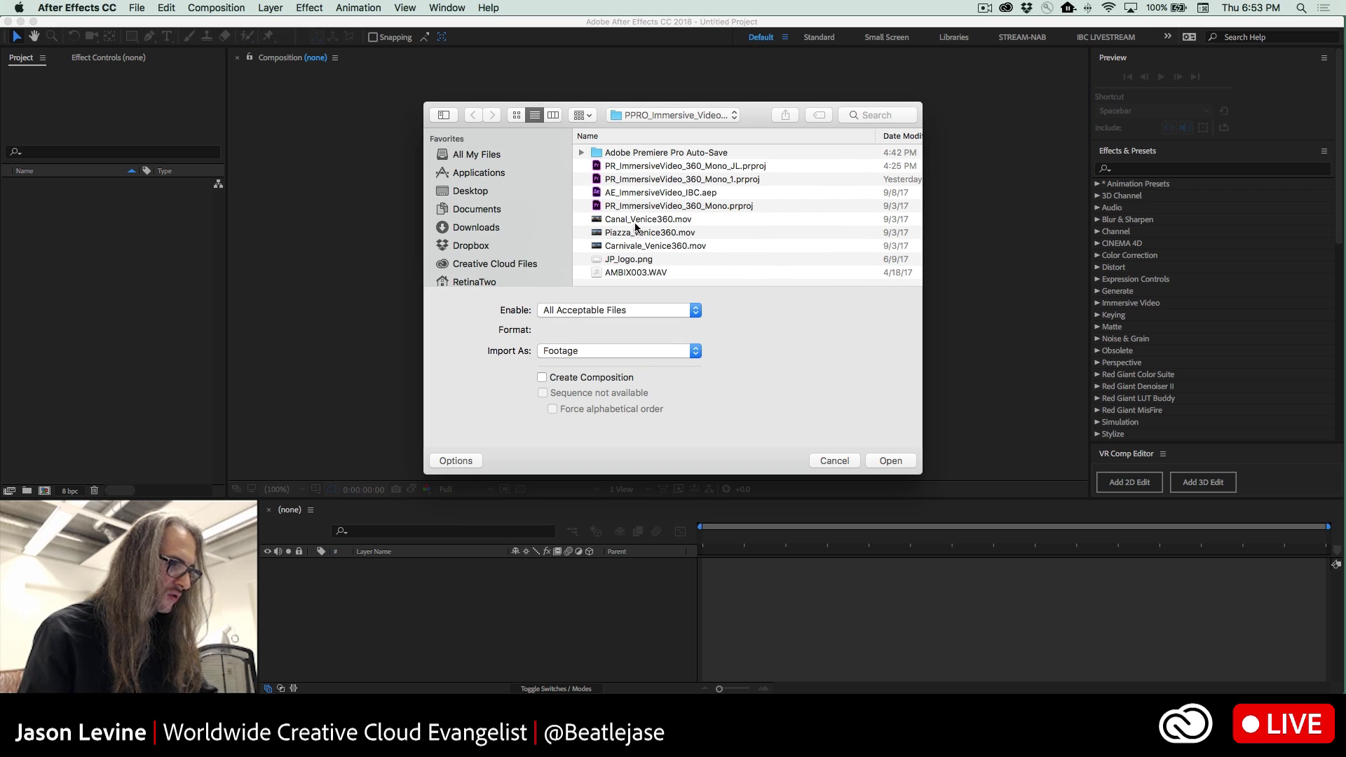
left_click(635, 220)
- Import Canal_Venice360.mov to build the Canal_Venice360 composition
left_click(890, 462)
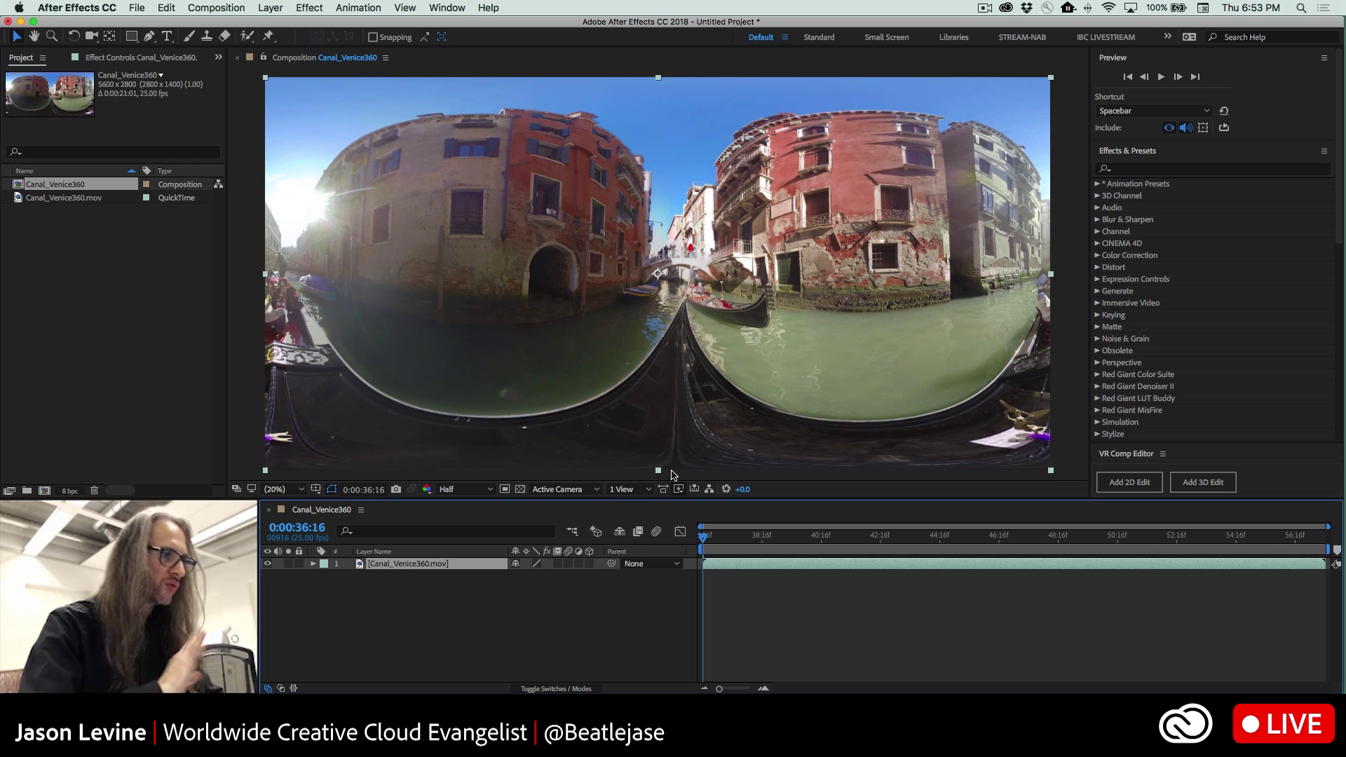
left_click(110, 6)
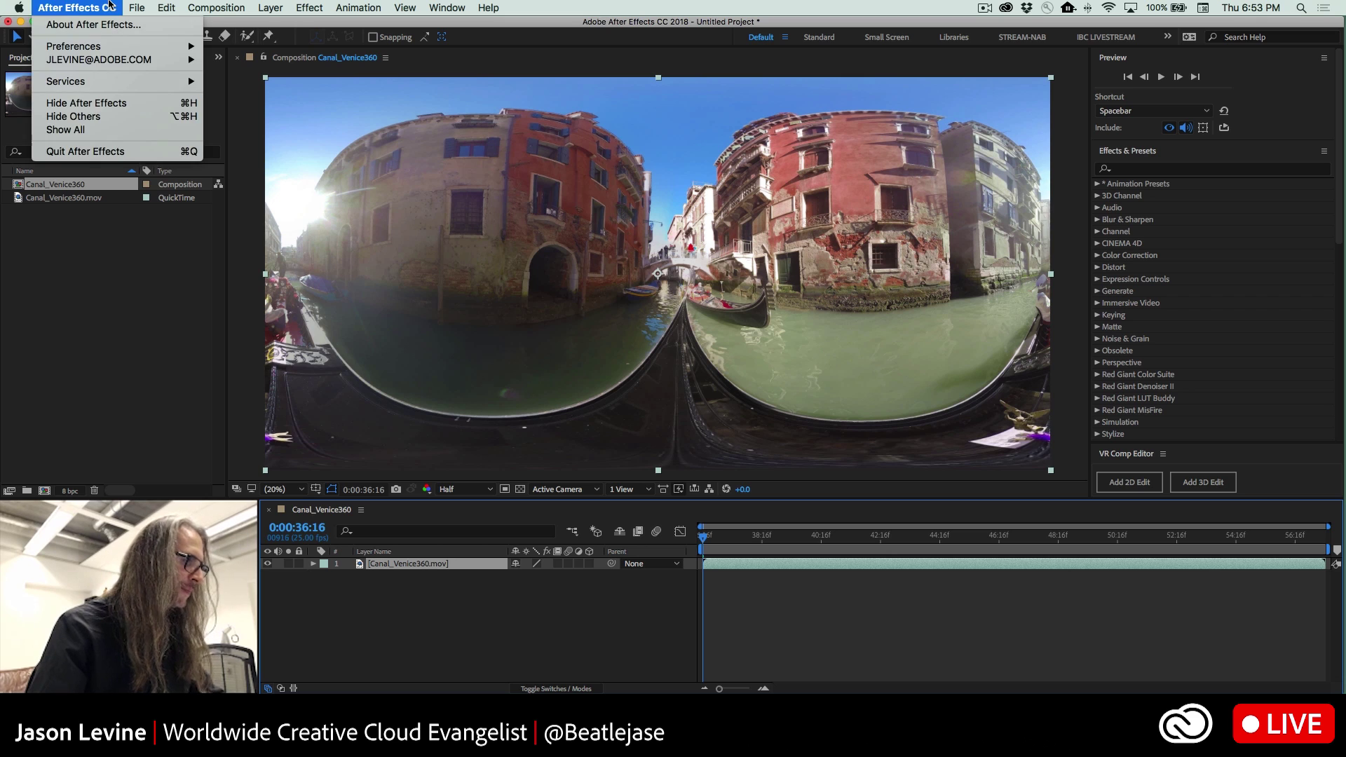
mouse_move(140, 6)
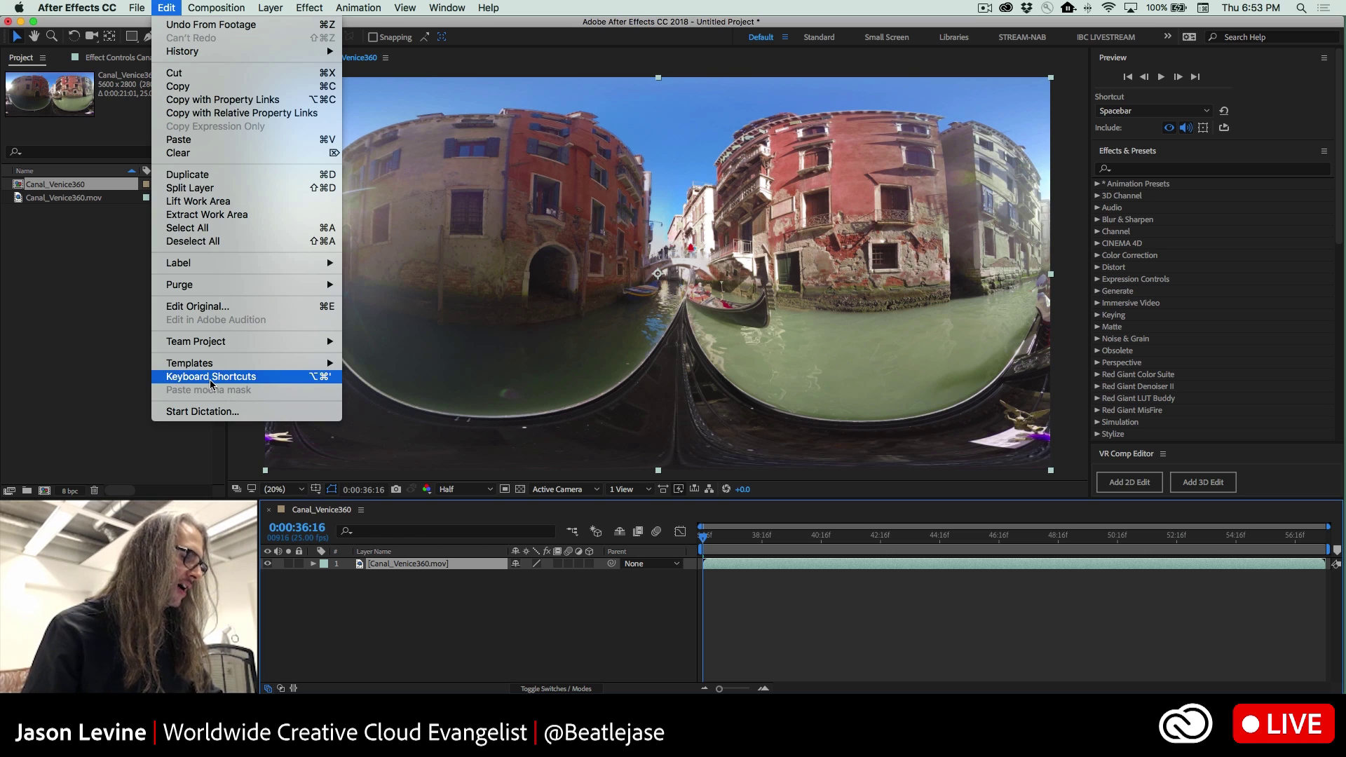
left_click(209, 378)
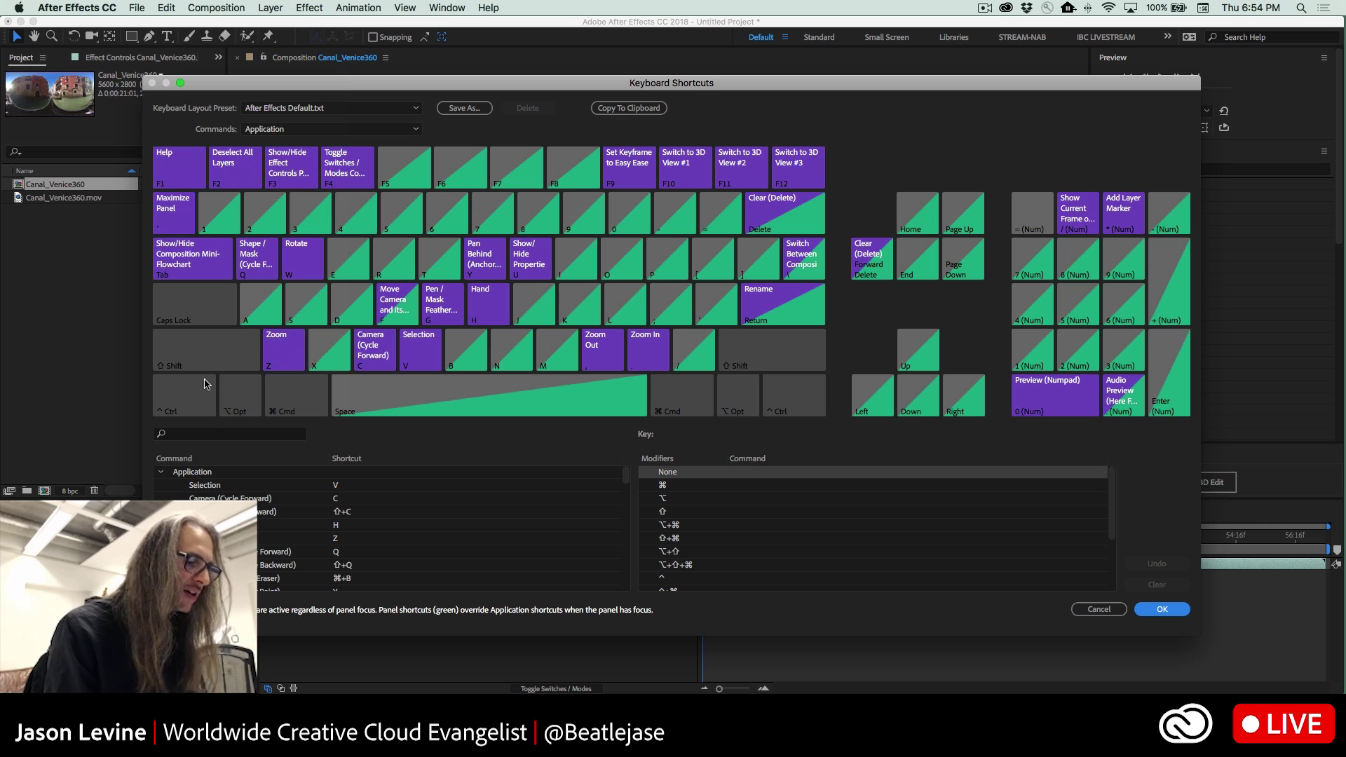
key("super")
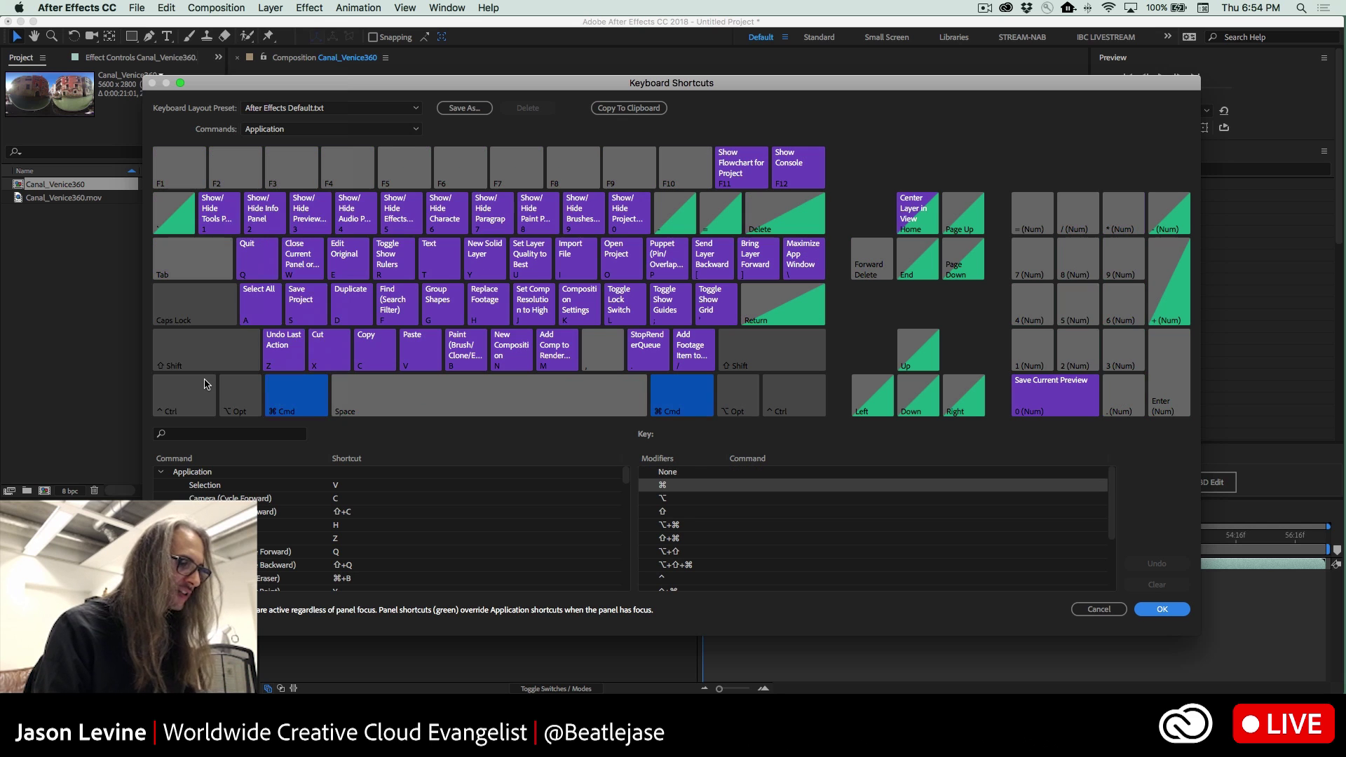
key("alt")
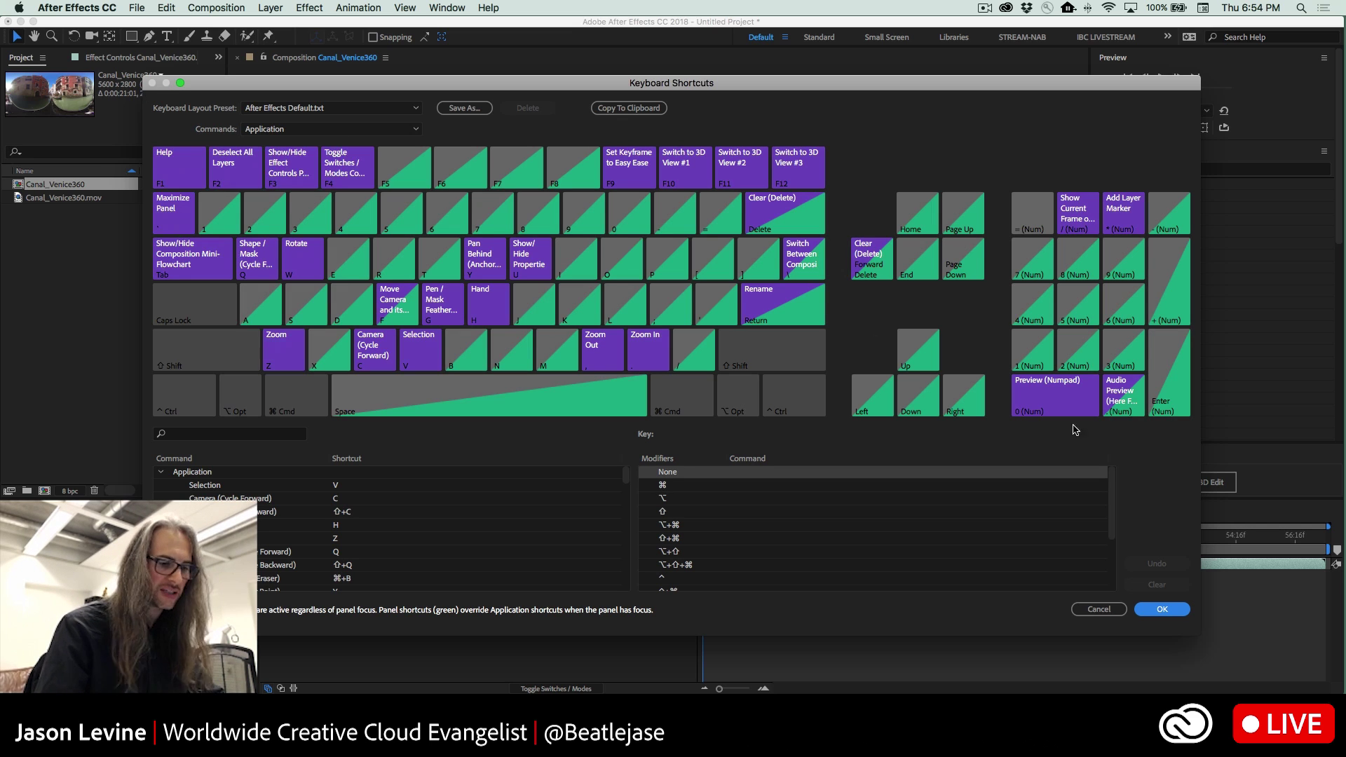
left_click(1099, 610)
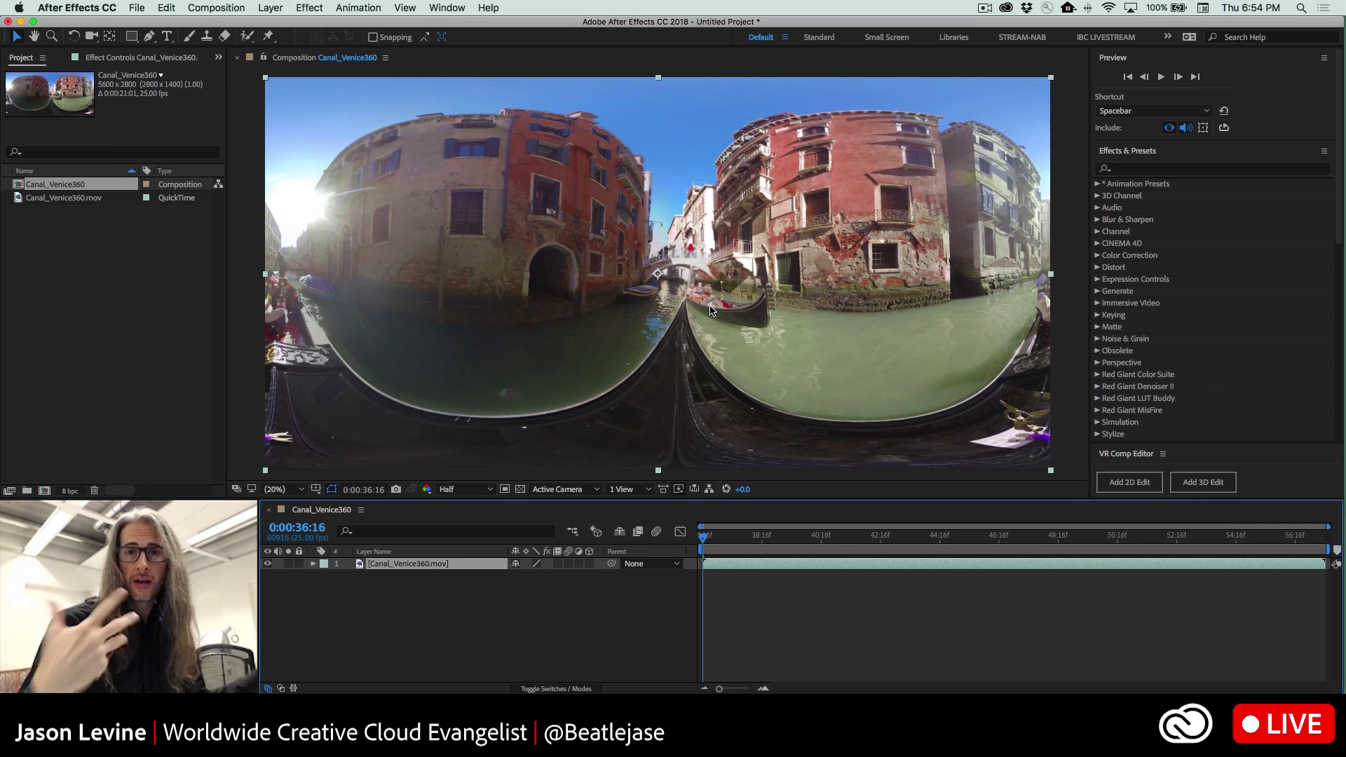
key("super+alt+m")
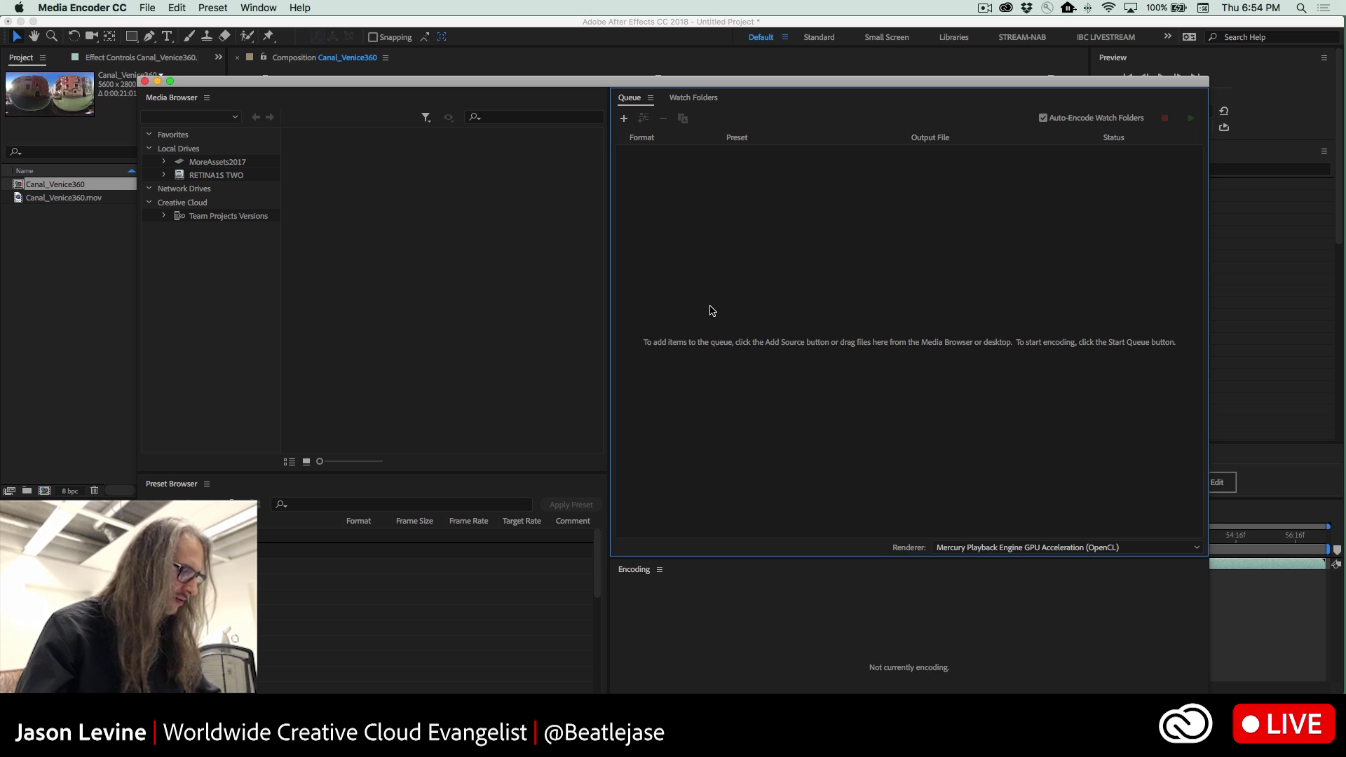
scroll(325, 645, "down", 5)
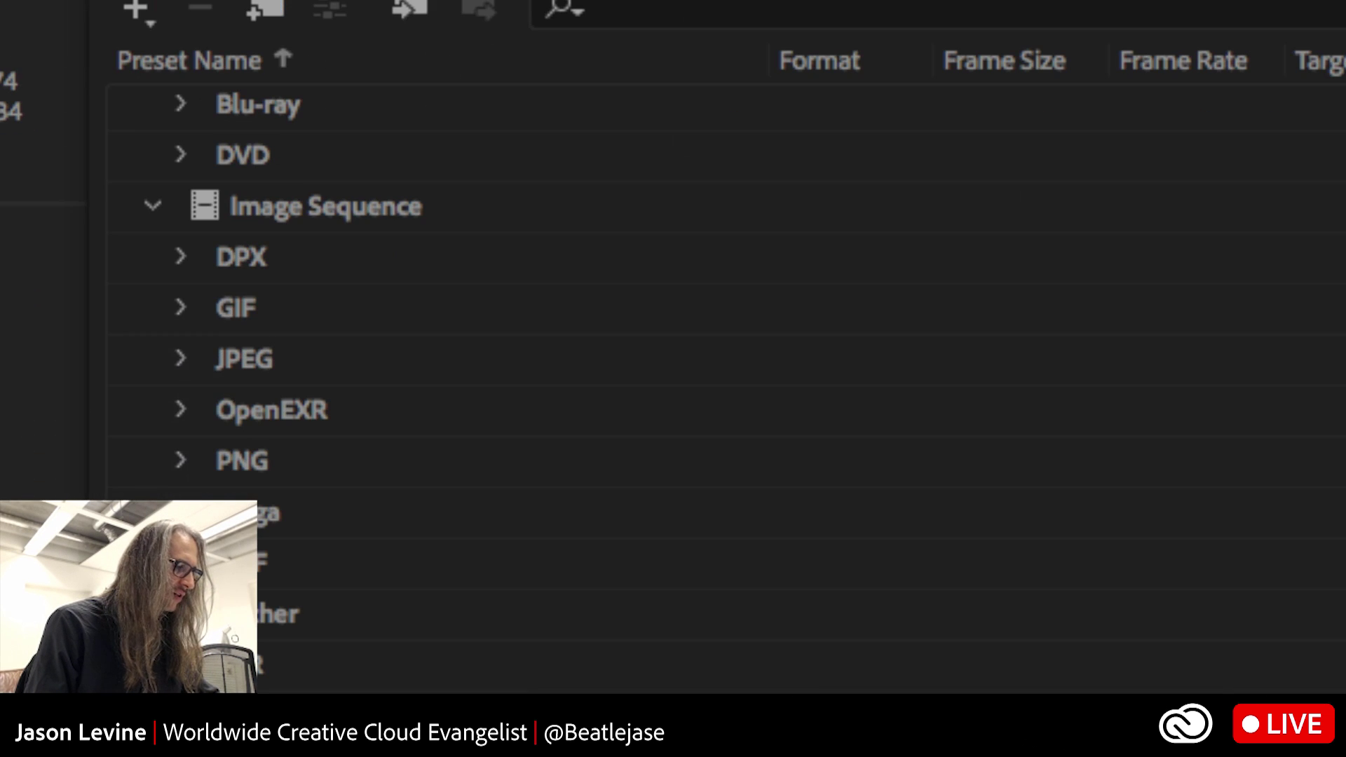
left_click(224, 294)
left_click(182, 306)
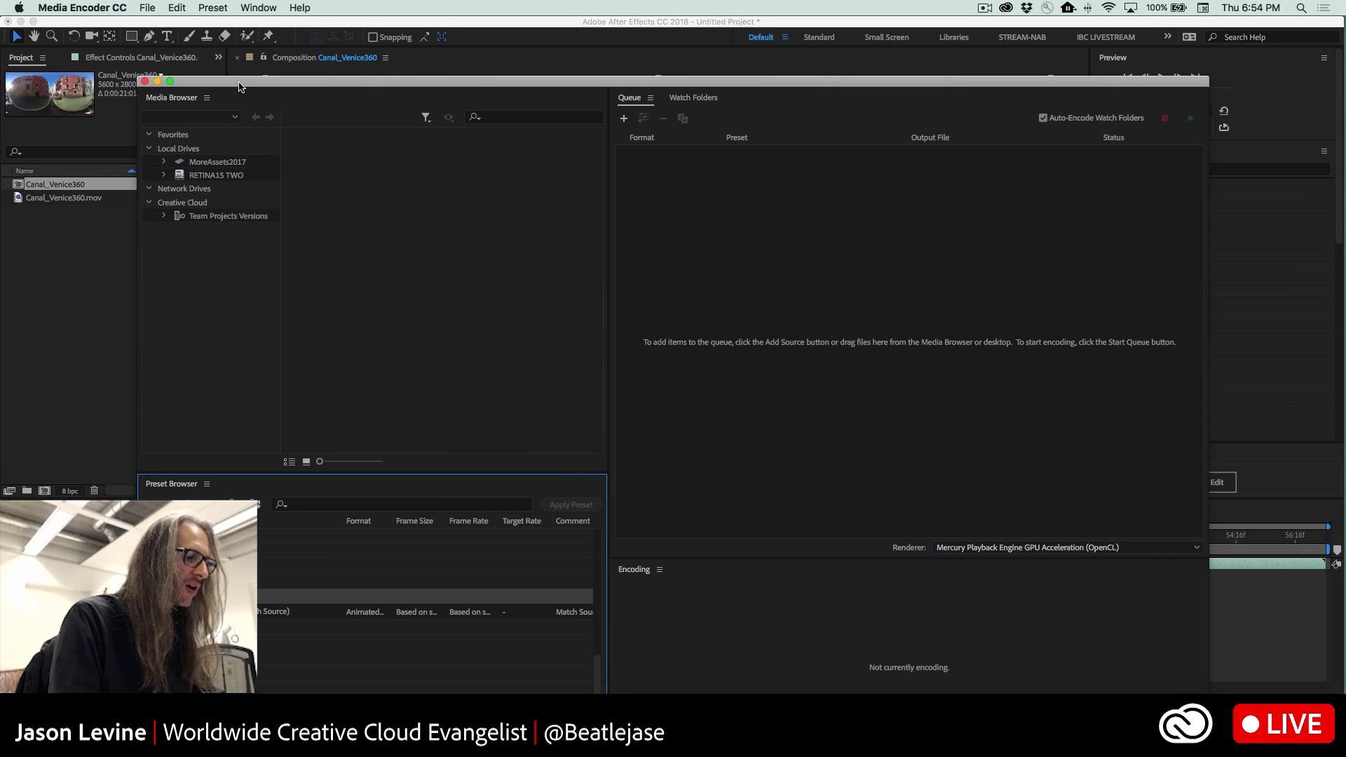
key("super+Tab")
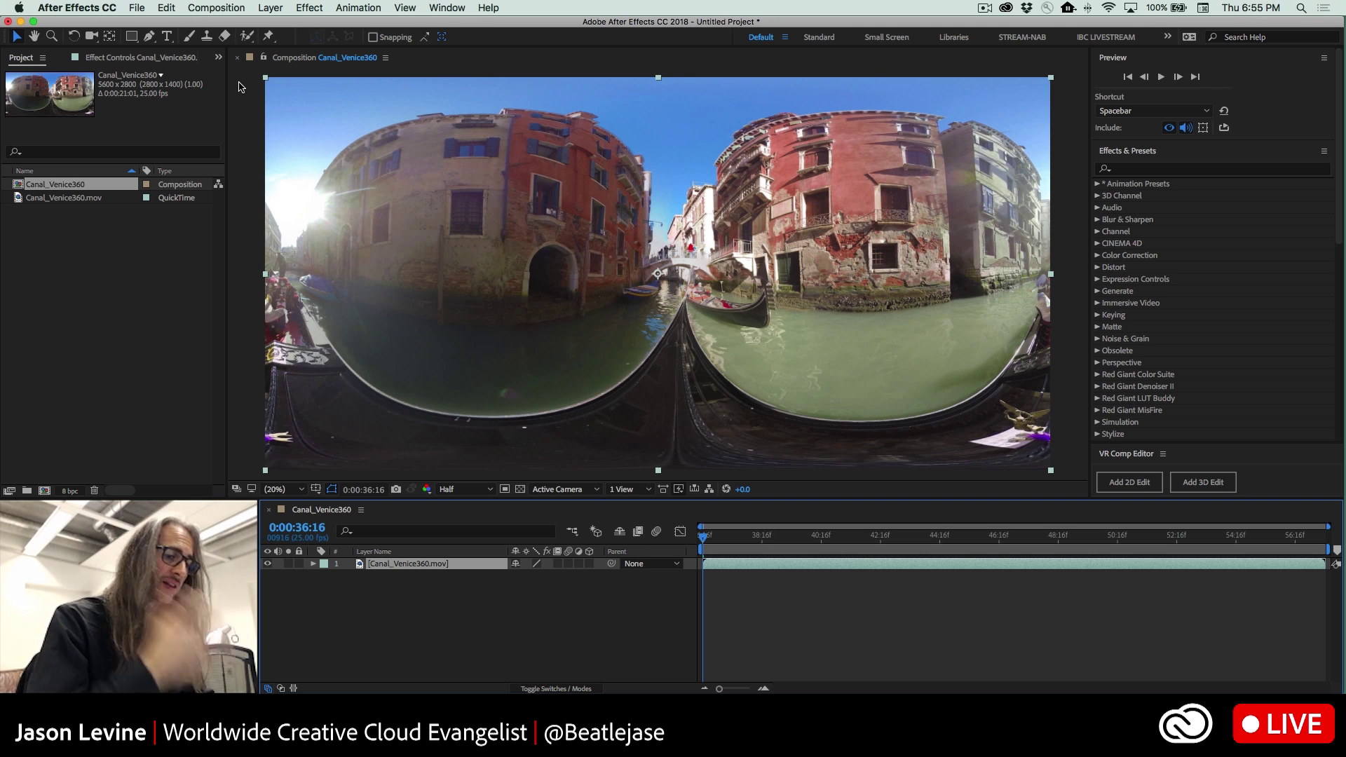
- Close the untitled Venice project with Don't Save
left_click(138, 7)
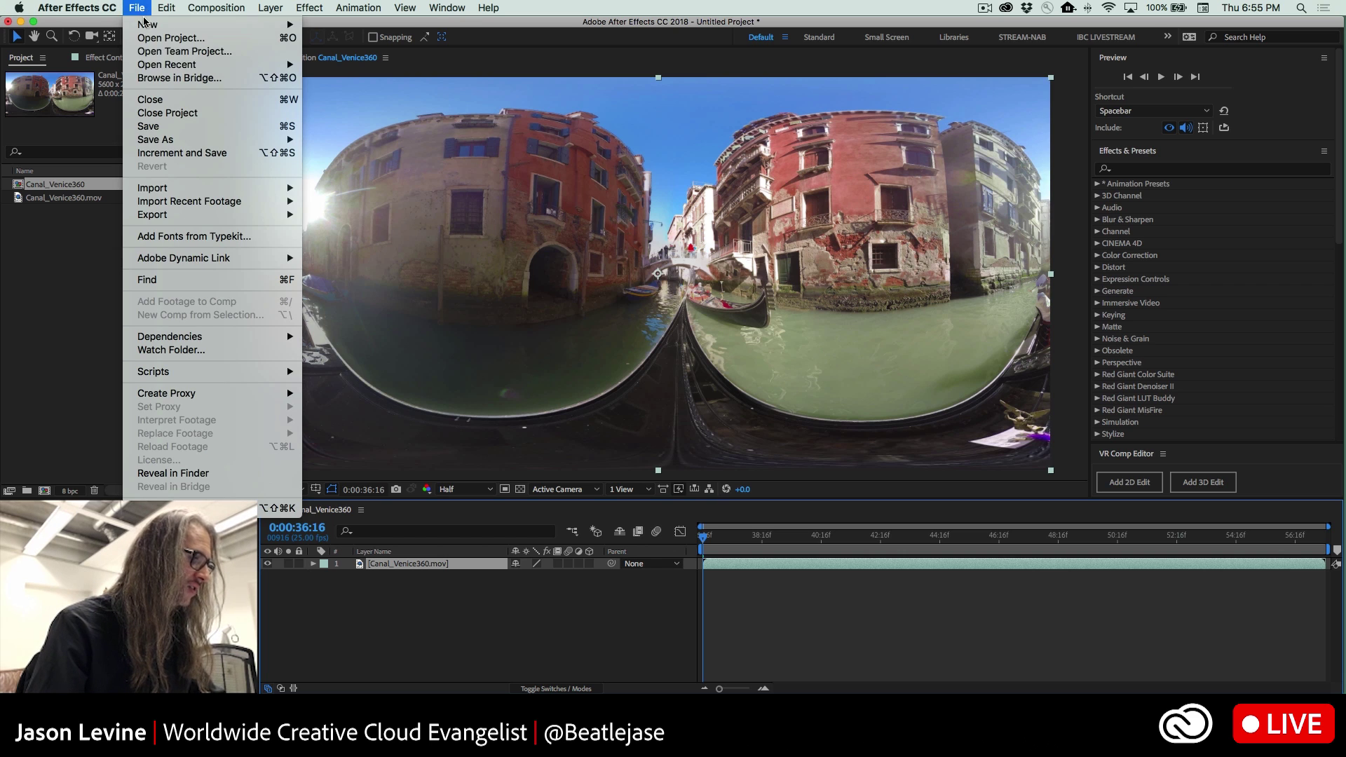
left_click(168, 113)
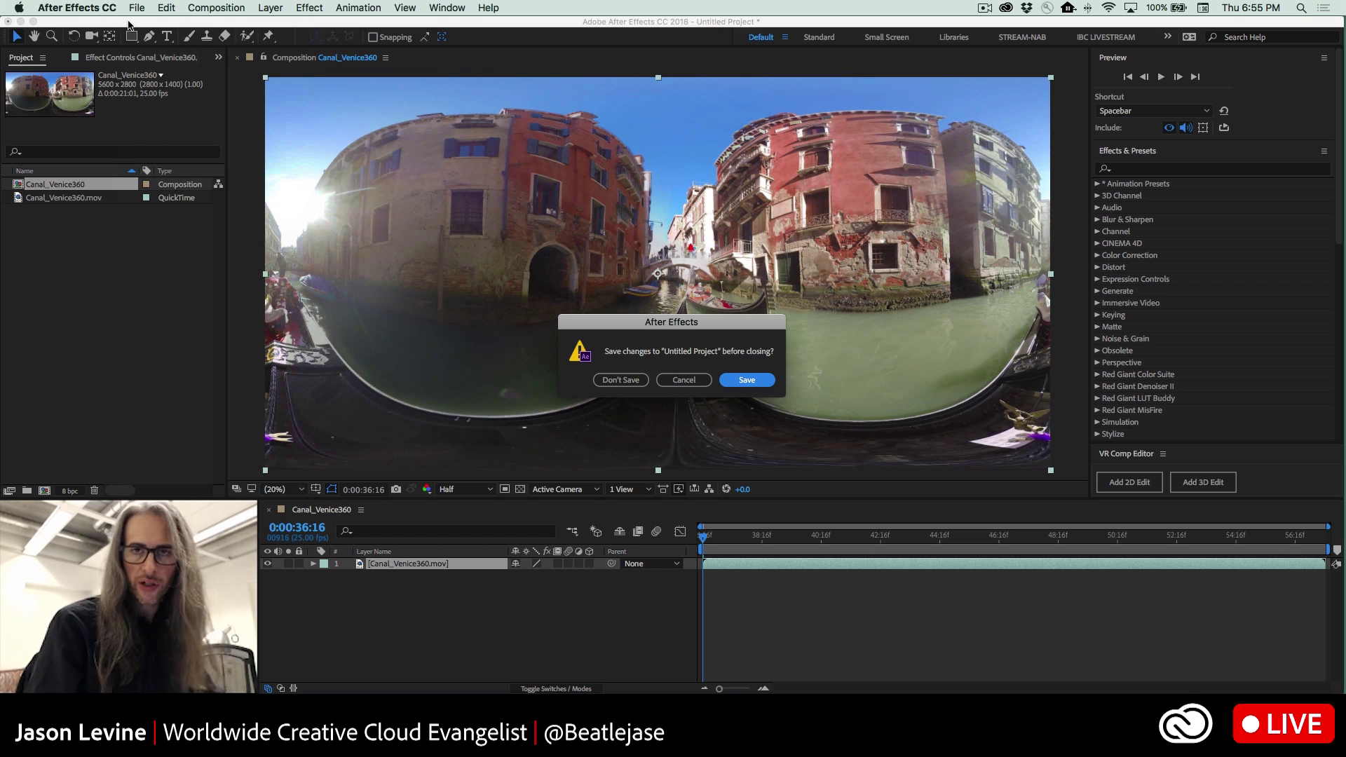
left_click(620, 381)
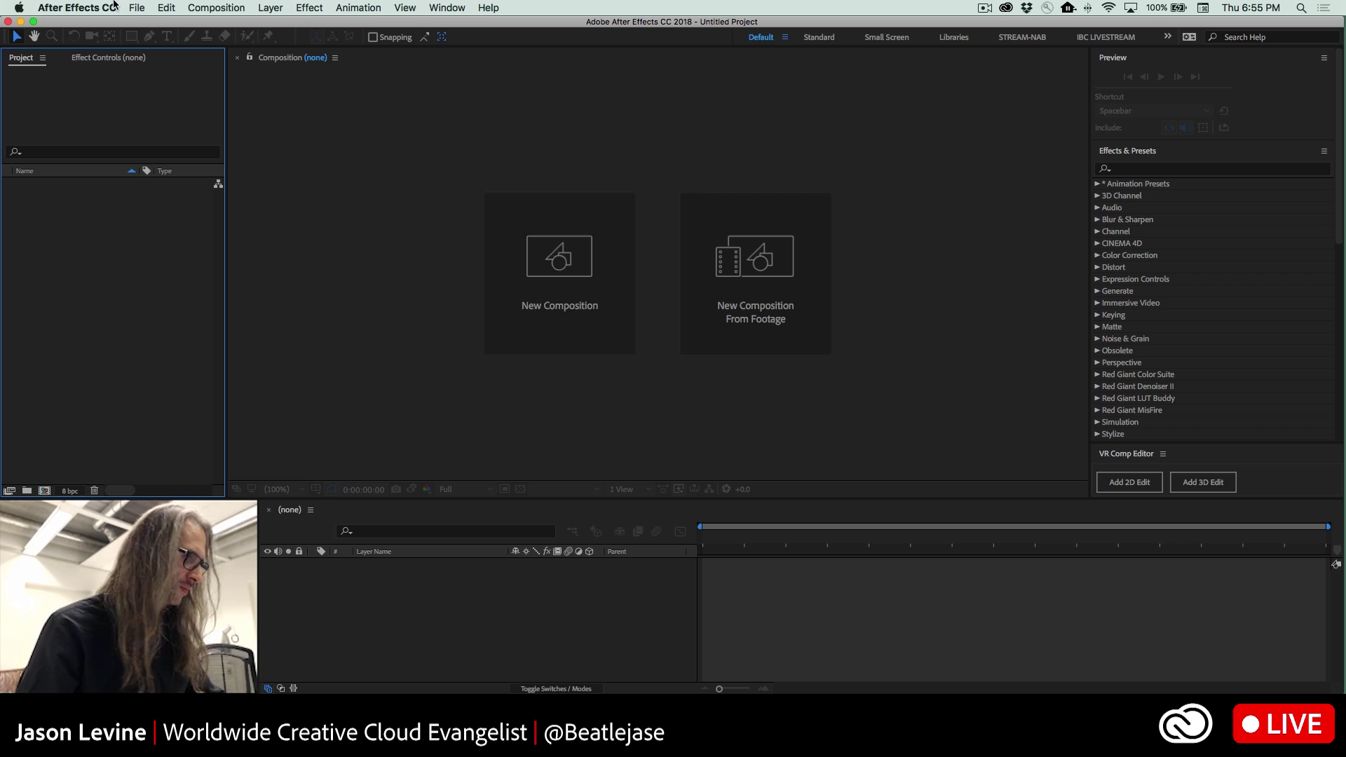
- Reopen AfterEffects_Fall2017_IBC_J.aep from File > Open Recent
left_click(134, 8)
mouse_move(179, 65)
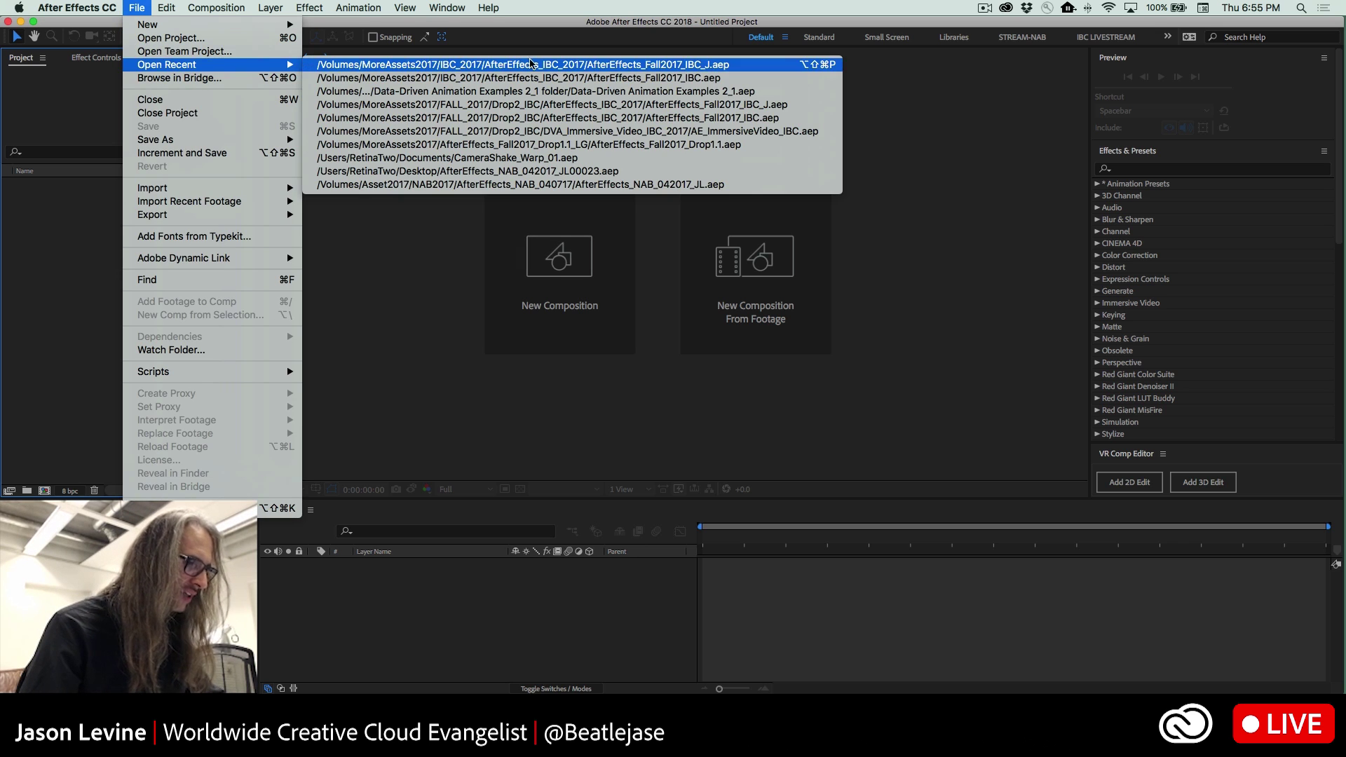
left_click(533, 64)
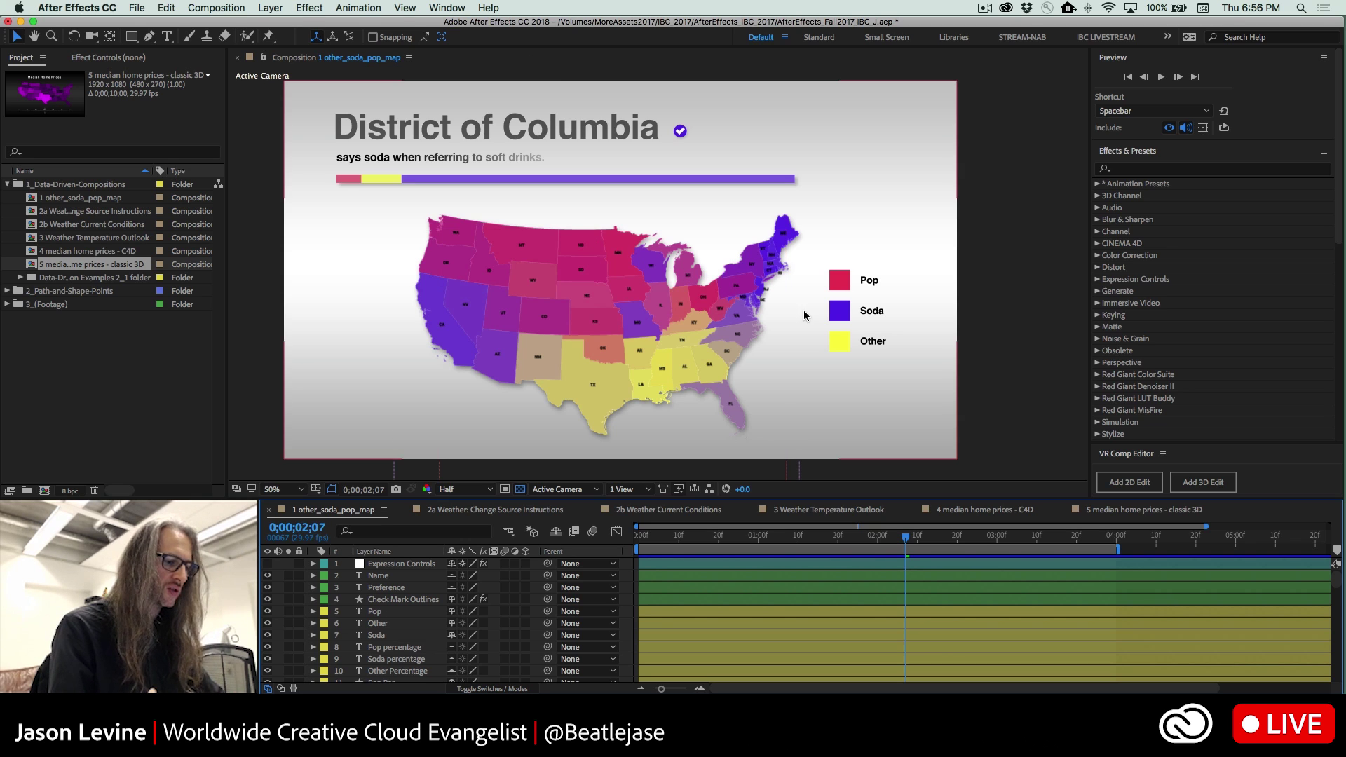
- Select the Expression Controls layer and set its State ID slider to 1
left_click(93, 57)
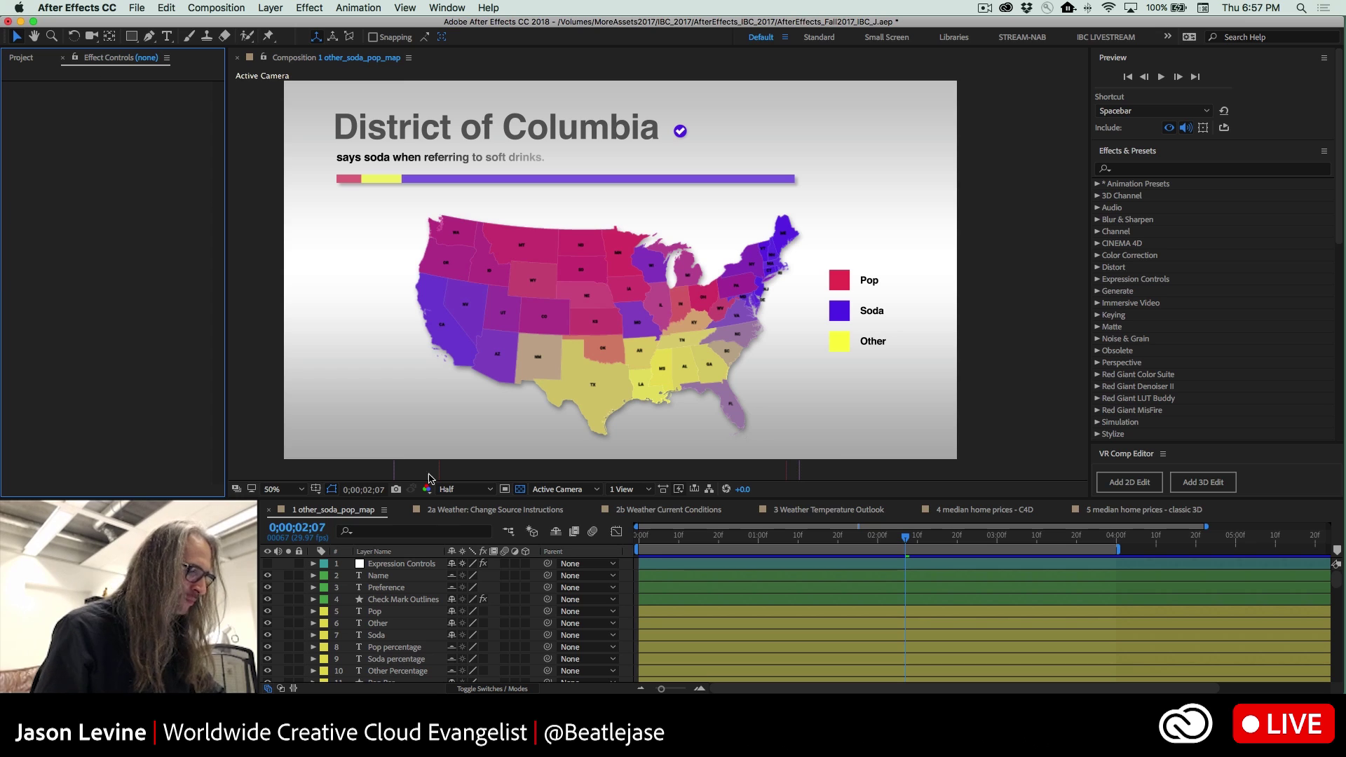
left_click(389, 565)
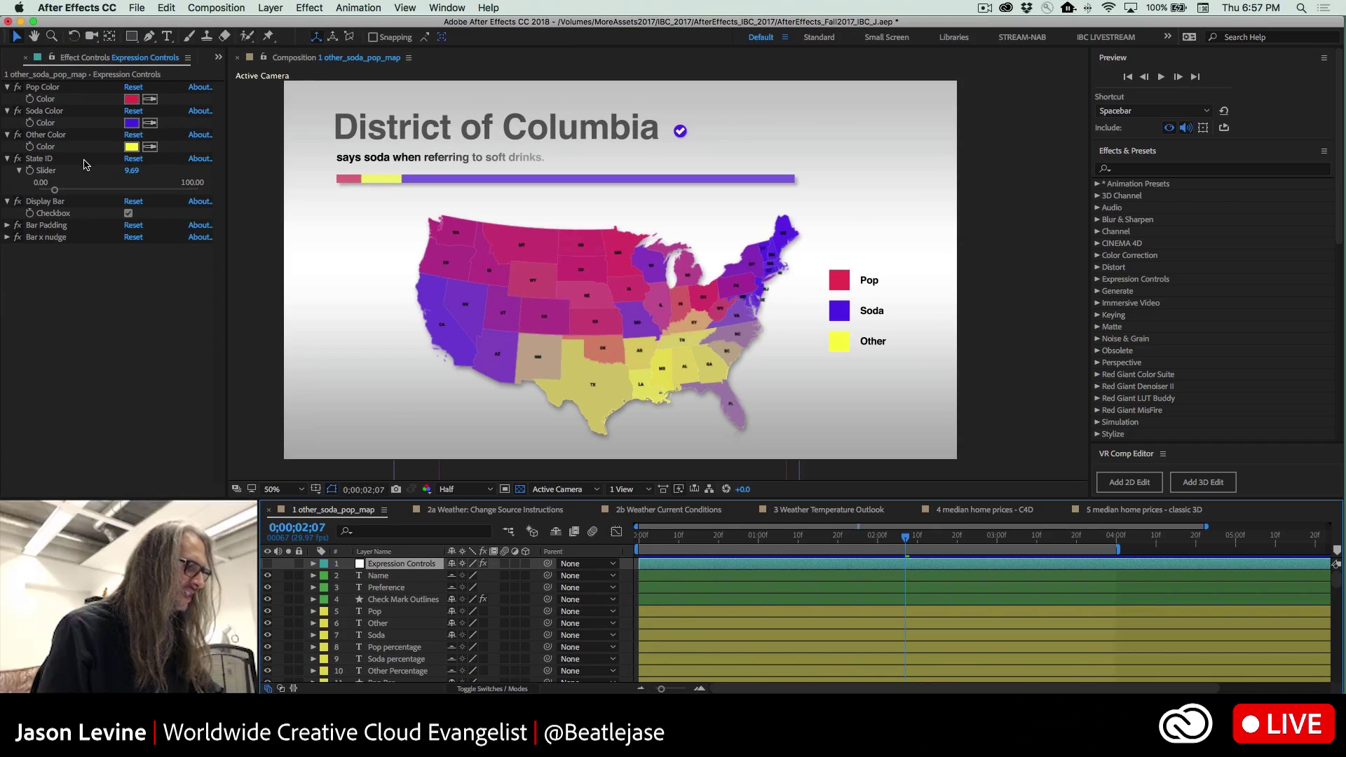
left_click(133, 171)
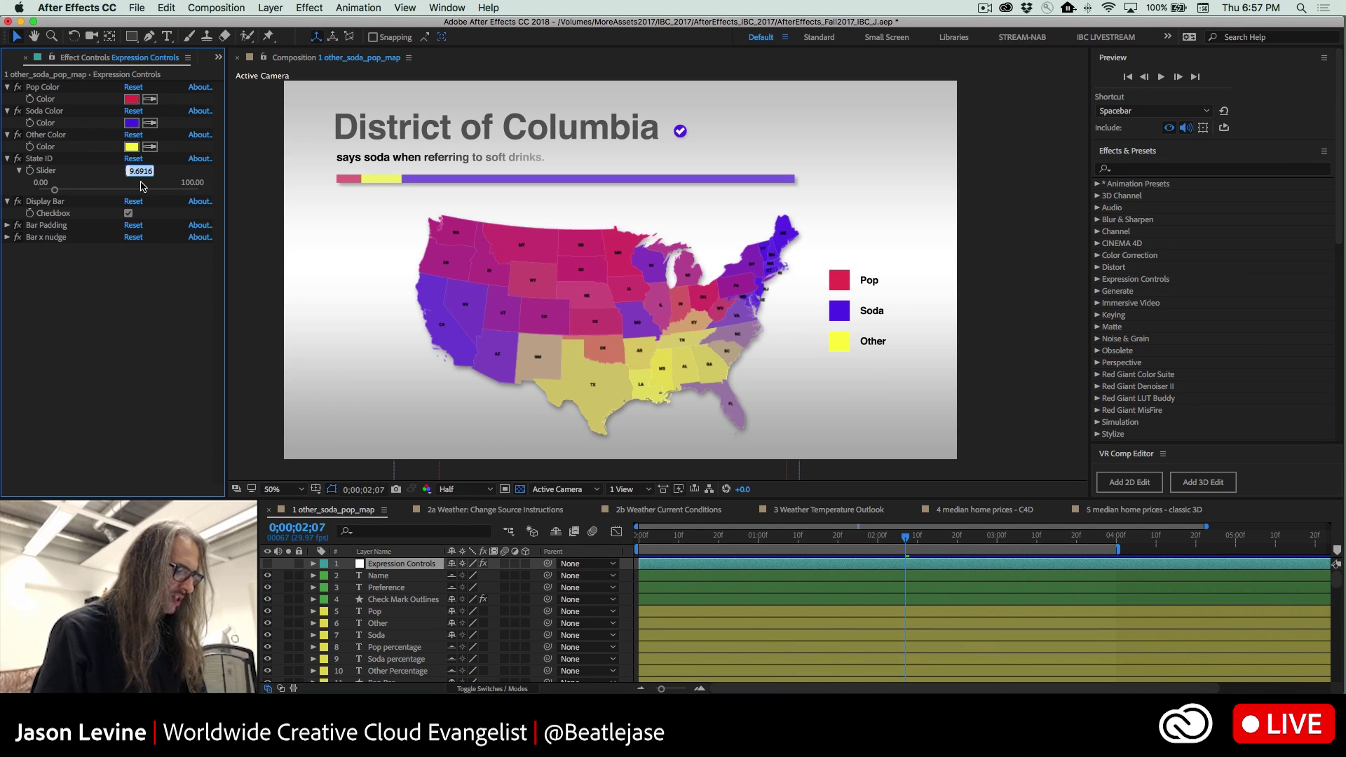
type("1")
key("Return")
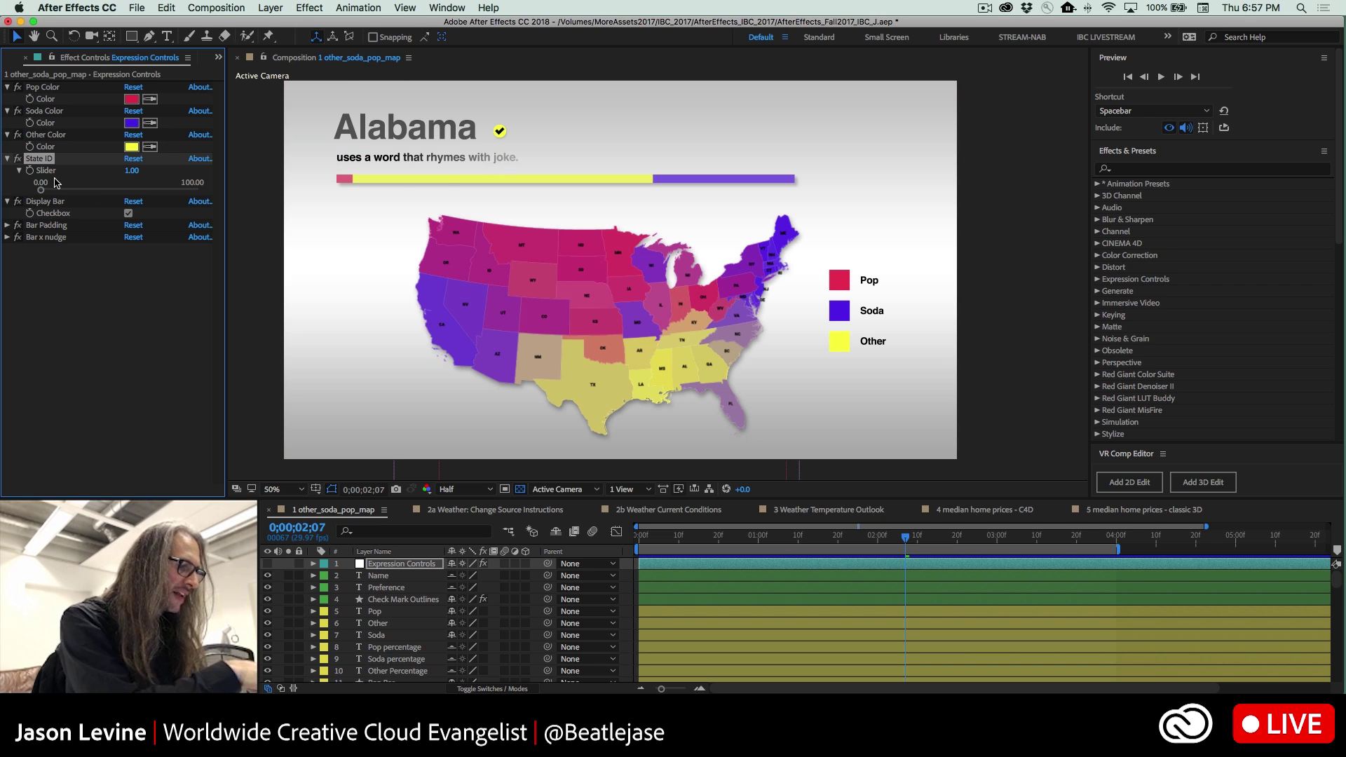
- Select the 1_Alabama layer and reveal its Fill Color expression for editing
scroll(457, 629, "down", 2)
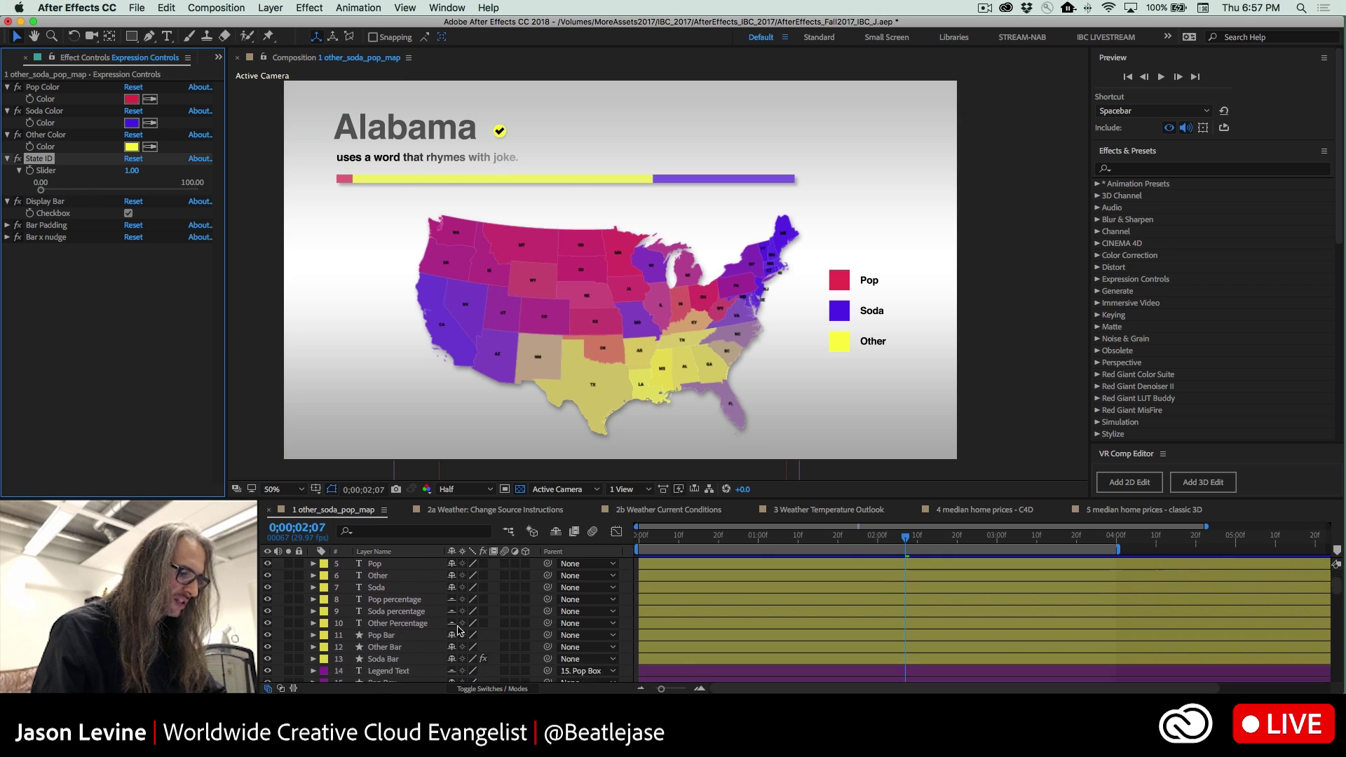
scroll(457, 629, "down", 6)
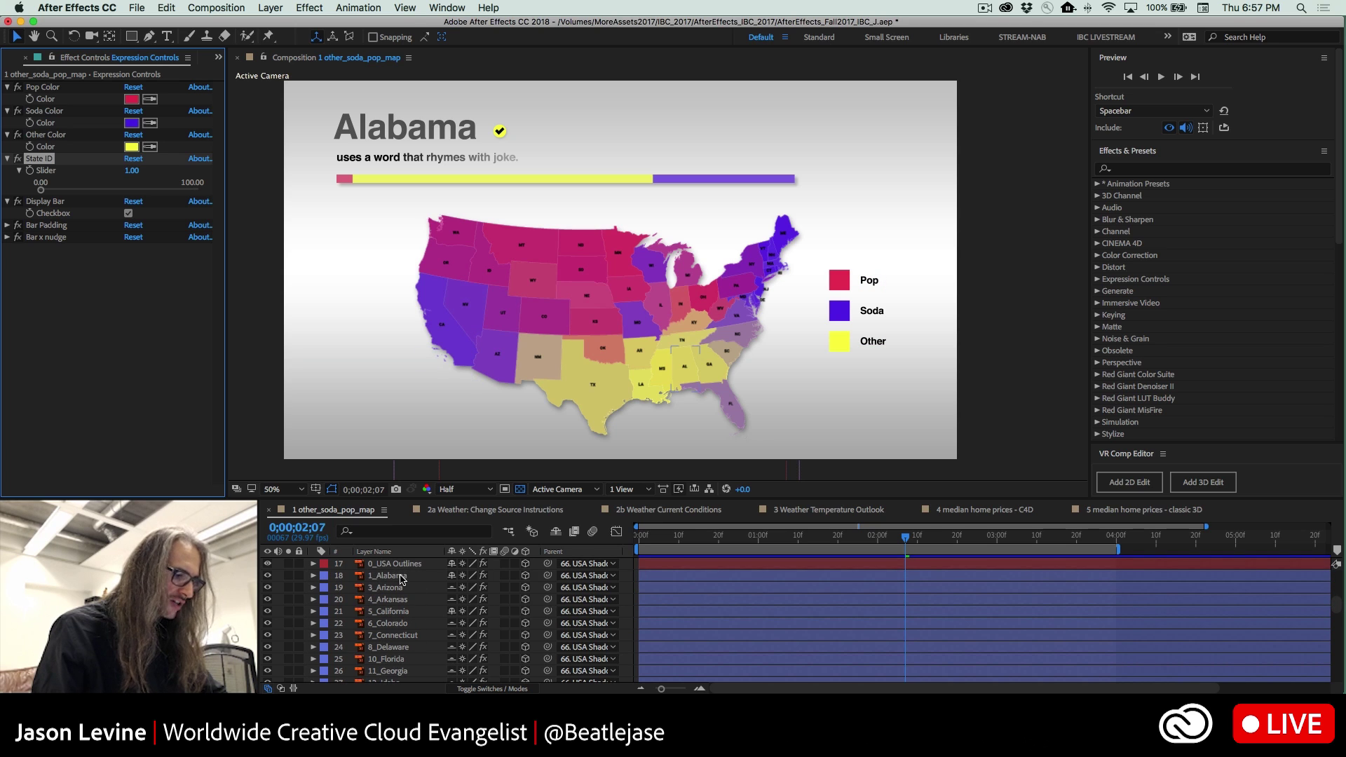
left_click(401, 577)
key("e")
key("e")
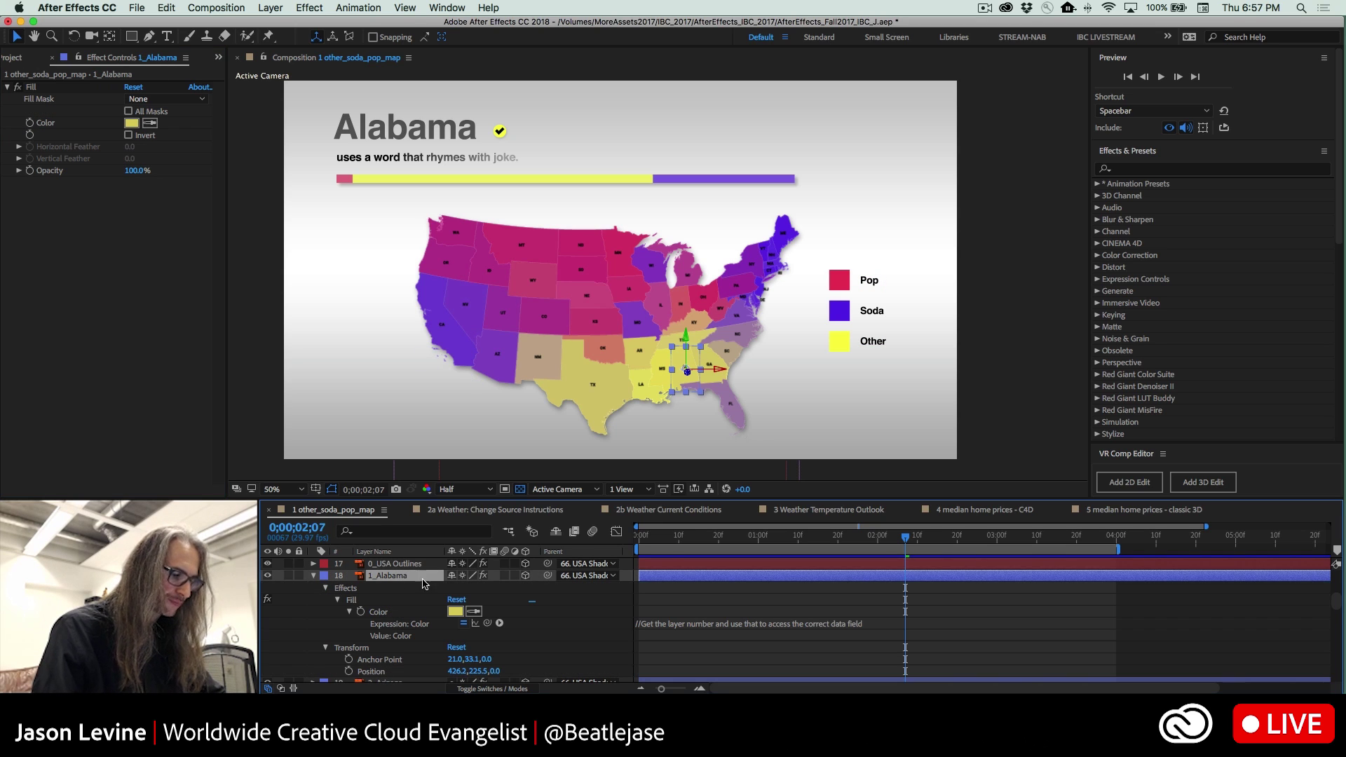
left_click(654, 626)
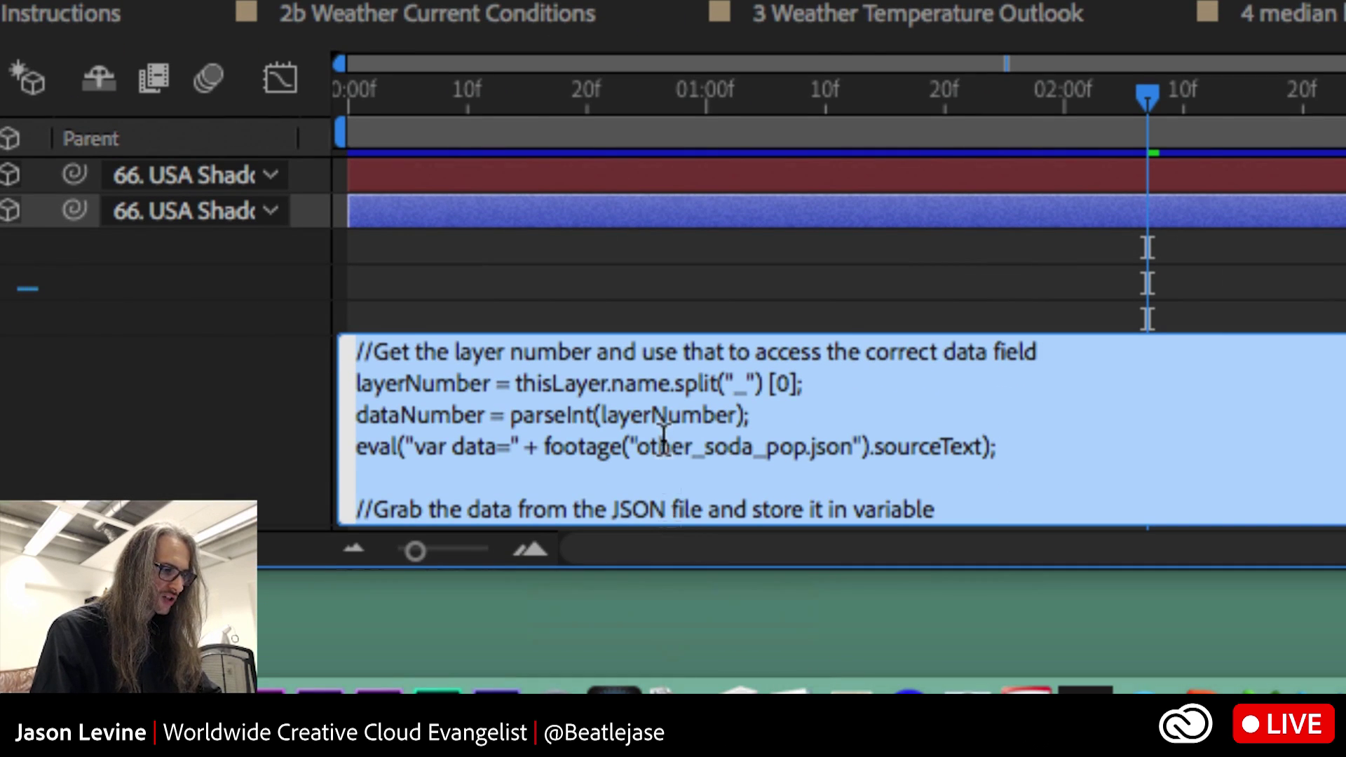
- Play the soda map animation from the start
scroll(745, 652, "down", 3)
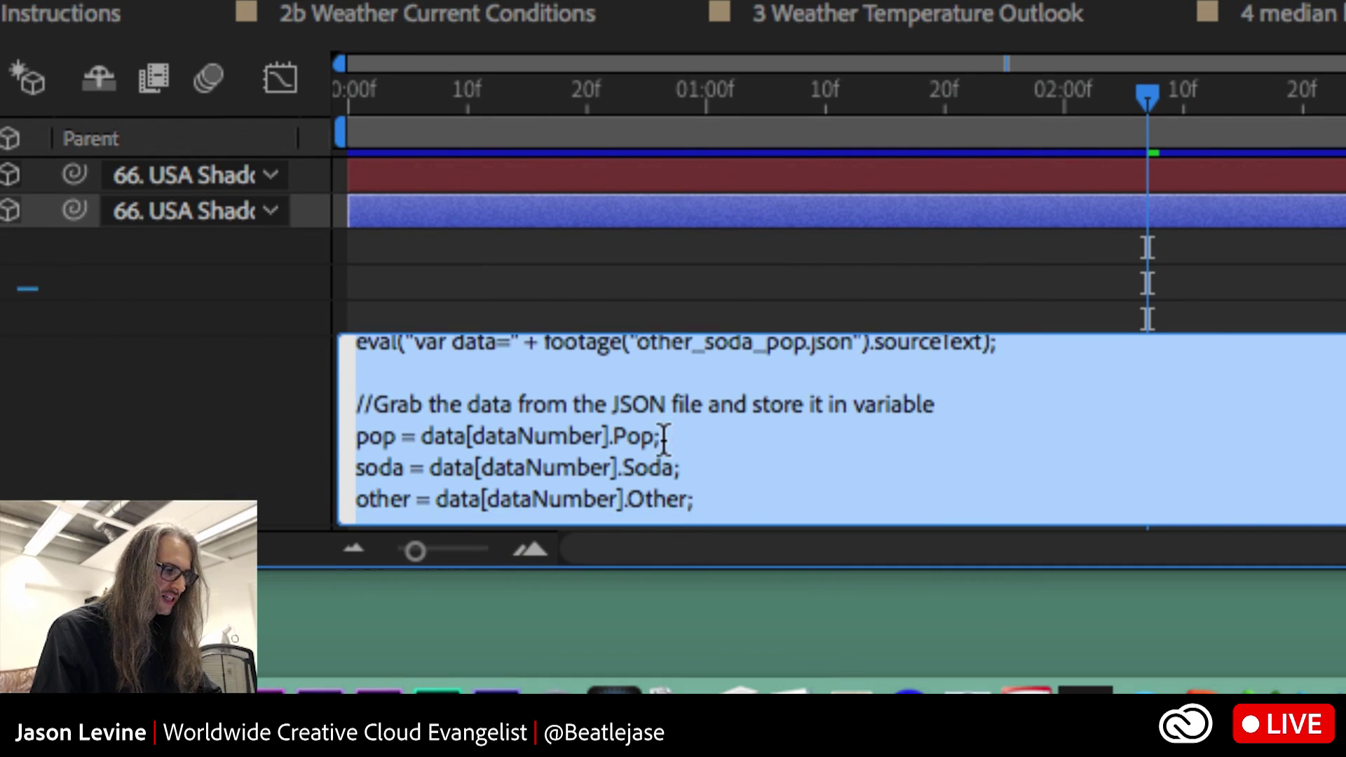
scroll(664, 438, "up", 3)
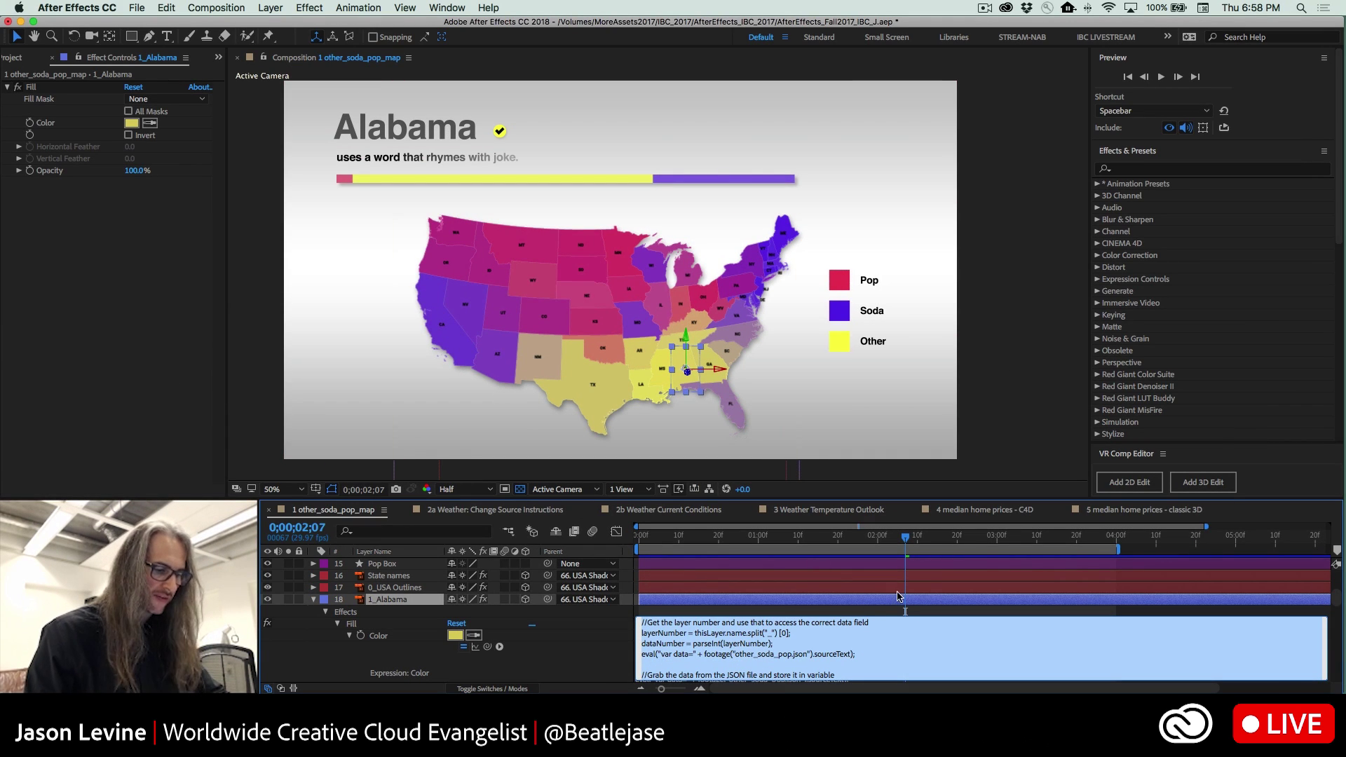
left_click_drag(906, 537, 633, 538)
key("space")
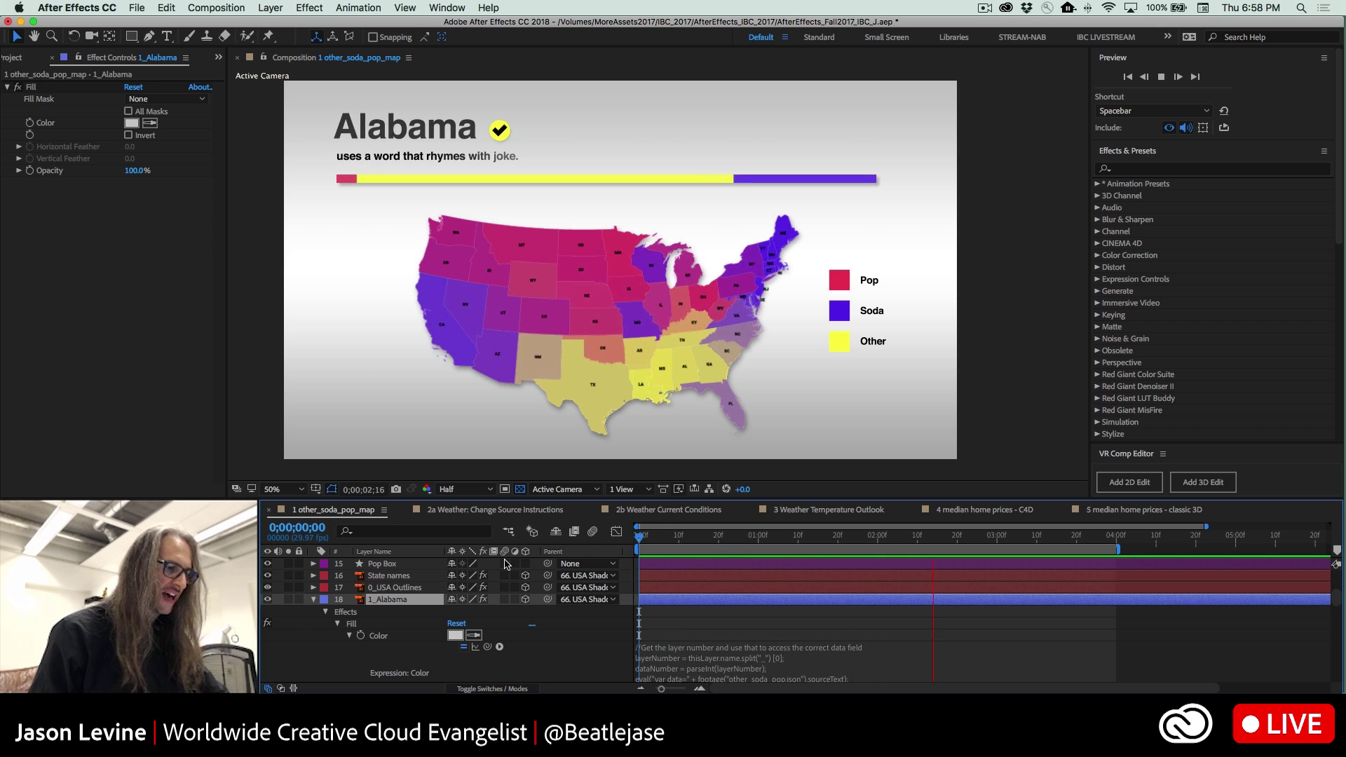
- Stop playback and reveal 3_(Footage) > JSON samples > other_soda_pop.json in Finder
key("space")
left_click(13, 56)
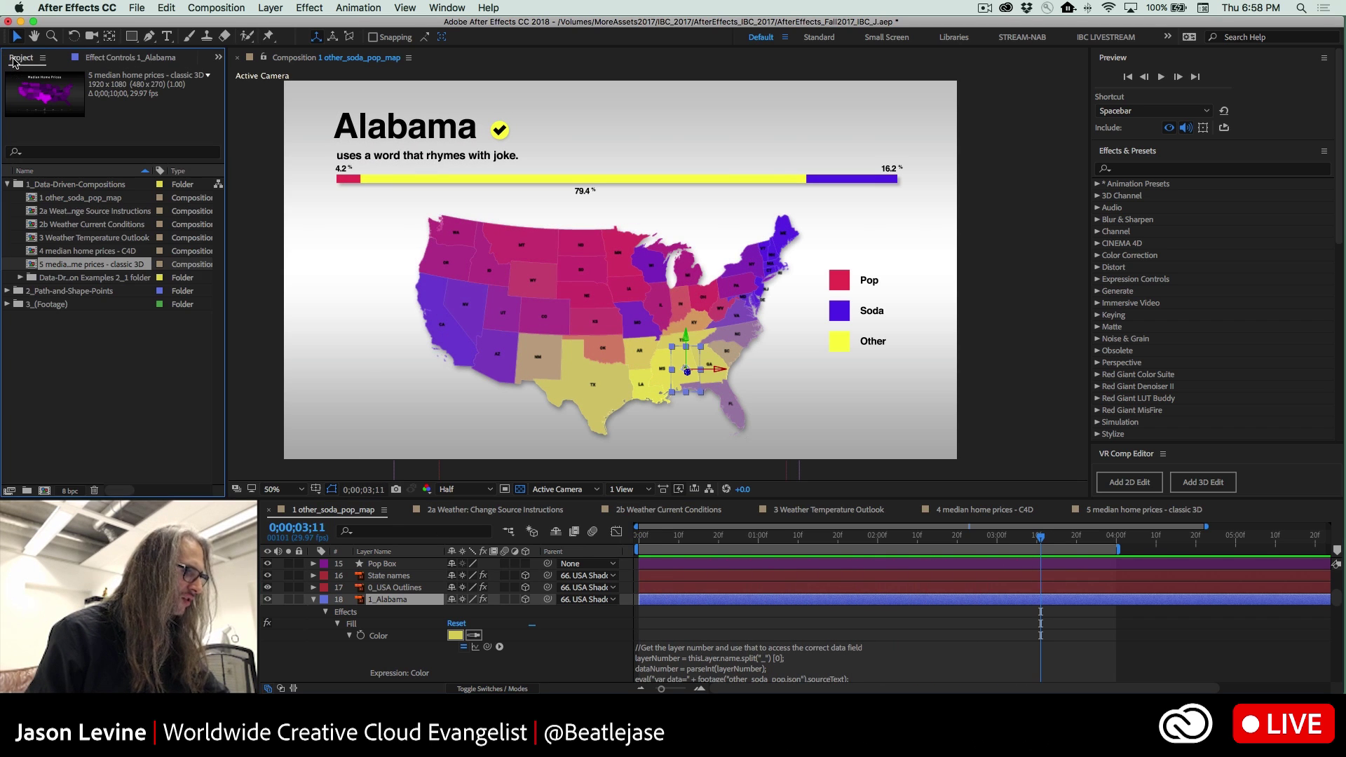
left_click(7, 305)
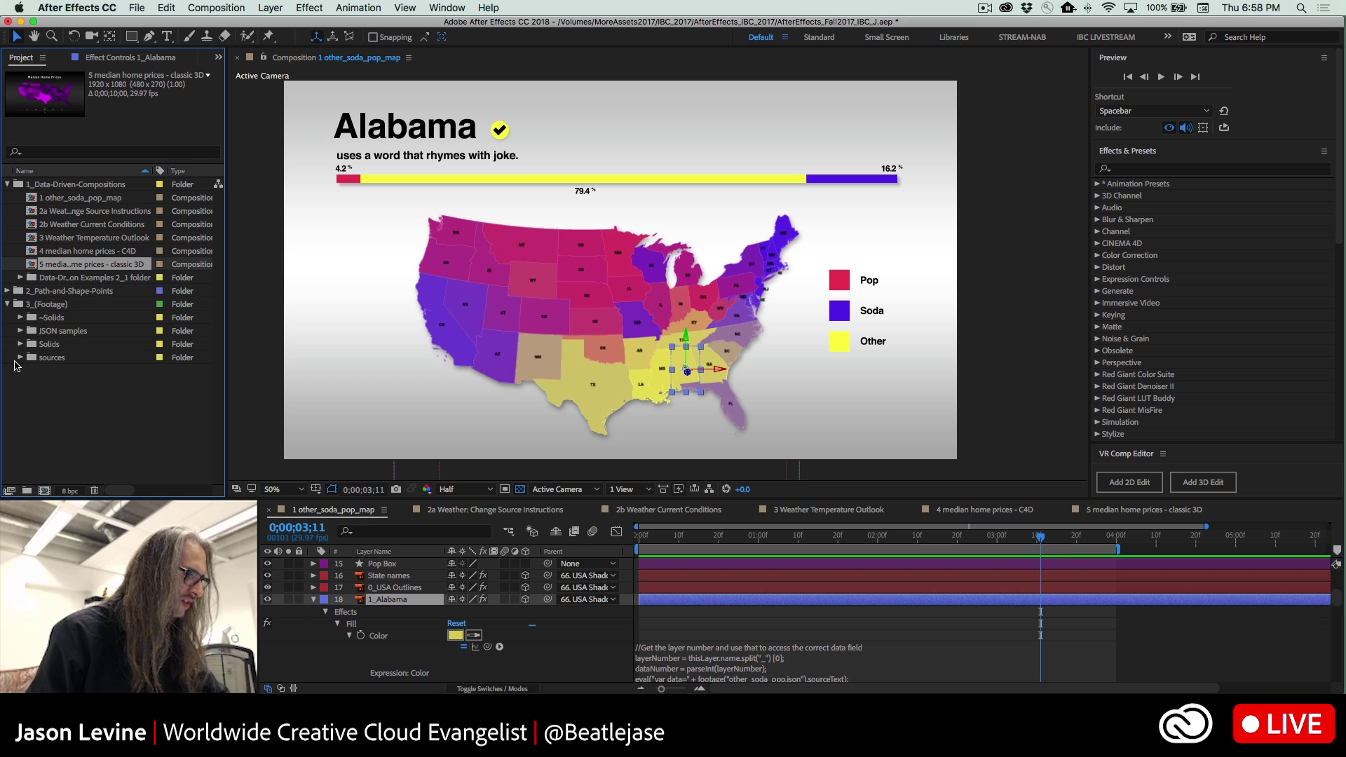
left_click(20, 331)
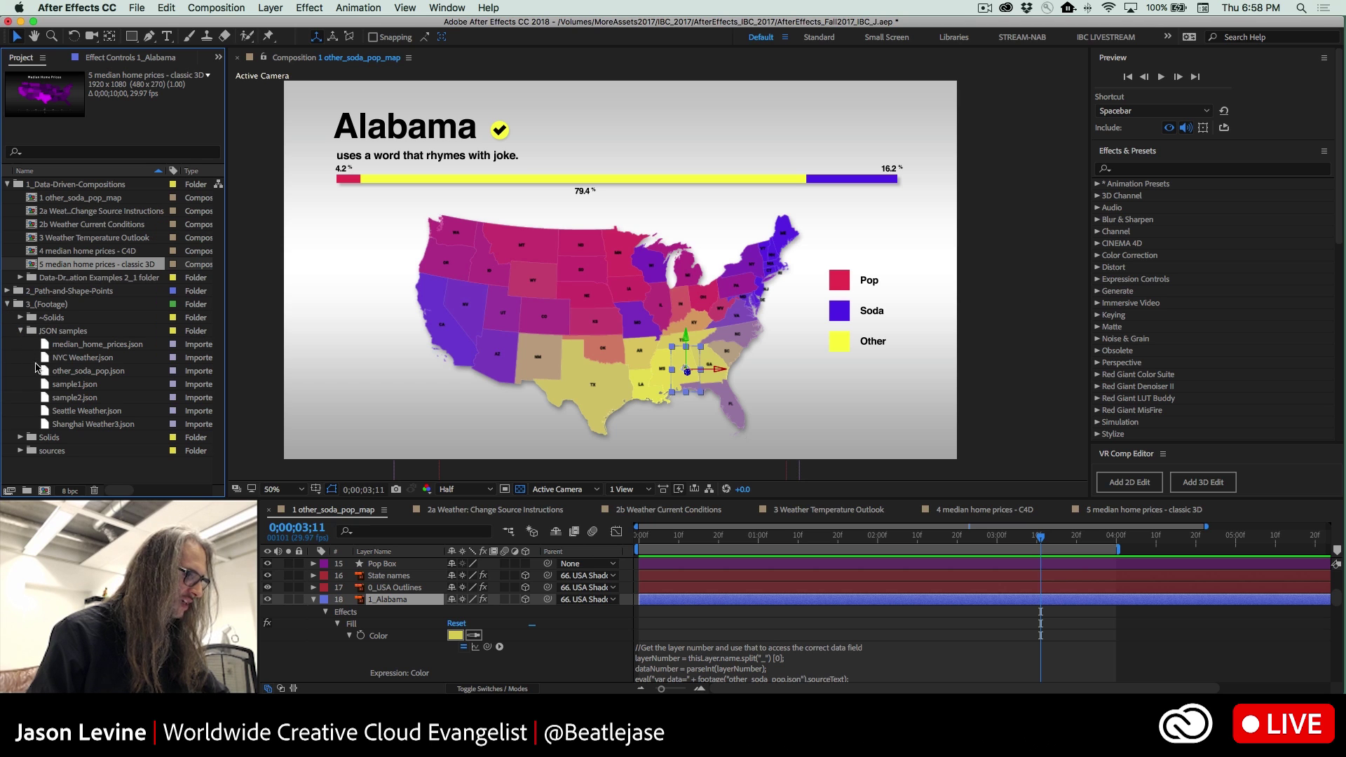
left_click(85, 373)
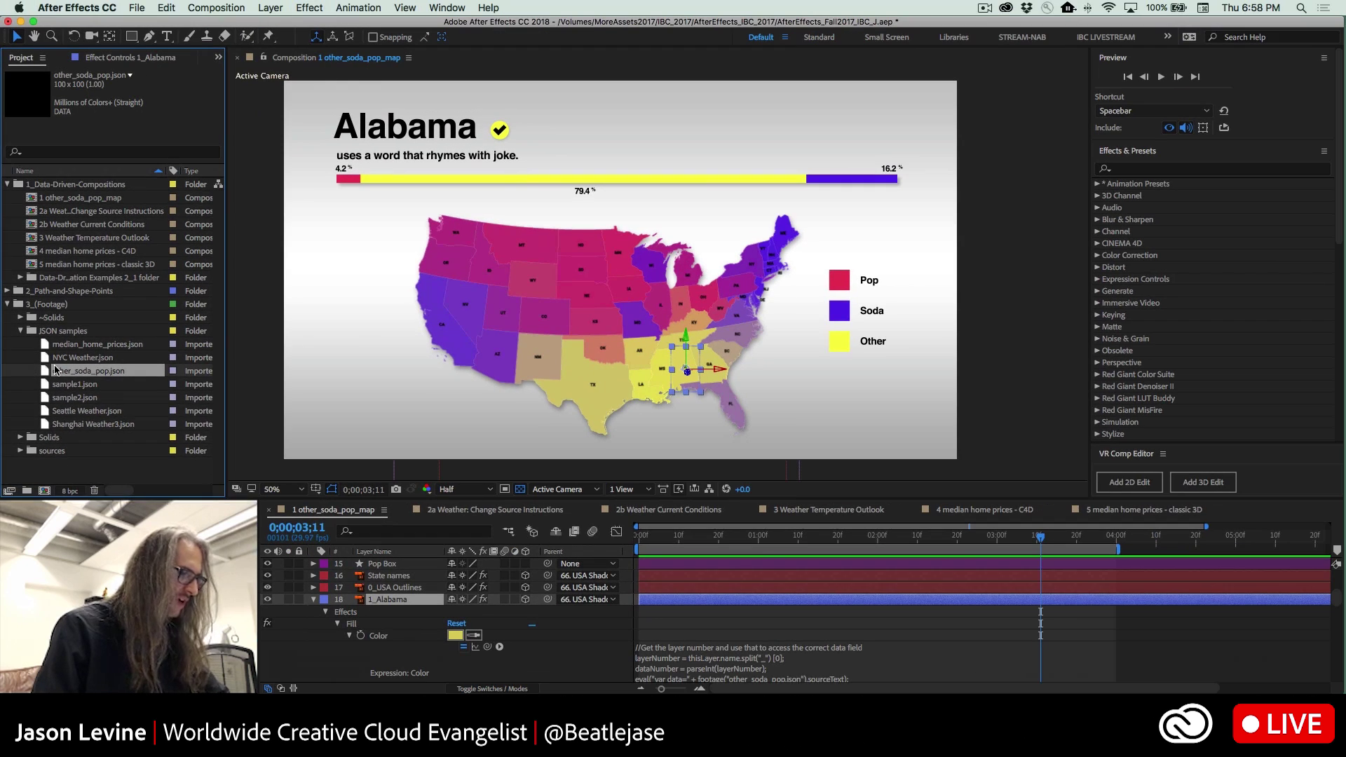
right_click(59, 372)
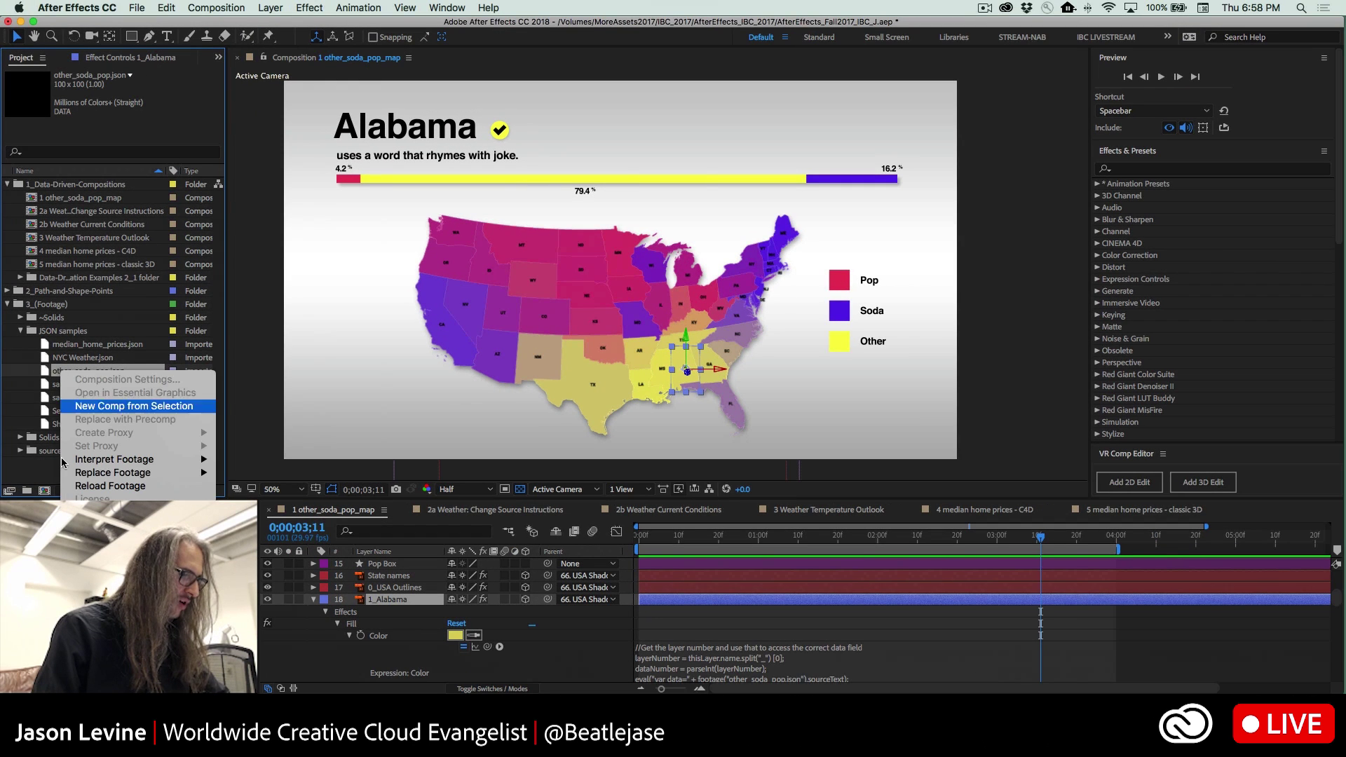
left_click(112, 512)
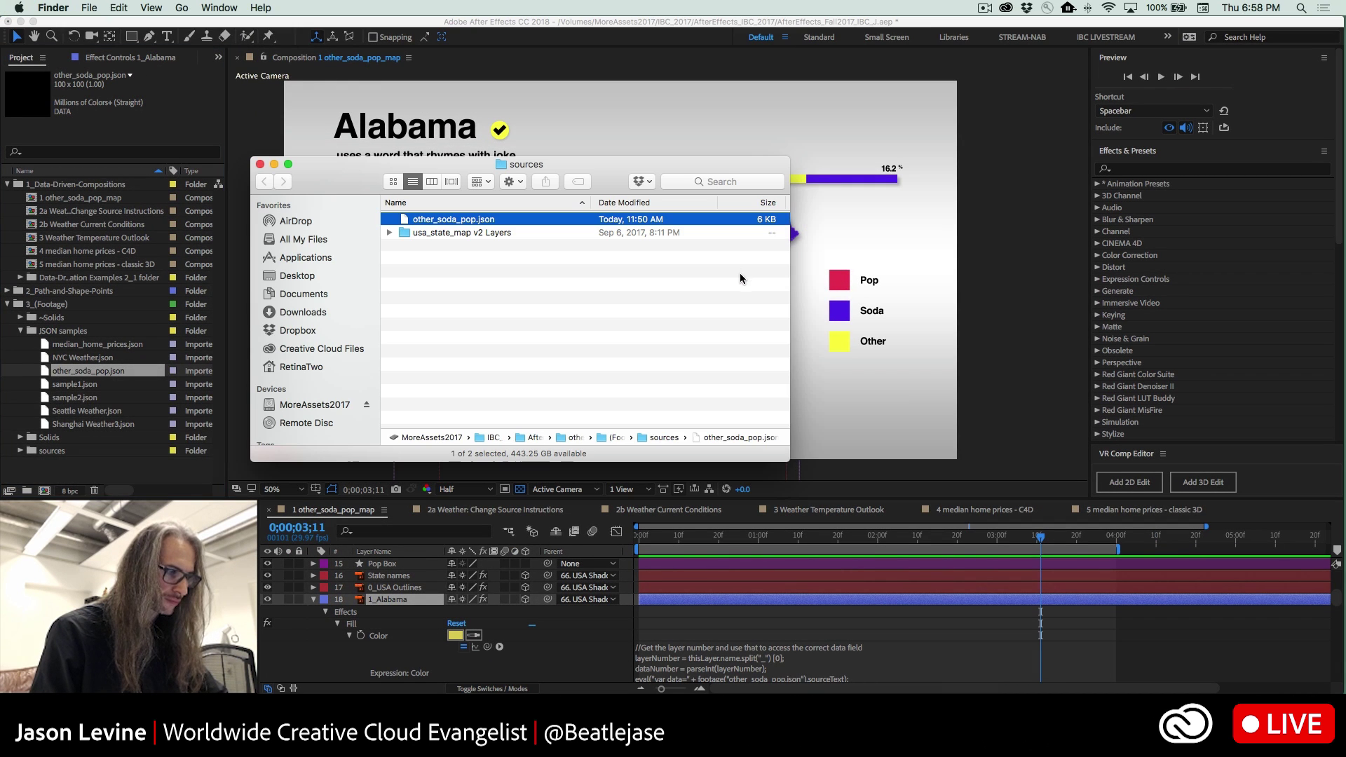
right_click(437, 220)
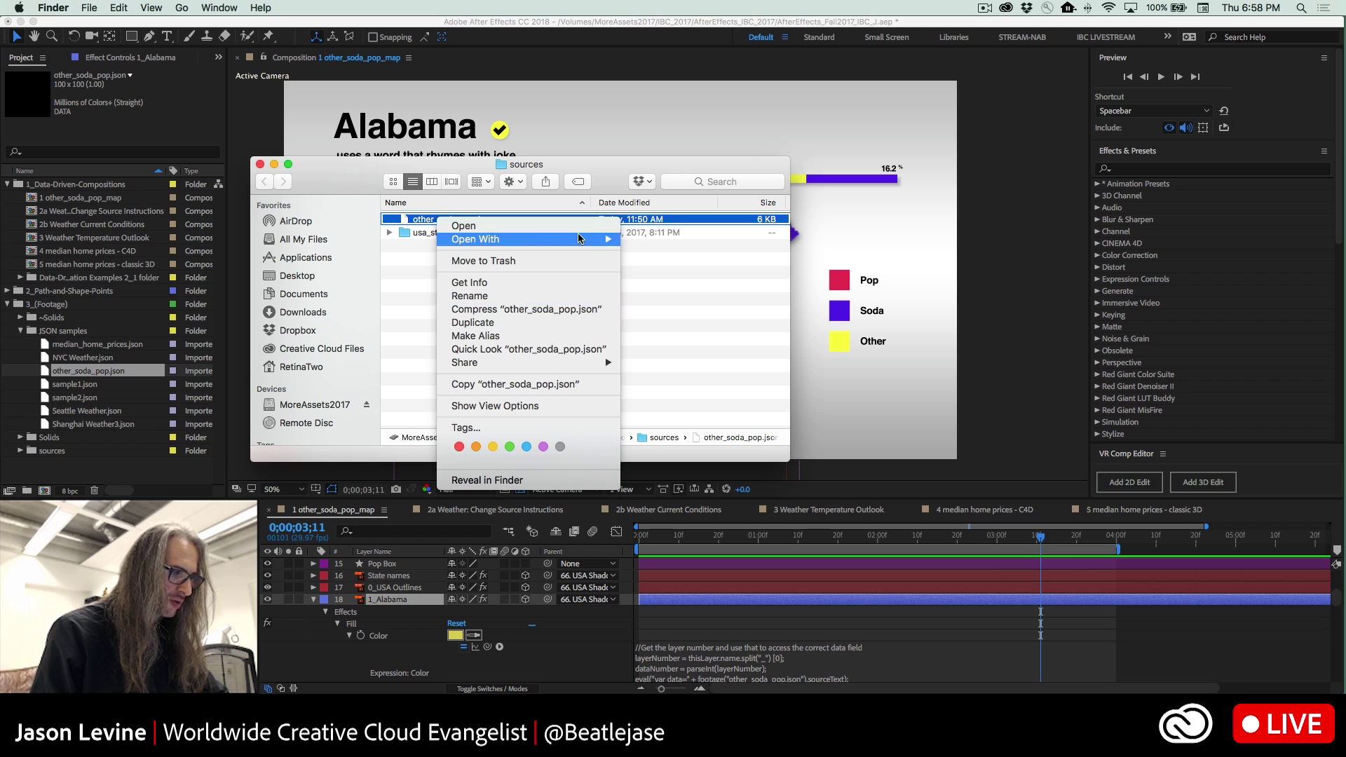
- Open other_soda_pop.json in TextEdit, set Alabama's Pop to 79.268973214 and Other to 4.4921875, and save
mouse_move(582, 238)
left_click(774, 282)
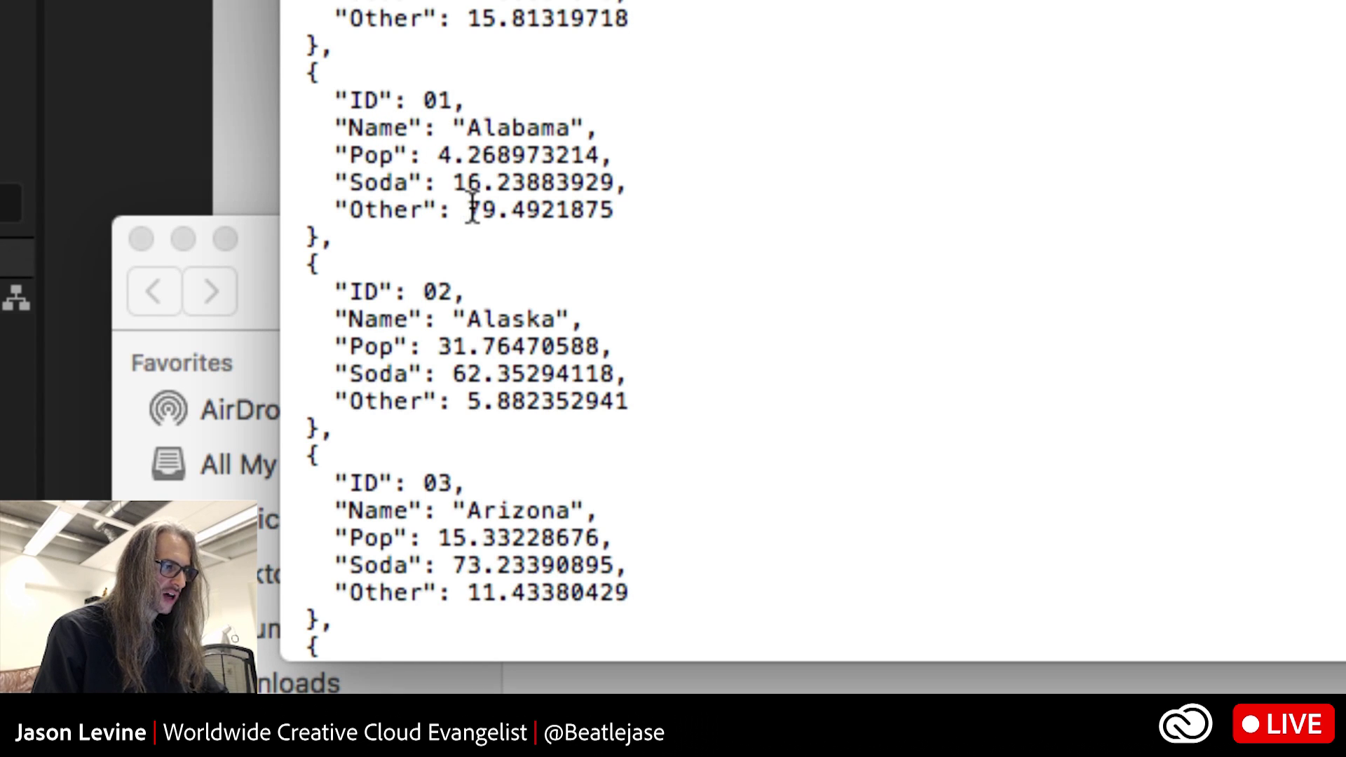
left_click_drag(439, 155, 447, 158)
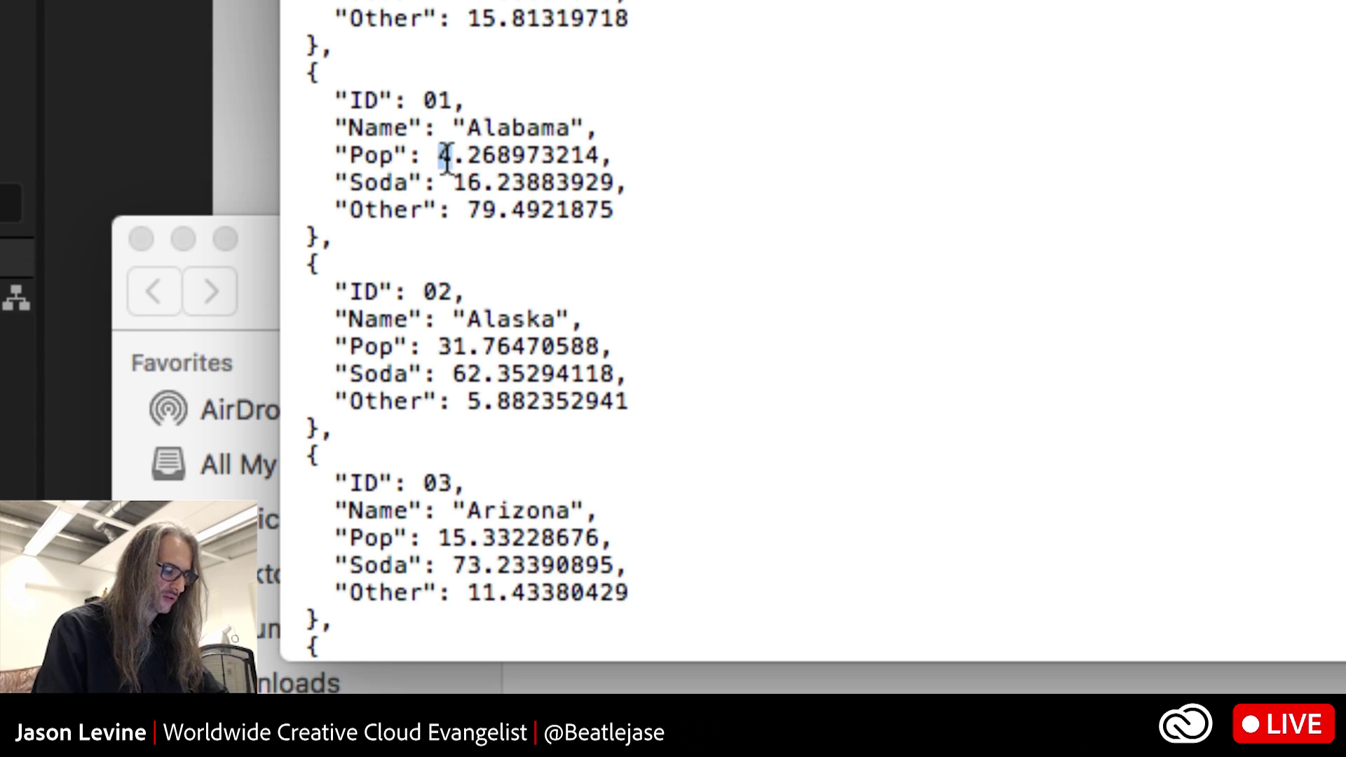
type("79")
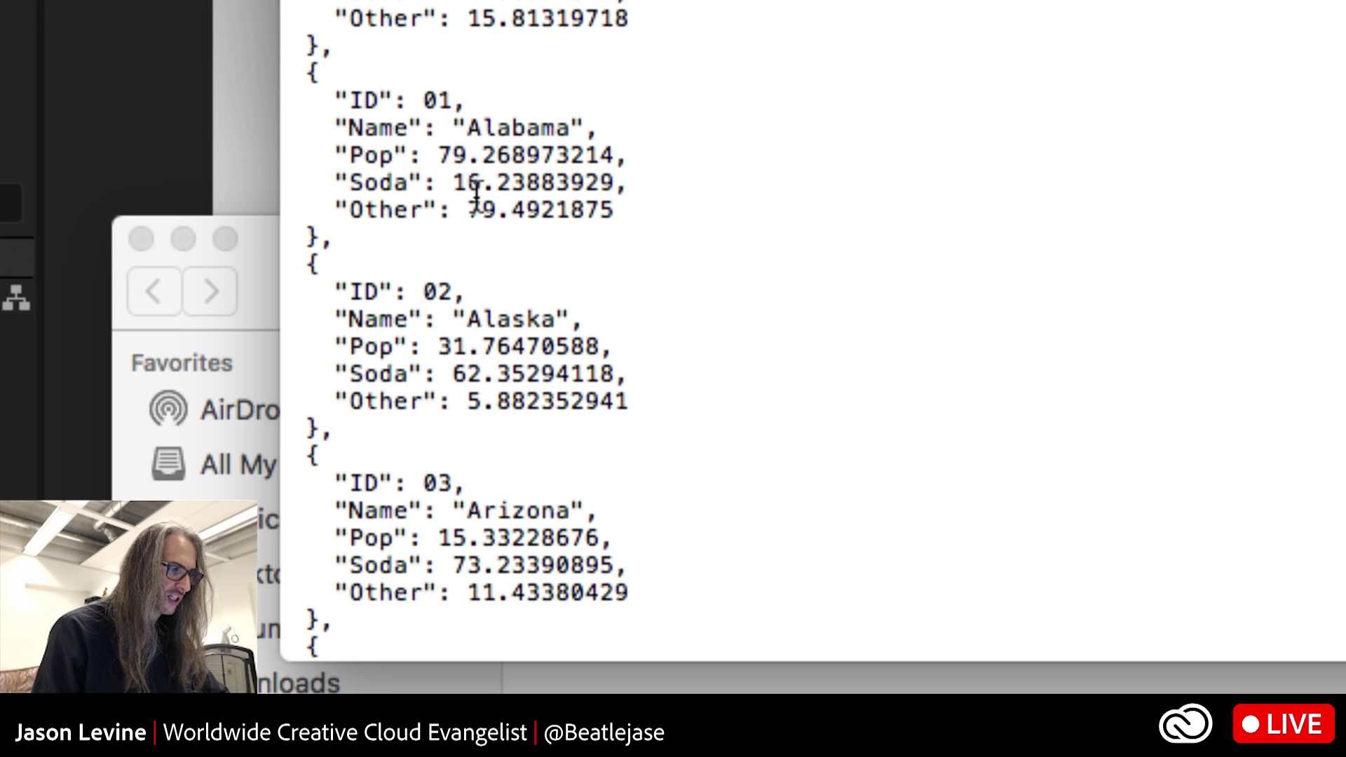
left_click_drag(498, 210, 468, 210)
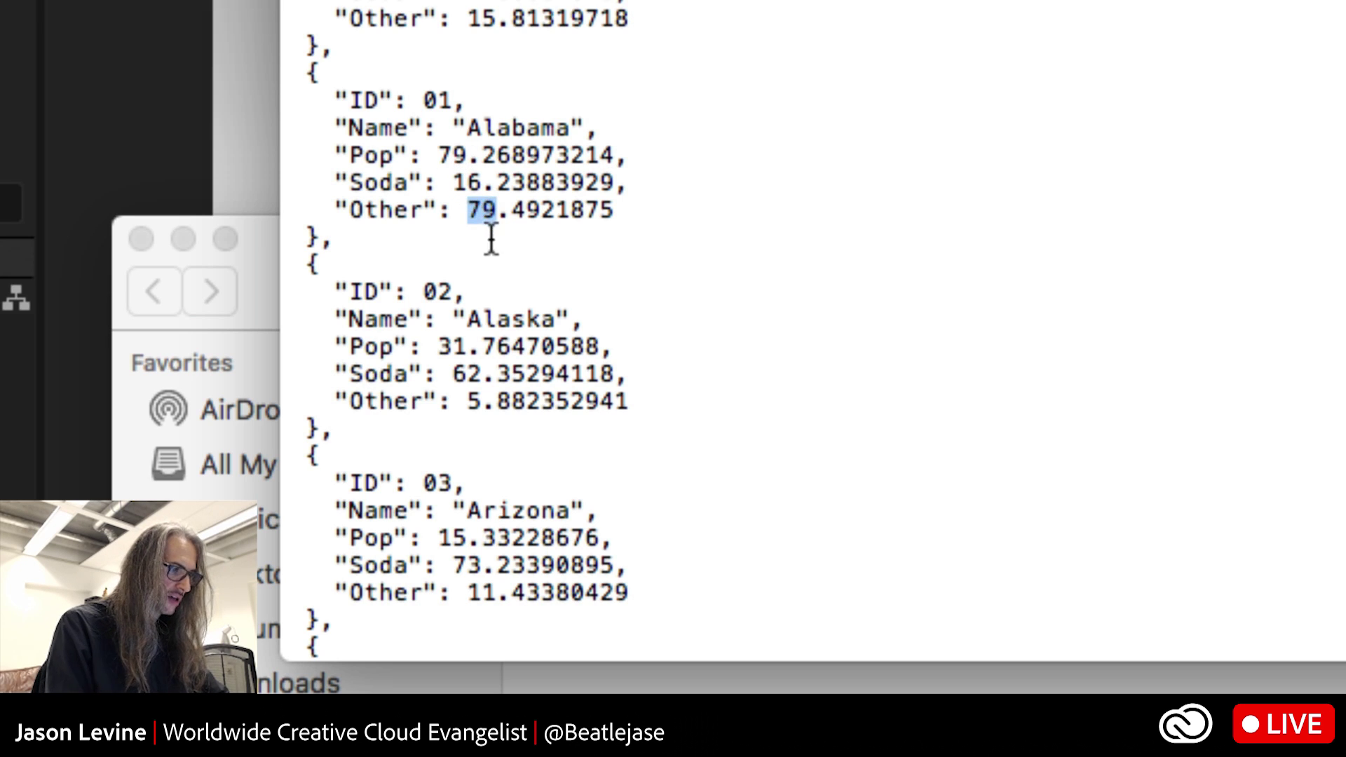
type("4")
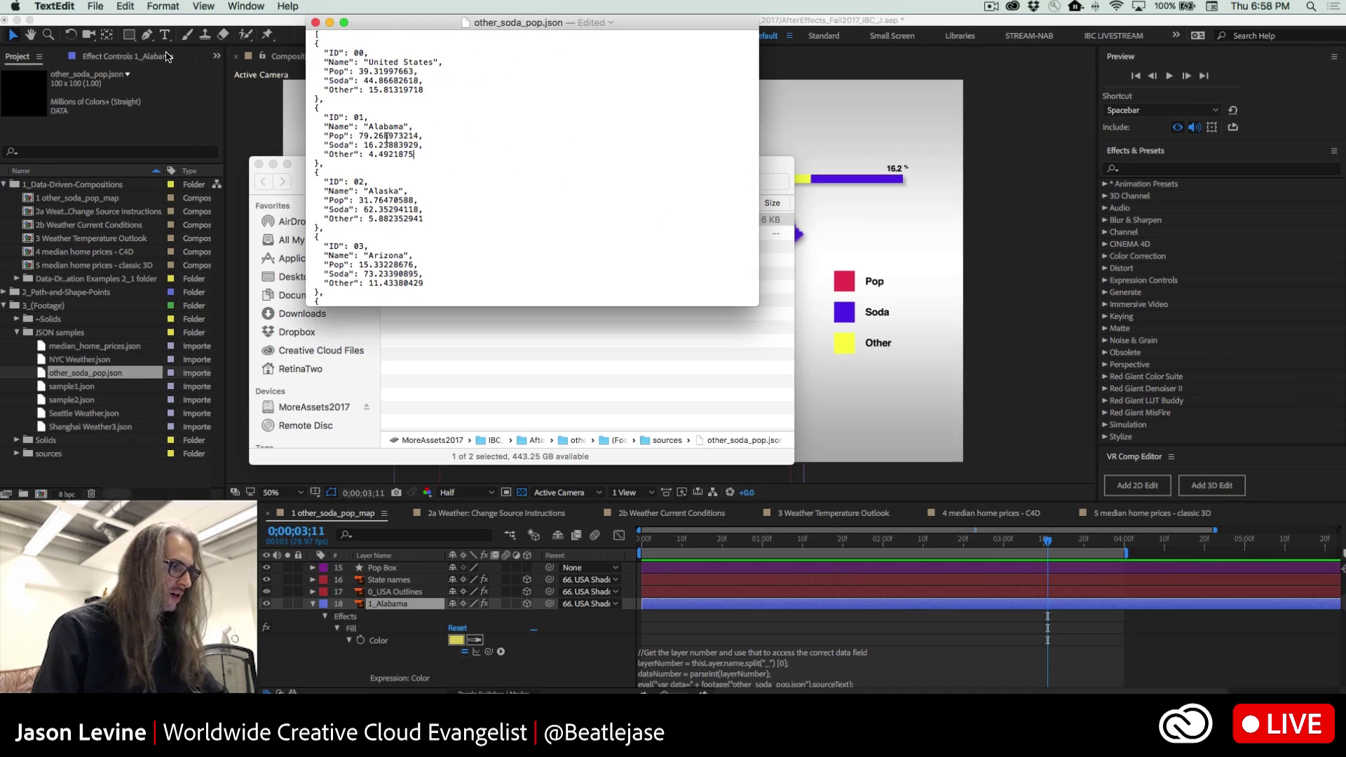
left_click(98, 7)
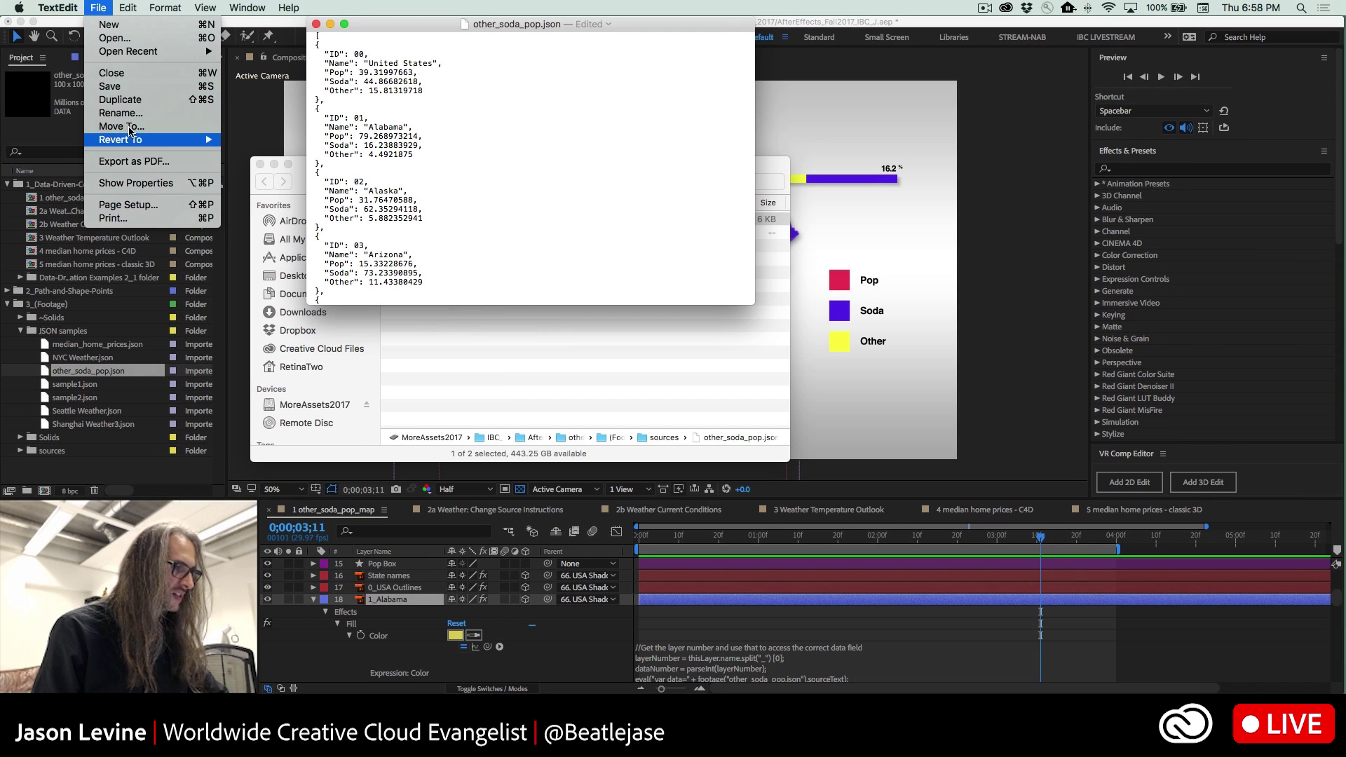
left_click(119, 85)
- Reload the edited JSON so Alabama's bar reads 79.2 pop, 4.4 other, 16.2 soda
left_click(188, 470)
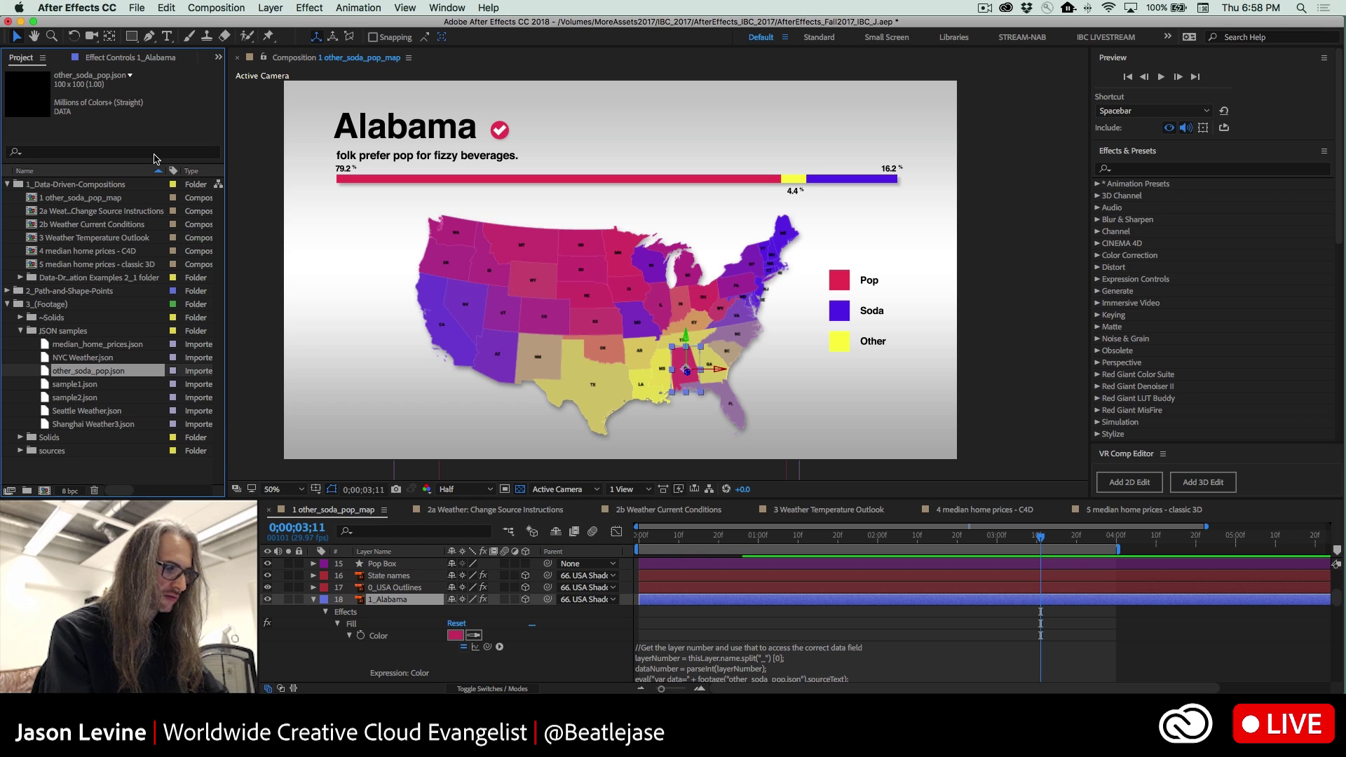
left_click(340, 364)
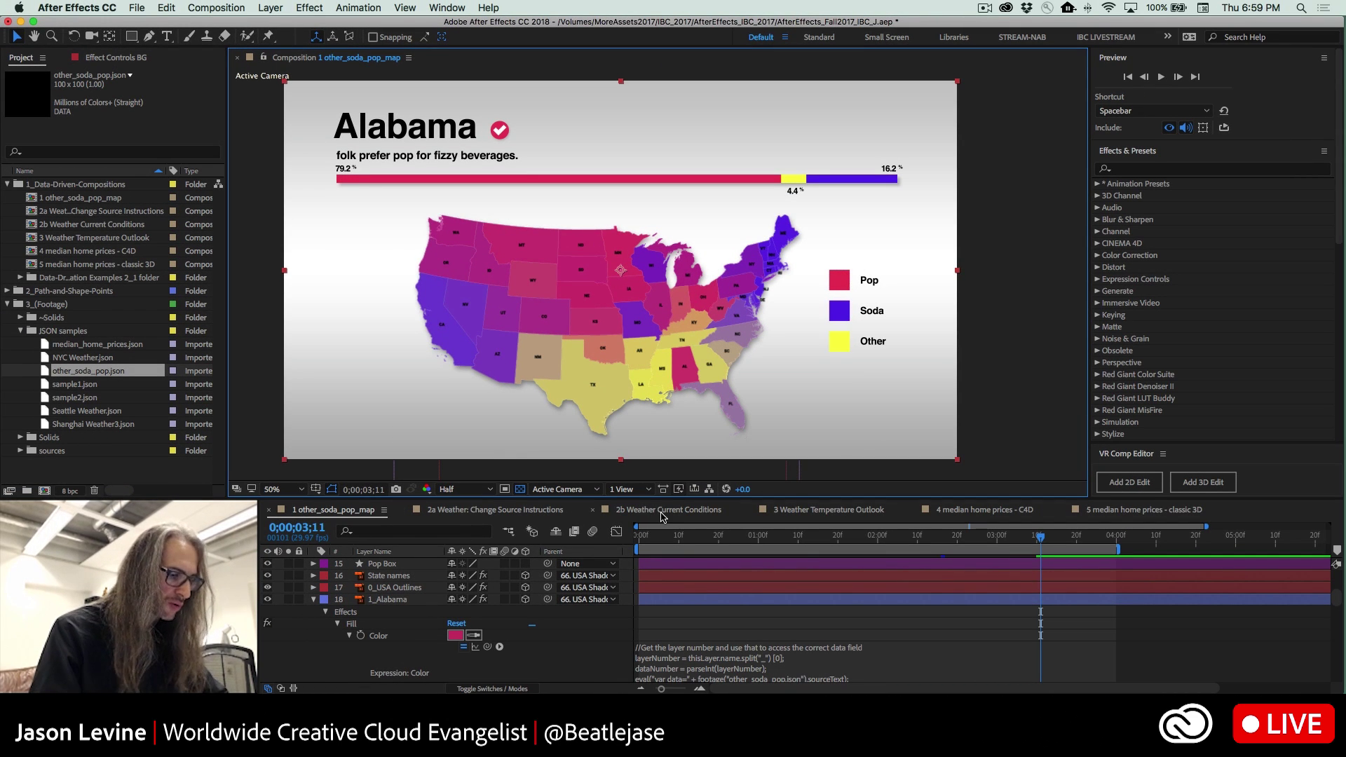
- Switch to 2b Weather Current Conditions at Third resolution and preview its forecast animation
left_click(663, 514)
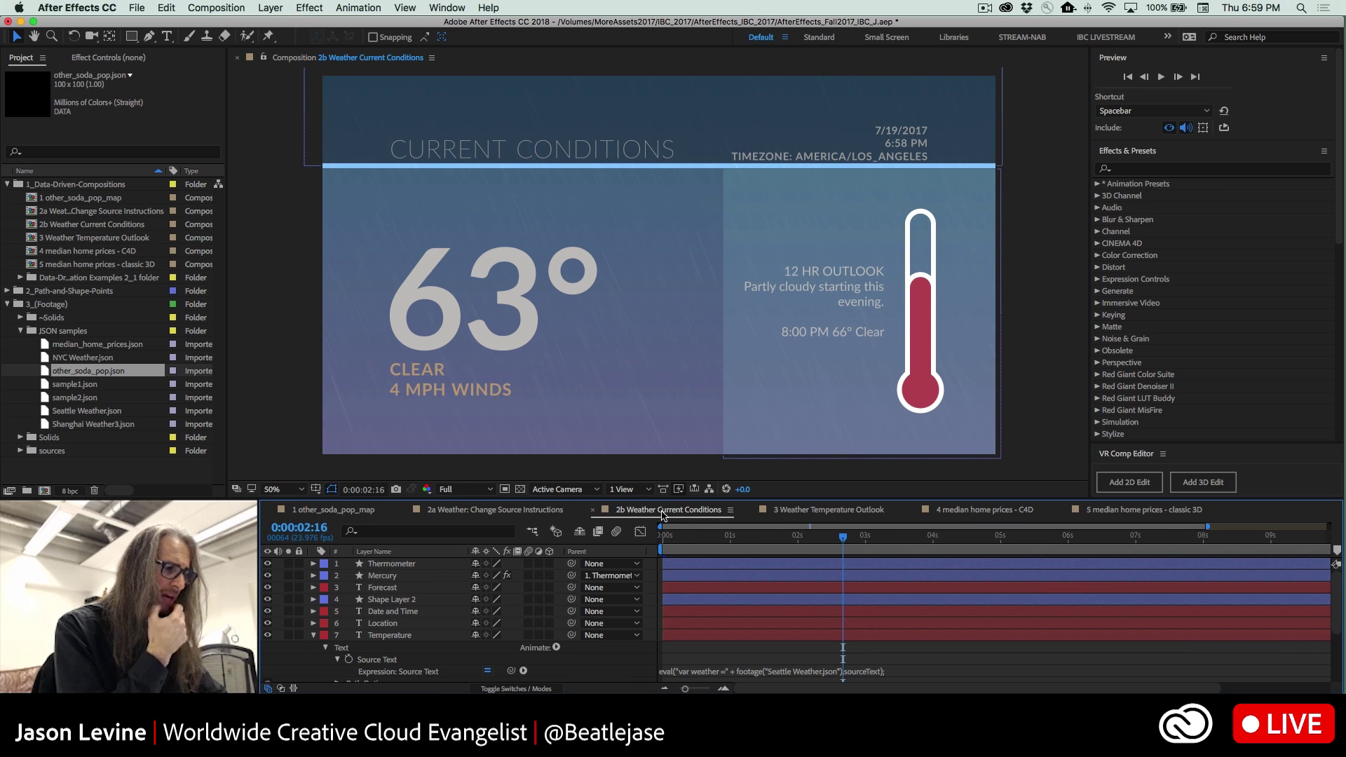
left_click(459, 489)
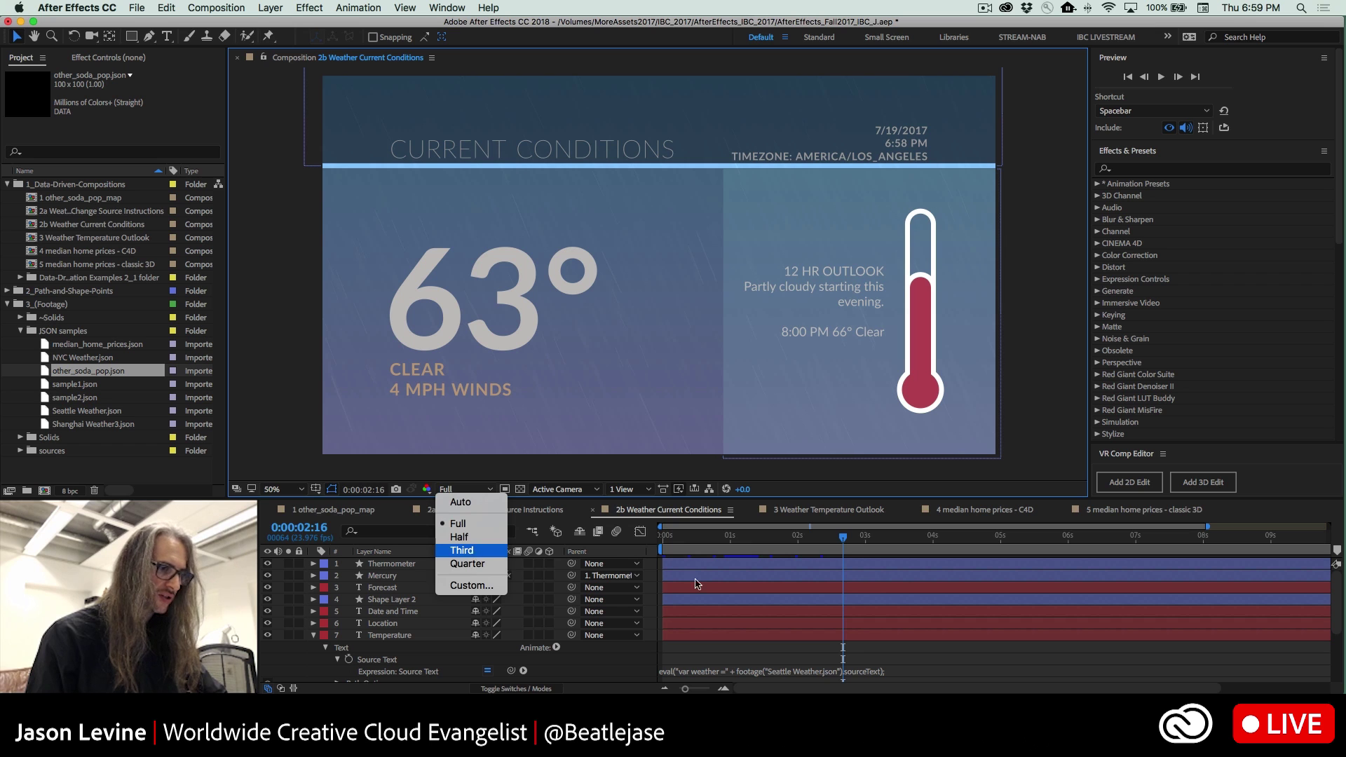
key("Return")
key("space")
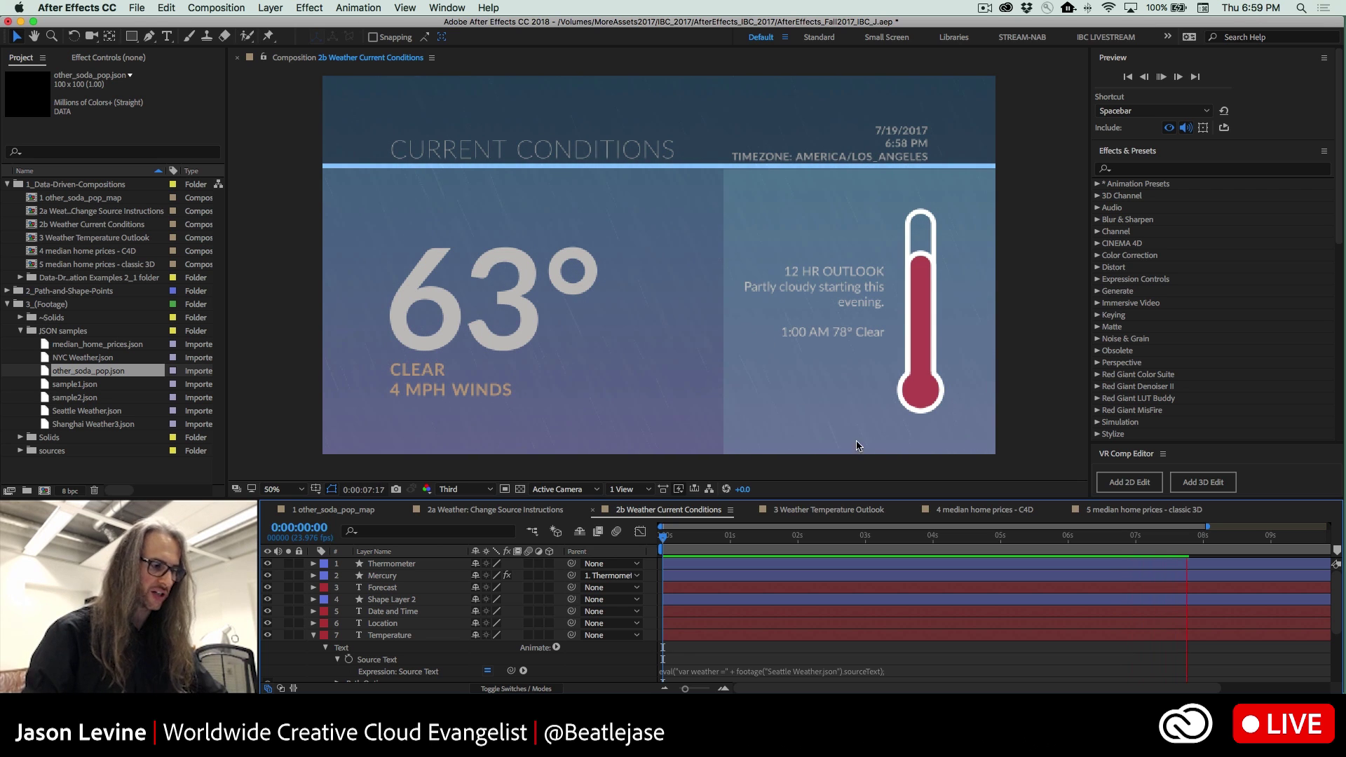
key("space")
left_click_drag(1198, 540, 690, 538)
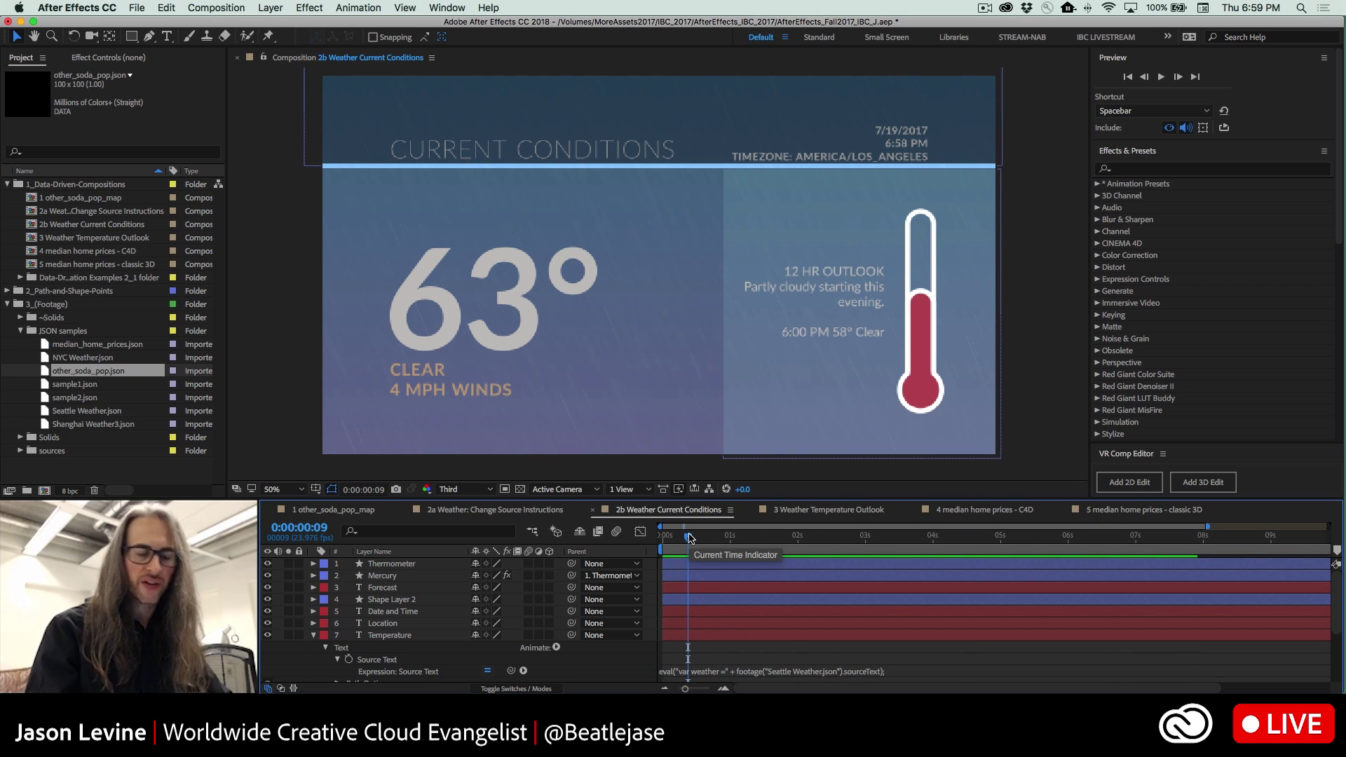
- Browse to the Data-Driven Animation Examples 2_1 folder and import Shanghai Weather3.json
right_click(44, 413)
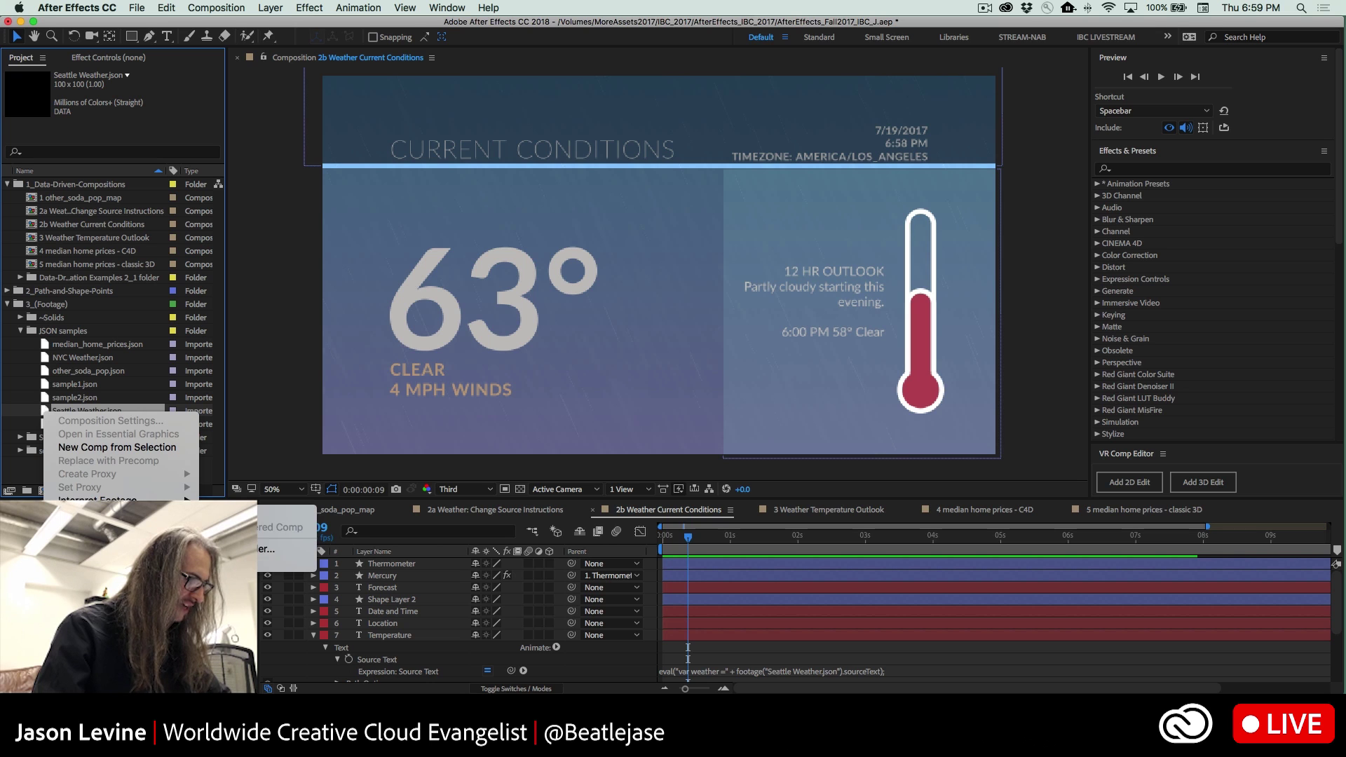
mouse_move(120, 514)
left_click(284, 514)
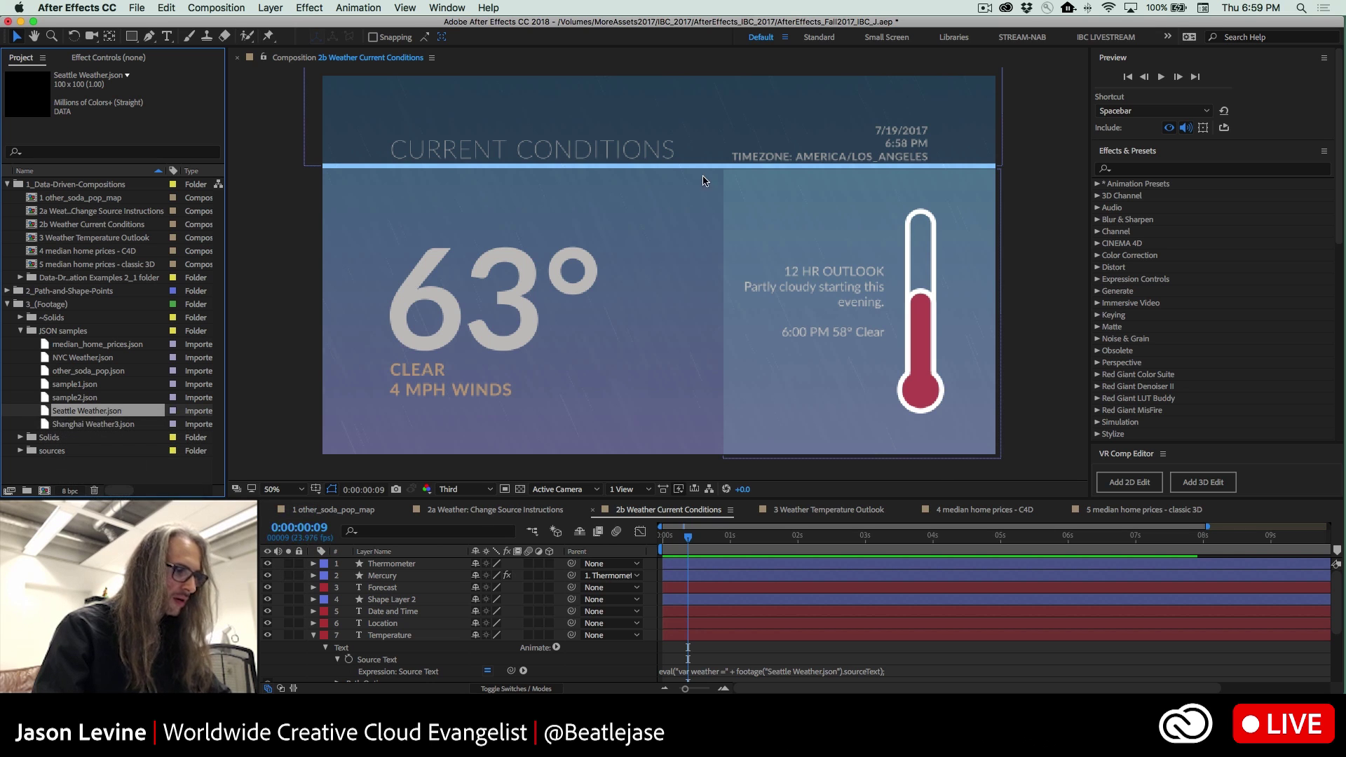
left_click(681, 120)
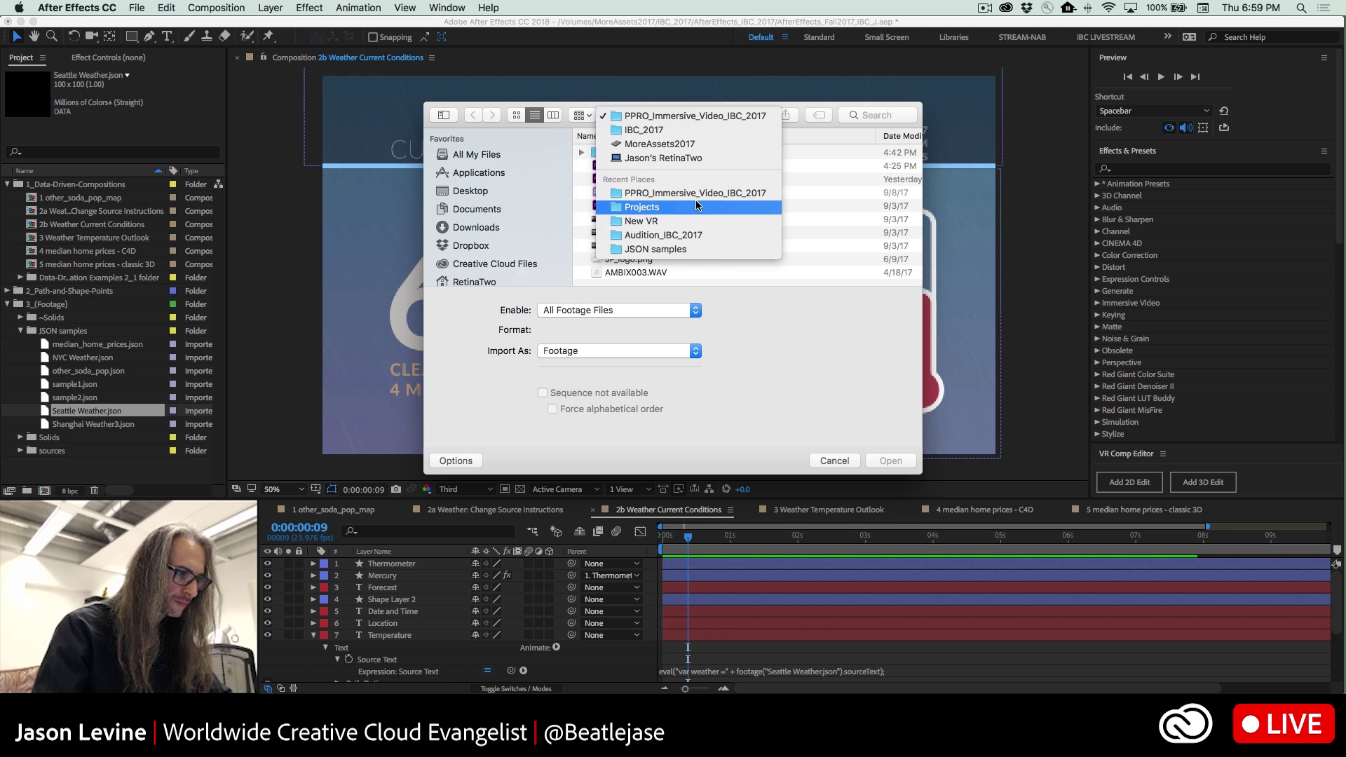
left_click(674, 131)
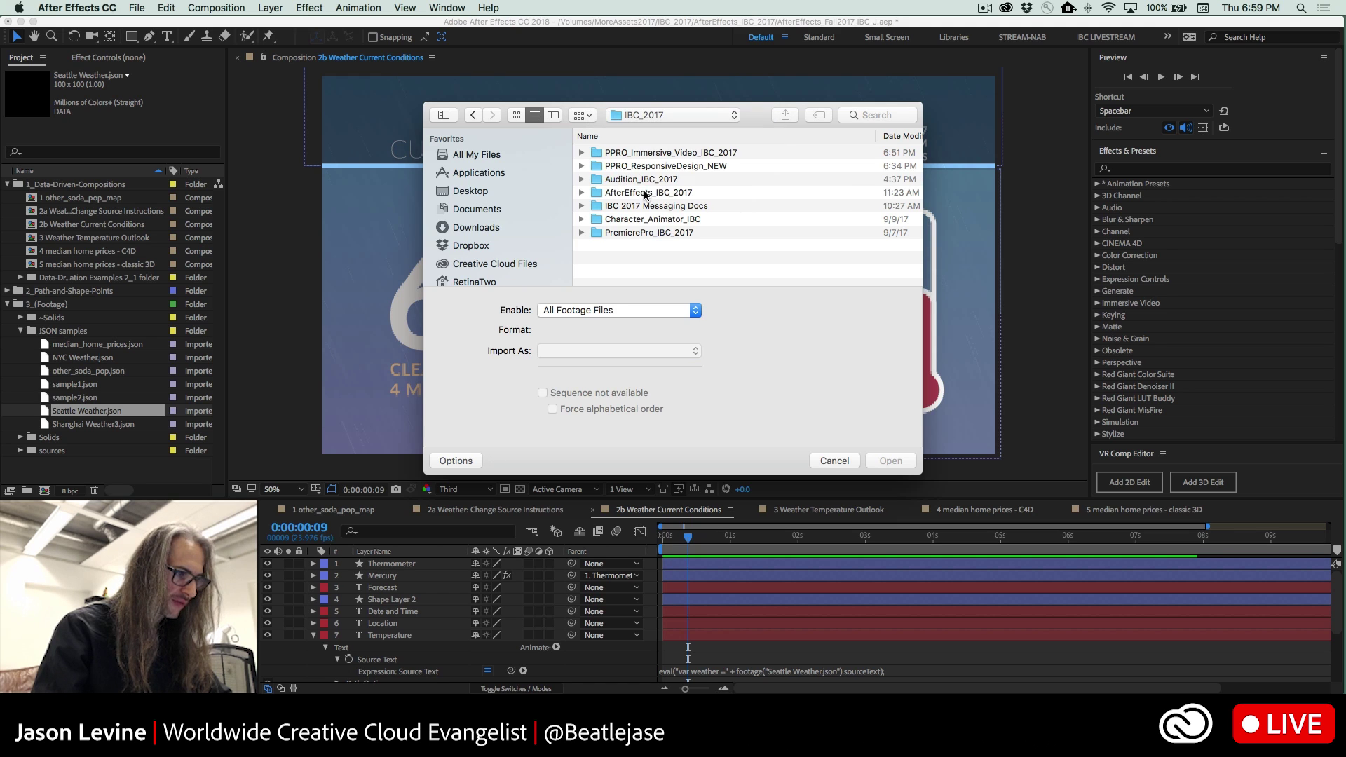
double_click(645, 195)
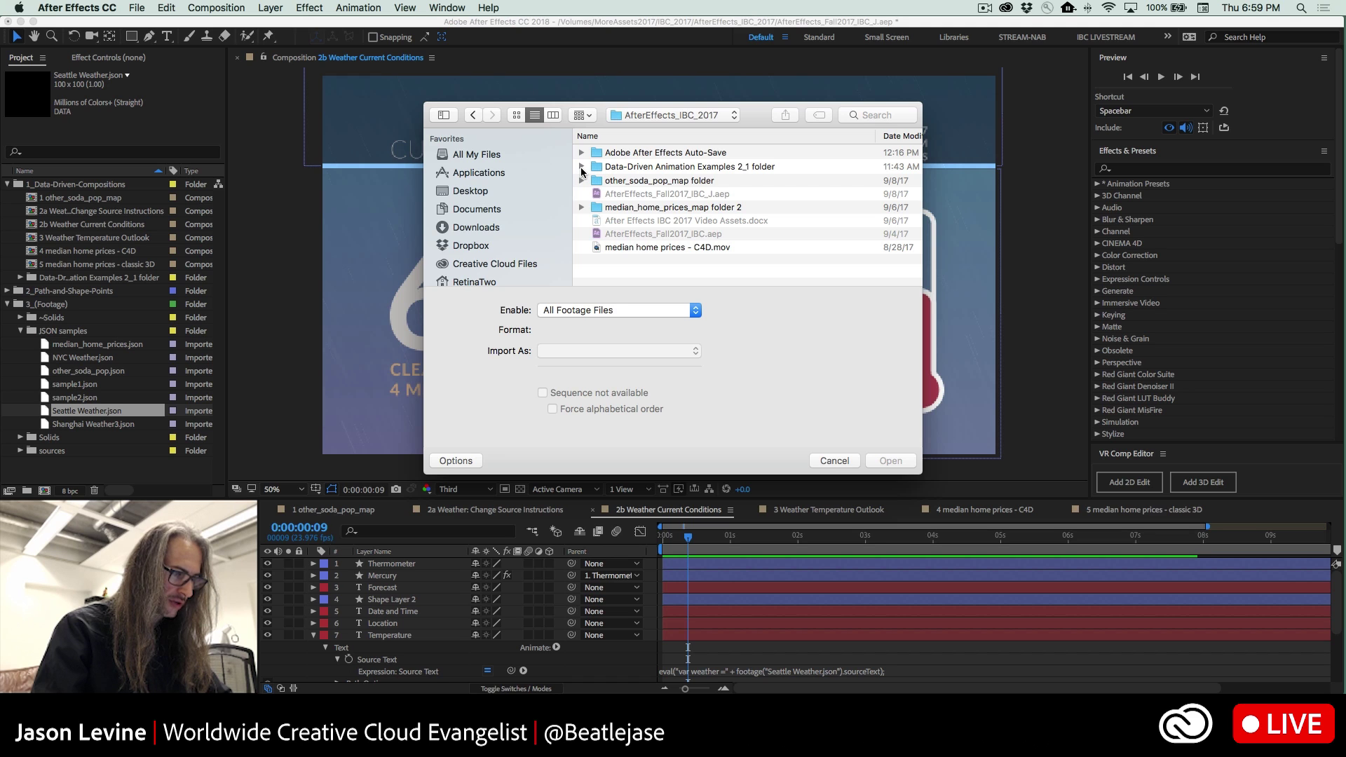
left_click(581, 167)
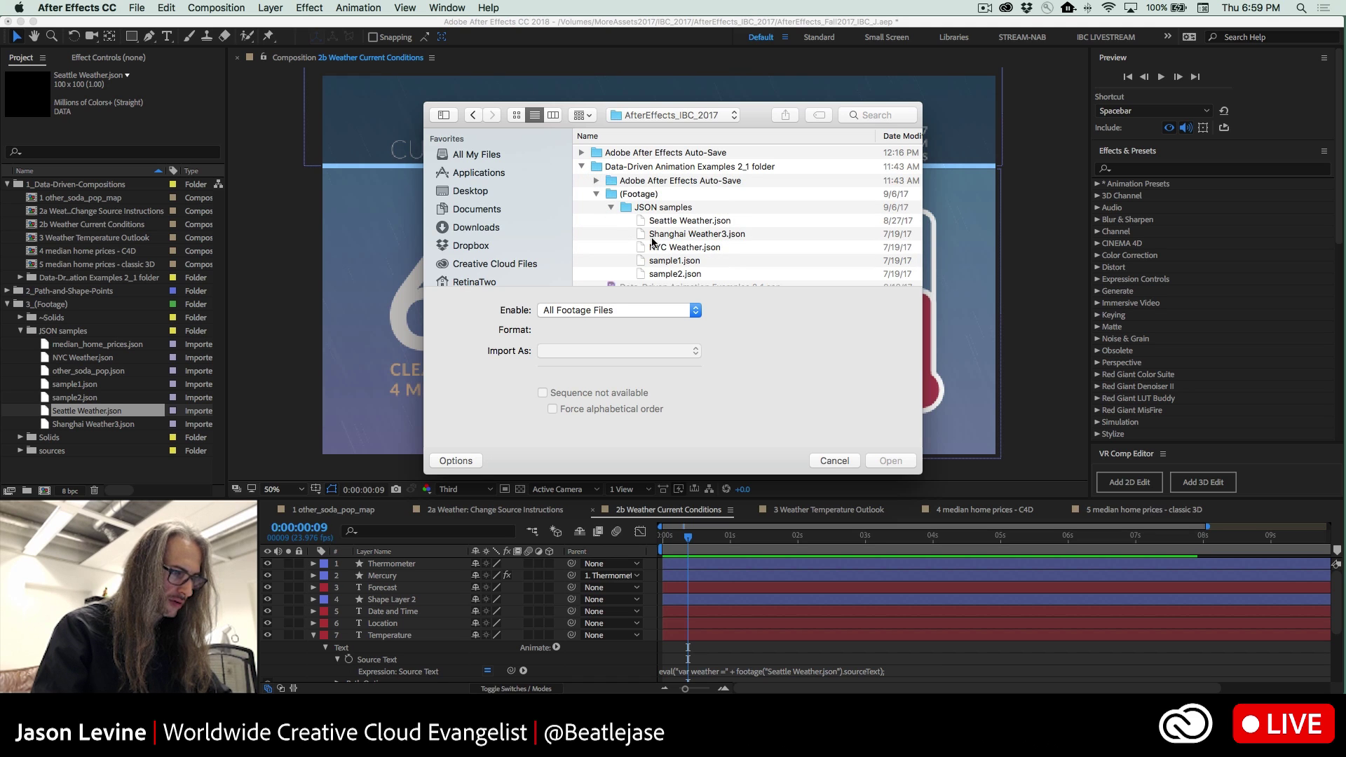
scroll(652, 242, "down", 1)
left_click(683, 223)
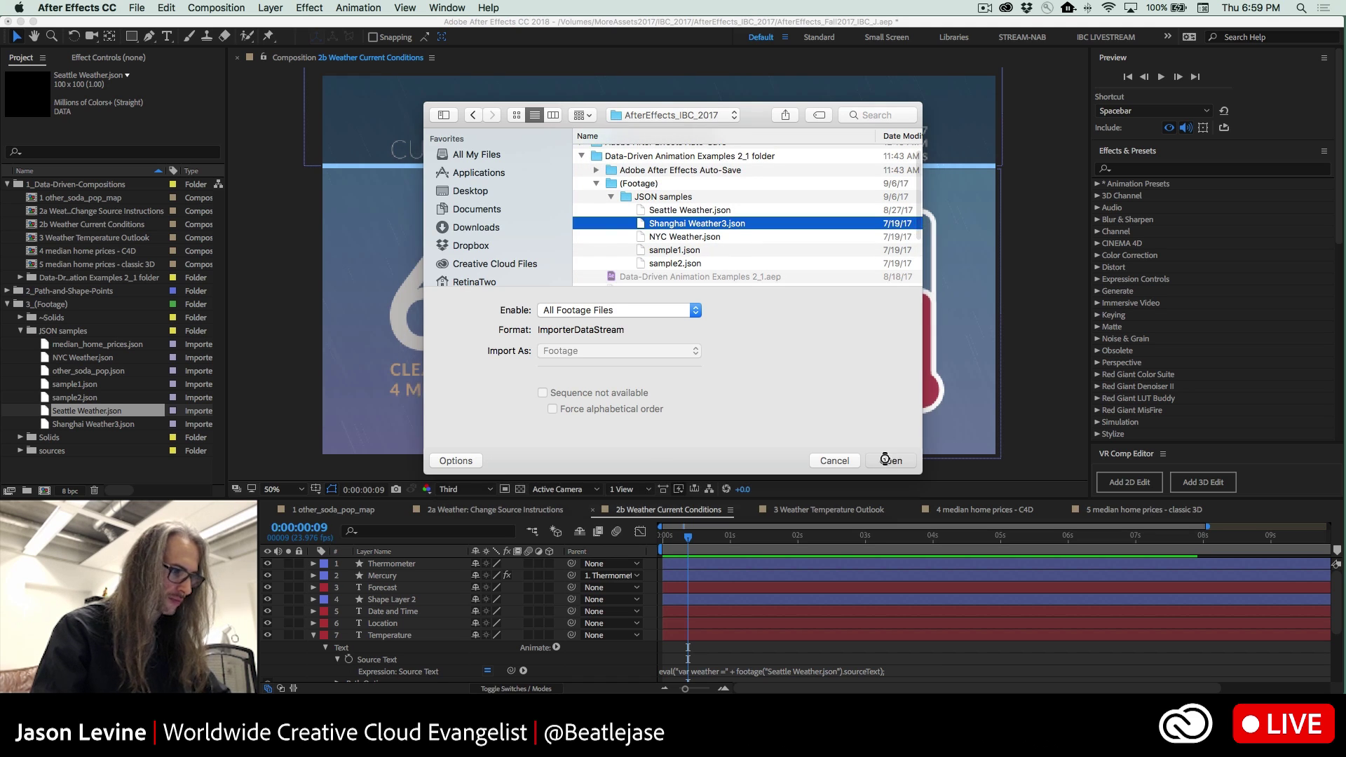
left_click(889, 461)
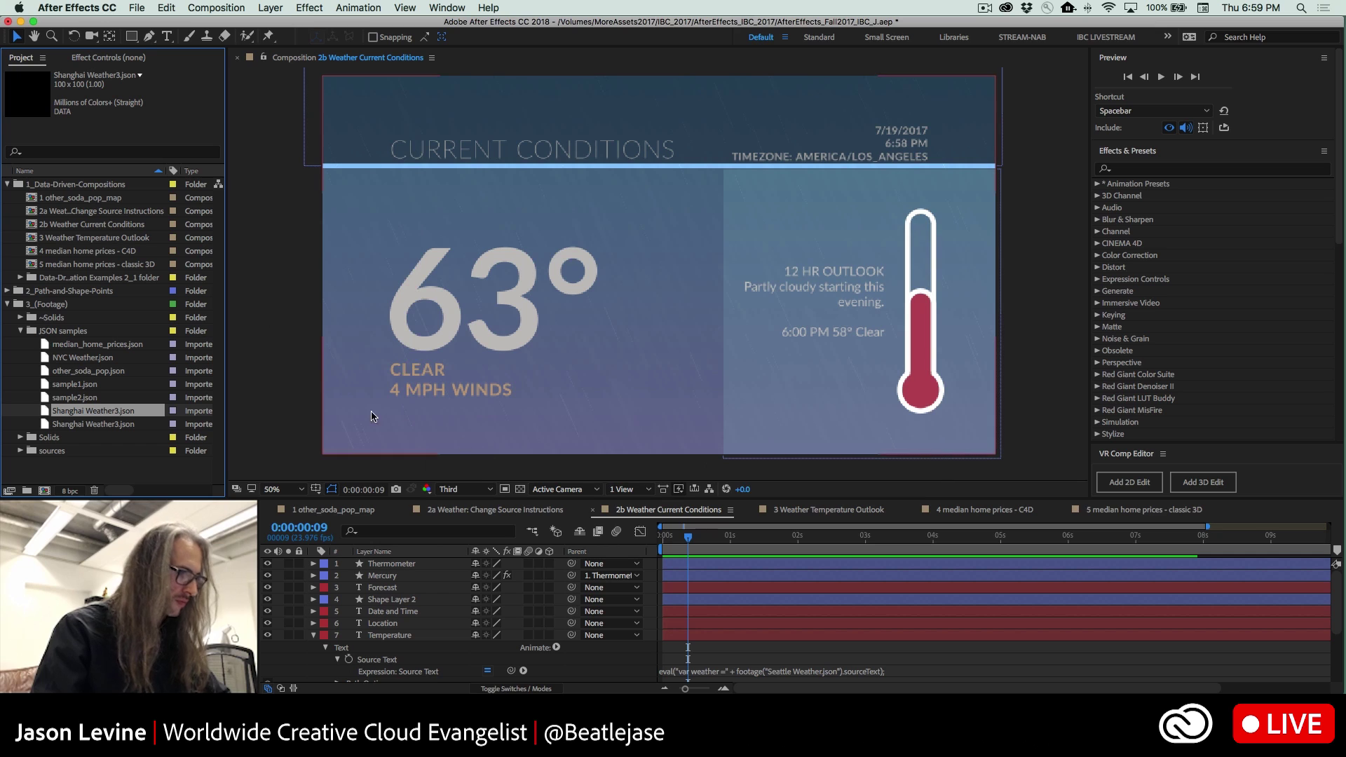
- Replace Seattle Weather.json with Shanghai Weather3.json and preview the 48° Shanghai forecast
left_click(20, 278)
left_click(34, 291)
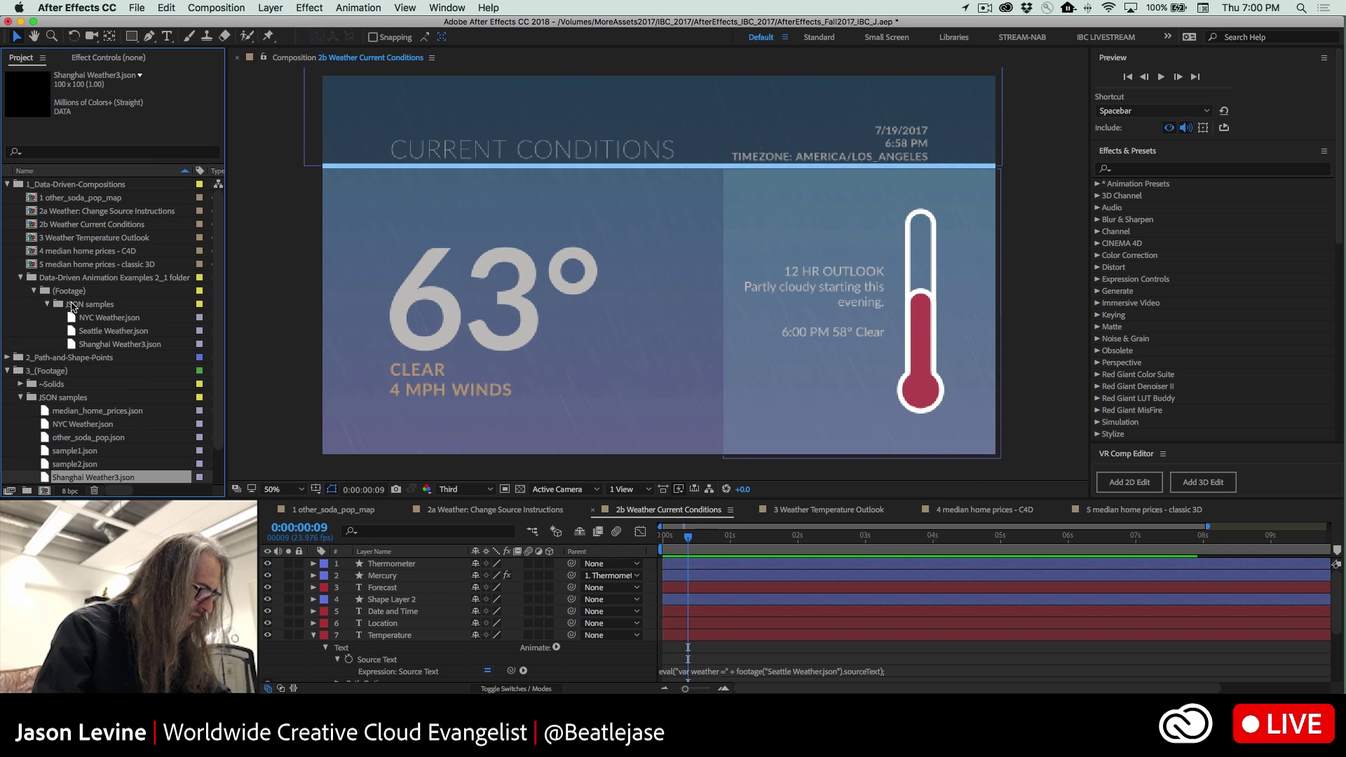
right_click(99, 332)
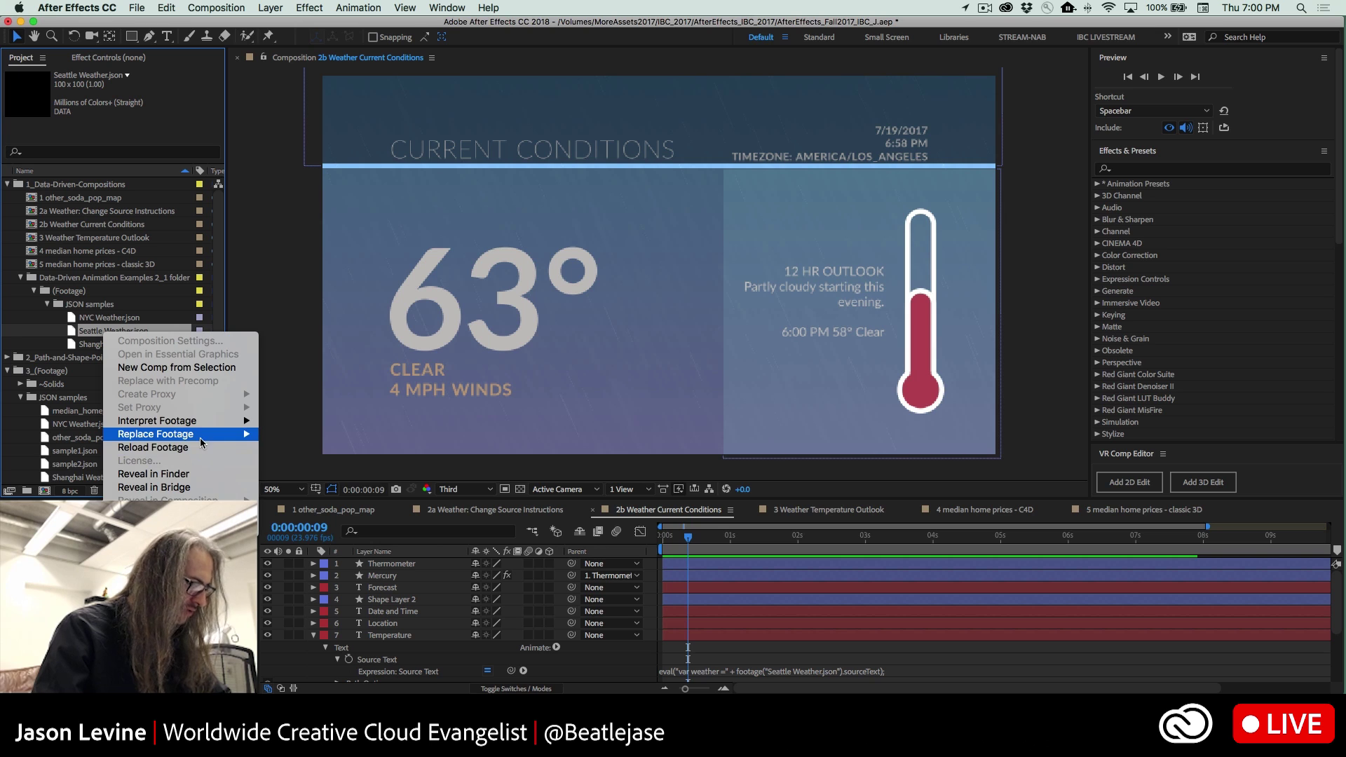
mouse_move(200, 437)
left_click(308, 436)
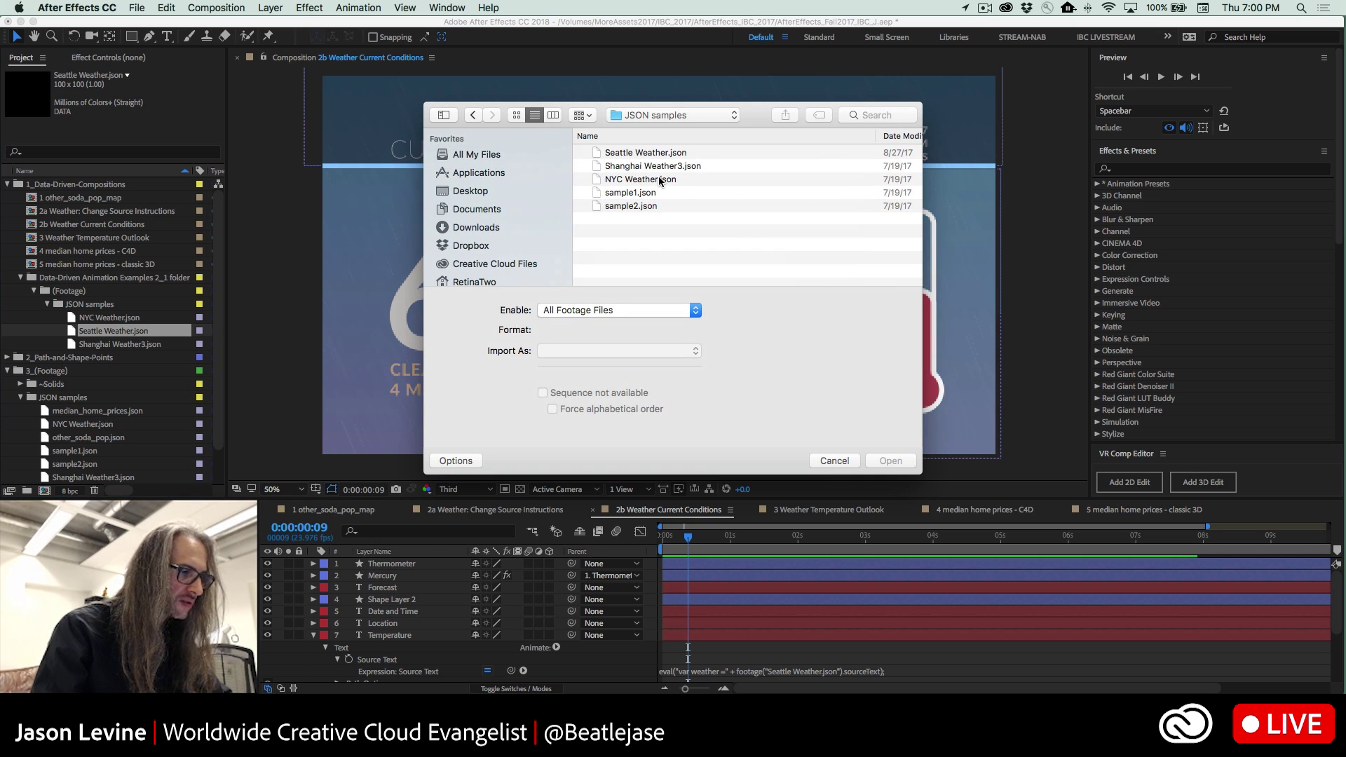
left_click(634, 167)
left_click(891, 461)
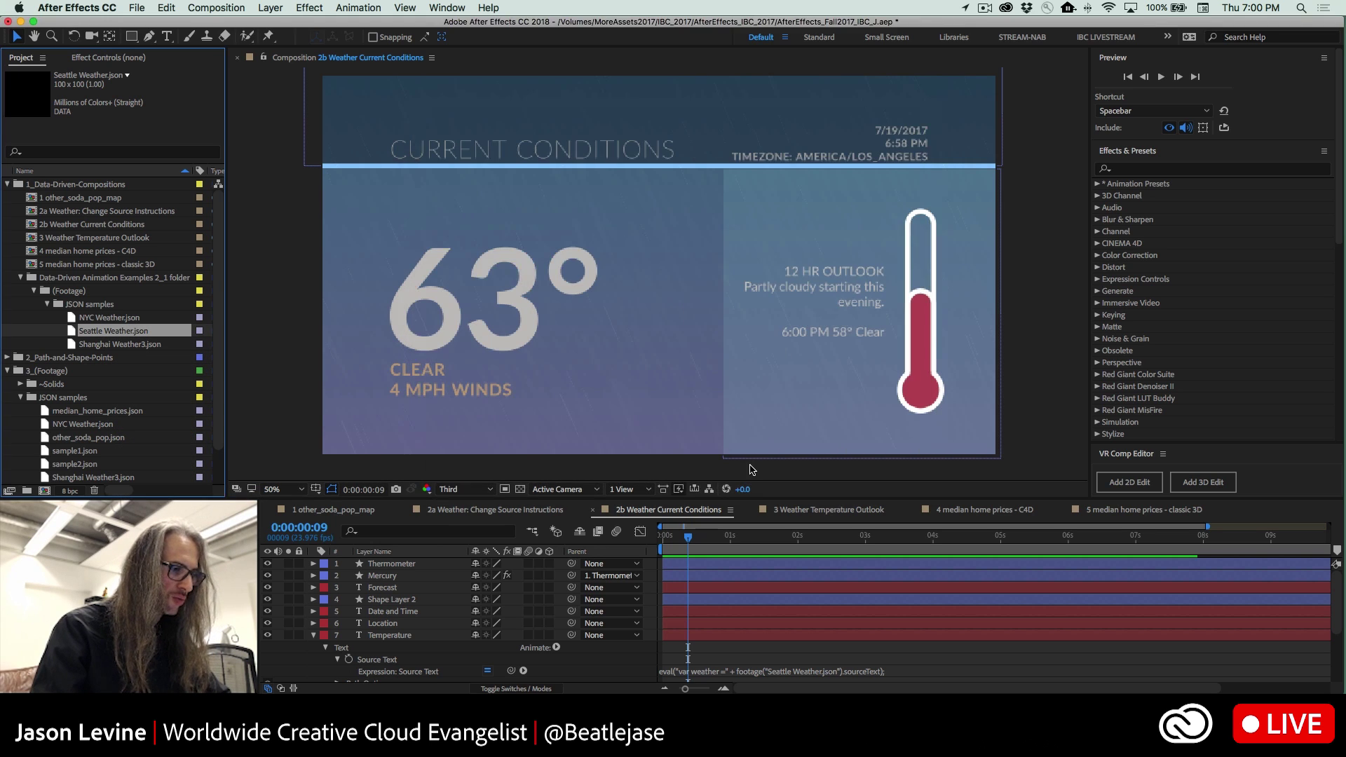
left_click(690, 538)
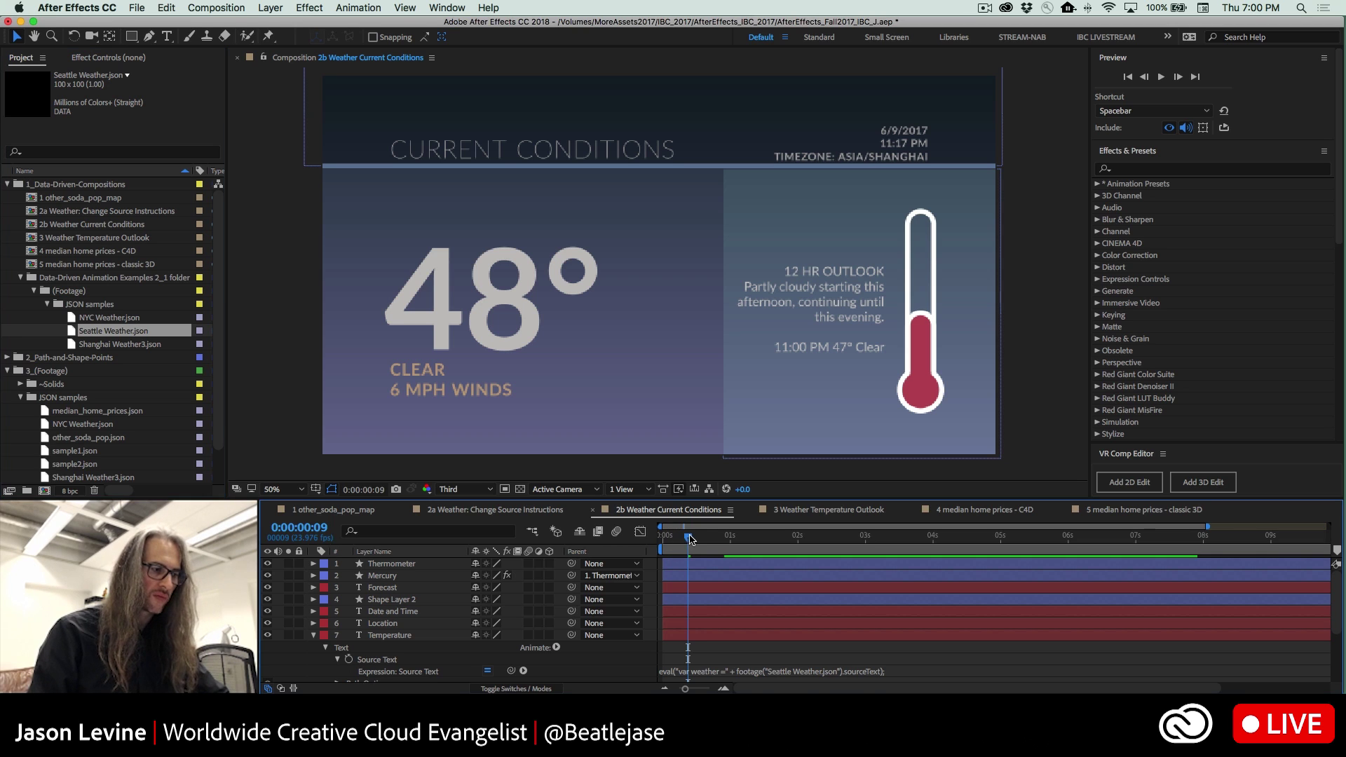
key("space")
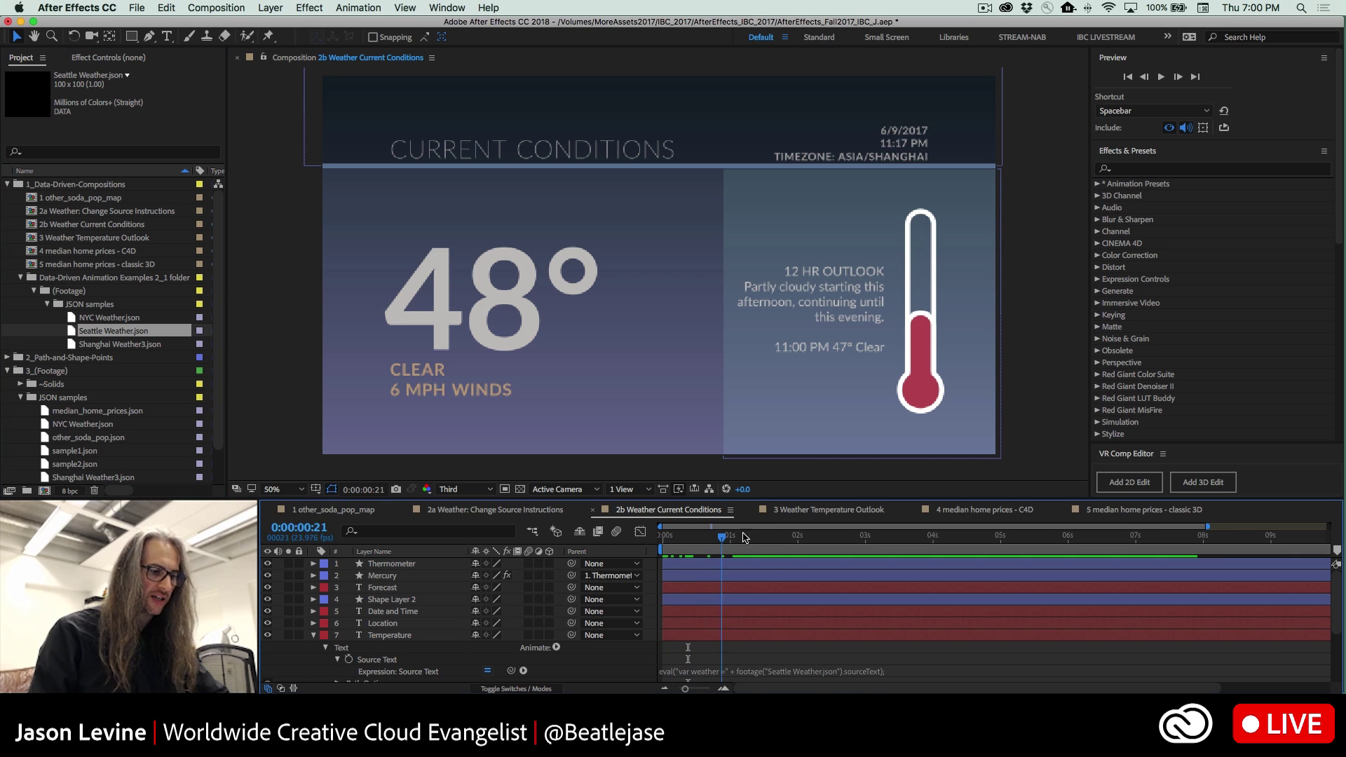
- Switch to the 4 median home prices - C4D comp with its 3D Median Home Prices map
left_click_drag(807, 537, 958, 549)
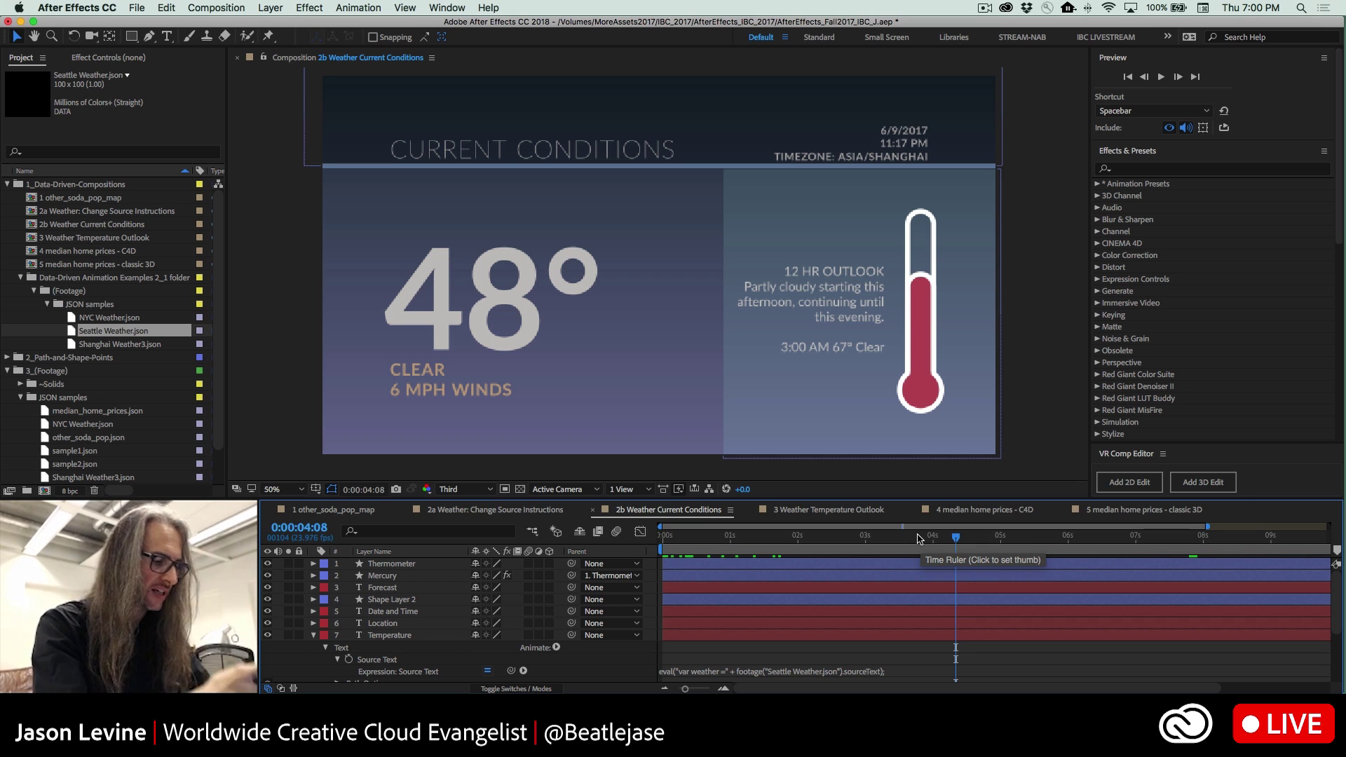
left_click(959, 510)
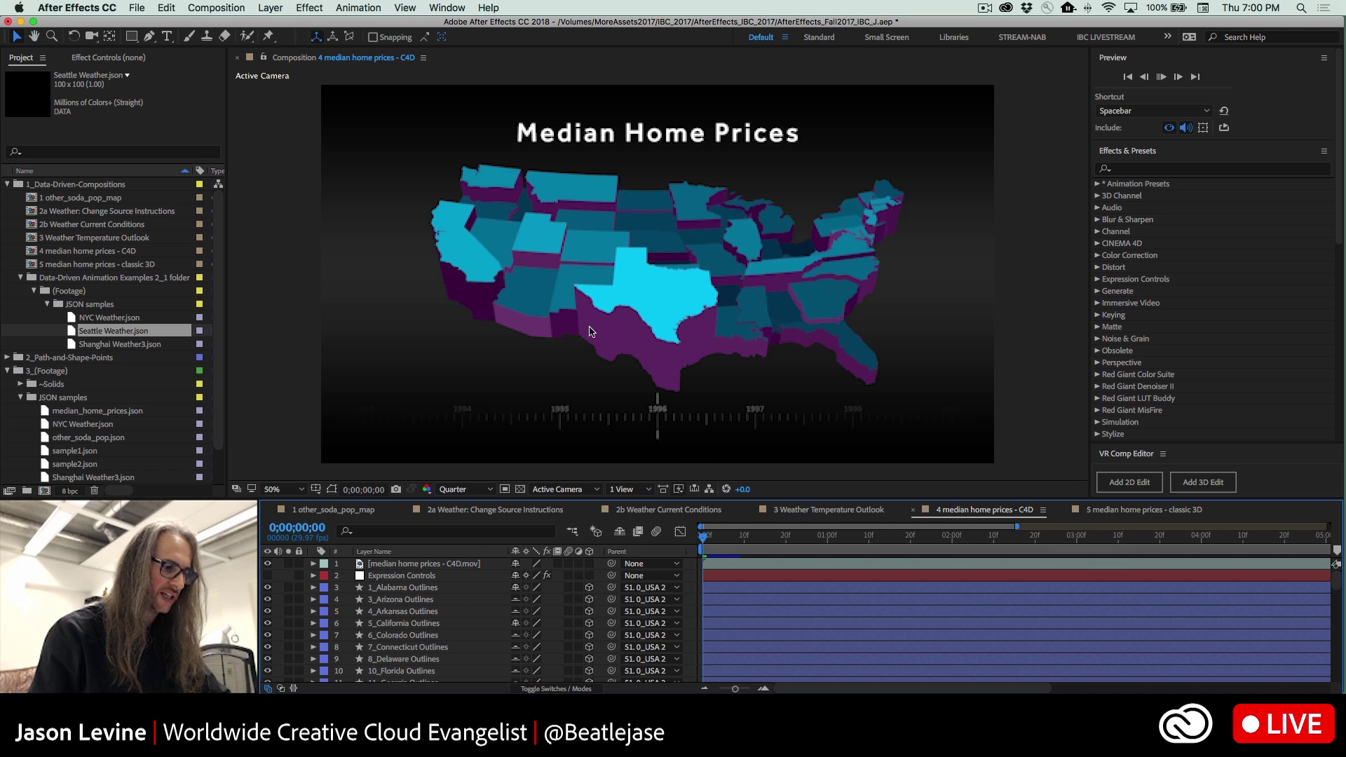
- Preview the C4D map, inspect its Expression Controls effects, then switch to the classic 3D comp
key("space")
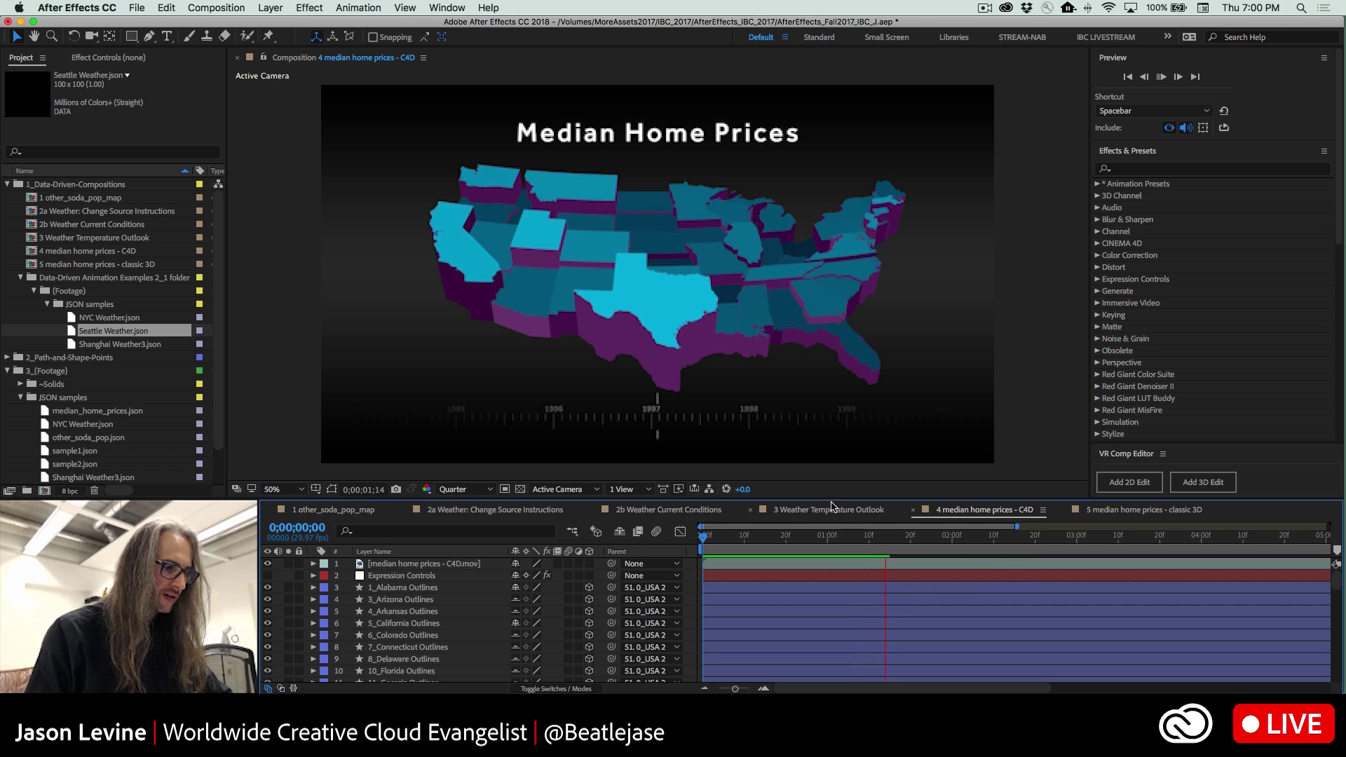
left_click(428, 576)
left_click(116, 57)
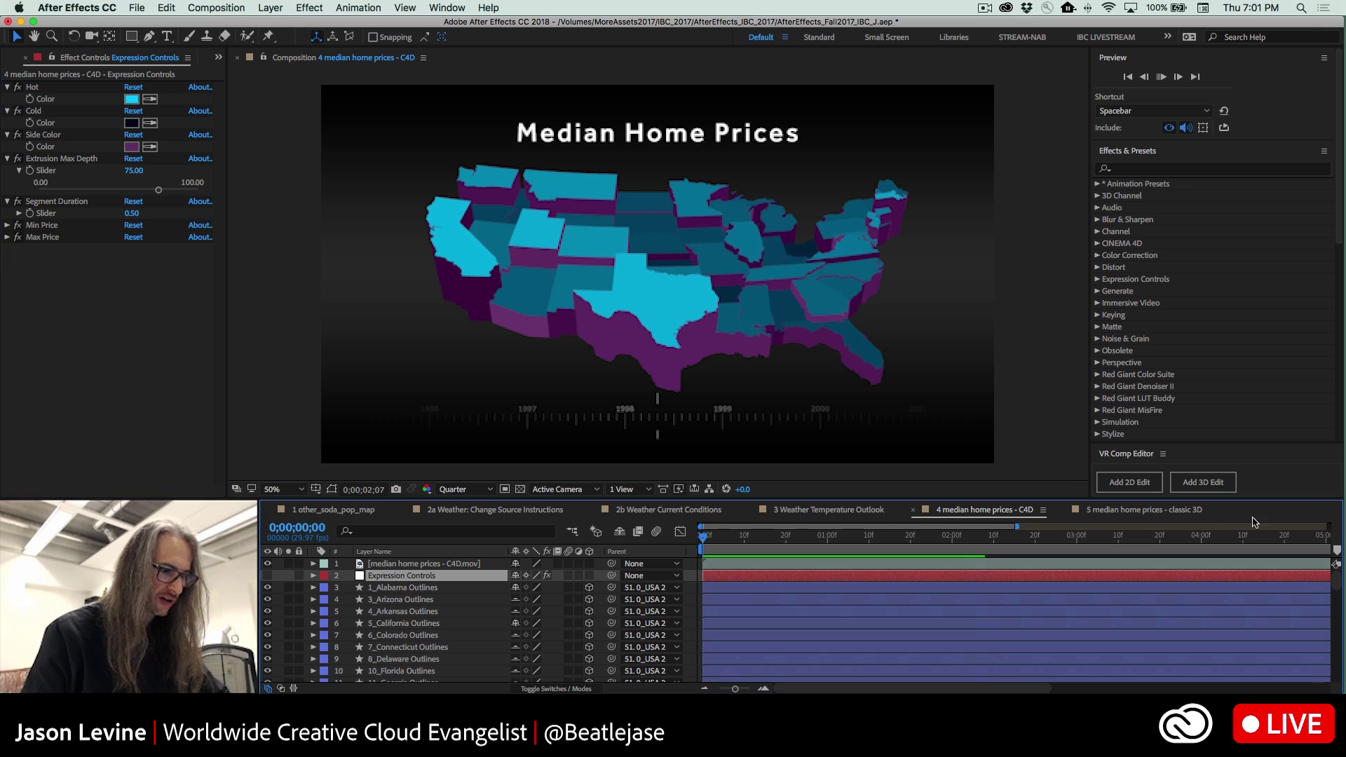
left_click_drag(1029, 523, 1309, 526)
left_click_drag(777, 544, 1009, 536)
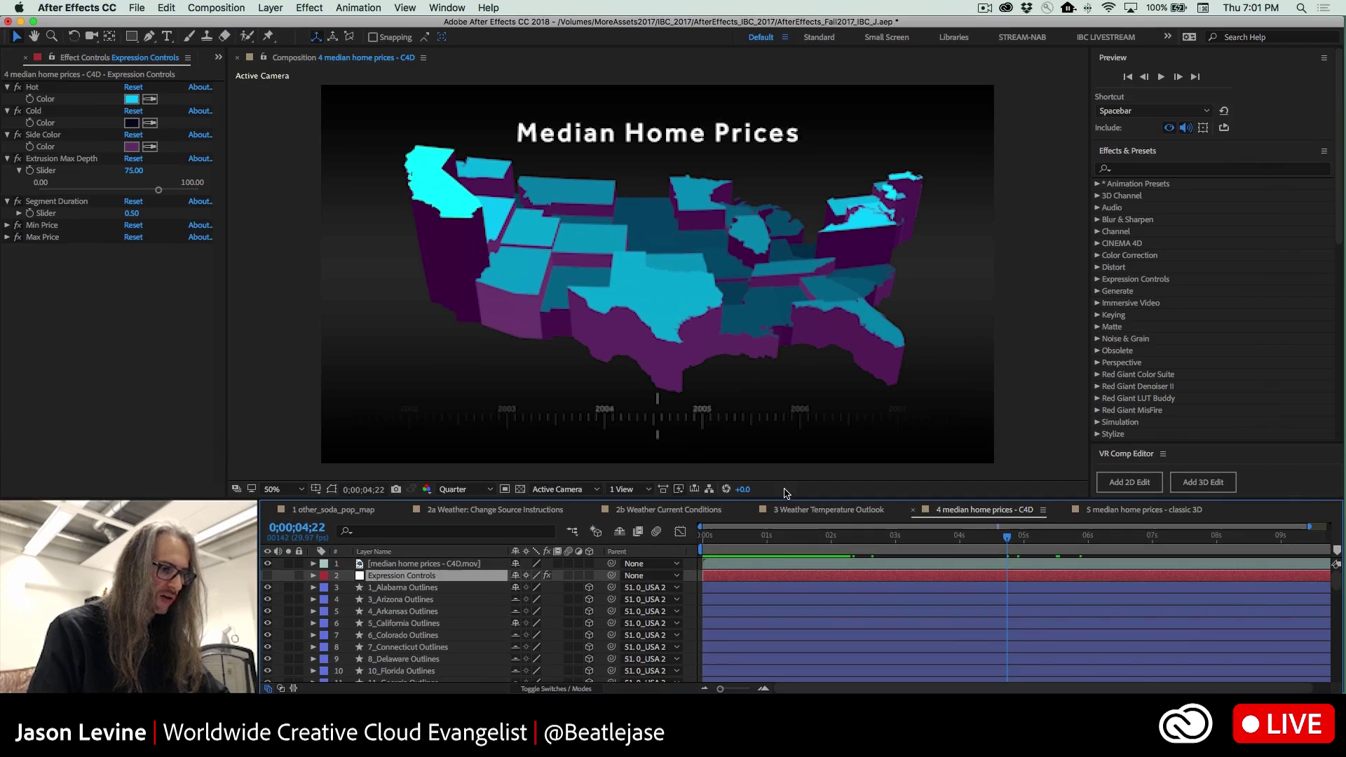
left_click_drag(1007, 537, 1060, 536)
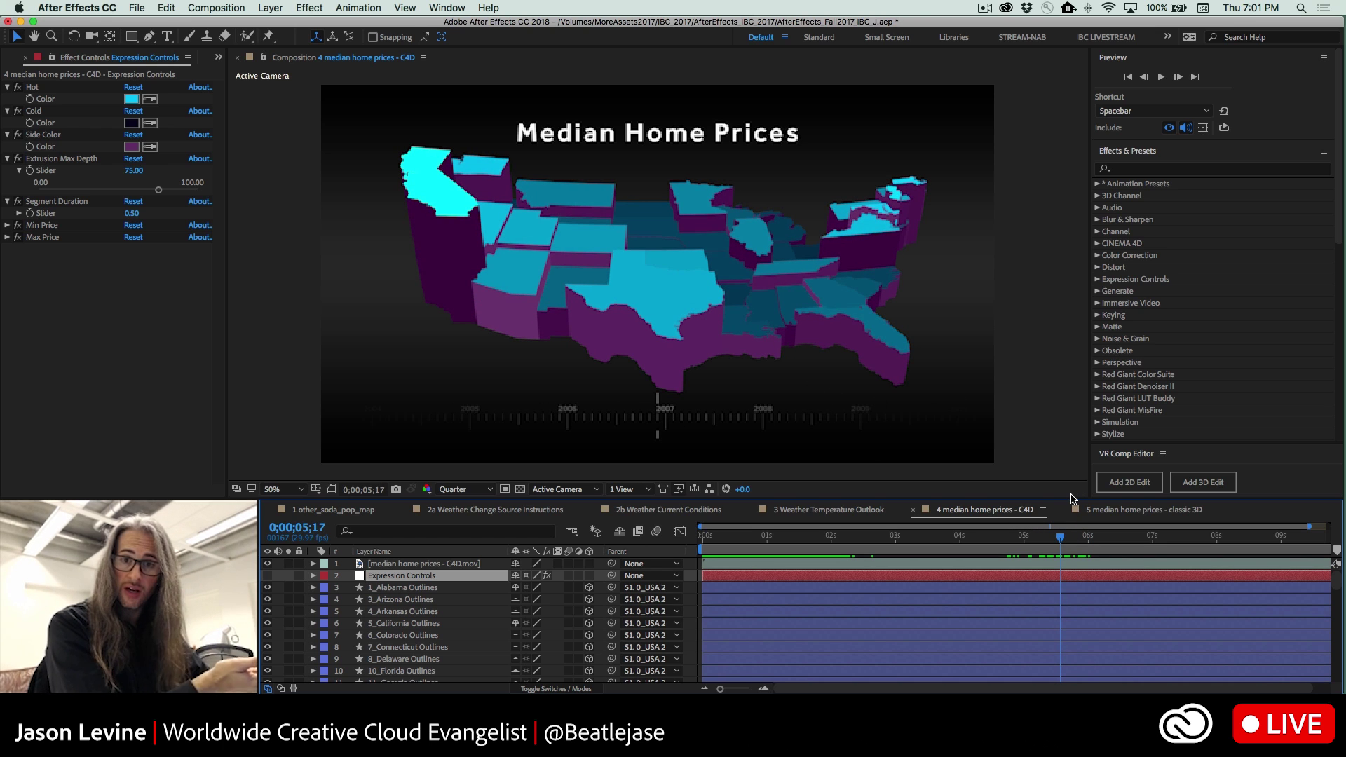
left_click(1116, 512)
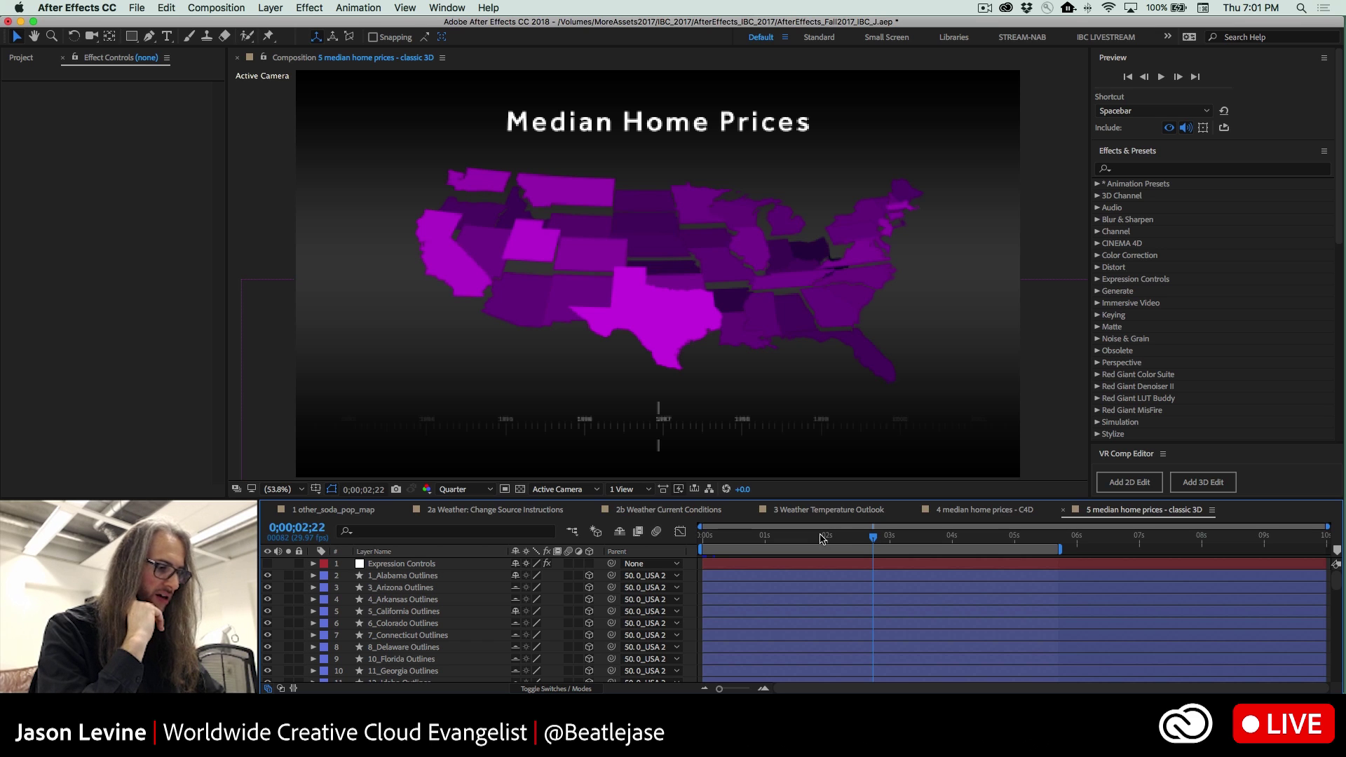
- Select Expression Controls and make the Hot colour slightly pinker and less saturated
left_click(401, 564)
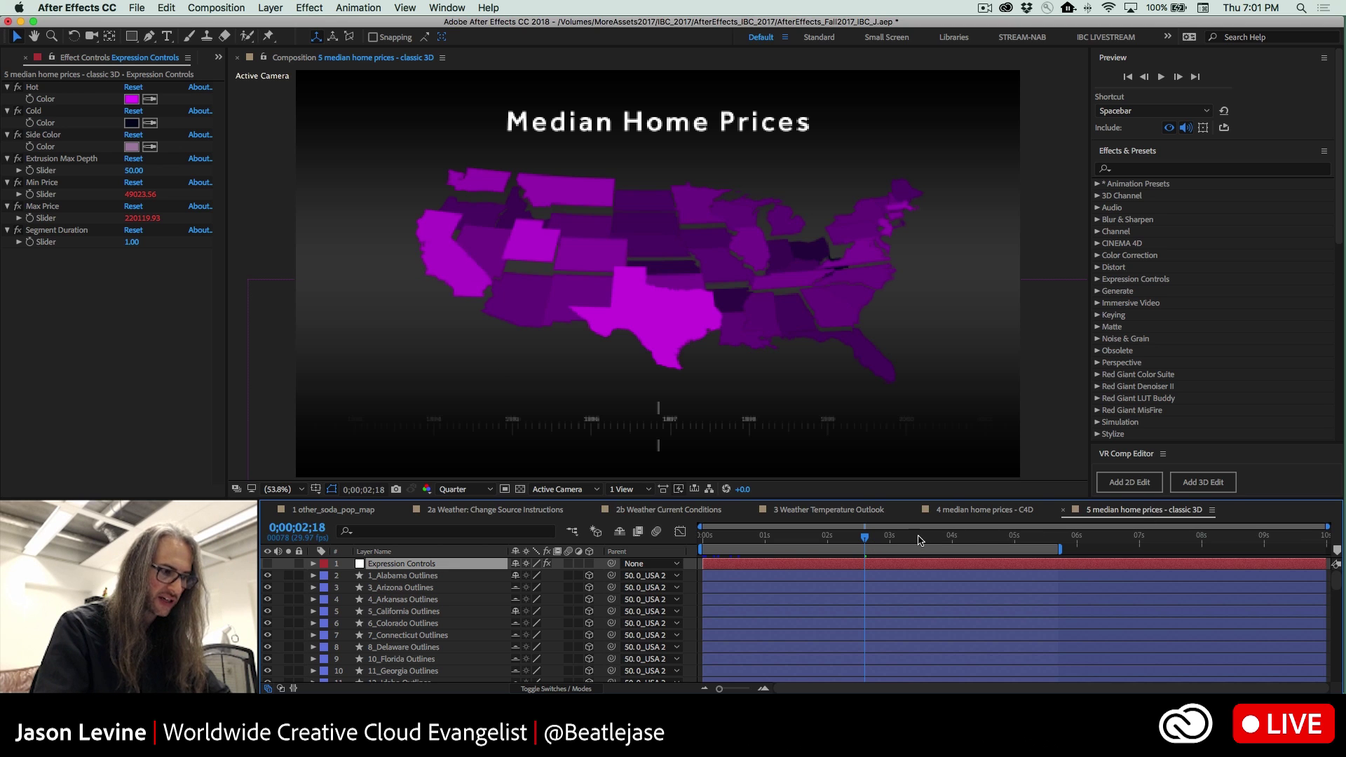
key("space")
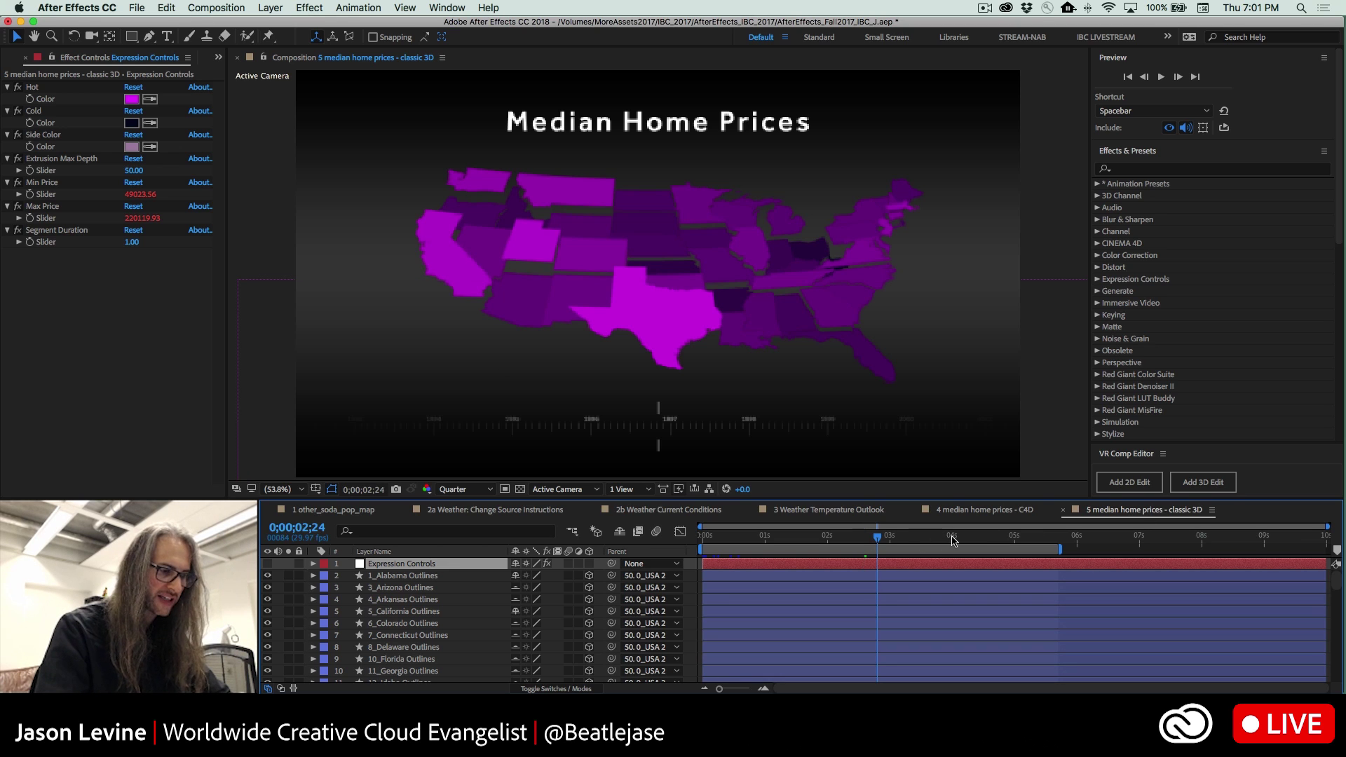
left_click(132, 99)
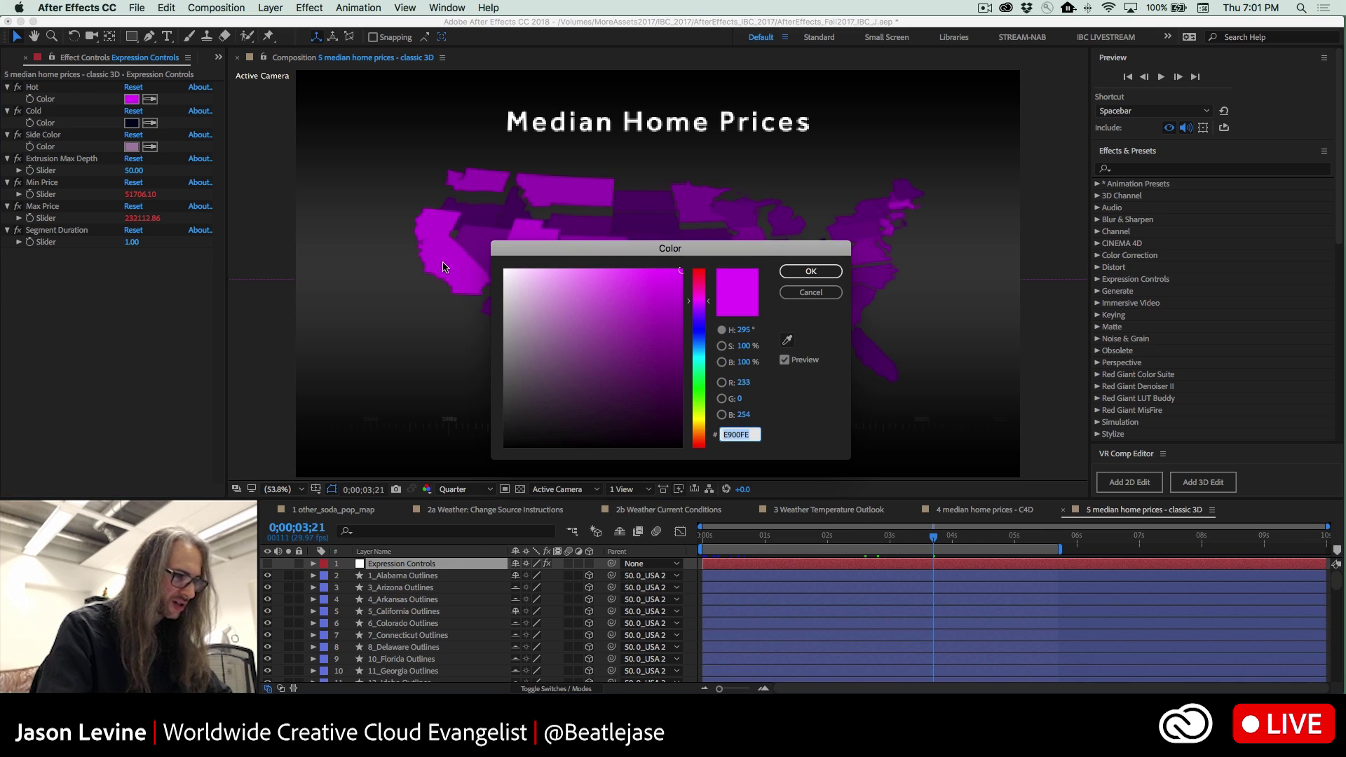
mouse_move(679, 269)
left_mouse_down()
mouse_move(662, 269)
mouse_move(689, 287)
left_mouse_up()
left_click(690, 303)
left_click(803, 277)
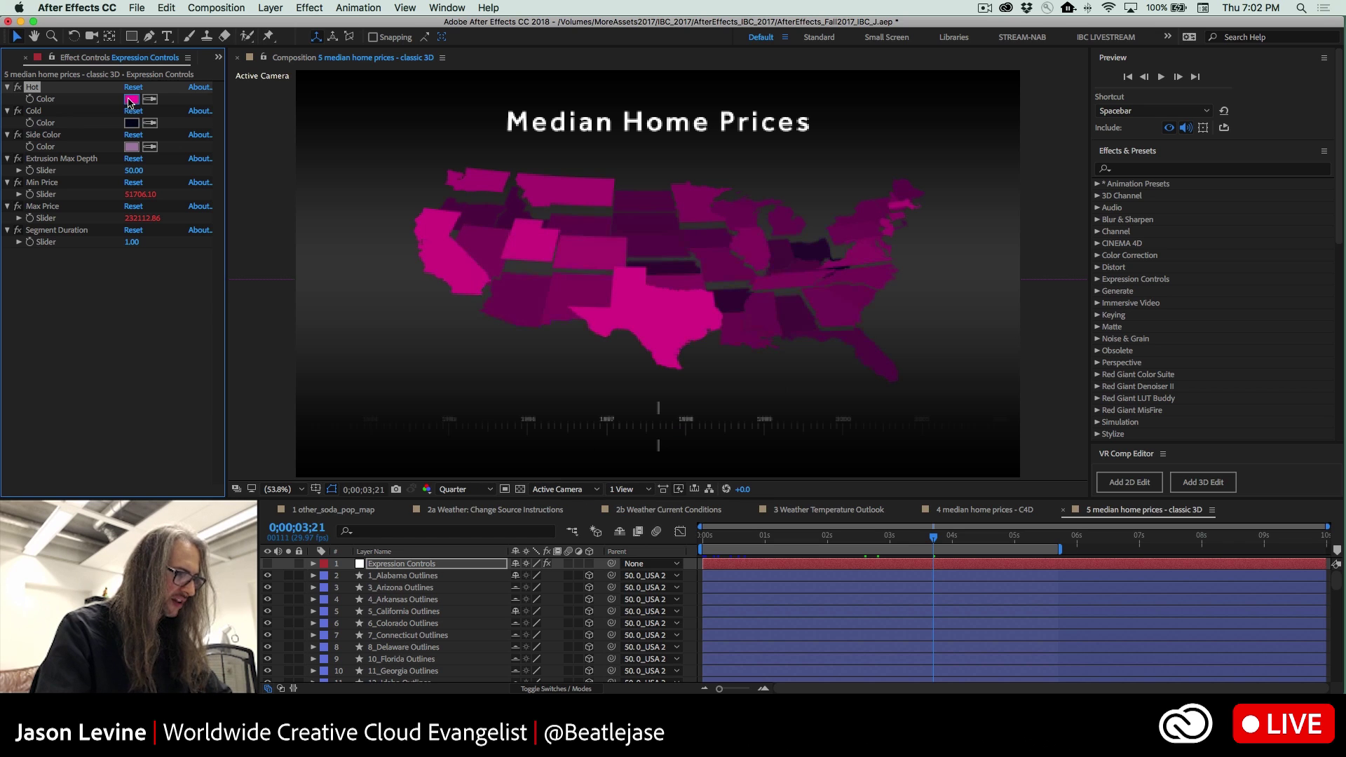
- Set the Cold colour to muted blue 4D5292 and preview the recoloured map
left_click(133, 123)
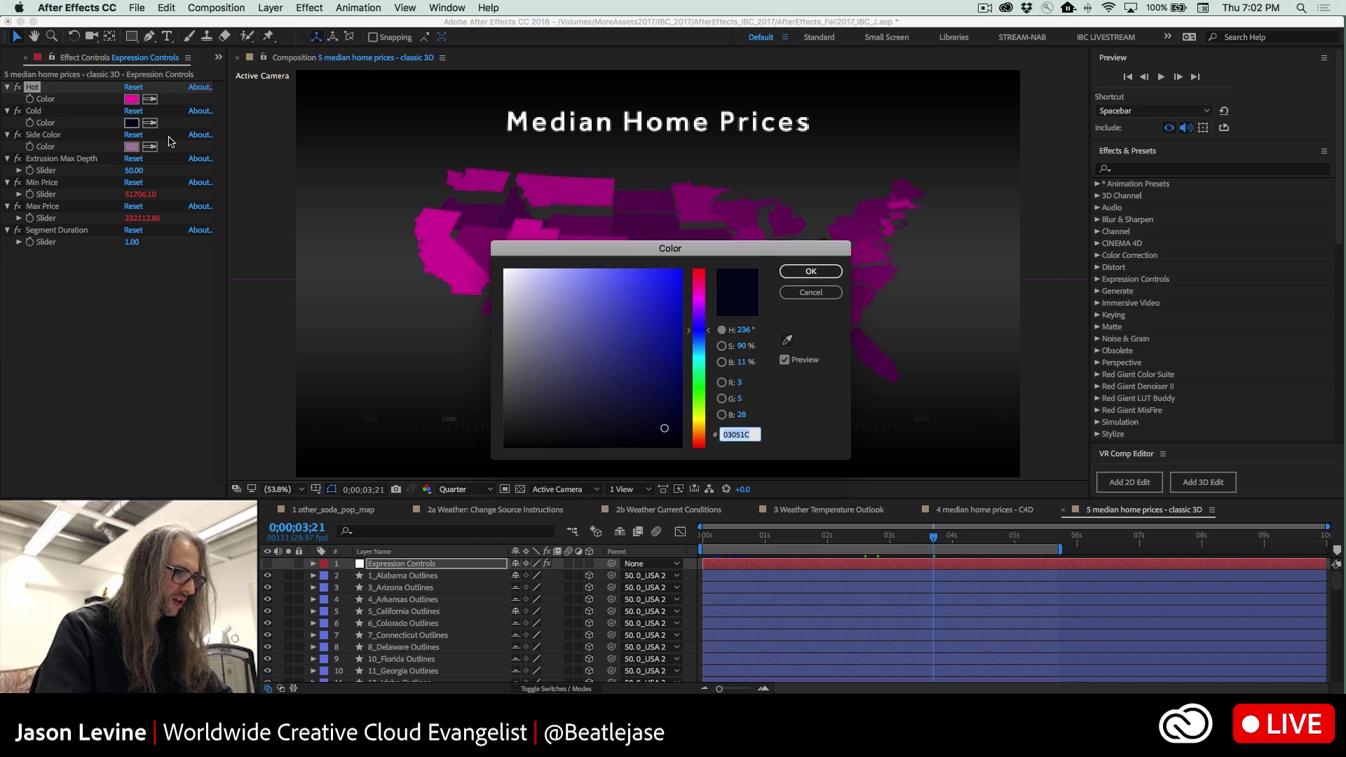
left_click(661, 404)
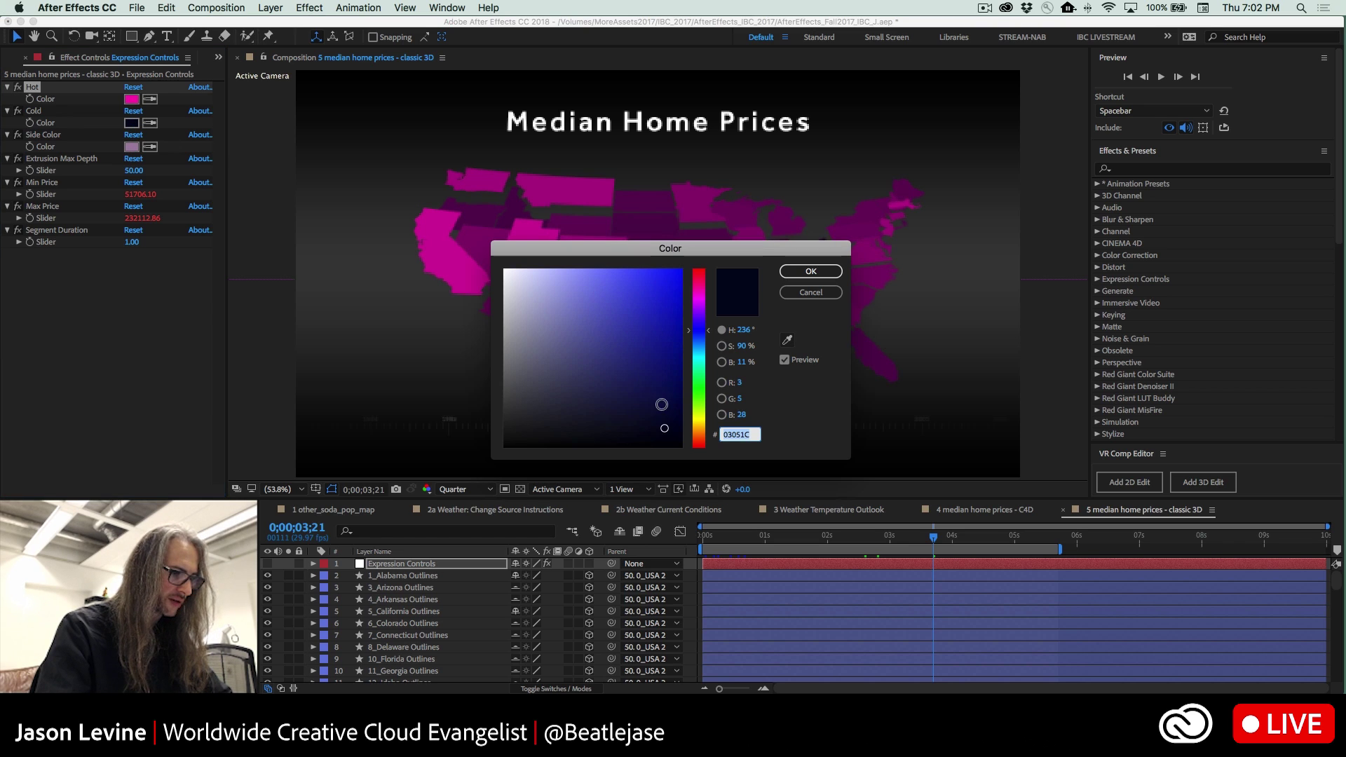
left_click(589, 345)
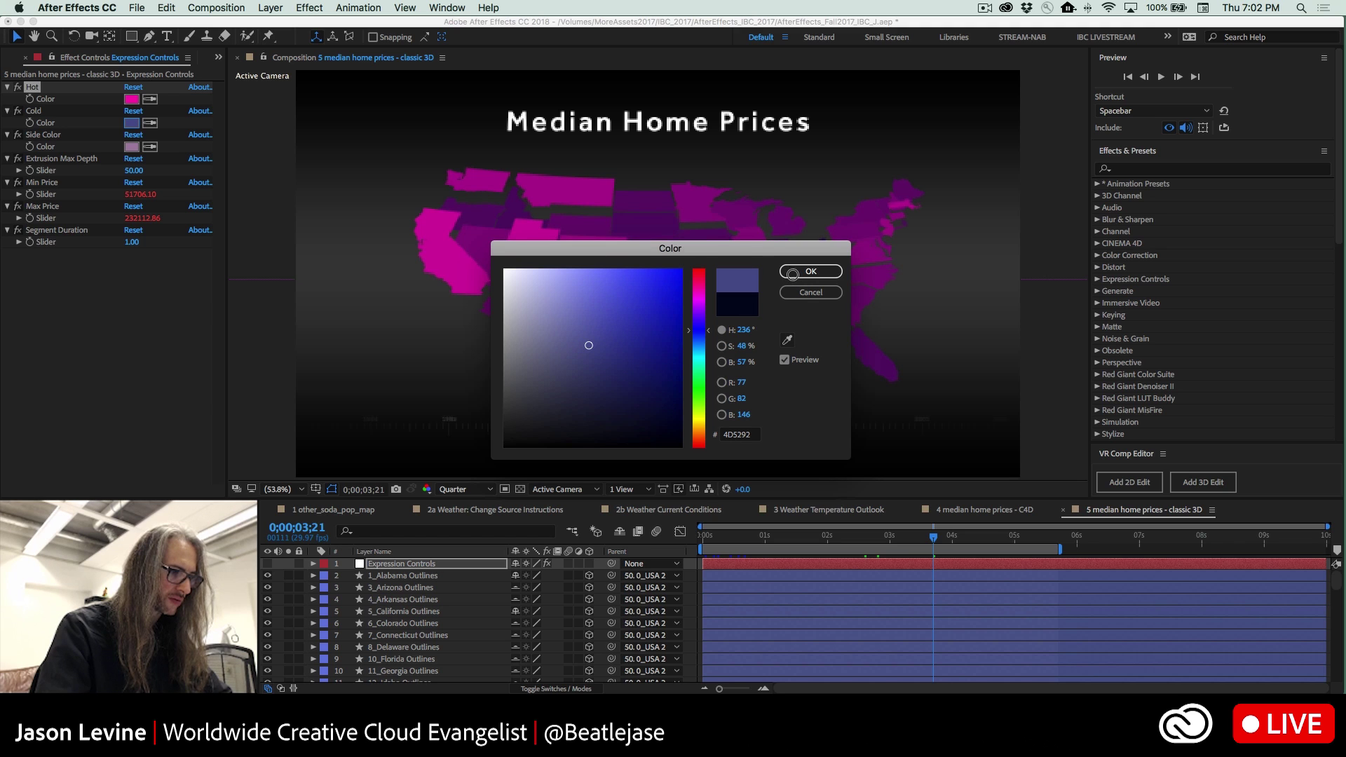
key("Return")
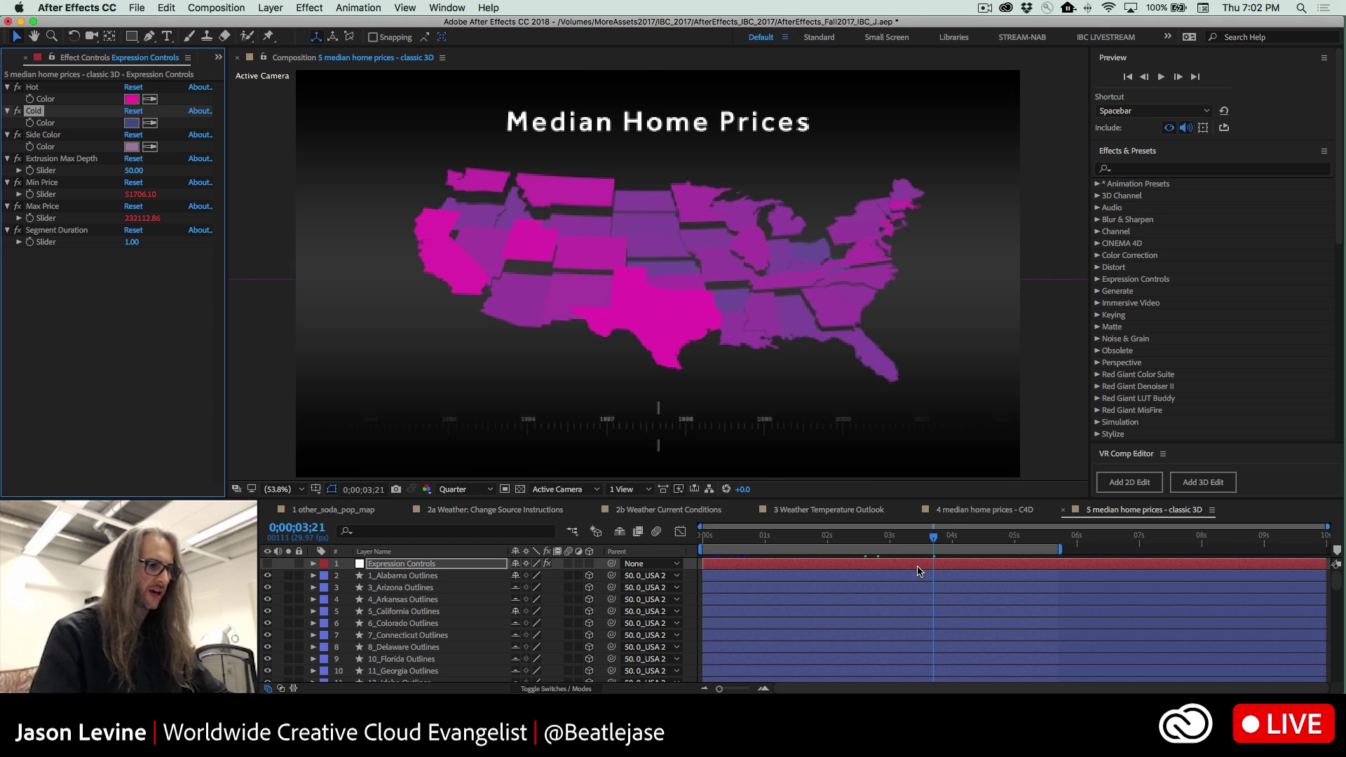
left_click(937, 539)
left_click_drag(937, 538, 724, 540)
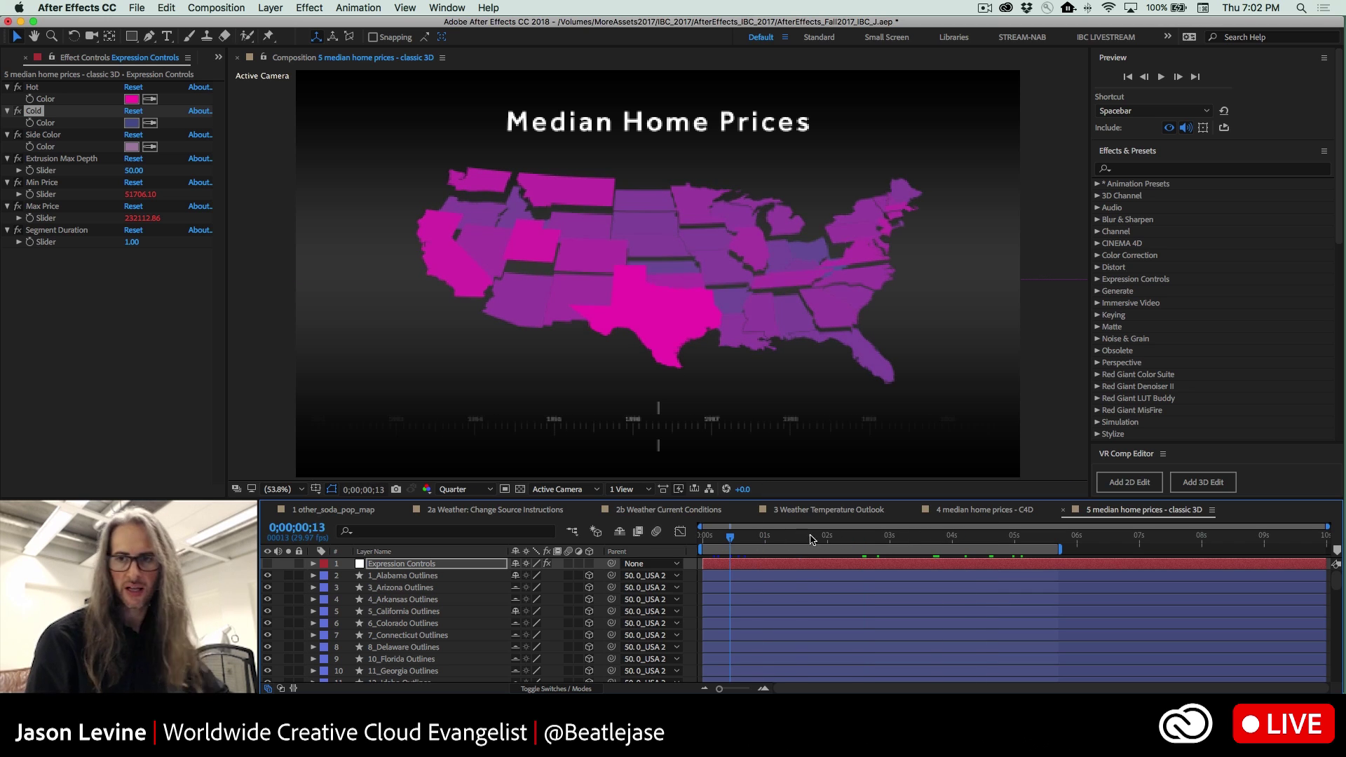
key("space")
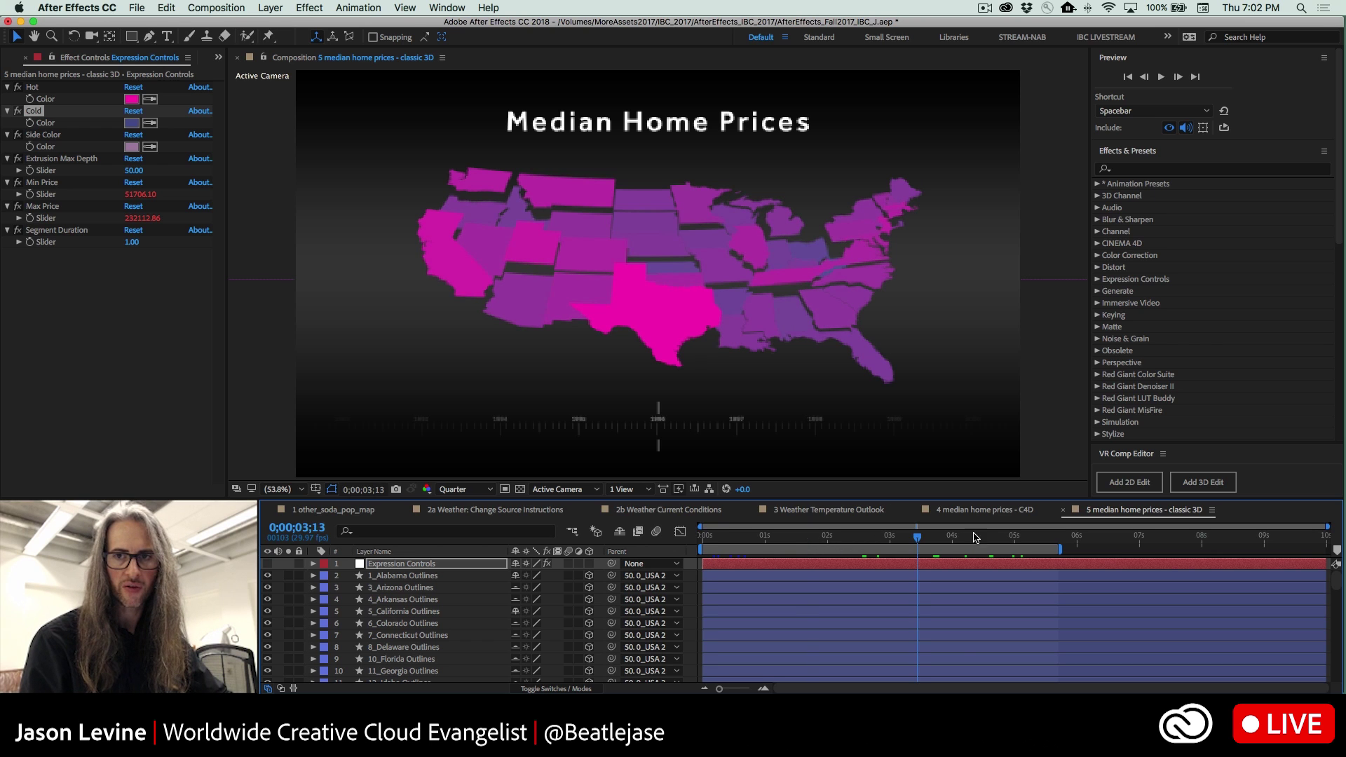
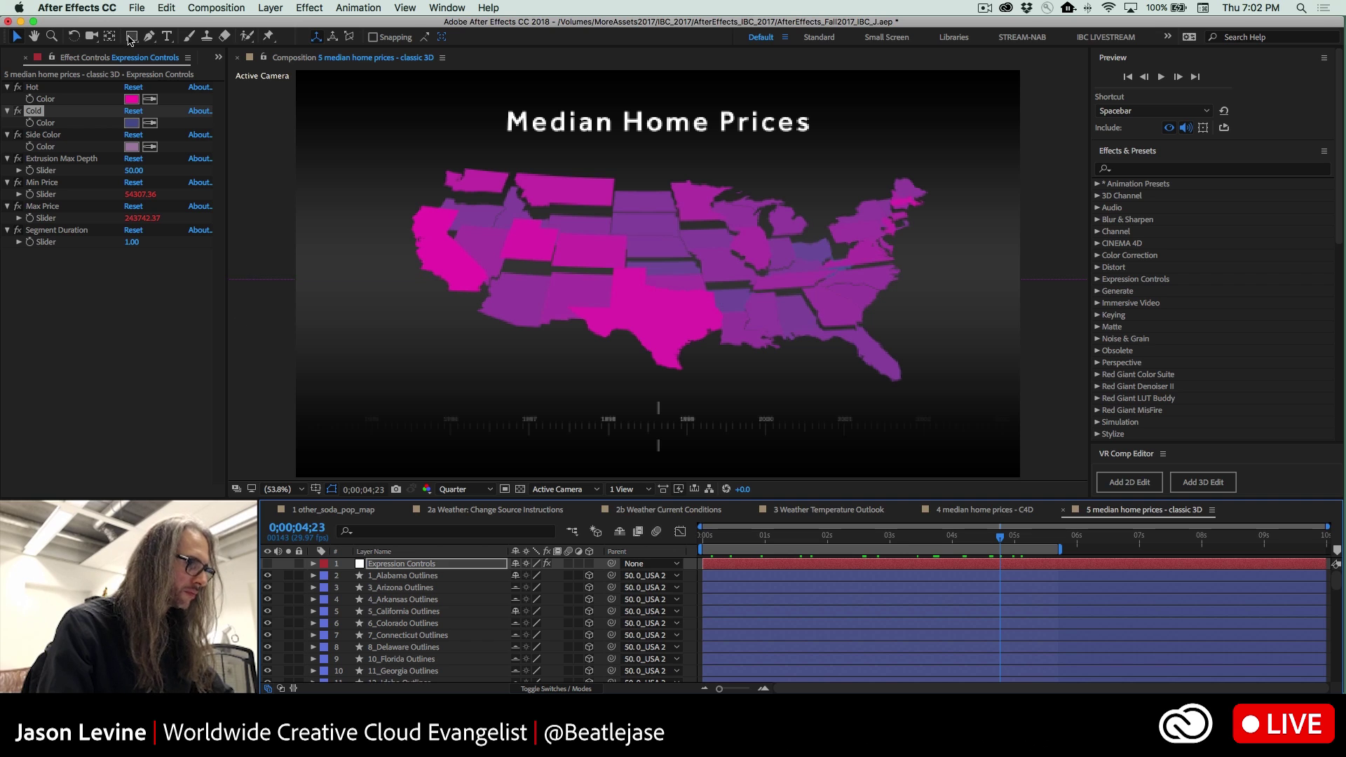
- Close the current map project without saving its changes
left_click(137, 8)
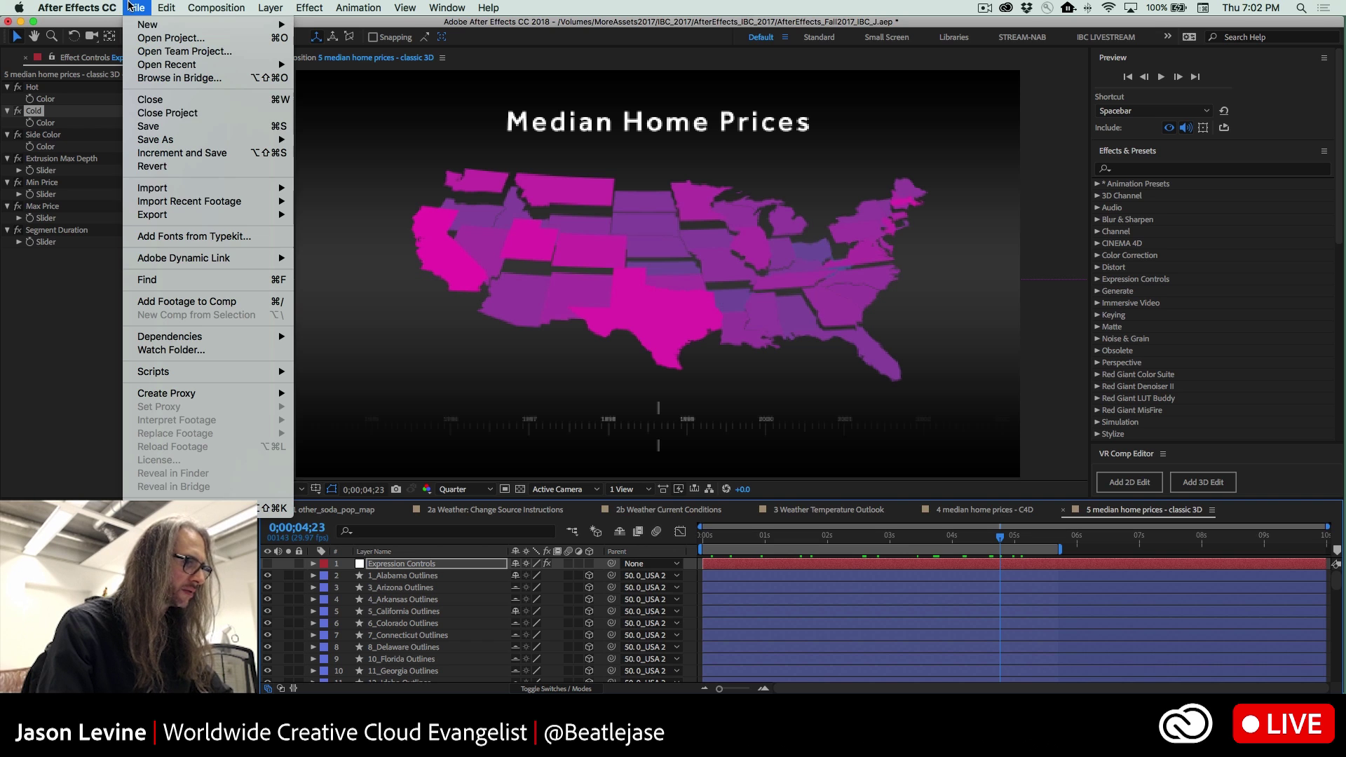
left_click(199, 113)
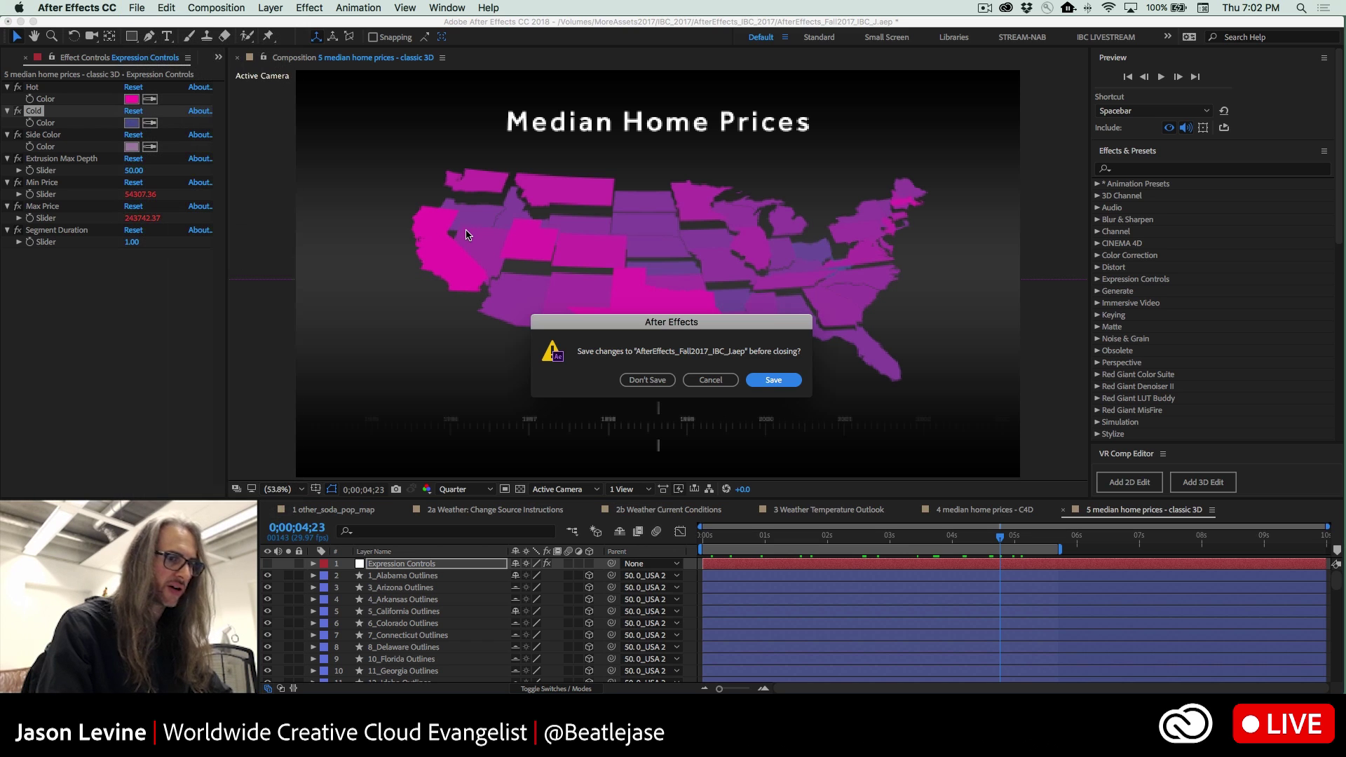
left_click(653, 379)
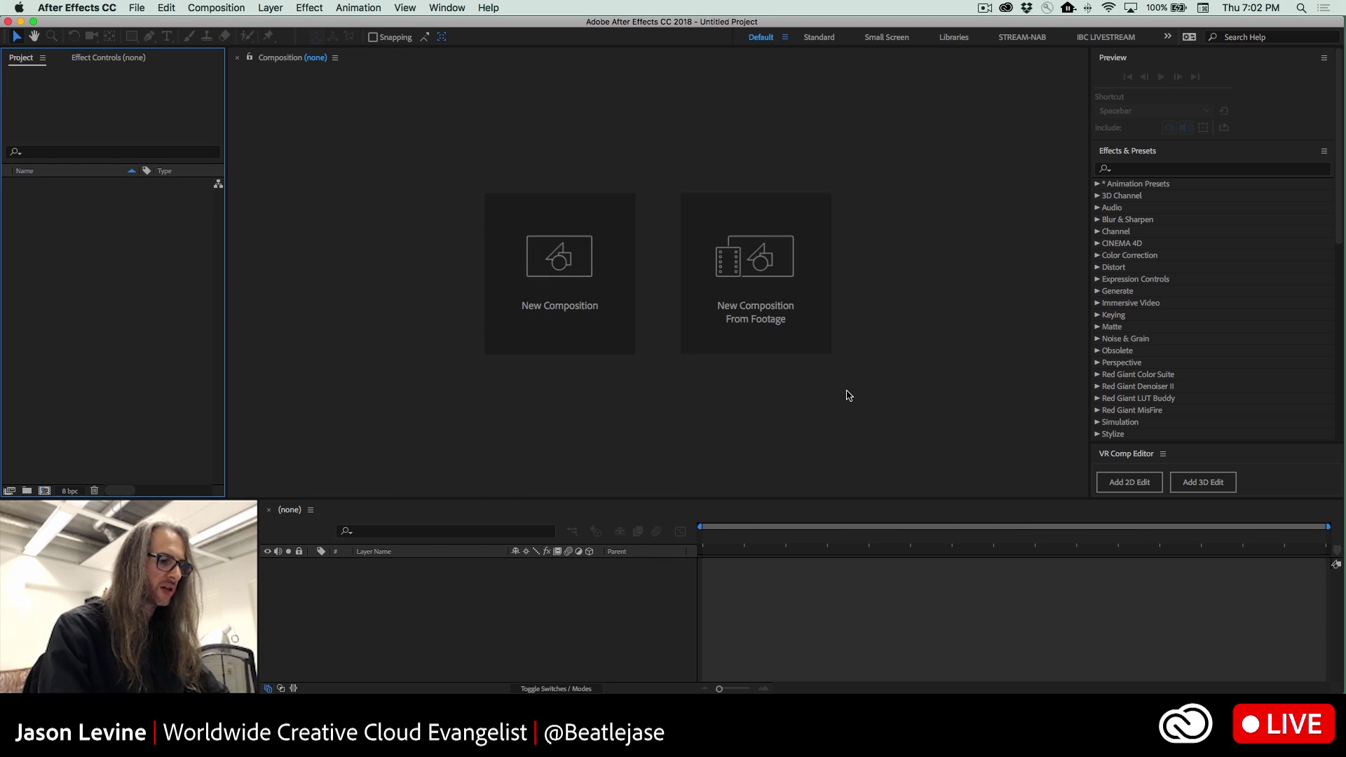
- Create a new composition from Piazza_Venice360.mov in the PPRO_Immersive_Video_IBC_2017 folder
left_click(758, 257)
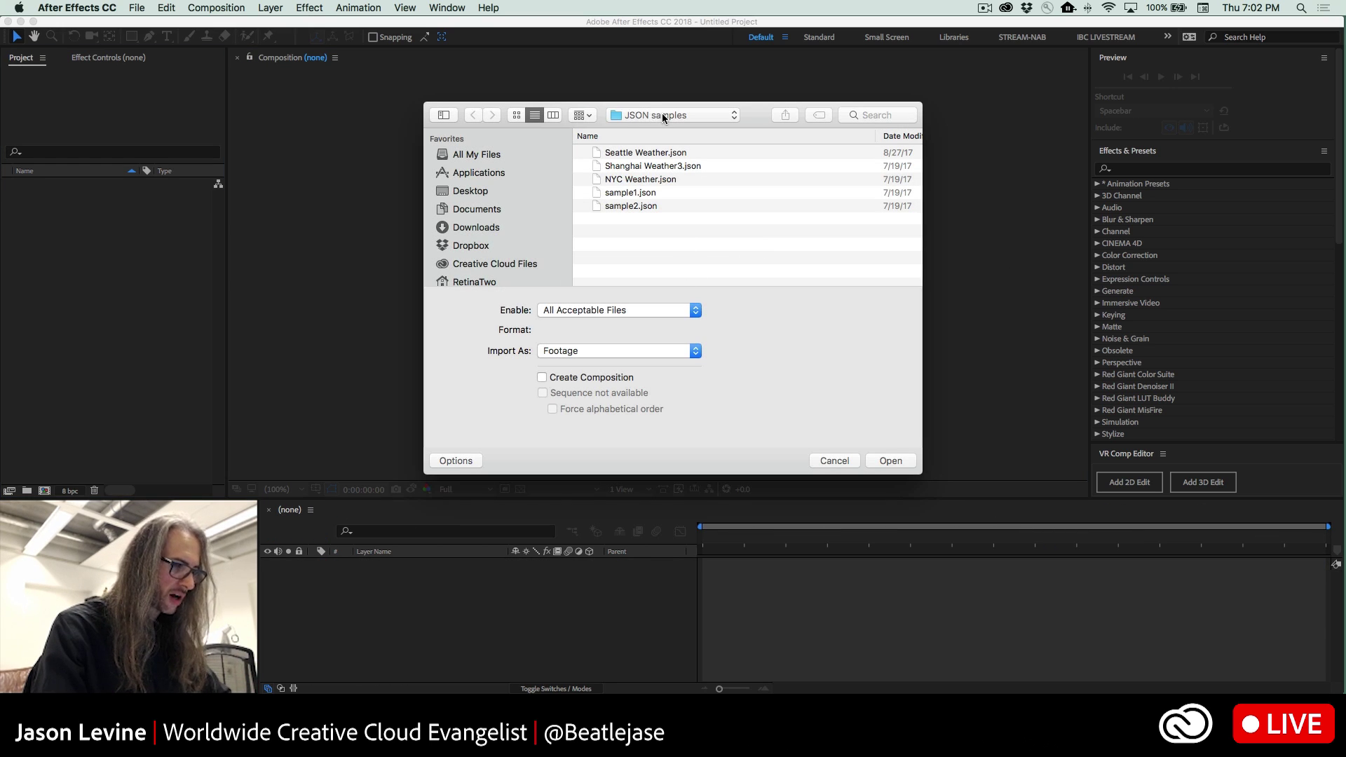
left_click(662, 116)
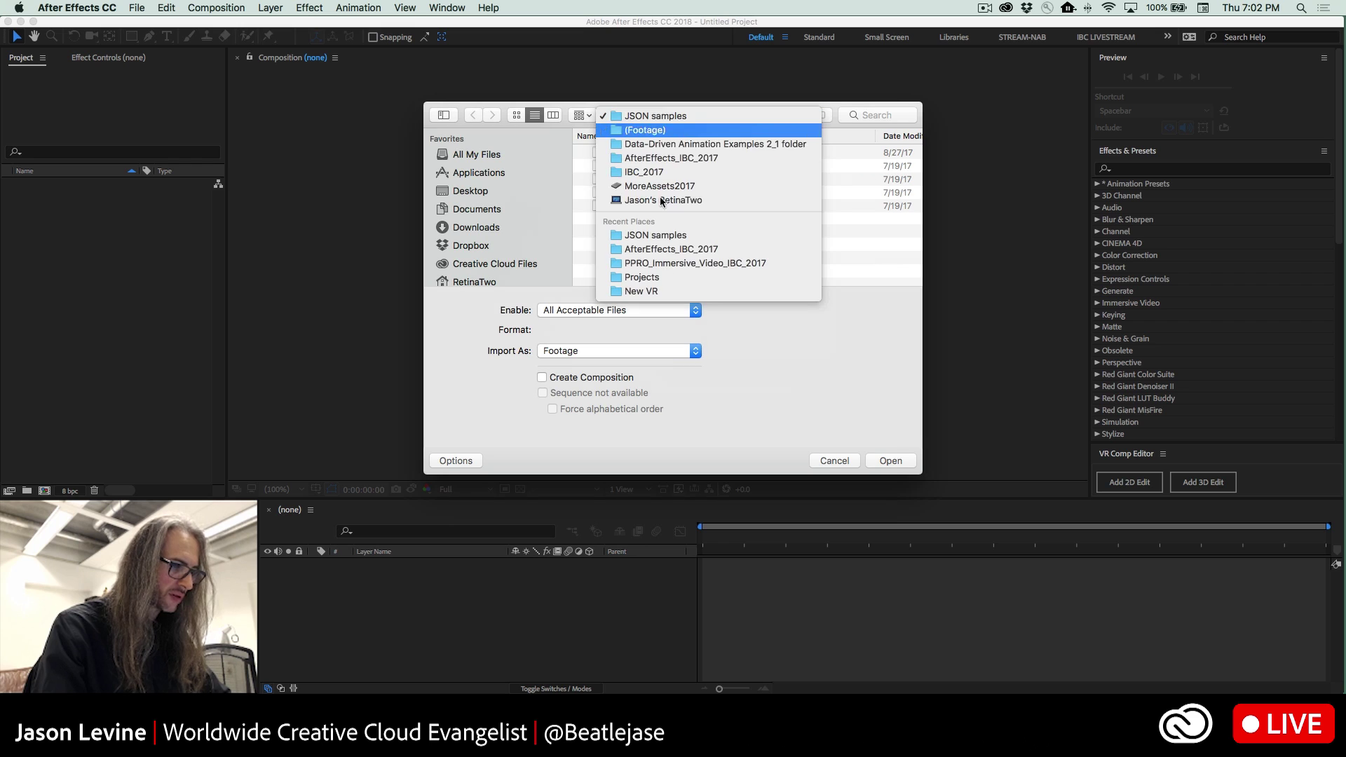
left_click(726, 263)
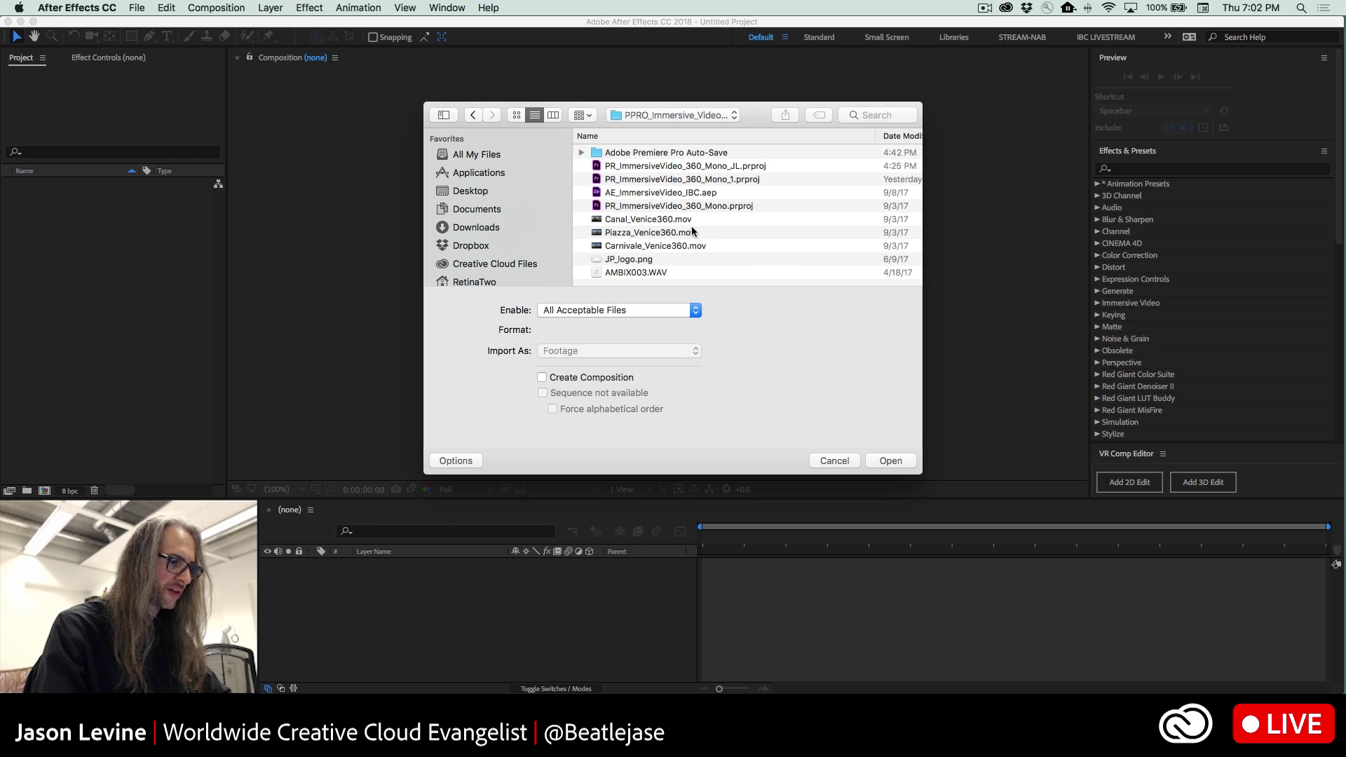
left_click(692, 232)
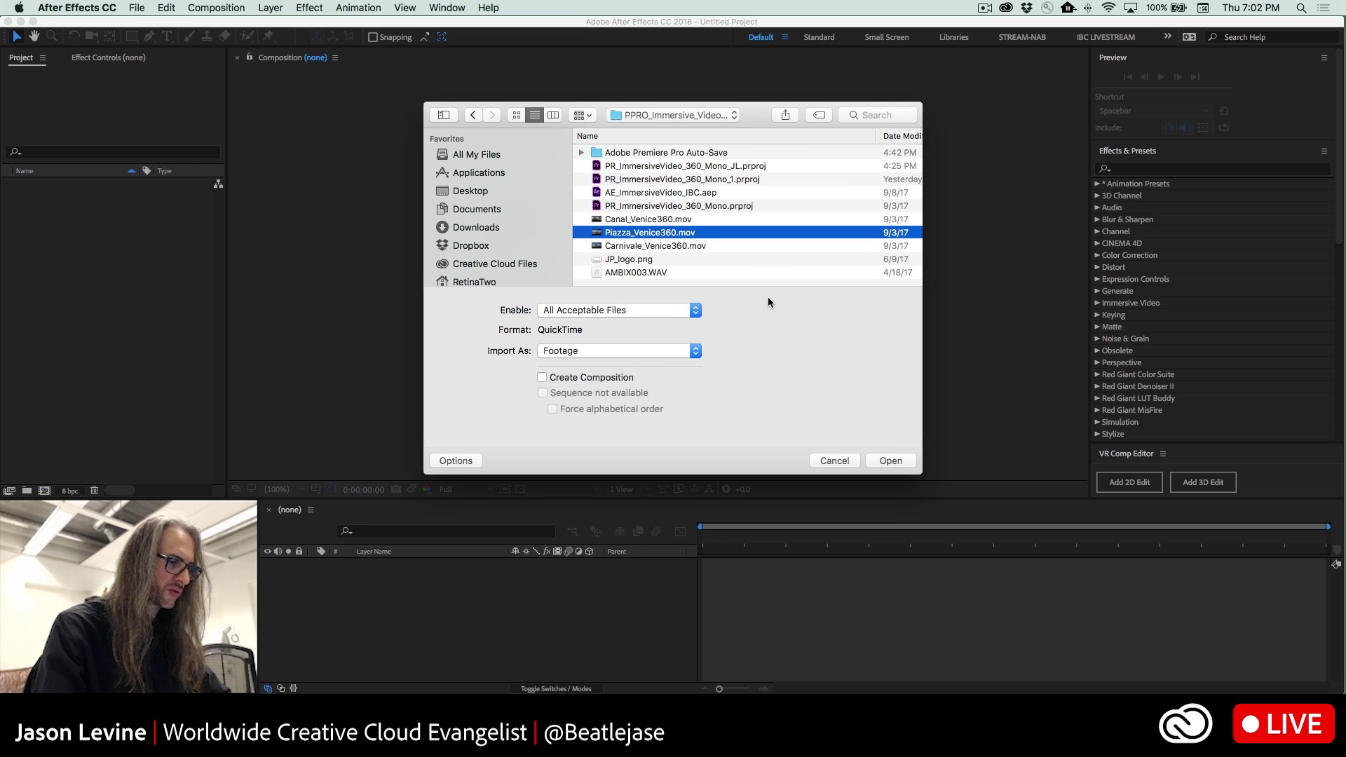
left_click(892, 461)
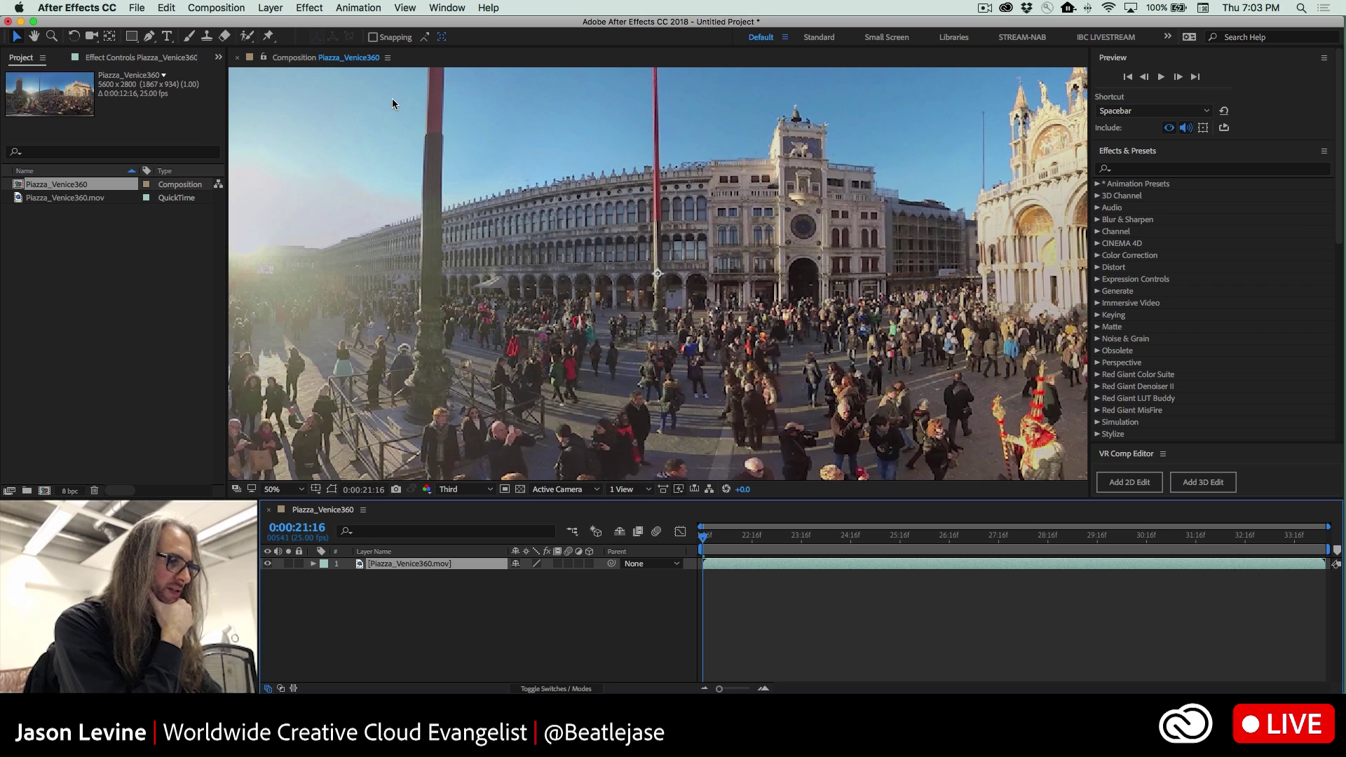
- Look through the Layer menu's VR commands without choosing one
left_click(256, 6)
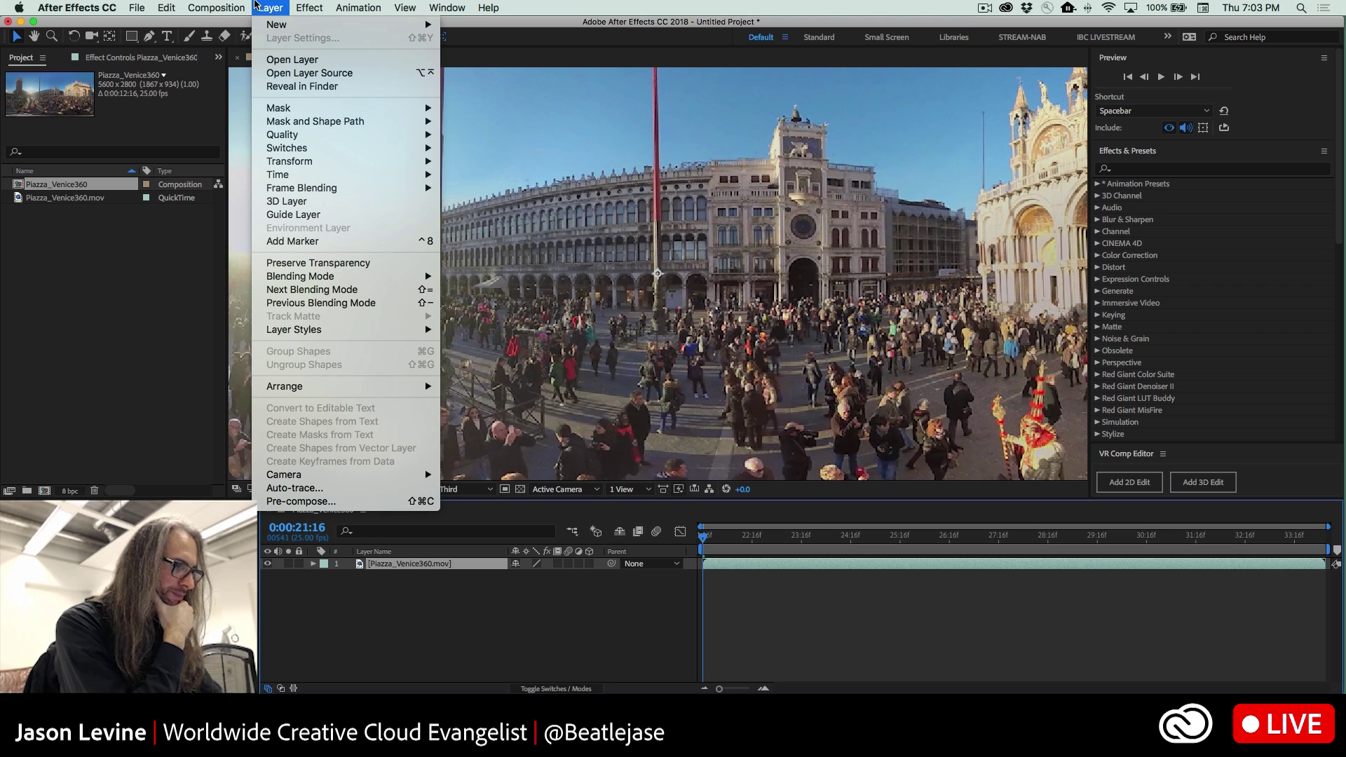
mouse_move(242, 275)
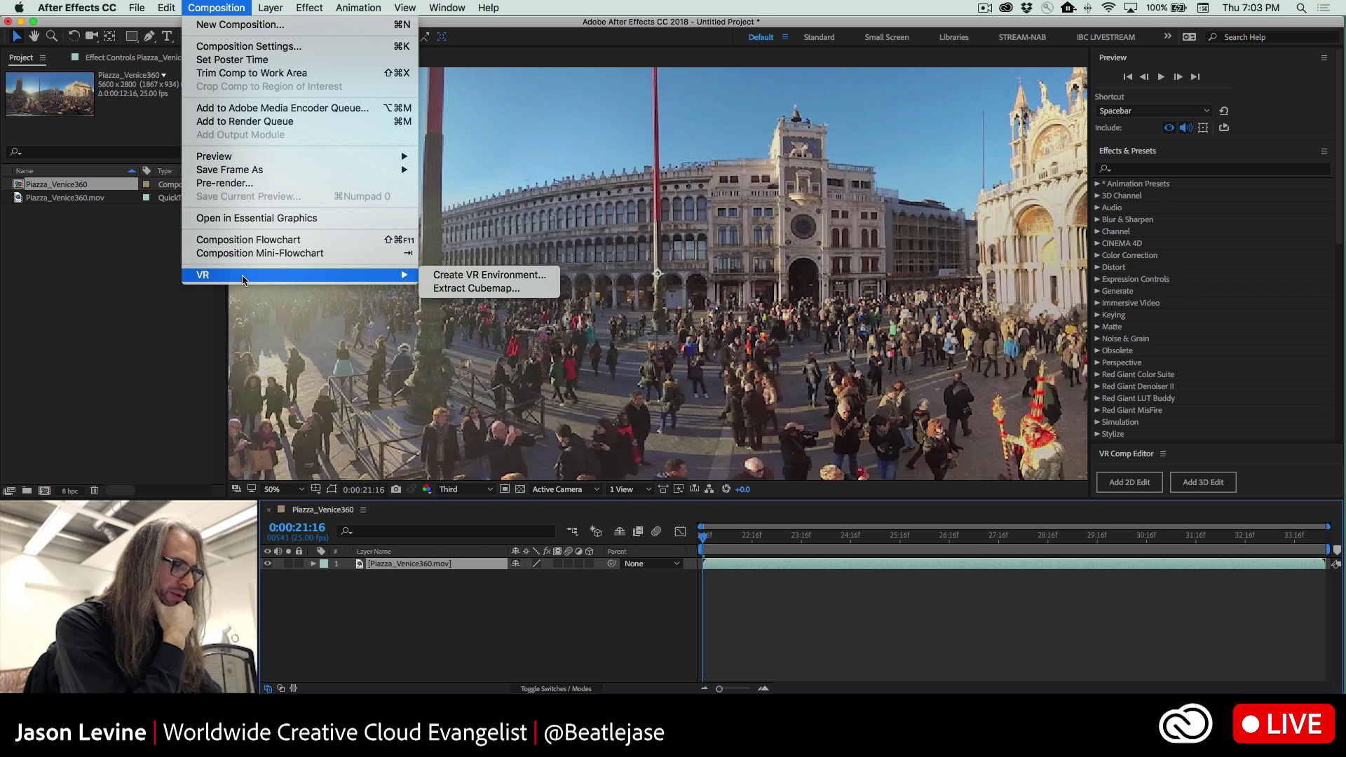
left_click(518, 290)
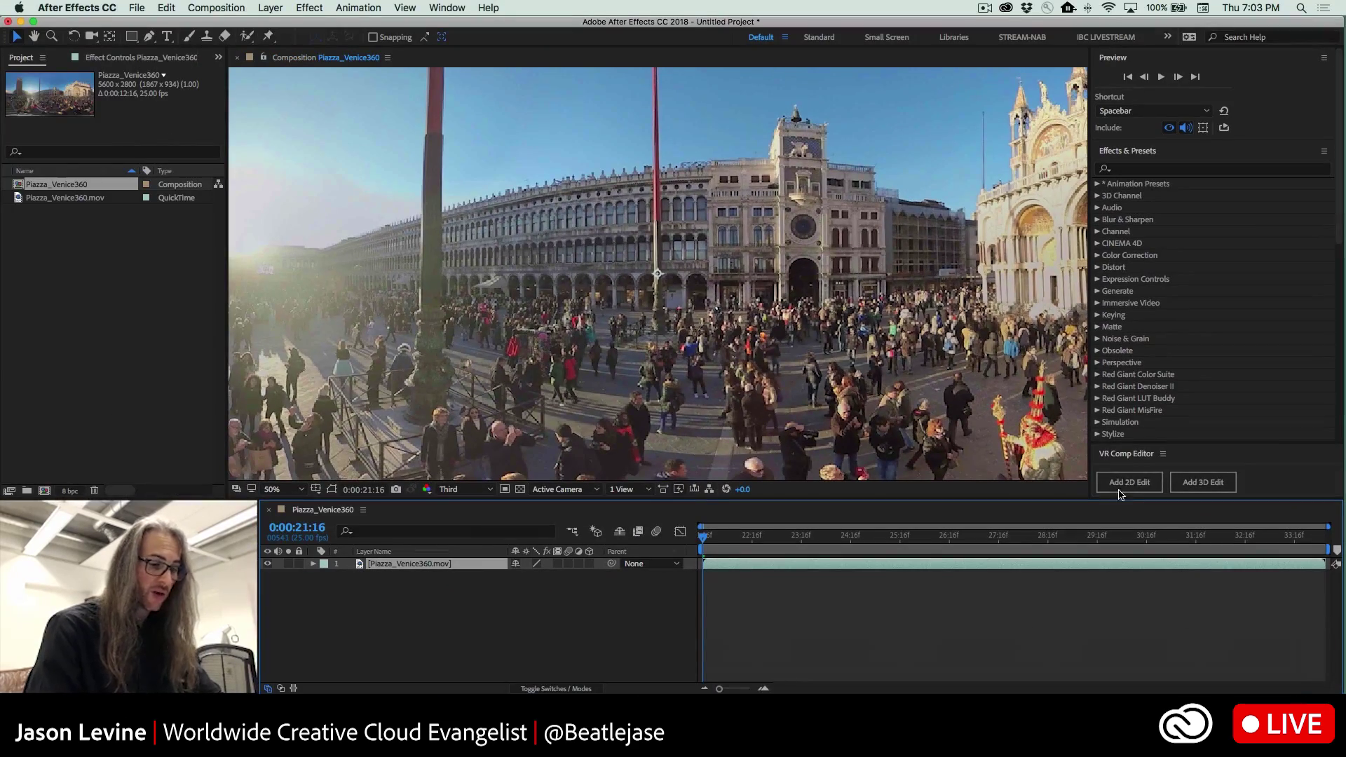
- Add a 2D VR edit with a 5600 comp width and a centred camera
left_click(1123, 482)
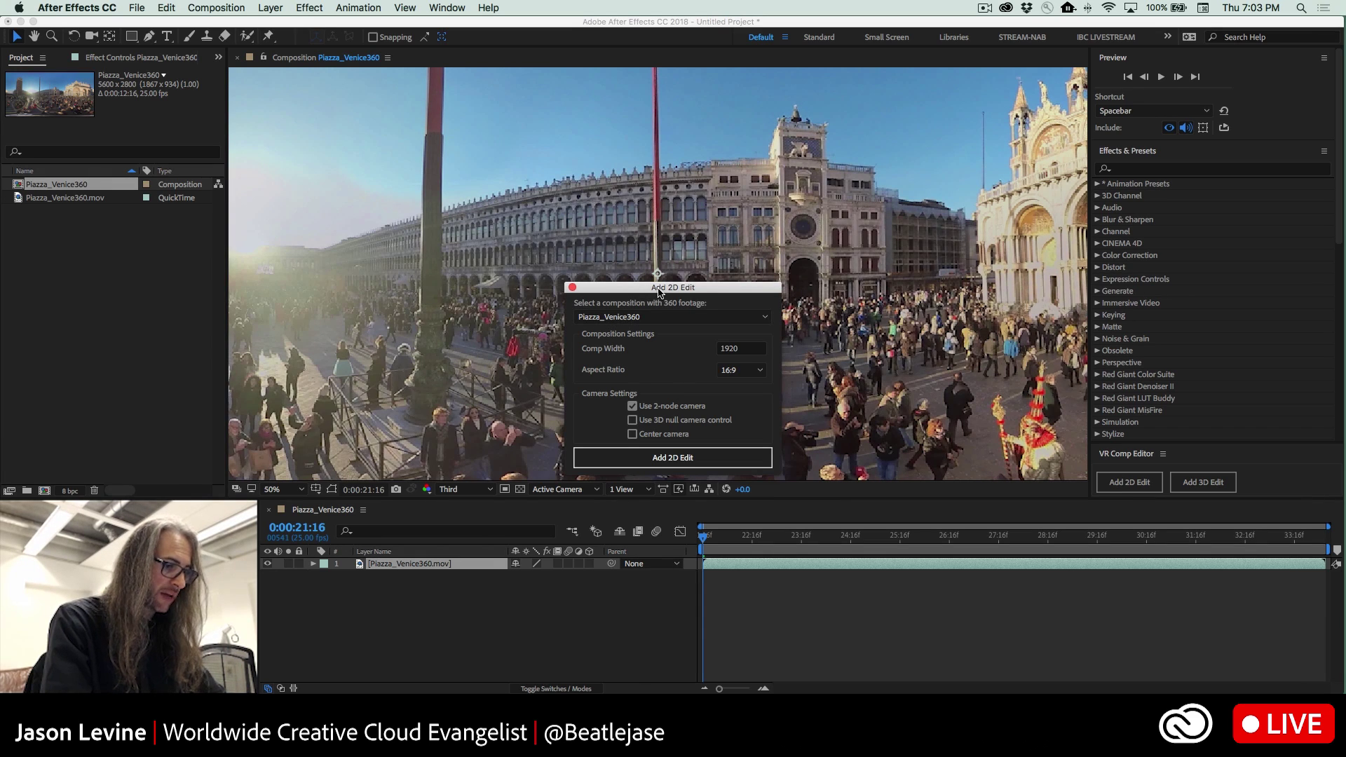
left_click(745, 351)
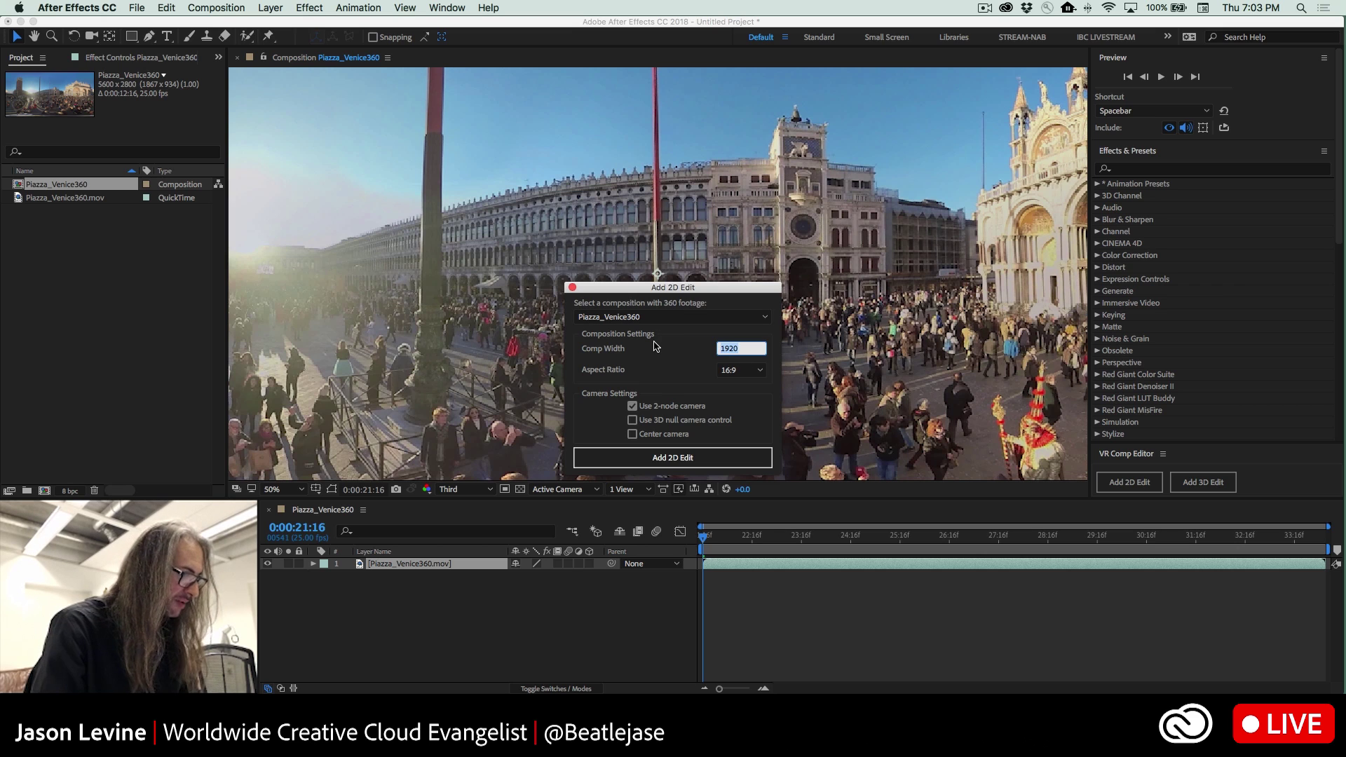
type("5600")
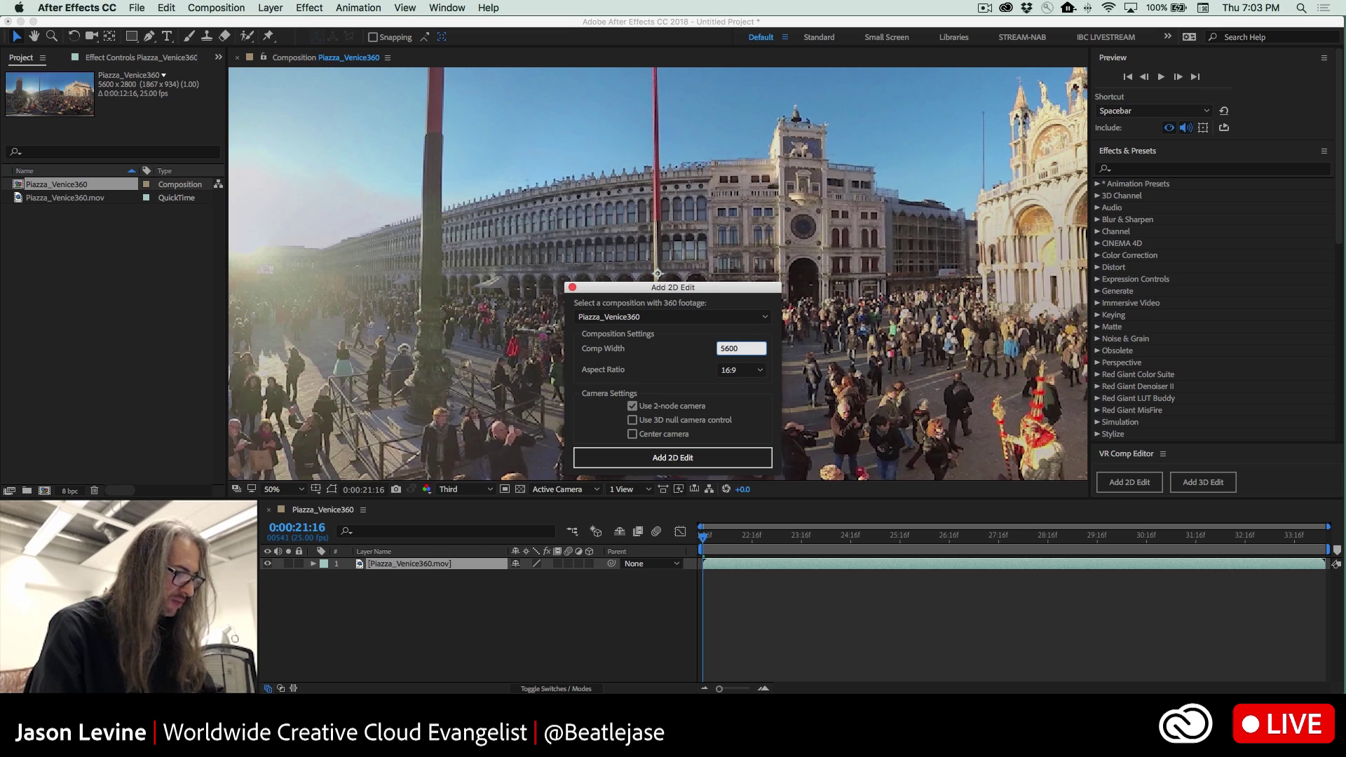
left_click(764, 418)
left_click(633, 434)
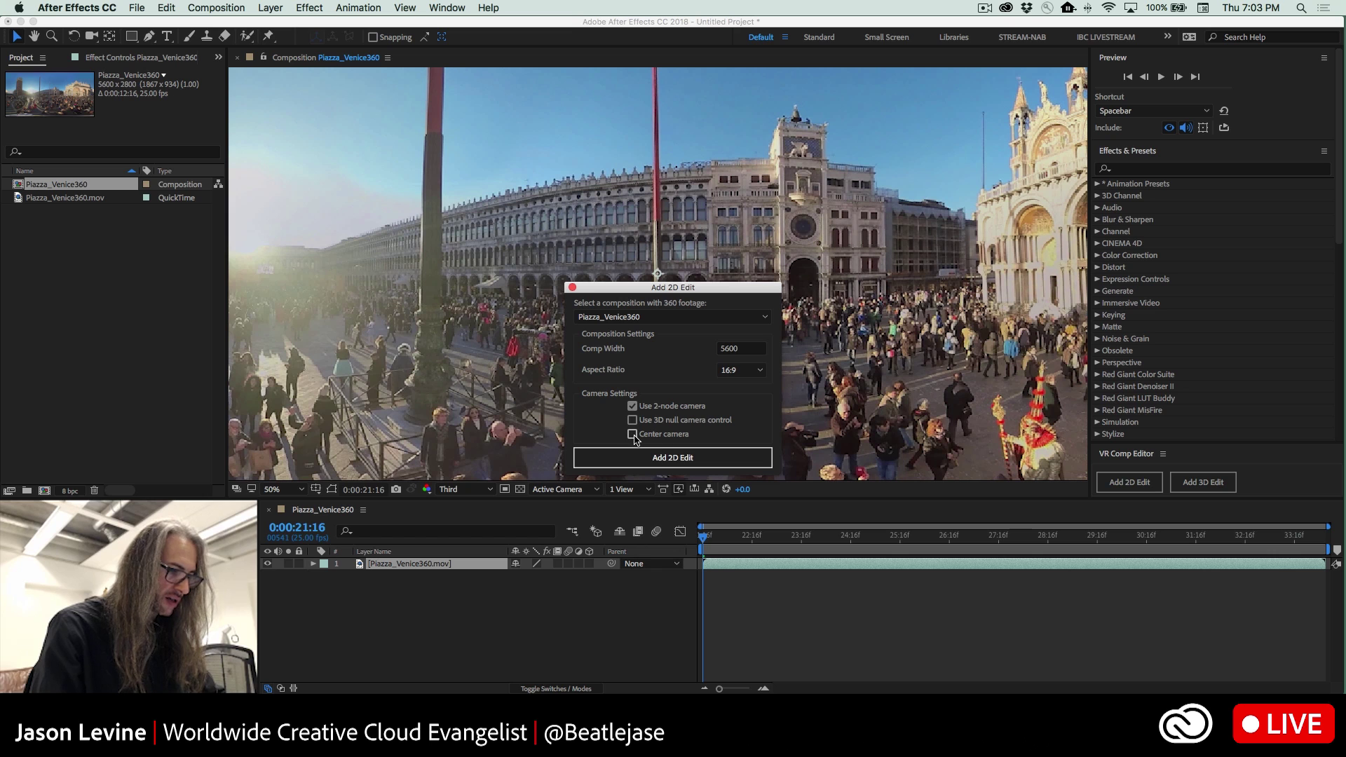
left_click(679, 462)
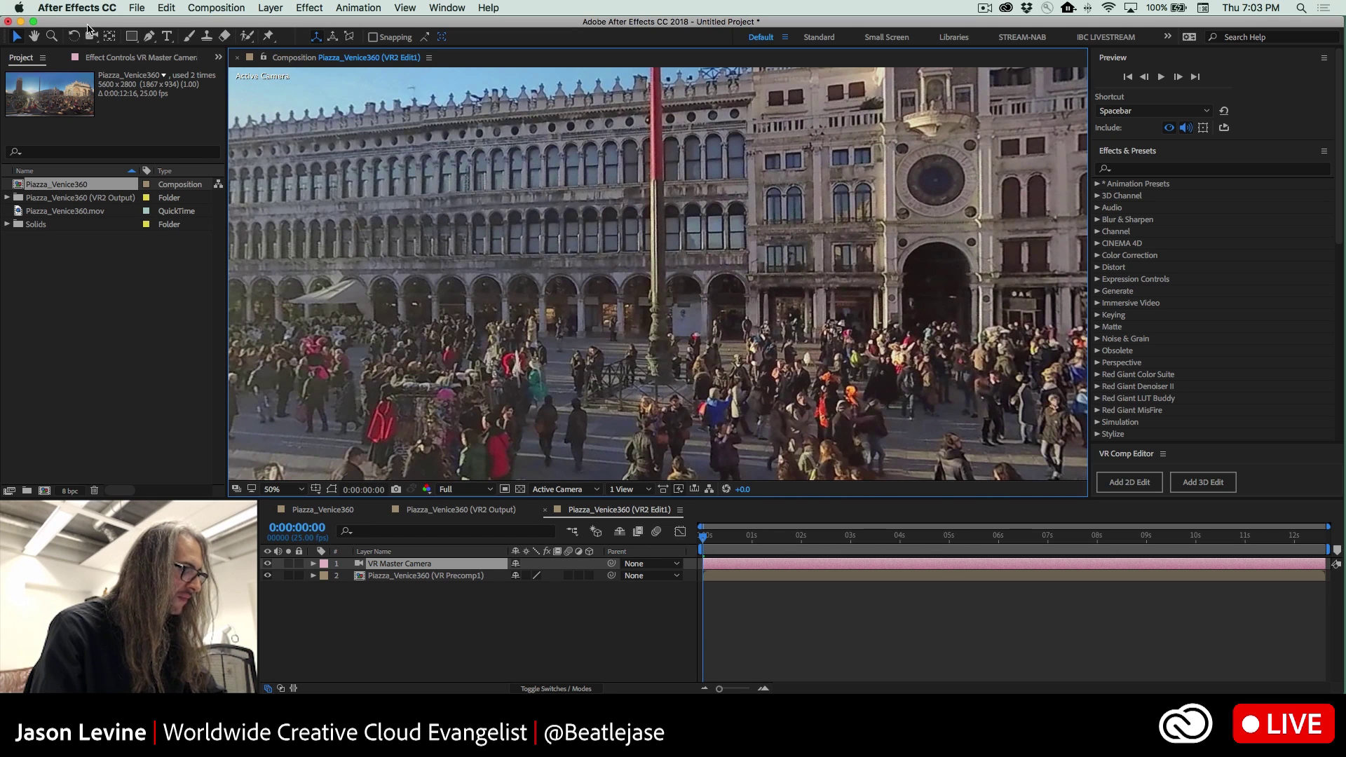
- Orbit the VR camera across the piazza and down onto the costumed crowd
left_click_drag(94, 38, 143, 54)
left_click(602, 337)
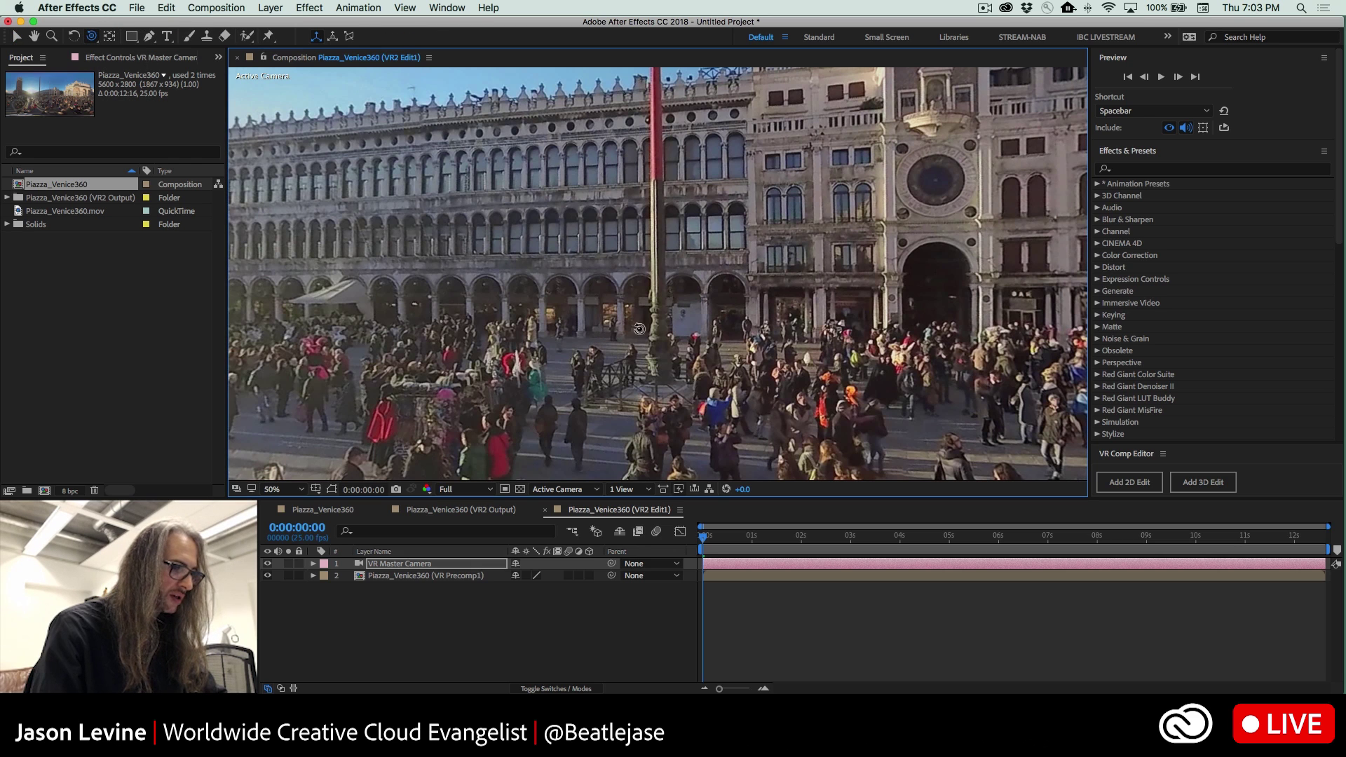
left_click_drag(720, 311, 472, 262)
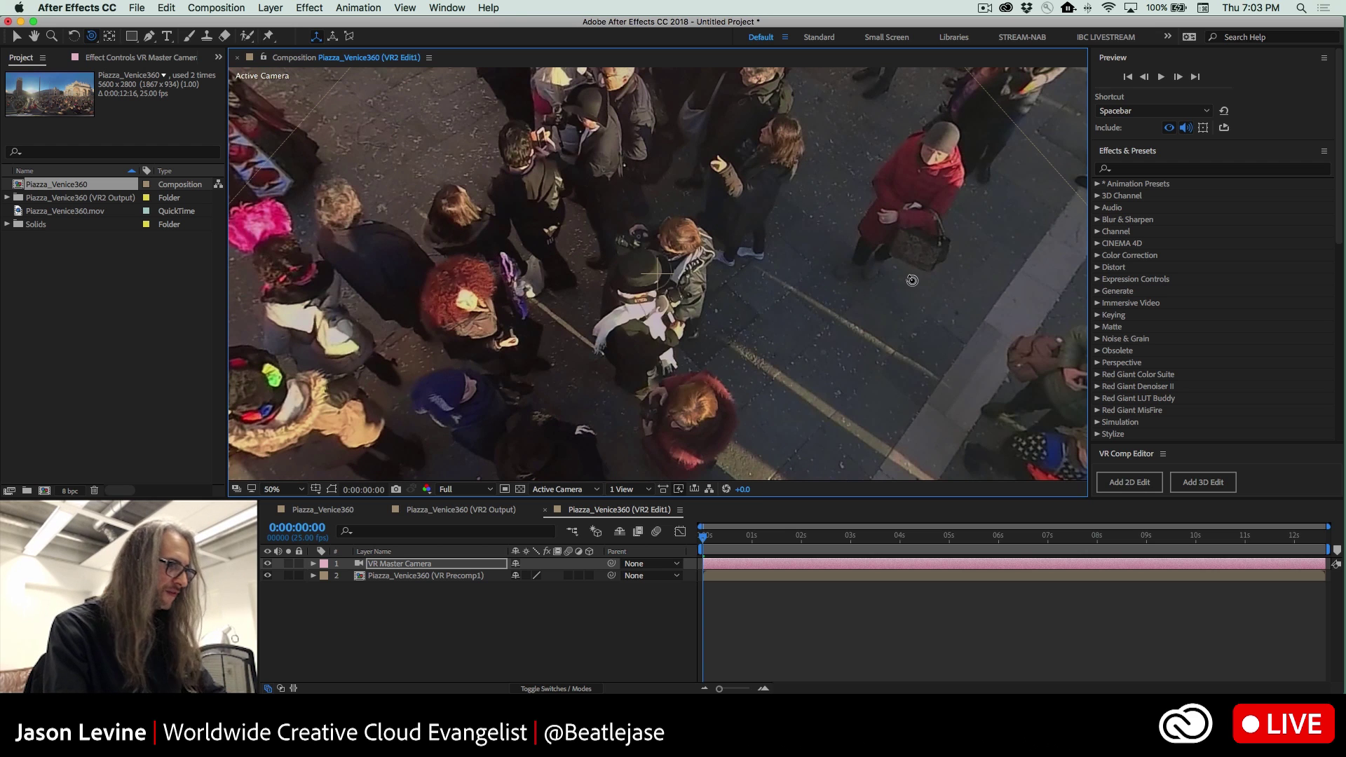
left_click_drag(911, 281, 920, 280)
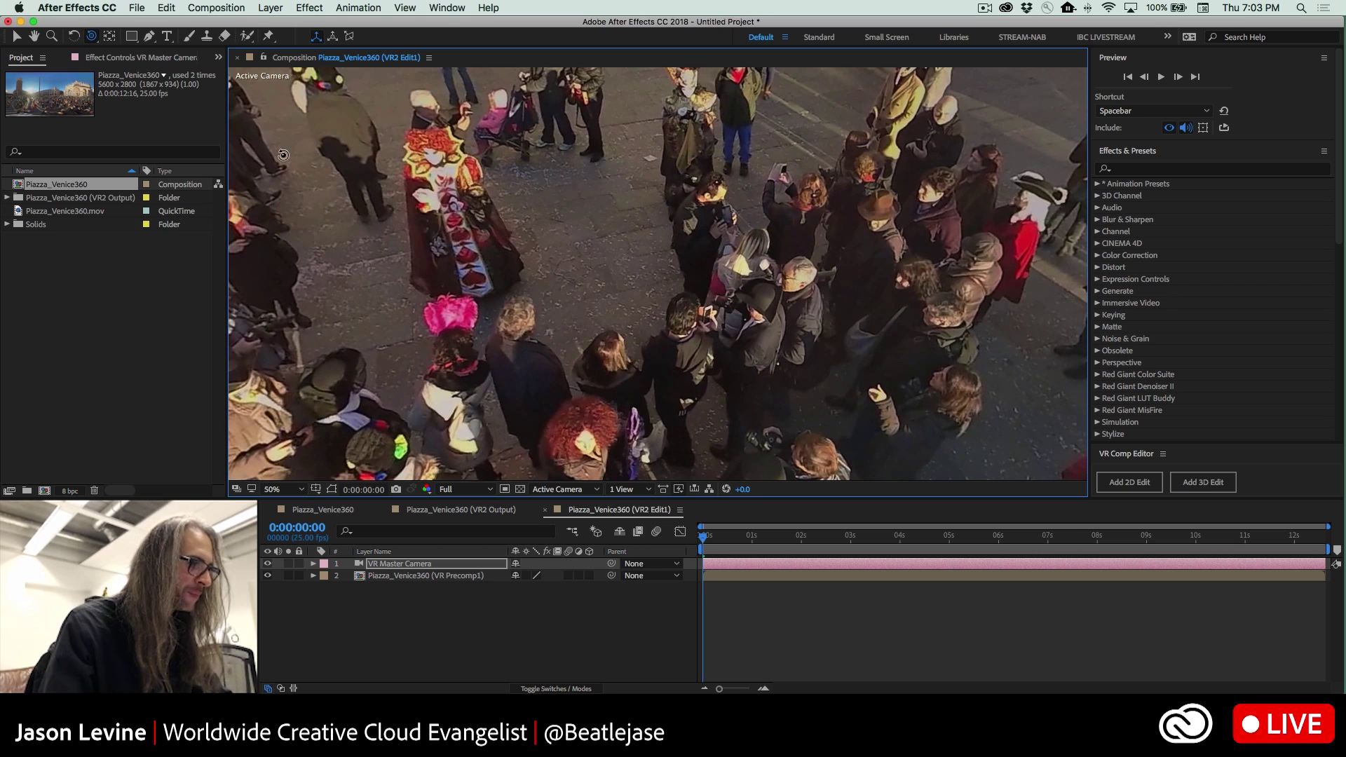
- Bring up the Composition menu's VR submenu
left_click(217, 5)
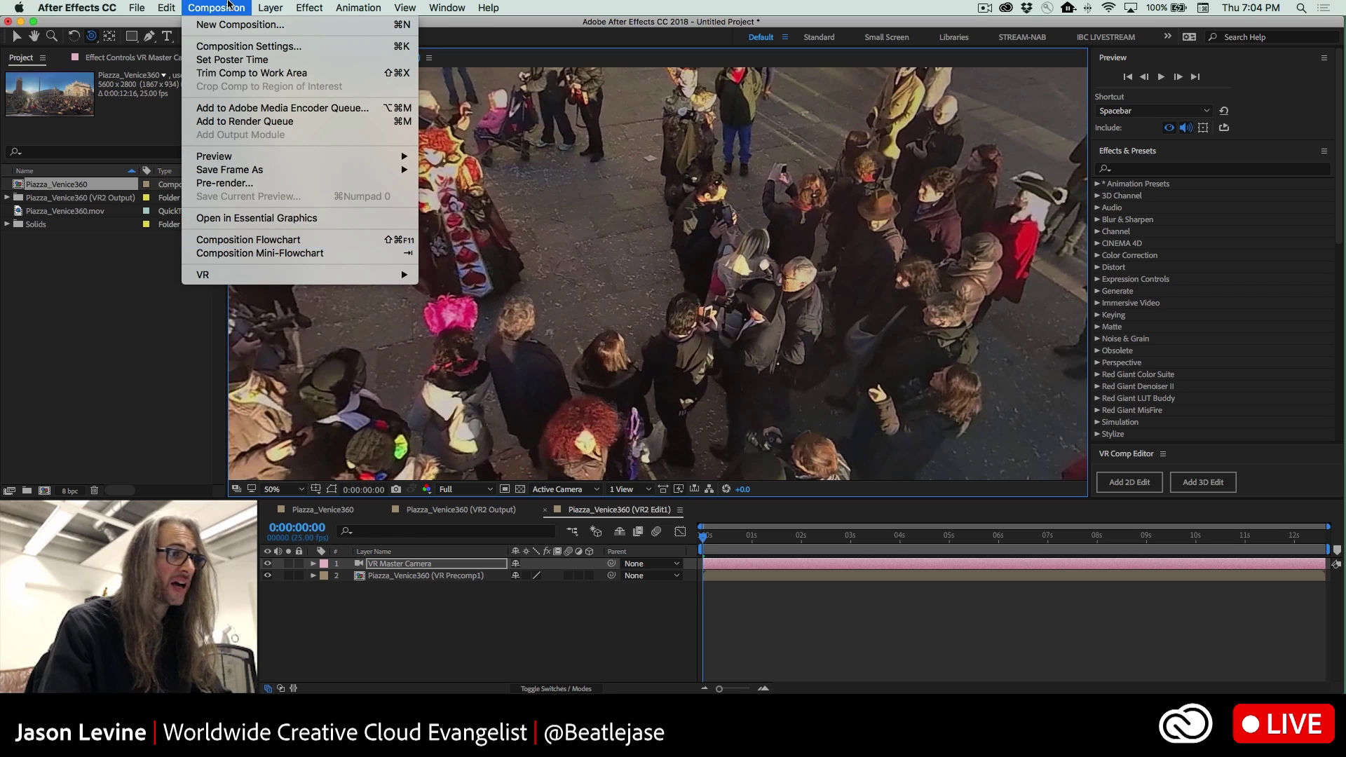
left_click(228, 4)
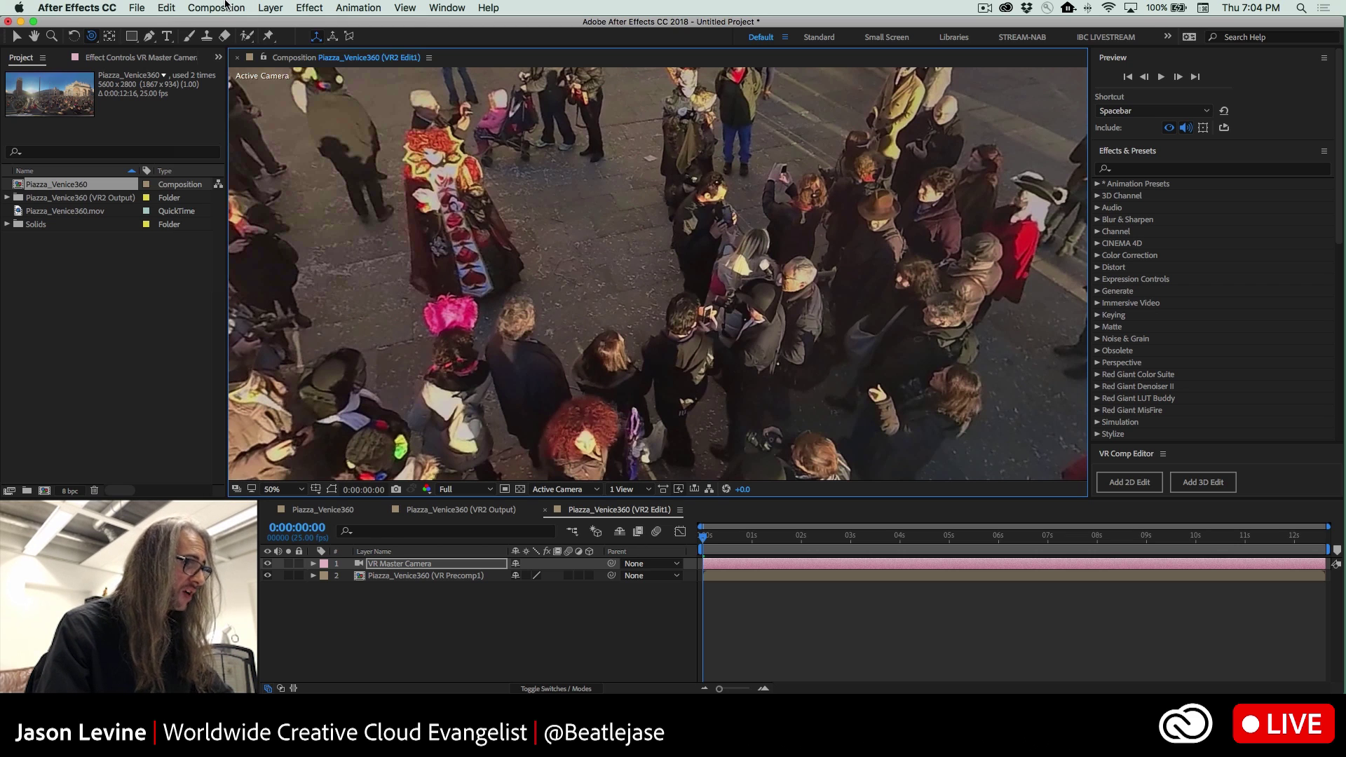
left_click(227, 7)
mouse_move(260, 274)
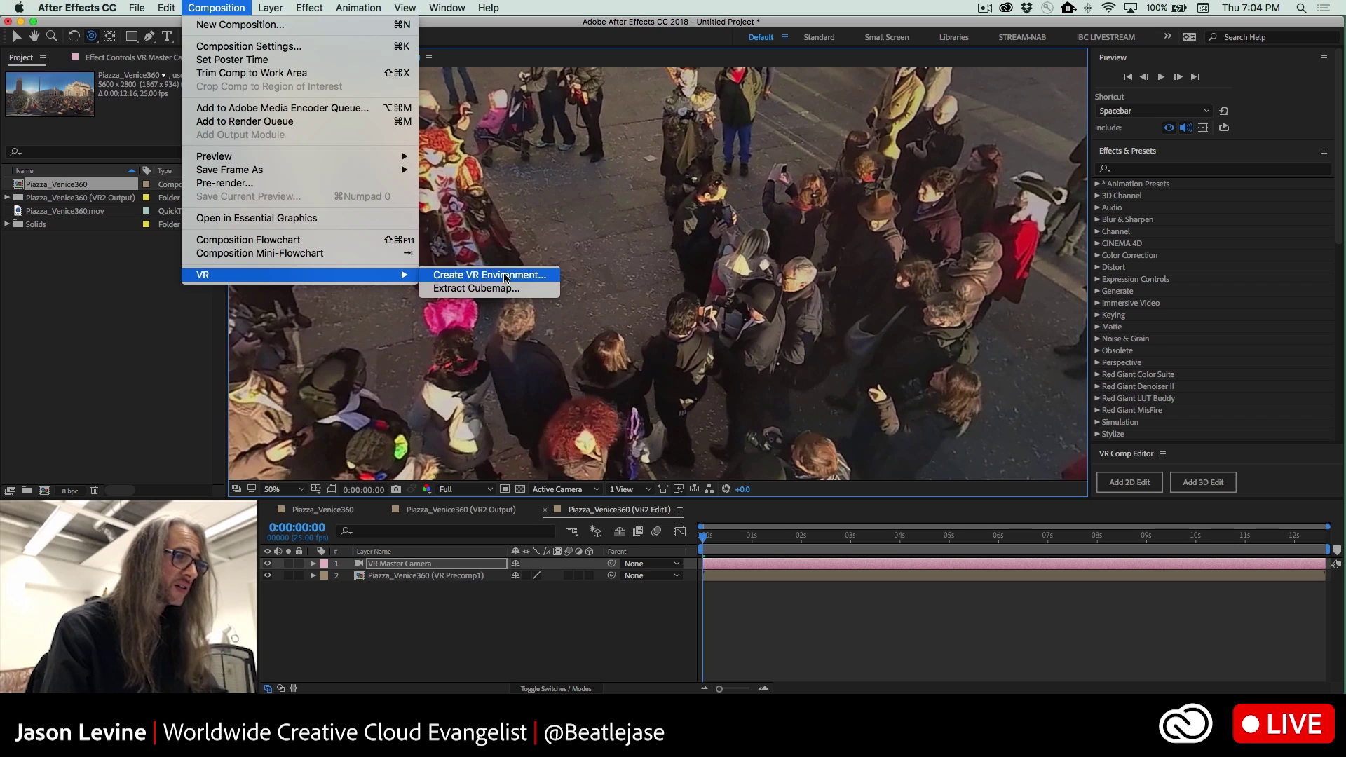
- Extract a cubemap from the 360 footage, dismissing the GPU effects error
left_click(539, 290)
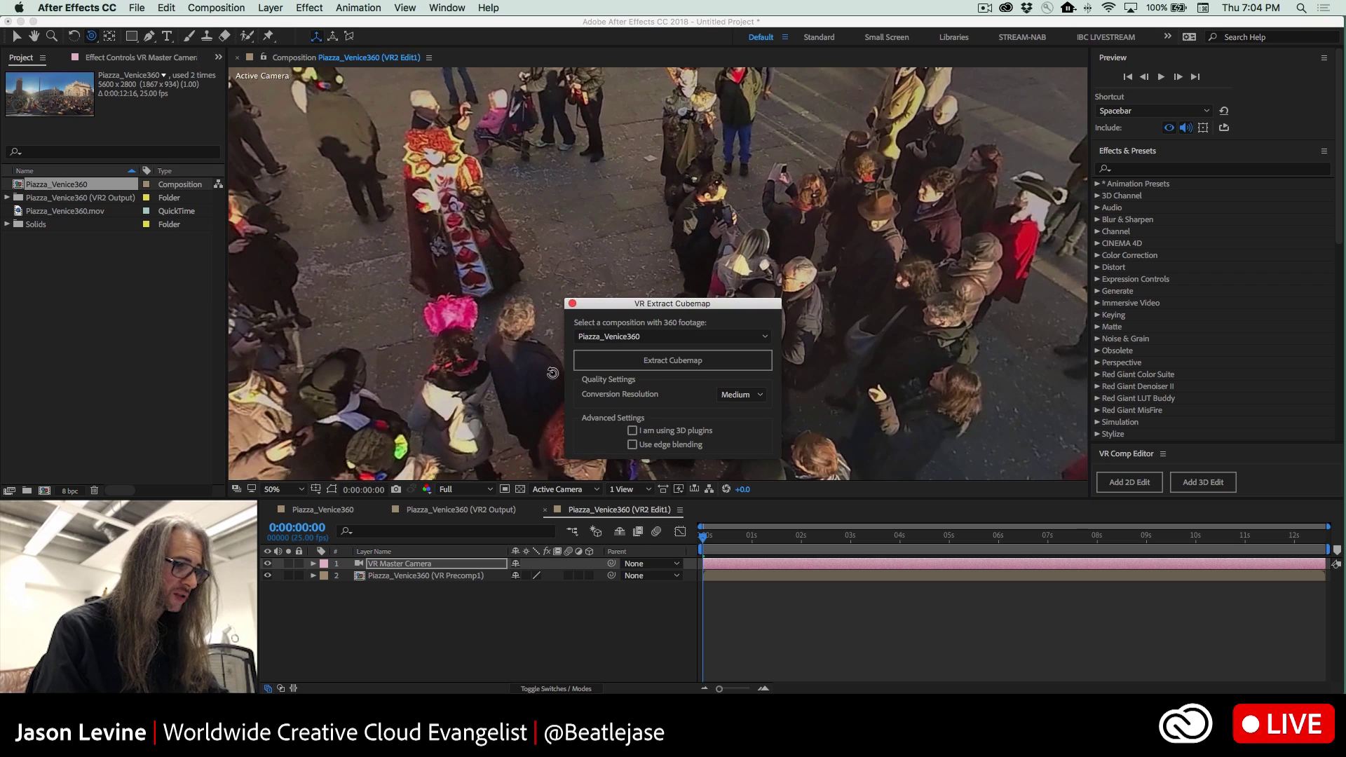
left_click(710, 360)
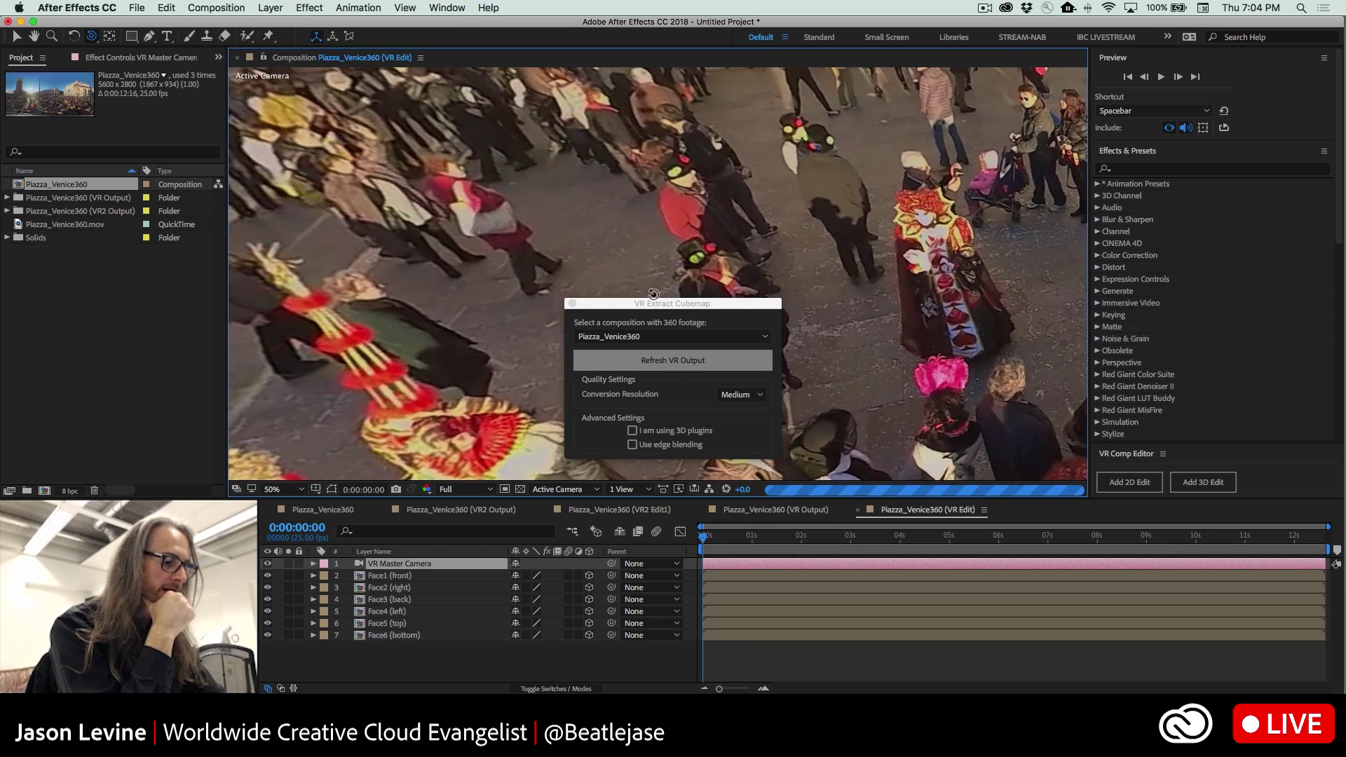
left_click(660, 421)
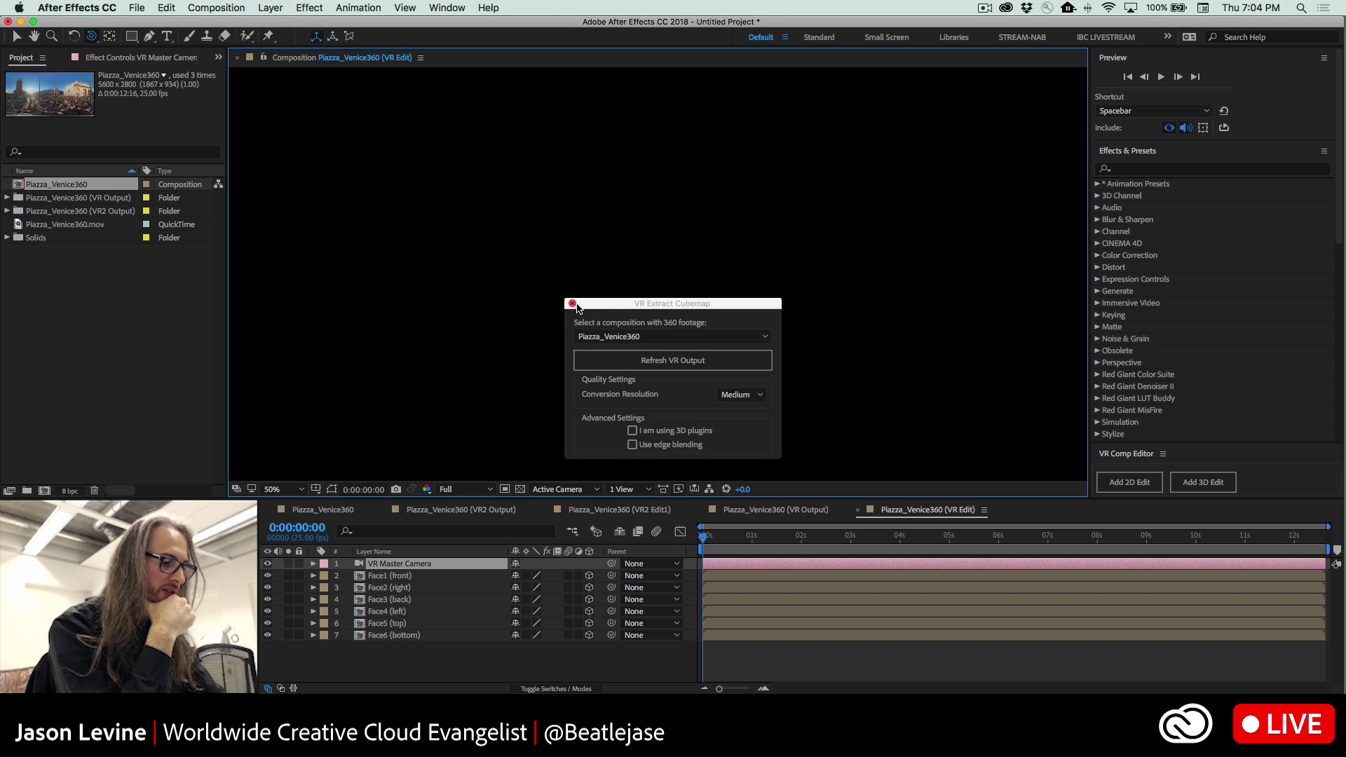
left_click(572, 303)
- Play the VR edit with software-only rendering, check the VR Master Camera, then quit After Effects
key("space")
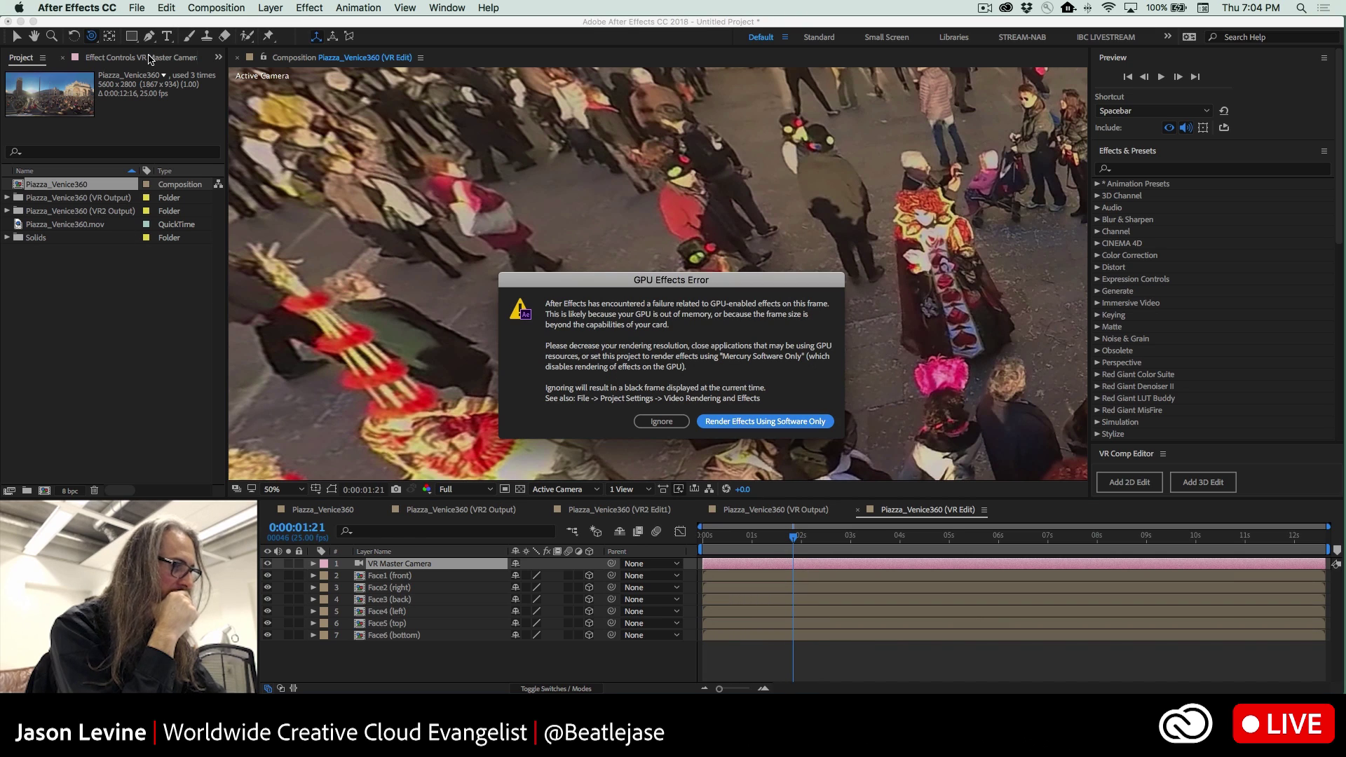
left_click(716, 423)
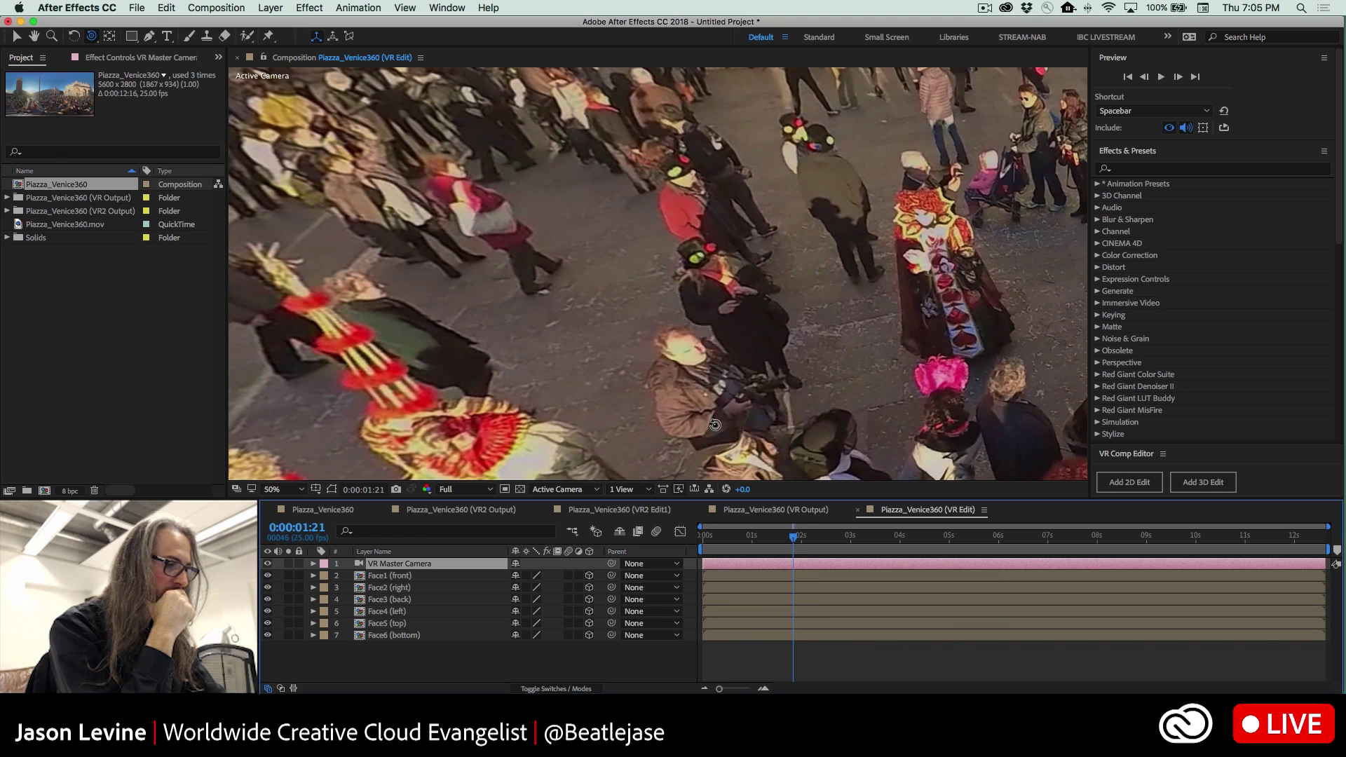
left_click(123, 60)
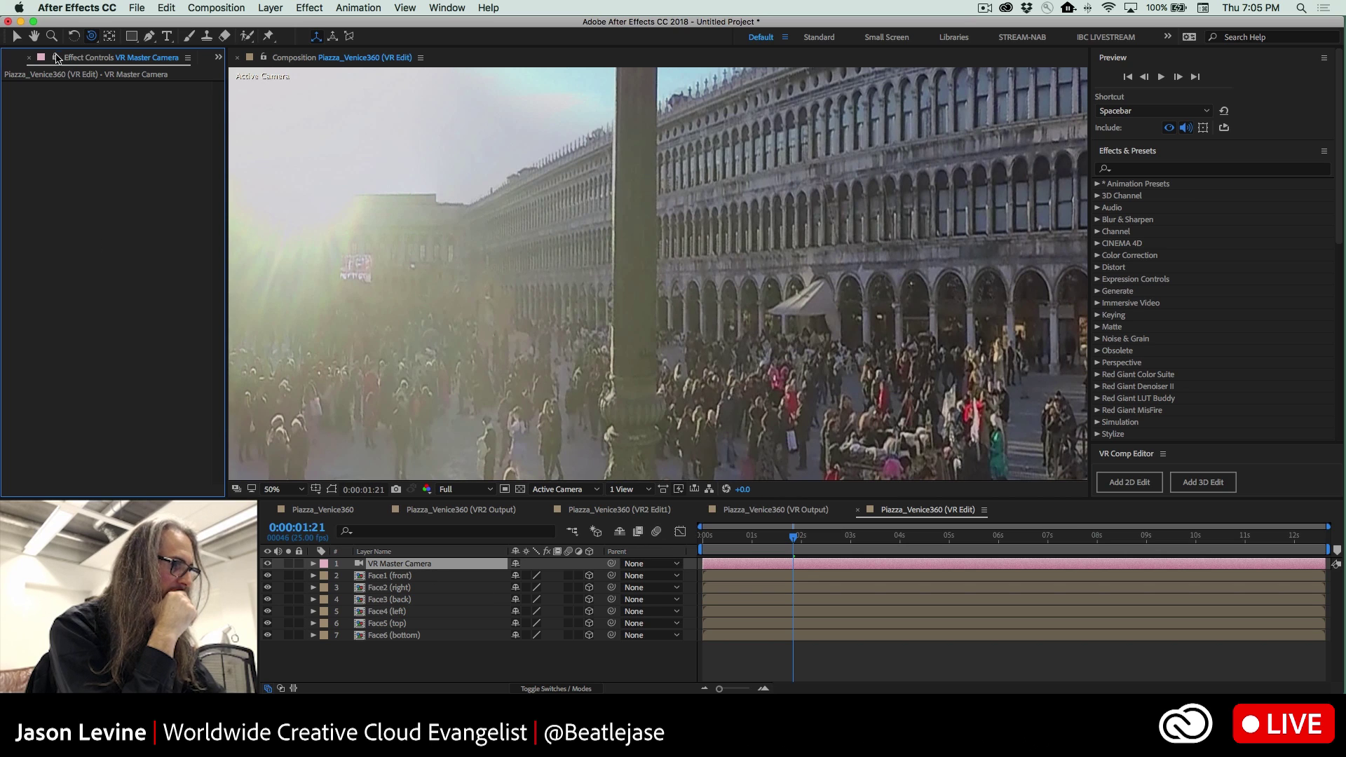
left_click(22, 61)
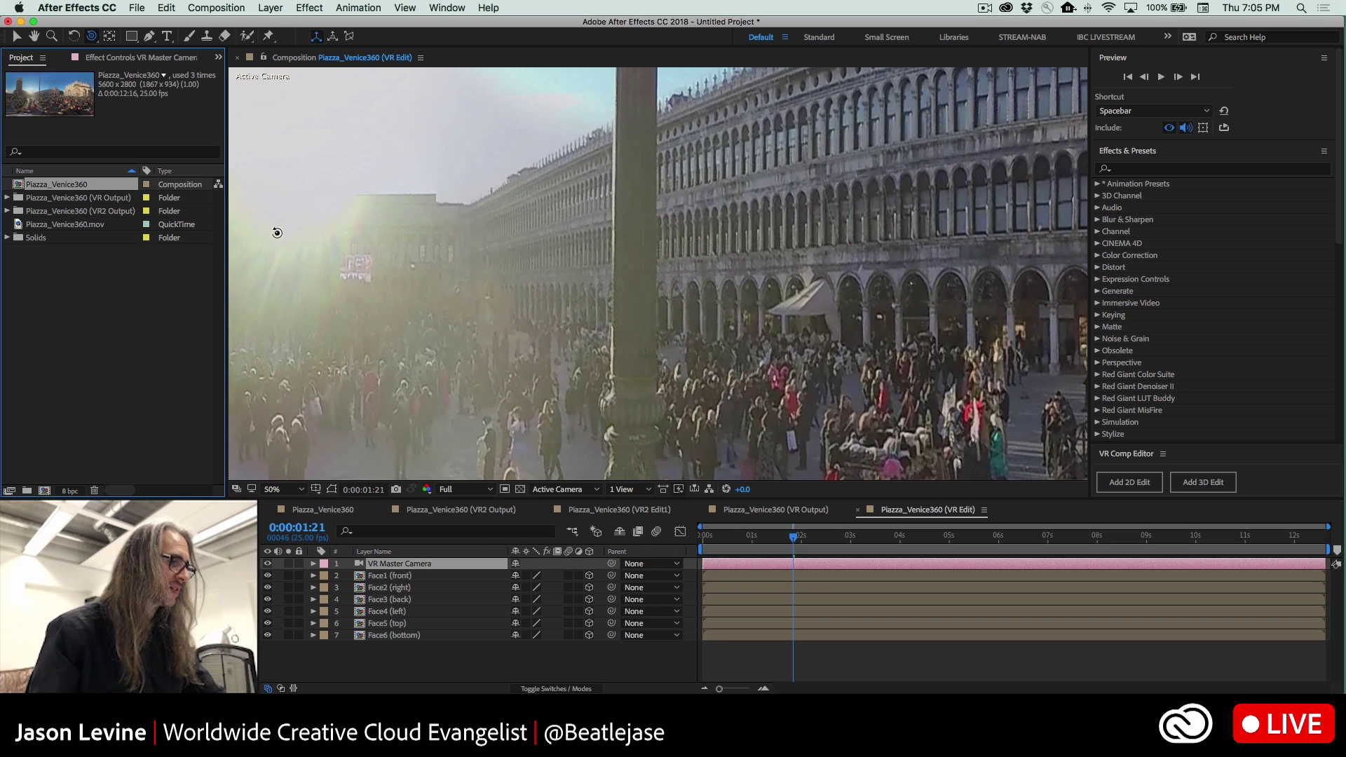
left_click(105, 8)
left_click(139, 151)
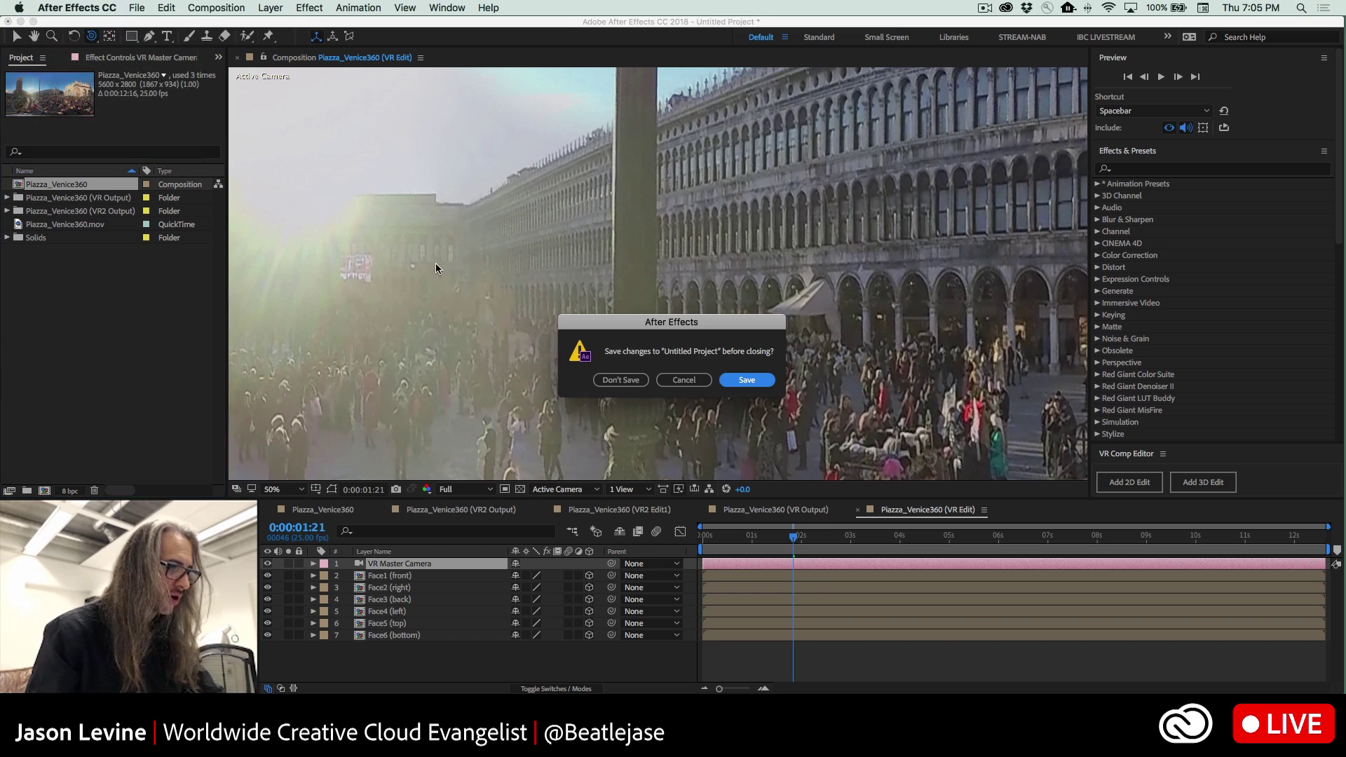
- Discard the untitled project's changes and capture Stan's rest pose from the current face
left_click(628, 385)
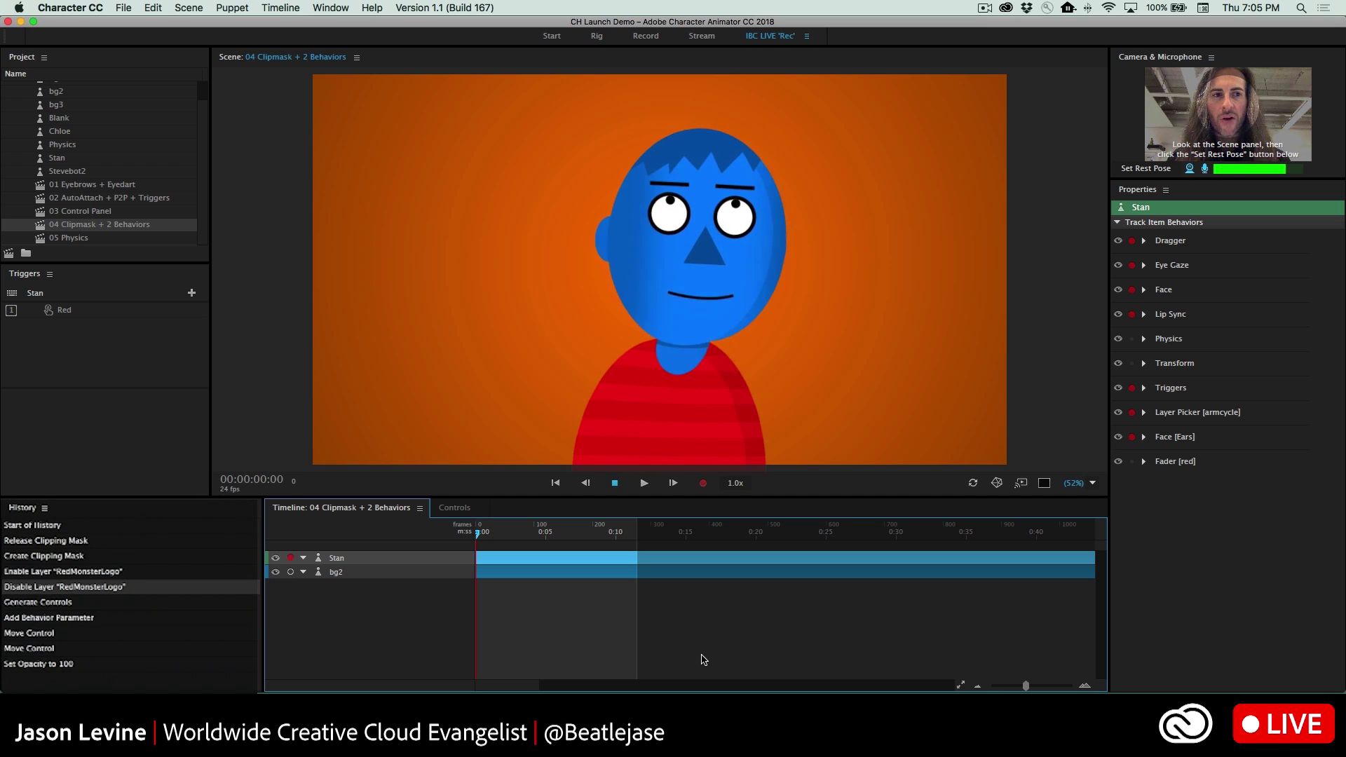
left_click(1159, 167)
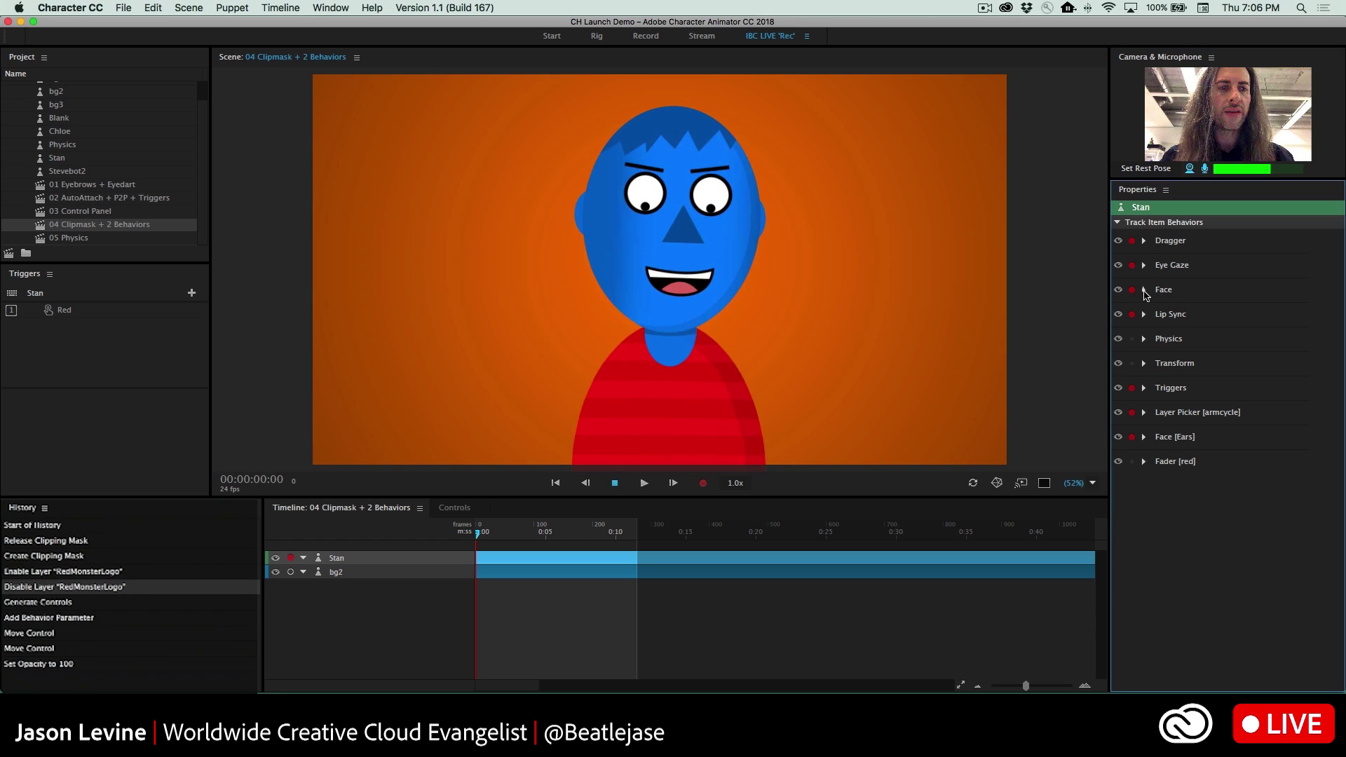
- Scrub the Face behaviour to Raised Eyebrow Tilt 63% and Lowered Eyebrow Tilt −33%
left_click(1144, 290)
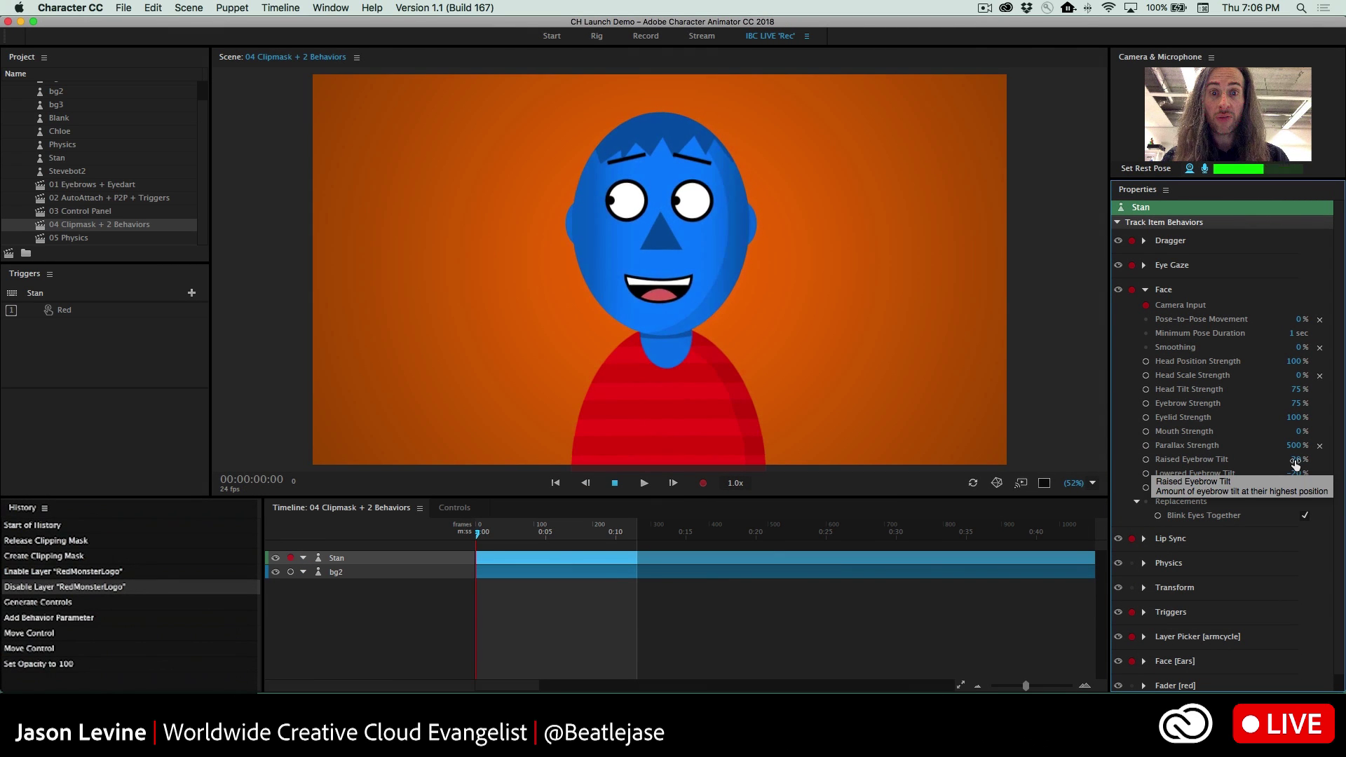
left_click_drag(1296, 463, 1324, 458)
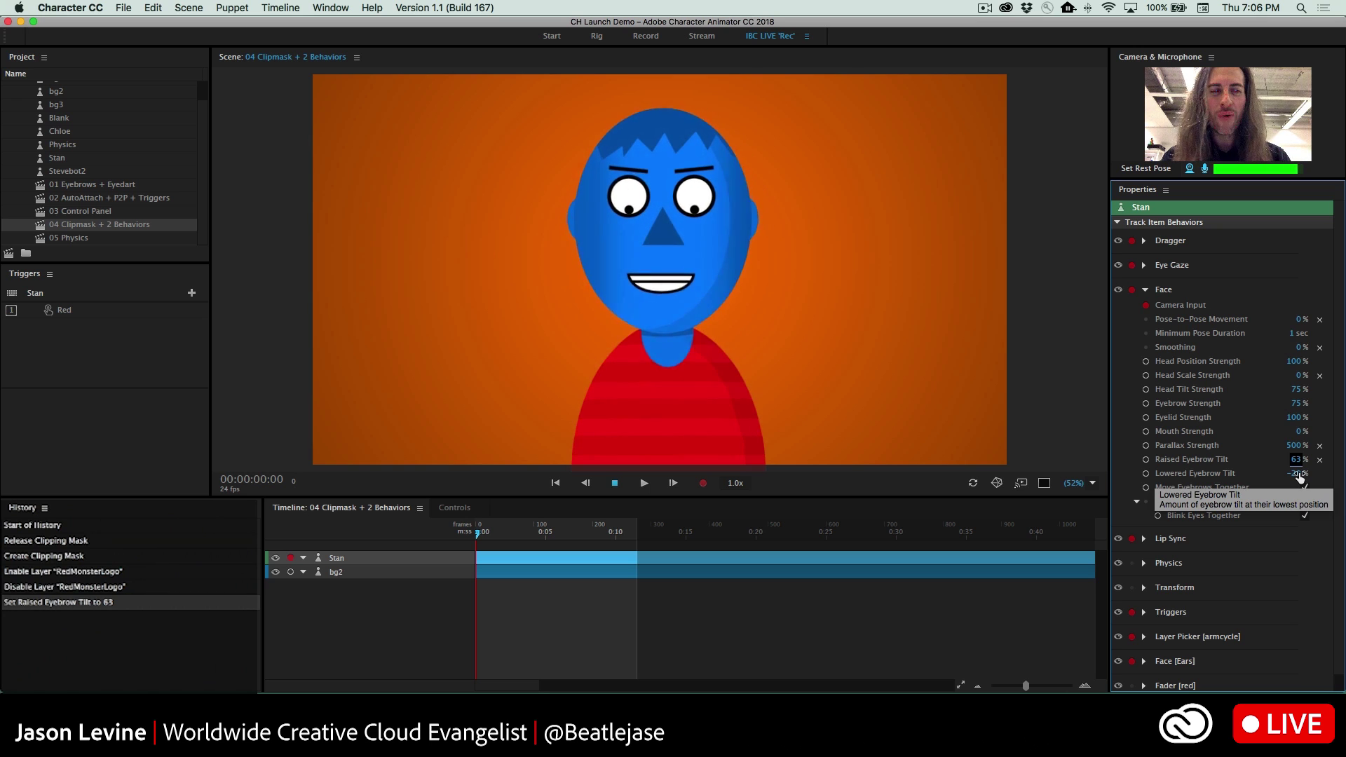
mouse_move(1299, 477)
left_mouse_down()
mouse_move(1262, 476)
mouse_move(1322, 476)
left_mouse_up()
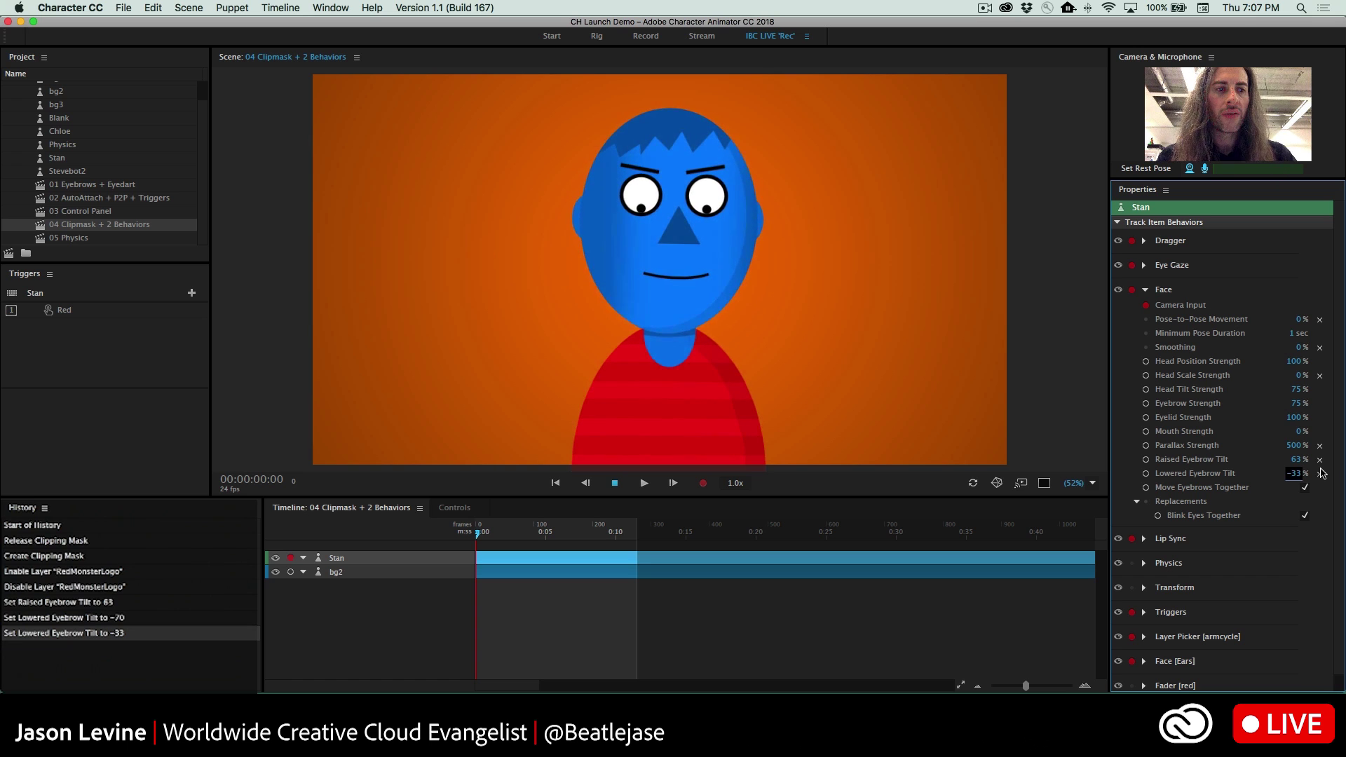
left_click(1148, 266)
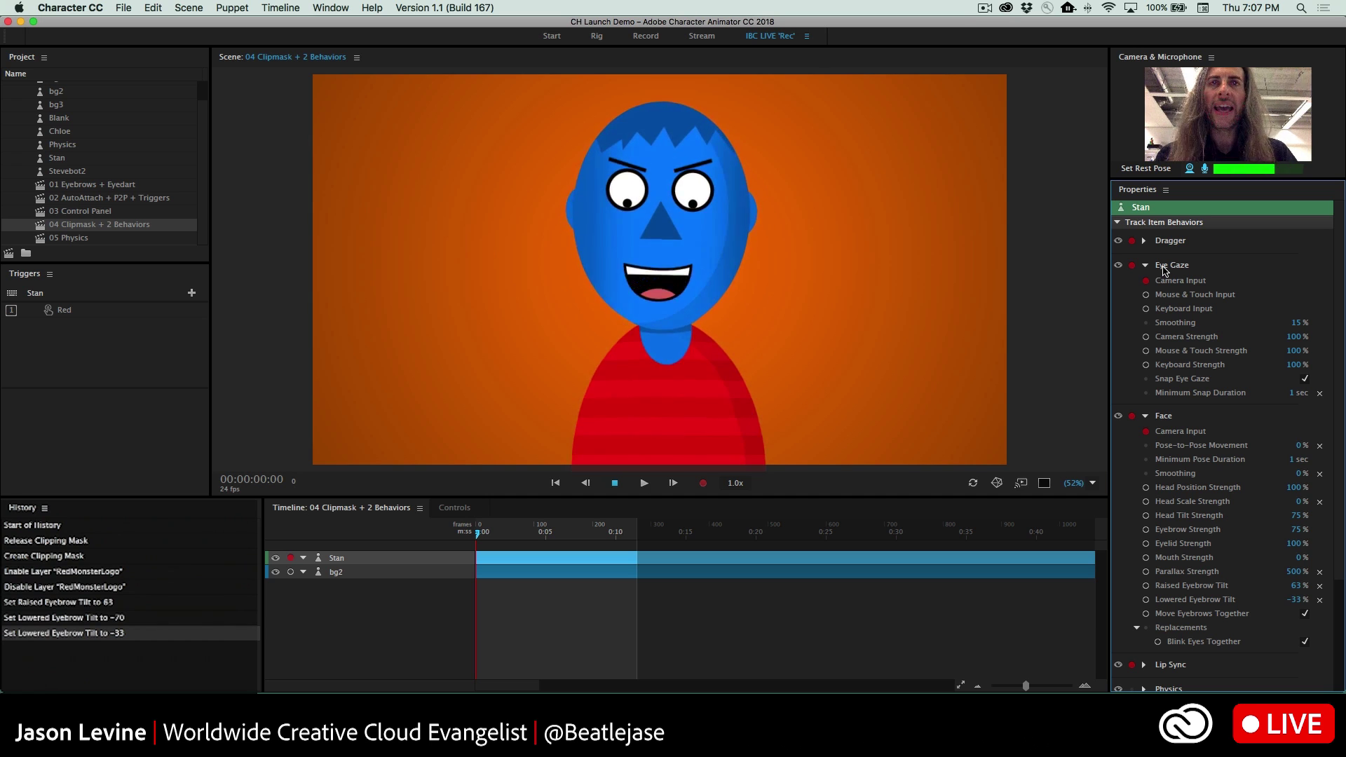
left_click(1305, 379)
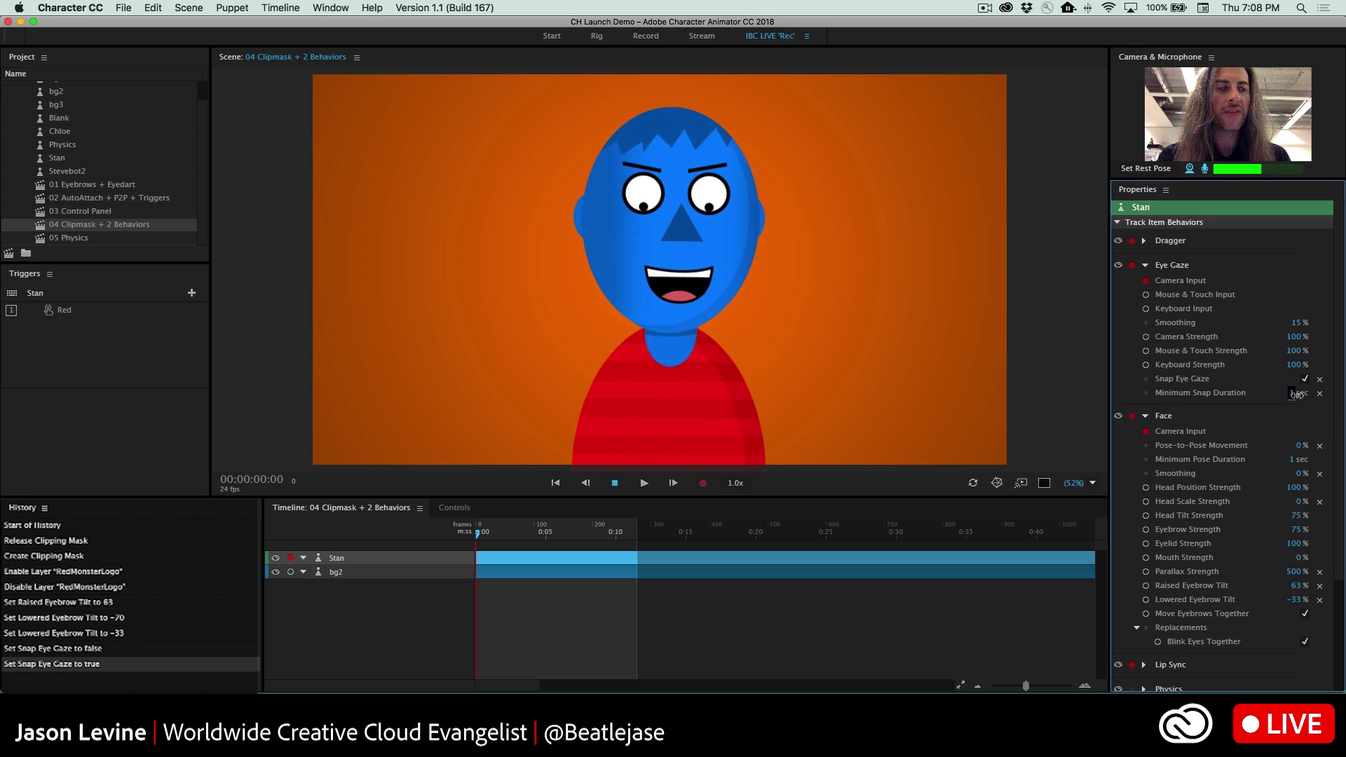
type("3")
key("Return")
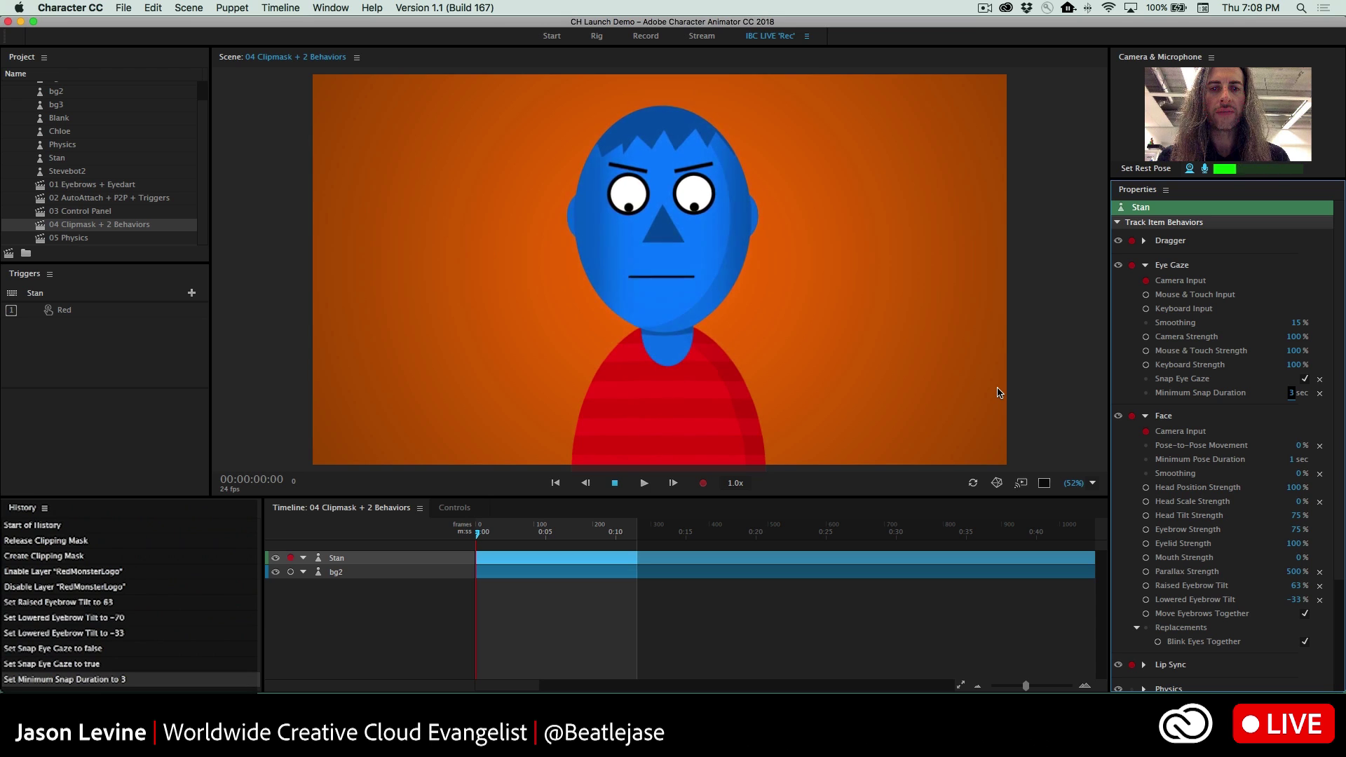
left_click(1294, 394)
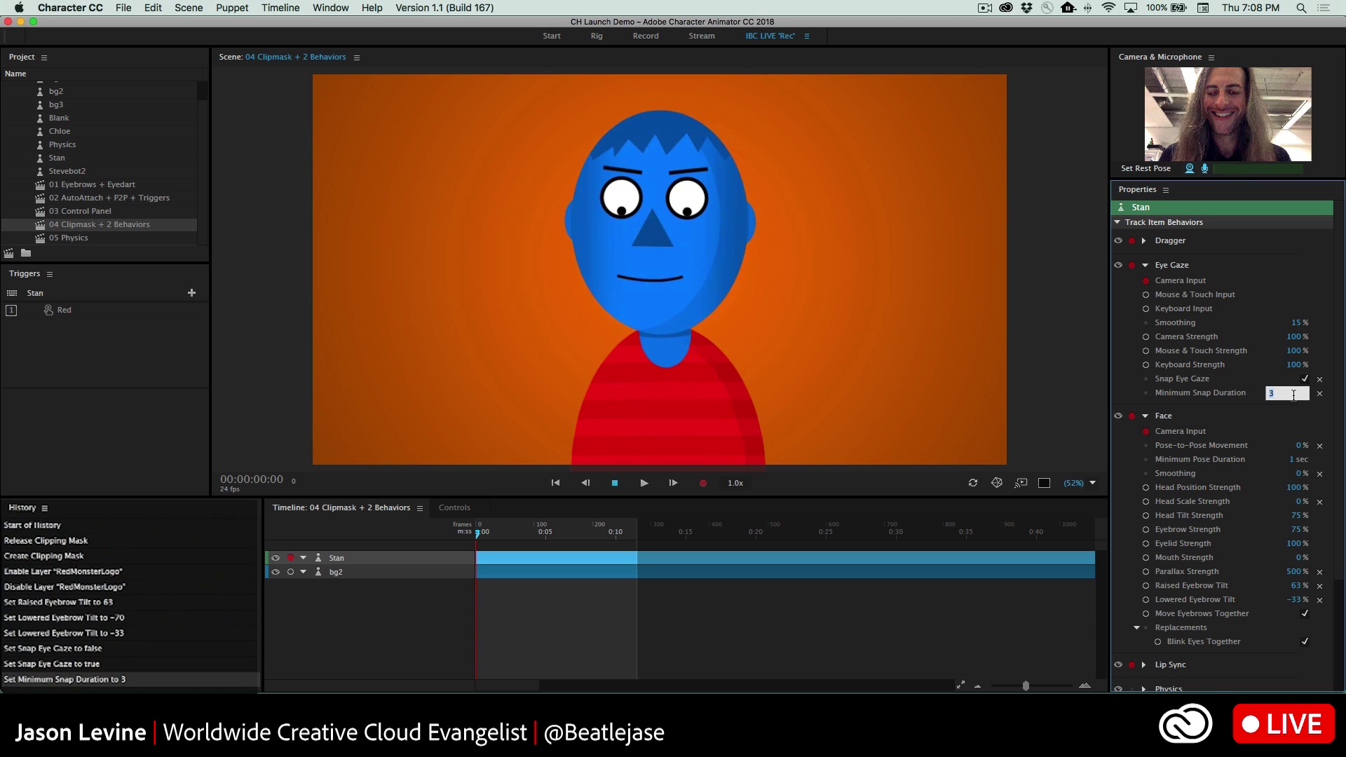
type("1")
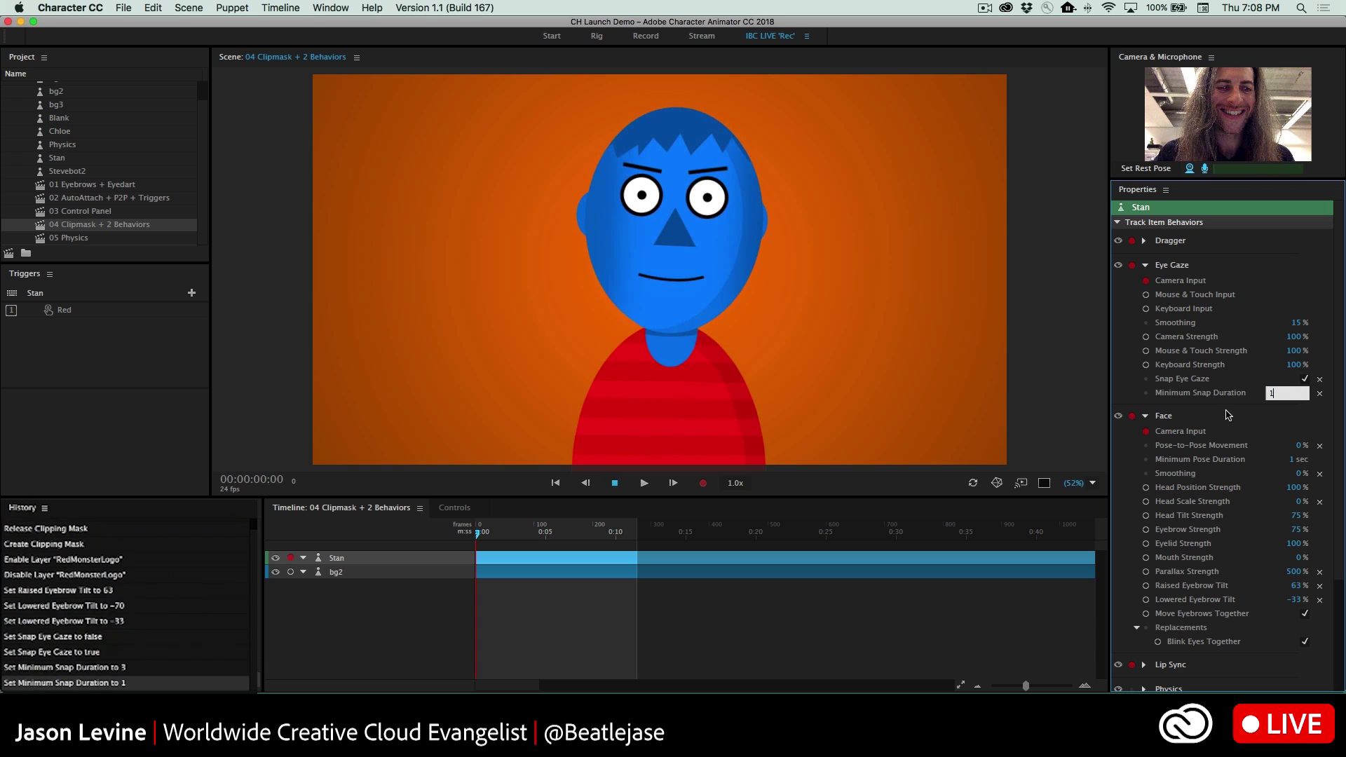
key("Return")
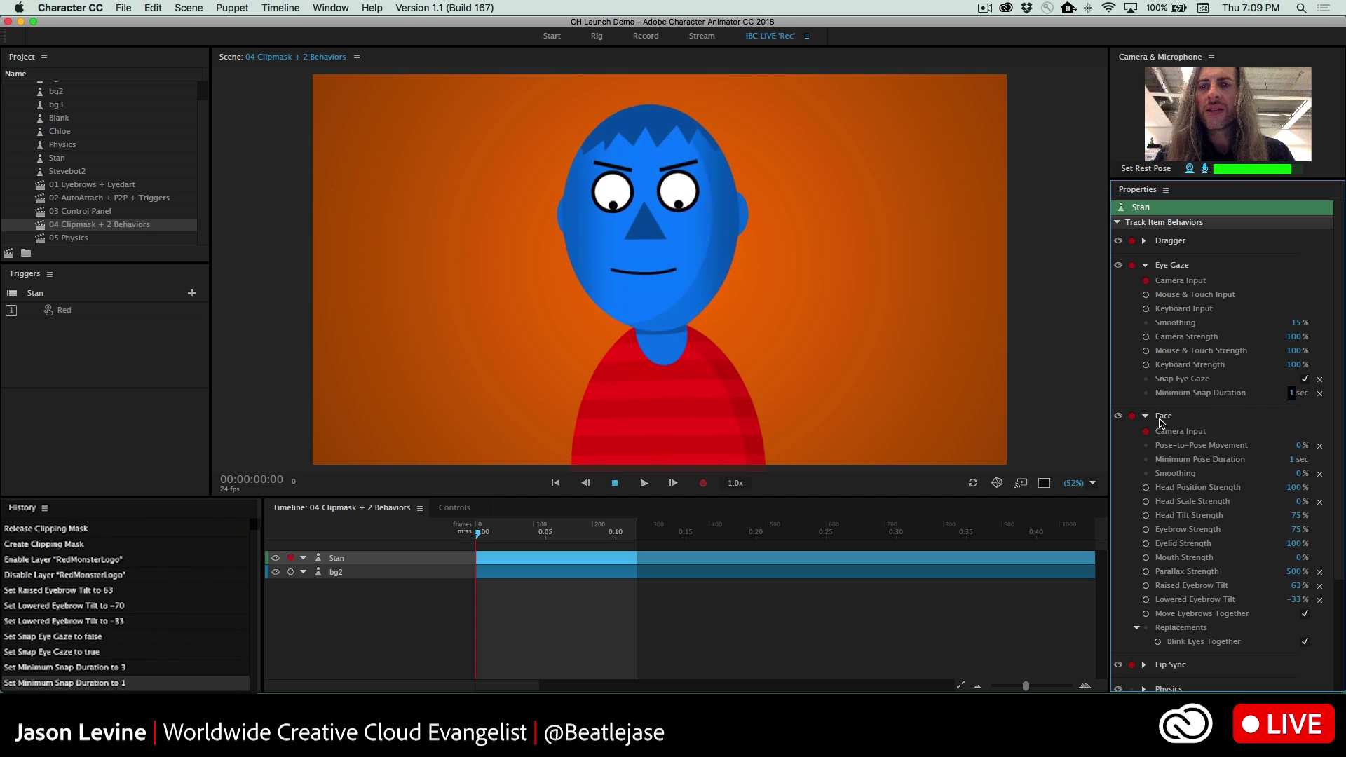
left_click(383, 566)
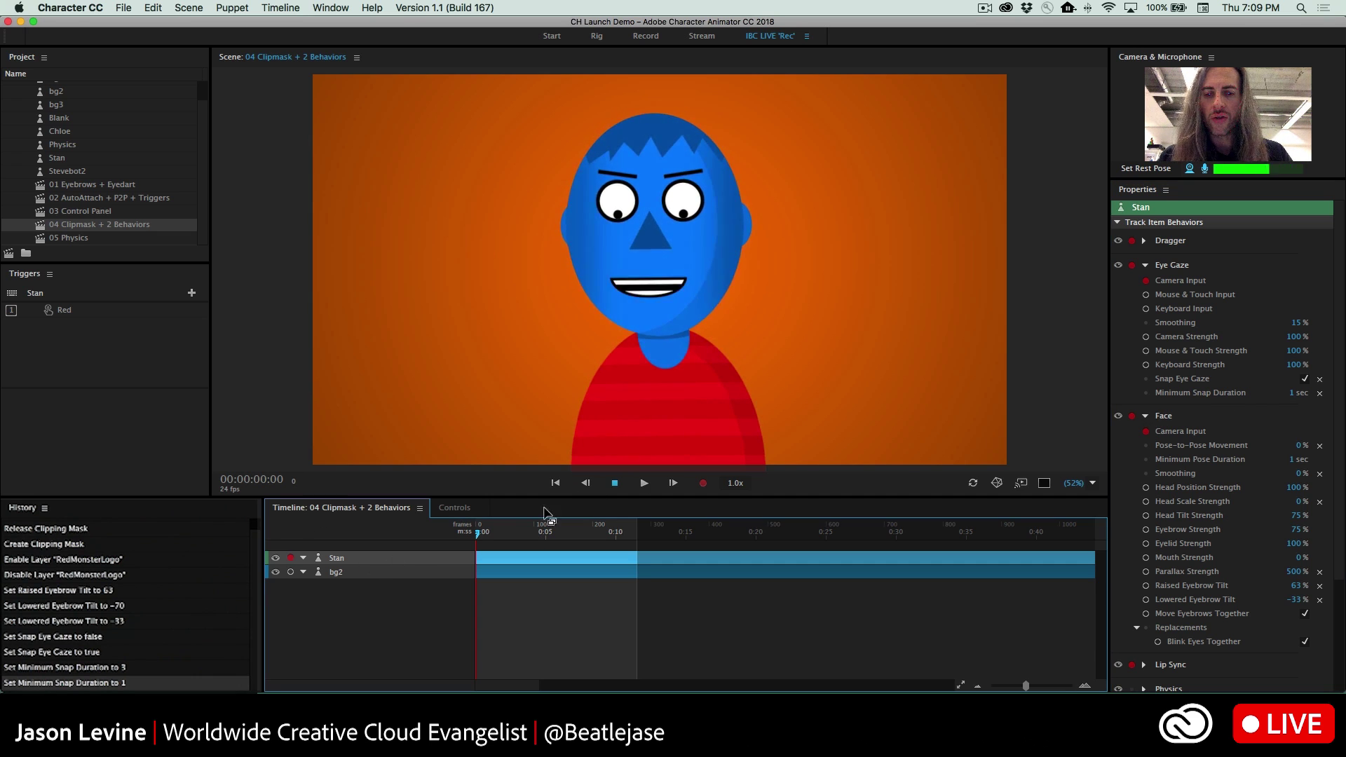
- Record a seven-second take of Stan, fit it to the timeline, and scrub to frame 89
left_click(702, 484)
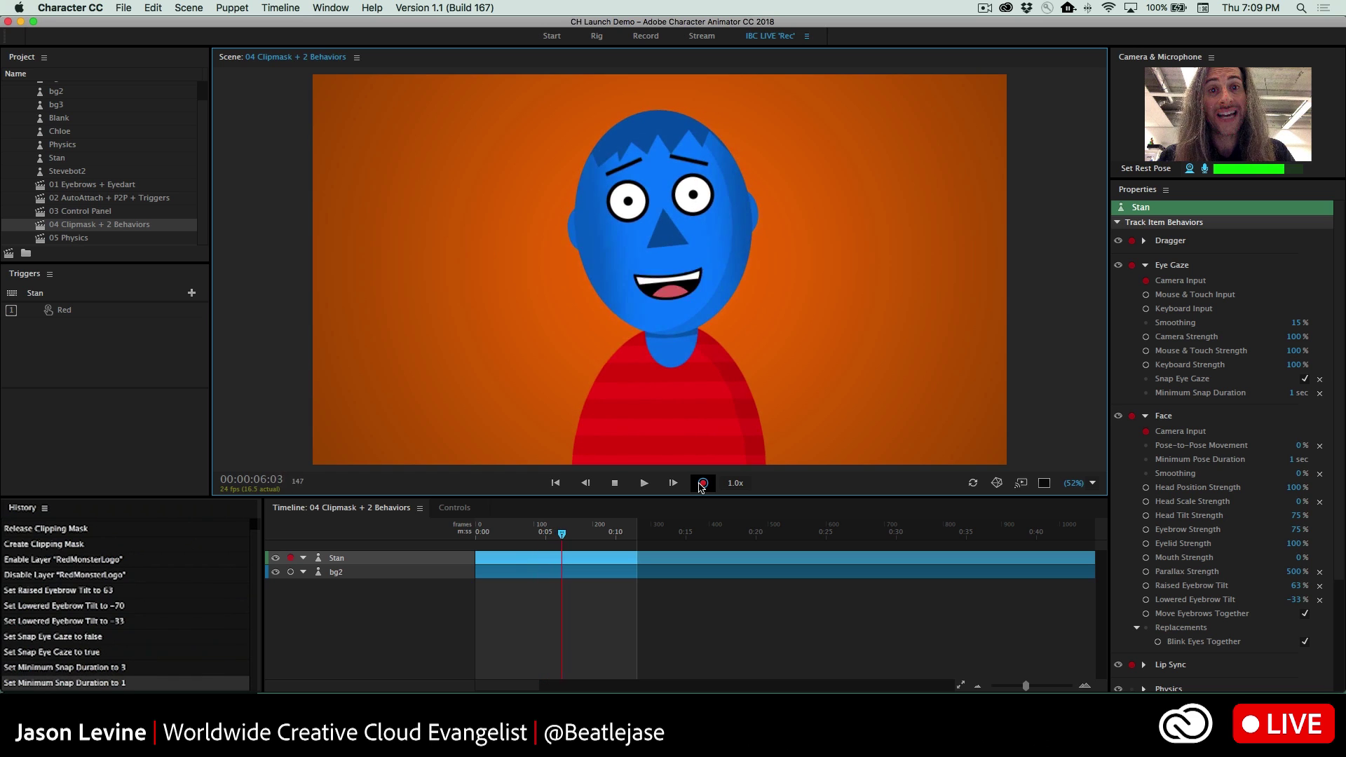
left_click(702, 484)
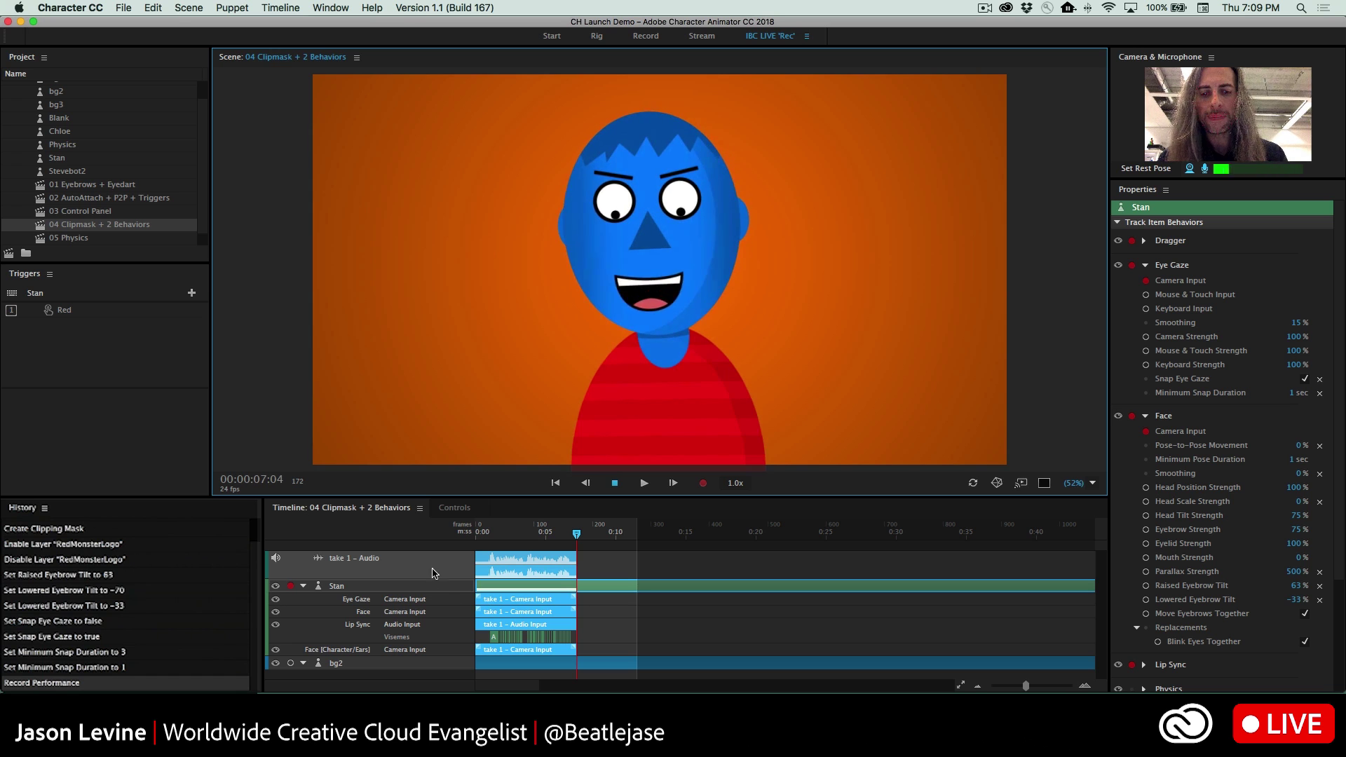
key("backslash")
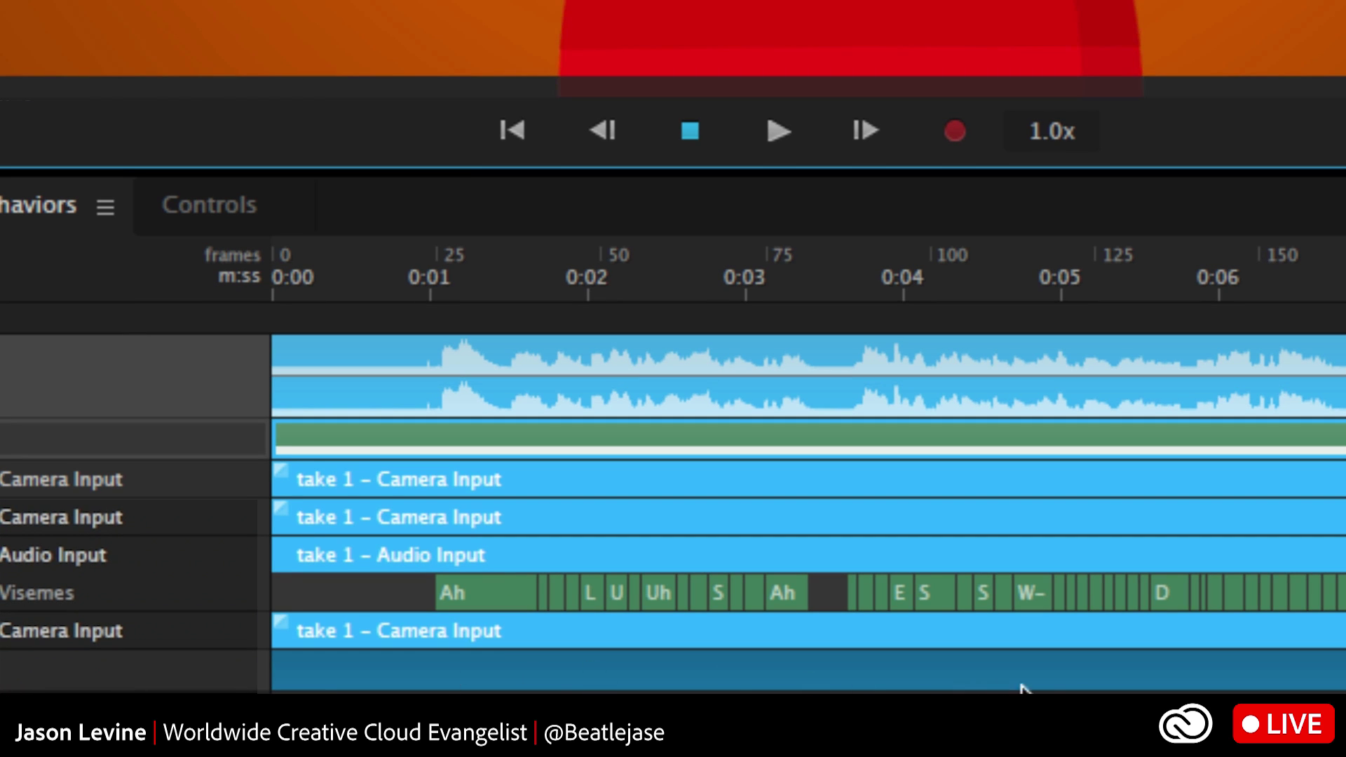
left_click(824, 273)
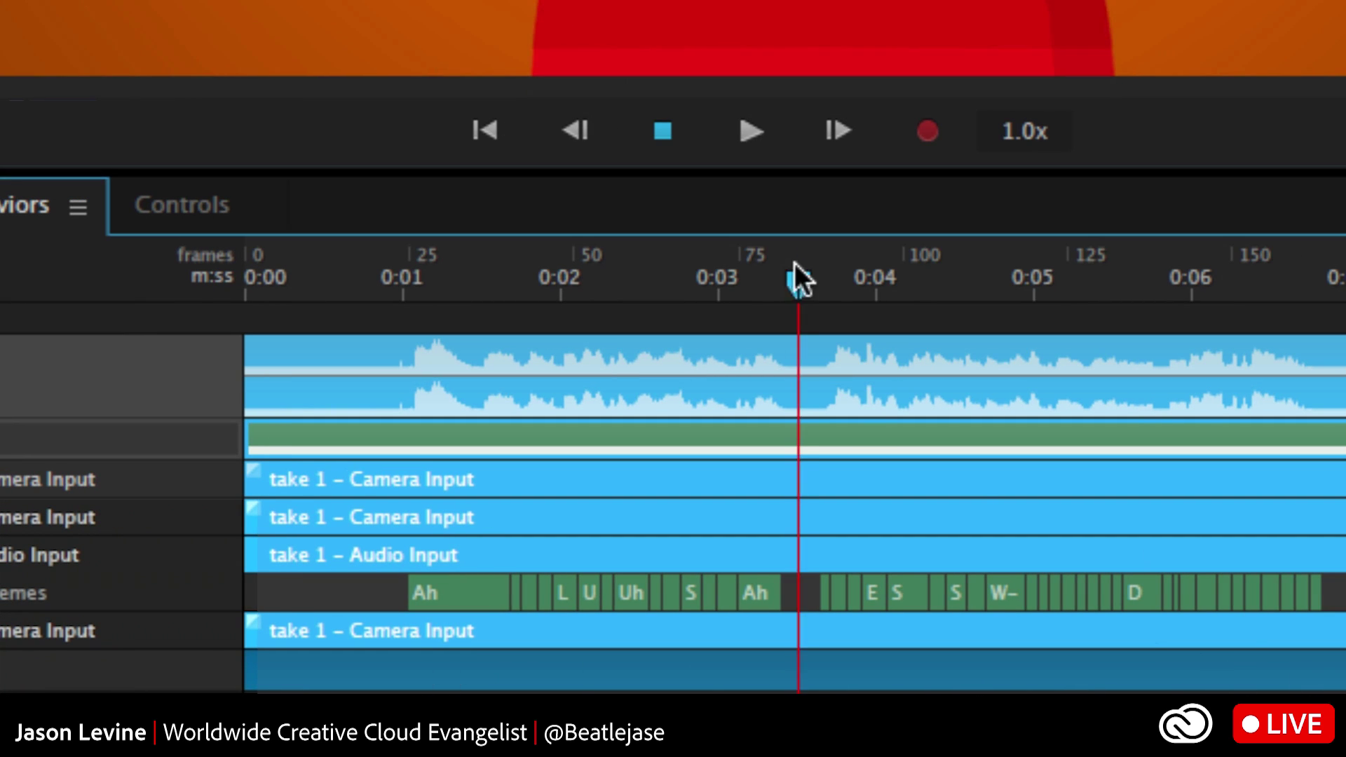
left_click_drag(797, 265, 828, 267)
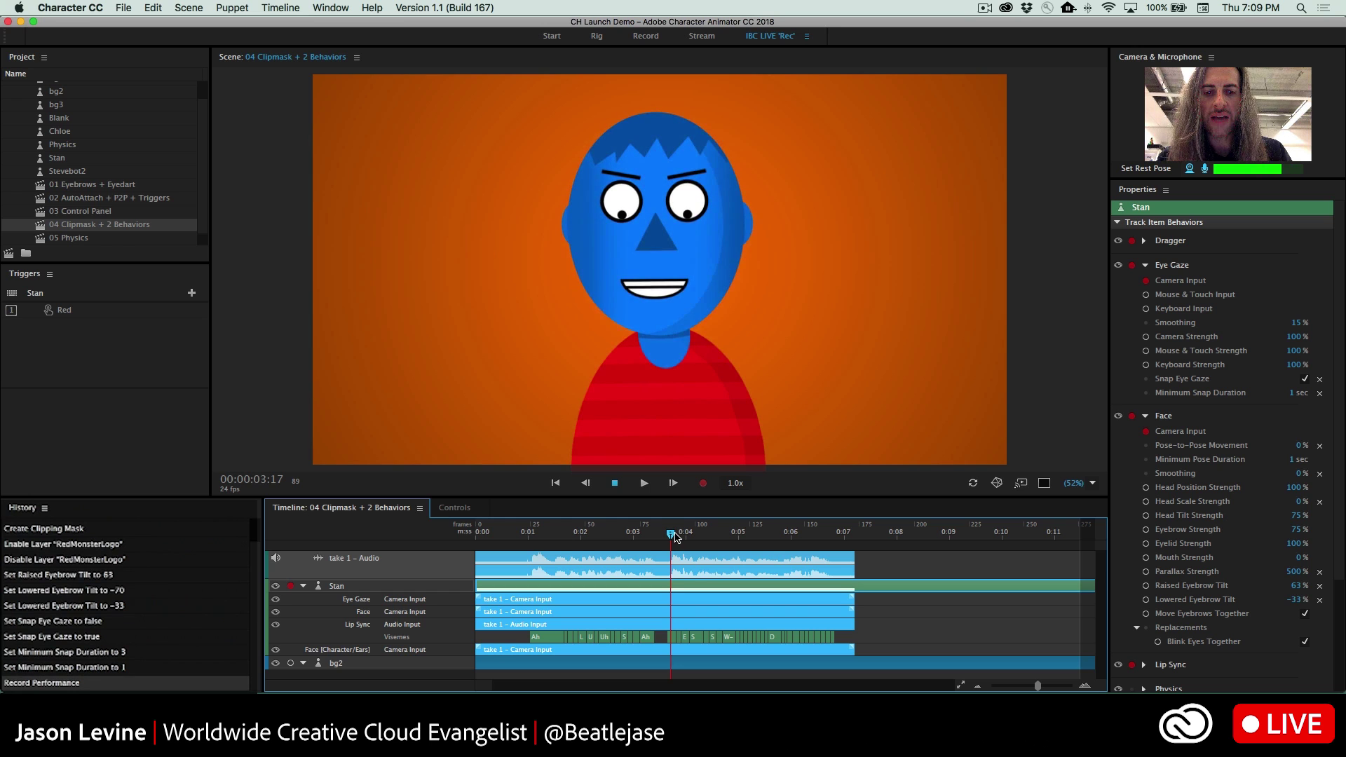
left_click(684, 636)
right_click(685, 636)
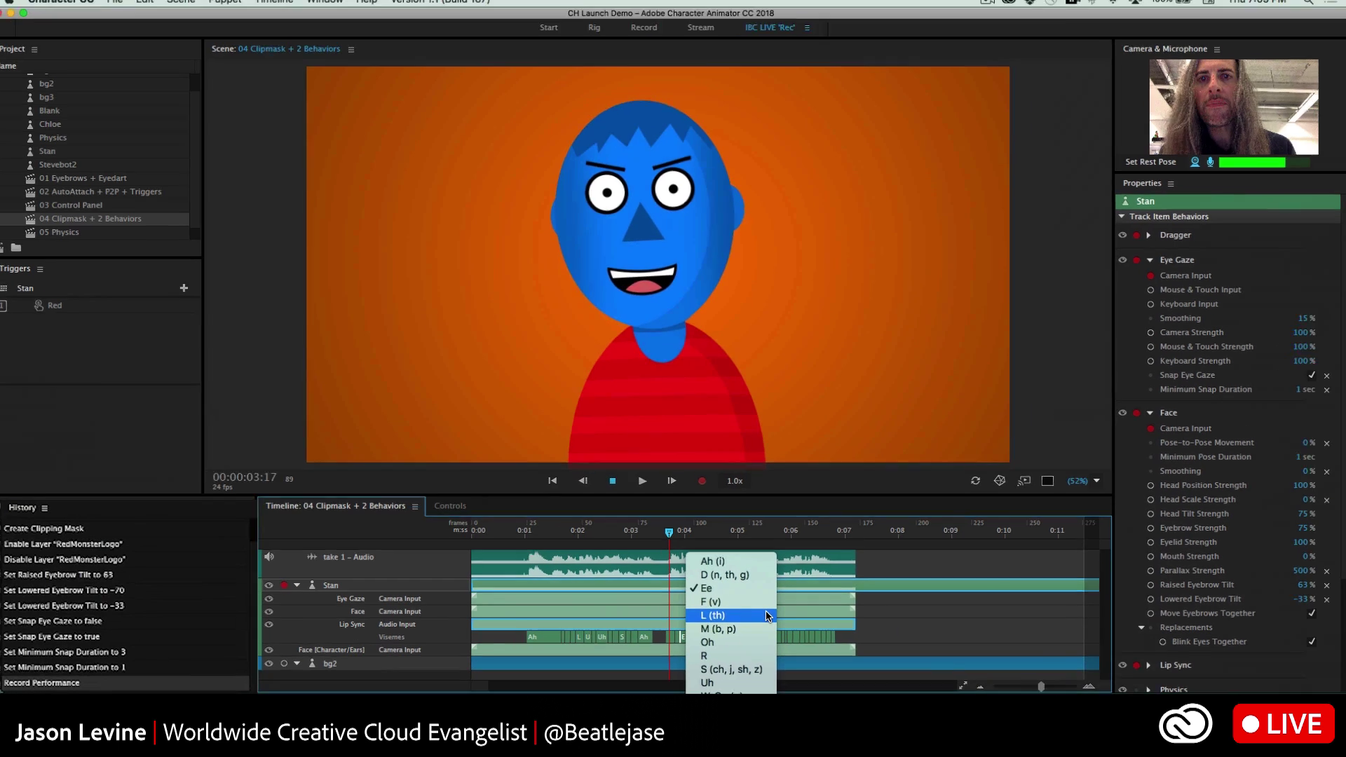
left_click(678, 626)
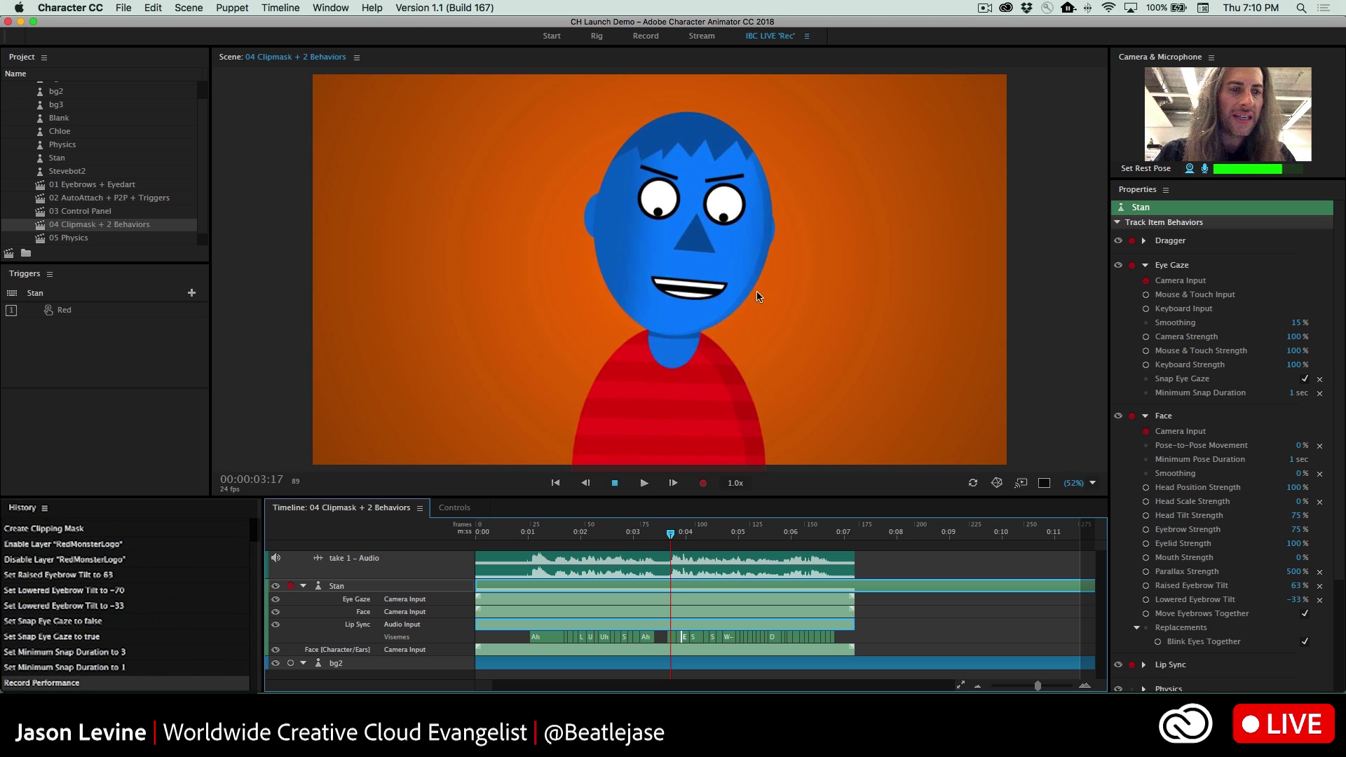
- Set Dragger's Pose-to-Pose Movement to 56%, then open the 02 AutoAttach + P2P + Triggers scene
left_click(1148, 242)
left_click(1148, 242)
left_click(1148, 242)
left_click(1148, 242)
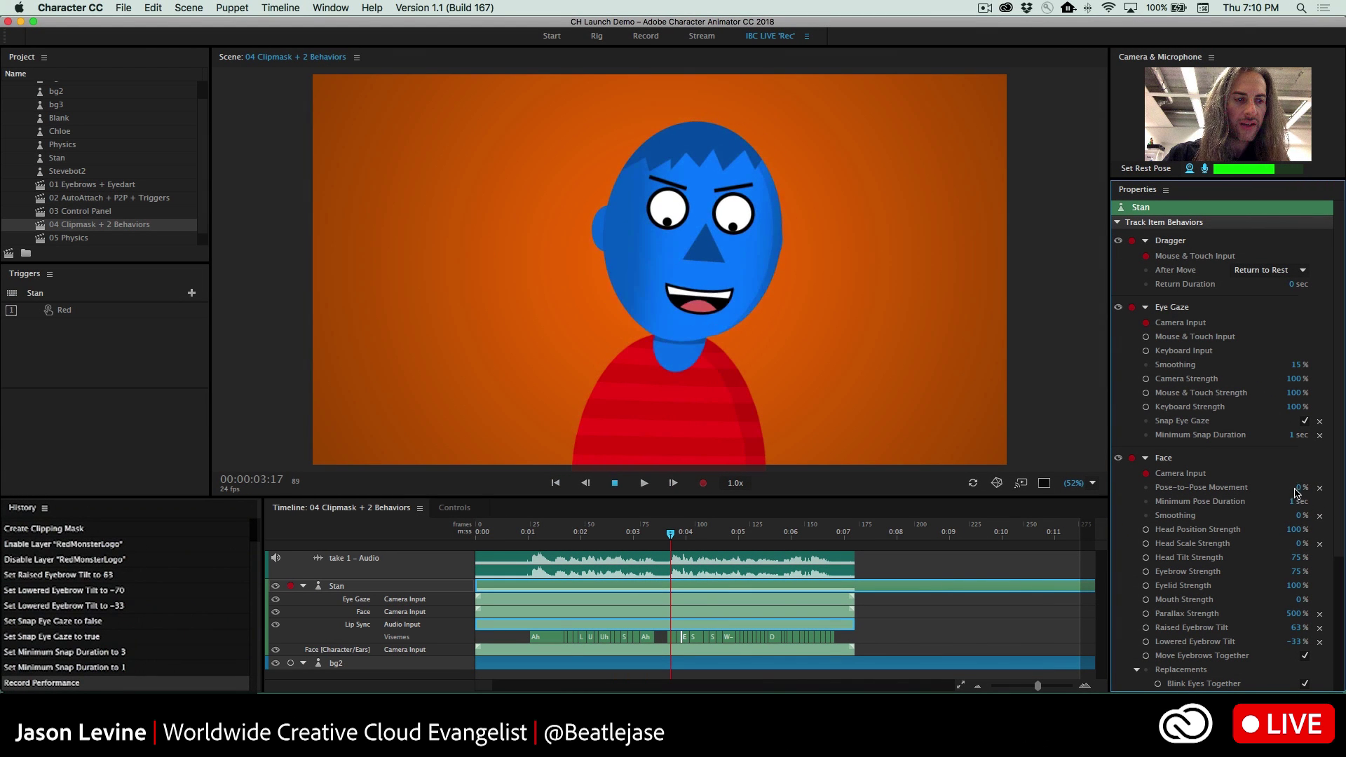
left_click_drag(1295, 490, 1330, 516)
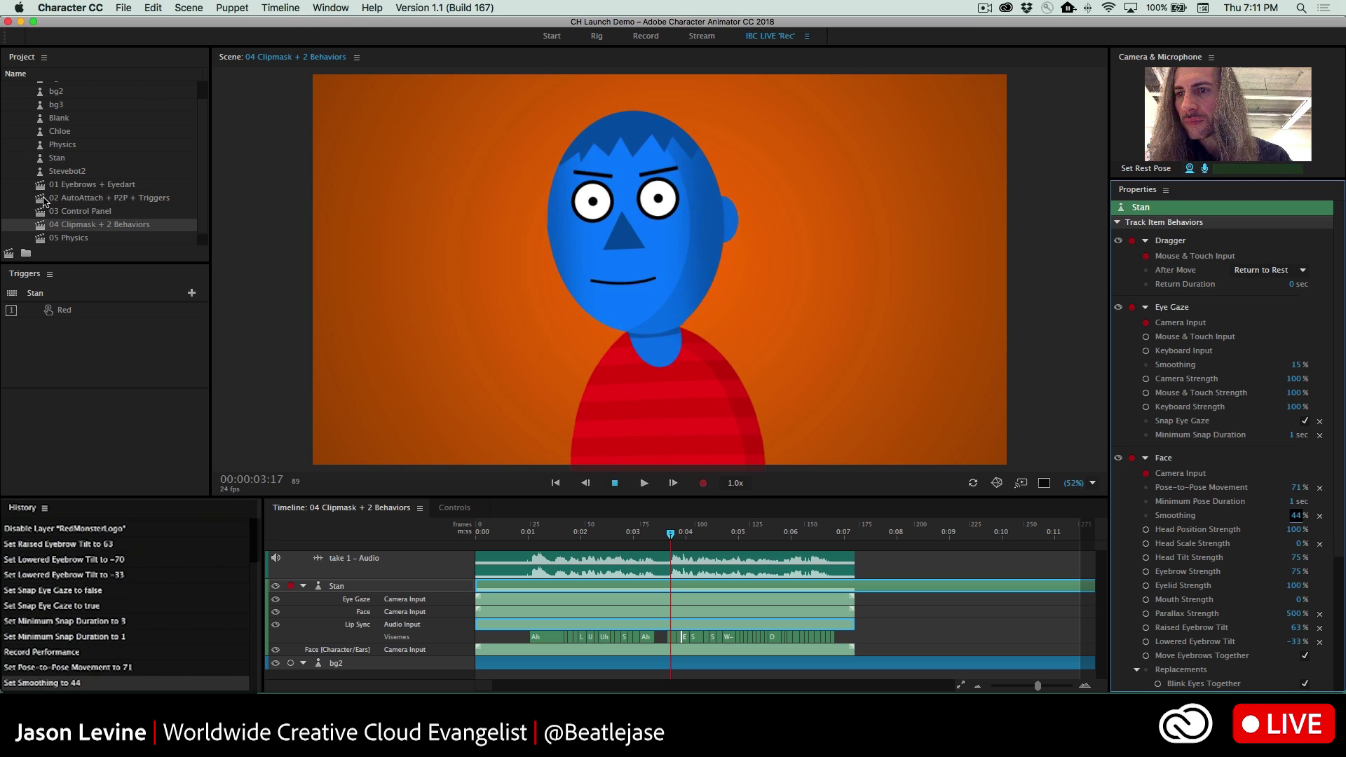
double_click(98, 198)
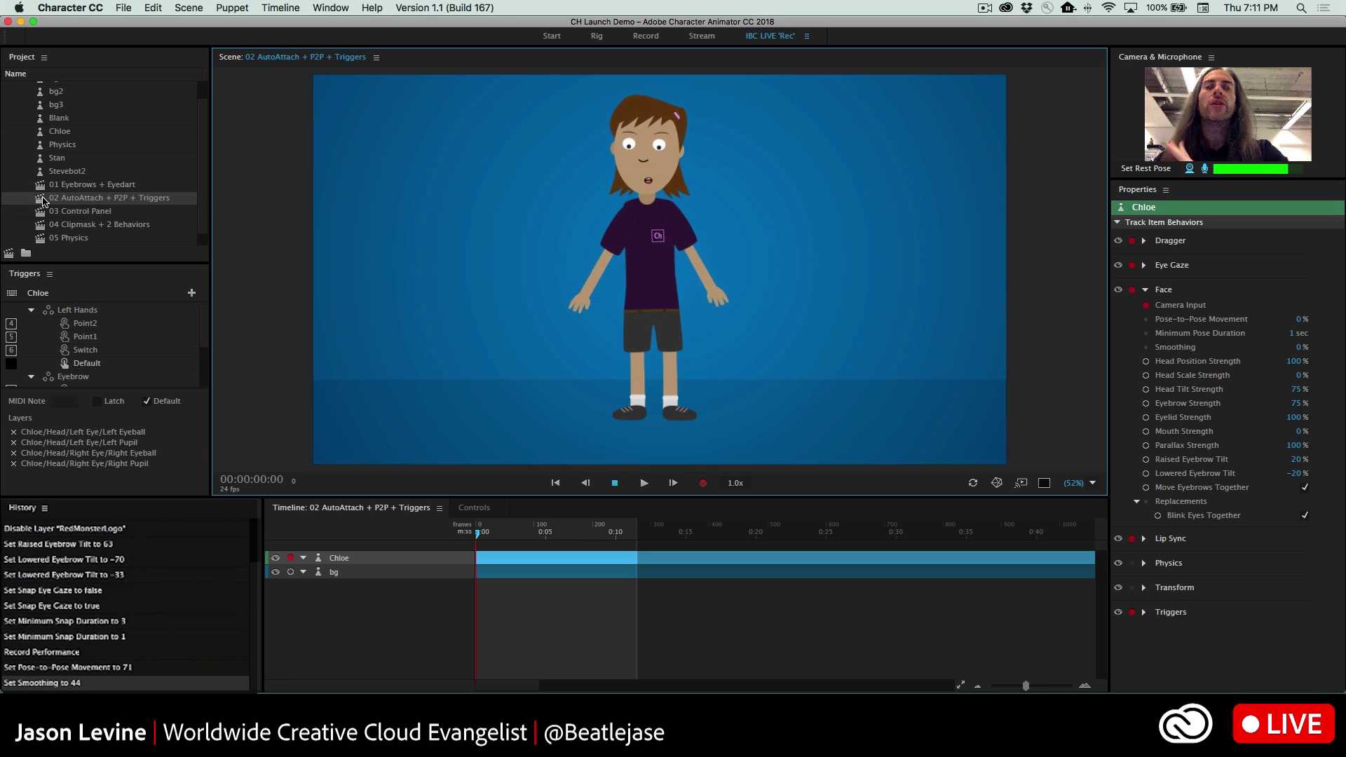
- Switch to the Rig workspace to show Chloe's layer hierarchy and properties
left_click(597, 36)
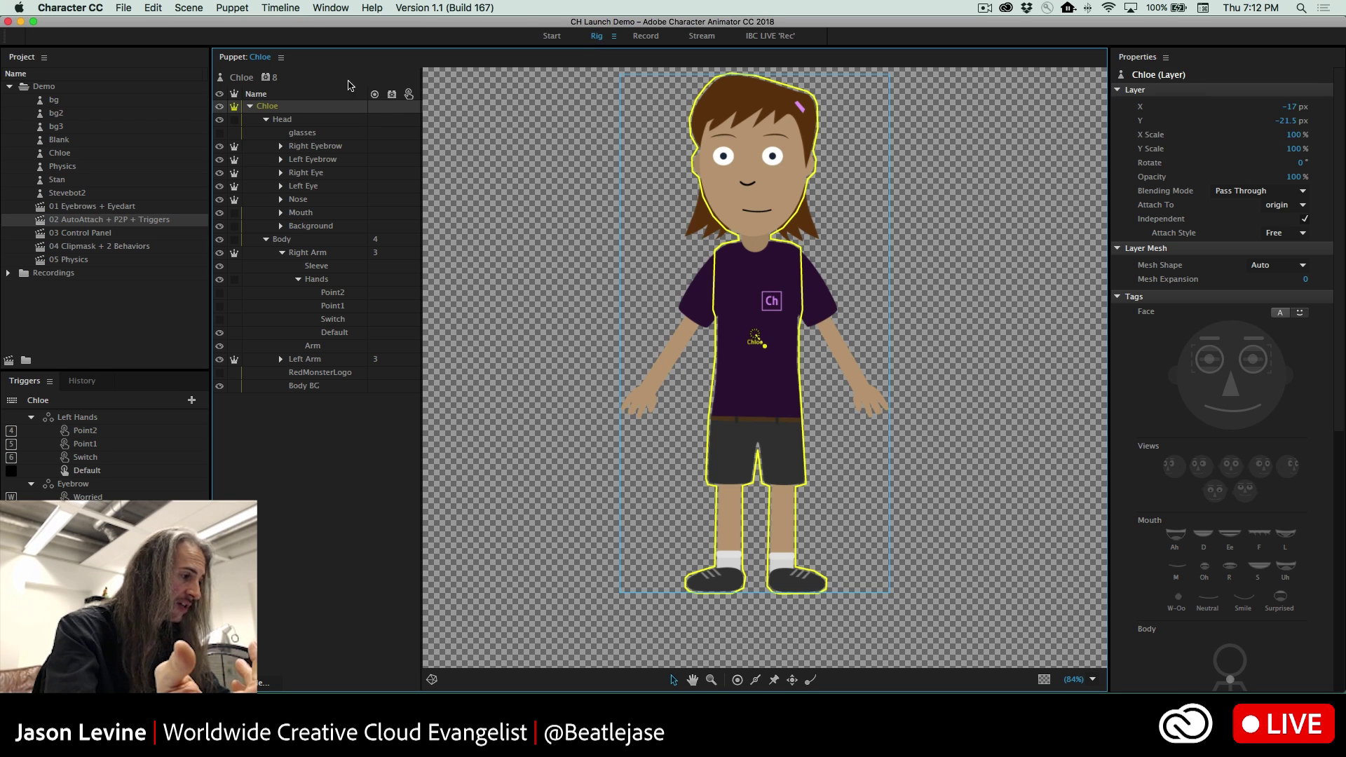
- Create a trigger from Chloe's glasses layer and assign it the G key
left_click(219, 134)
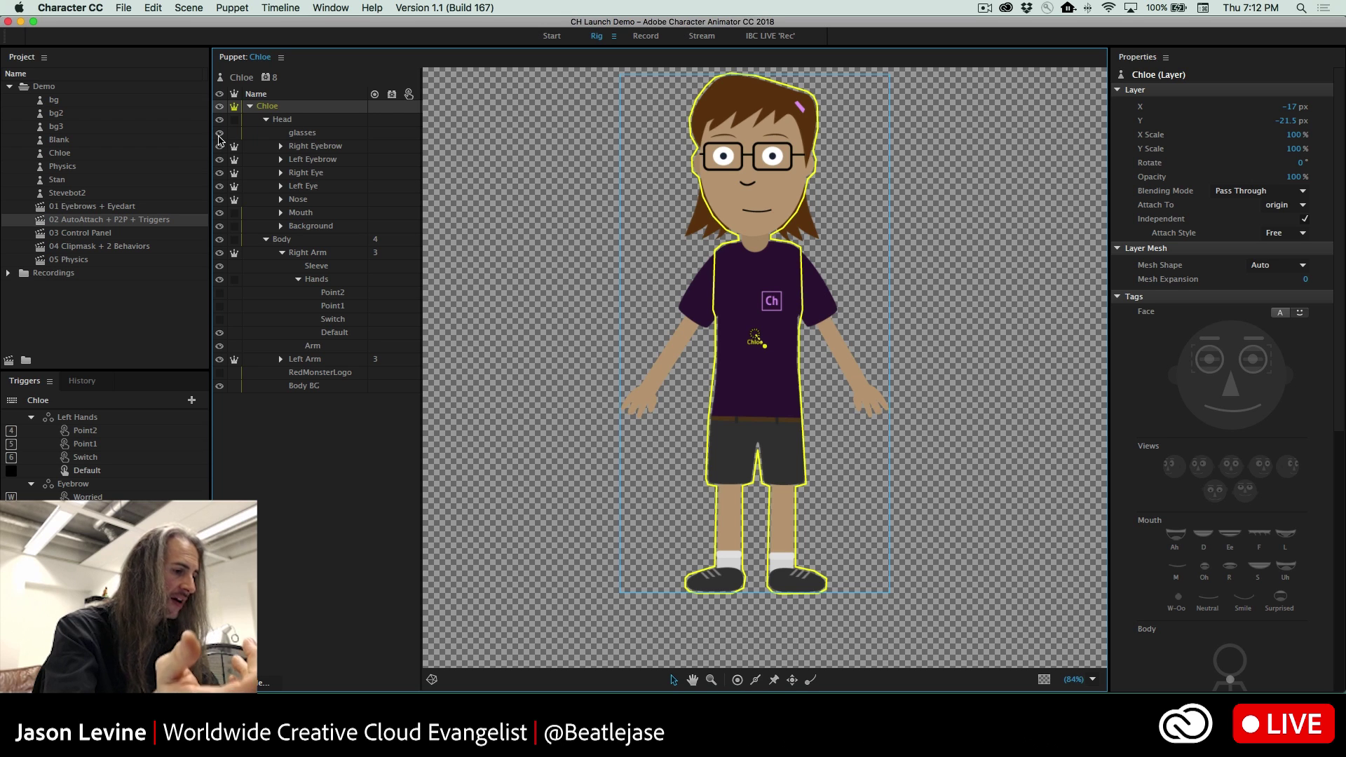
left_click(220, 133)
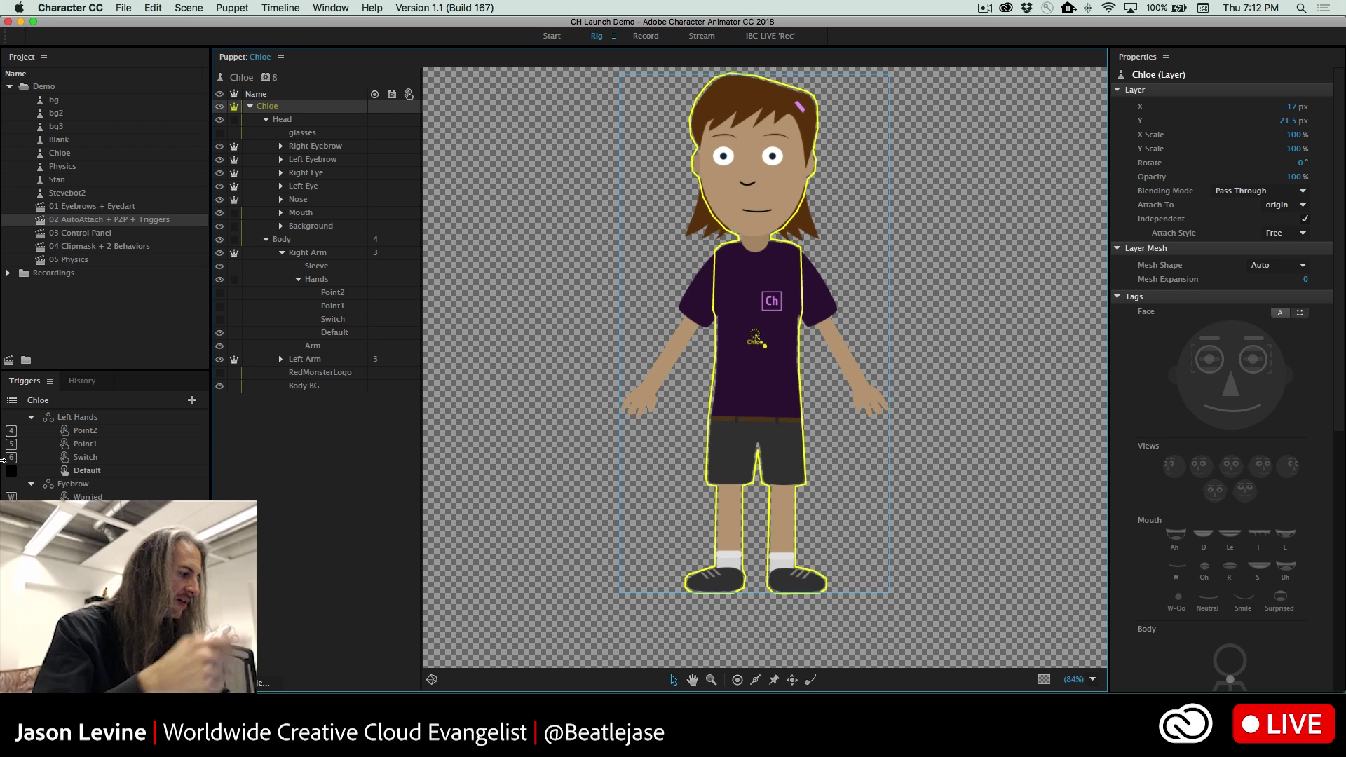
left_click(4, 433)
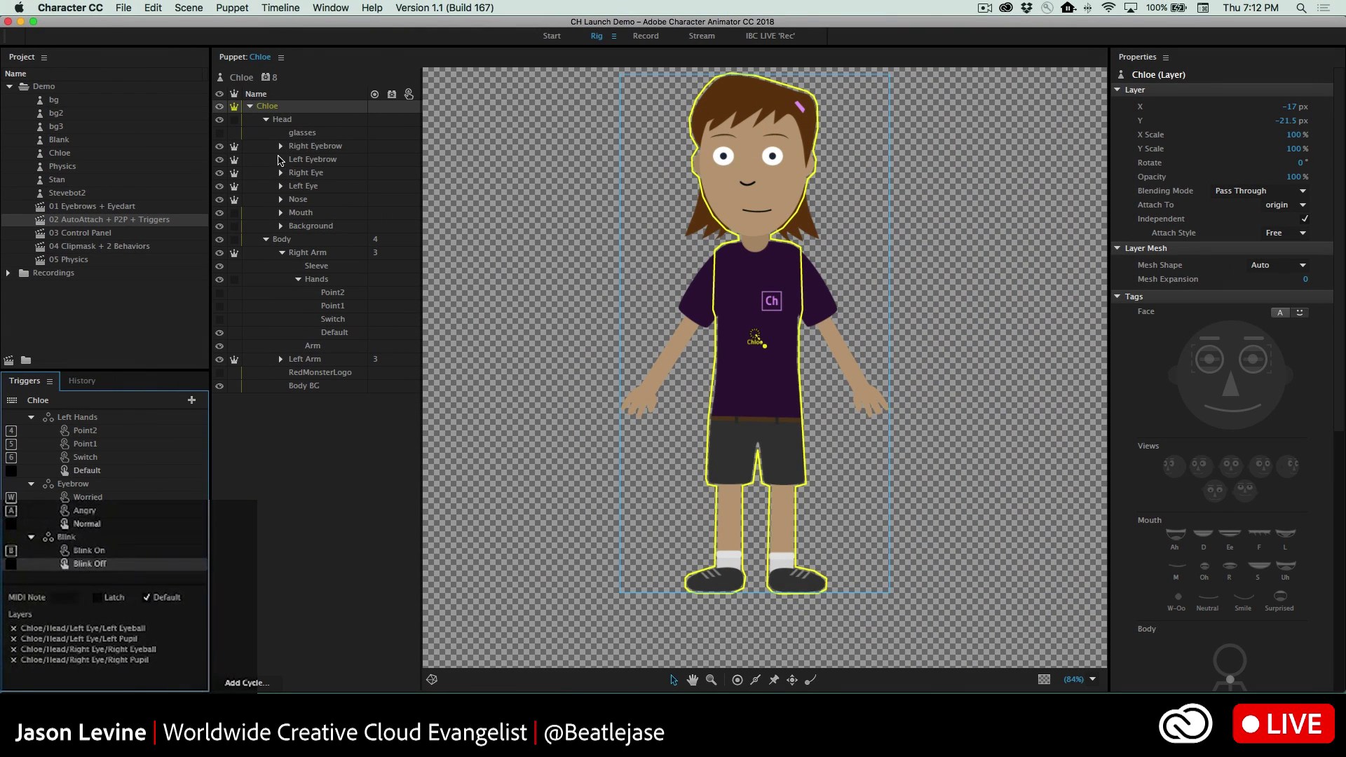
left_click_drag(304, 139, 91, 577)
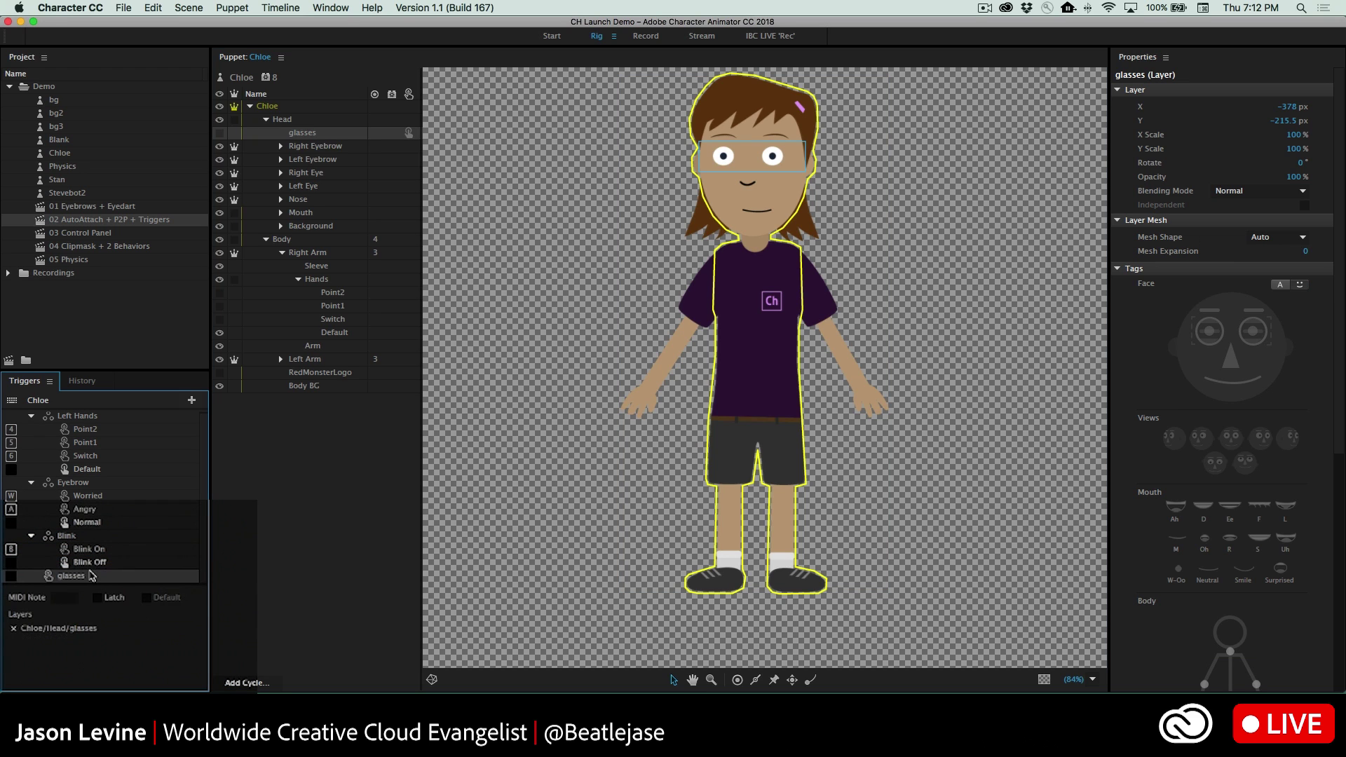
left_click(13, 576)
key("Return")
- Select the 03 Control Panel scene in the Record workspace and show Stevebot2's Controls panel
left_click(58, 234)
left_click(644, 36)
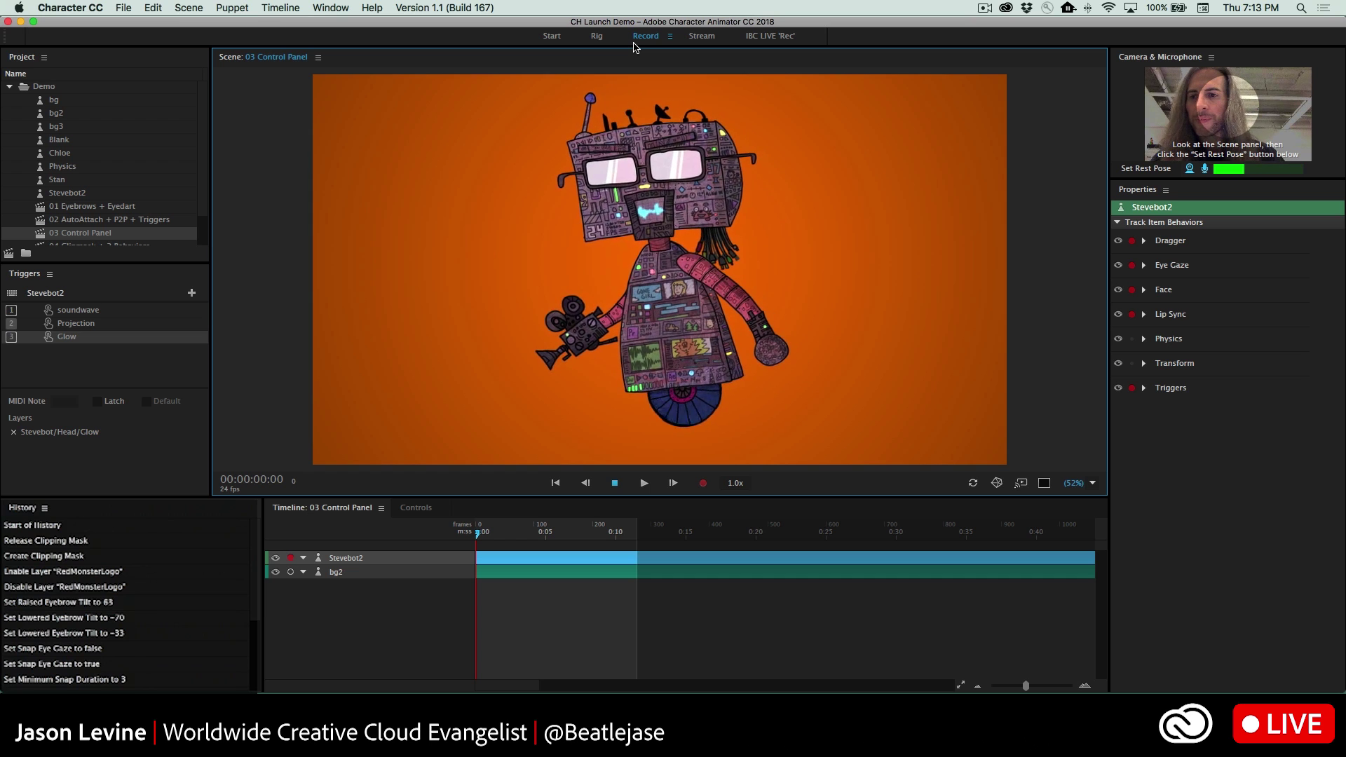
left_click(416, 510)
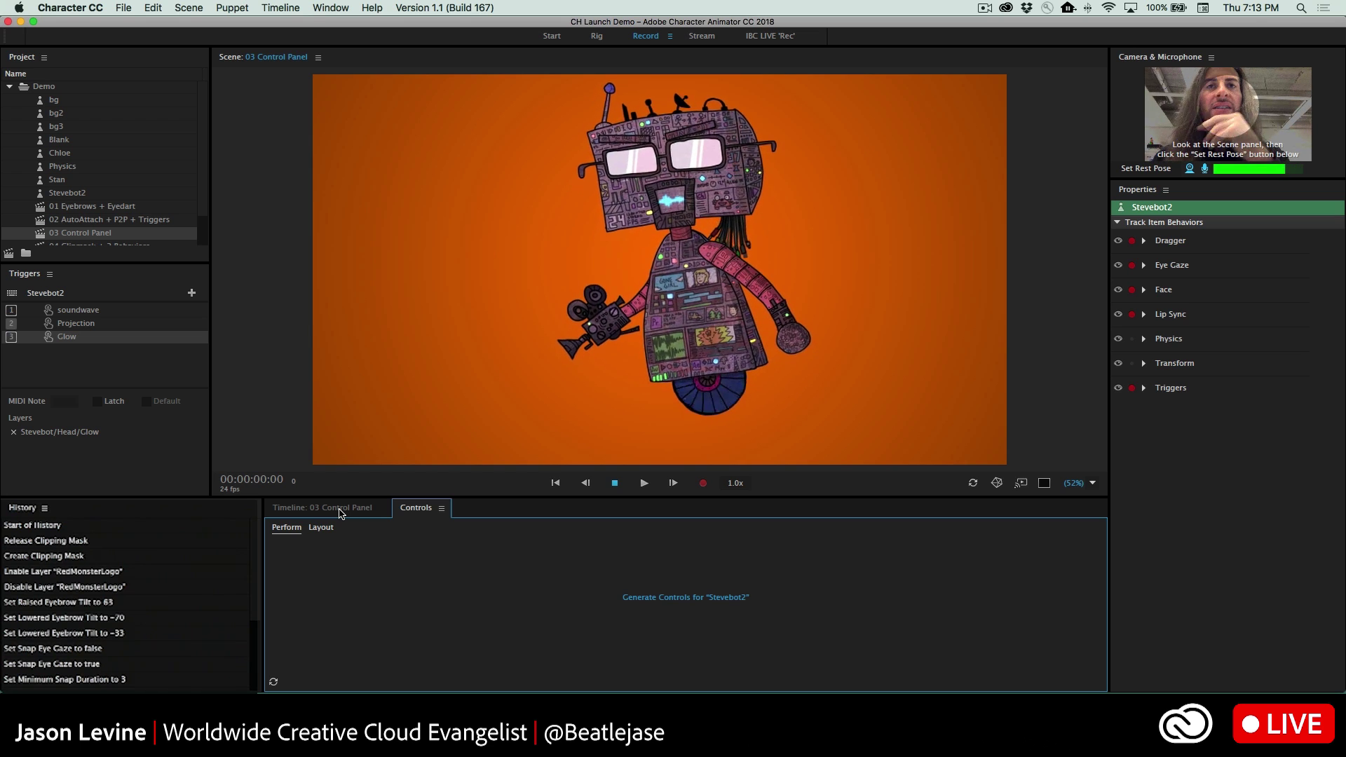
- Switch to the Stream workspace and display Stevebot2's Dragger, Physics and Transform properties
left_click(701, 36)
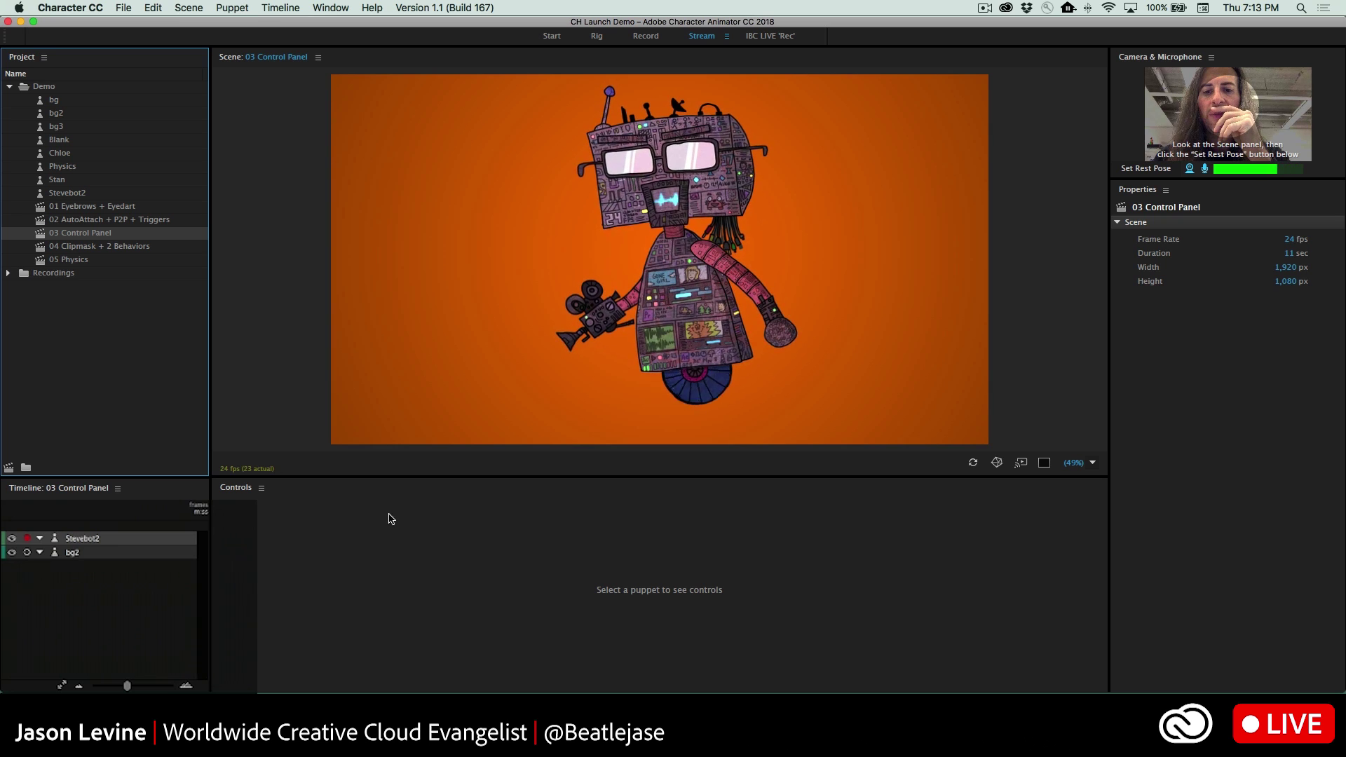
left_click(43, 197)
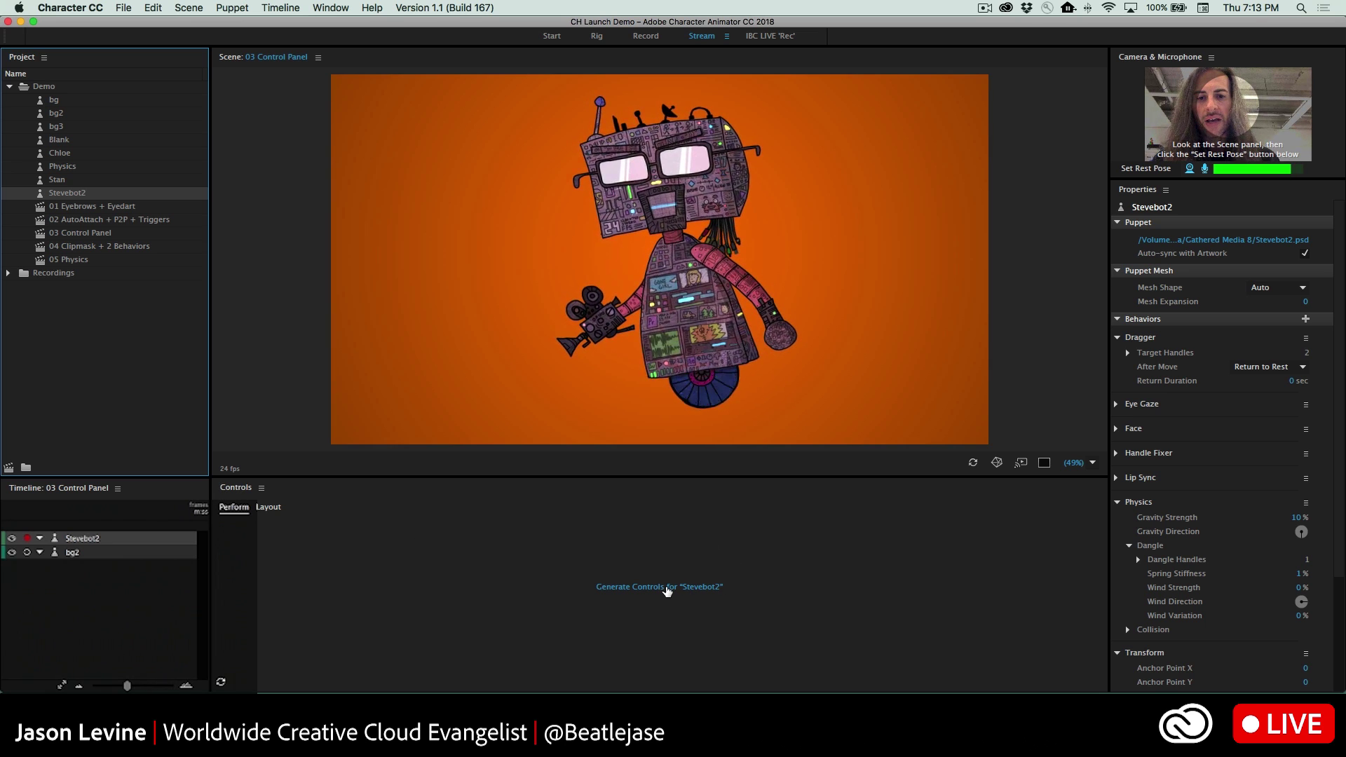
- Generate Stevebot2's controls and fire the soundwave trigger three times
left_click(666, 590)
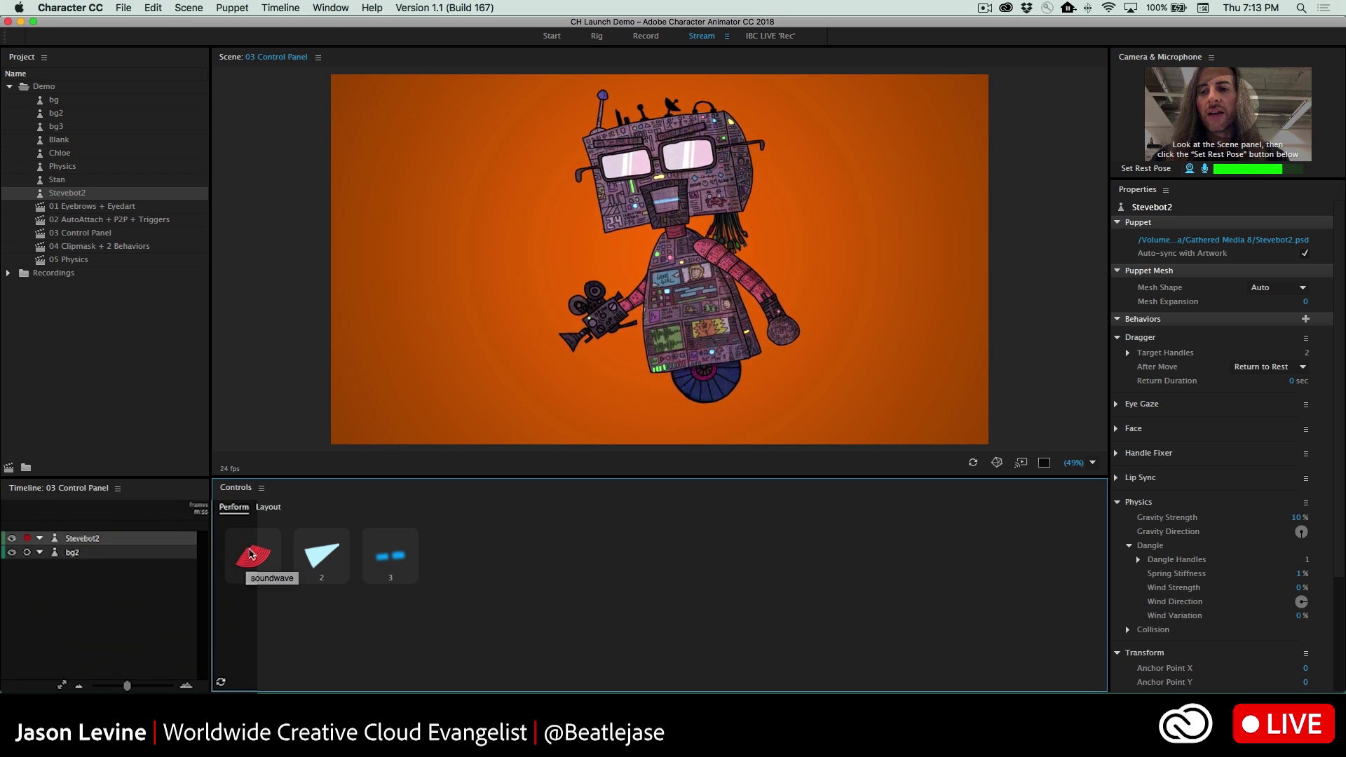
left_click(251, 554)
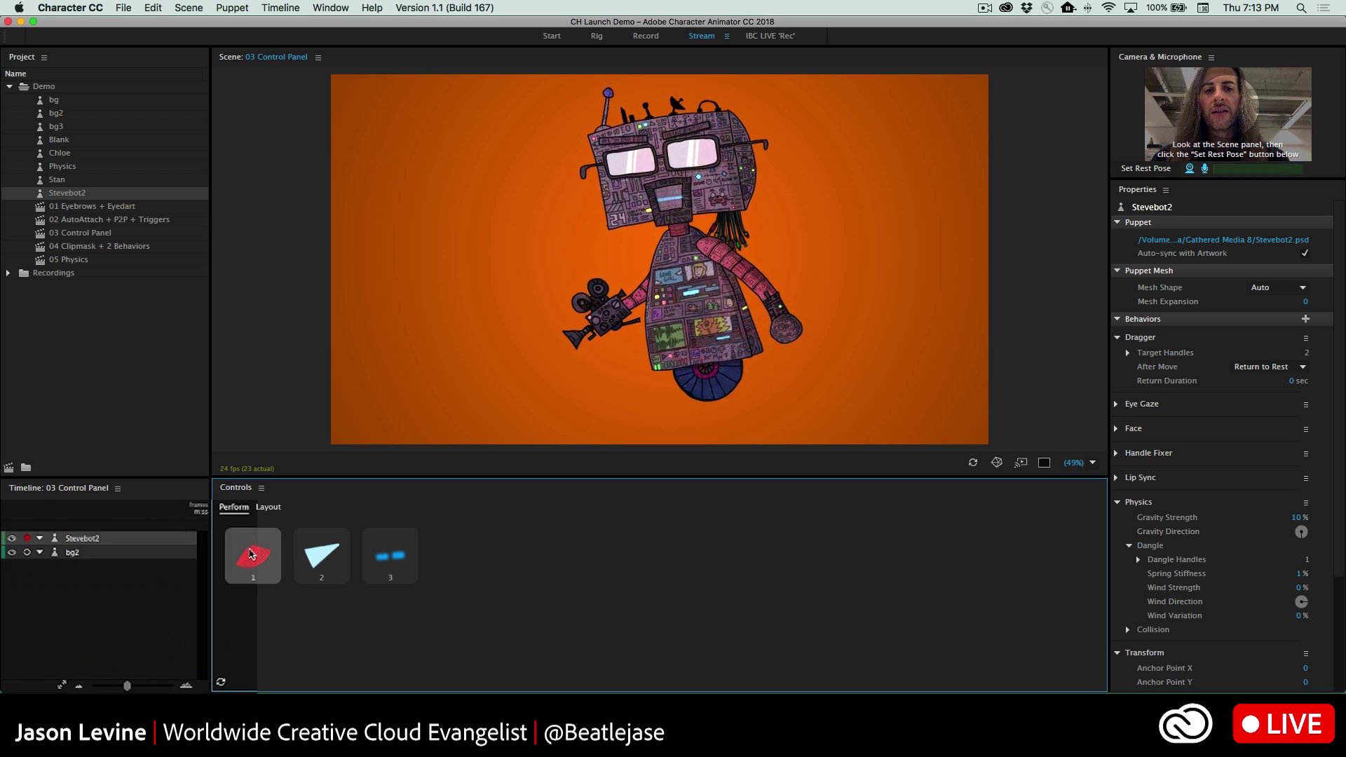
left_click(252, 554)
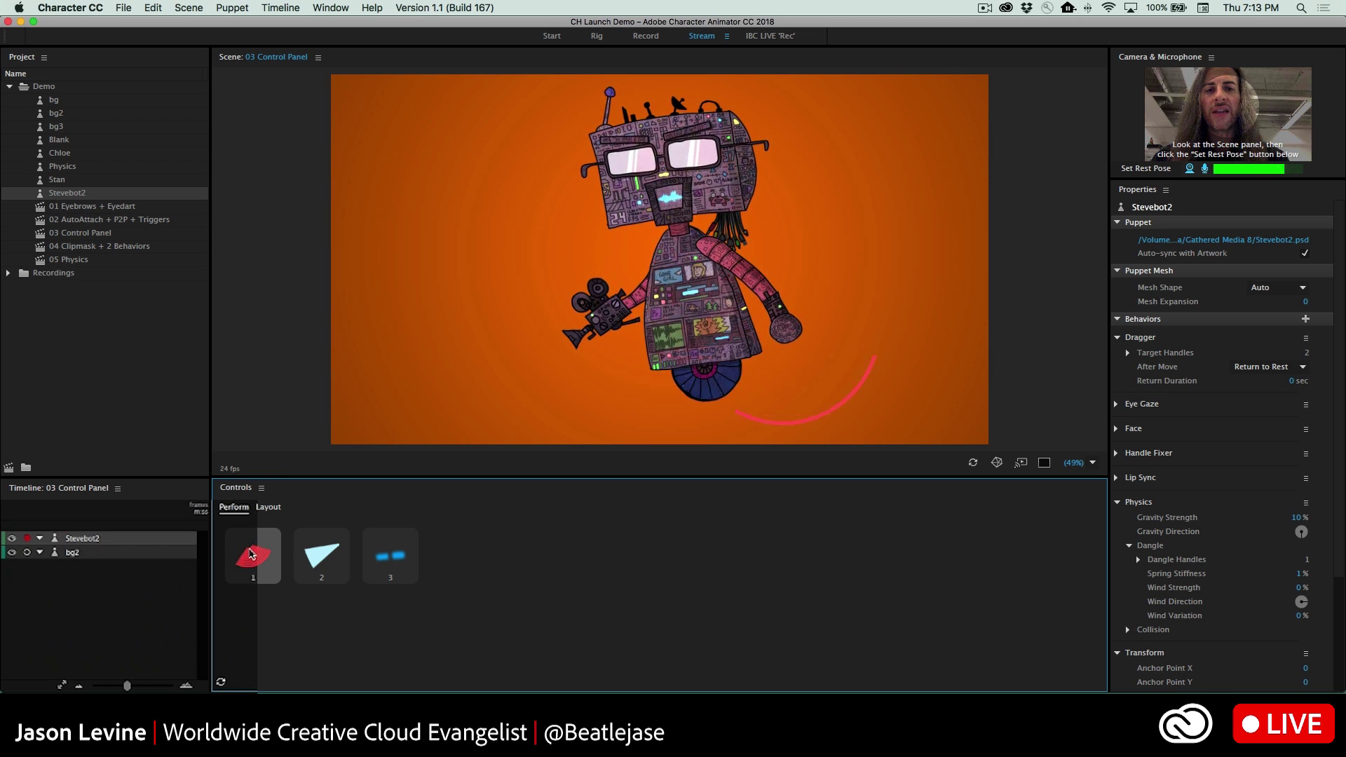
left_click(251, 554)
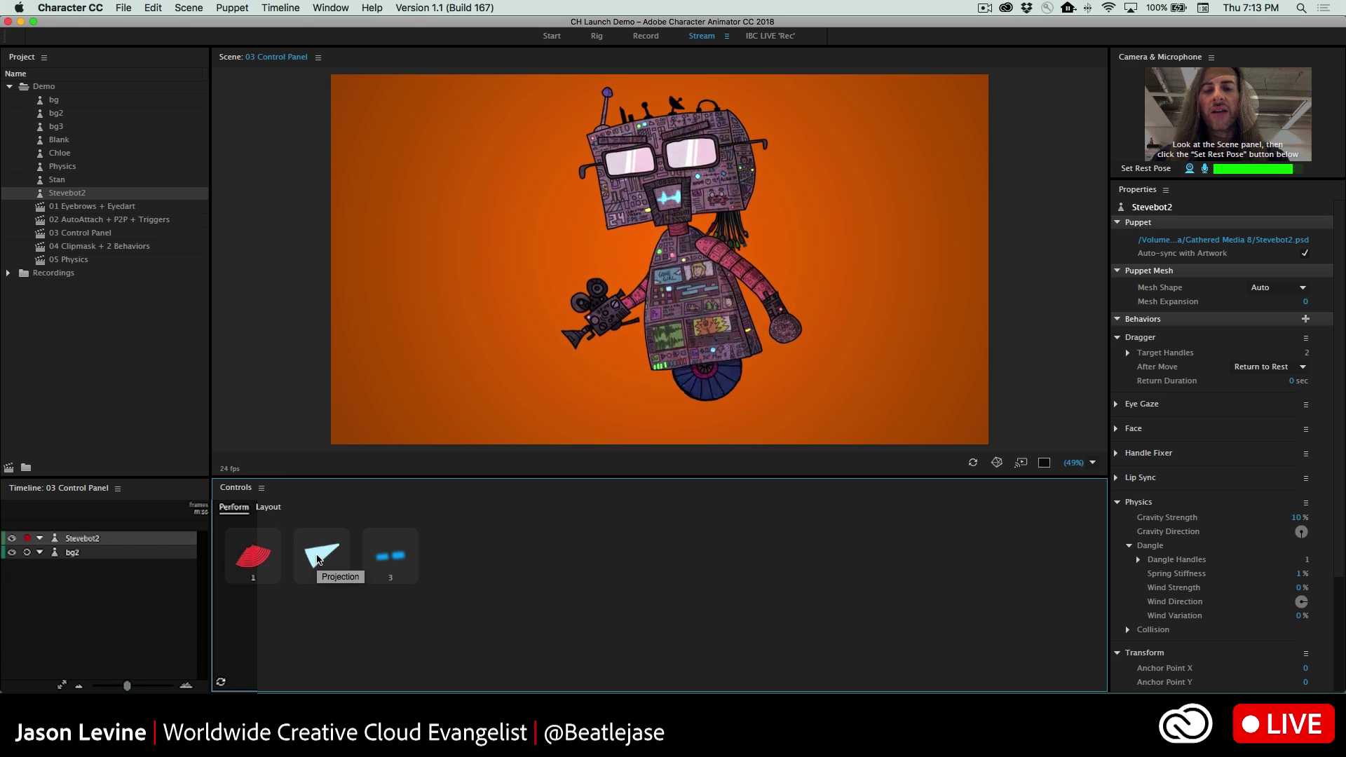
- Turn the Projection beam on, toggle the third trigger repeatedly, then switch the beam off
left_click(318, 559)
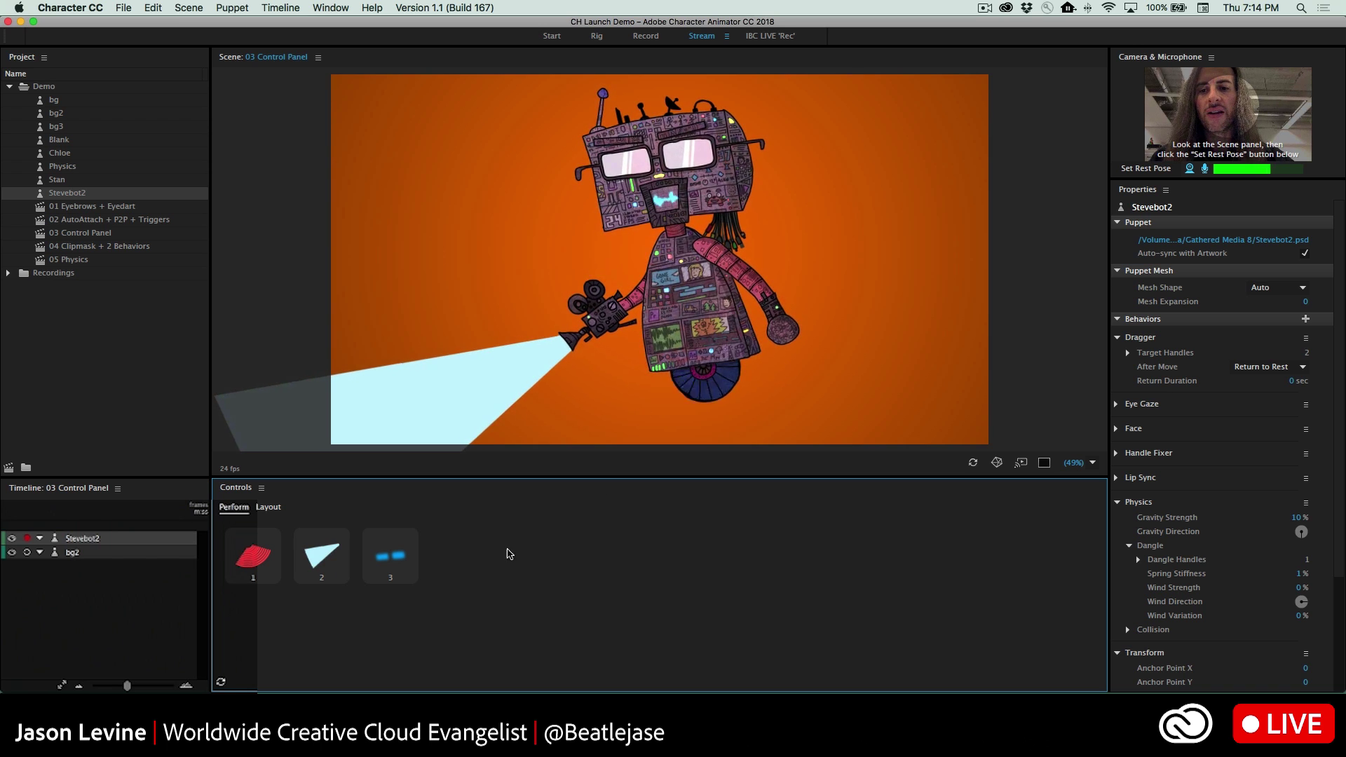
left_click(396, 555)
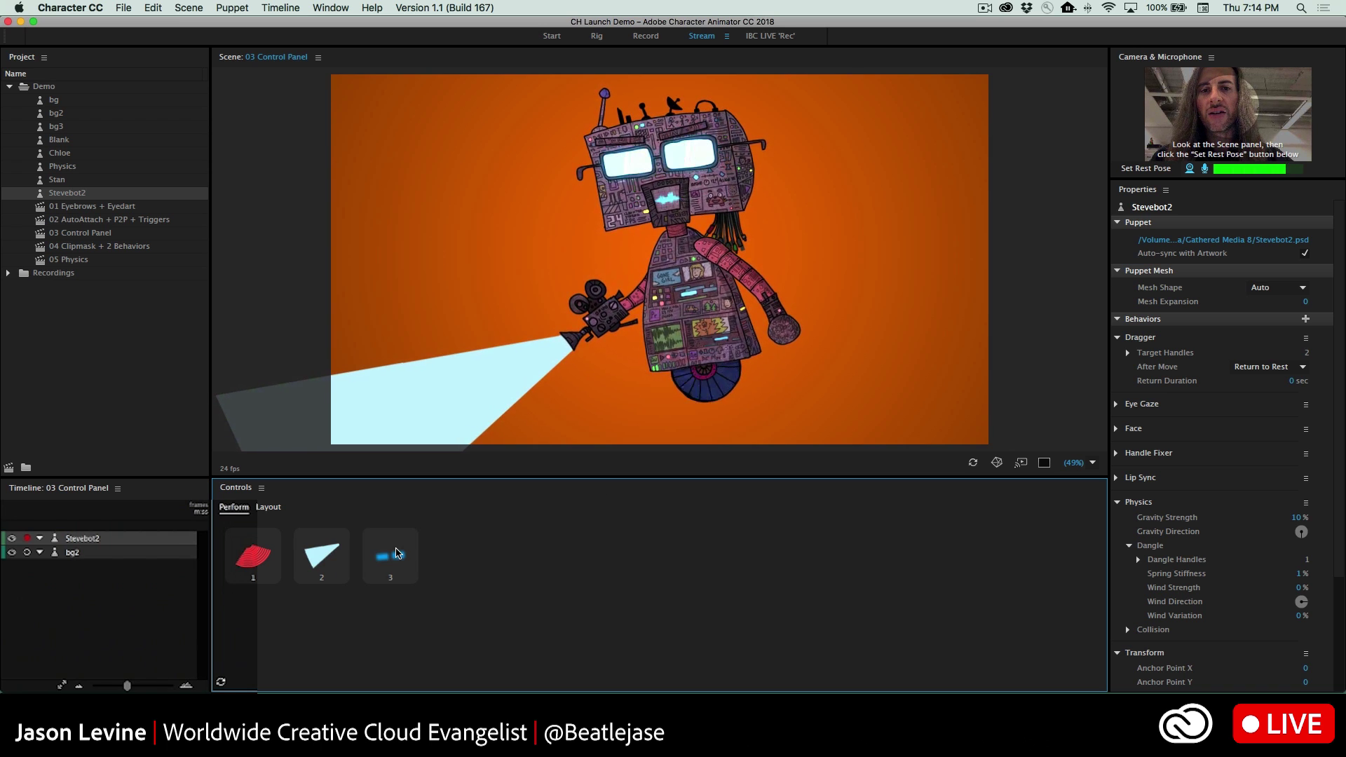
left_click(396, 555)
left_click(396, 555)
left_click(397, 555)
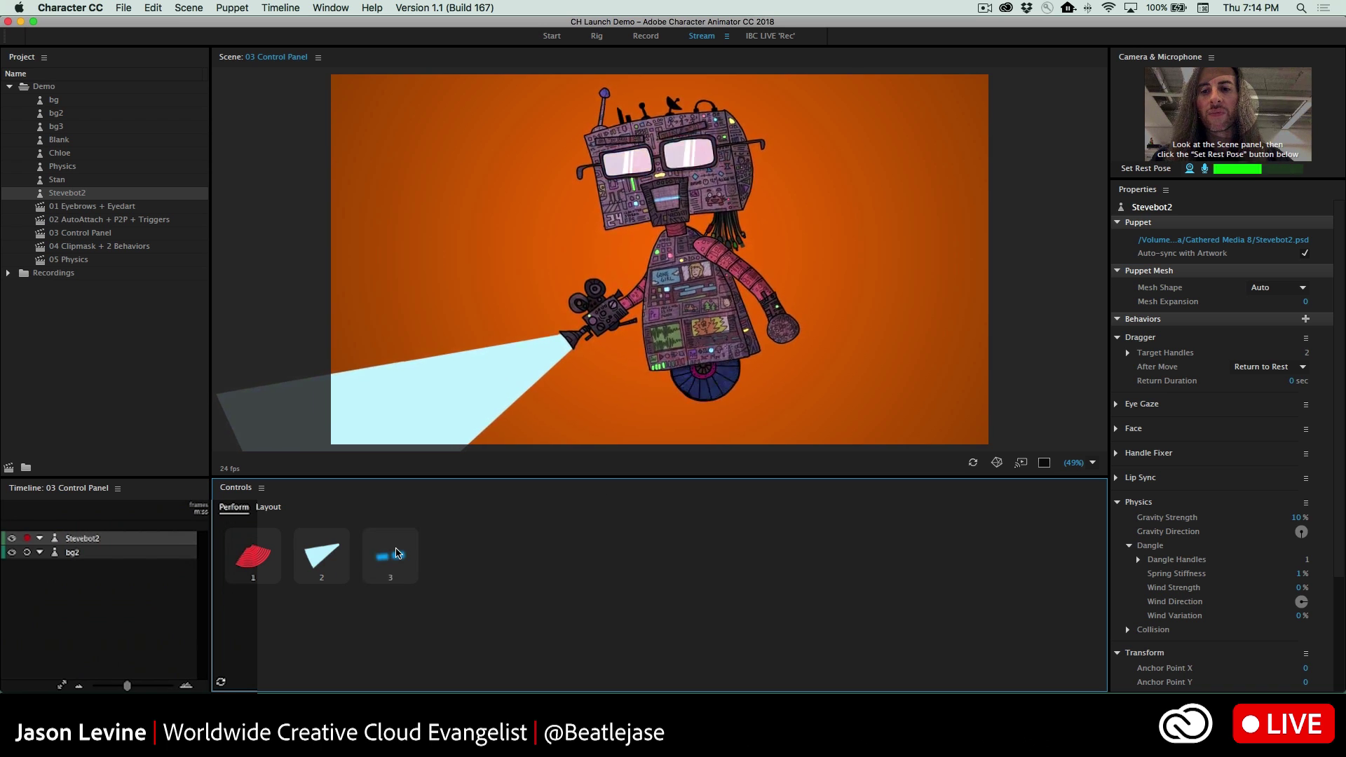
left_click(396, 555)
left_click(322, 552)
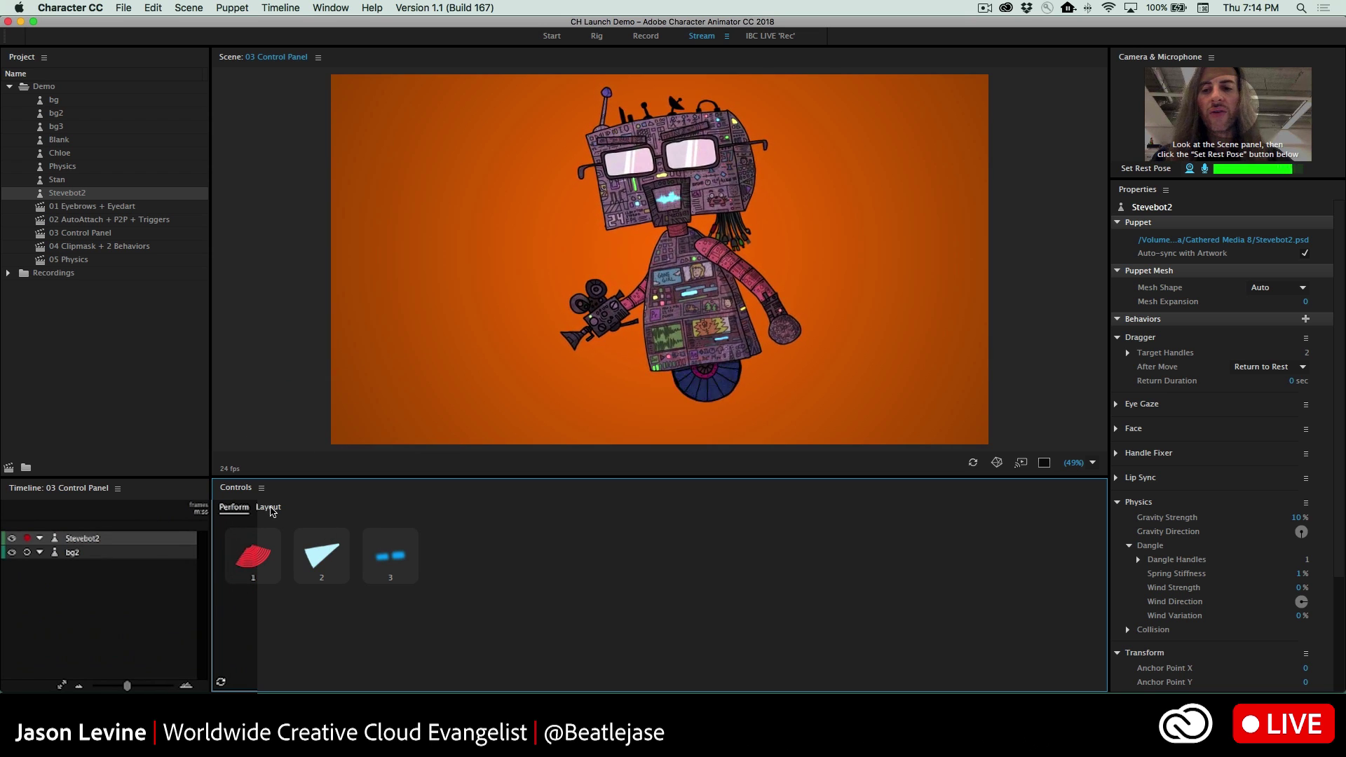
- In Layout, add Opacity and Scale X sliders, then drag Opacity in Perform to fade the robot
left_click(271, 510)
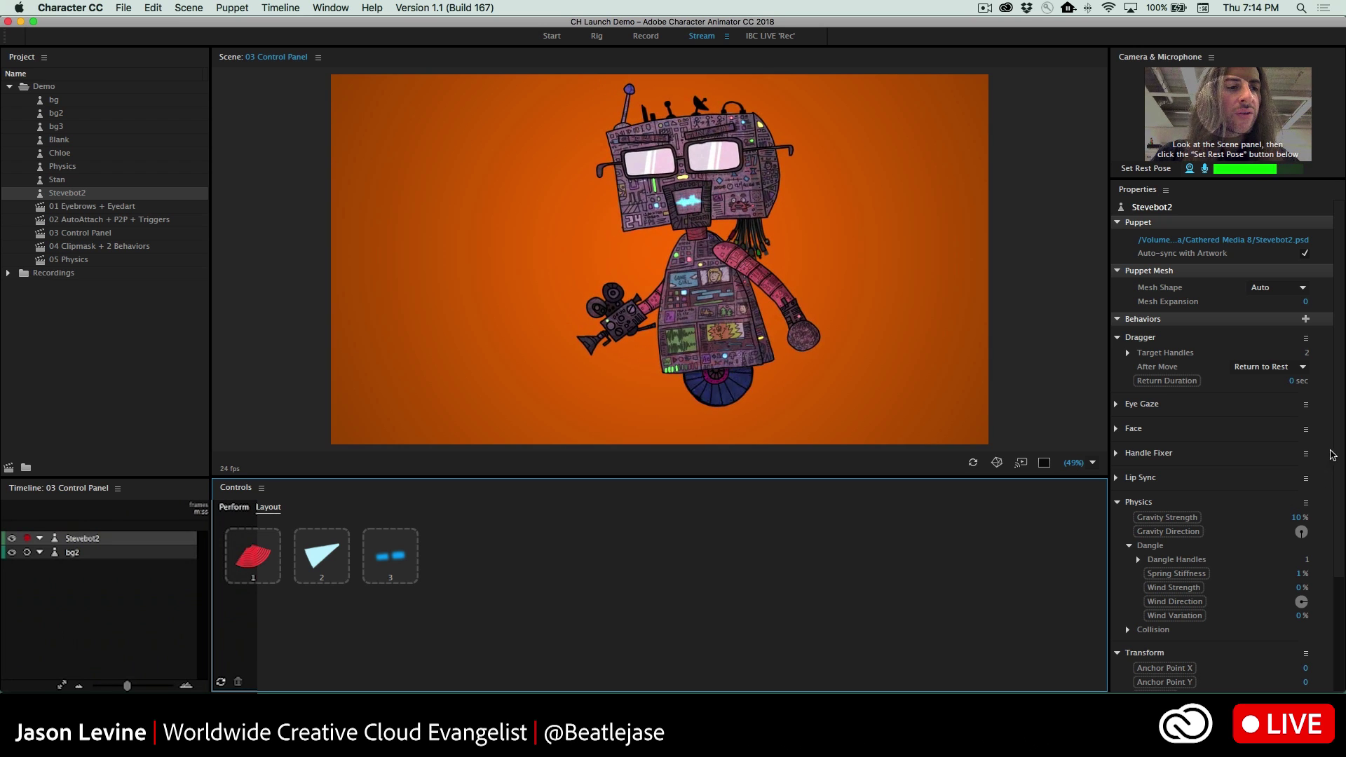
left_click_drag(1336, 455, 1342, 635)
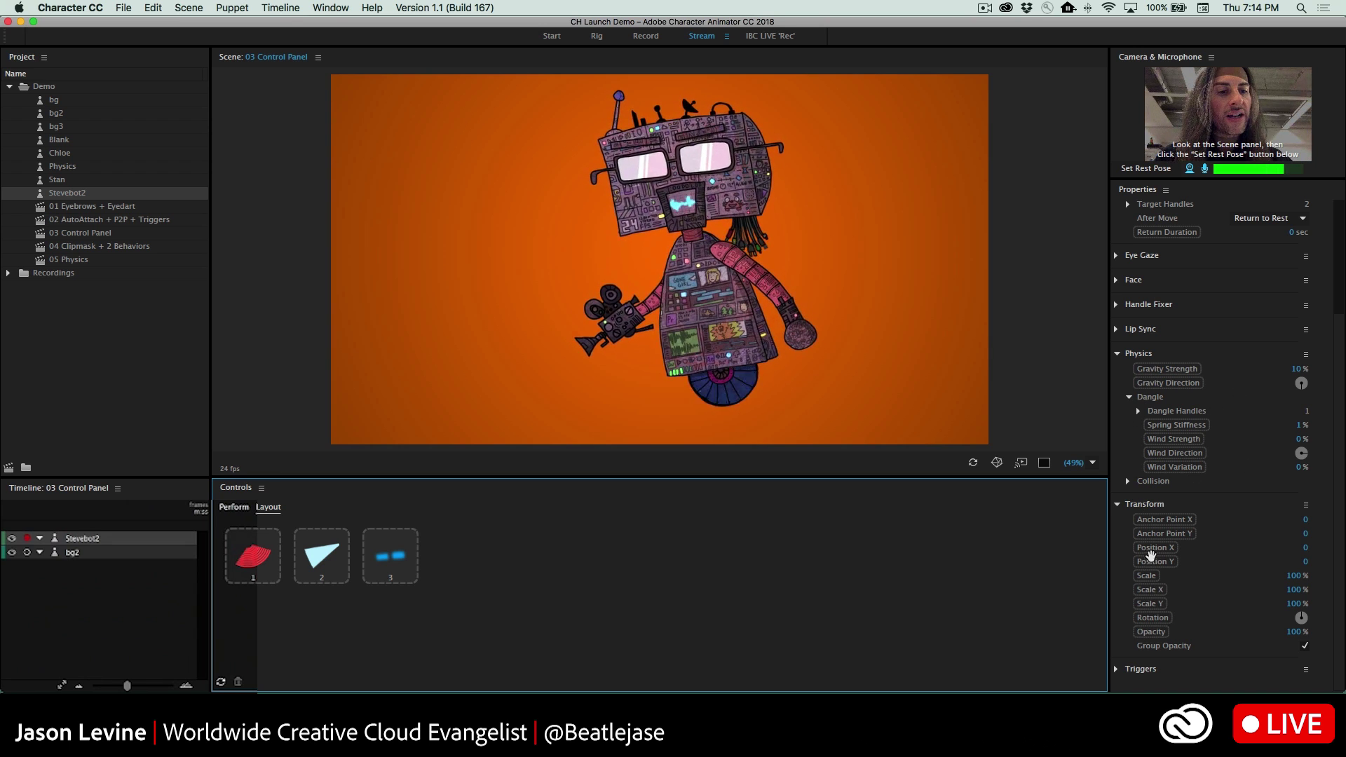
left_click_drag(1152, 632, 495, 561)
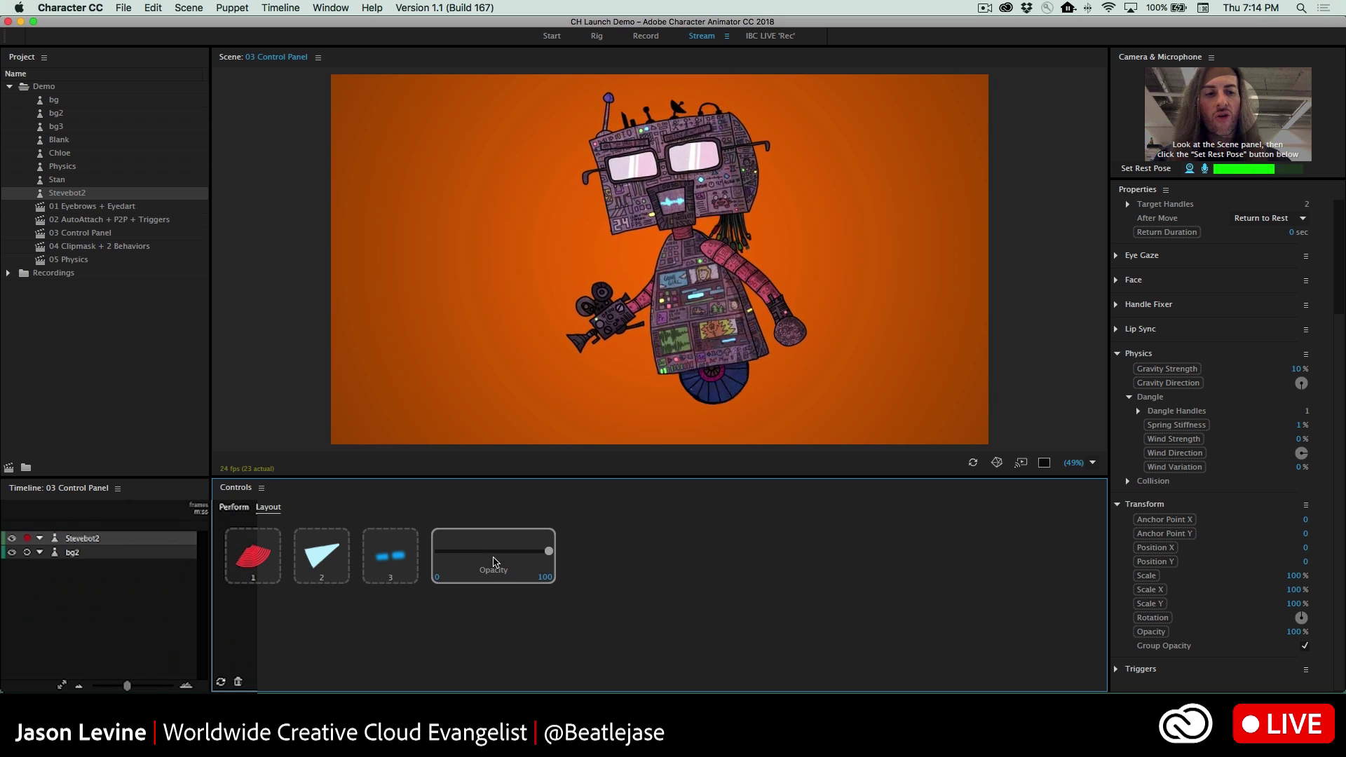
left_click_drag(1162, 588, 622, 555)
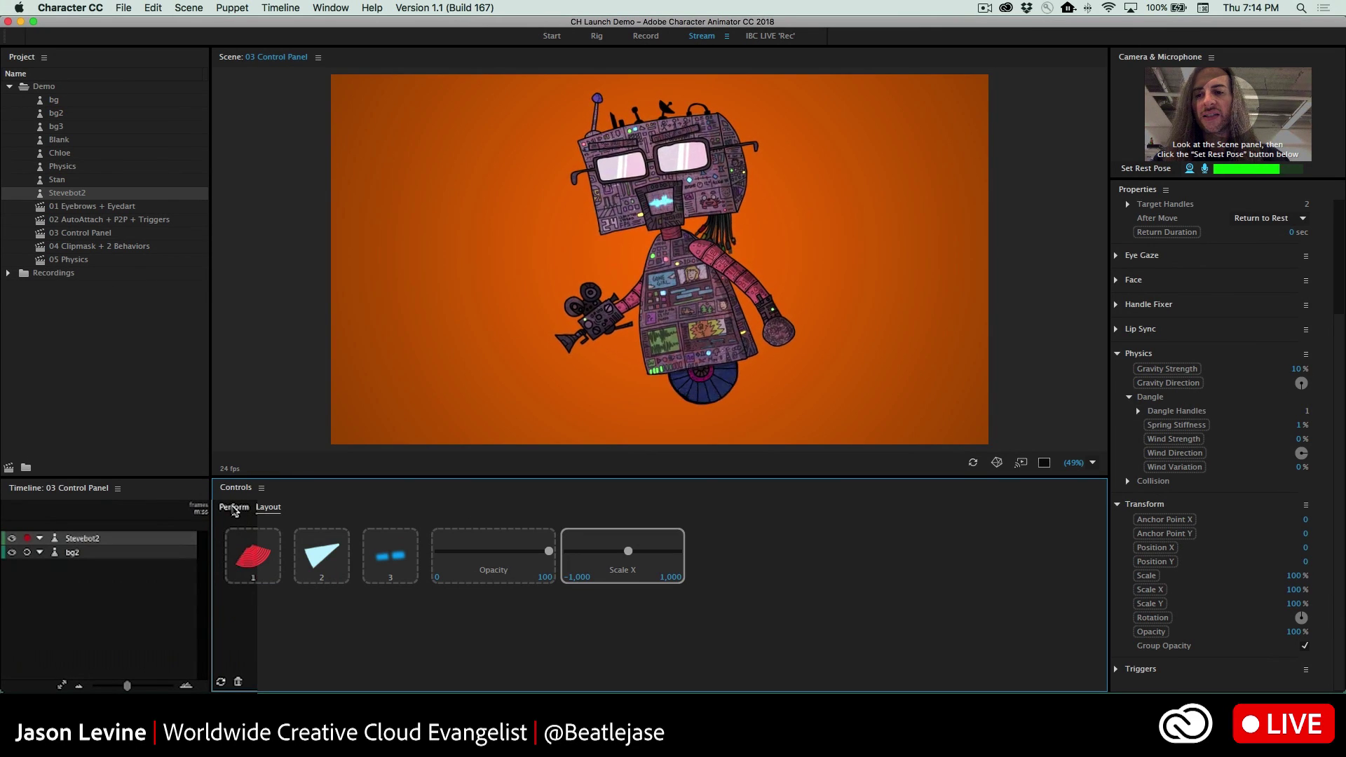
left_click(234, 507)
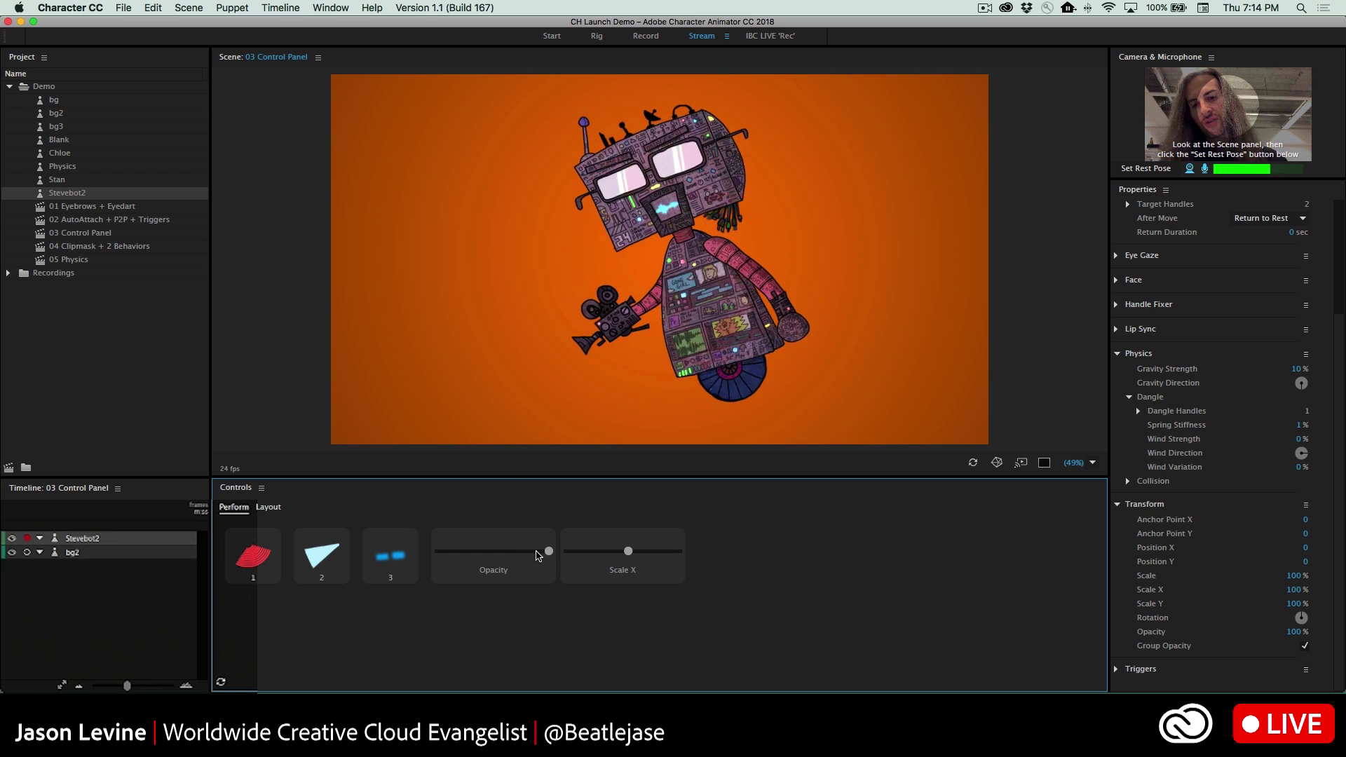
left_click_drag(552, 555, 627, 552)
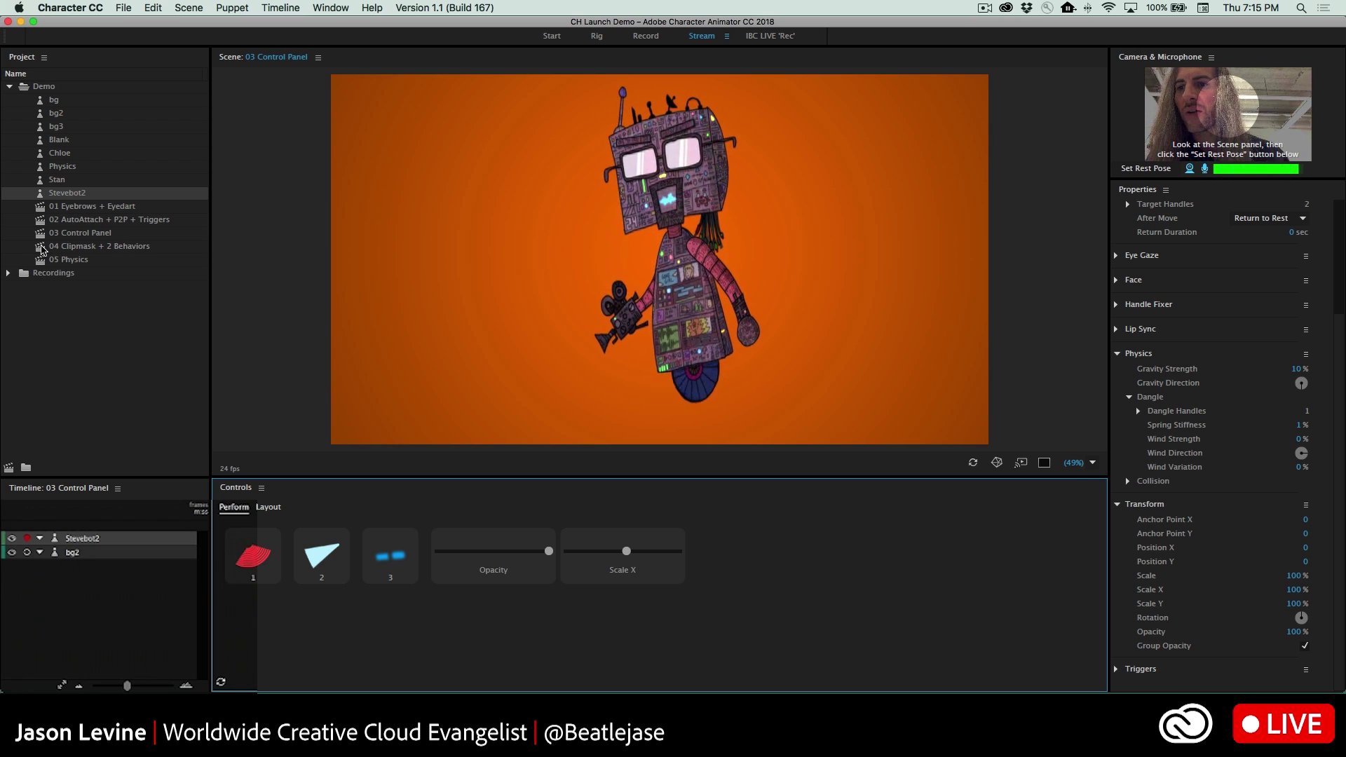
- Open the 04 Clipmask + 2 Behaviors scene, switch to Rig and select the Stan puppet
double_click(43, 247)
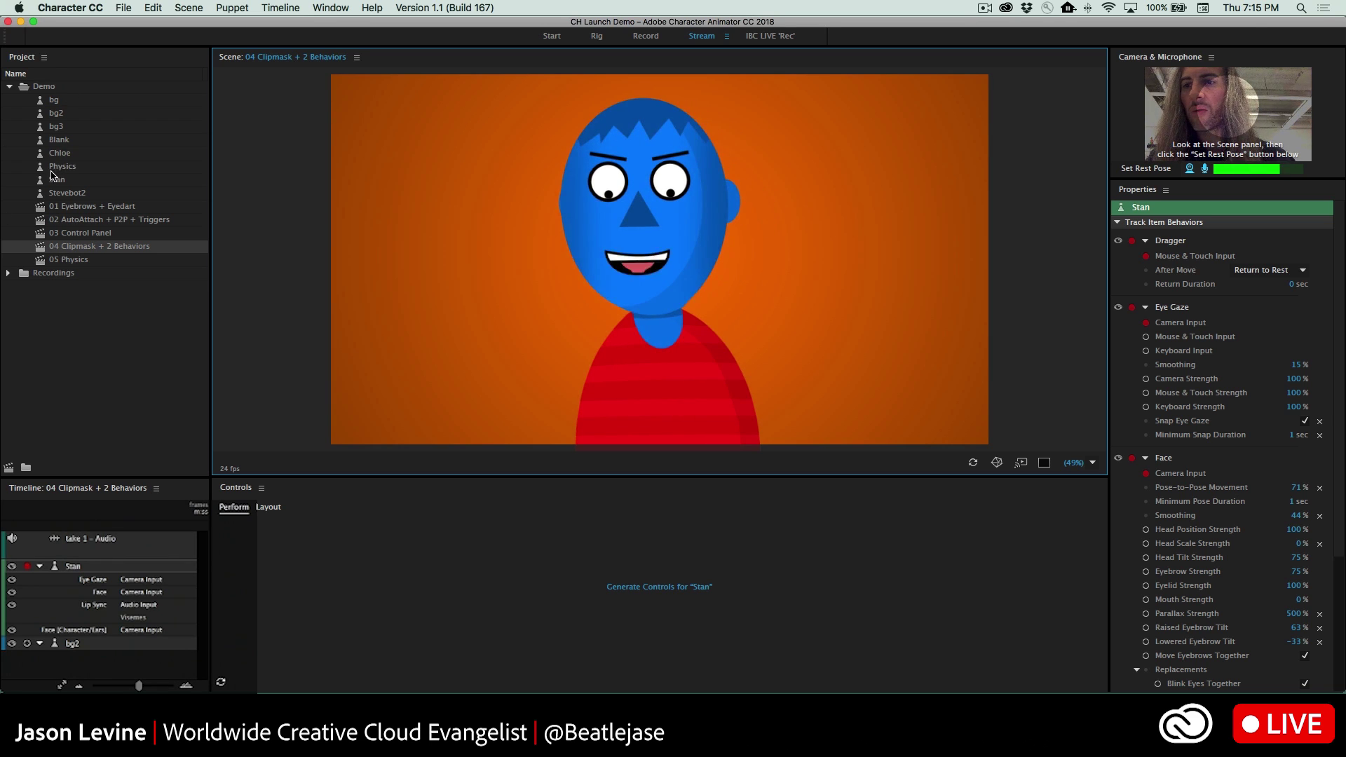
left_click(596, 36)
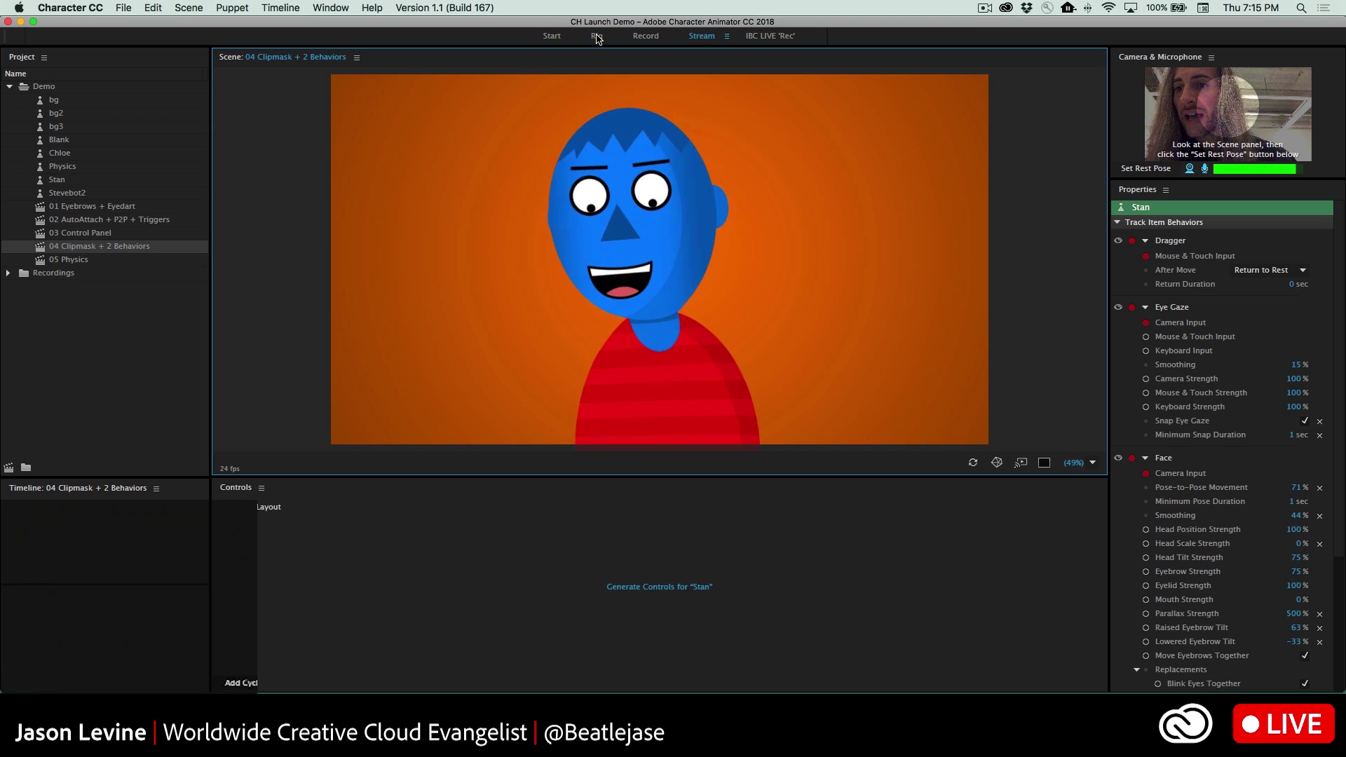
left_click(39, 181)
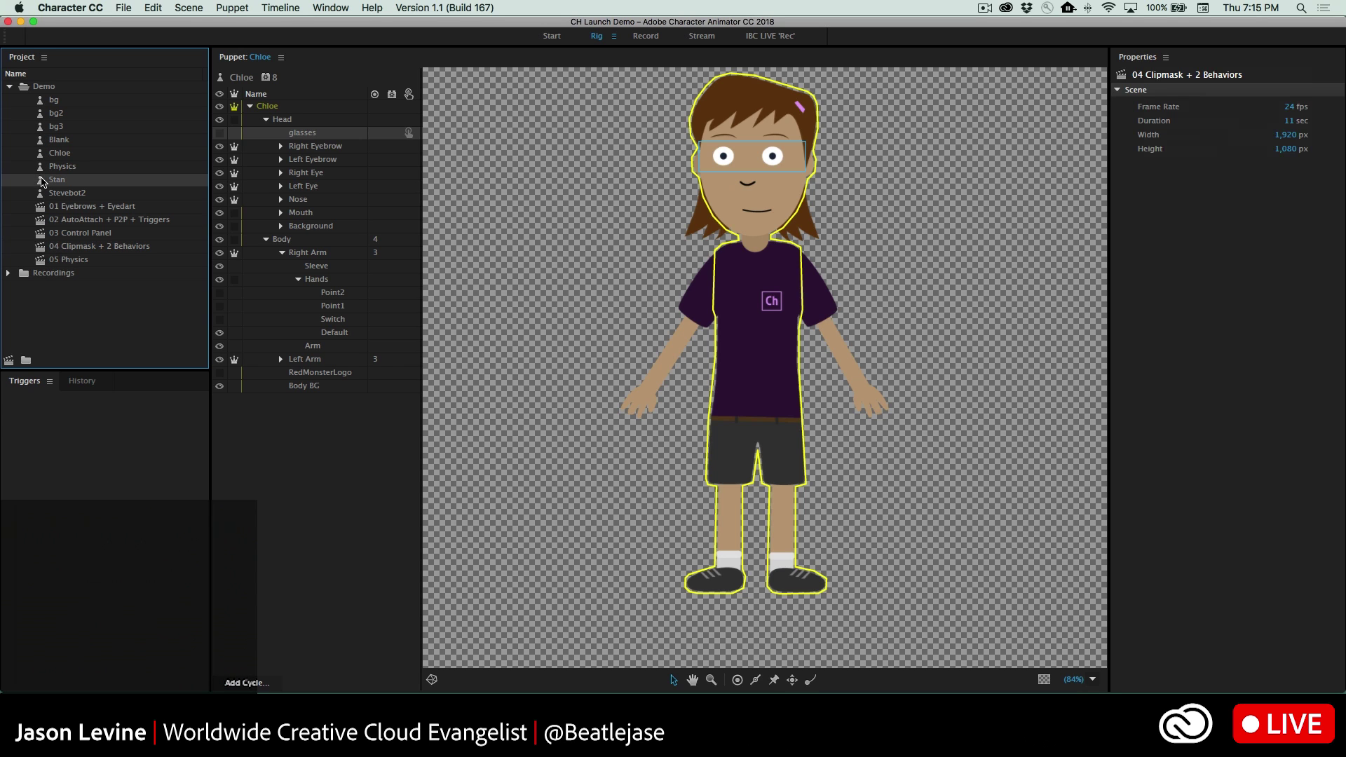
- Open Stan in Rig, release the hair's clipping mask via Puppet menu, then recreate it
double_click(41, 181)
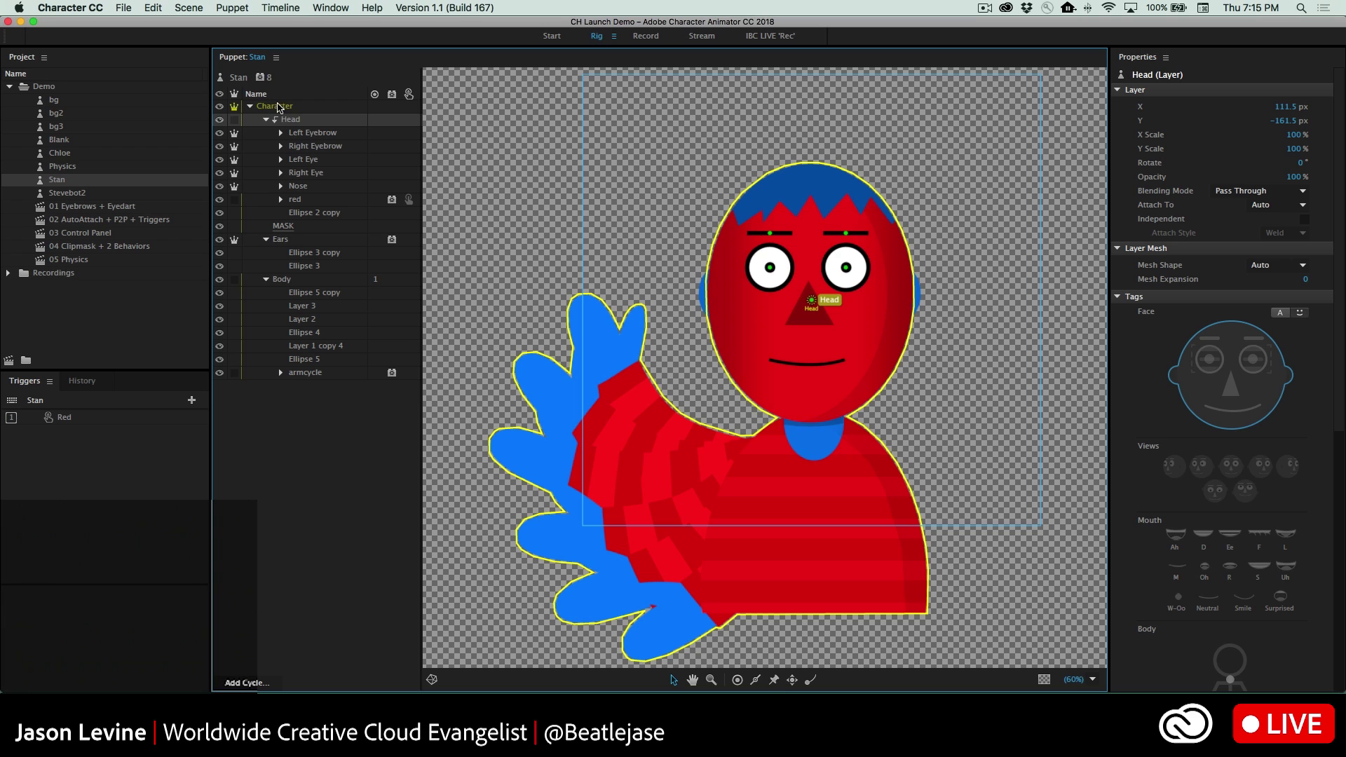
left_click(267, 7)
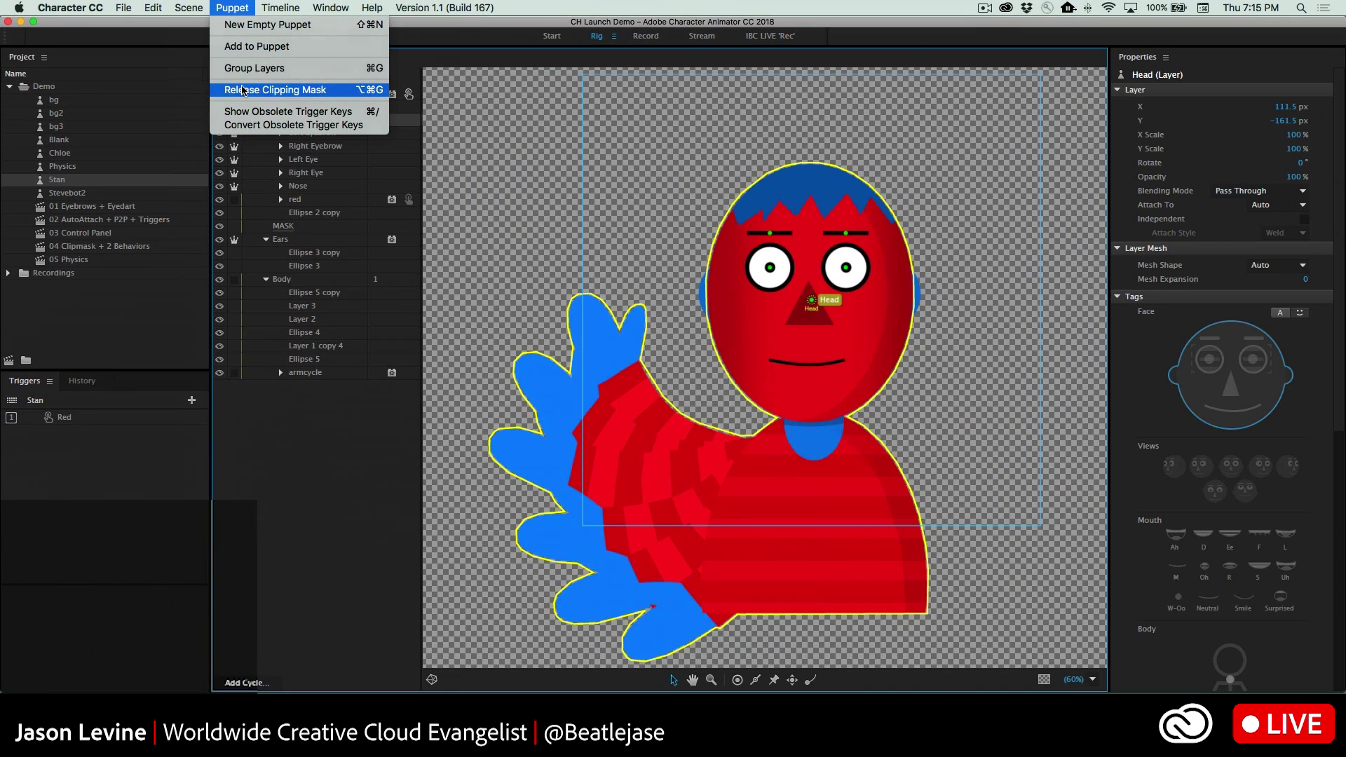
left_click(244, 90)
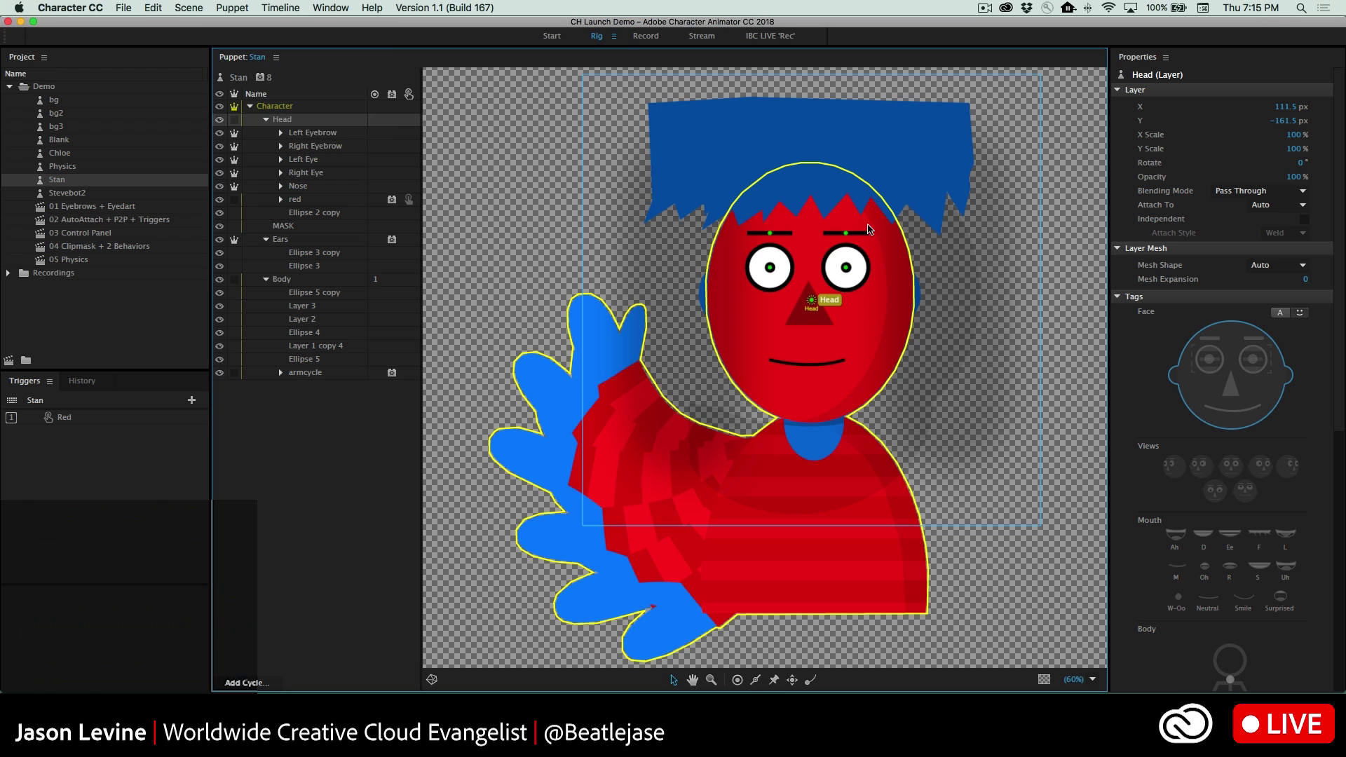
left_click(249, 6)
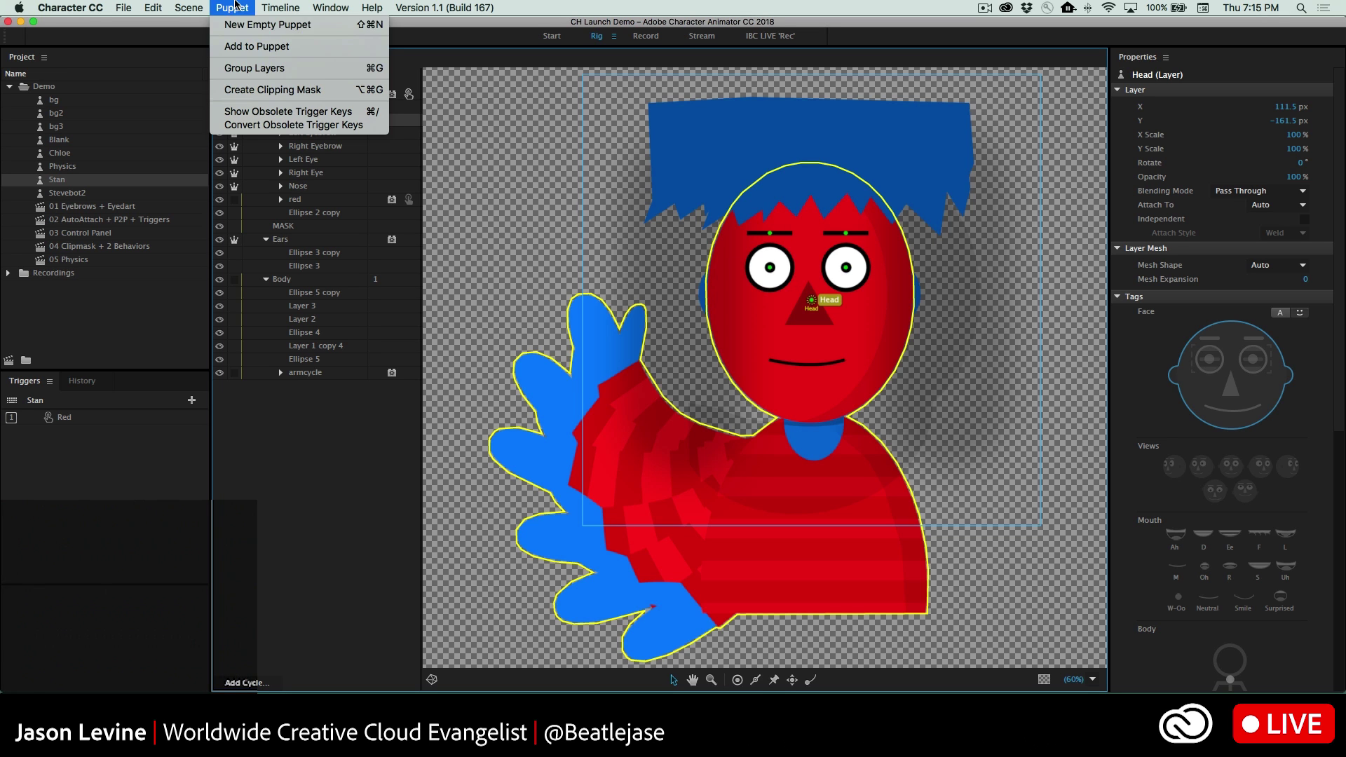
left_click(279, 90)
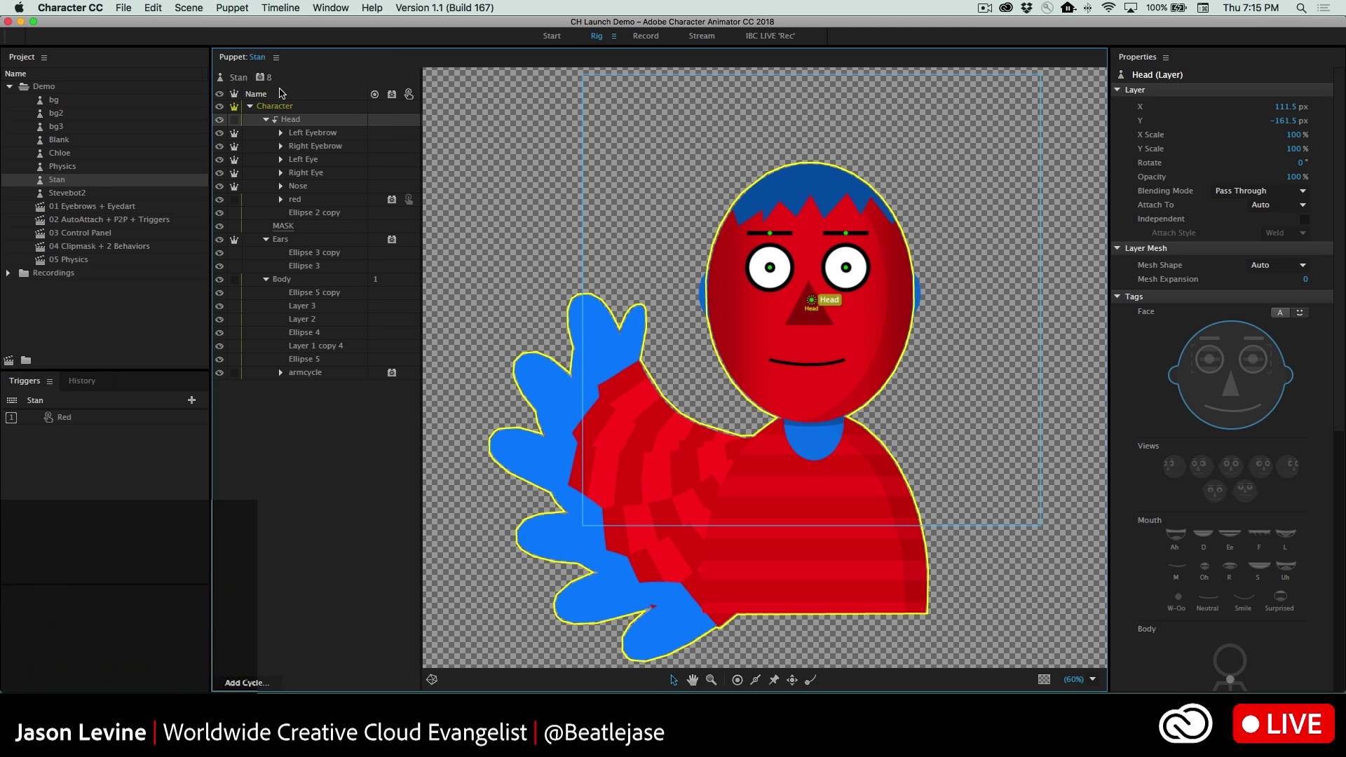
- Reopen the 04 Clipmask scene, generate Stan's controls and fire the Red trigger with click and key 1
double_click(44, 246)
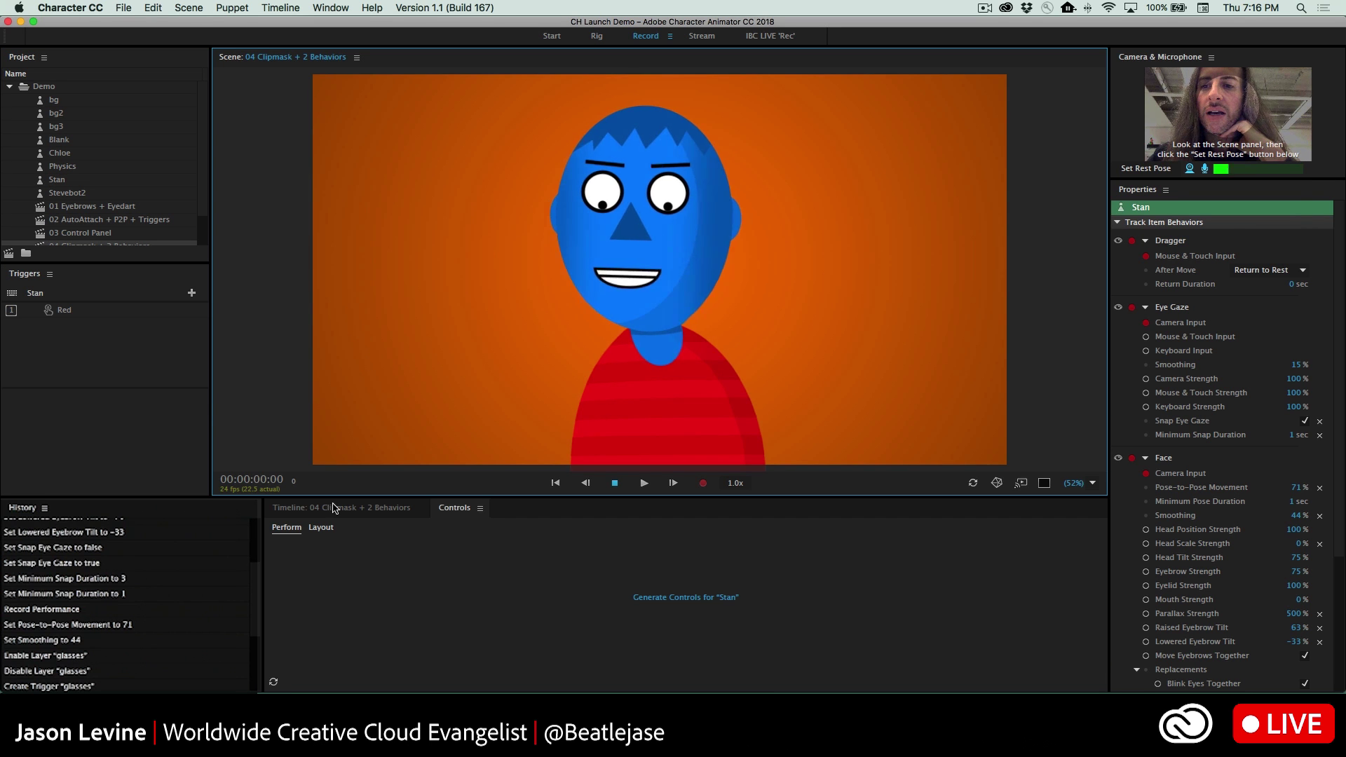
left_click(685, 597)
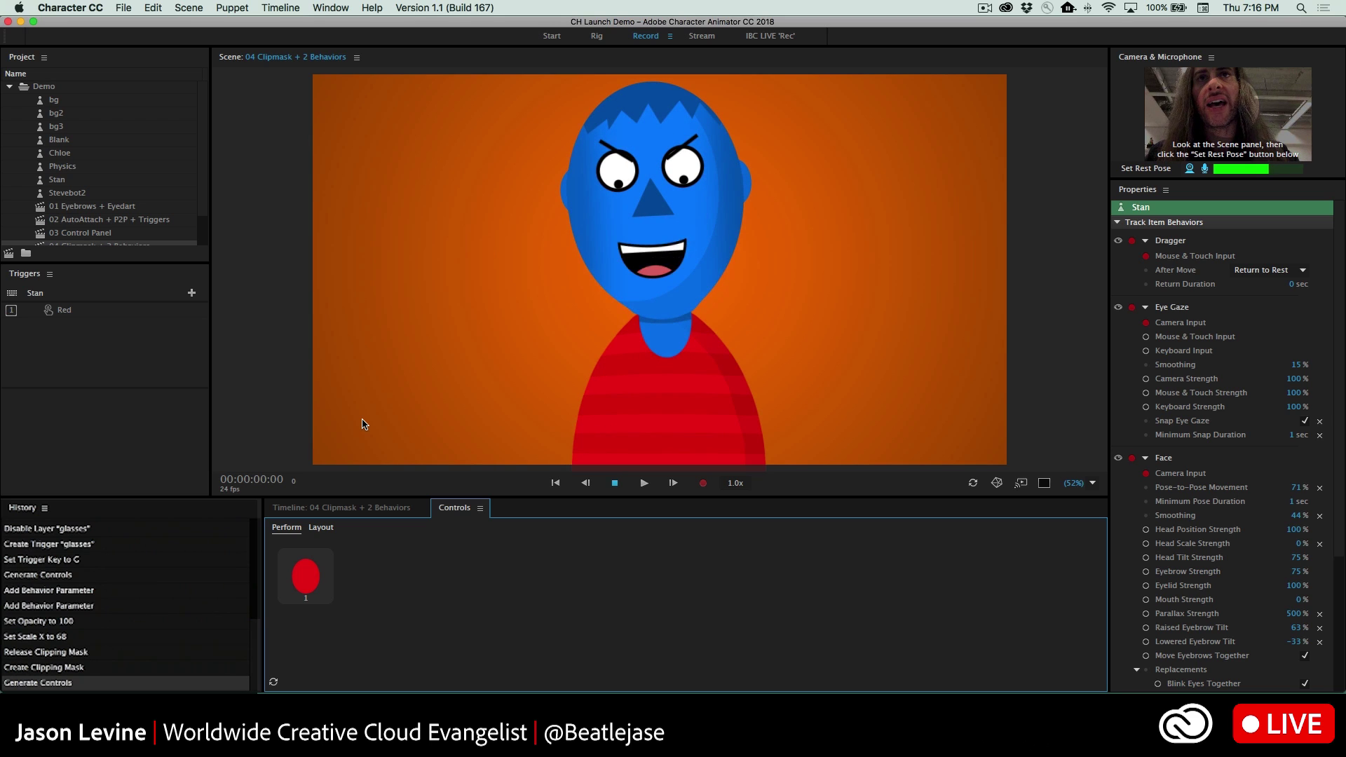
left_click(306, 579)
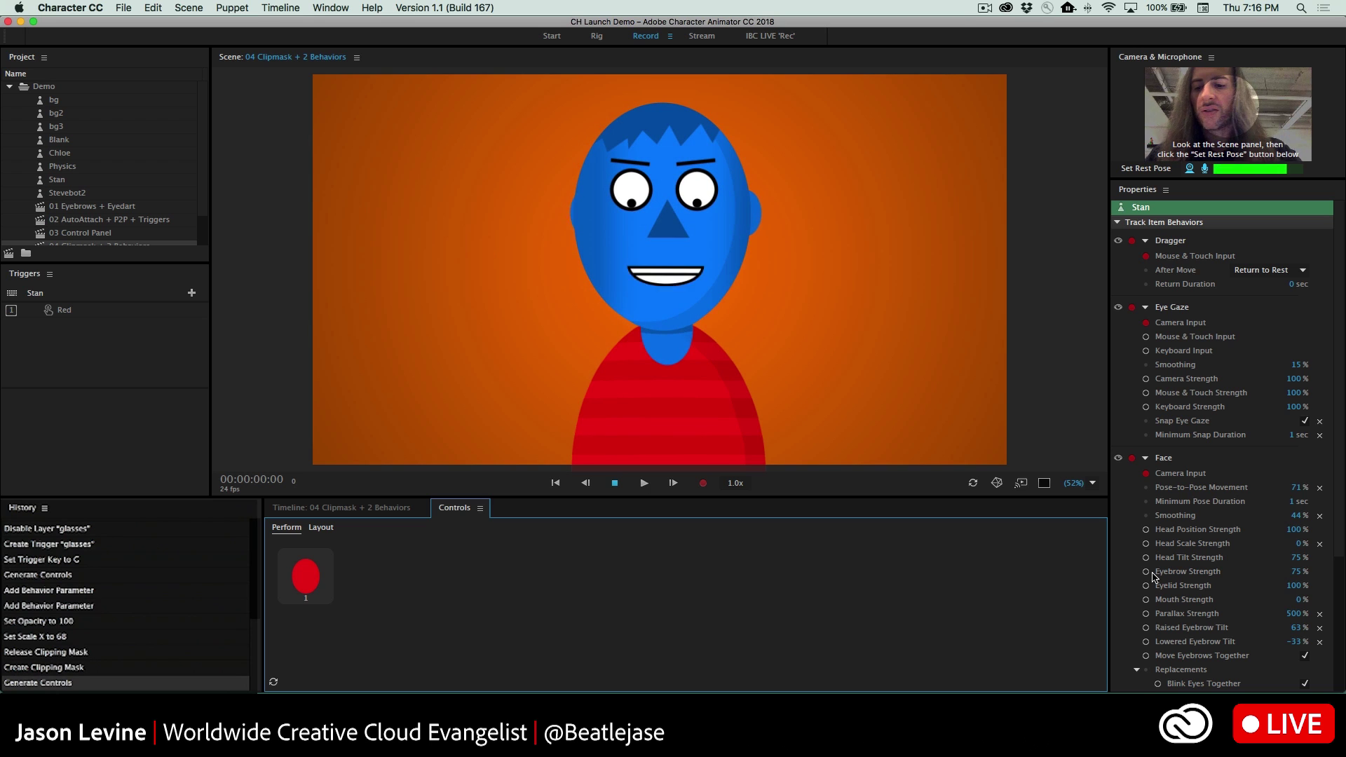
key("1")
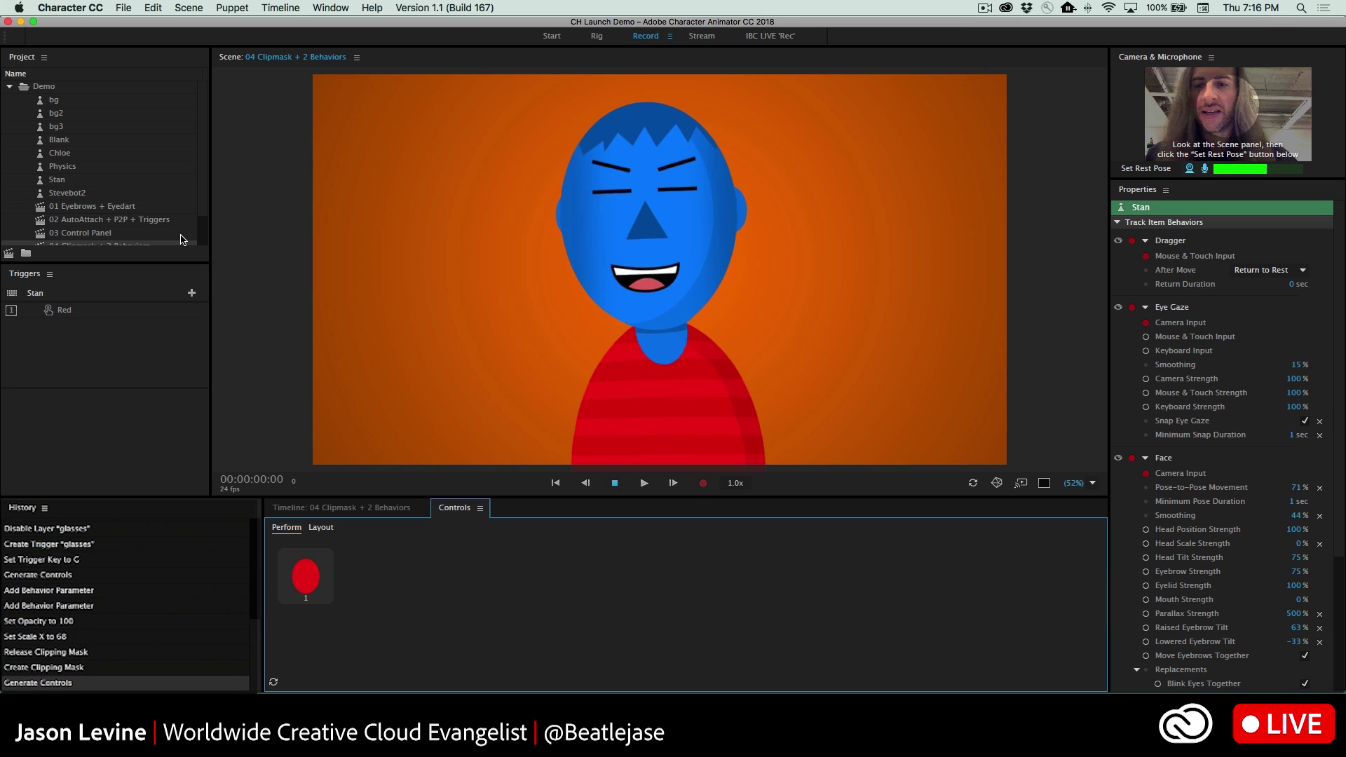
scroll(73, 231, "down", 2)
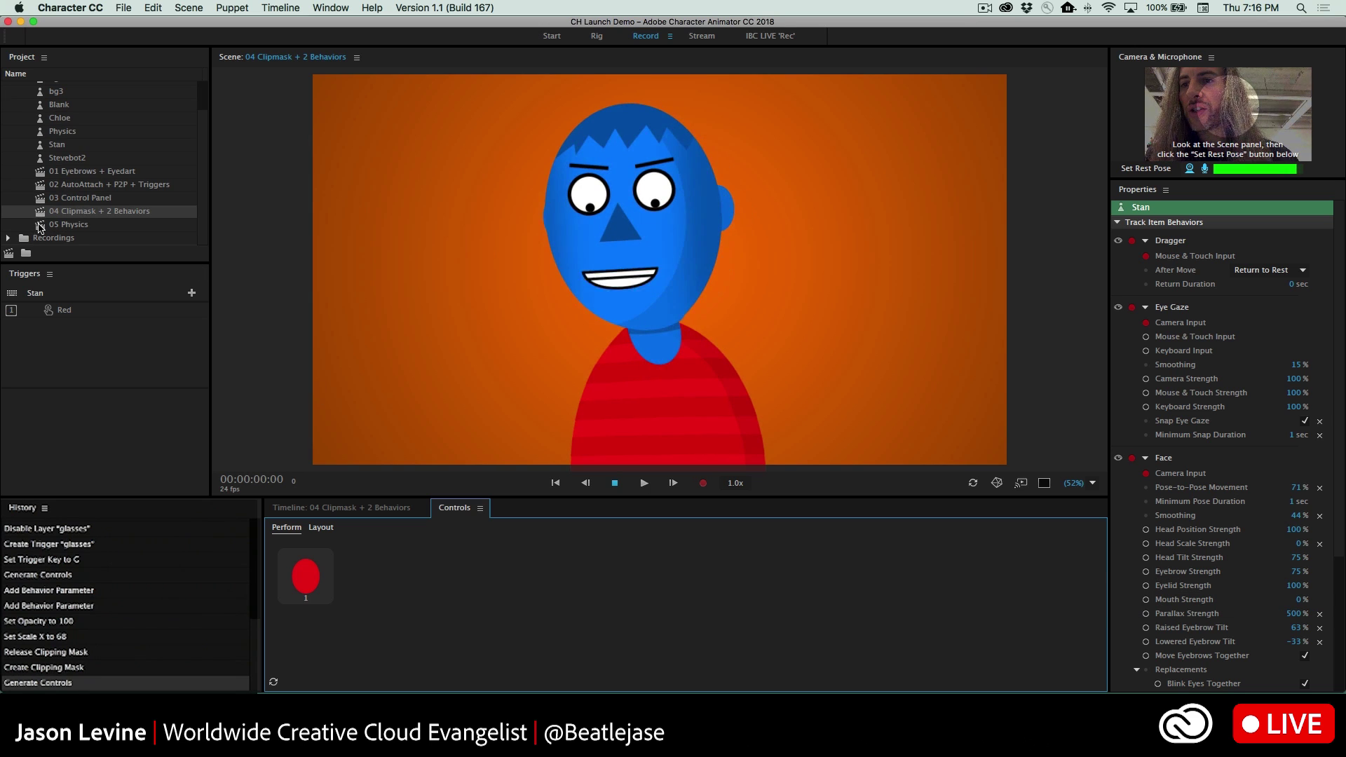
- Open the 05 Physics scene, drag the green ragdoll upward, and select the Physics puppet
double_click(53, 225)
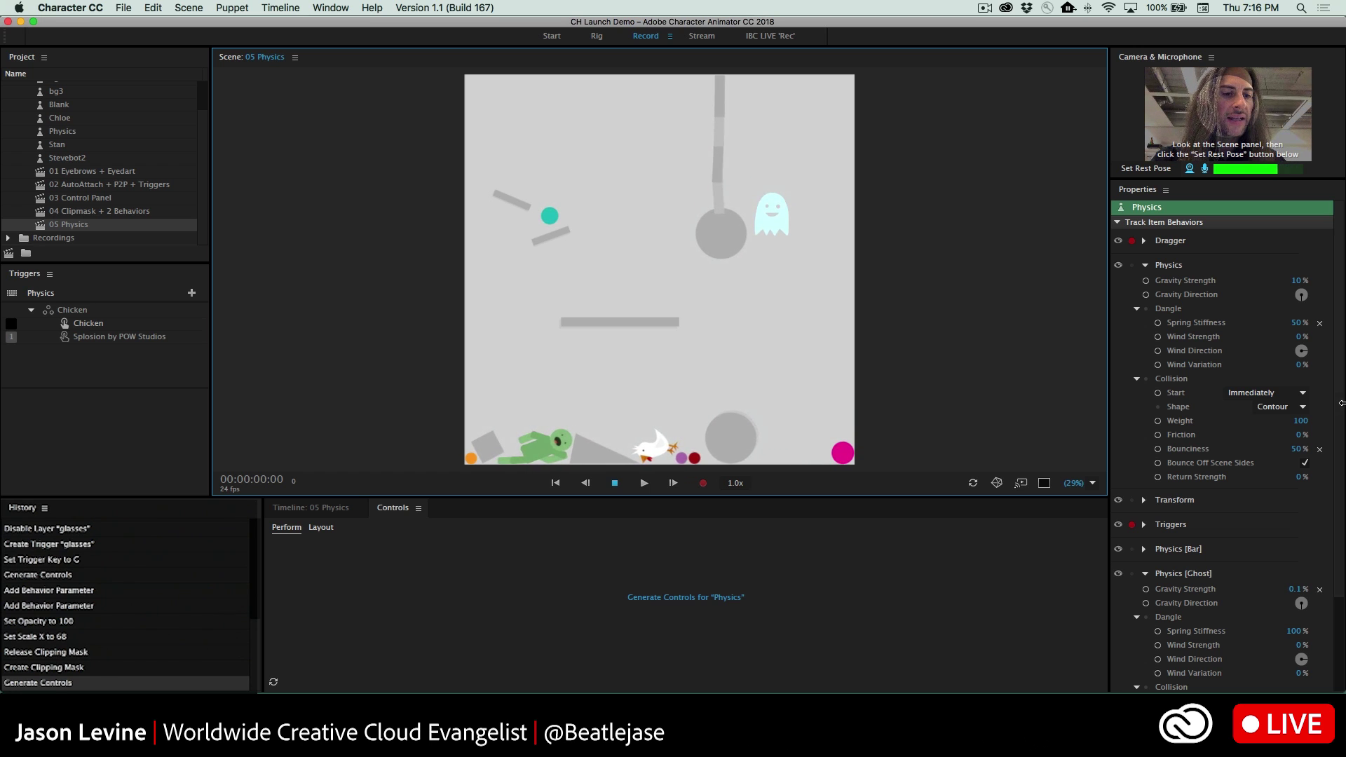
scroll(1294, 554, "down", 4)
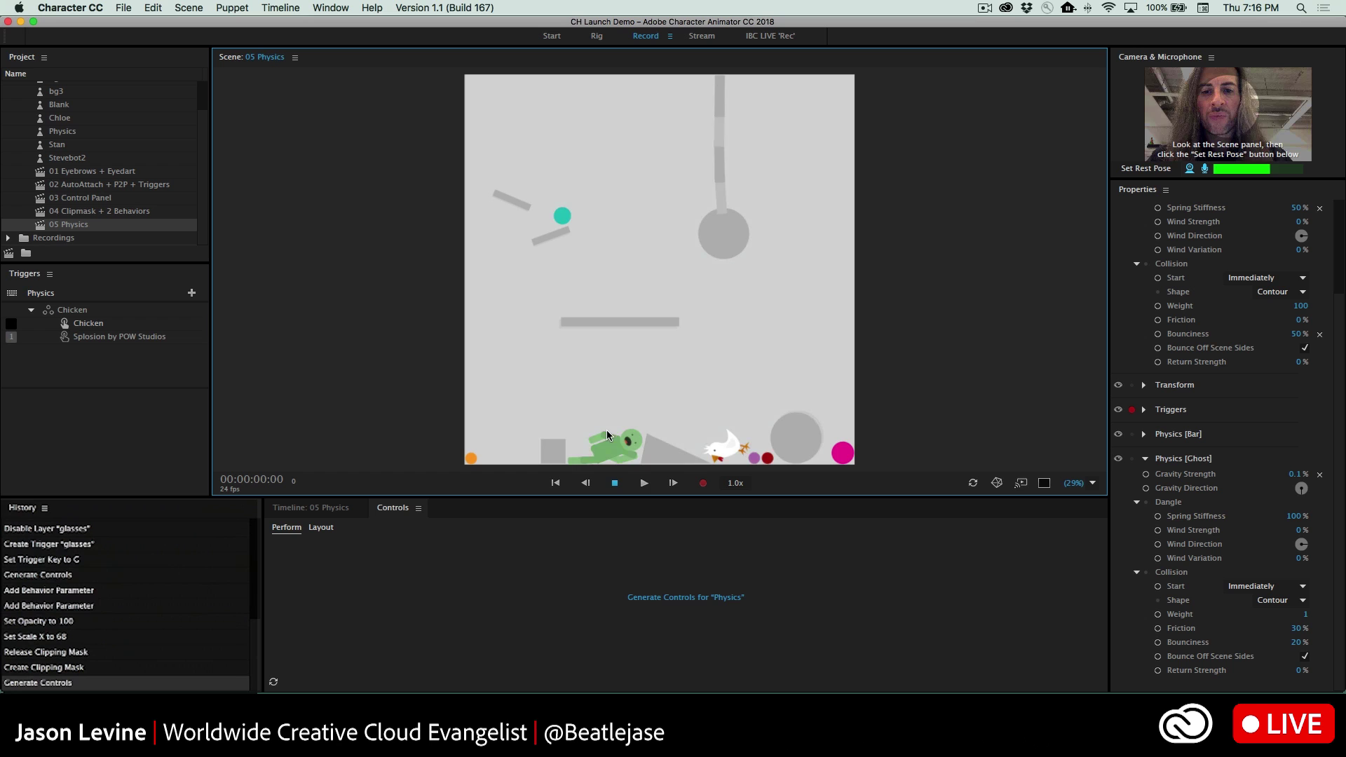
left_click_drag(607, 435, 586, 105)
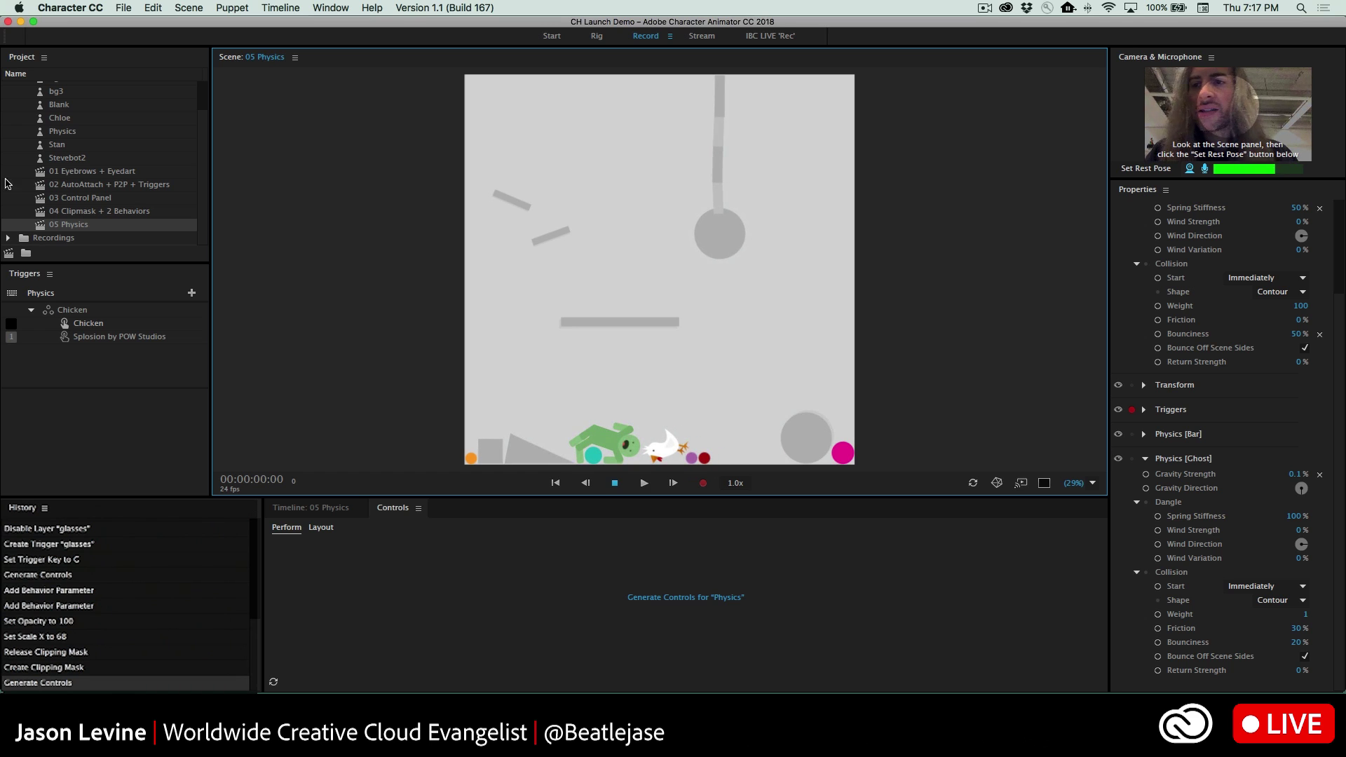
left_click(62, 131)
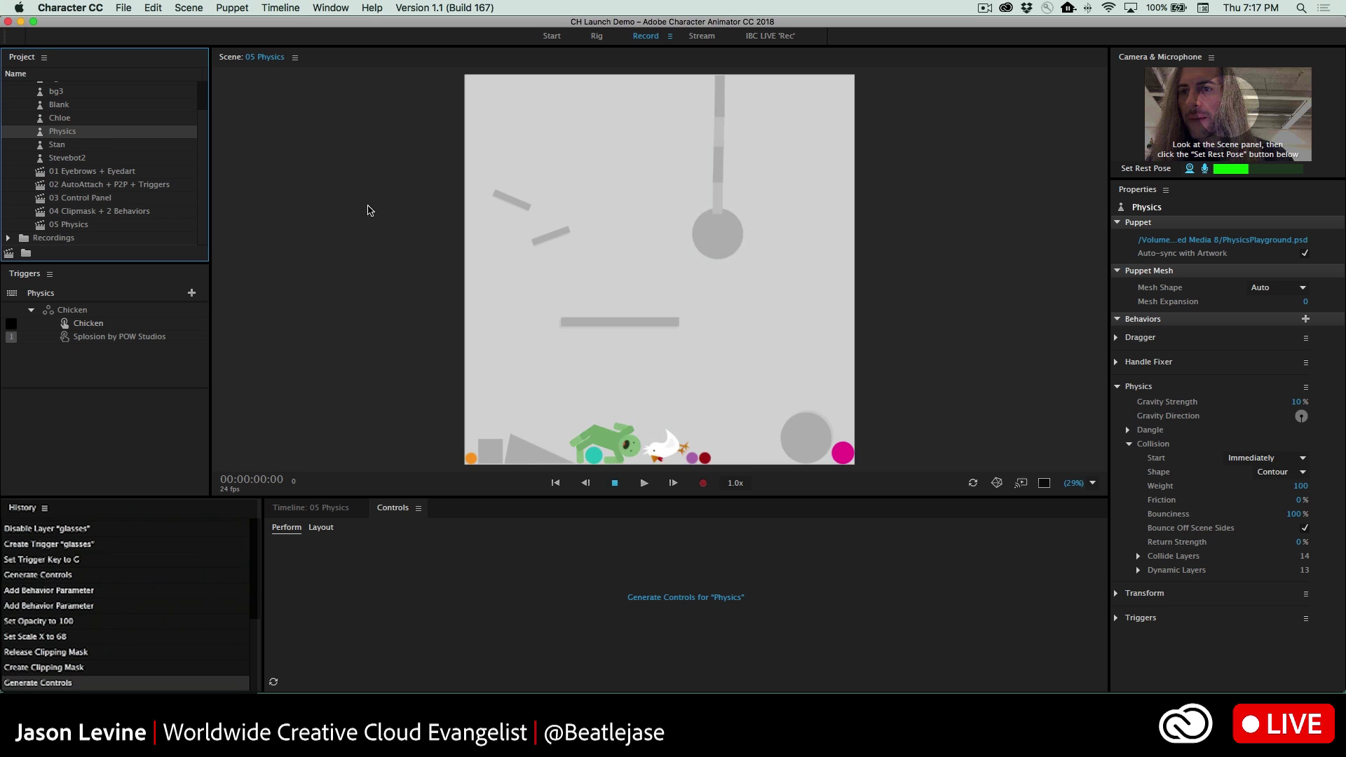
- In Rig, inspect the ragdoll's and the ghost's Physics tags in Properties
key("super+2")
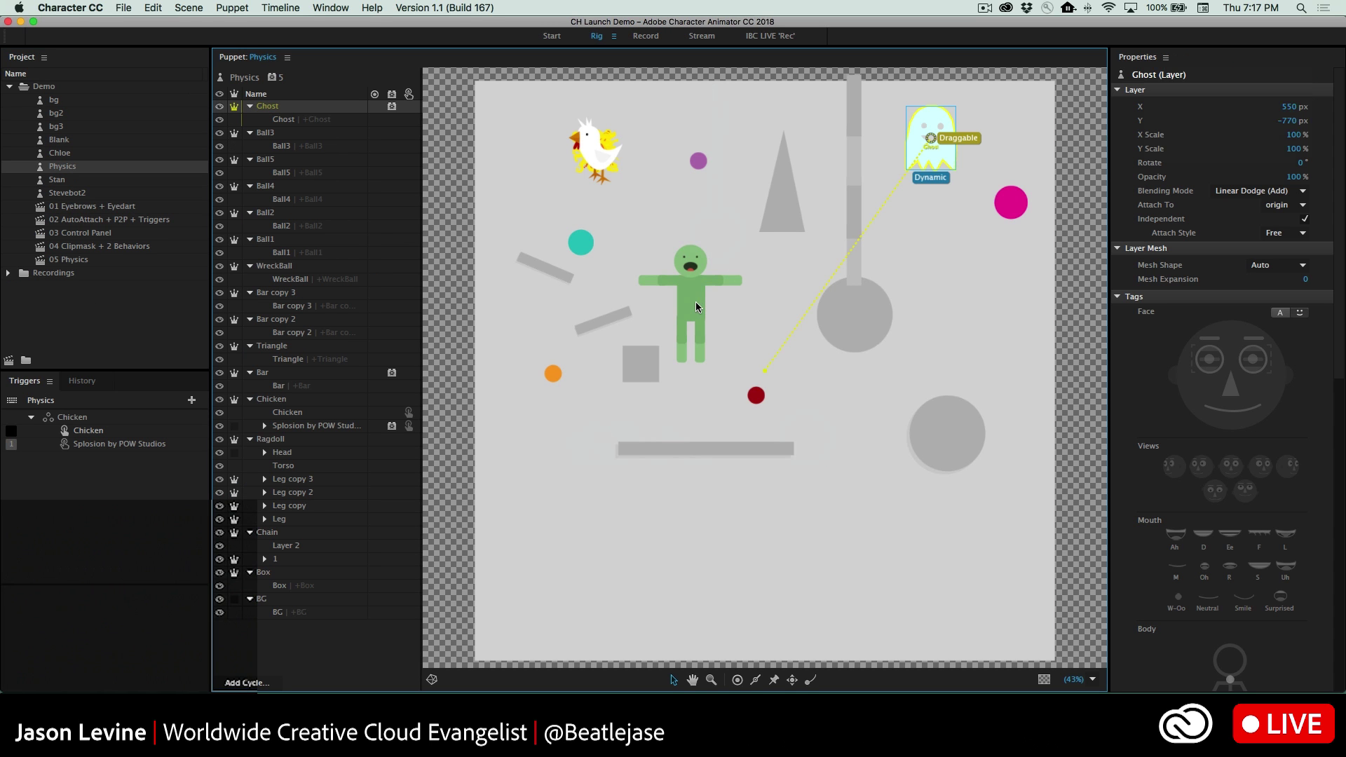
left_click(696, 304)
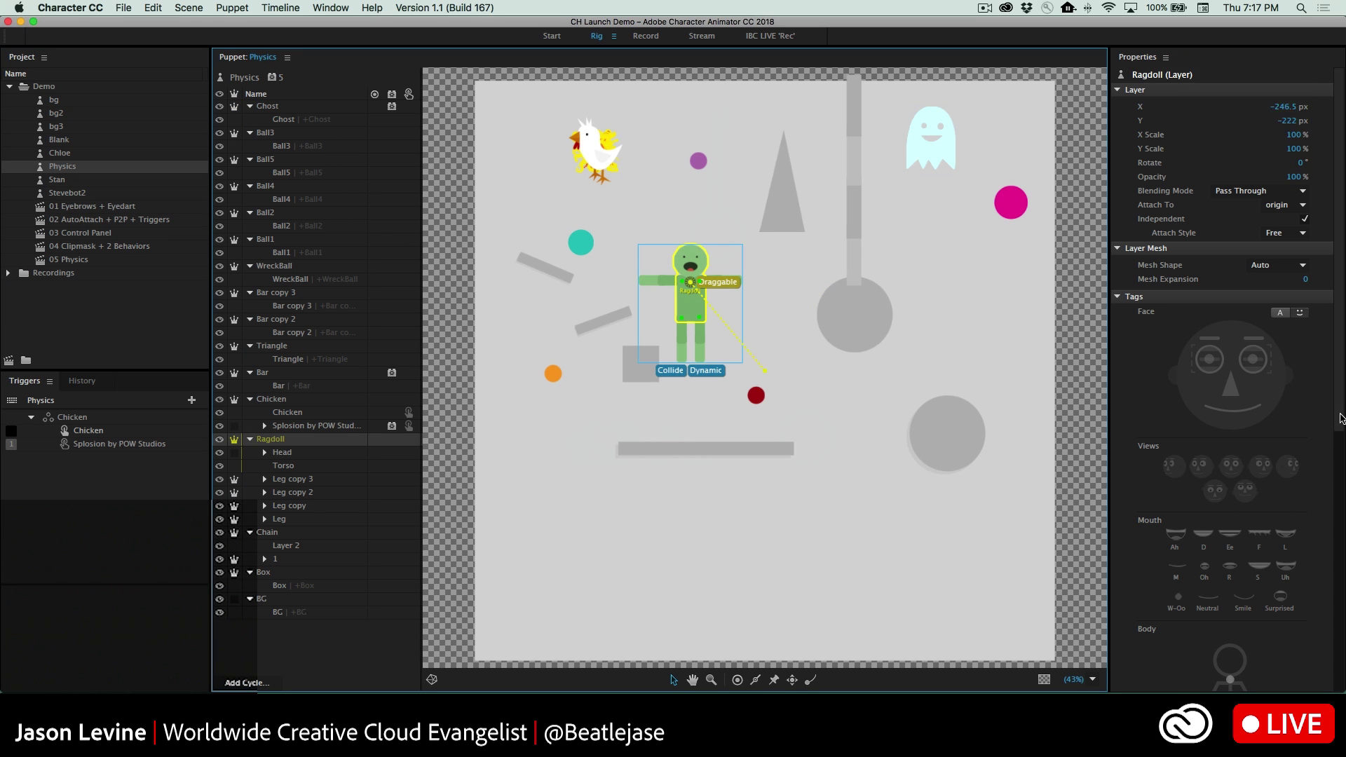
left_click_drag(1340, 413, 1342, 682)
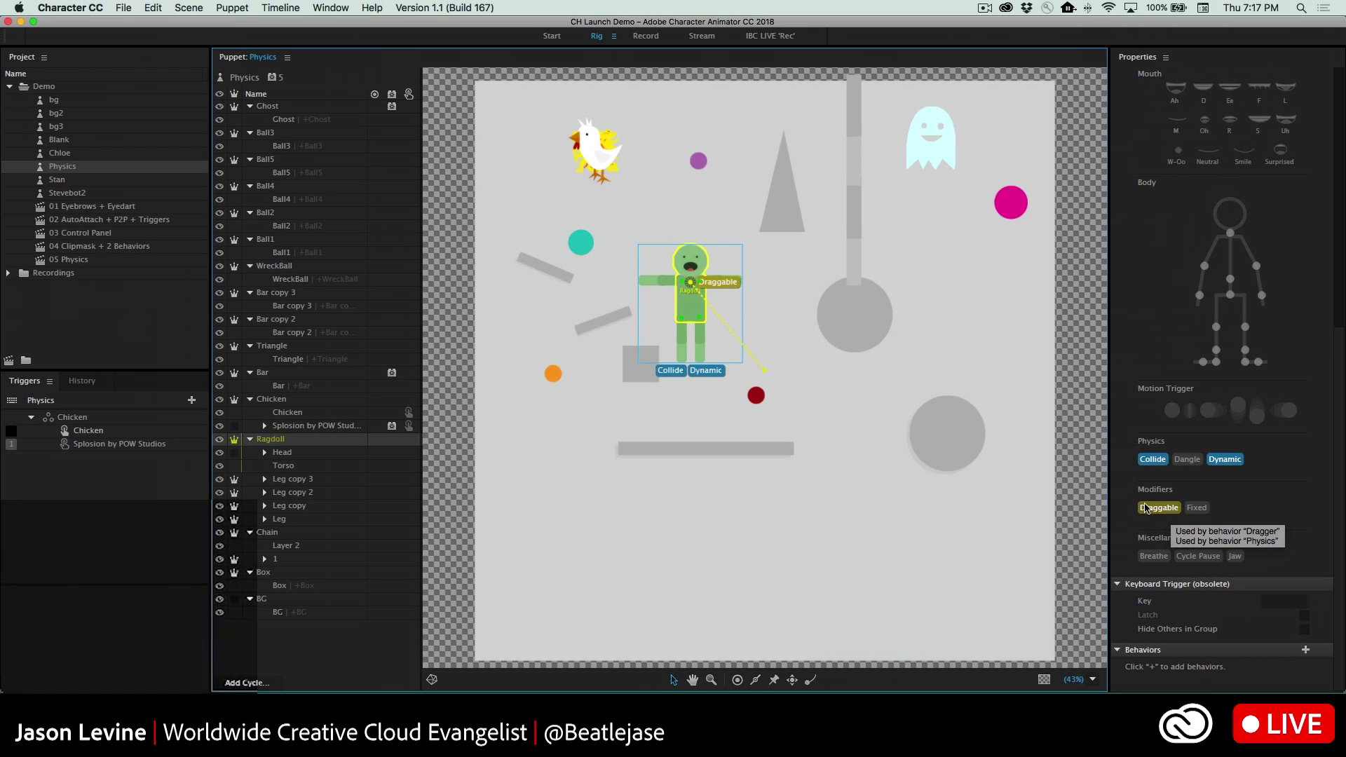
left_click(930, 164)
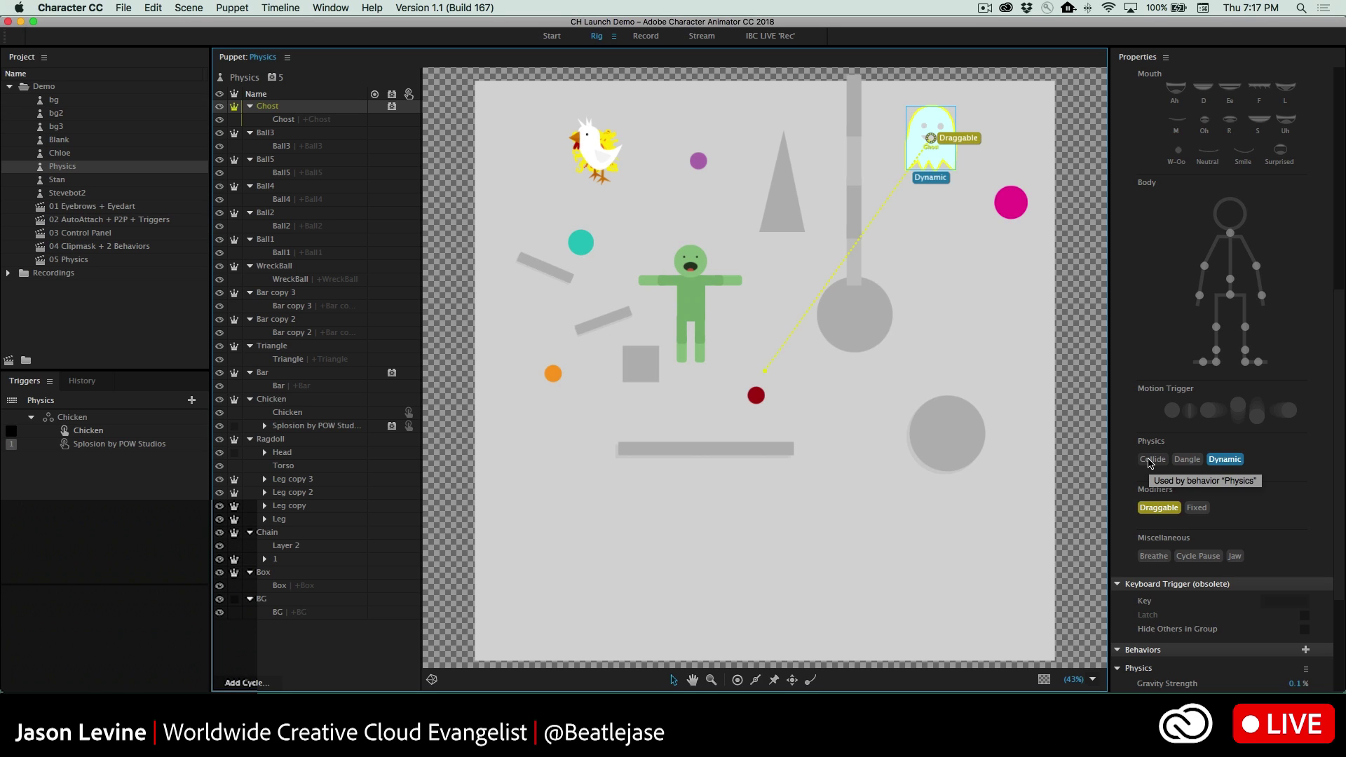
- In 05 Physics, fling the ragdoll, pink ball and chicken, then burst the chicken with Splosion key 1
double_click(50, 260)
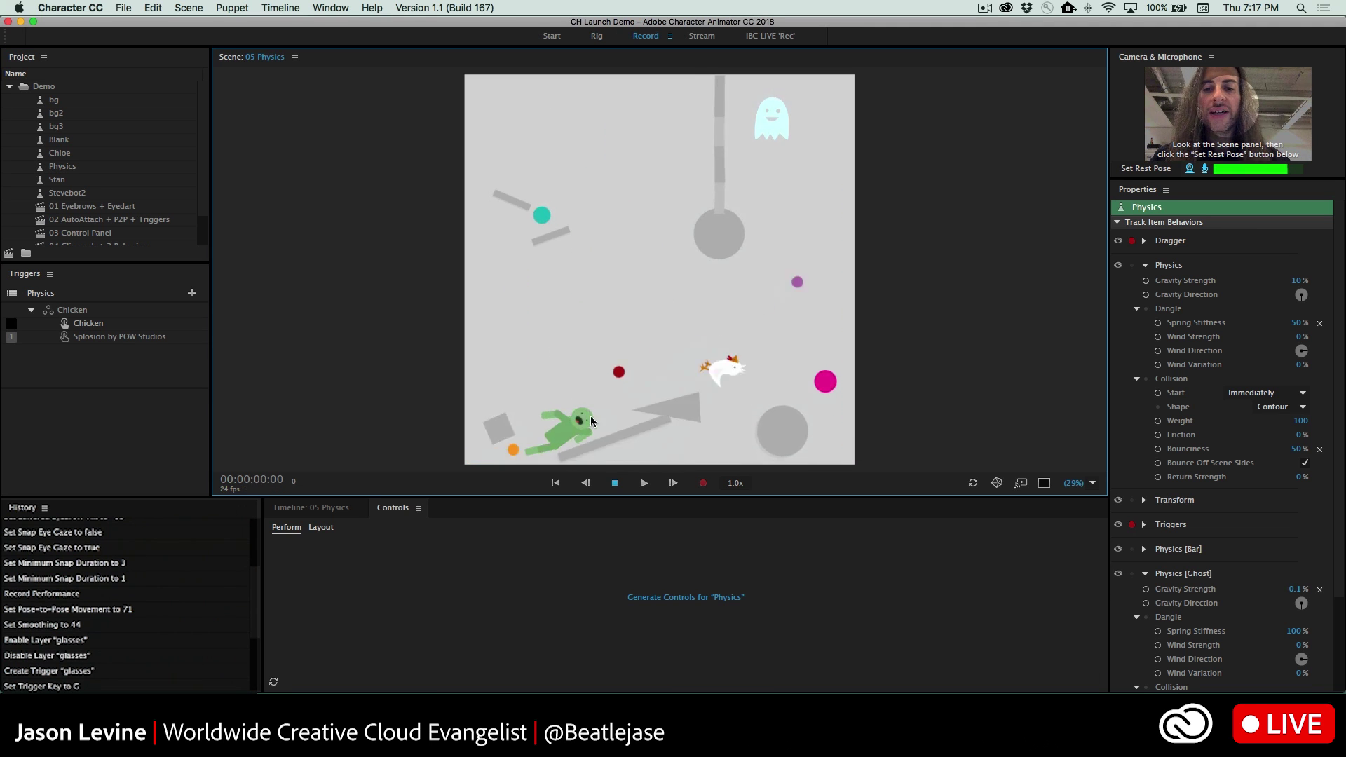
left_click_drag(536, 365, 610, 175)
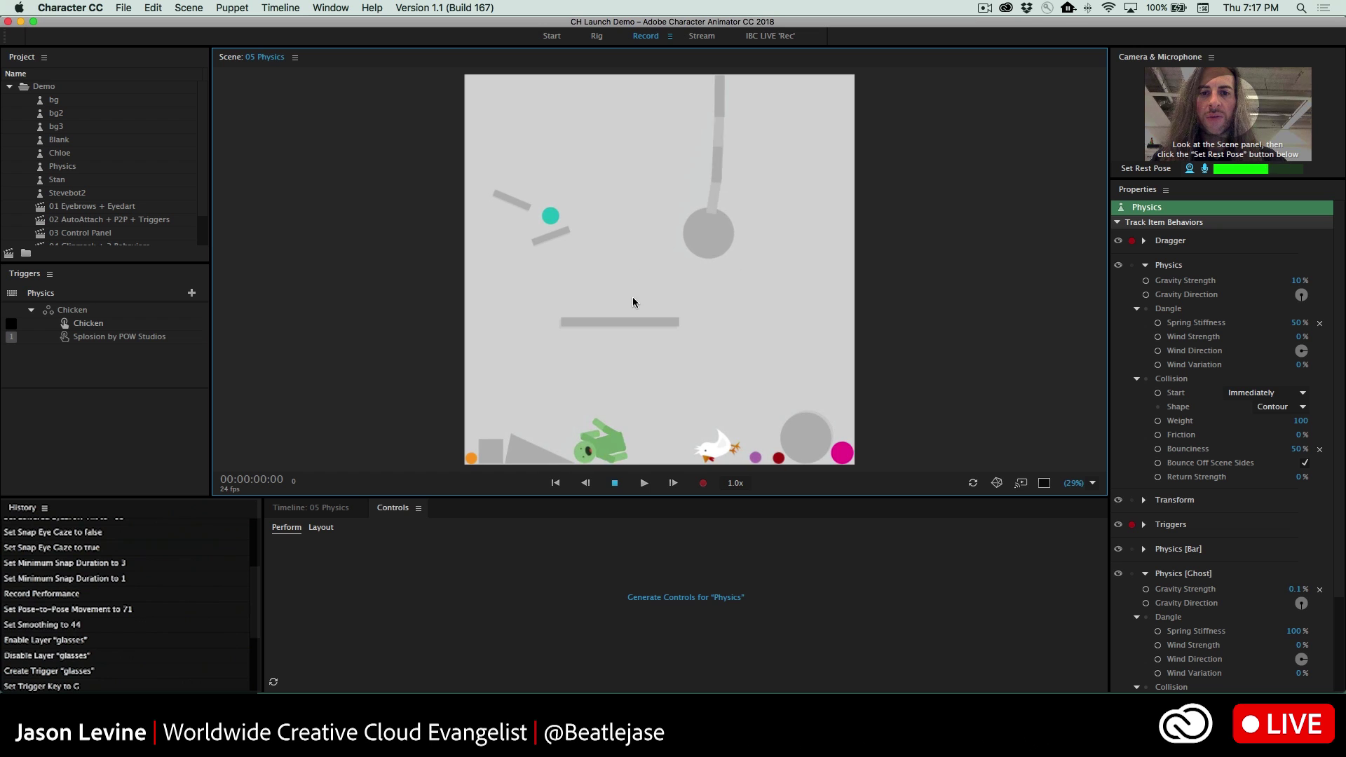
left_click_drag(622, 442, 659, 161)
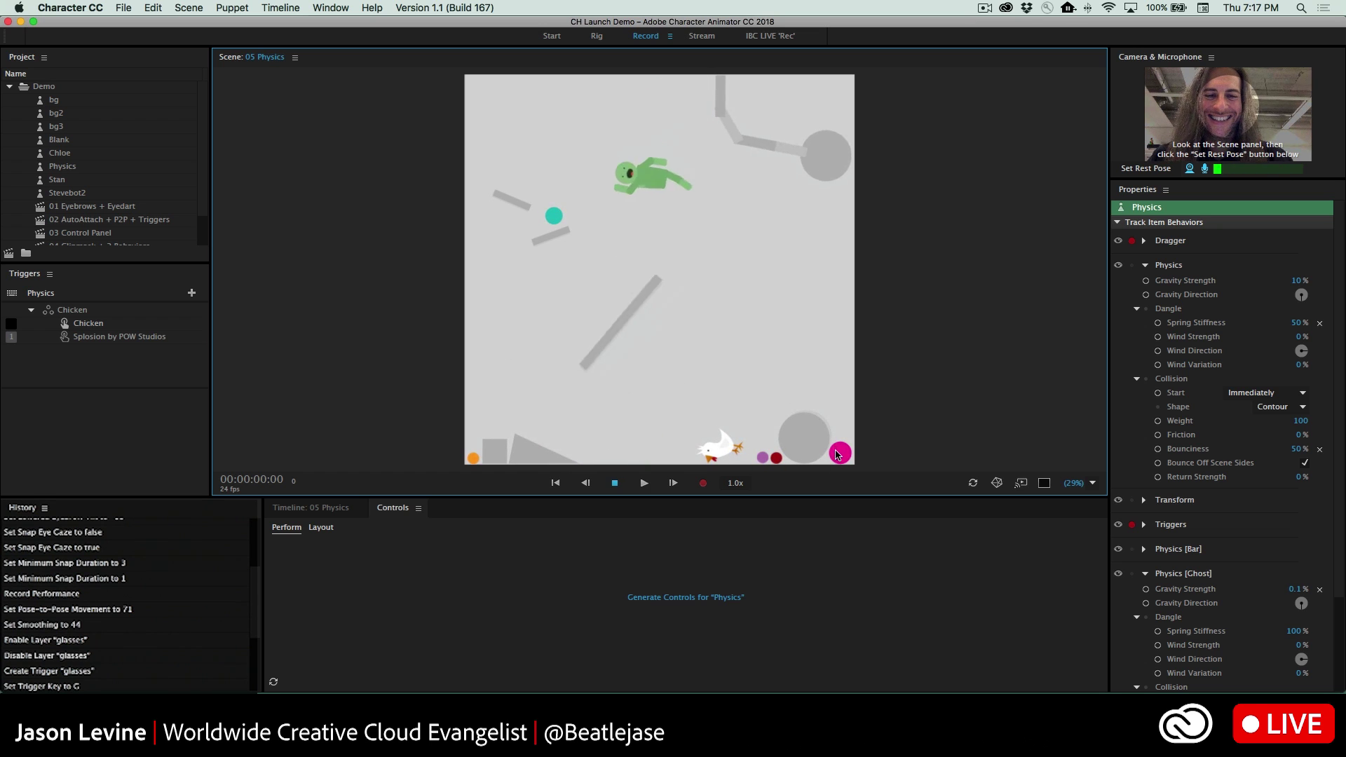
left_click_drag(836, 457, 666, 267)
left_click_drag(648, 398, 675, 209)
key("1")
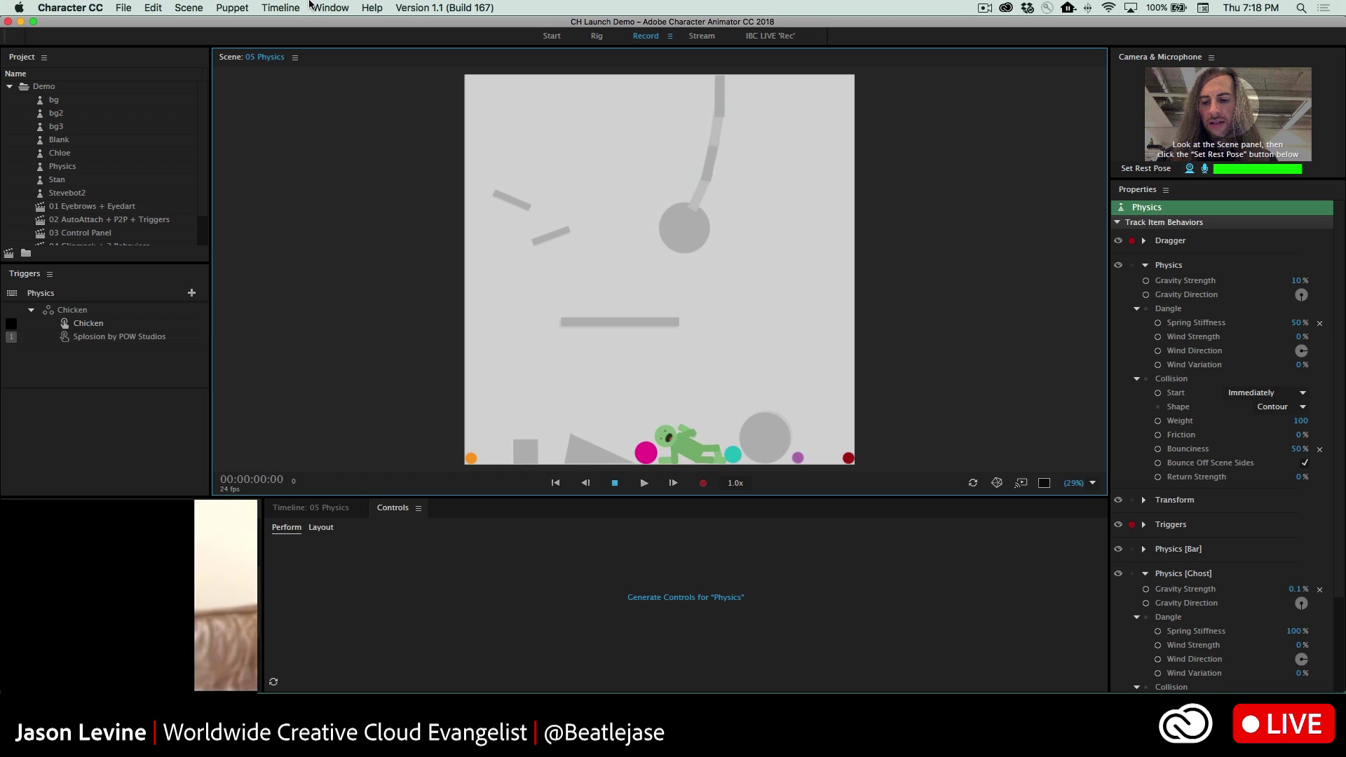
- Switch to Audition and open the recent session ESP-AFTER-FALL2017_J.sesx
key("ctrl+Right")
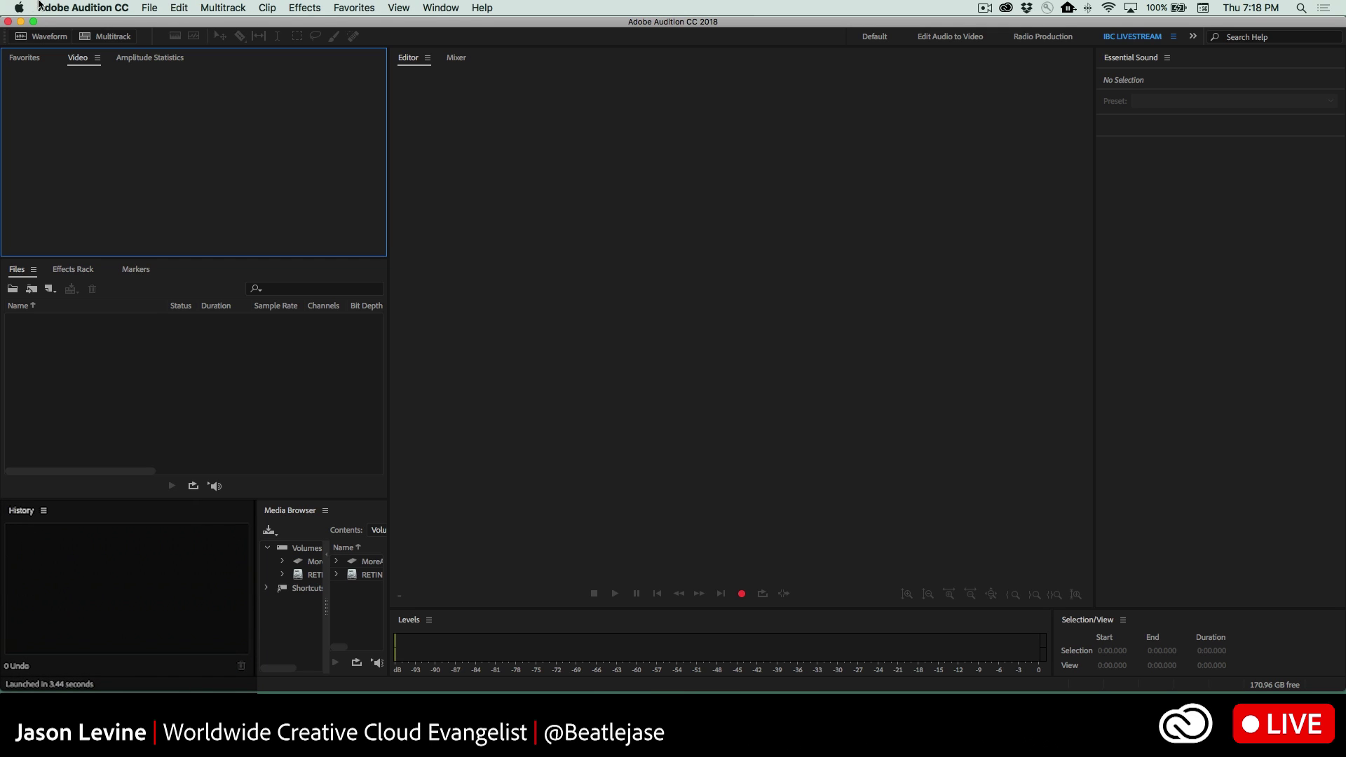
left_click(158, 8)
mouse_move(223, 68)
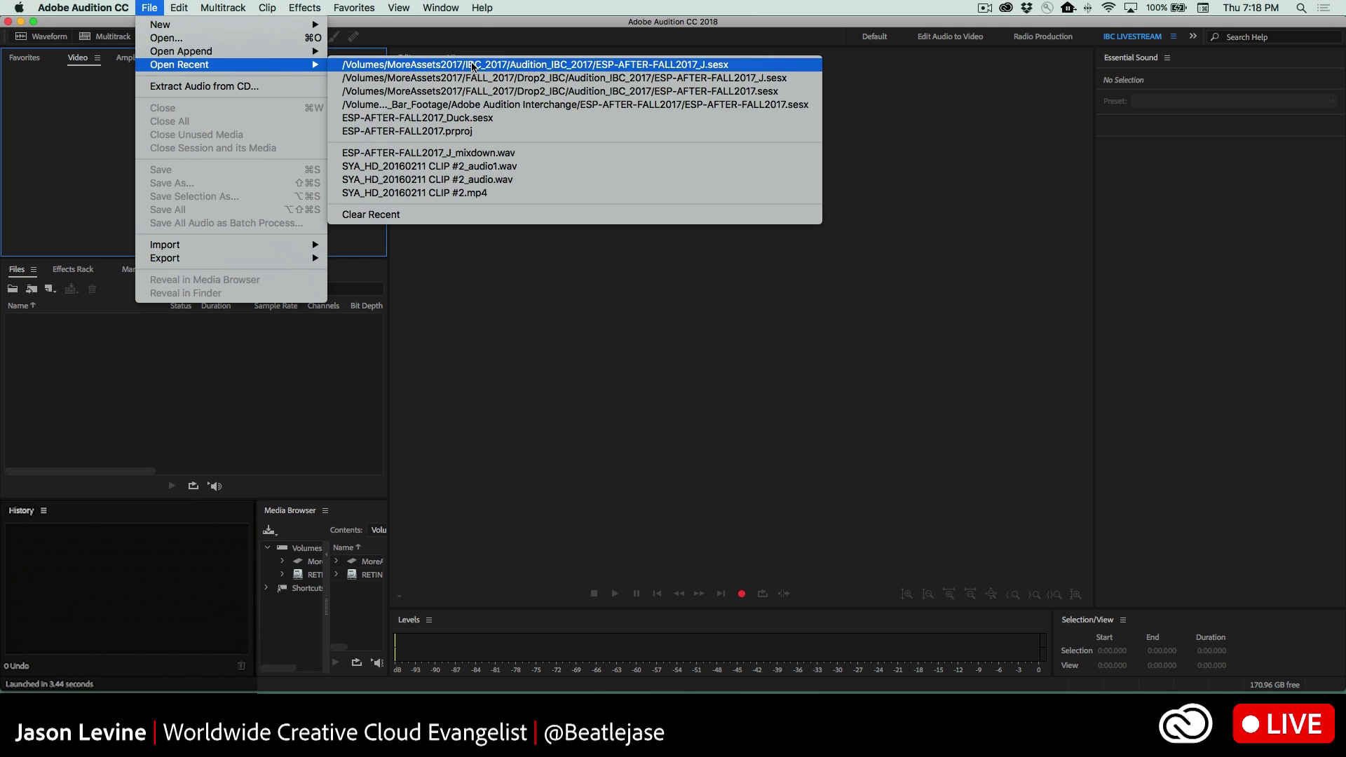
left_click(473, 67)
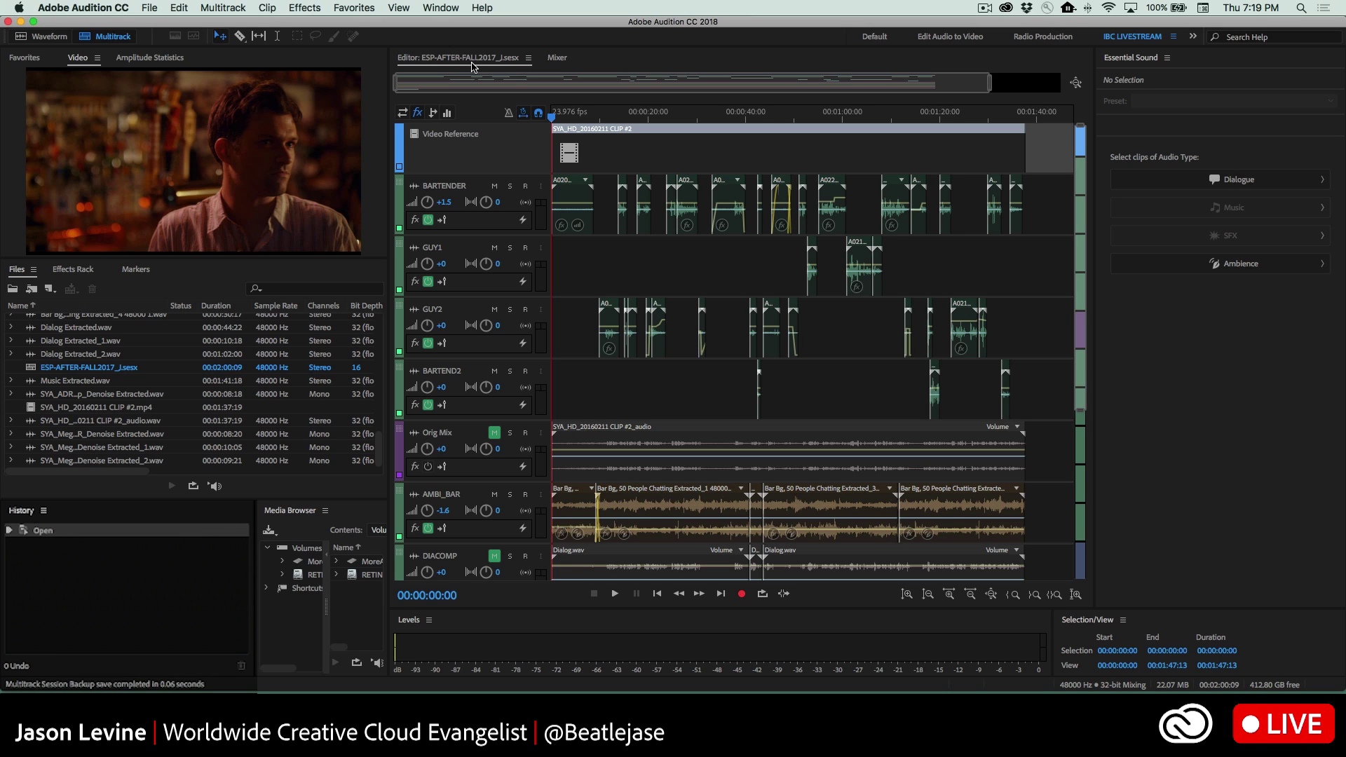
- Play the first 16 seconds of the mix, then select all Dialogue clips in Essential Sound
key("XF86AudioRaiseVolume")
key("space")
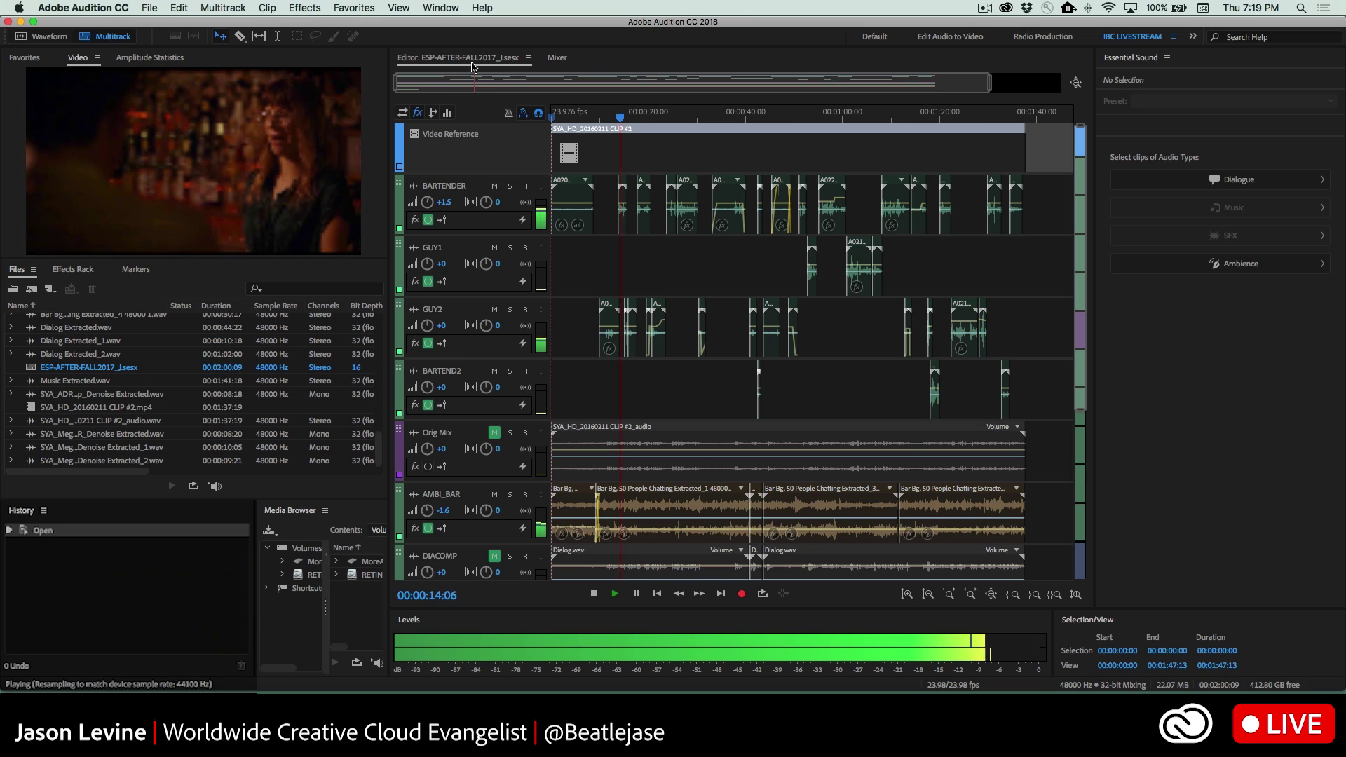
key("space")
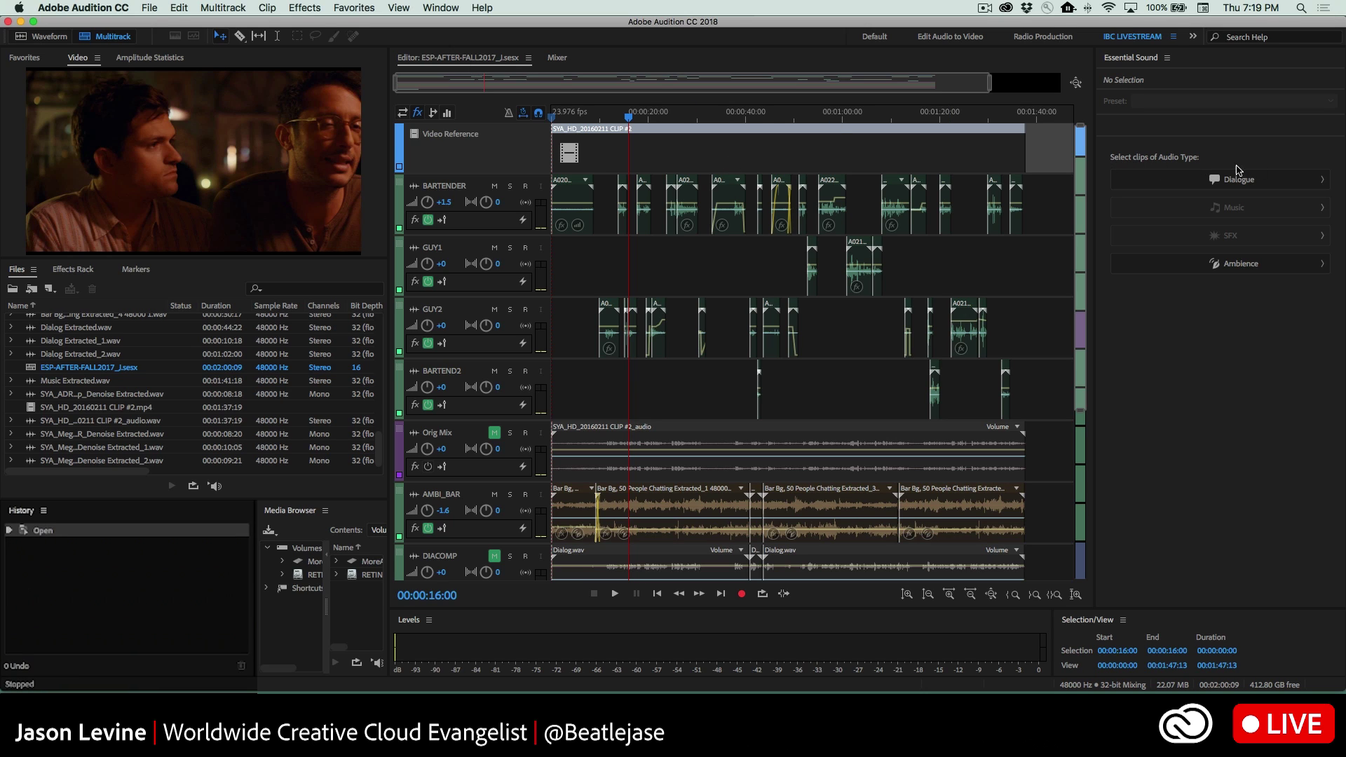
left_click(1288, 184)
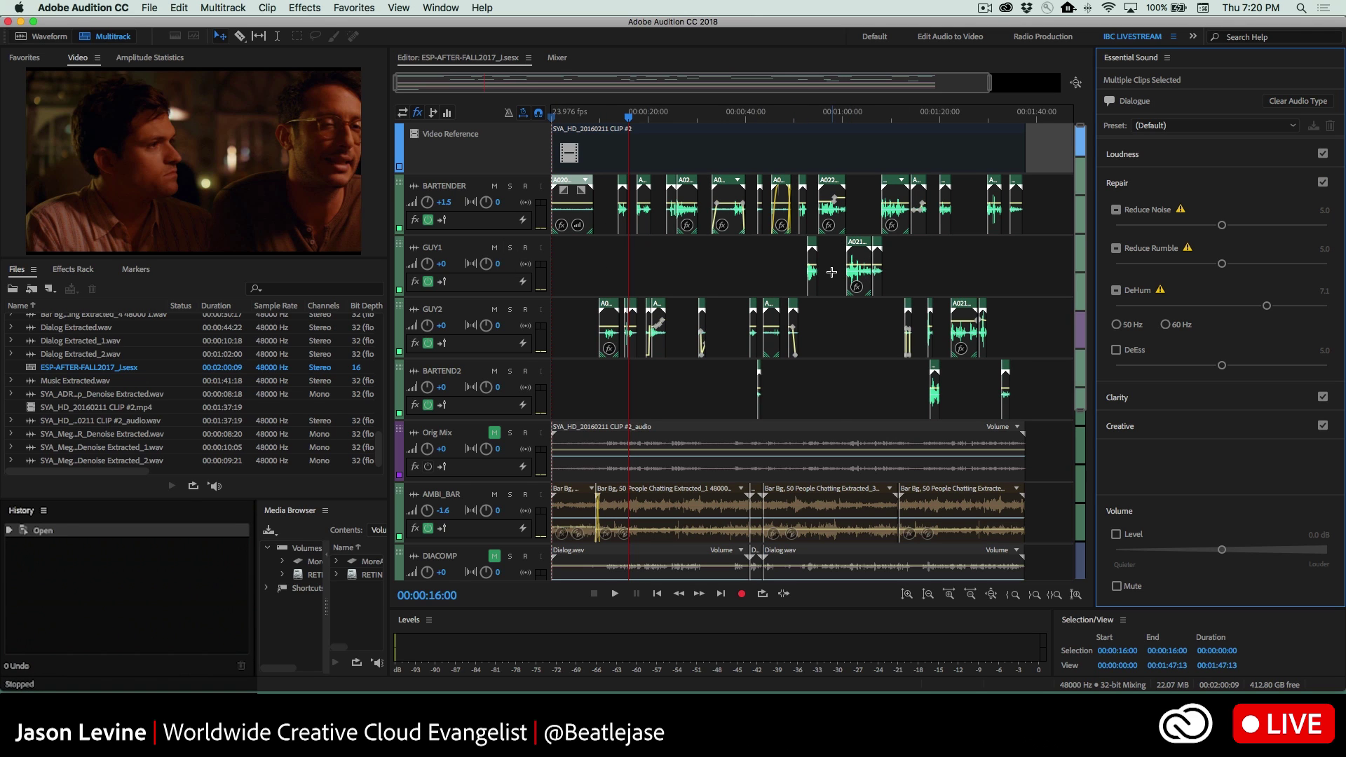
- Give Music.wav the Music audio type and turn on Ducking against dialogue
scroll(841, 413, "down", 5)
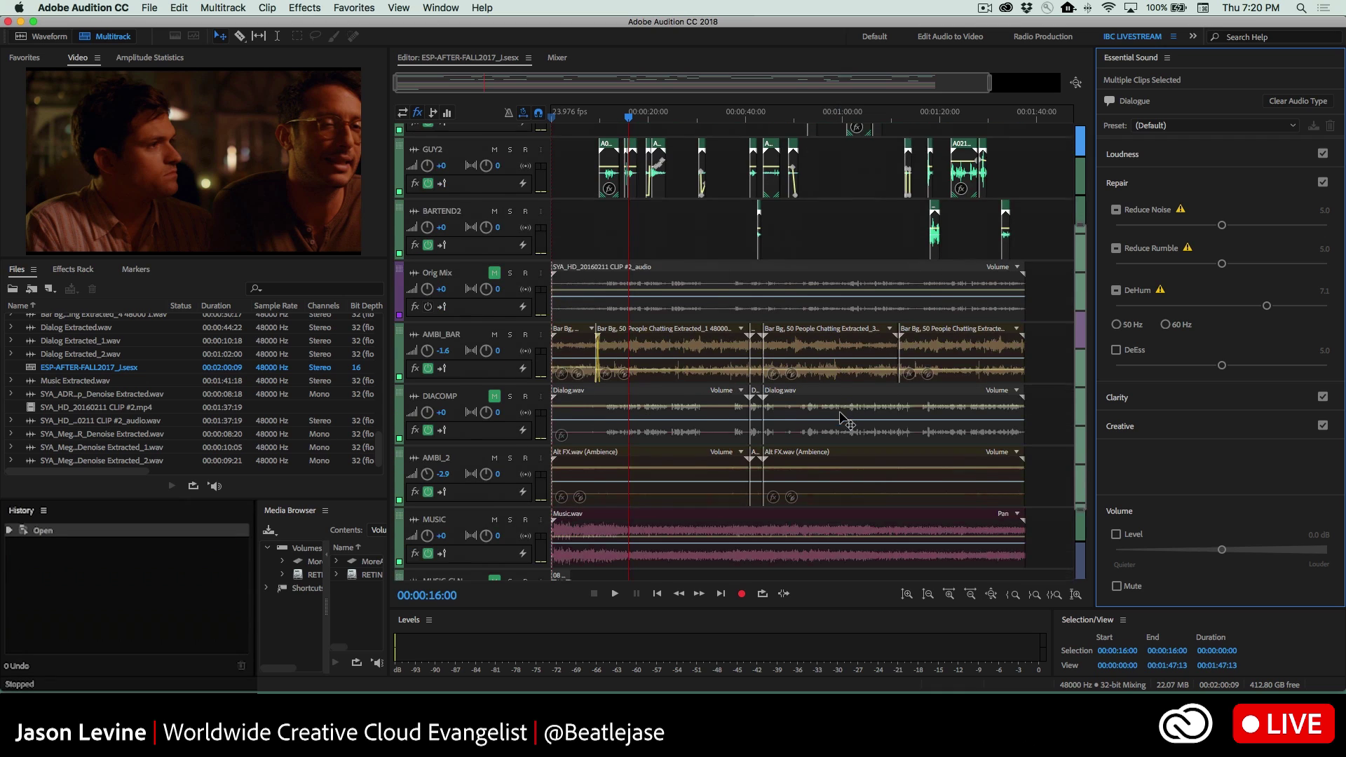
left_click(677, 414)
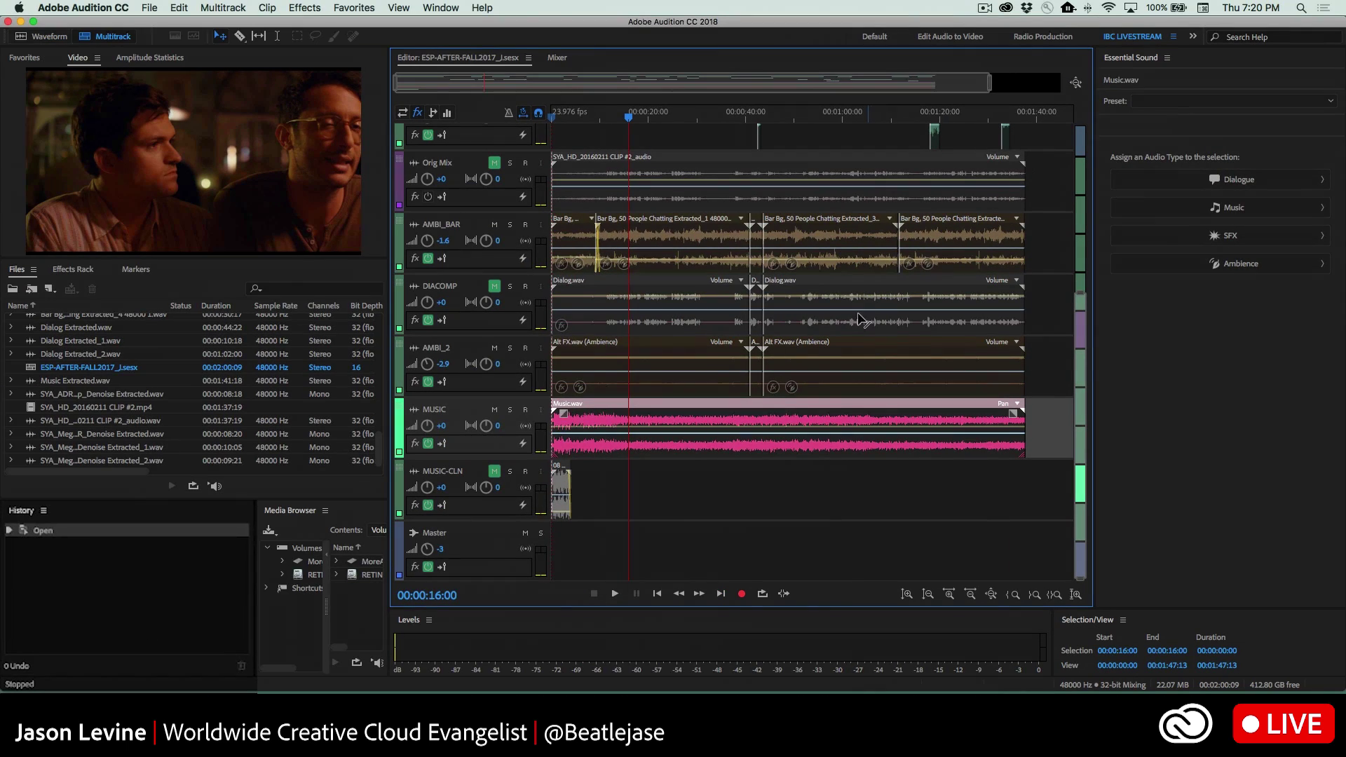
left_click(1151, 211)
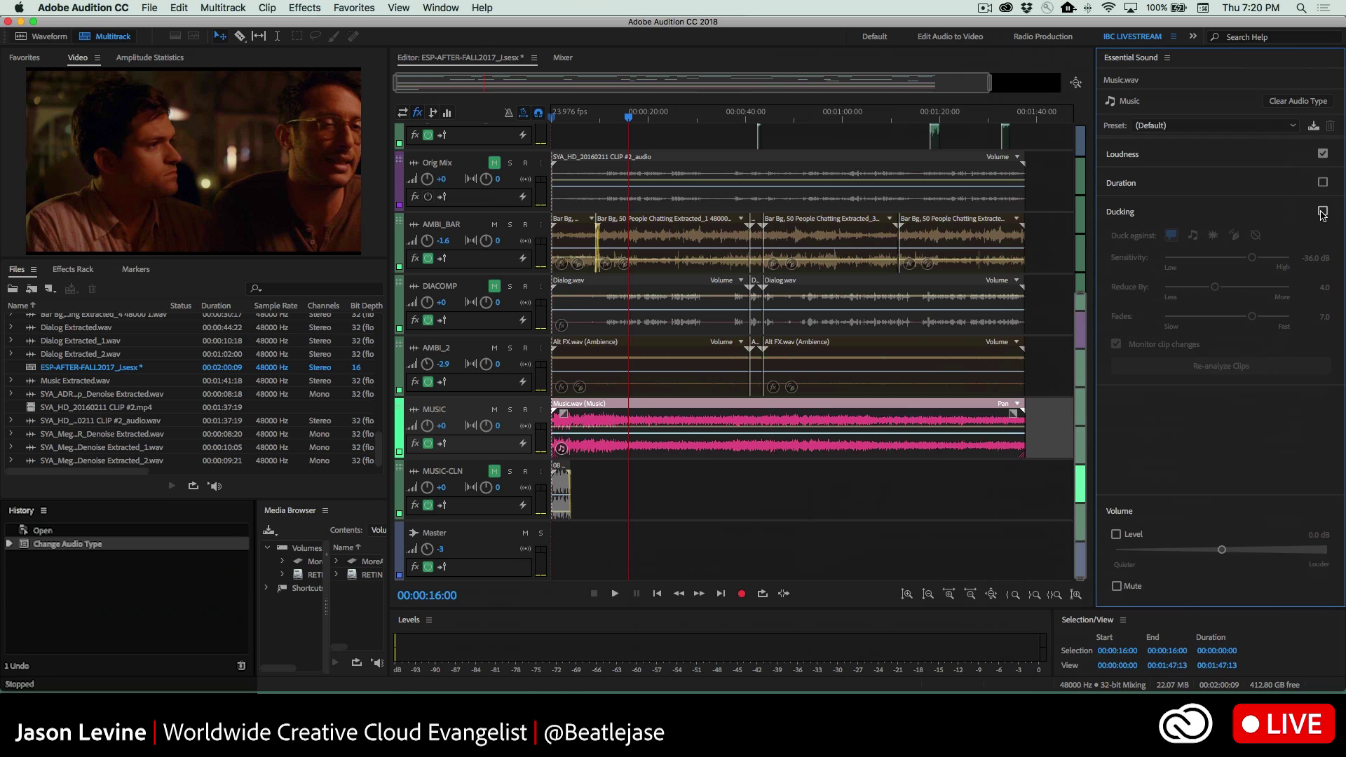
left_click(1323, 212)
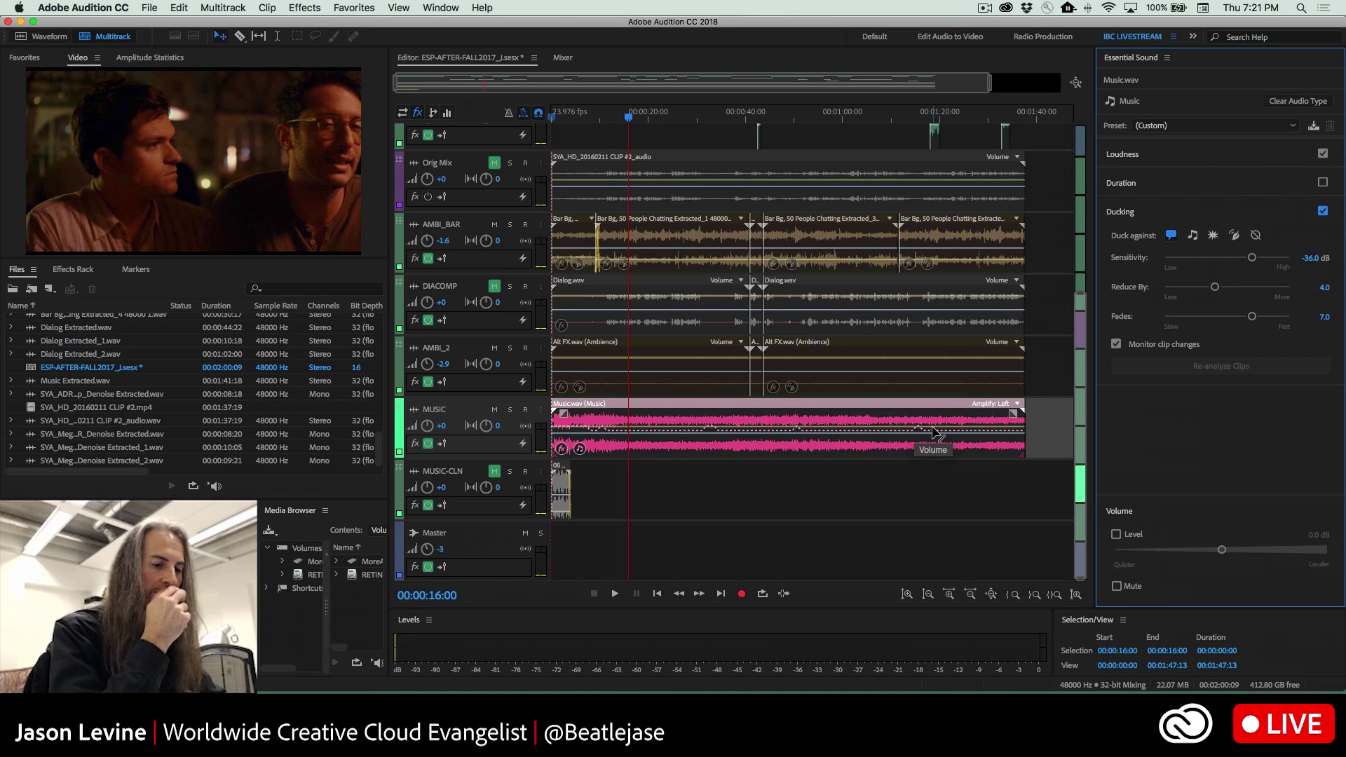
- Set ducking Sensitivity -22.1 dB, Reduce By 7.0 and Fades 6.8, then move the playhead to about 00:08
left_click(1252, 259)
left_click_drag(1252, 260, 1243, 262)
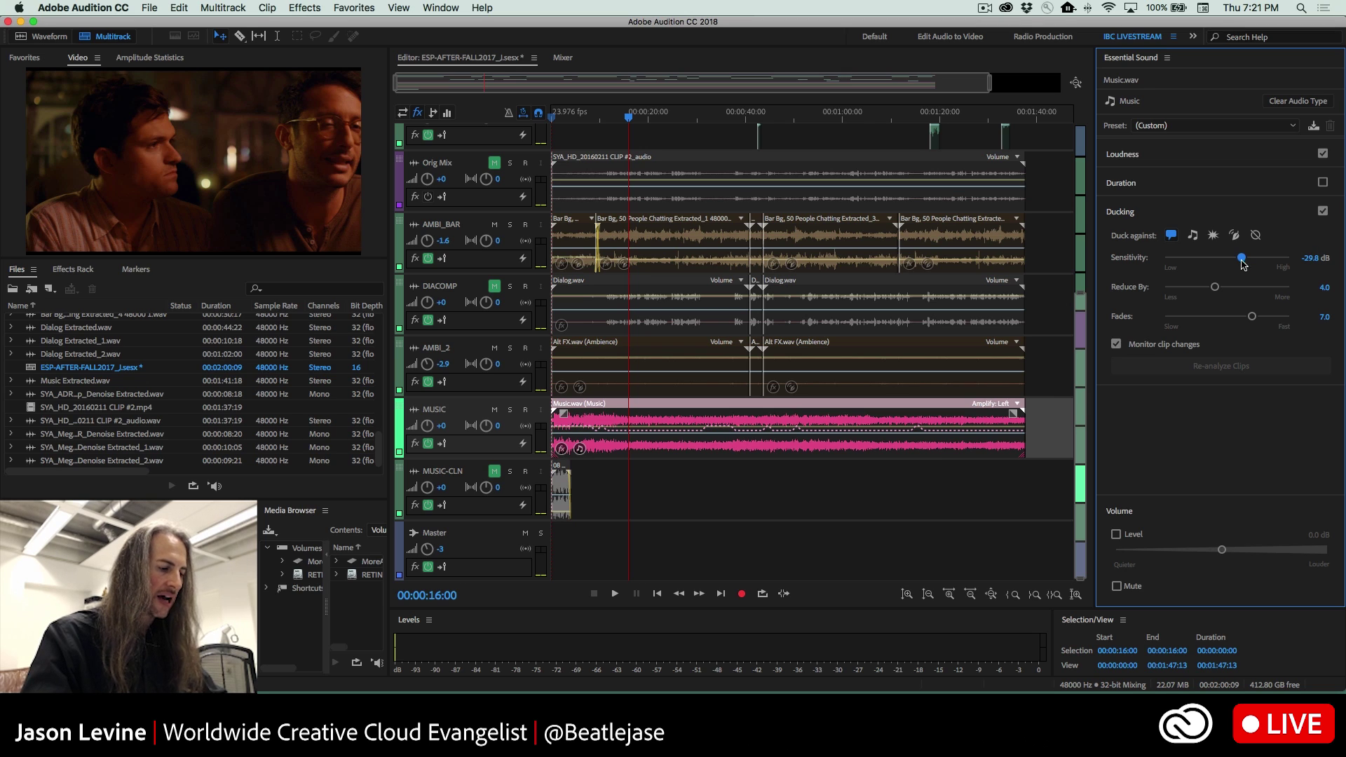
left_click_drag(1243, 258, 1226, 258)
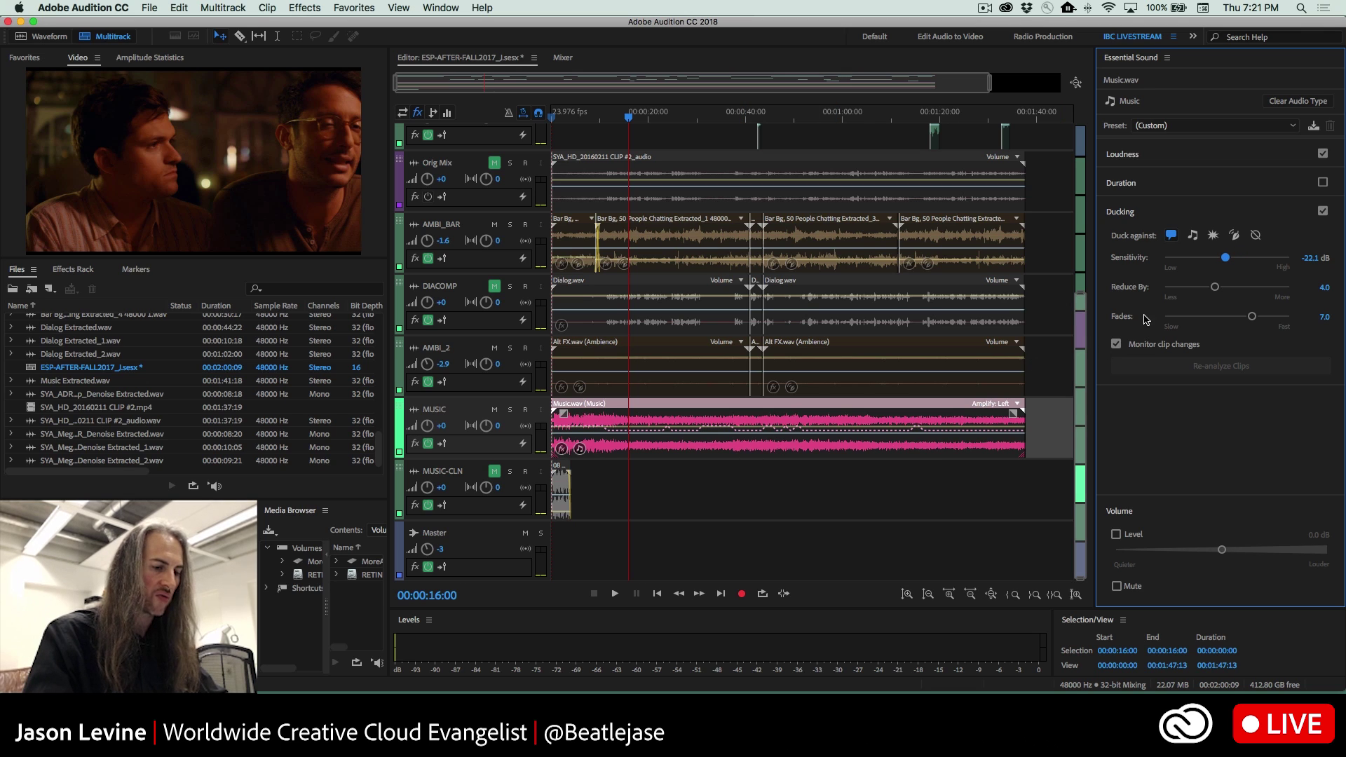
left_click_drag(1215, 288, 1244, 285)
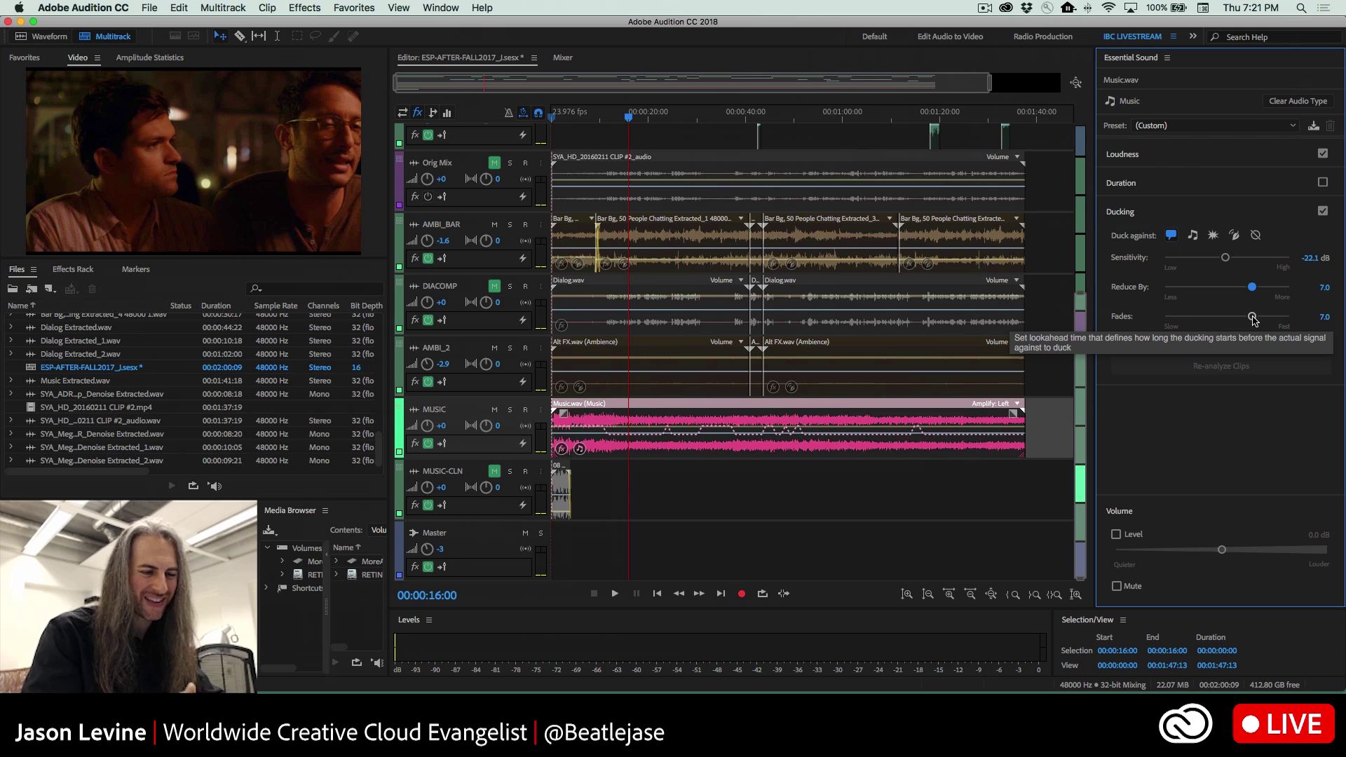
mouse_move(1253, 320)
left_mouse_down()
mouse_move(1230, 322)
mouse_move(1251, 320)
left_mouse_up()
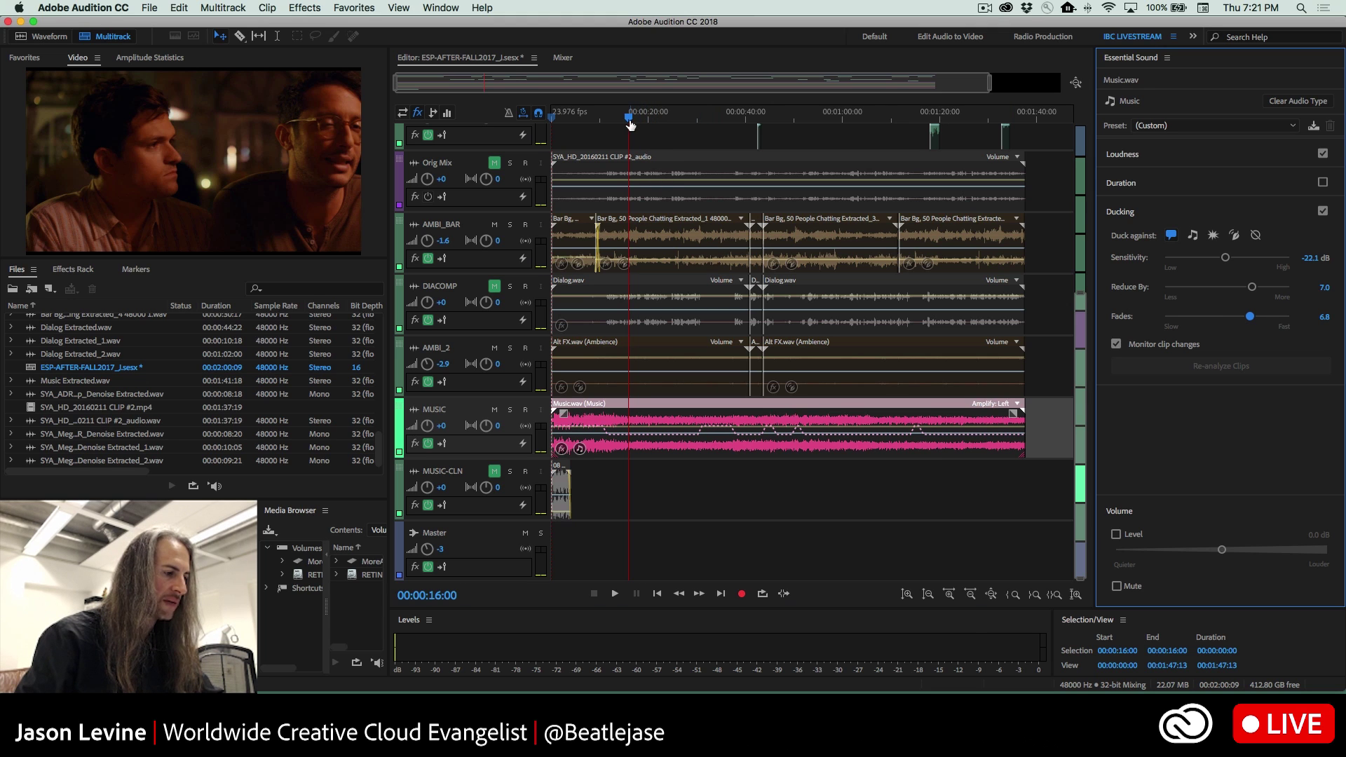
left_click_drag(635, 125, 589, 129)
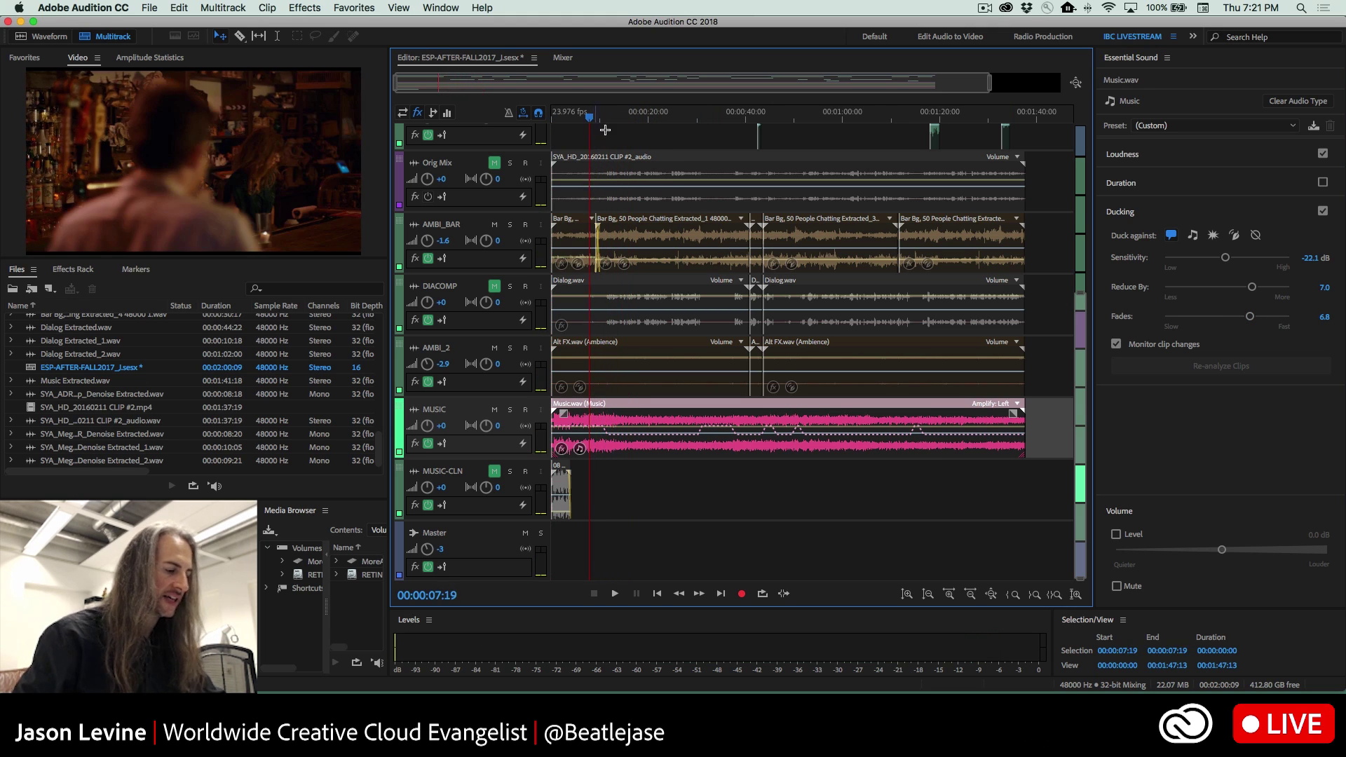
- Play the mix briefly to hear the current ducking
key("XF86AudioRaiseVolume")
key("space")
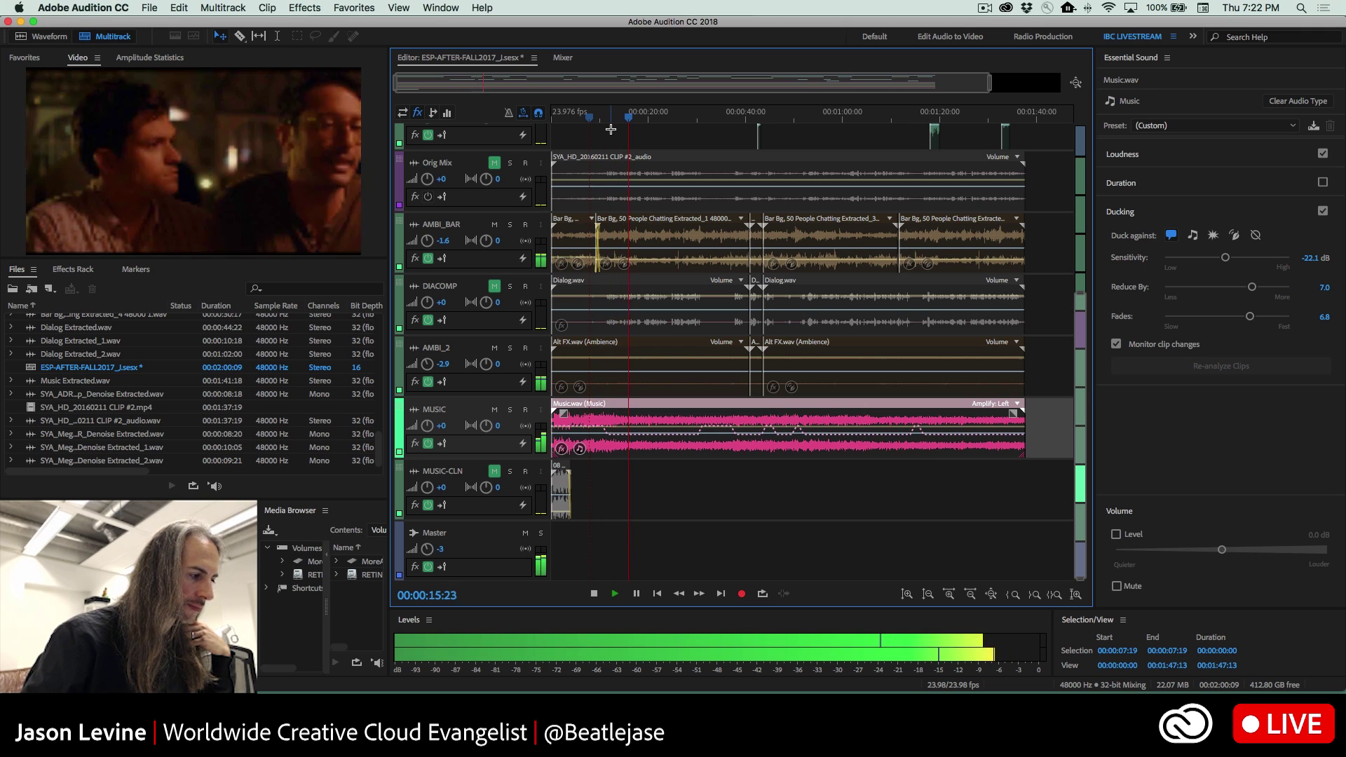
key("space")
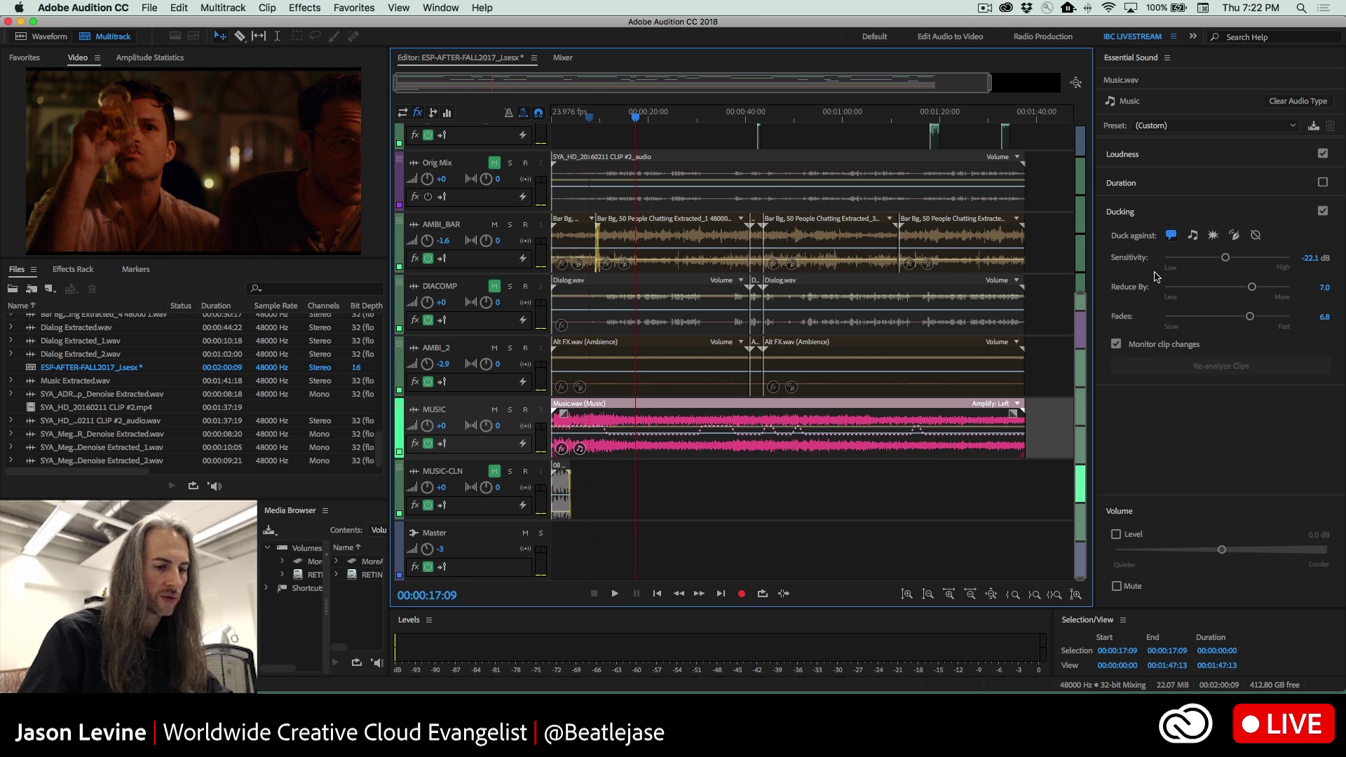
- Raise the ducking Reduce By to 9.5 and preview from around 0:10
left_click_drag(1253, 288, 1283, 289)
key("space")
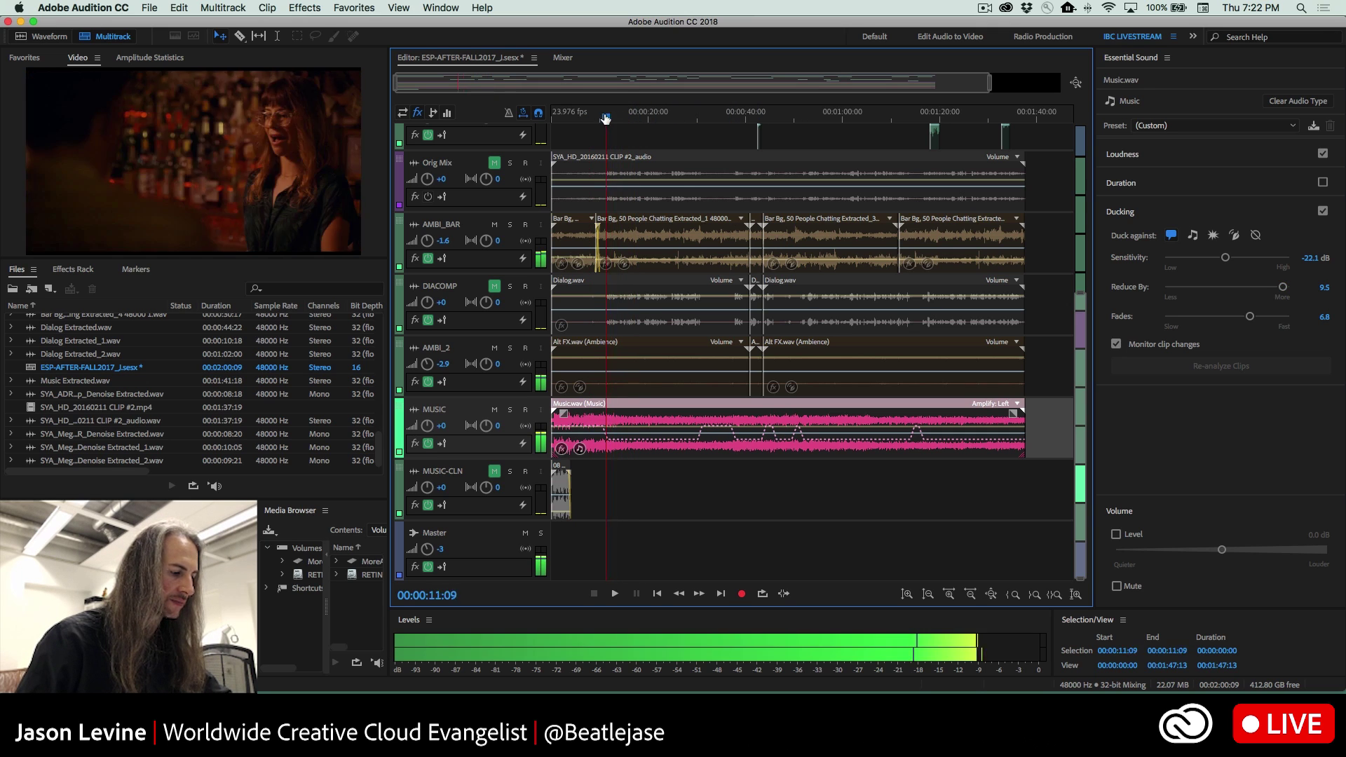
left_click(600, 117)
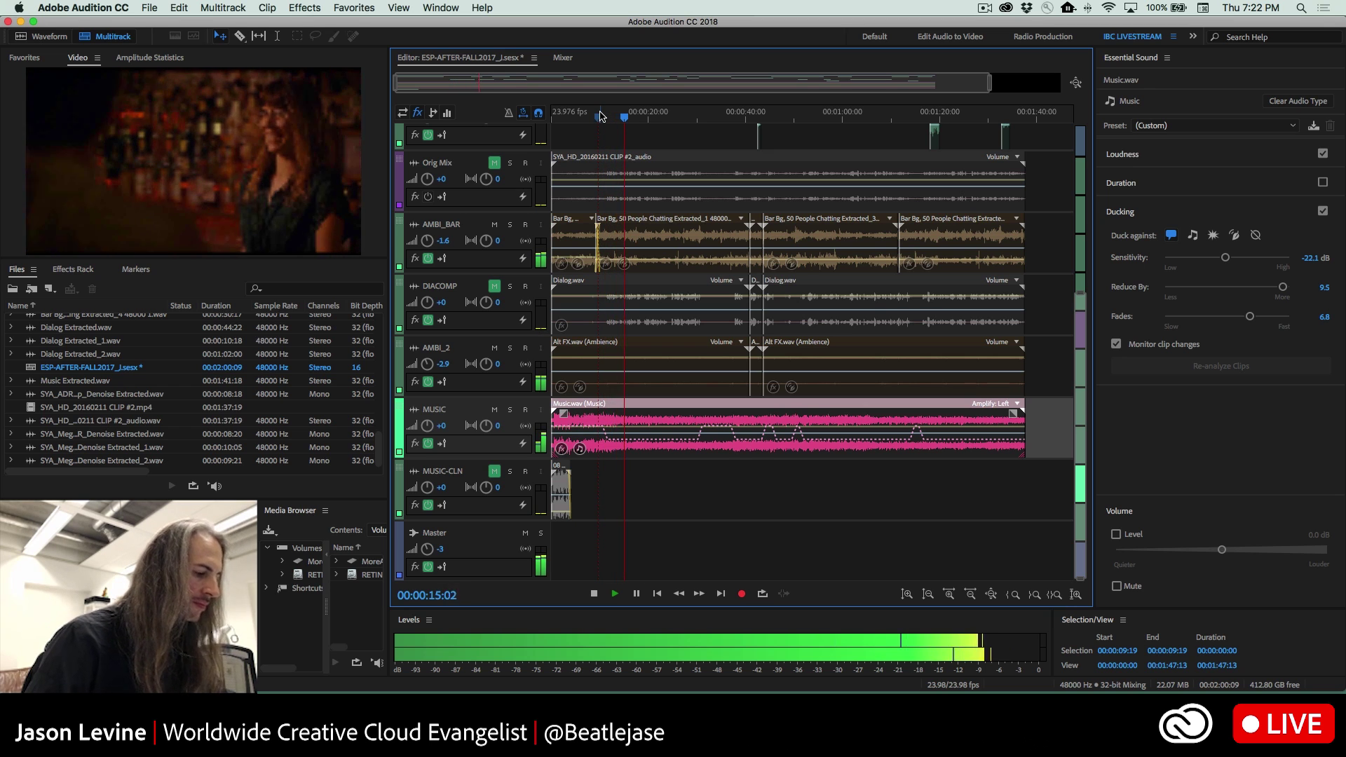
key("space")
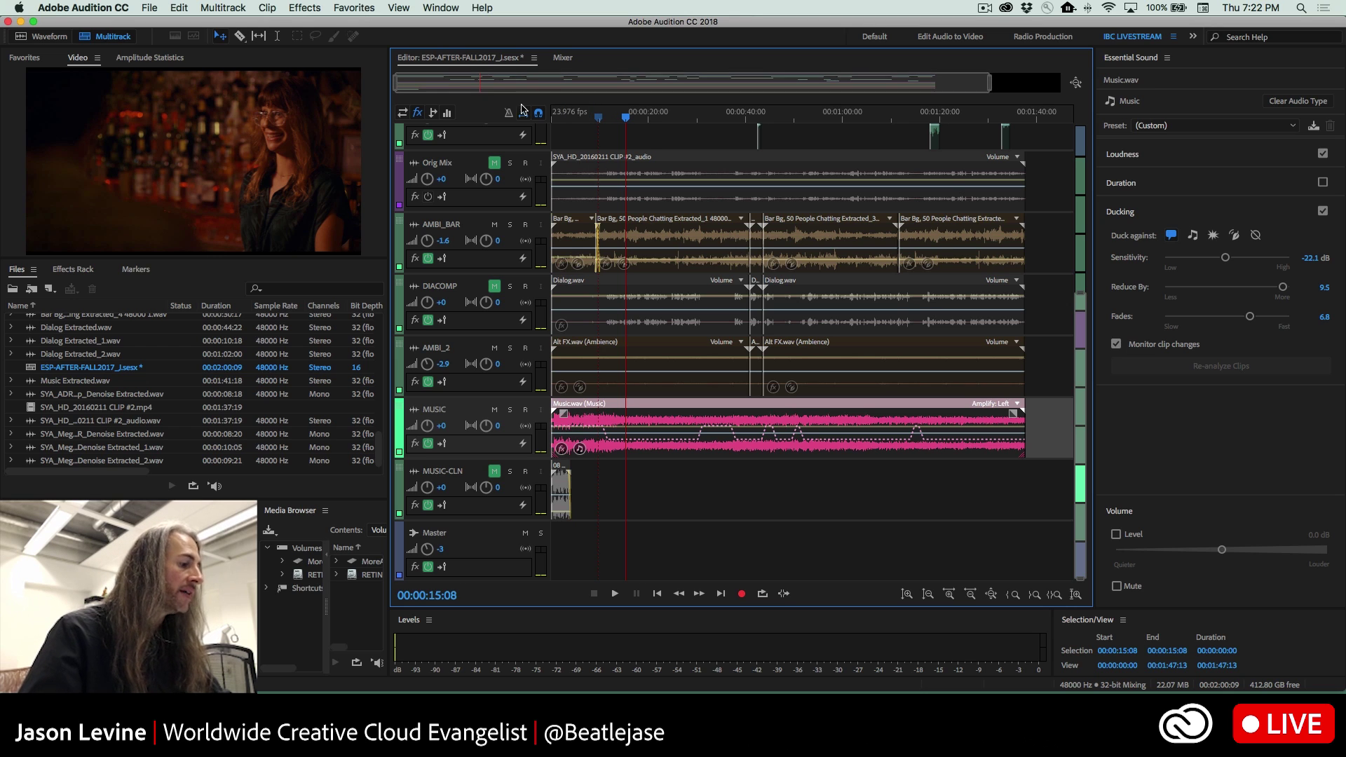
- Enable Timecode Overlay on the Video panel and open the video preferences
right_click(205, 160)
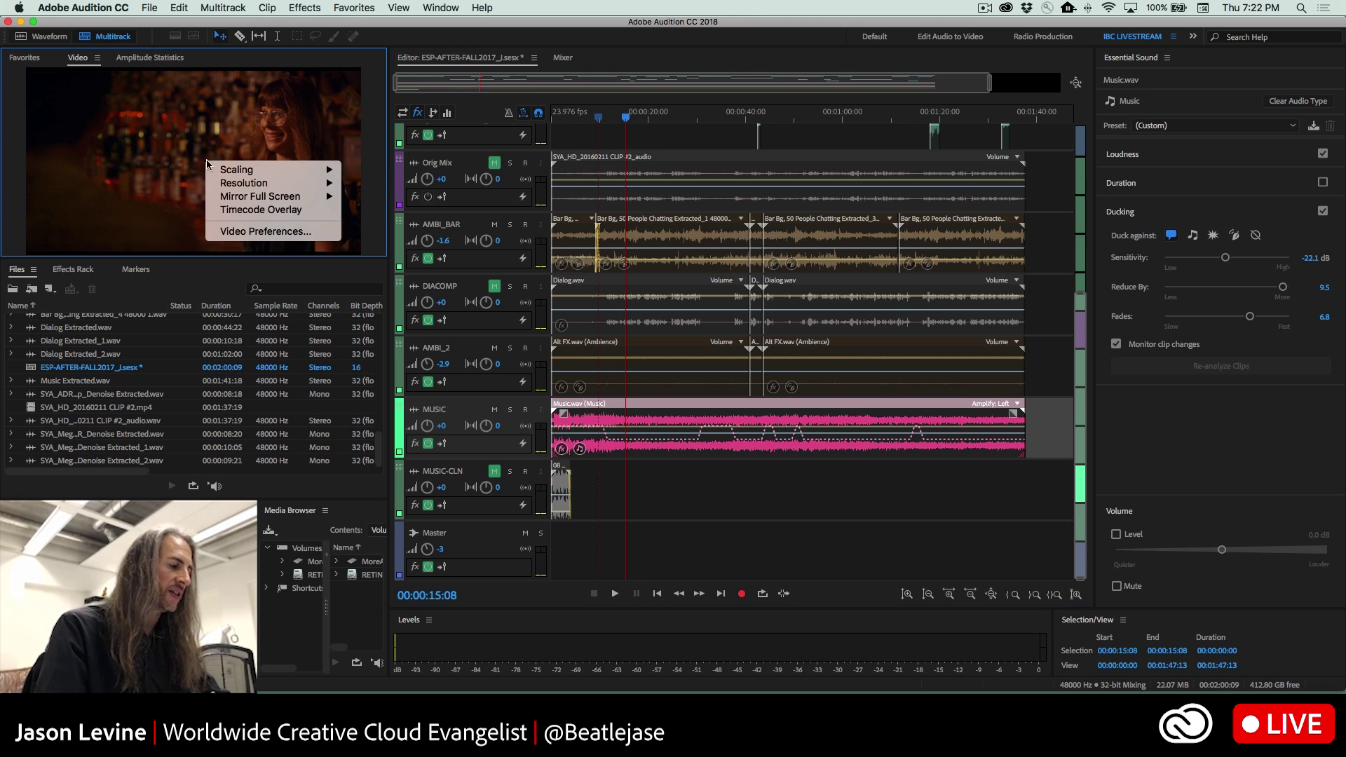
left_click(238, 210)
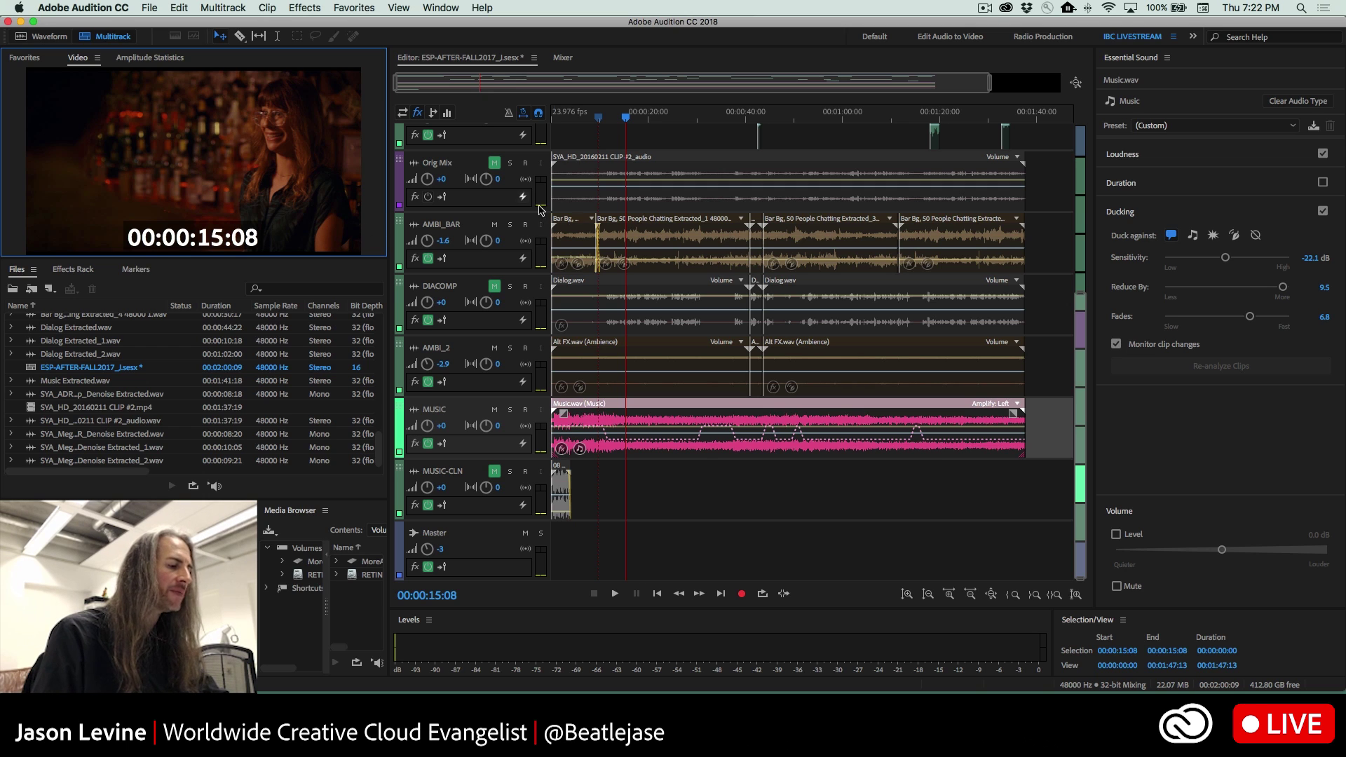
right_click(203, 176)
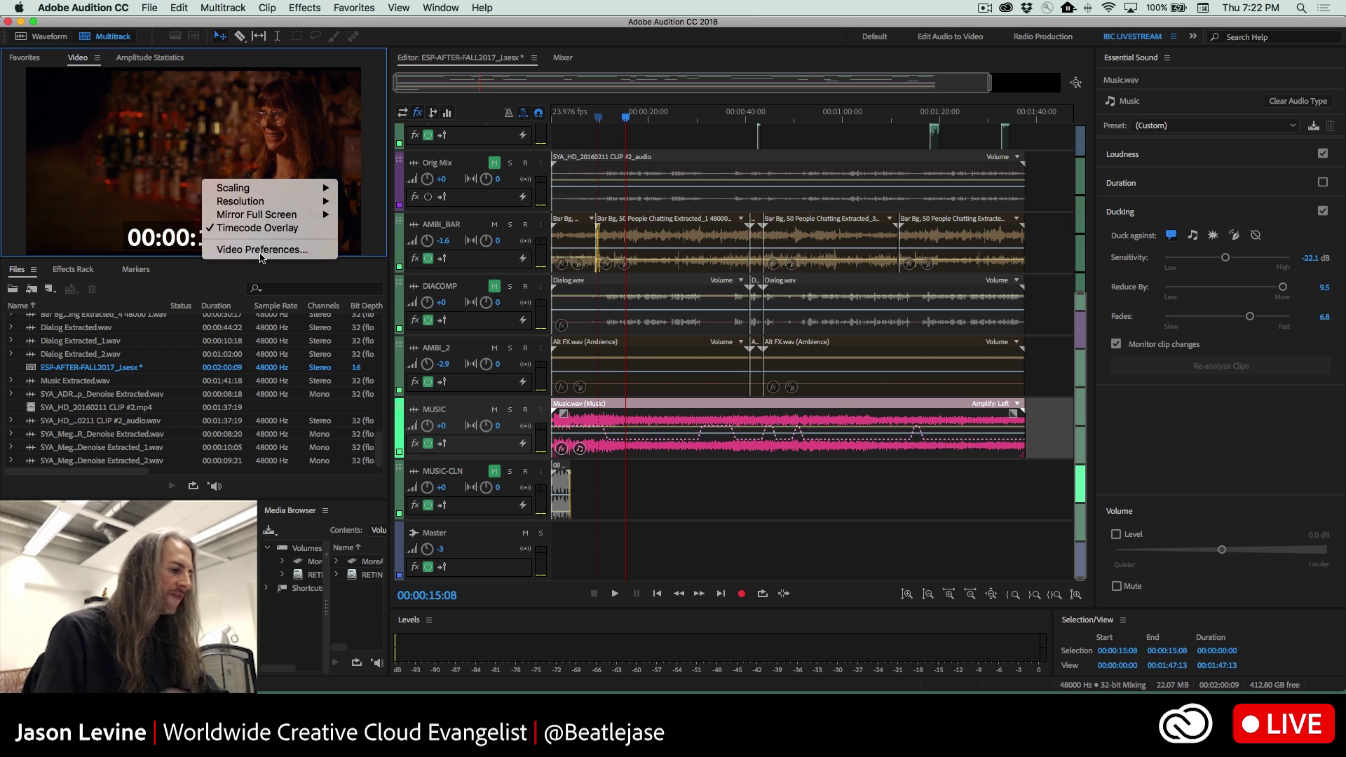
key("Escape")
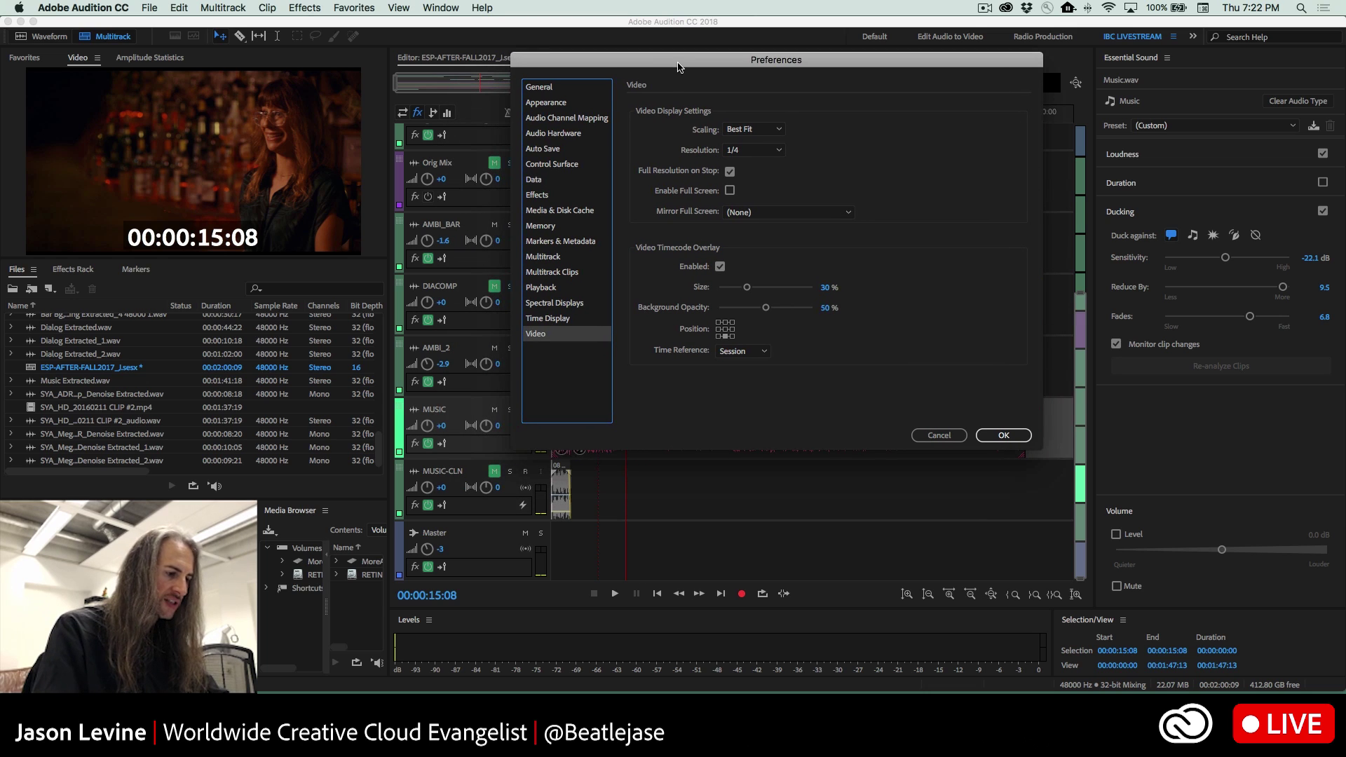
- Keep the overlay at bottom centre, with Size 27% and Background Opacity 59%
left_click(721, 337)
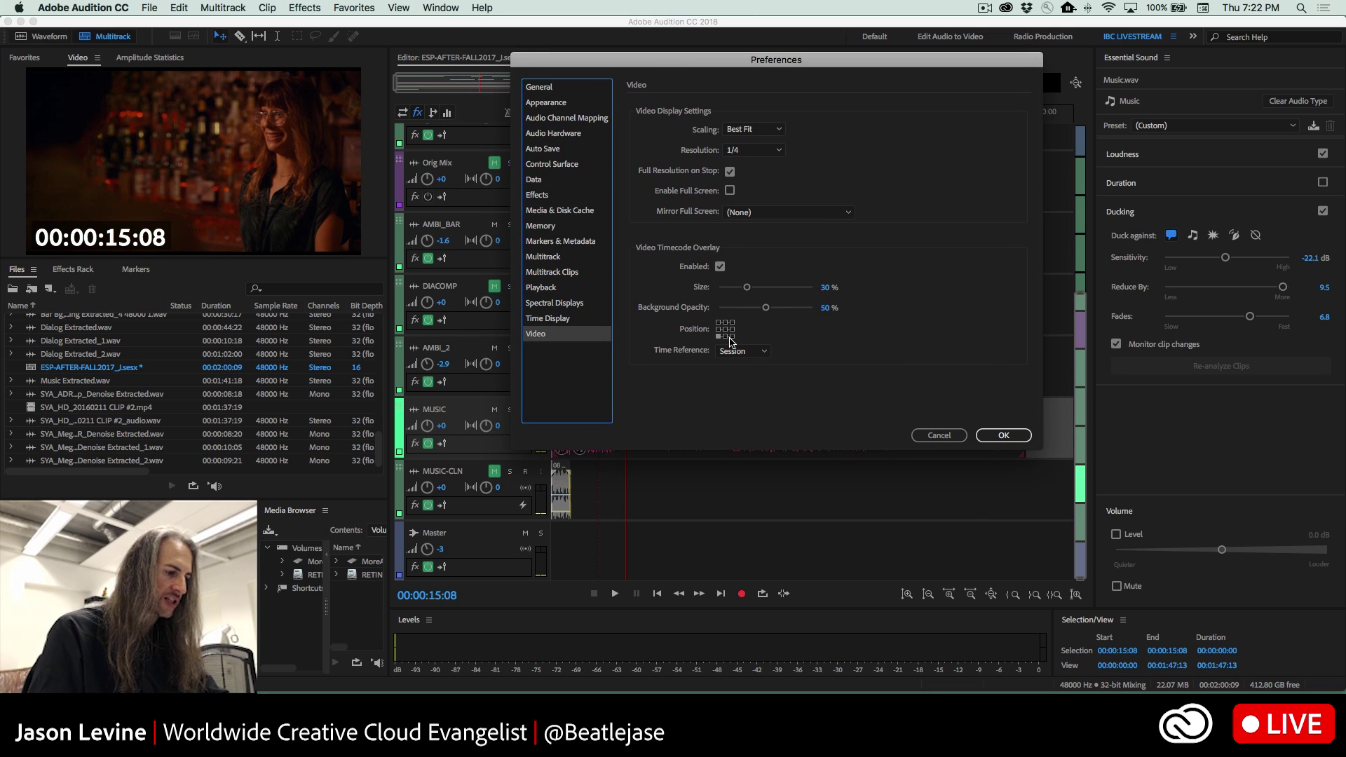
left_click(727, 337)
left_click(733, 338)
left_click(727, 329)
left_click(727, 337)
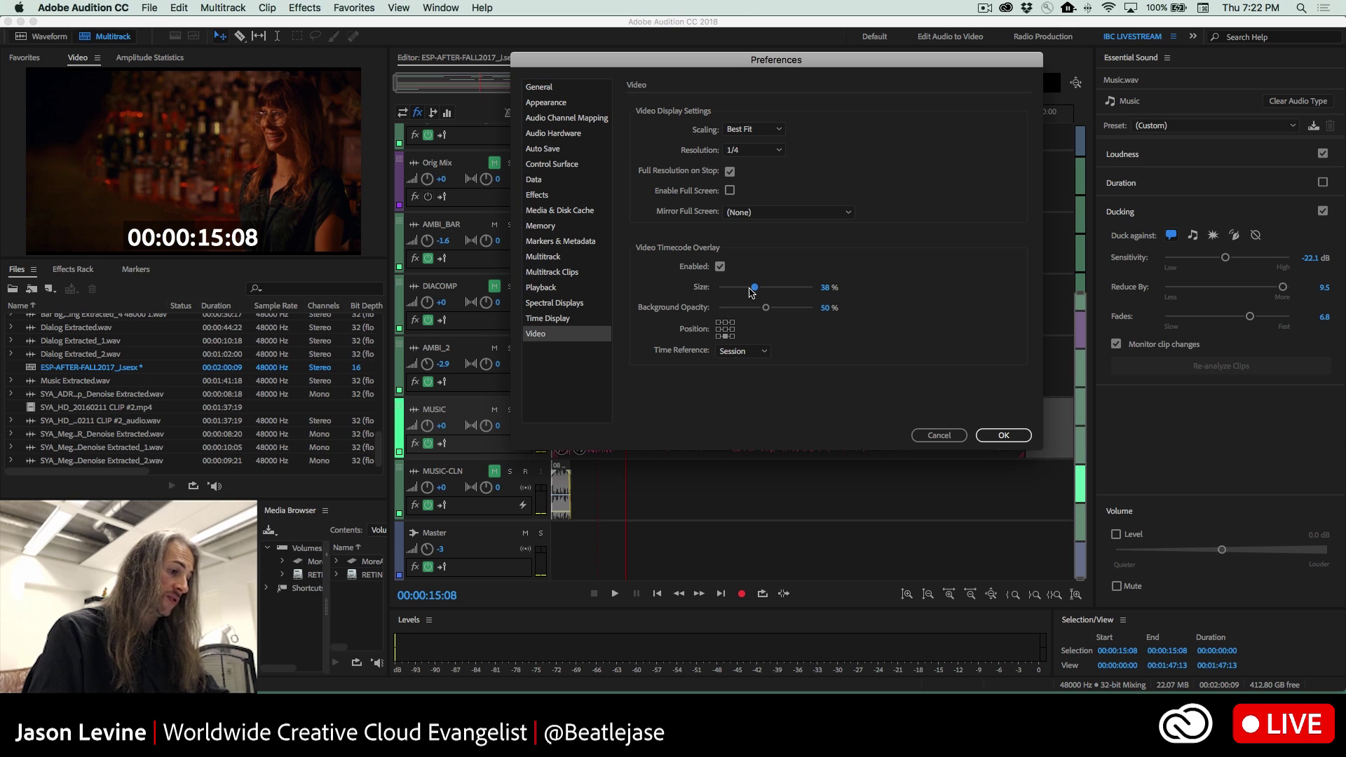
left_click_drag(748, 288, 774, 309)
left_click(751, 348)
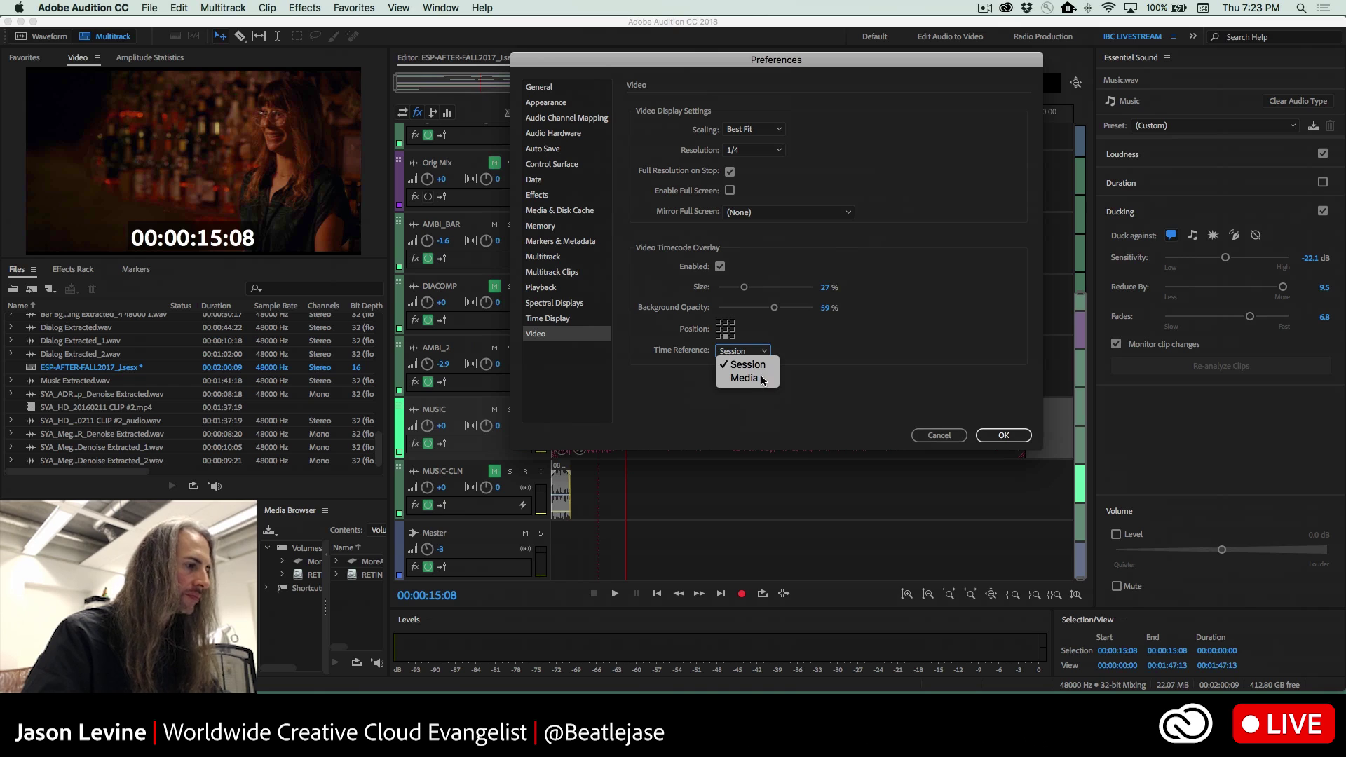
- Review the Multitrack preferences, then cancel out of Preferences
left_click(560, 259)
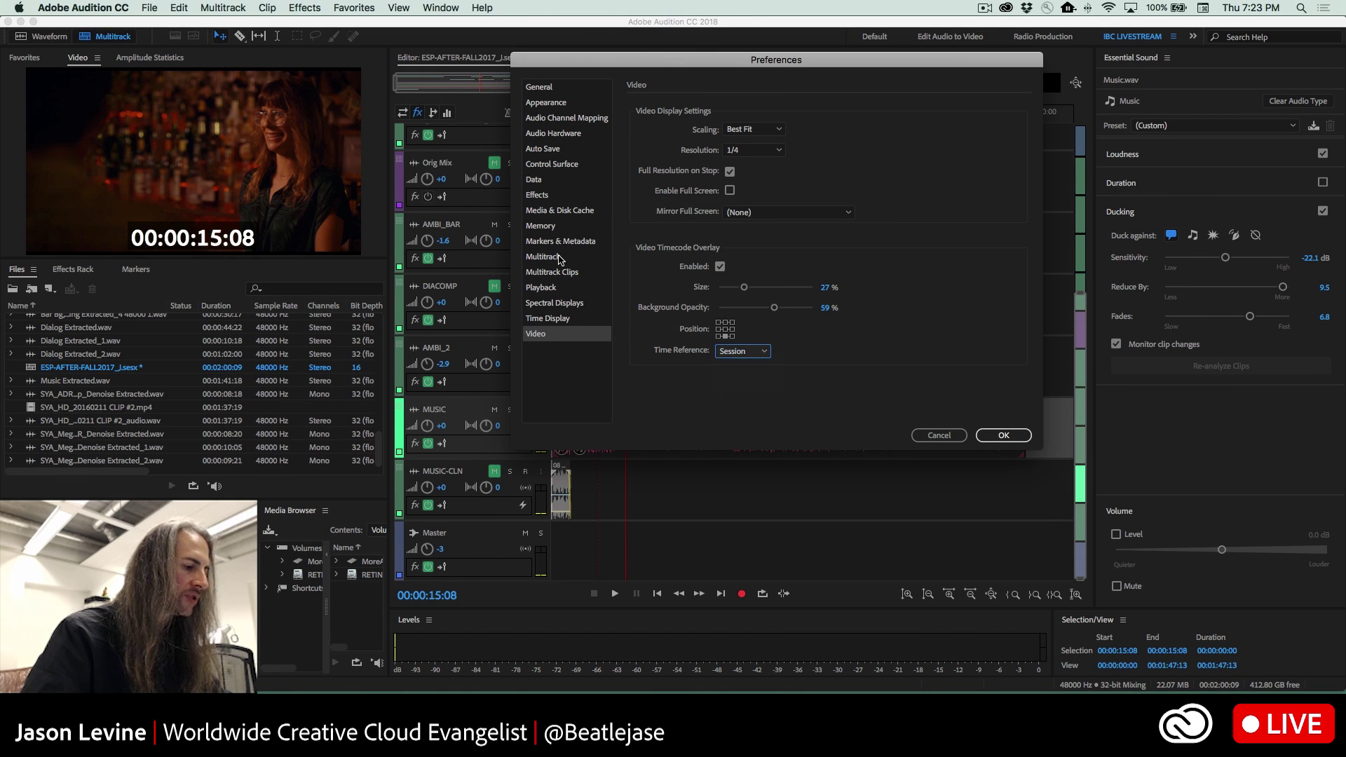
left_click(560, 259)
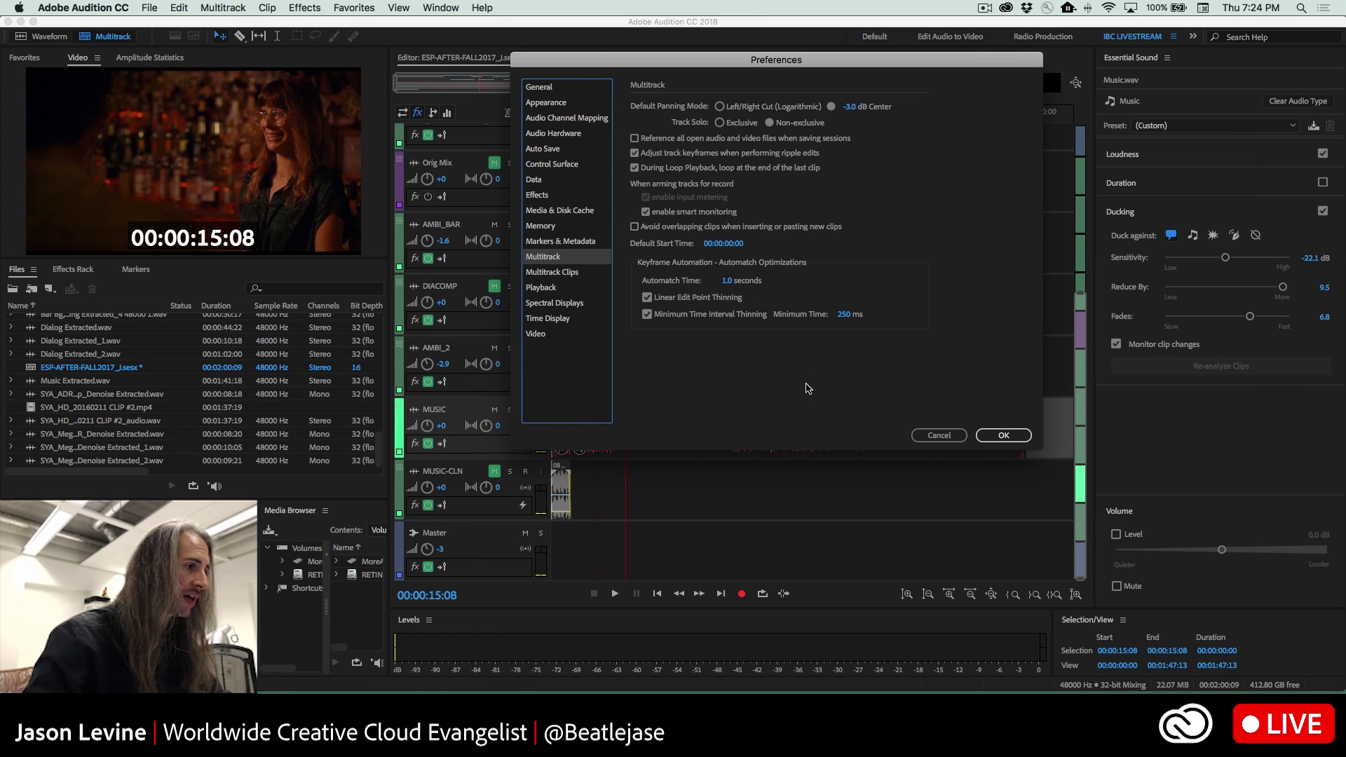
left_click(941, 435)
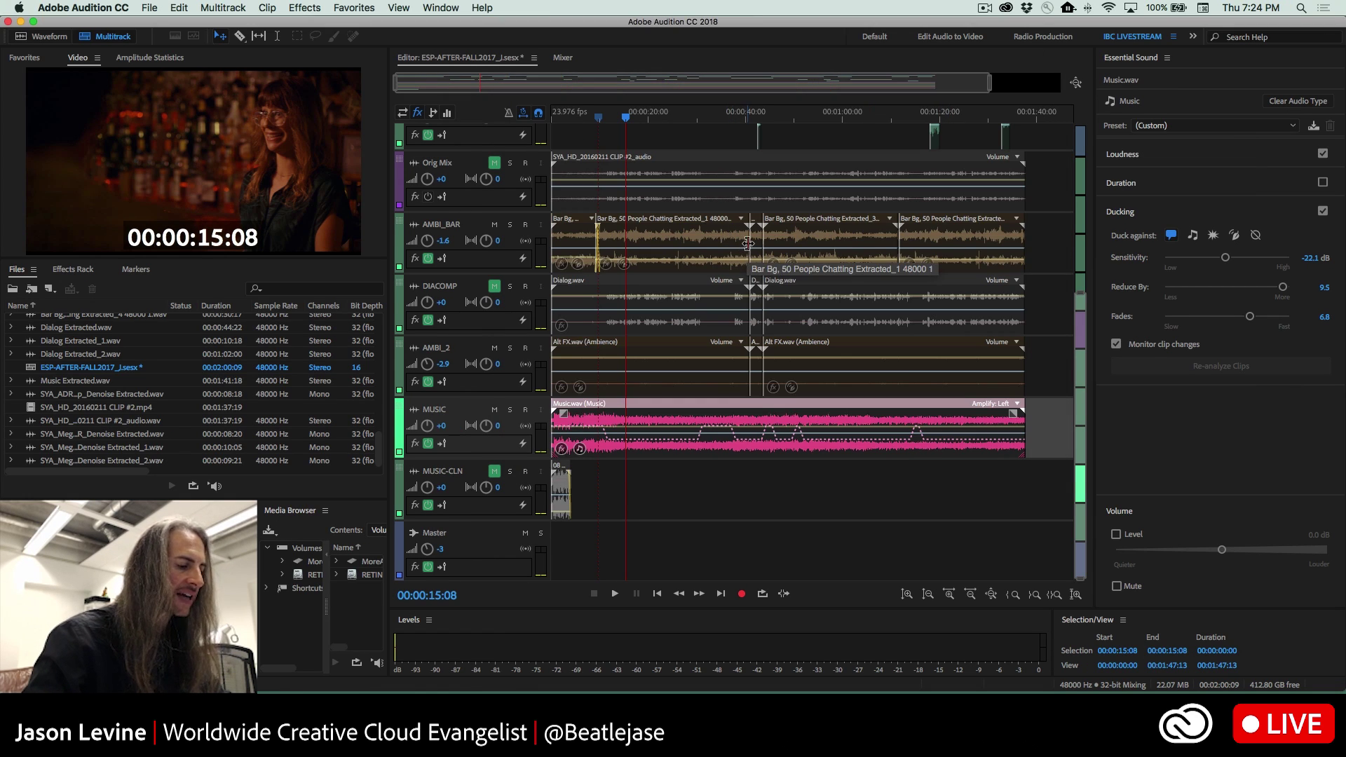
- Extend the short ambience clip's start earlier and select the AMBI_BAR Extracted clips
left_click(752, 239)
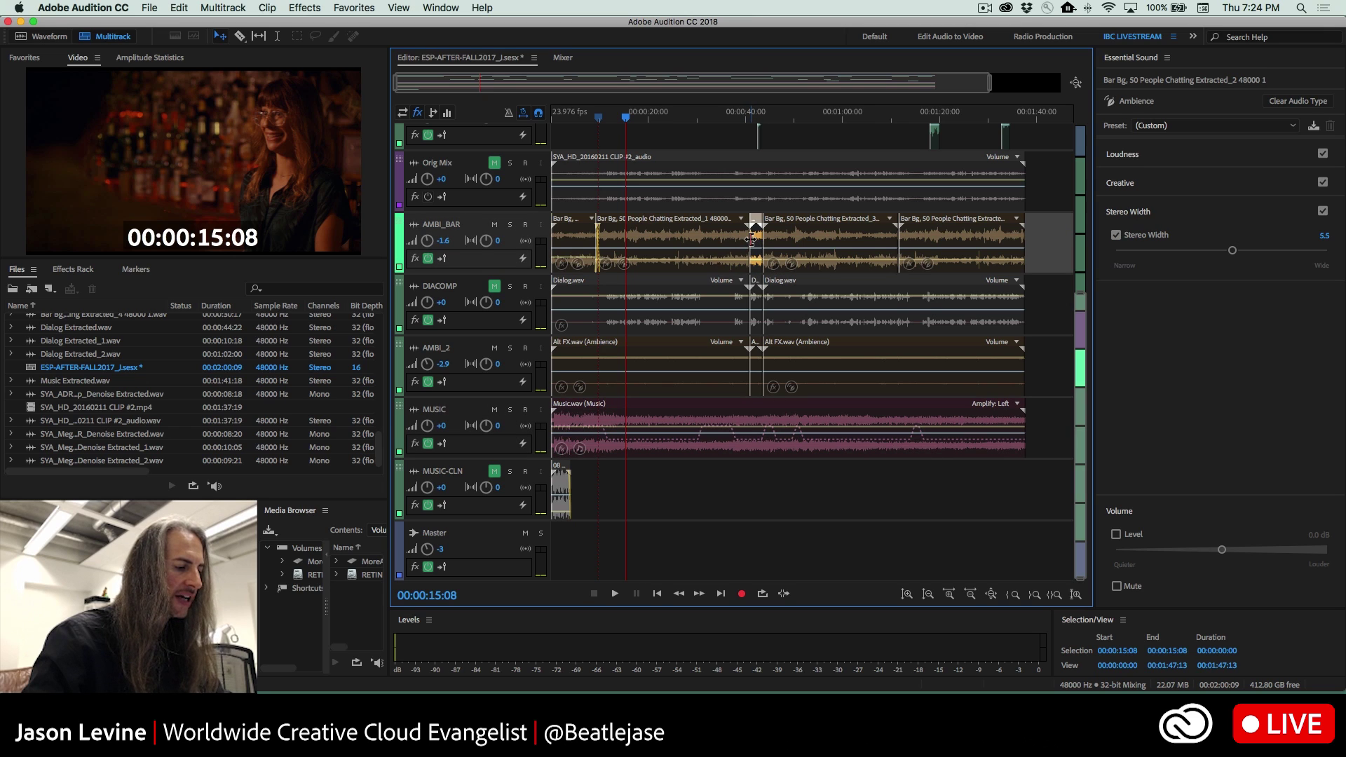
left_click_drag(752, 240, 731, 239)
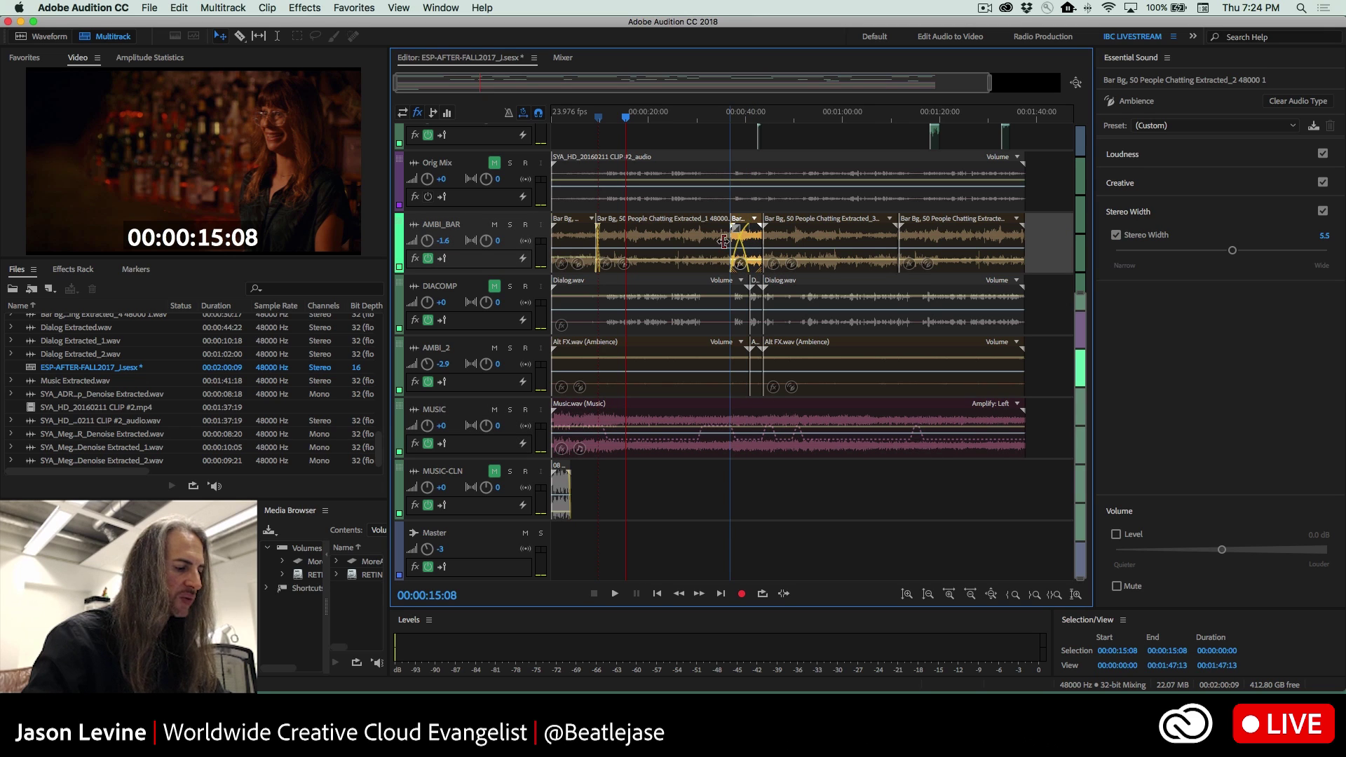
left_click(704, 247)
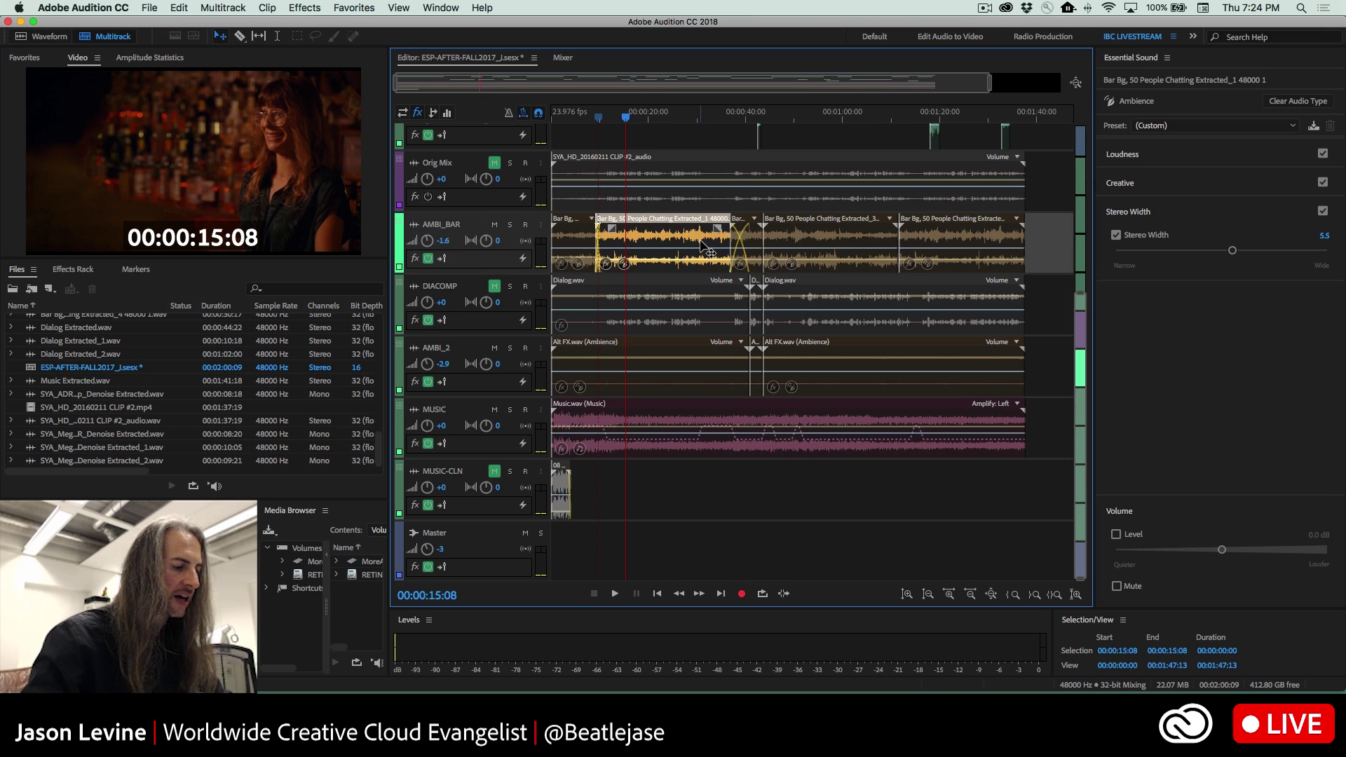
left_click(754, 242)
left_click(745, 245)
left_click(749, 247)
left_click(814, 242)
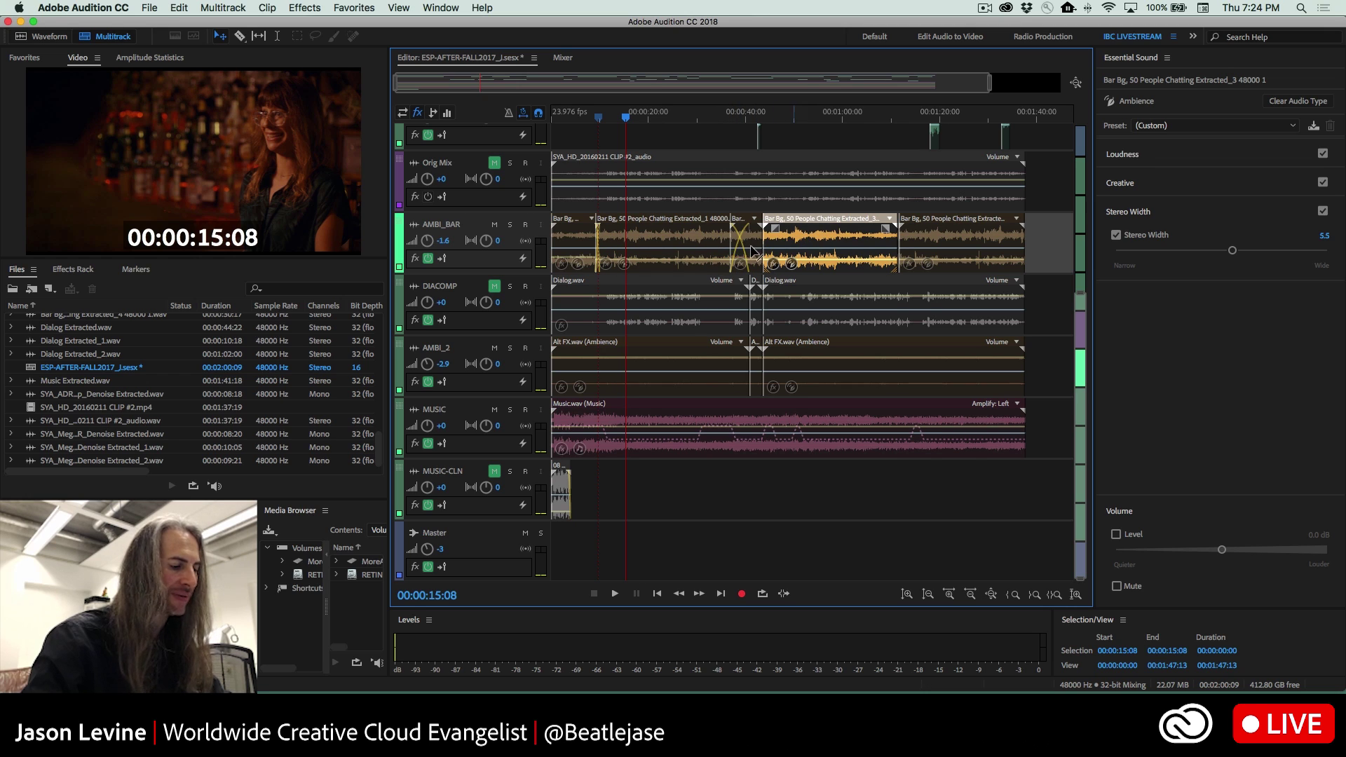
left_click(731, 235)
left_click(709, 240)
left_click(777, 240)
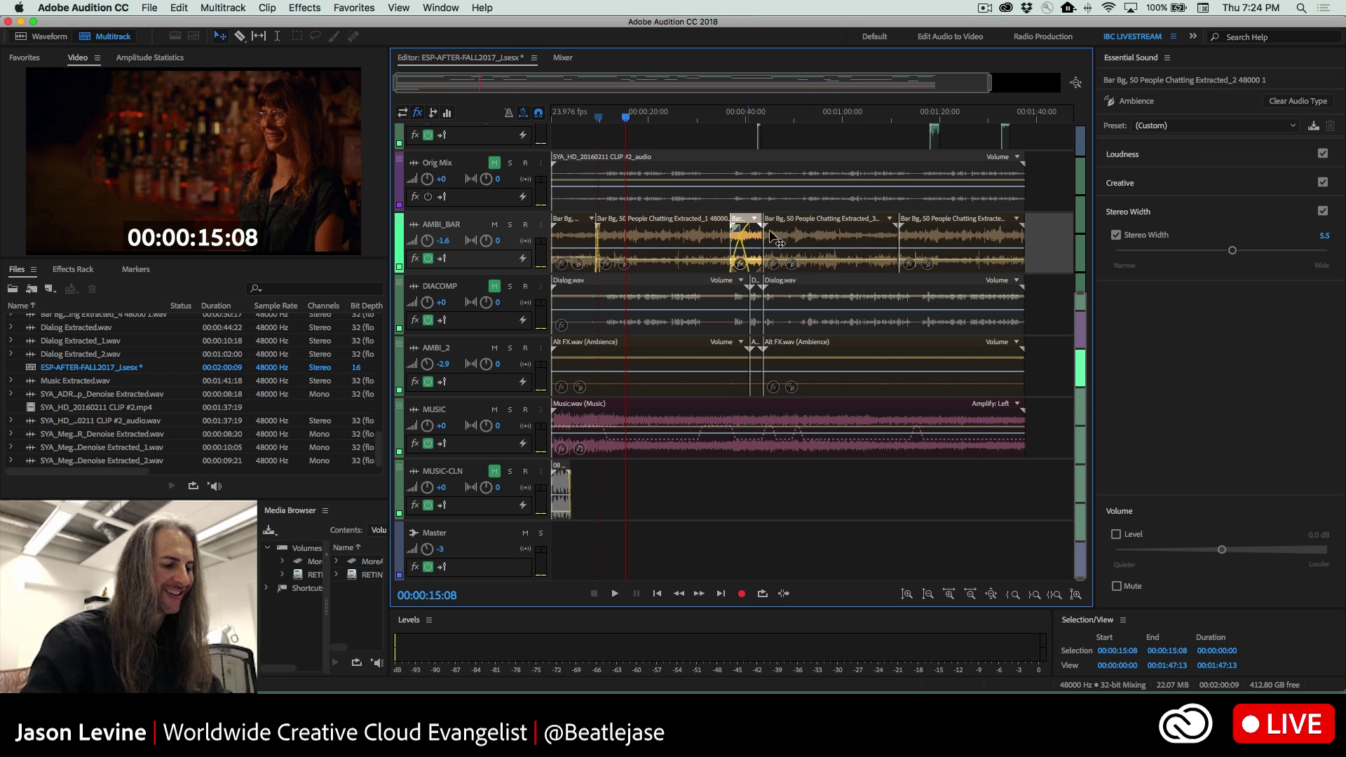
- Trim Extracted_3's end and slide Extracted_4 left to overlap it for a crossfade
left_click_drag(898, 236, 836, 240)
left_click(903, 241)
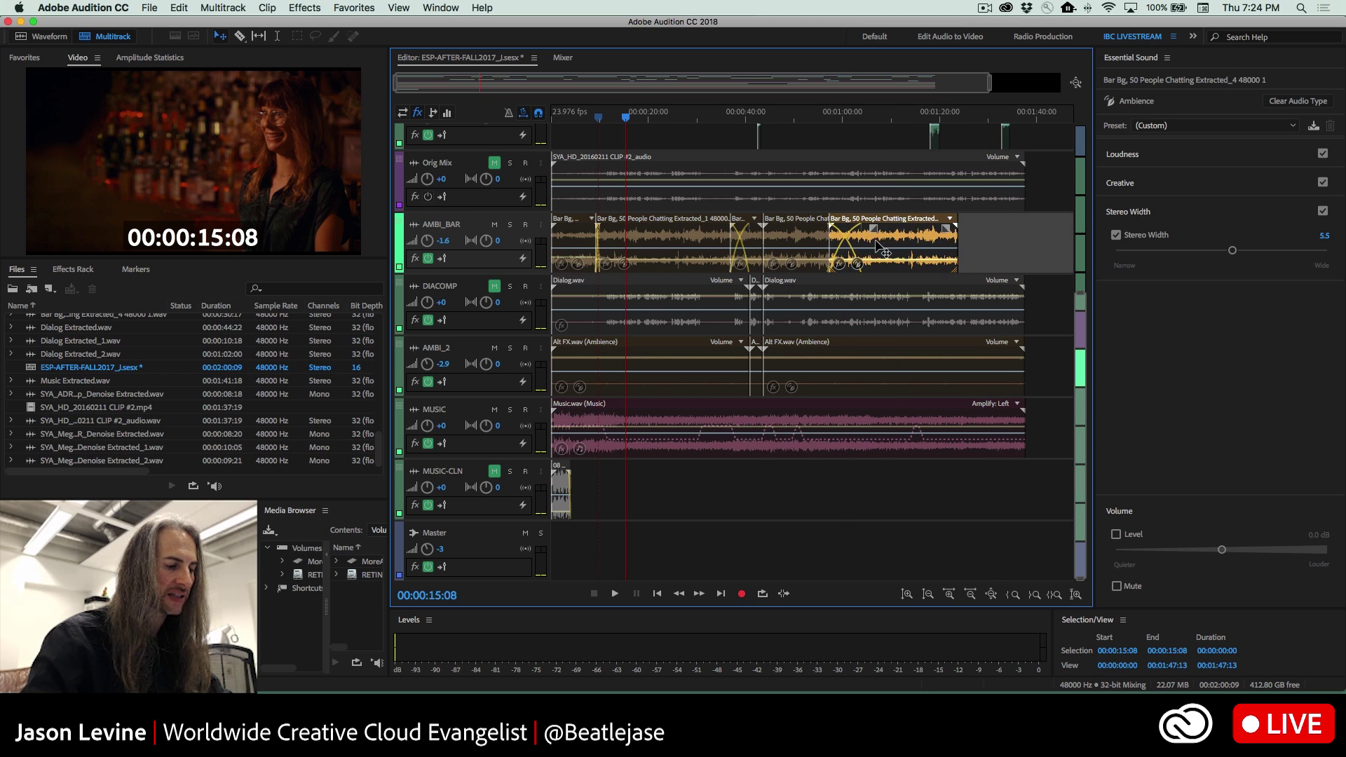
left_click(817, 244)
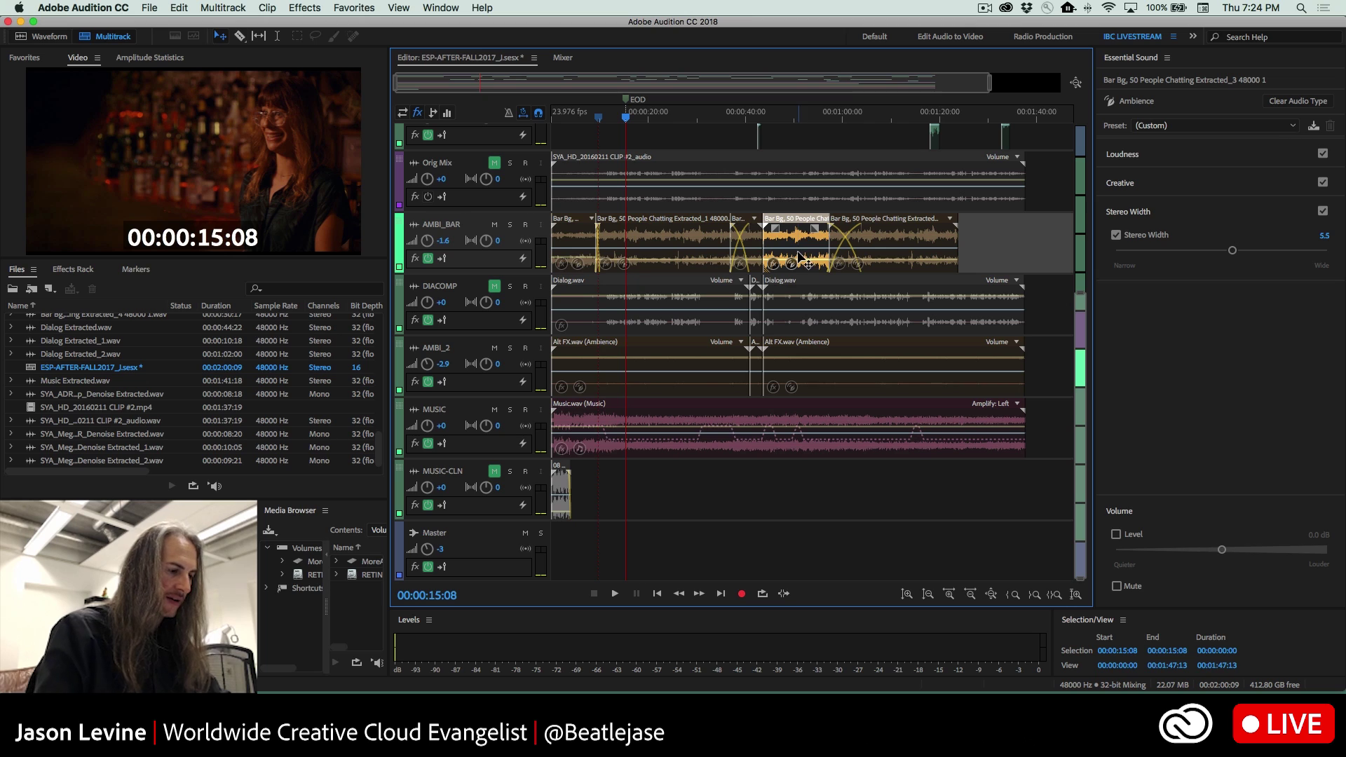
- Split Extracted_3 twice with the Razor tool, return to Move, and zoom in at 00:00:39:22
key("r")
left_click(800, 247)
left_click(810, 244)
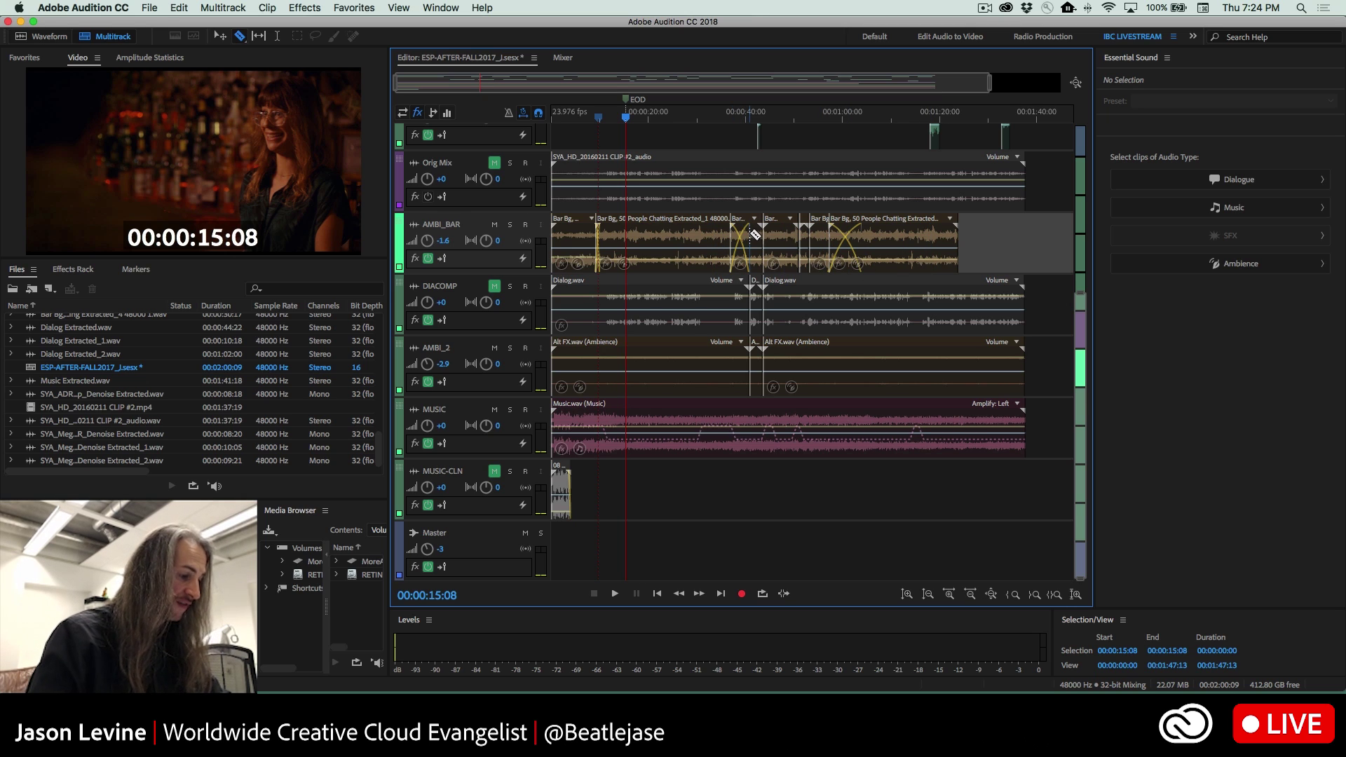
key("v")
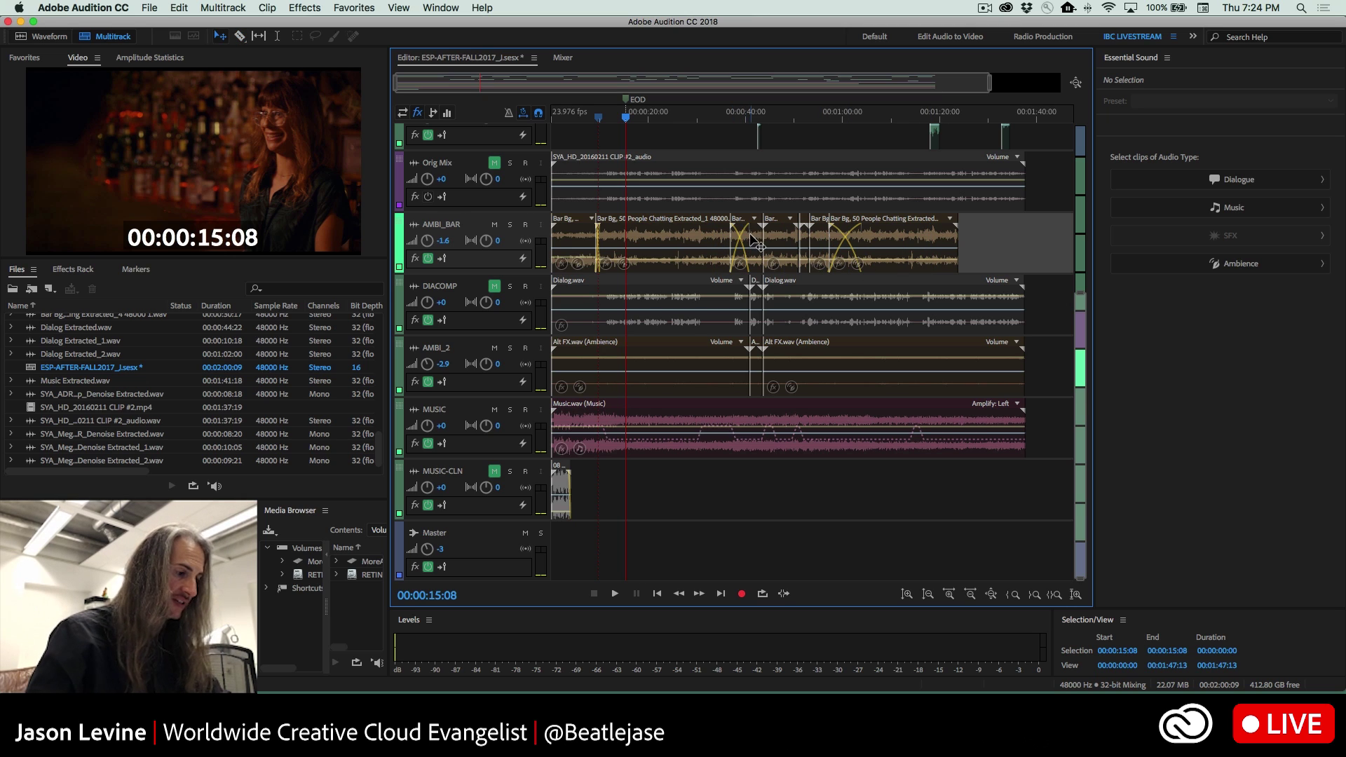
left_click(742, 116)
key("=")
key("=")
key("=")
key("=")
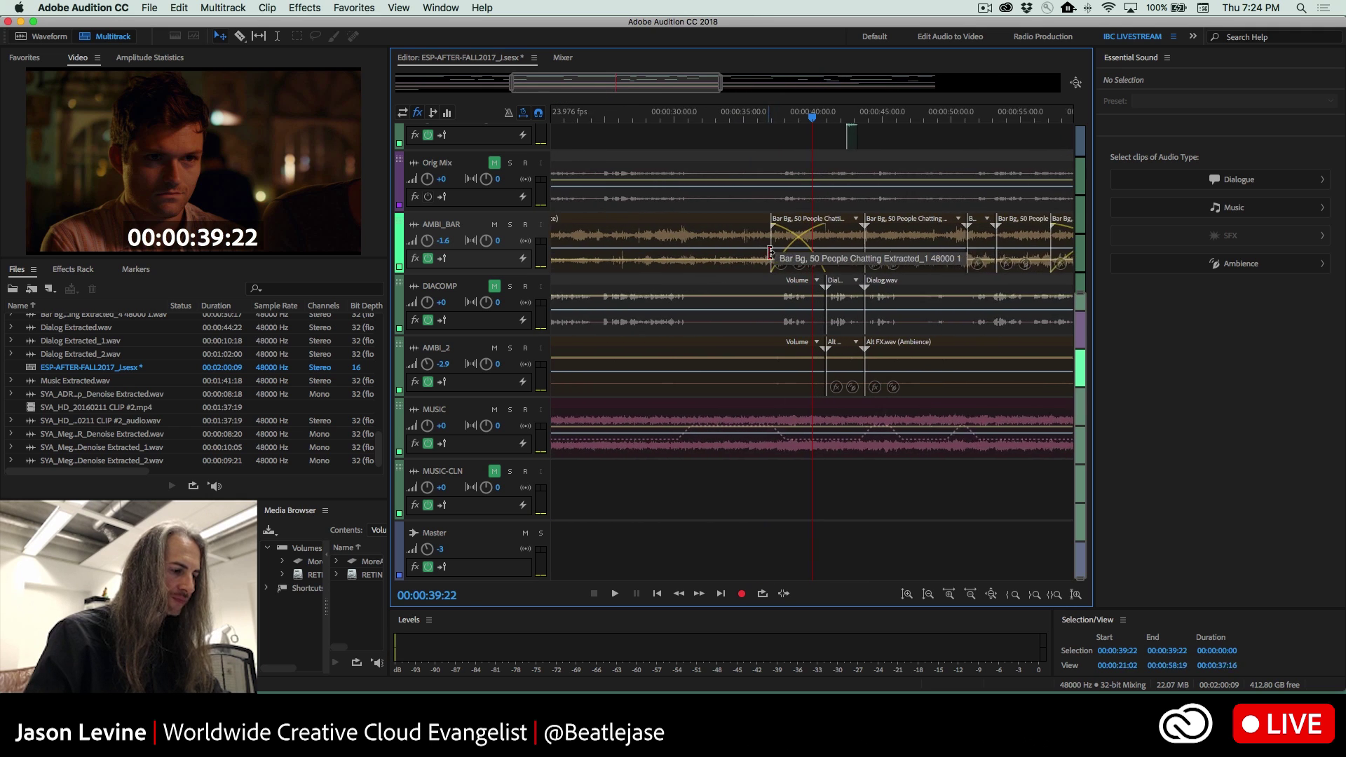
- Drag Extracted_2's fade-in into a longer Cosine curve with value -40
left_click(821, 242)
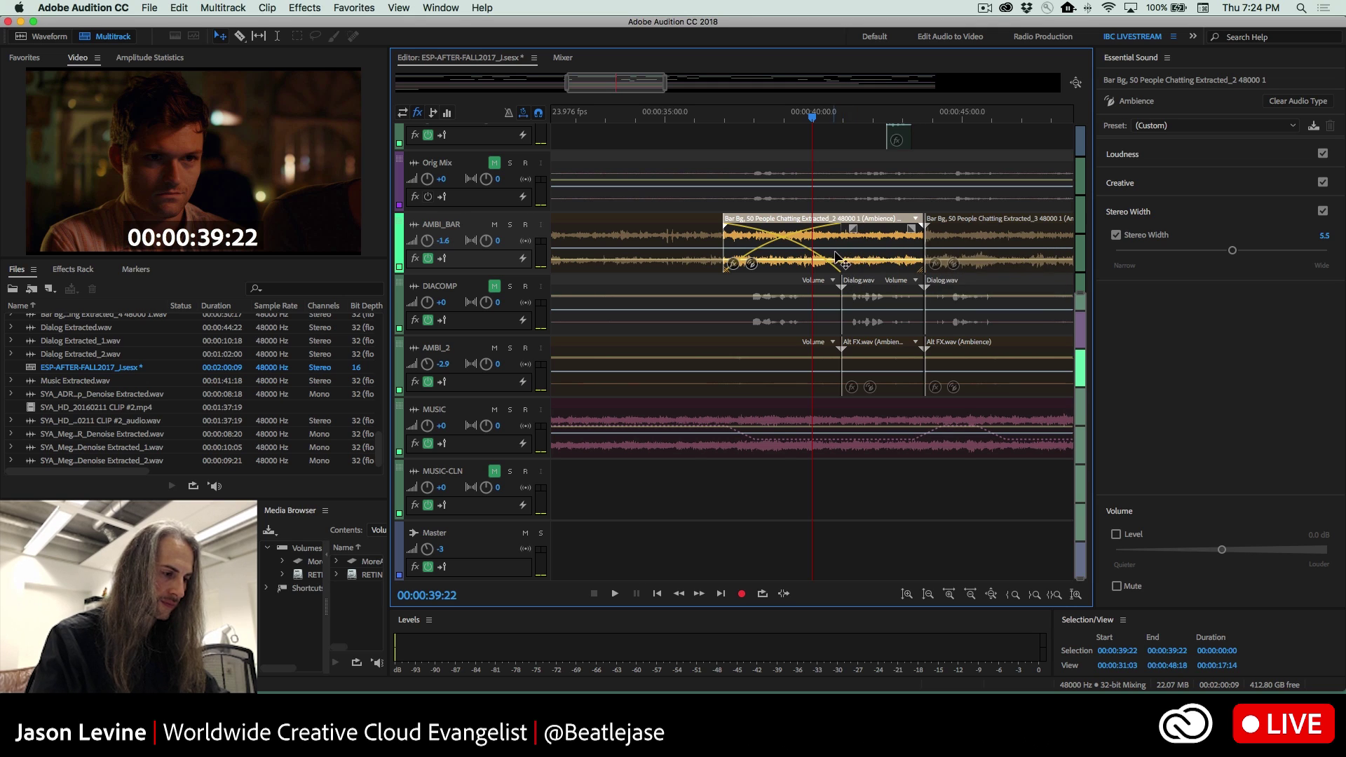
left_click_drag(853, 229, 804, 264)
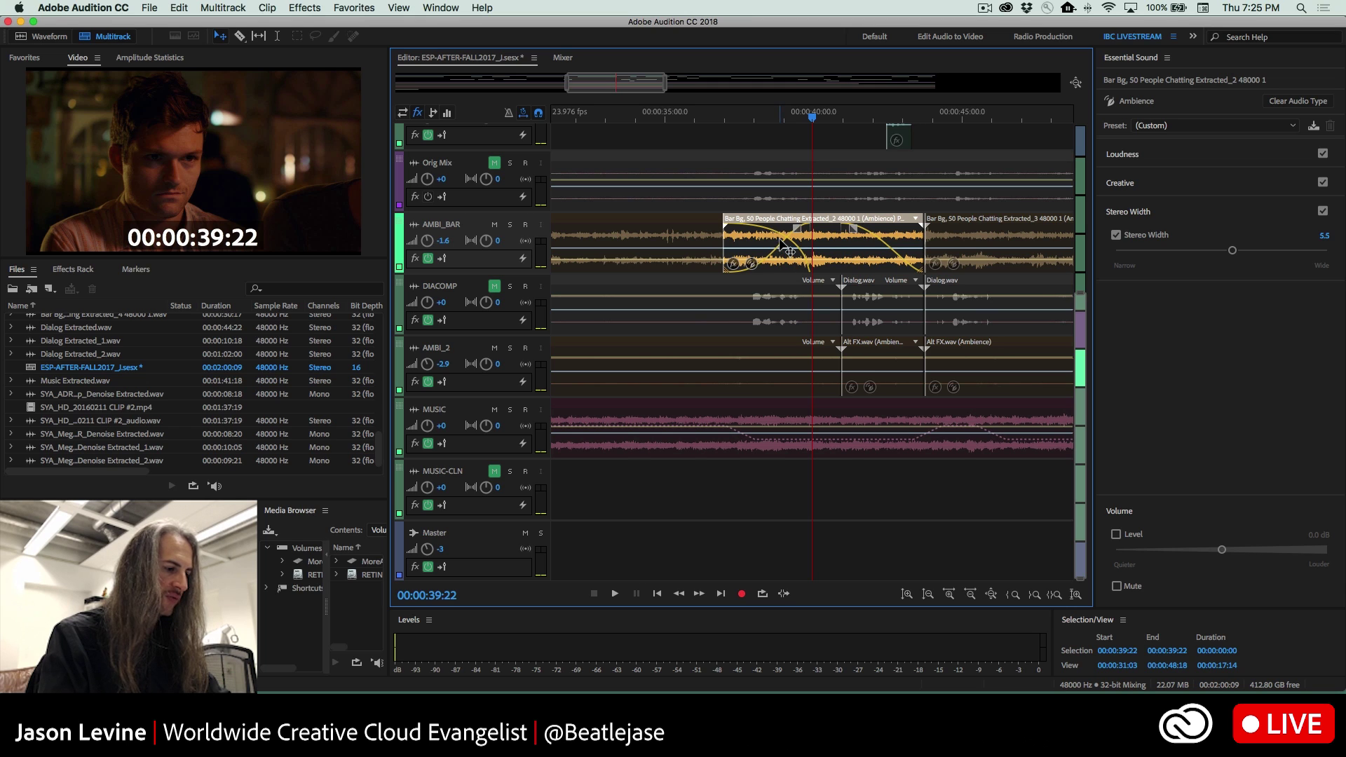
left_click_drag(797, 229, 786, 261)
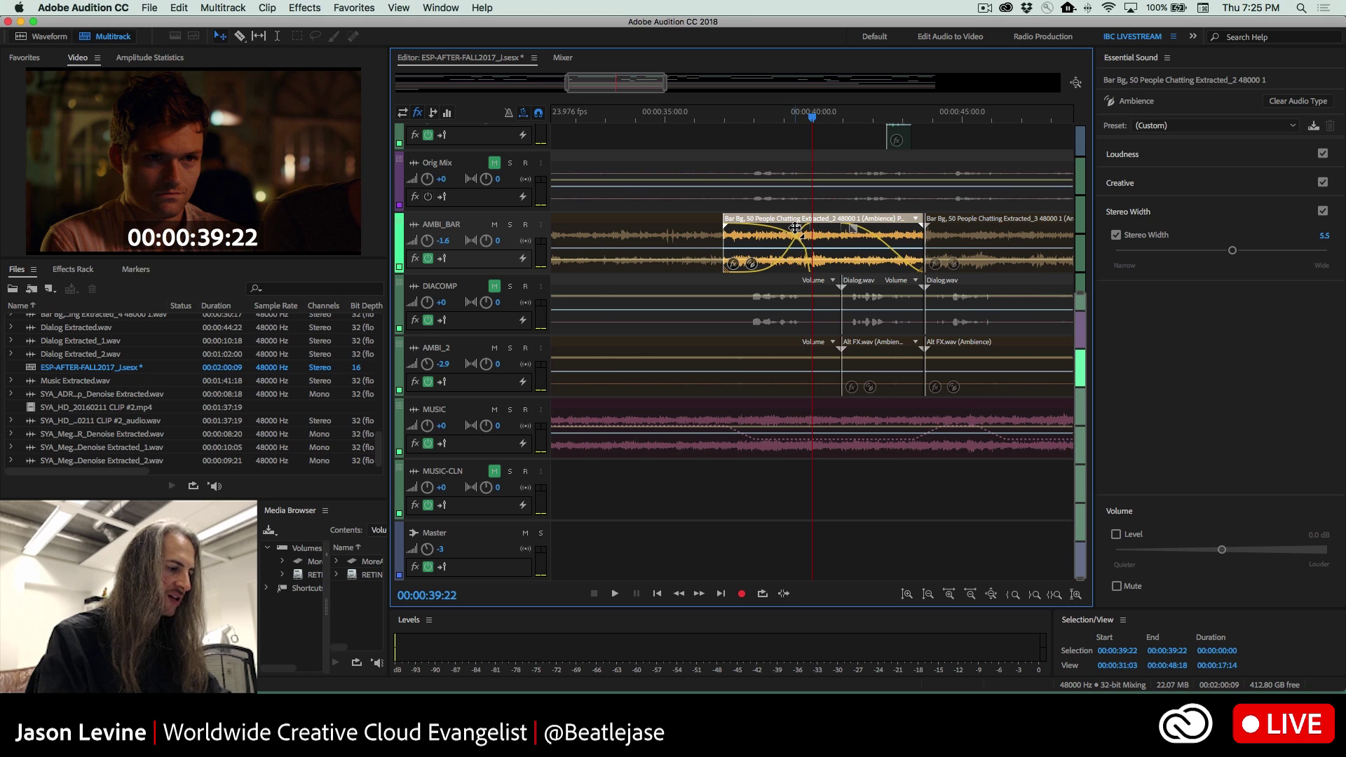
mouse_move(797, 227)
left_mouse_down()
mouse_move(829, 233)
mouse_move(789, 247)
left_mouse_up()
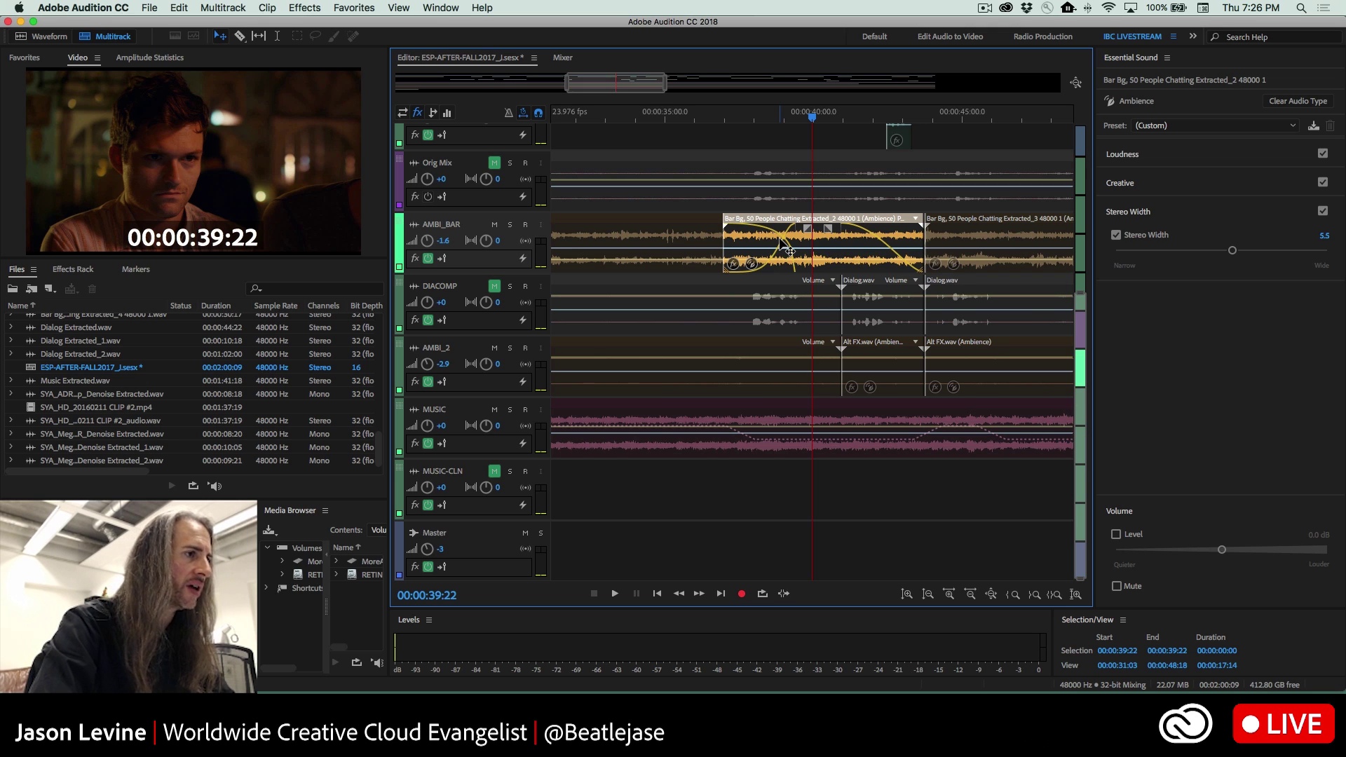
- Open Music Extracted.wav in the Waveform editor and show its channels
left_click(50, 385)
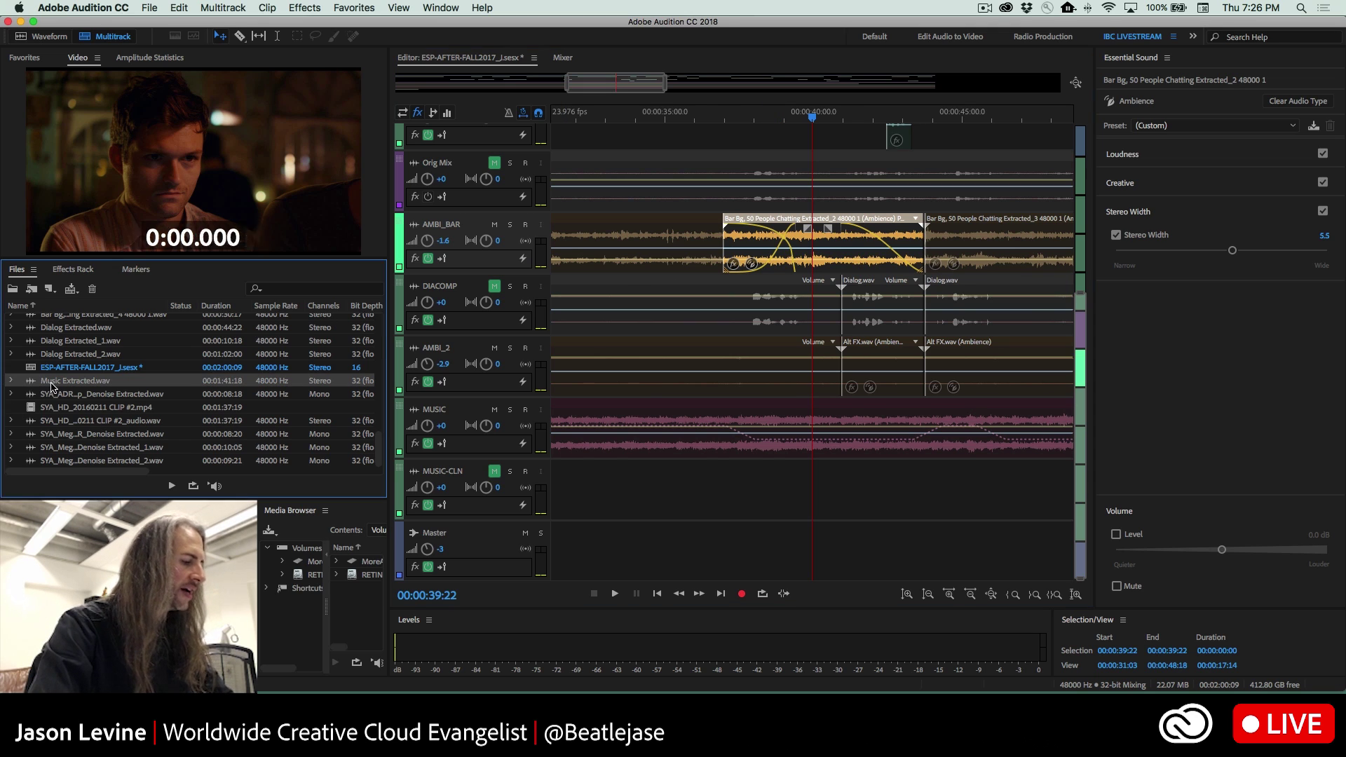
double_click(50, 386)
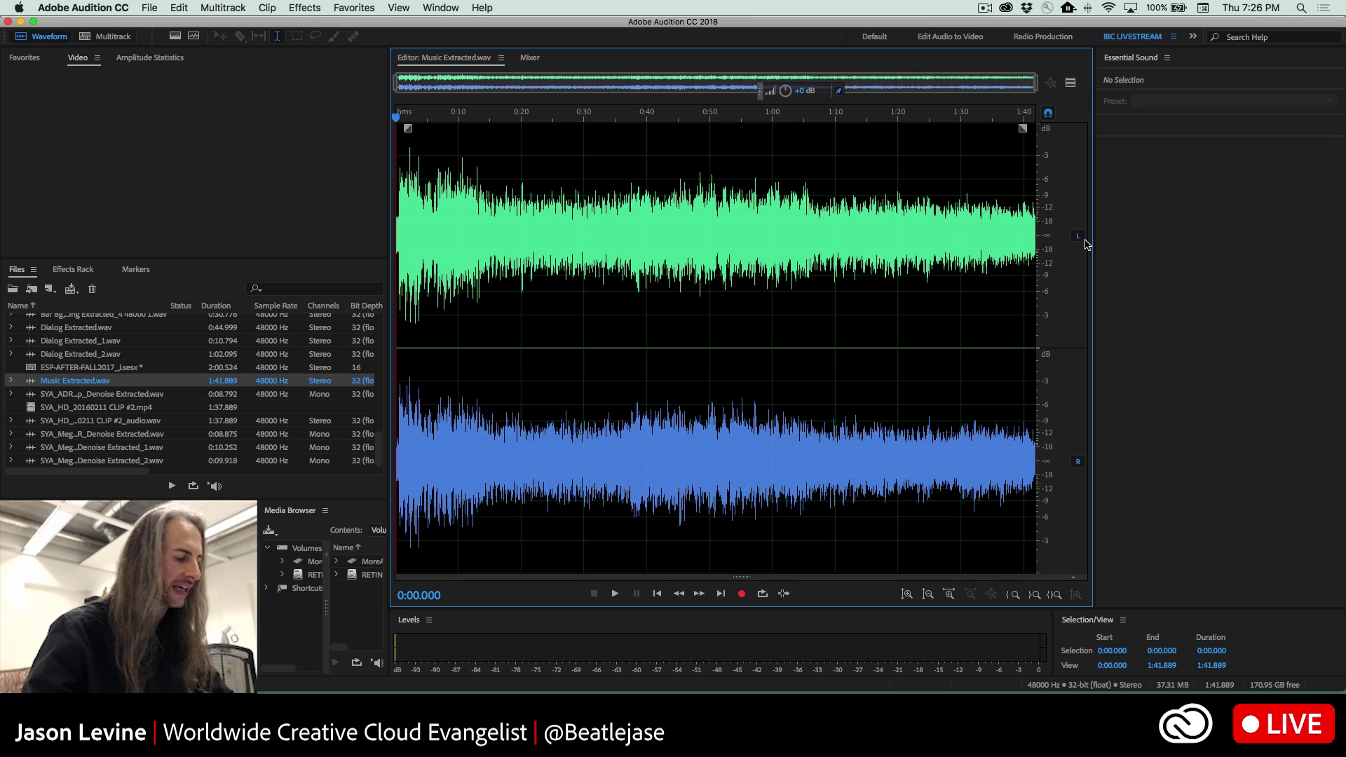
left_click(12, 381)
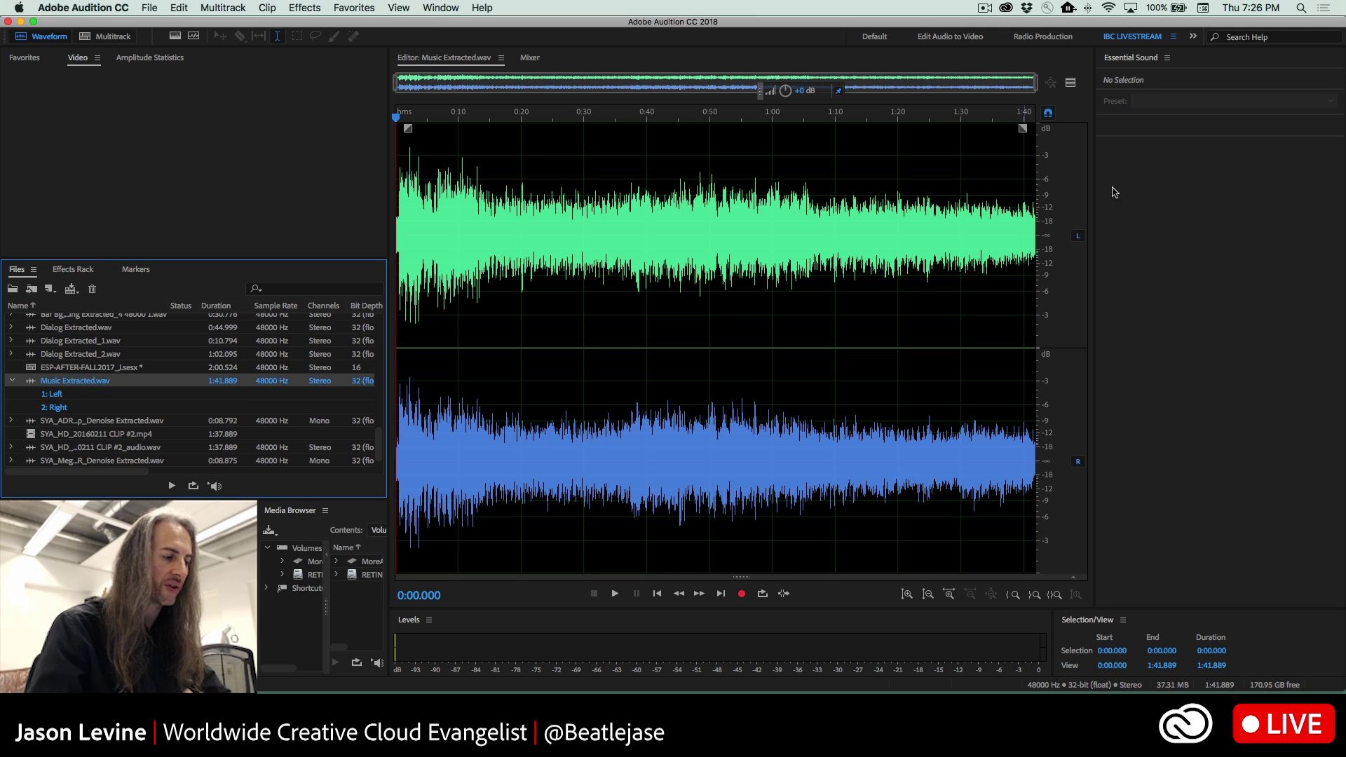
- Relabel the first channel Right Surround Direct, then Ambisonics W, dismissing the storage alert
left_click(1079, 237)
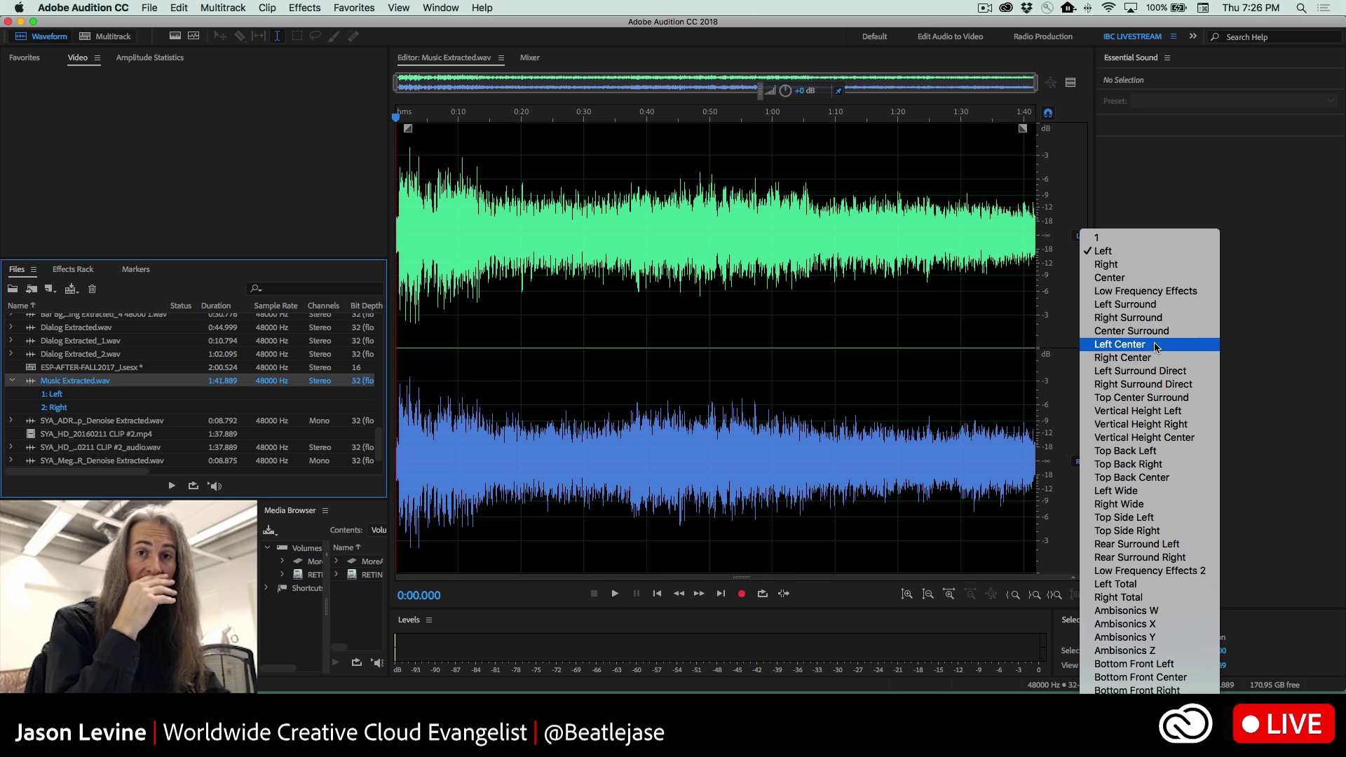
left_click(1166, 386)
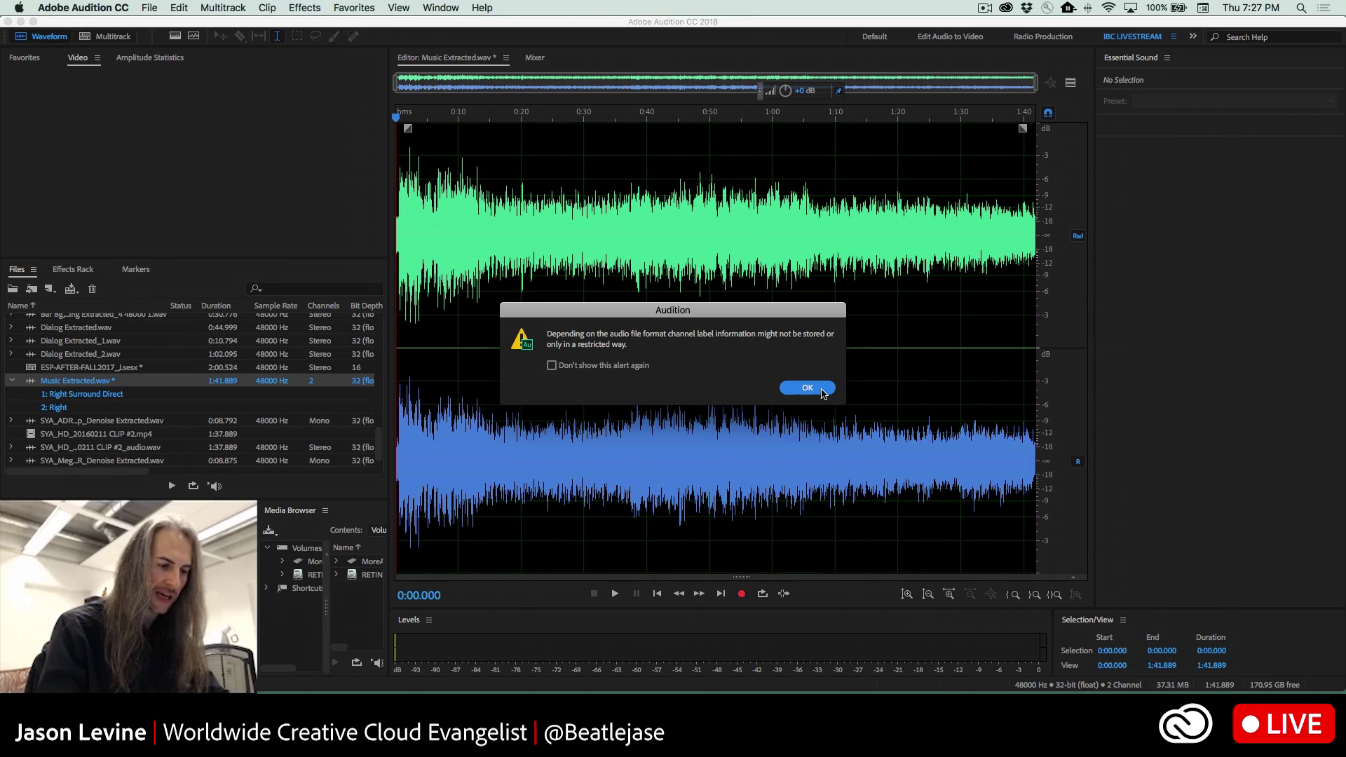
left_click(866, 469)
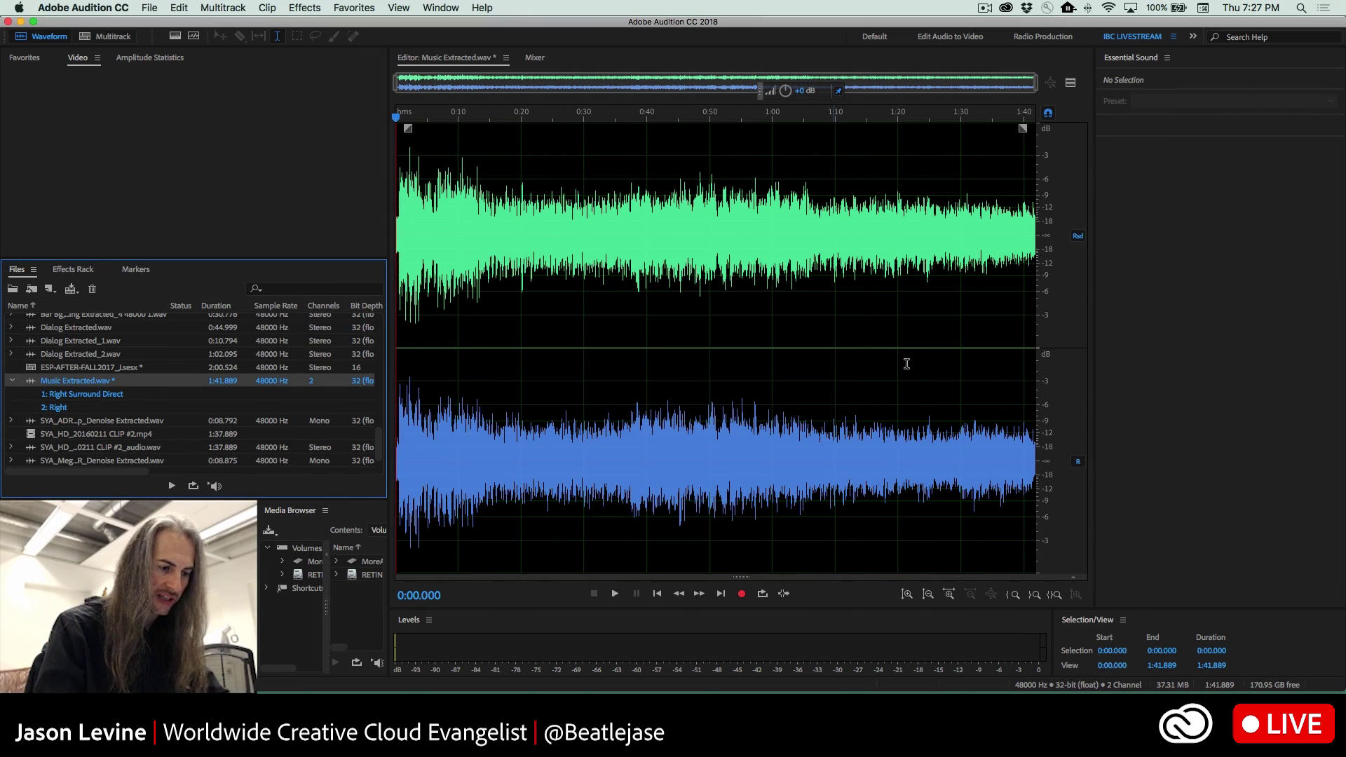
left_click(1079, 236)
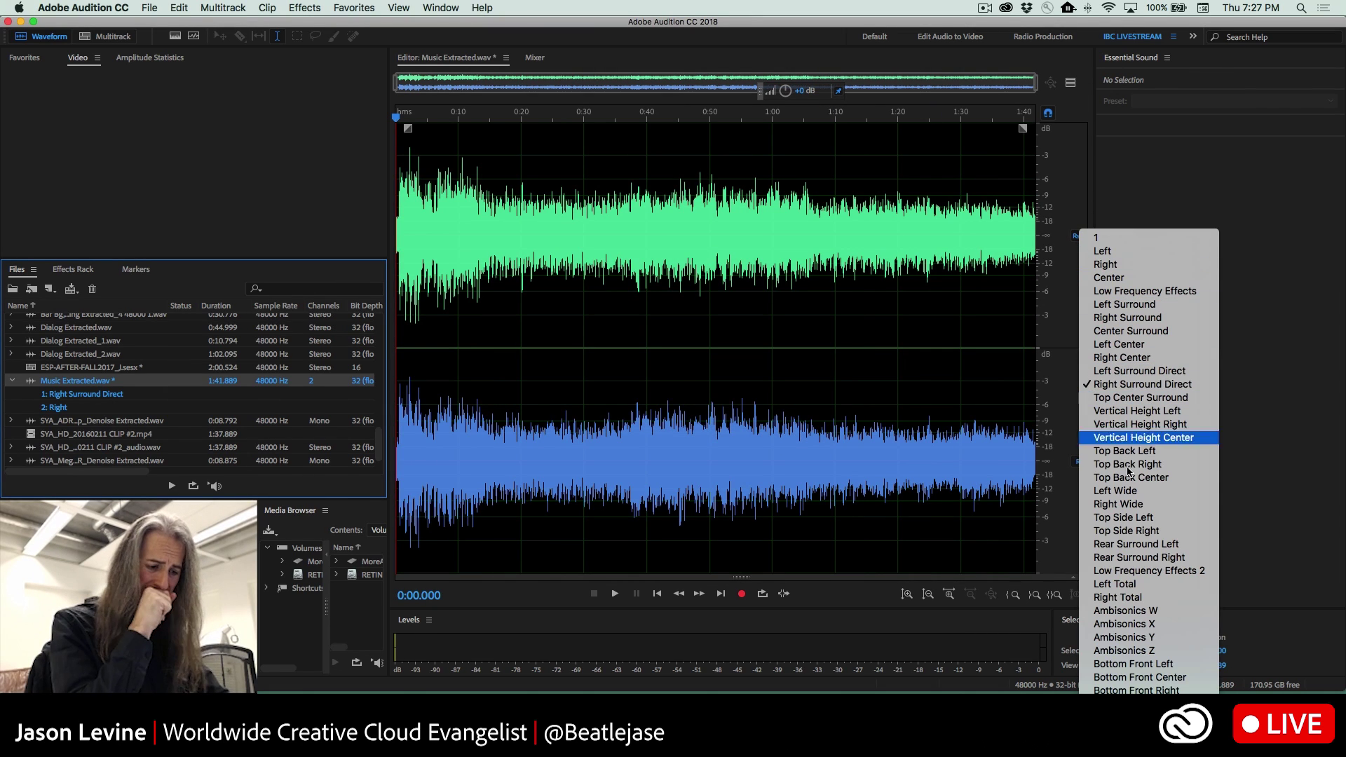
left_click(1148, 612)
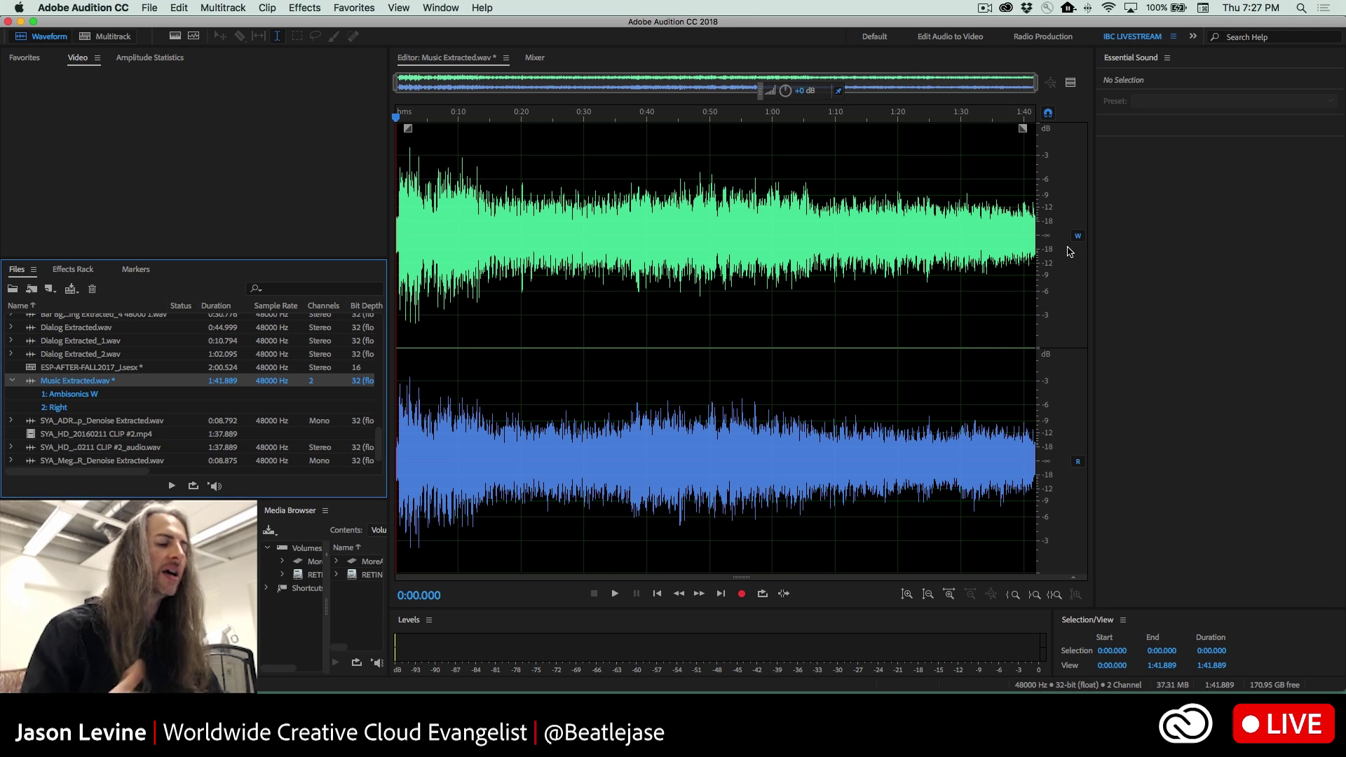
left_click(1079, 239)
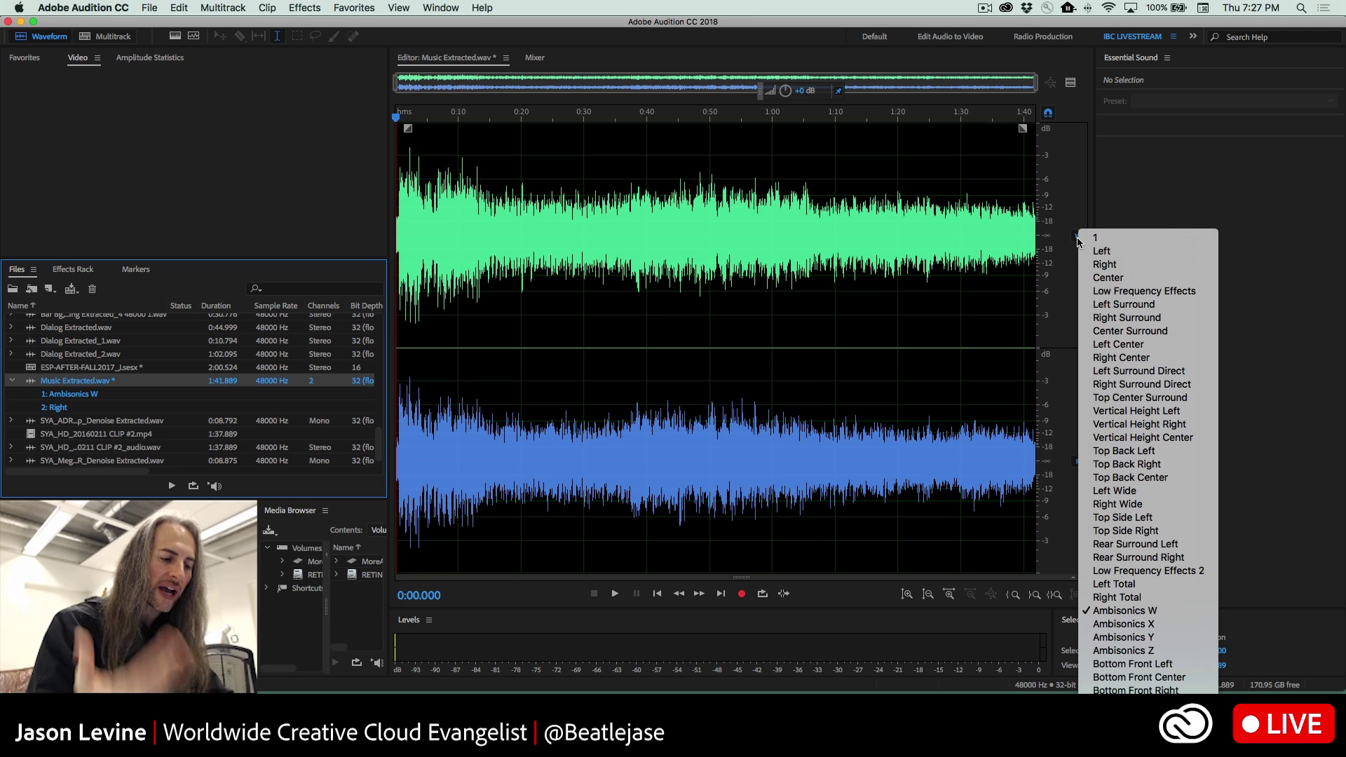
left_click(1059, 201)
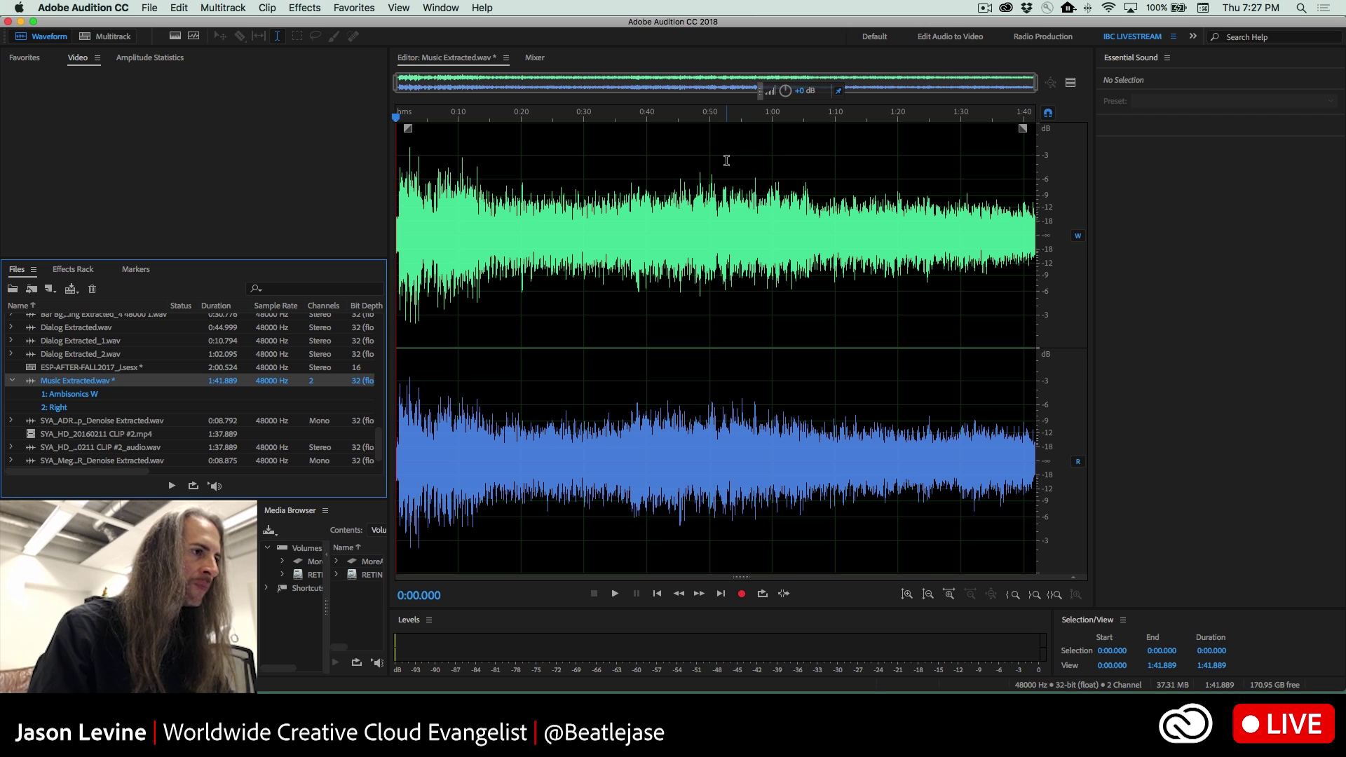
- Open the Dynamics effect on the music file, move it aside, then close it
left_click(302, 7)
left_click(300, 7)
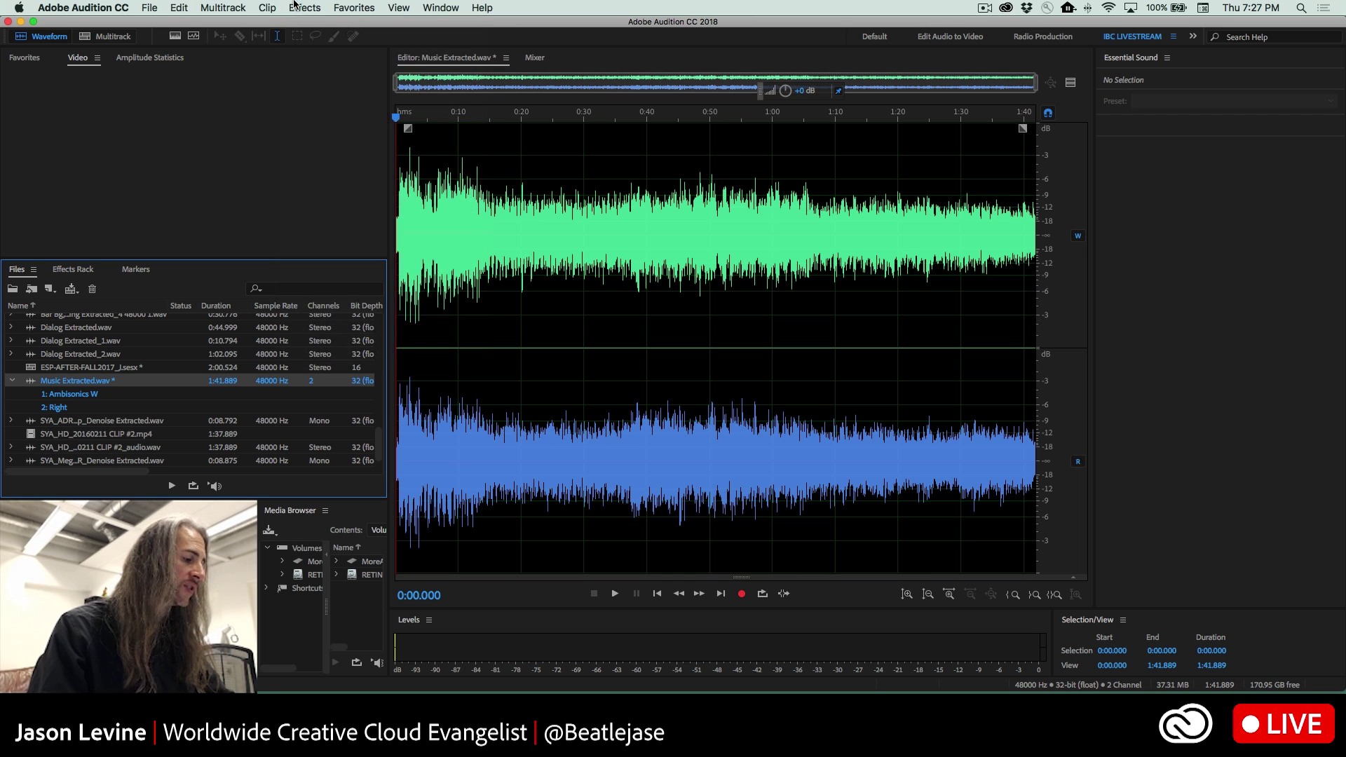
left_click(293, 6)
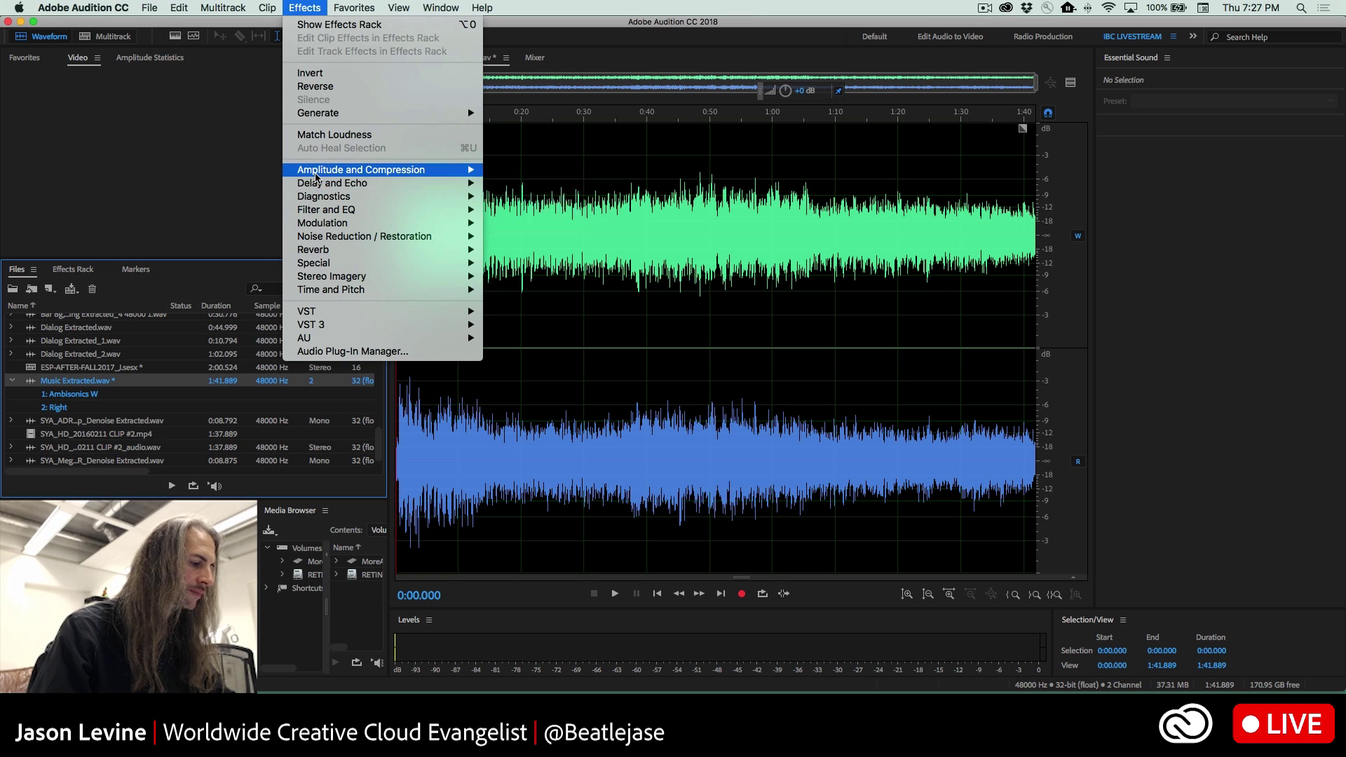
mouse_move(420, 170)
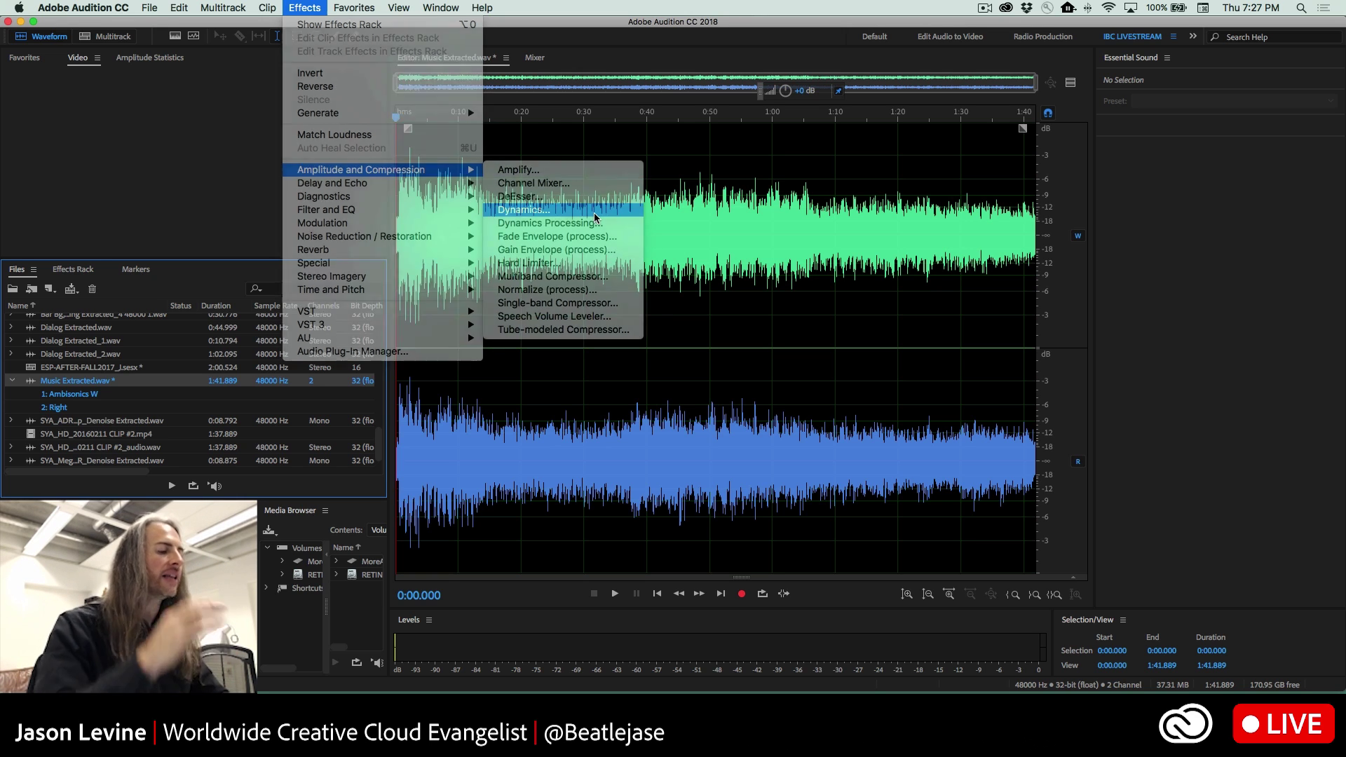
left_click(596, 210)
left_click_drag(766, 202, 670, 153)
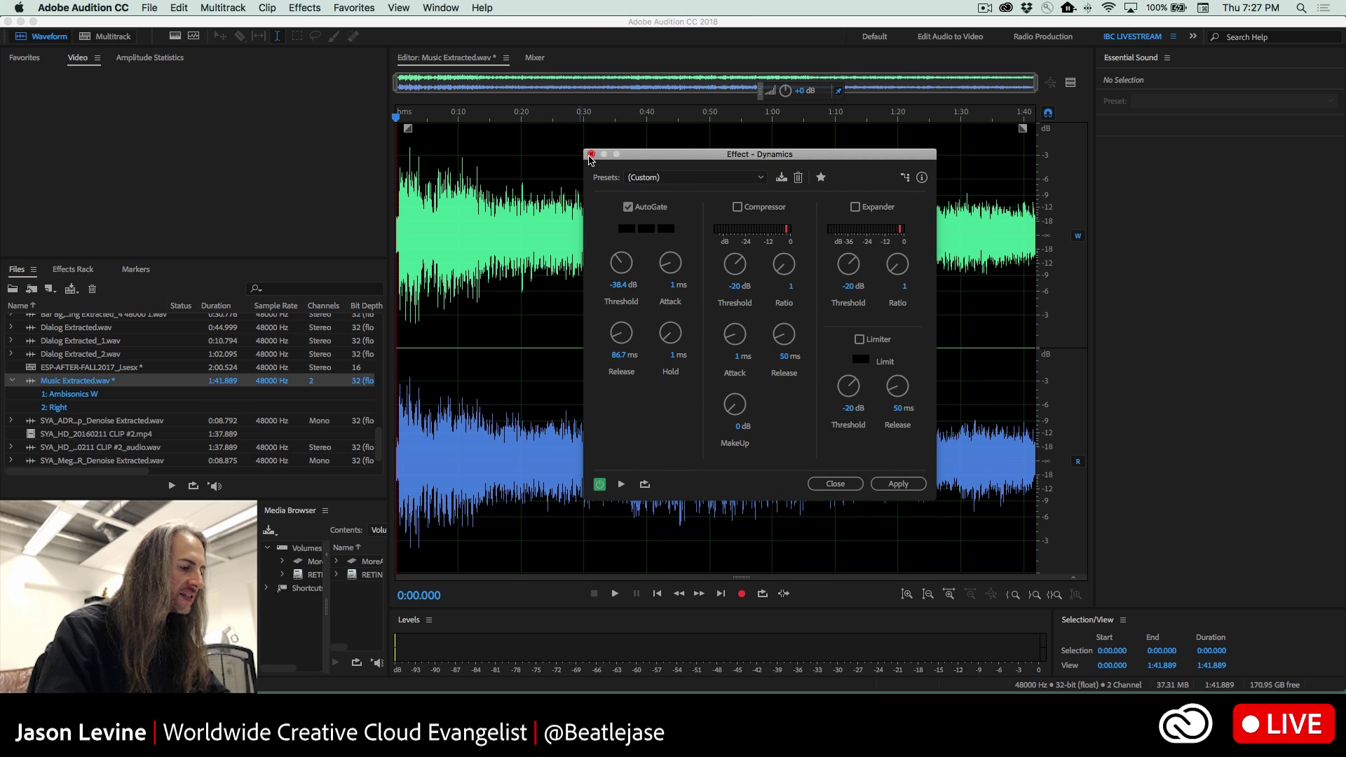
left_click(591, 155)
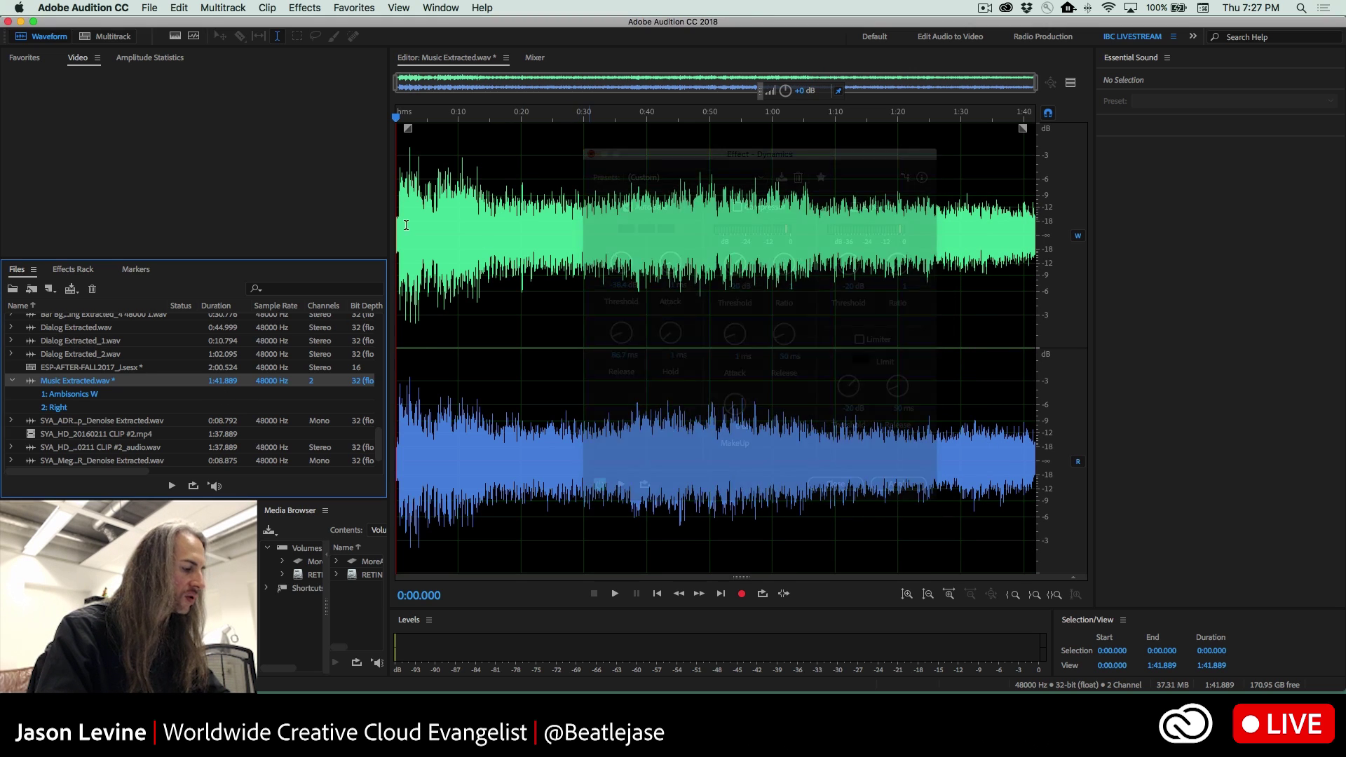
- Open Dialog Extracted.wav and place the playhead at 0:37.567
double_click(49, 327)
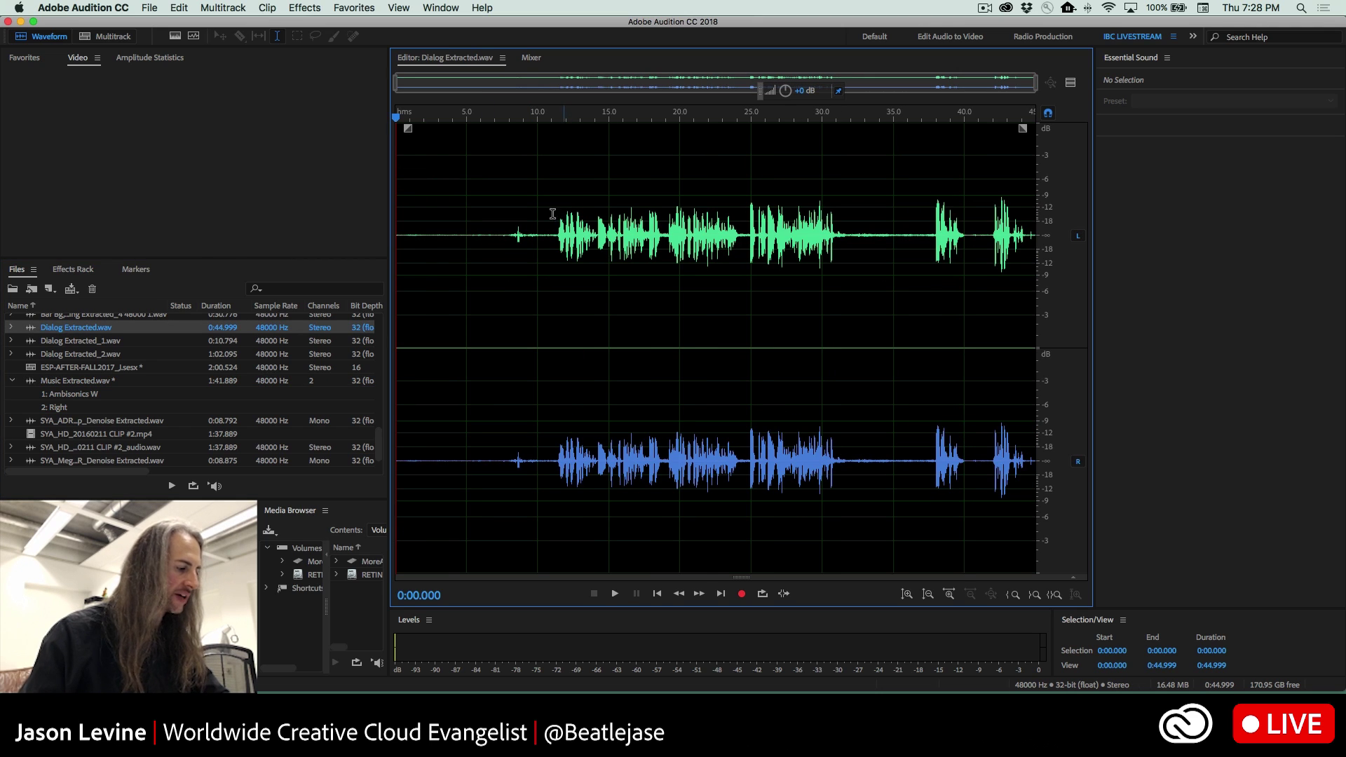
scroll(84, 378, "up", 5)
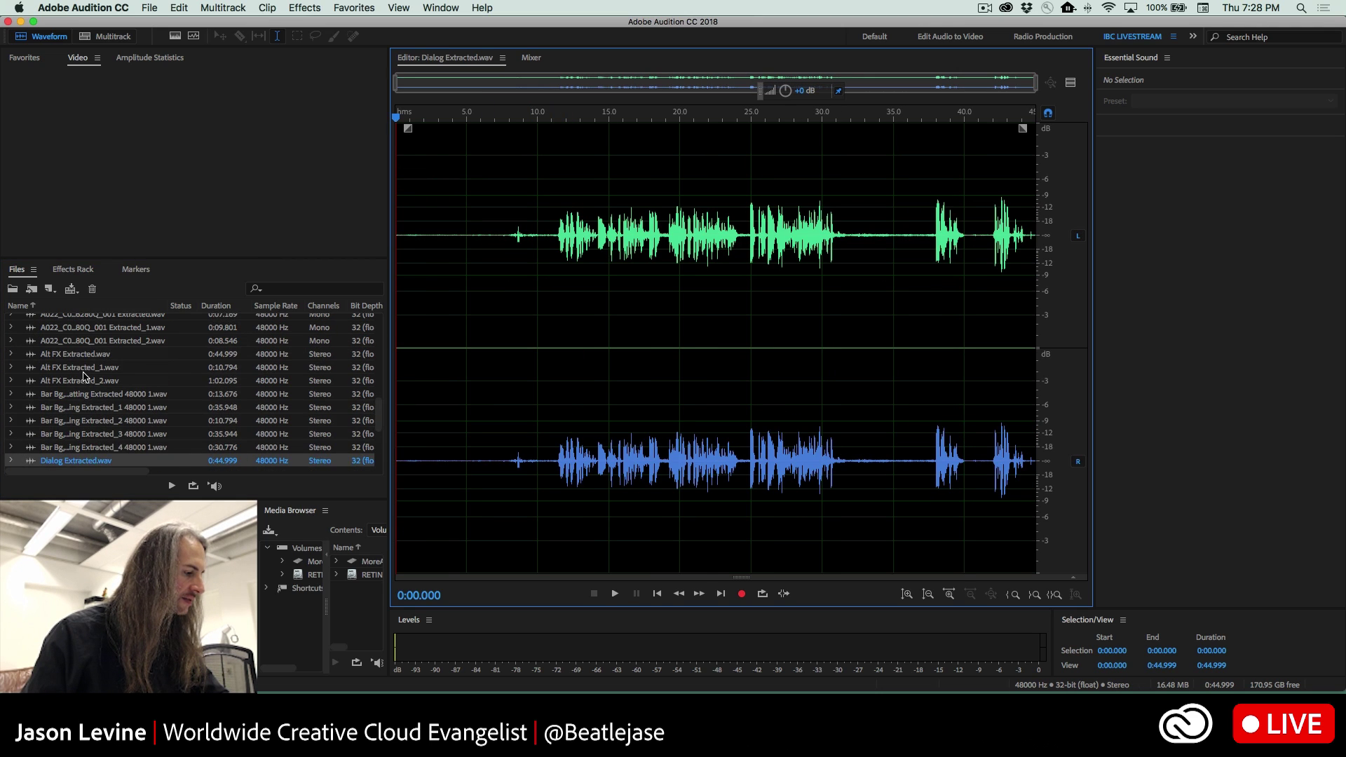
scroll(84, 379, "down", 4)
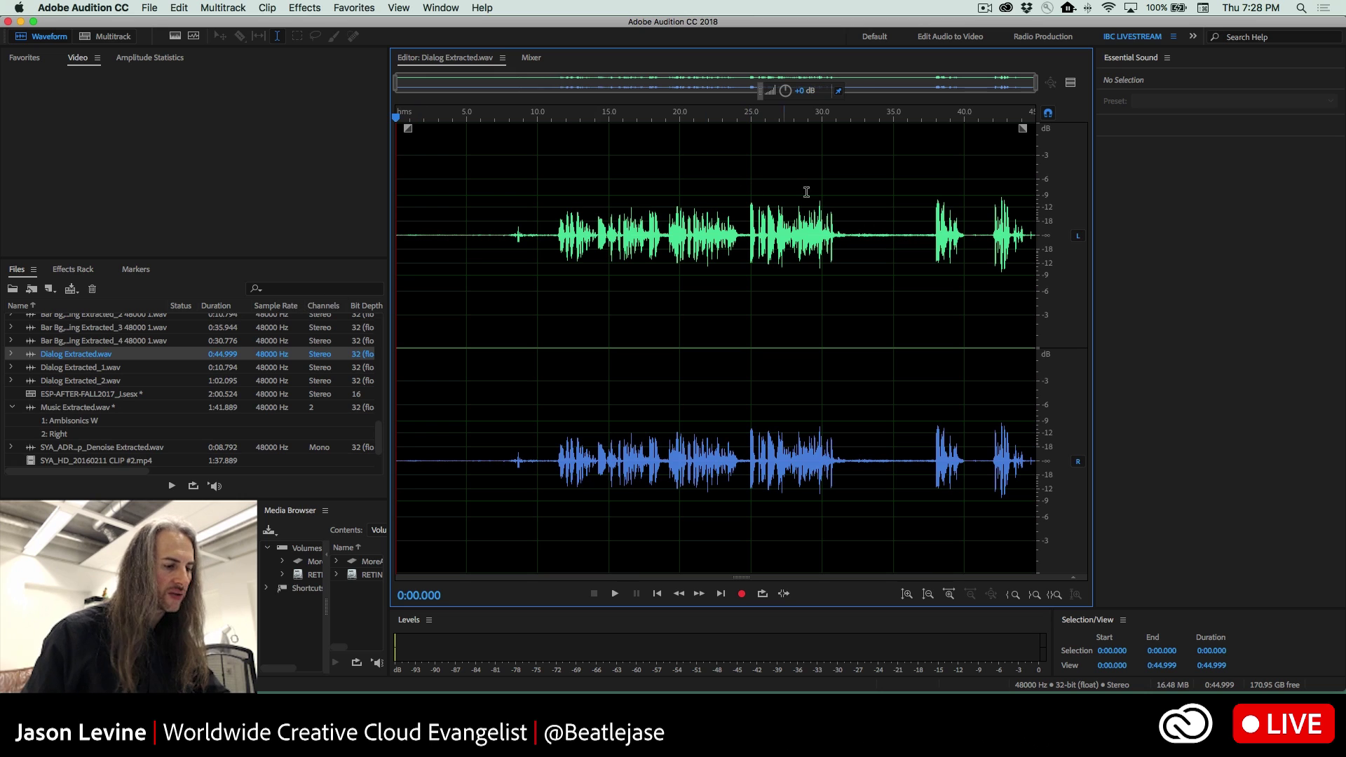
left_click(930, 223)
- Preview the dialog through the Dynamics effect with AutoGate at −38.4 dB threshold
left_click(305, 7)
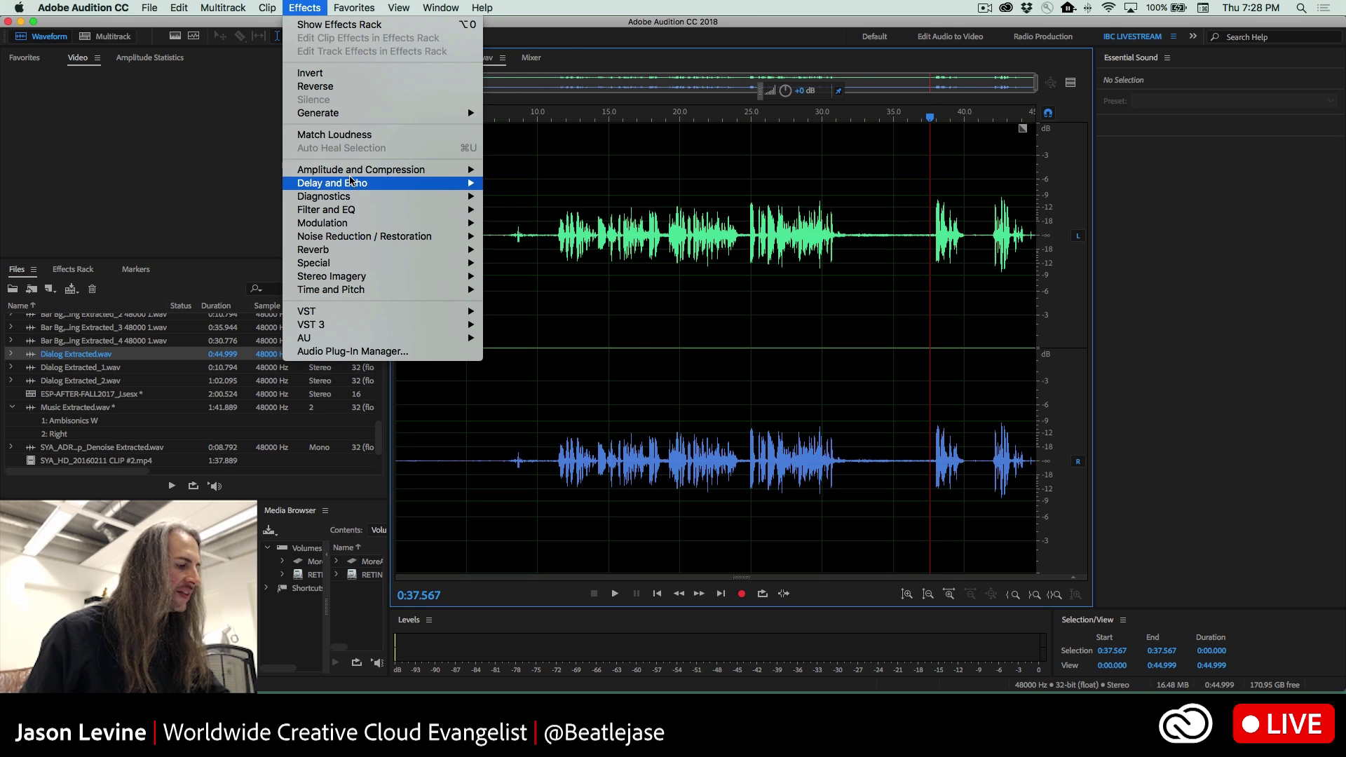
left_click(605, 213)
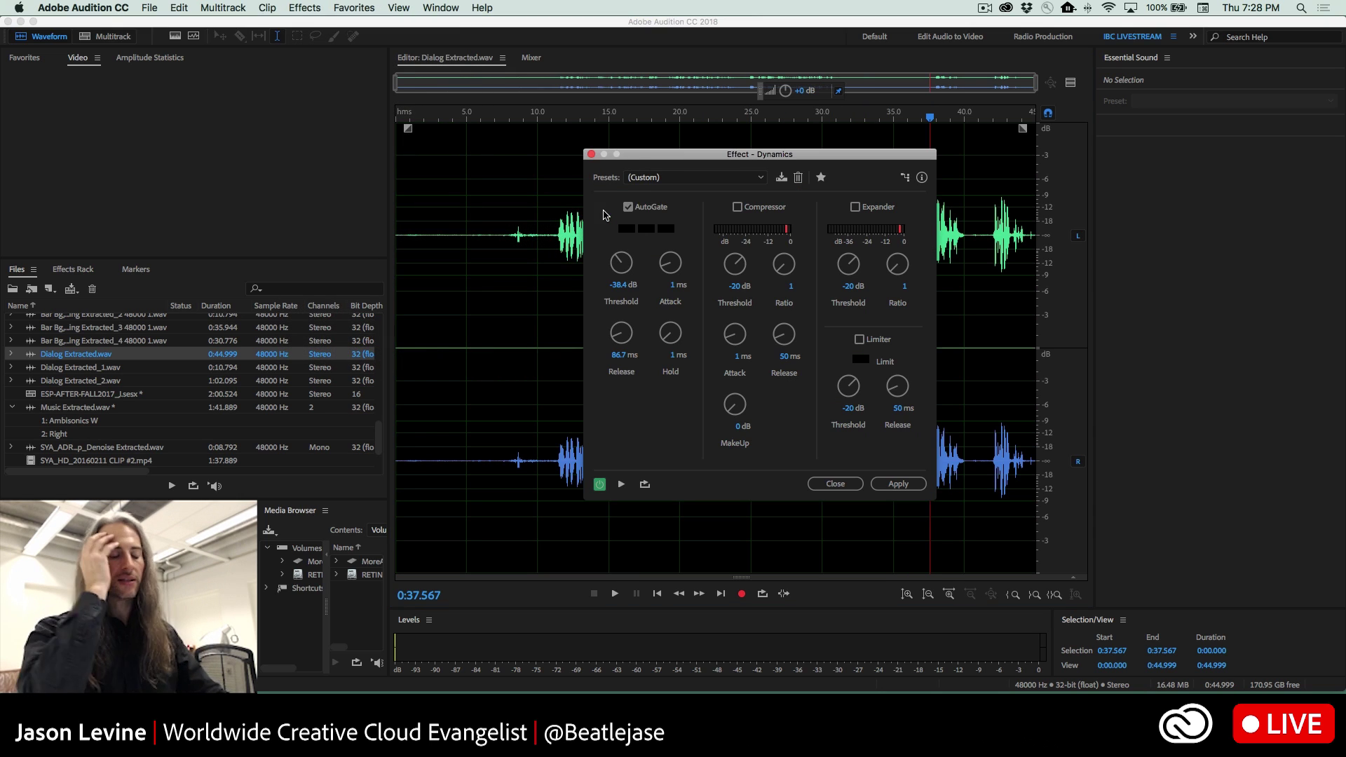
left_click_drag(680, 162, 625, 106)
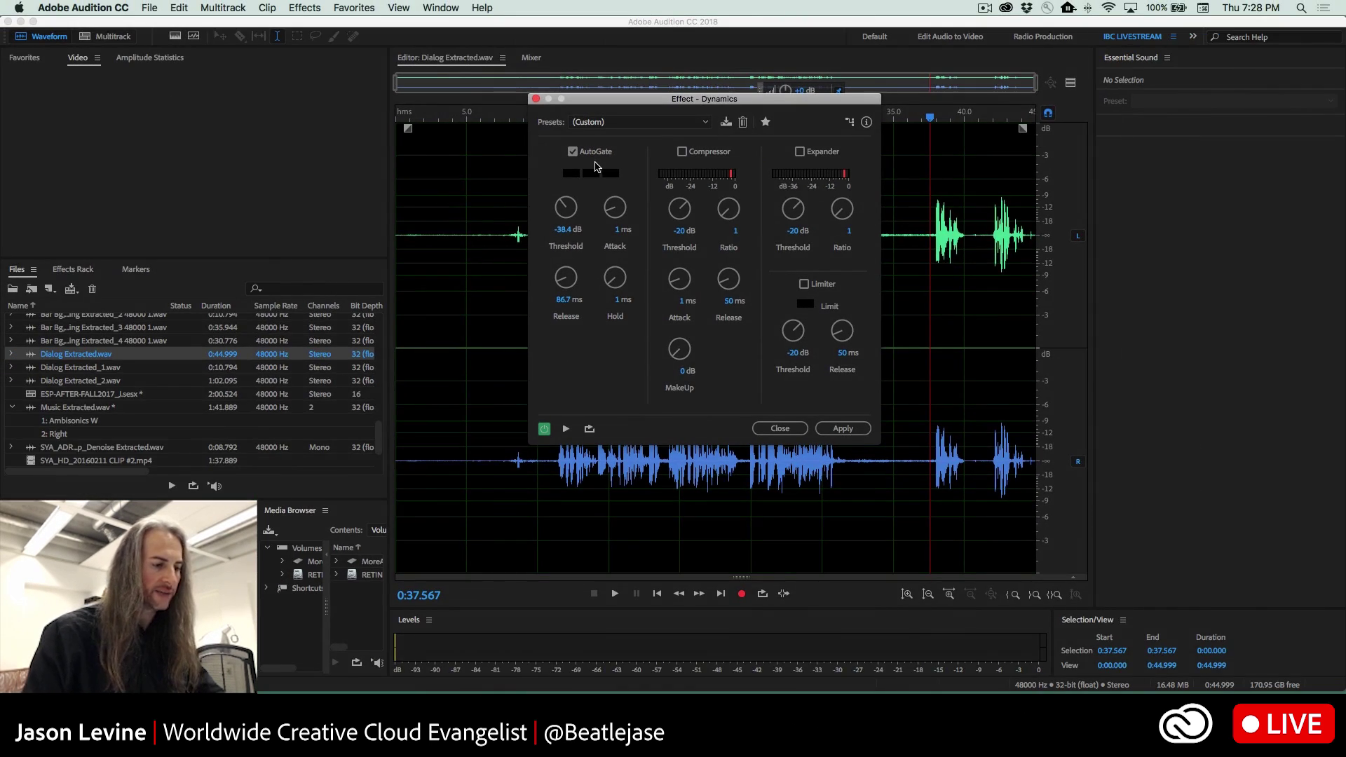
key("space")
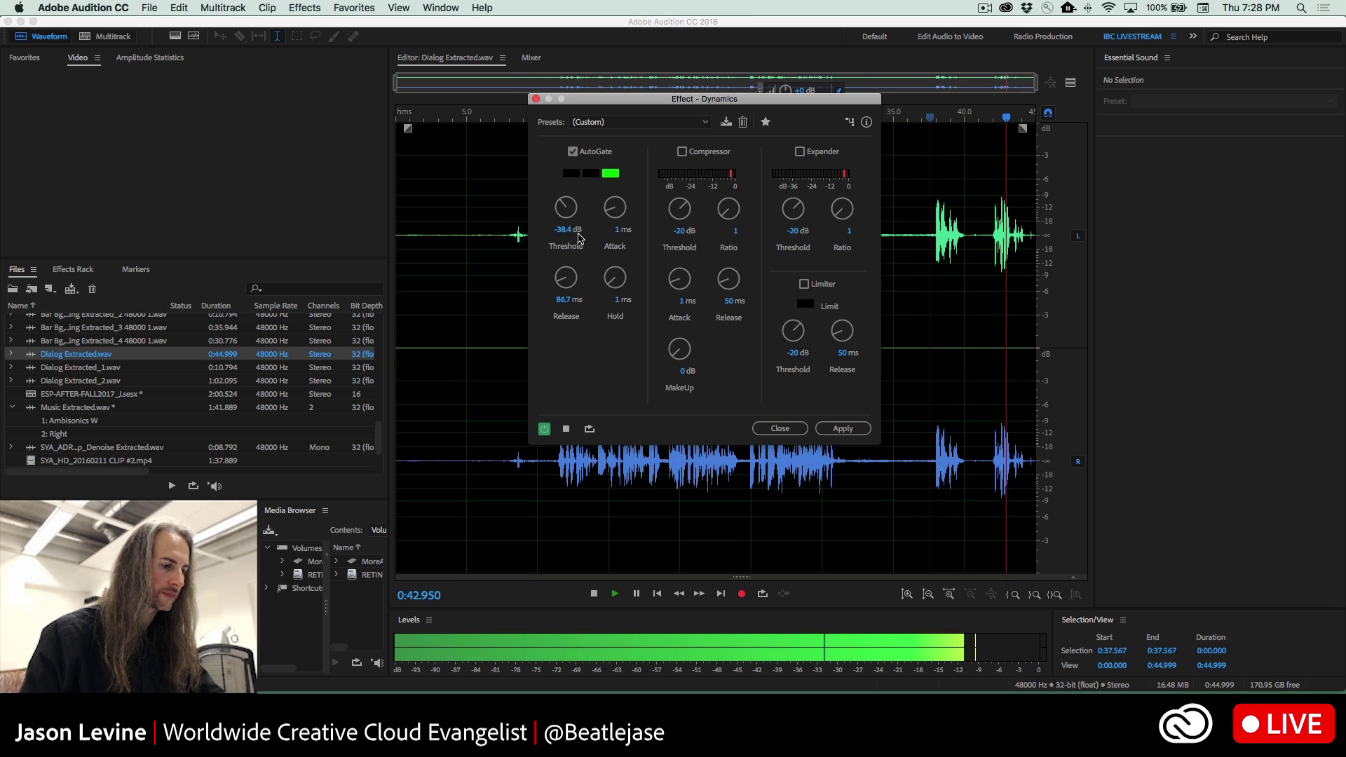
key("space")
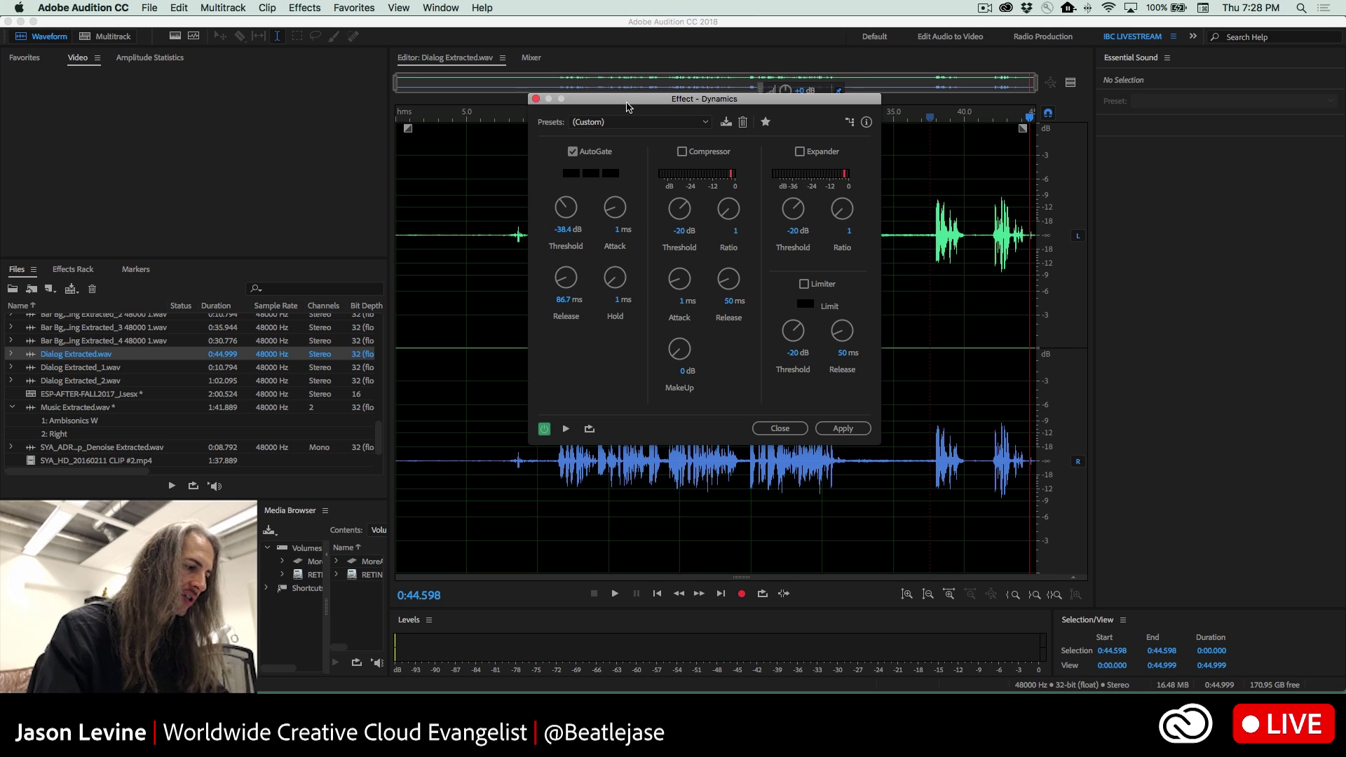
left_click_drag(616, 106, 543, 67)
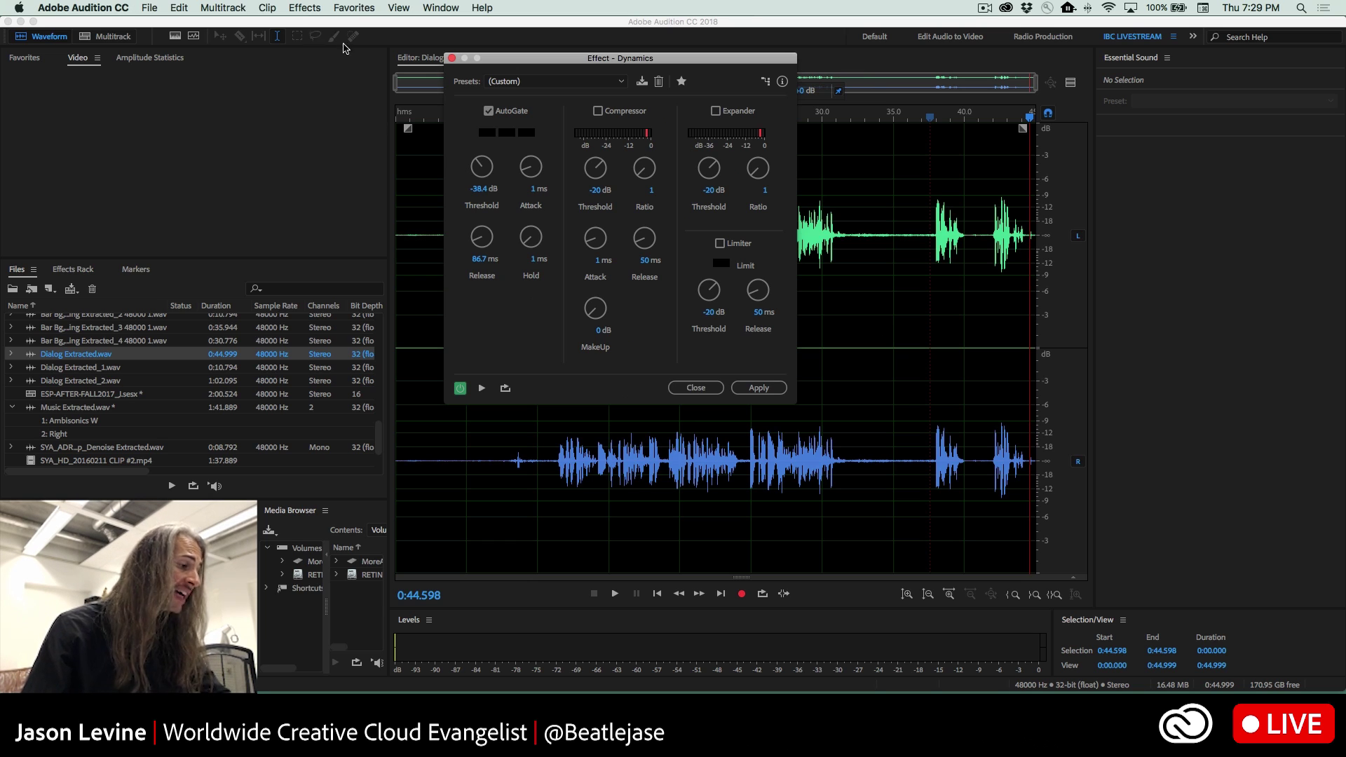
- Close Dynamics unapplied, browse Control Surface device classes, then cancel out of Preferences unchanged
left_click(453, 58)
left_click(79, 6)
mouse_move(88, 47)
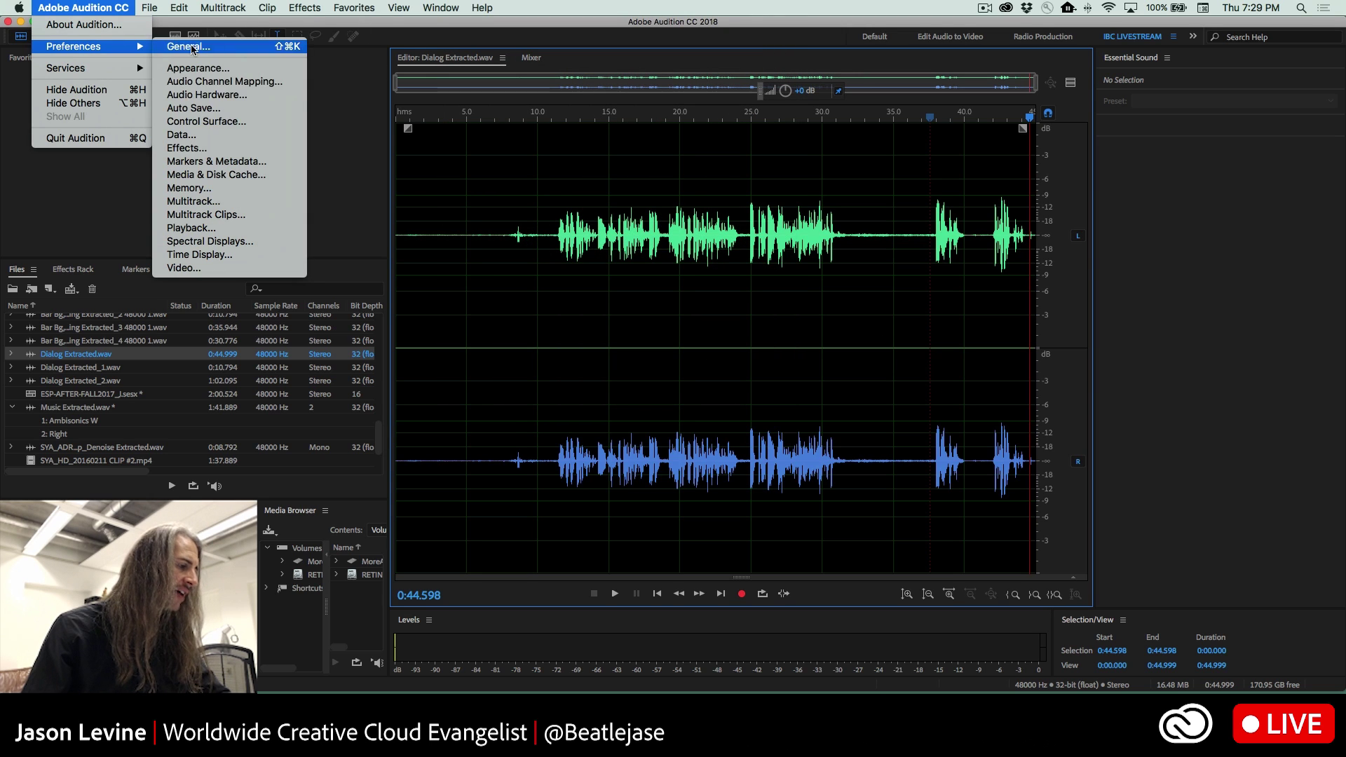
left_click(256, 123)
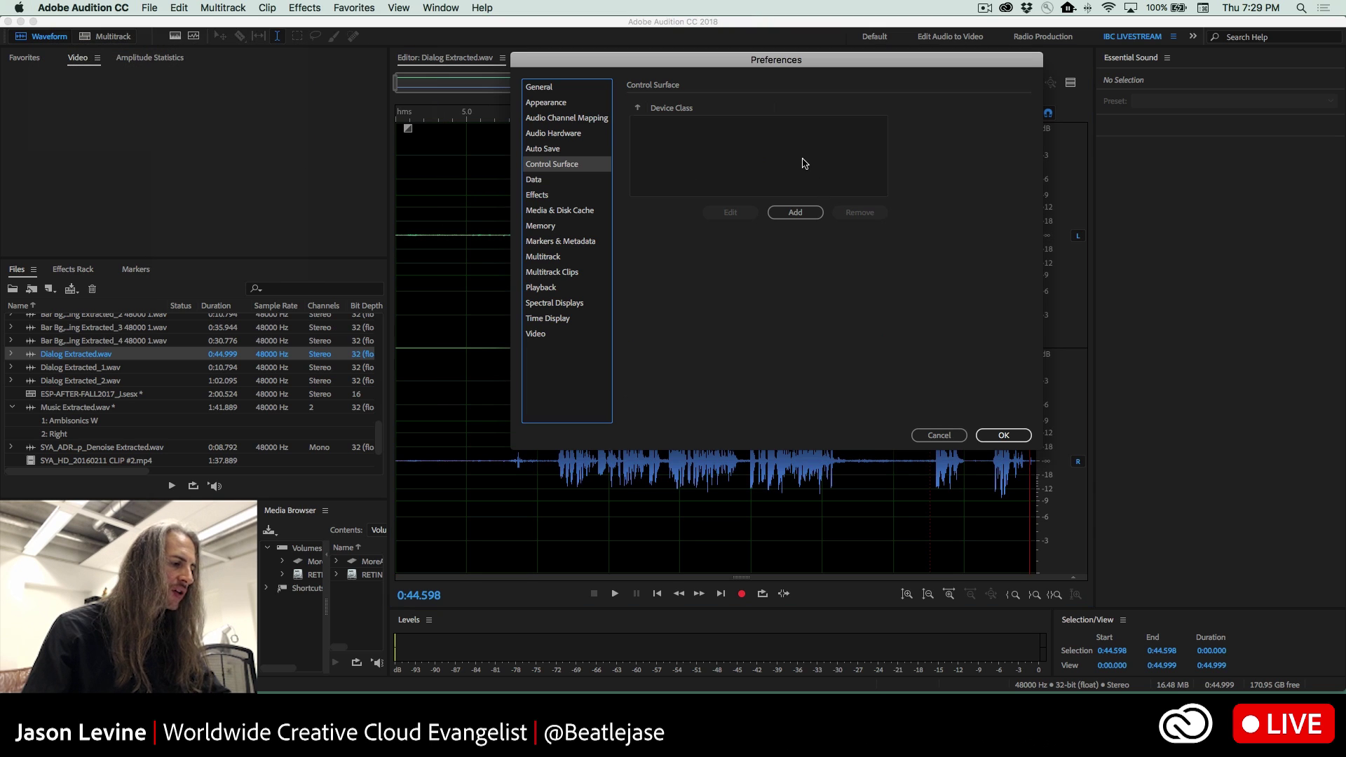
left_click(795, 212)
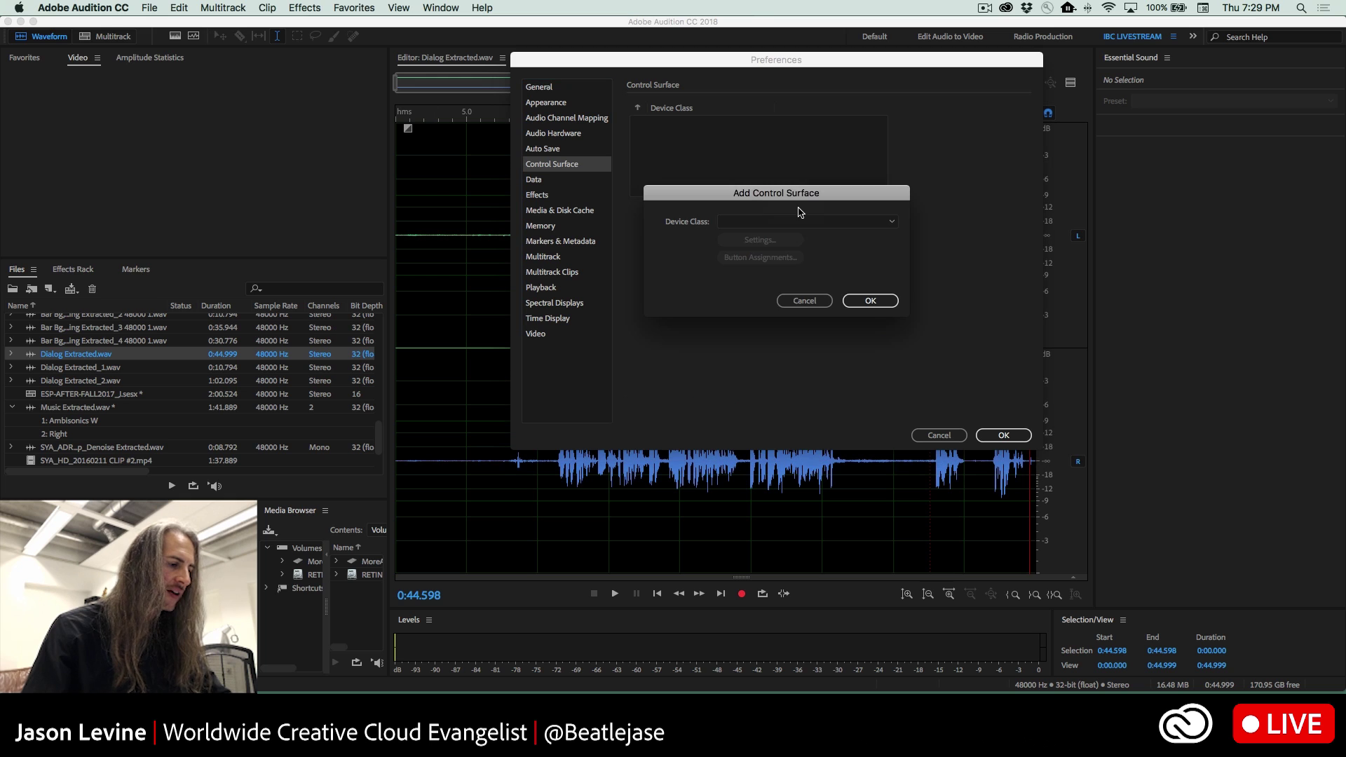
left_click(817, 222)
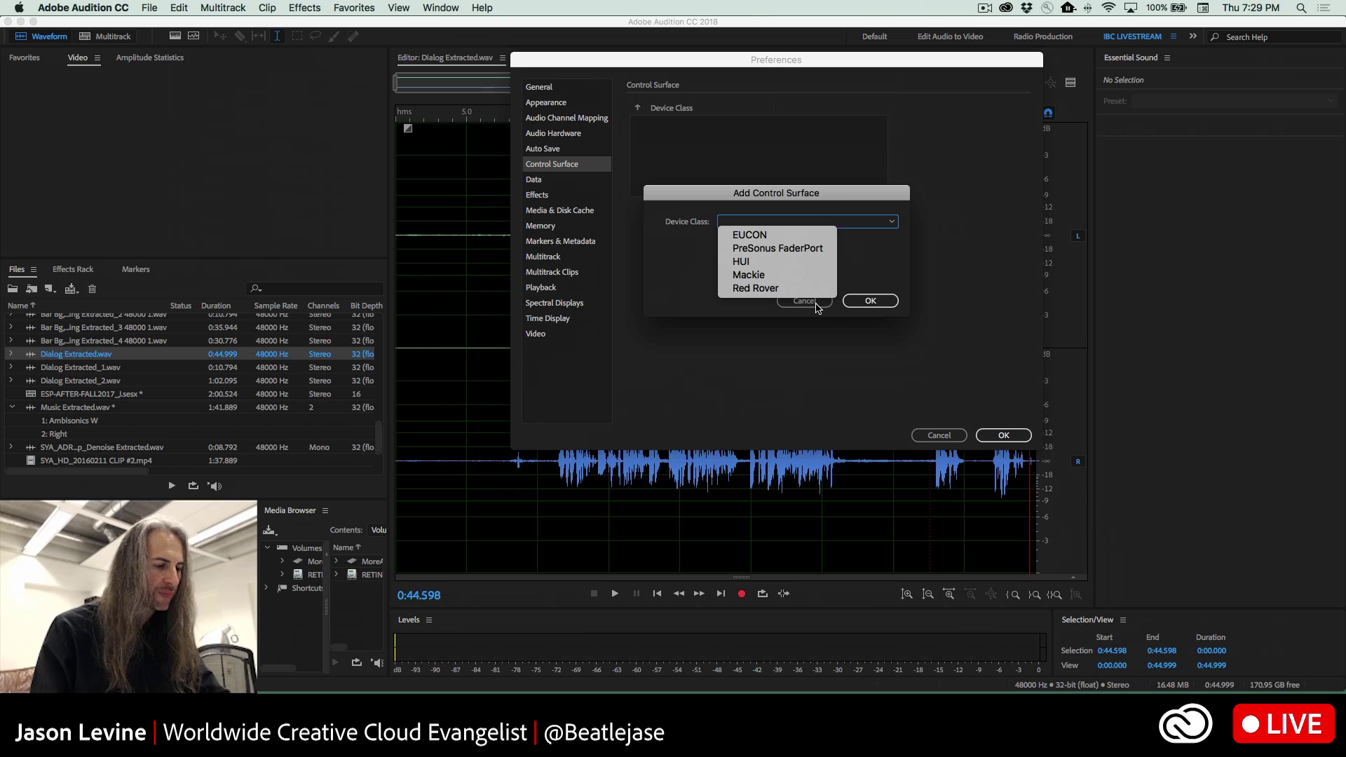
left_click(741, 476)
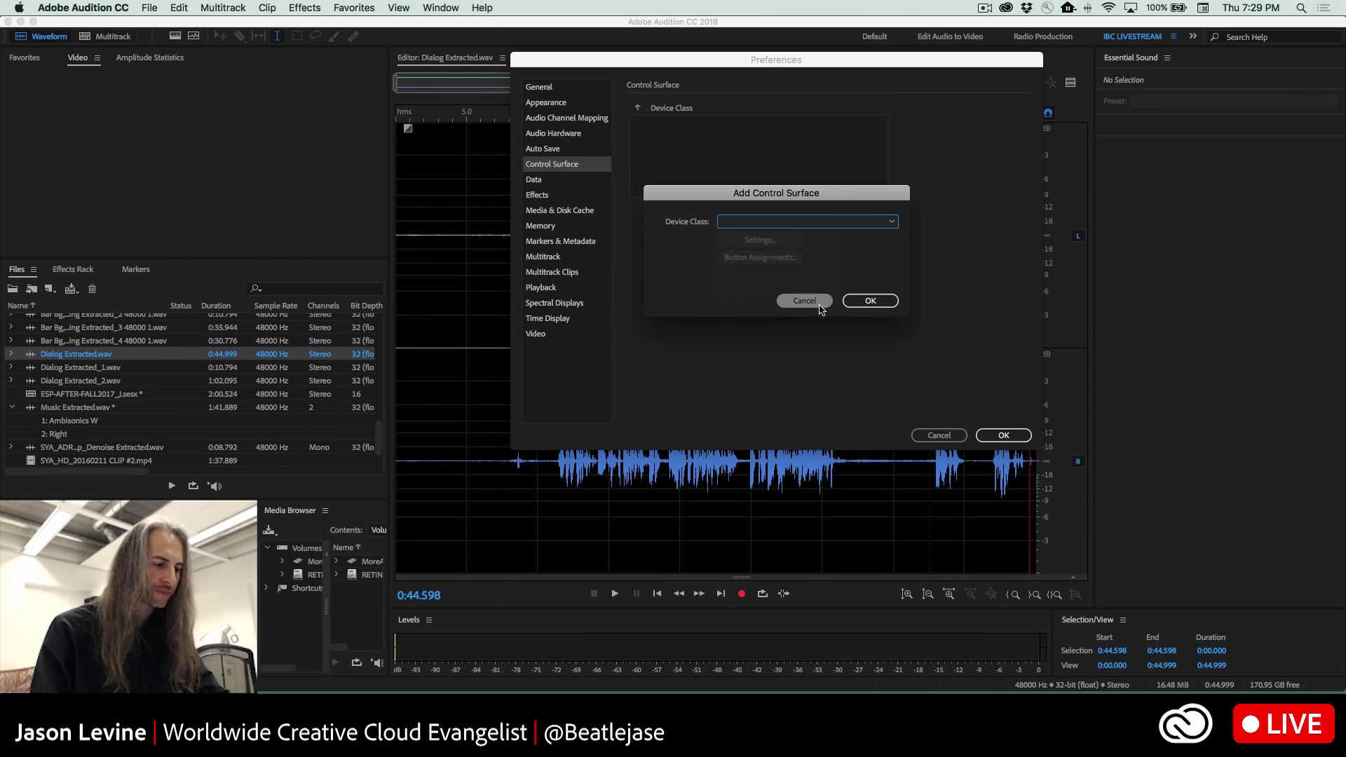
left_click(804, 301)
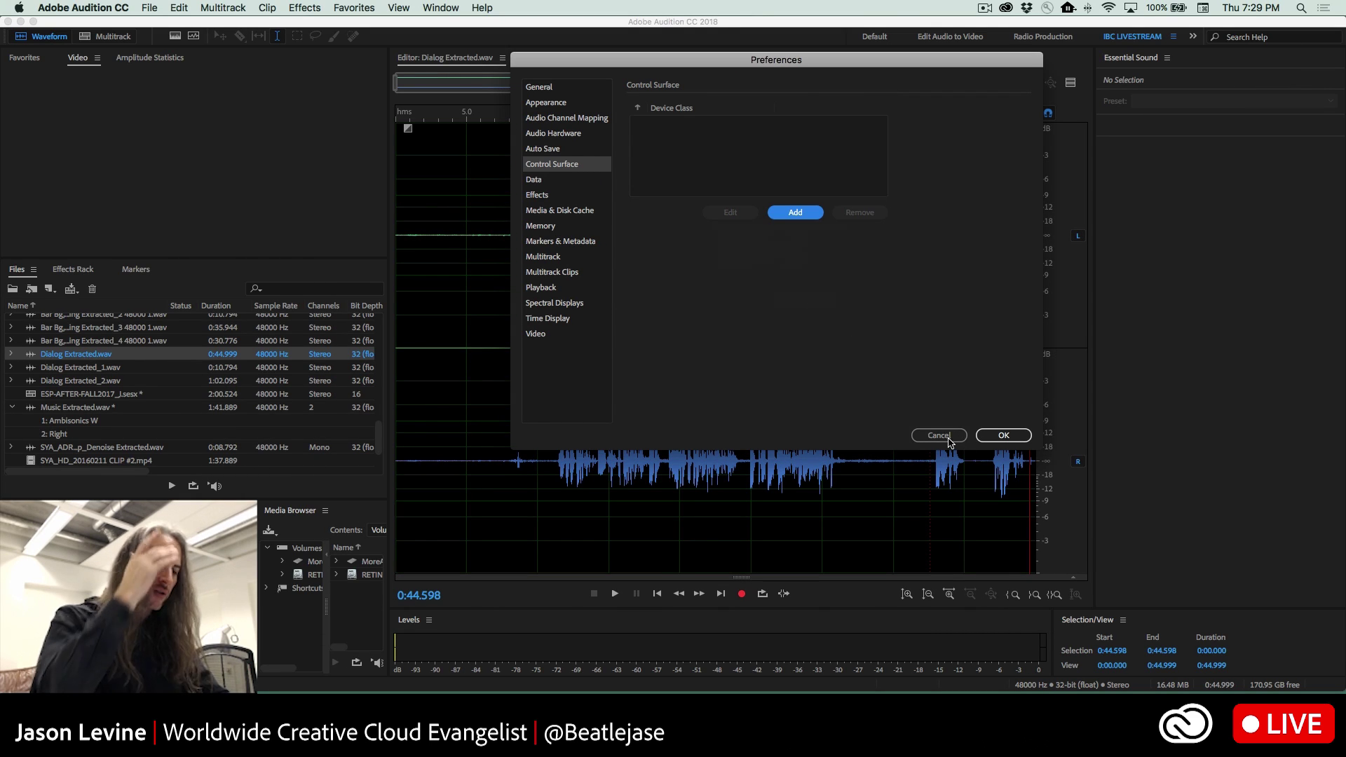
left_click(940, 436)
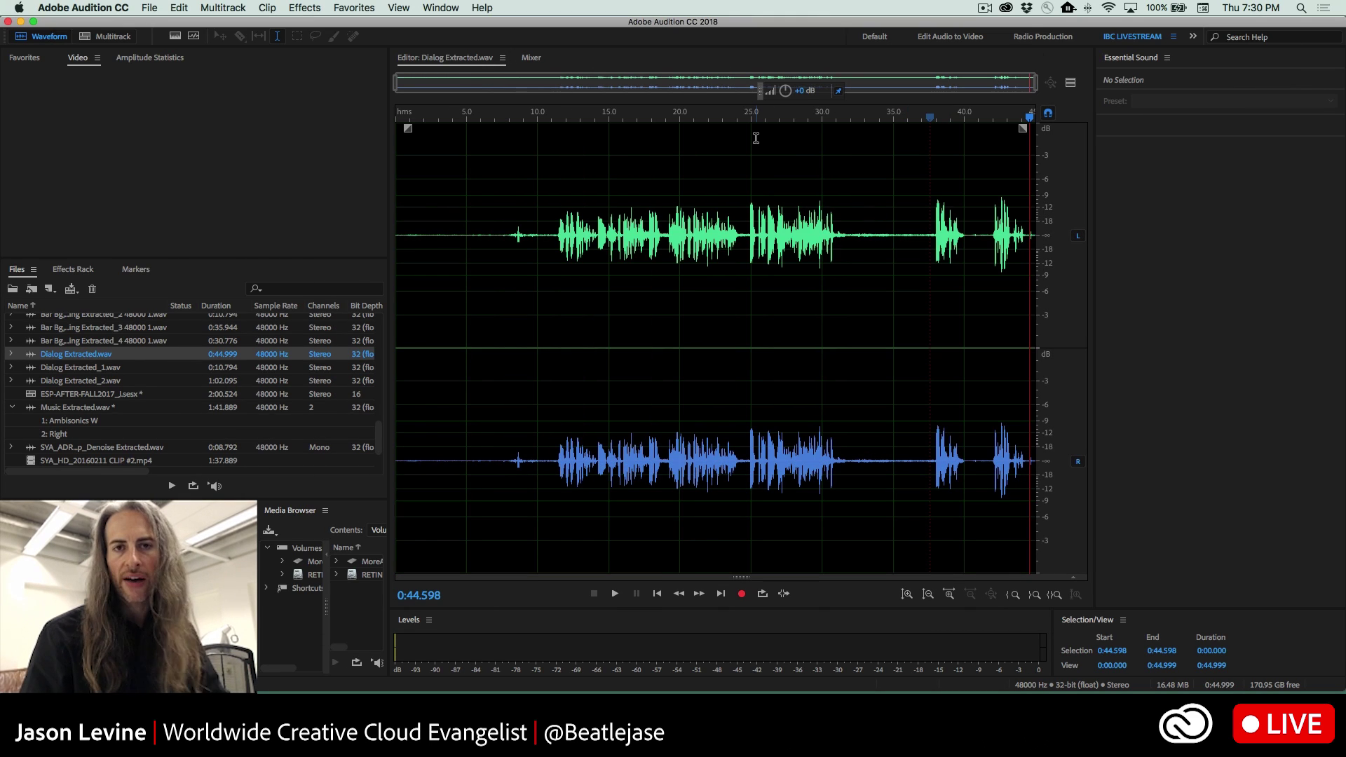